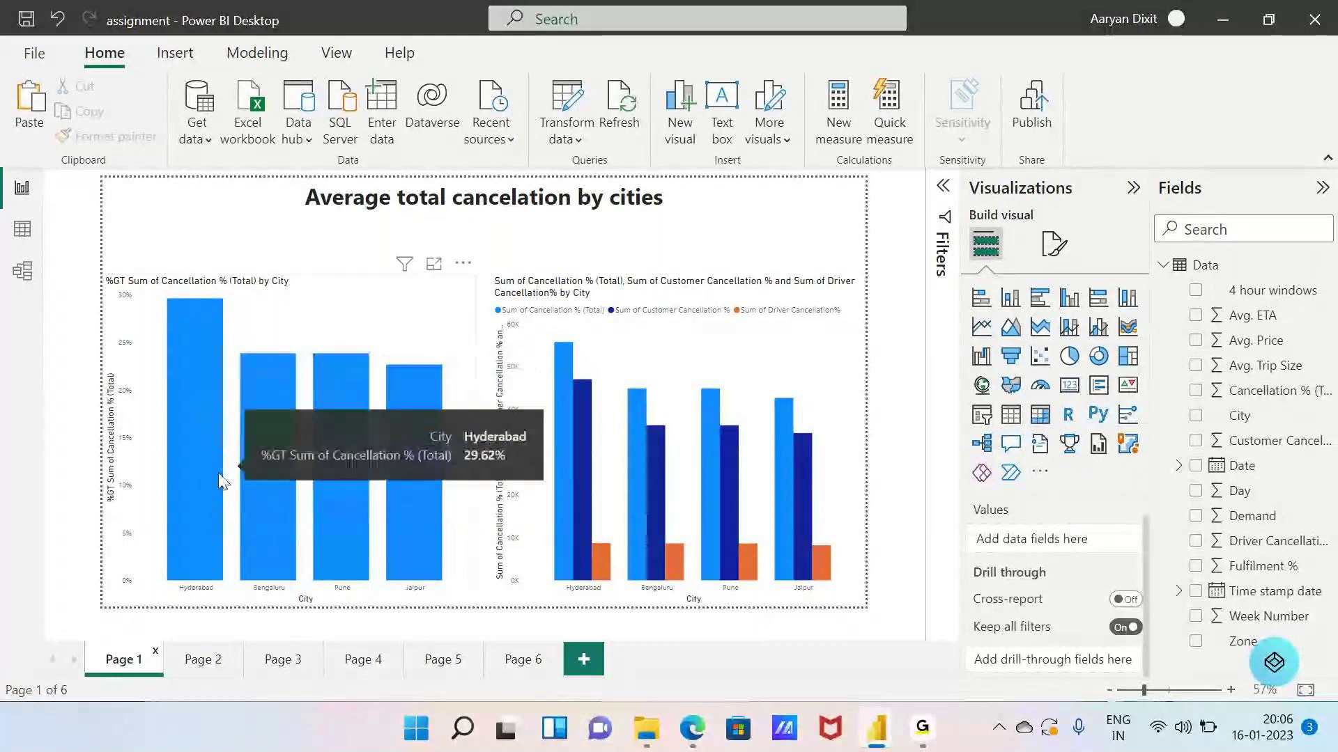
- Inspect the cancellation values for Hyderabad and Pune in the city comparison chart on Page 1
mouse_move(577, 547)
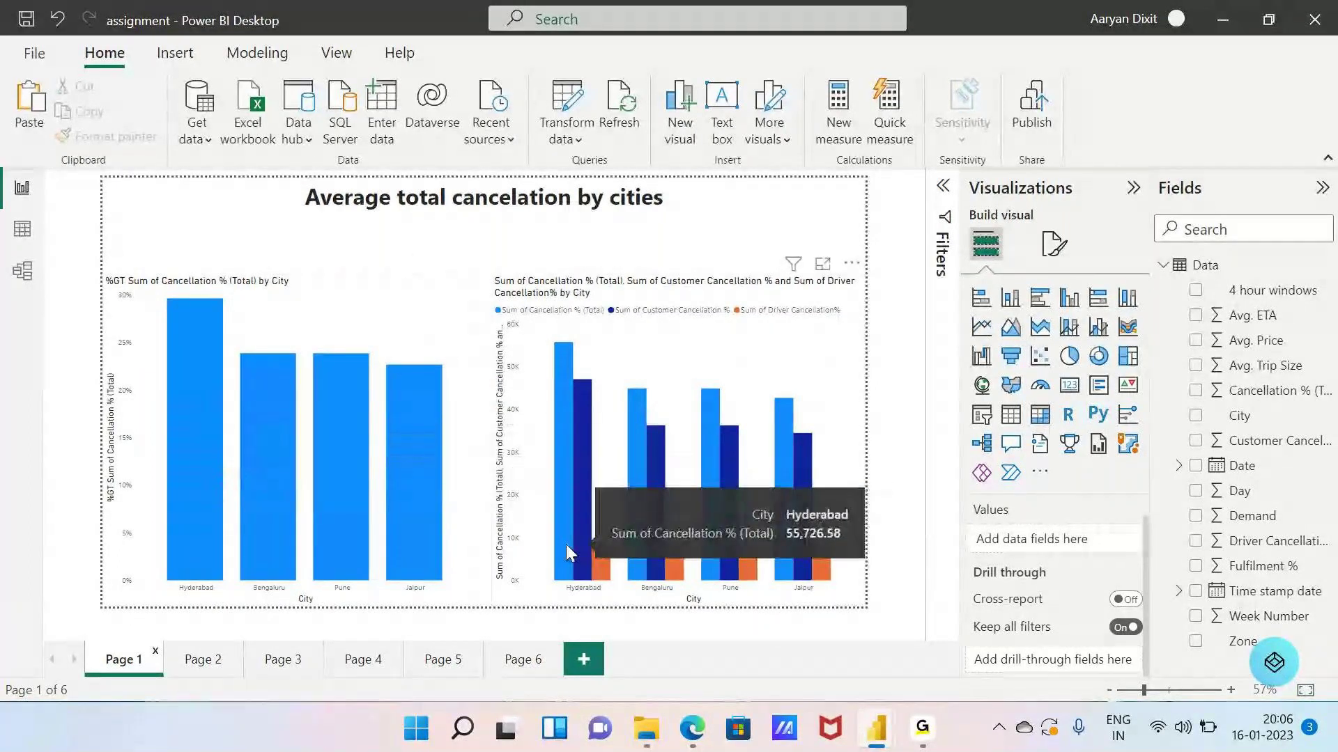
mouse_move(735, 453)
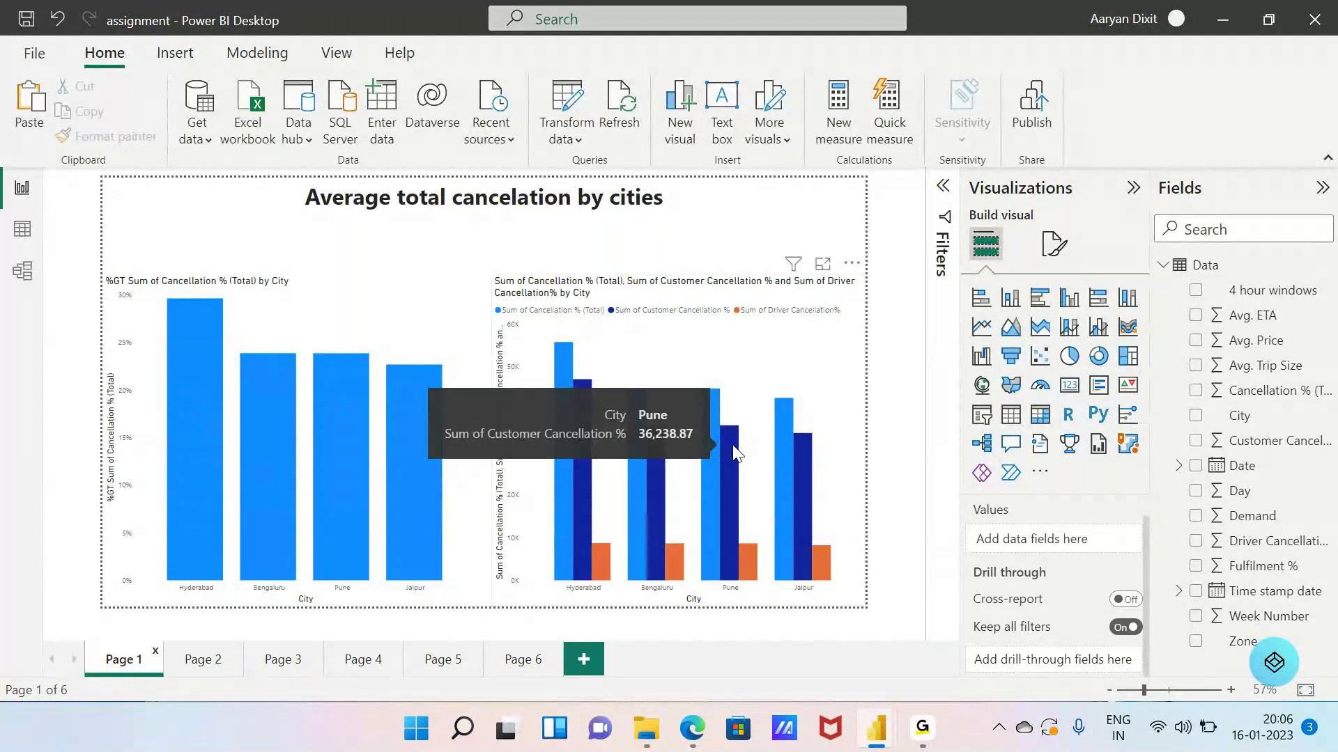
click(876, 728)
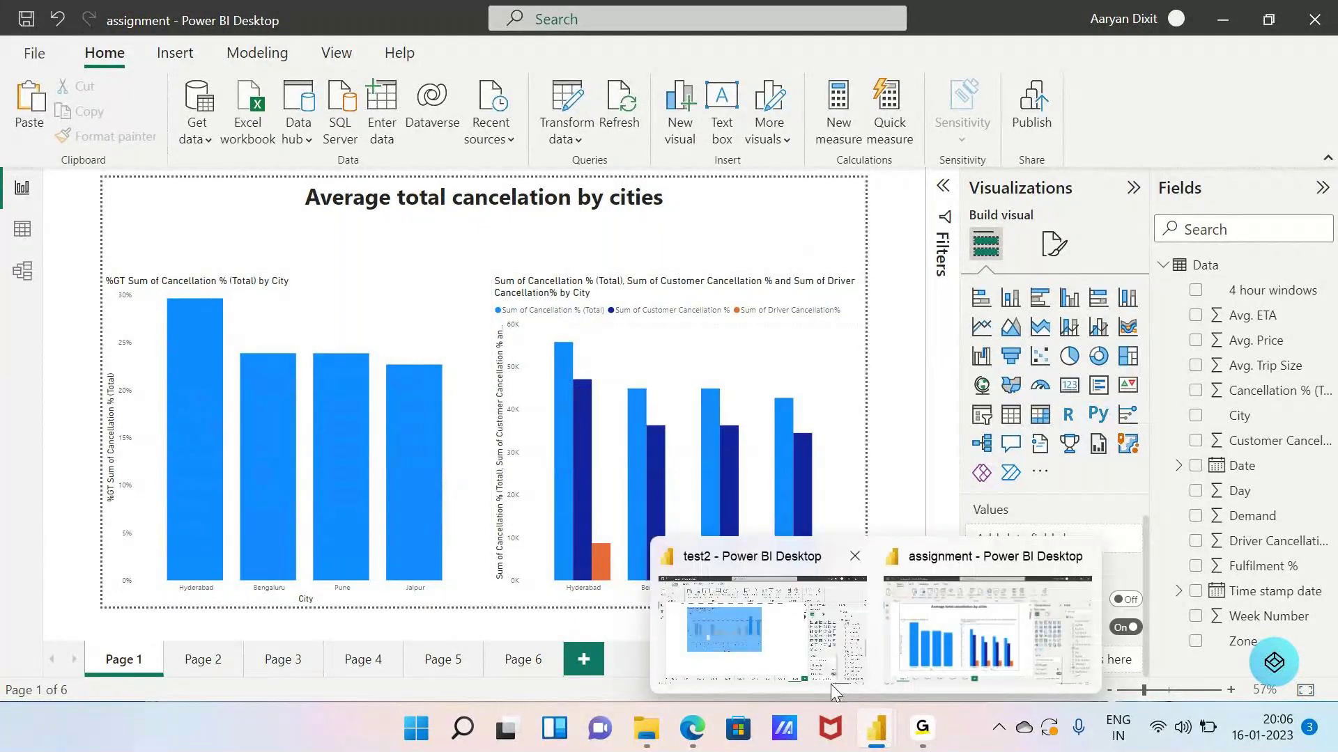
mouse_move(836, 690)
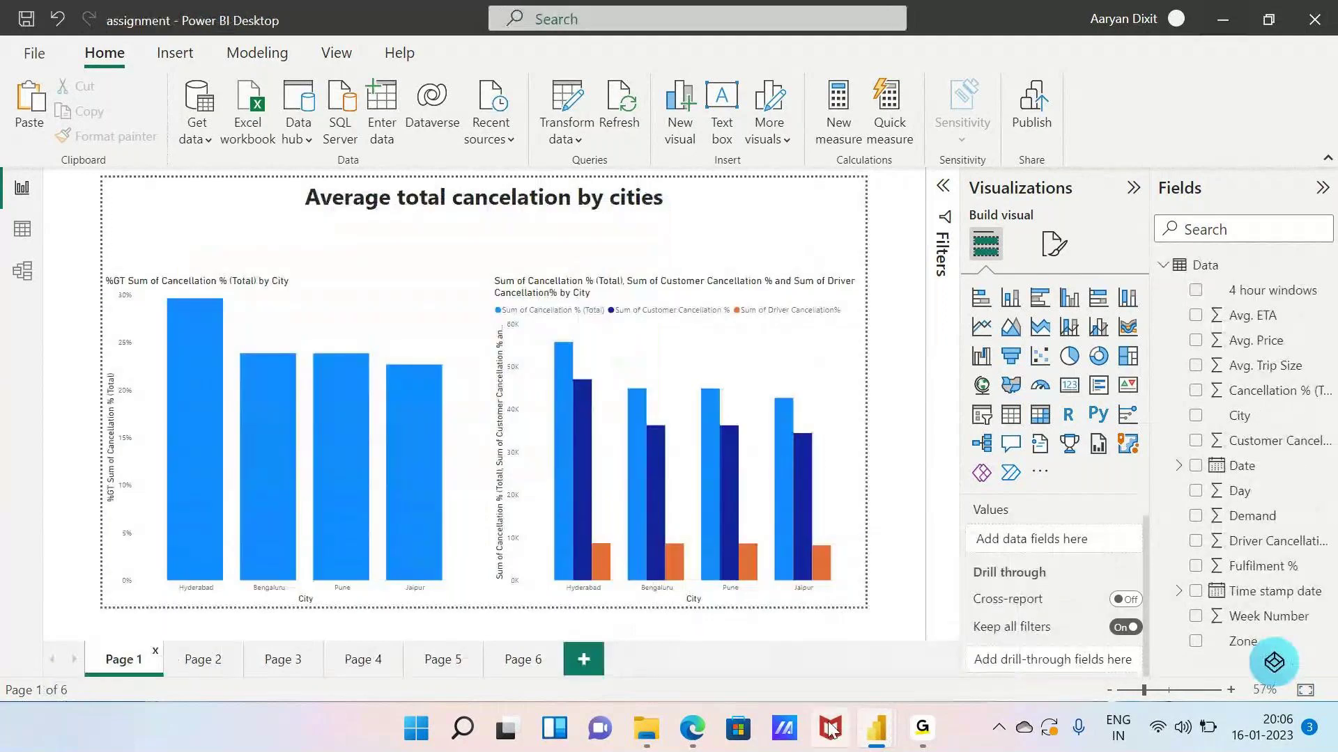
- Minimize the report and open the Problem Description PDF from the Downloads folder
click(1231, 11)
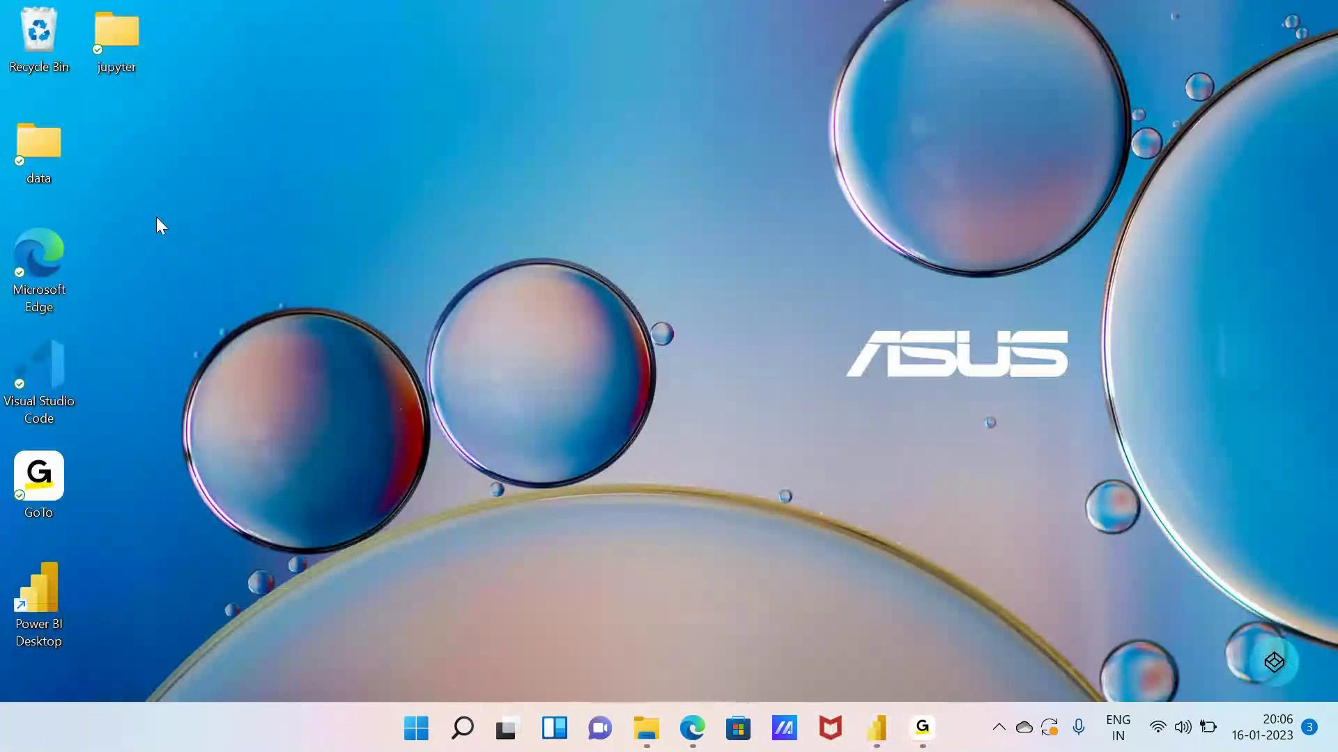
click(648, 729)
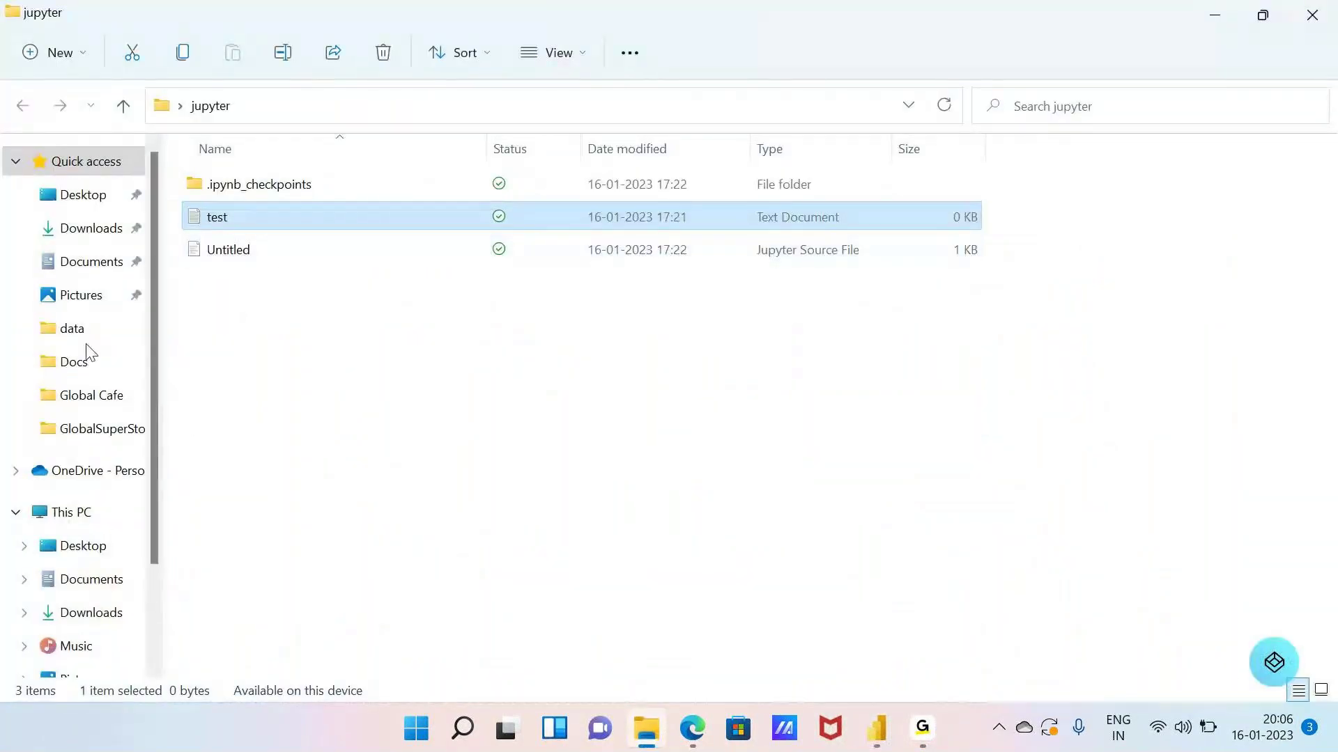
click(87, 242)
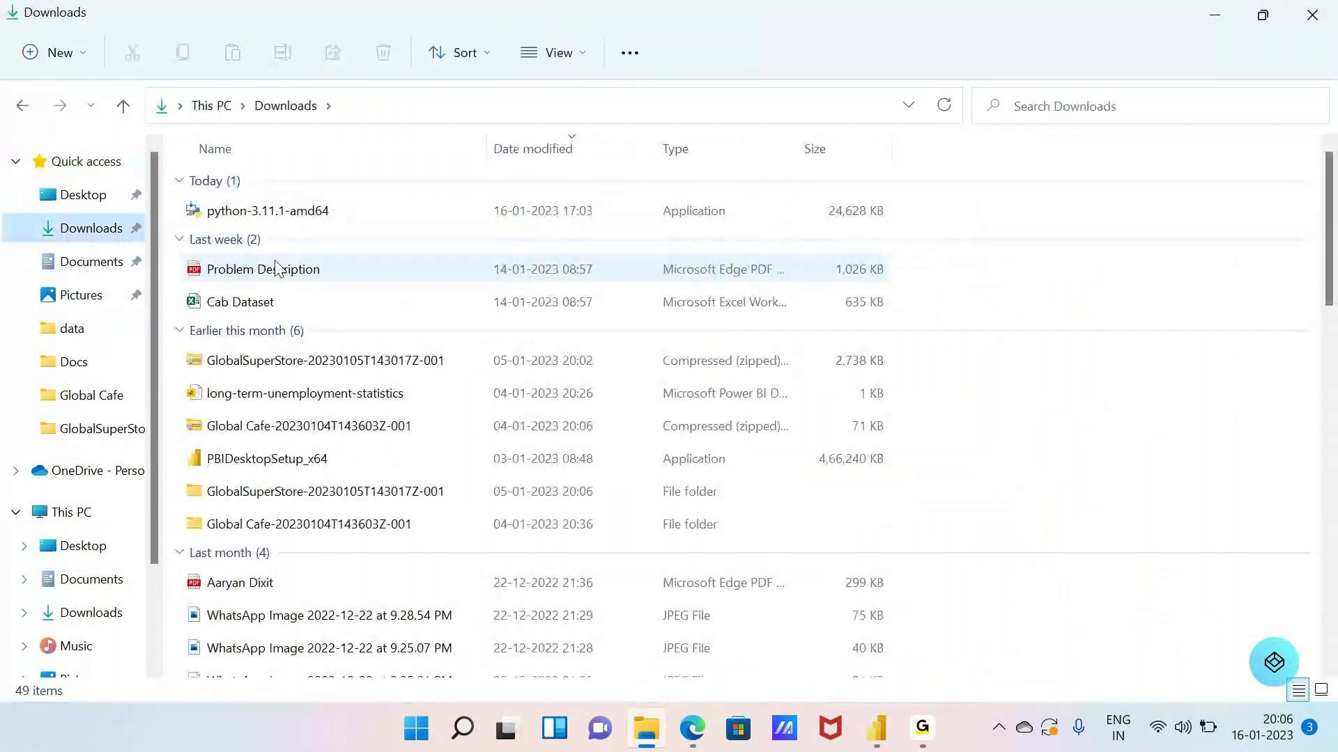
double_click(275, 265)
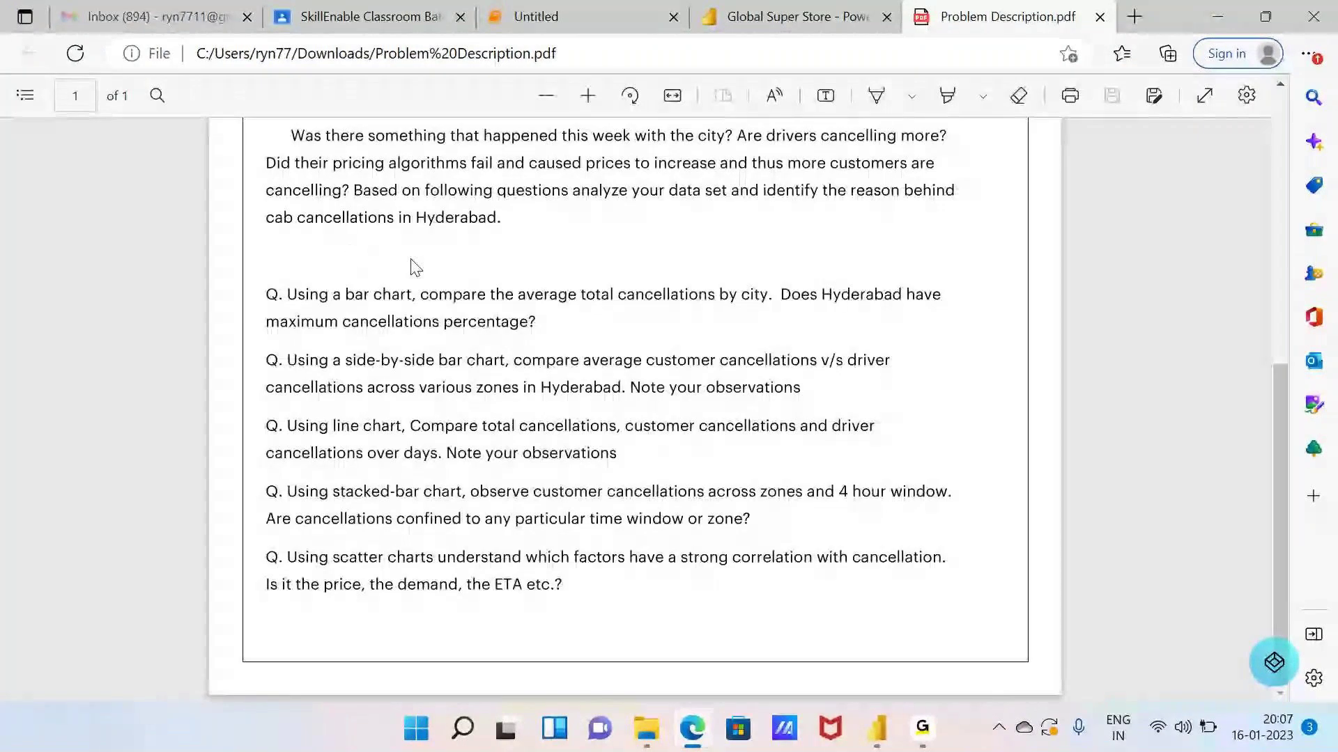
- Read the problem description from its introduction and metric definitions through to the five chart questions at the end
scroll(415, 268, up, 1)
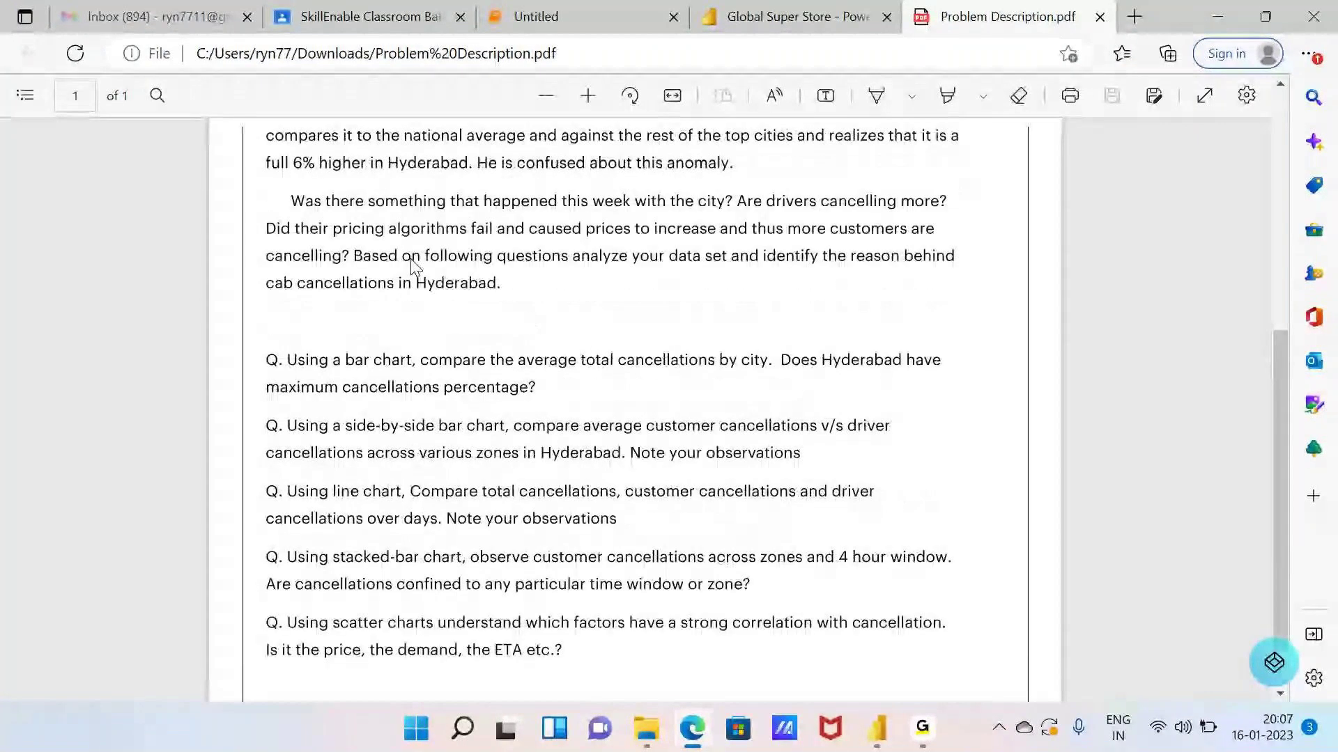
scroll(412, 266, up, 1)
scroll(413, 266, up, 4)
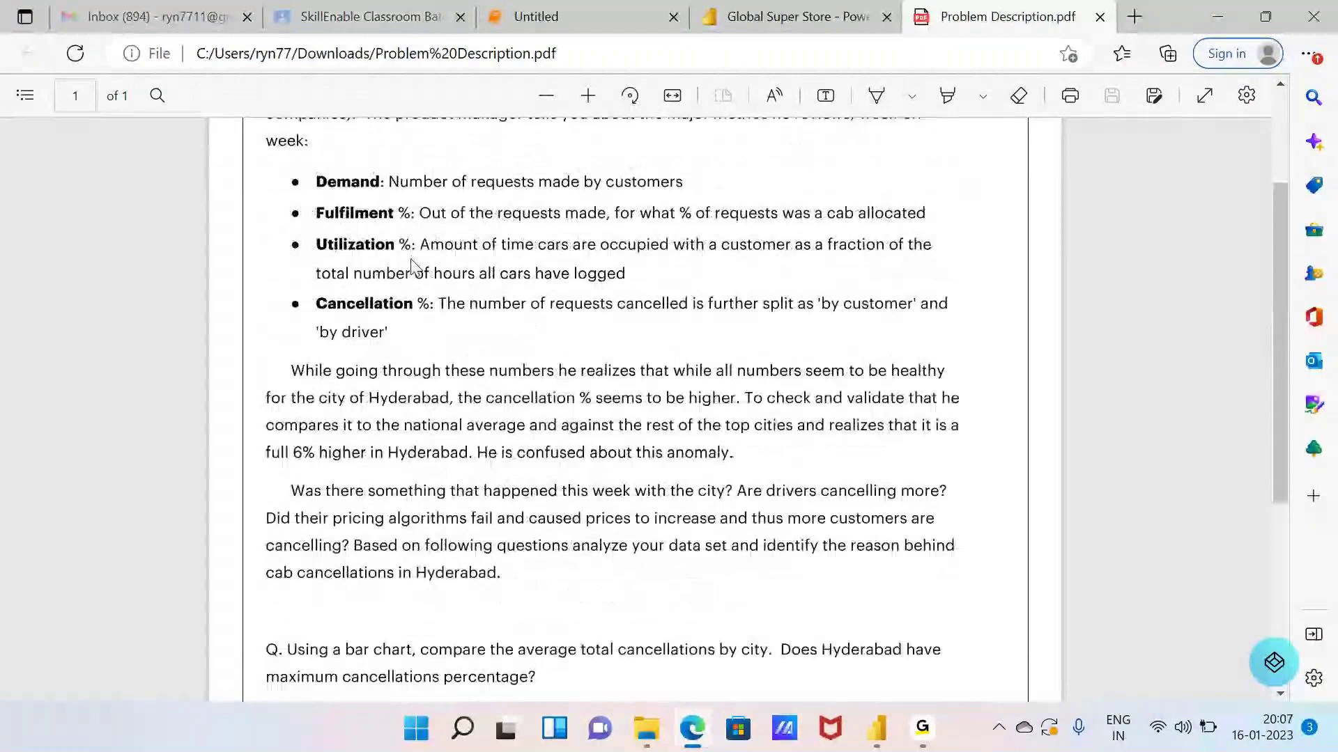
scroll(412, 266, up, 1)
scroll(412, 266, up, 1)
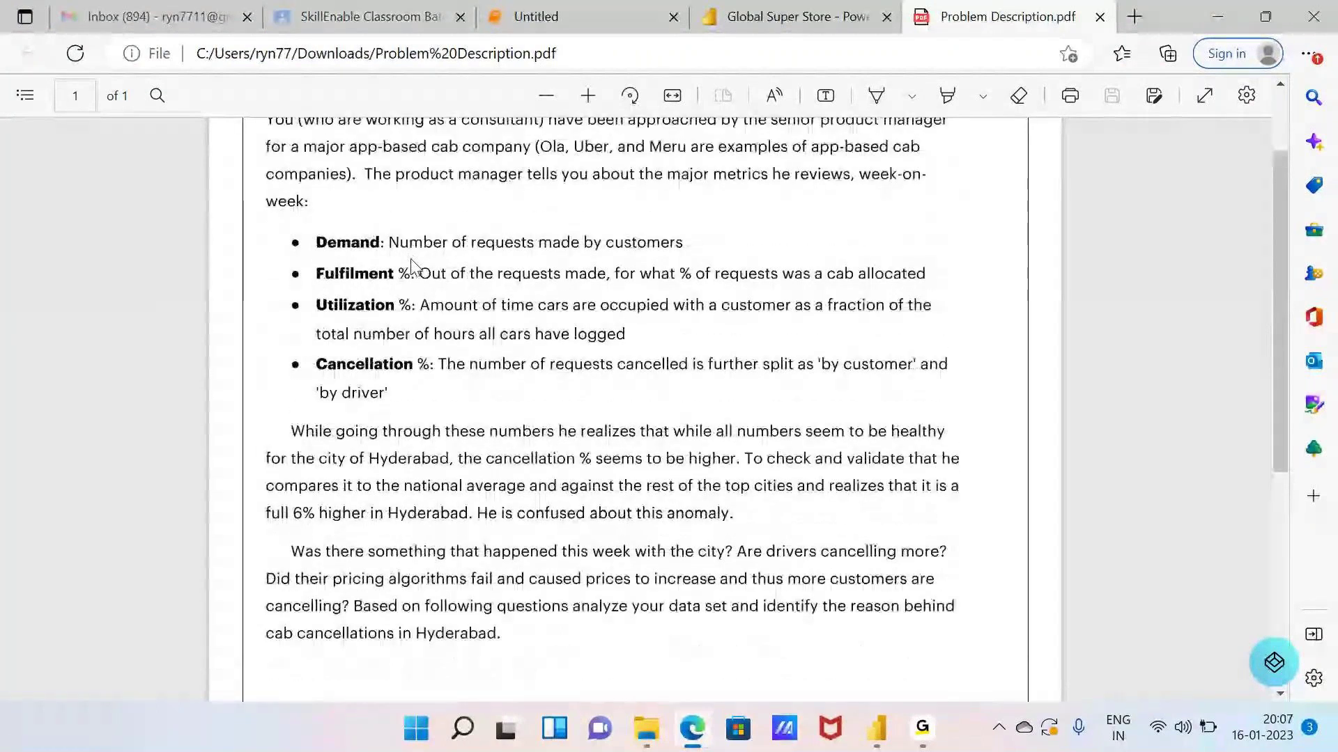
scroll(413, 266, up, 2)
scroll(413, 266, up, 1)
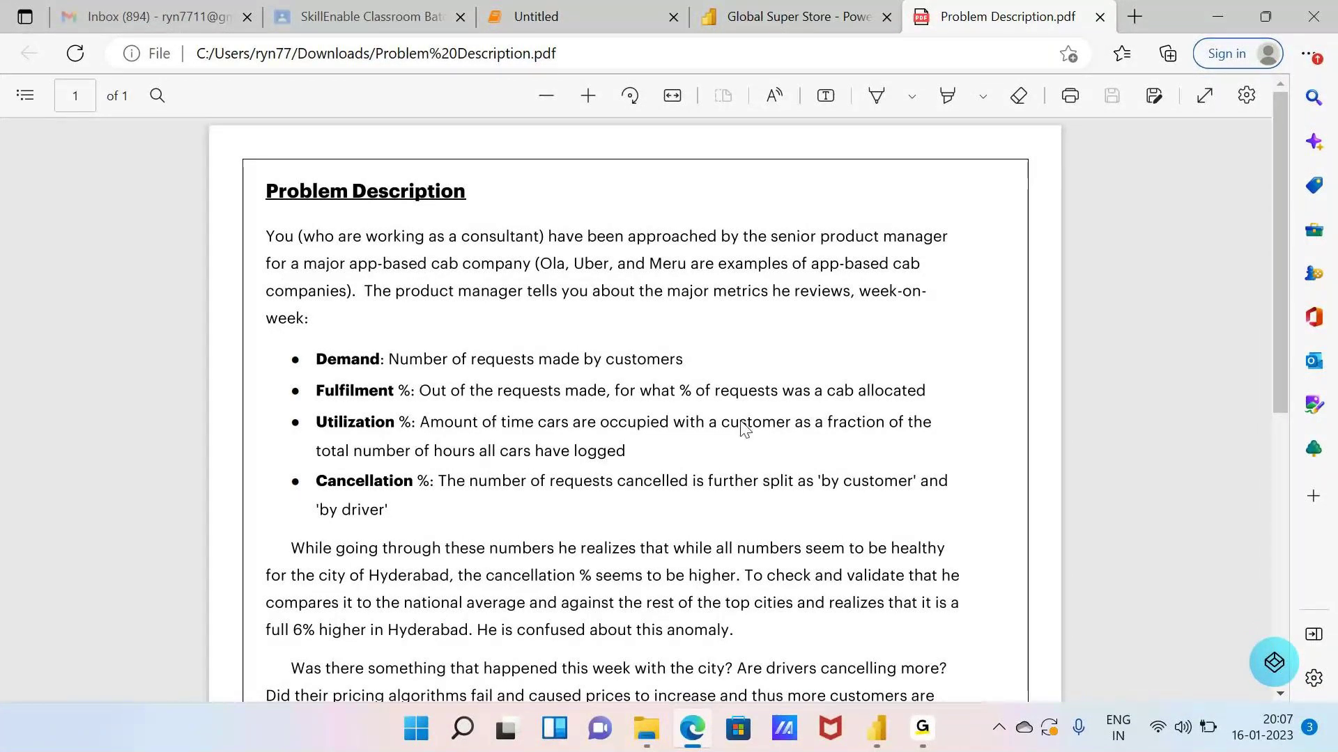
mouse_move(879, 735)
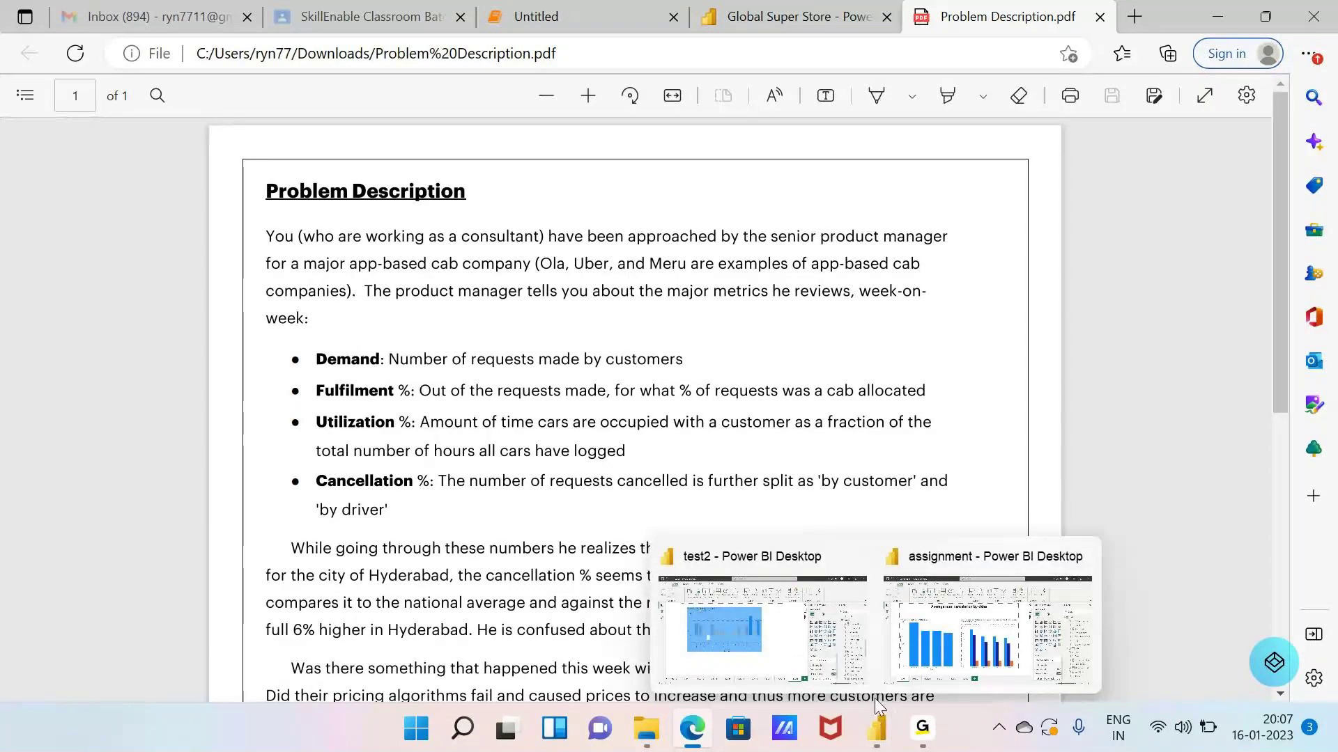
scroll(822, 514, down, 5)
scroll(822, 514, down, 2)
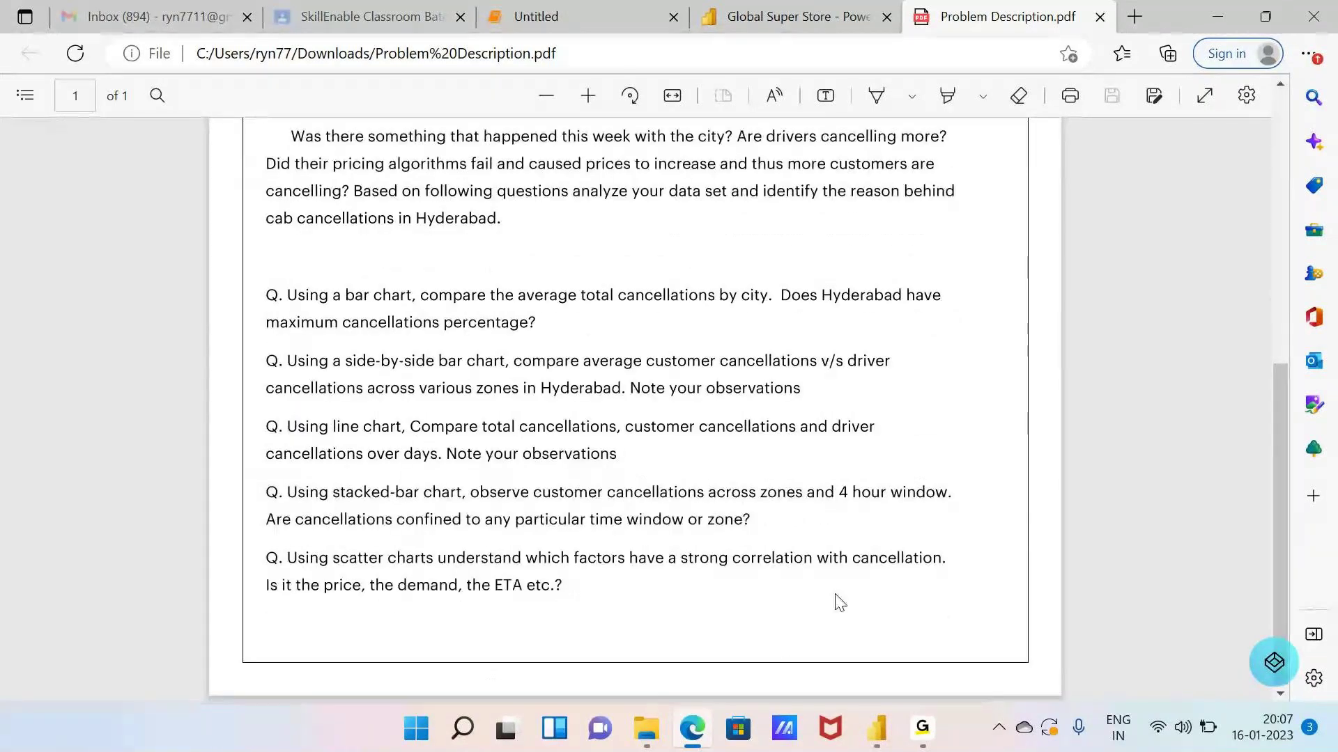
- Switch to the assignment report in Power BI Desktop and reorder the taskbar so Power BI follows GoTo
click(875, 727)
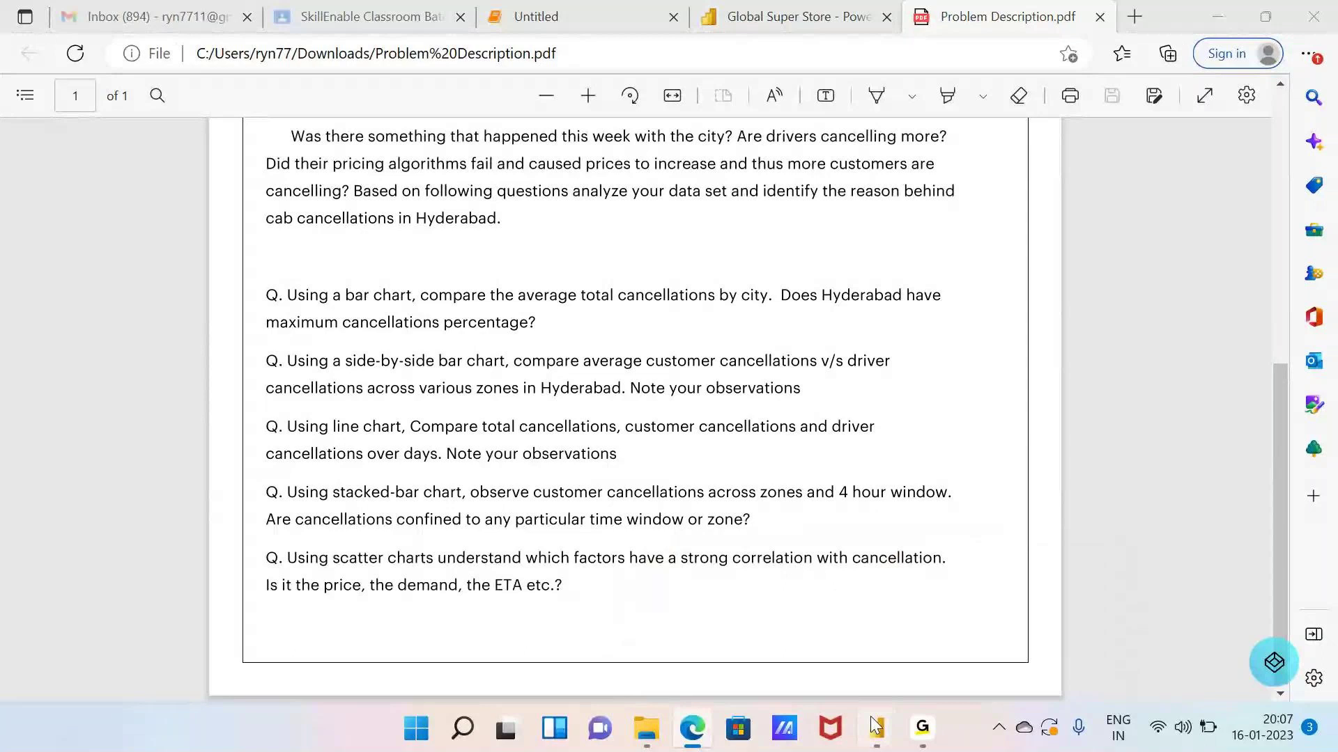
click(880, 728)
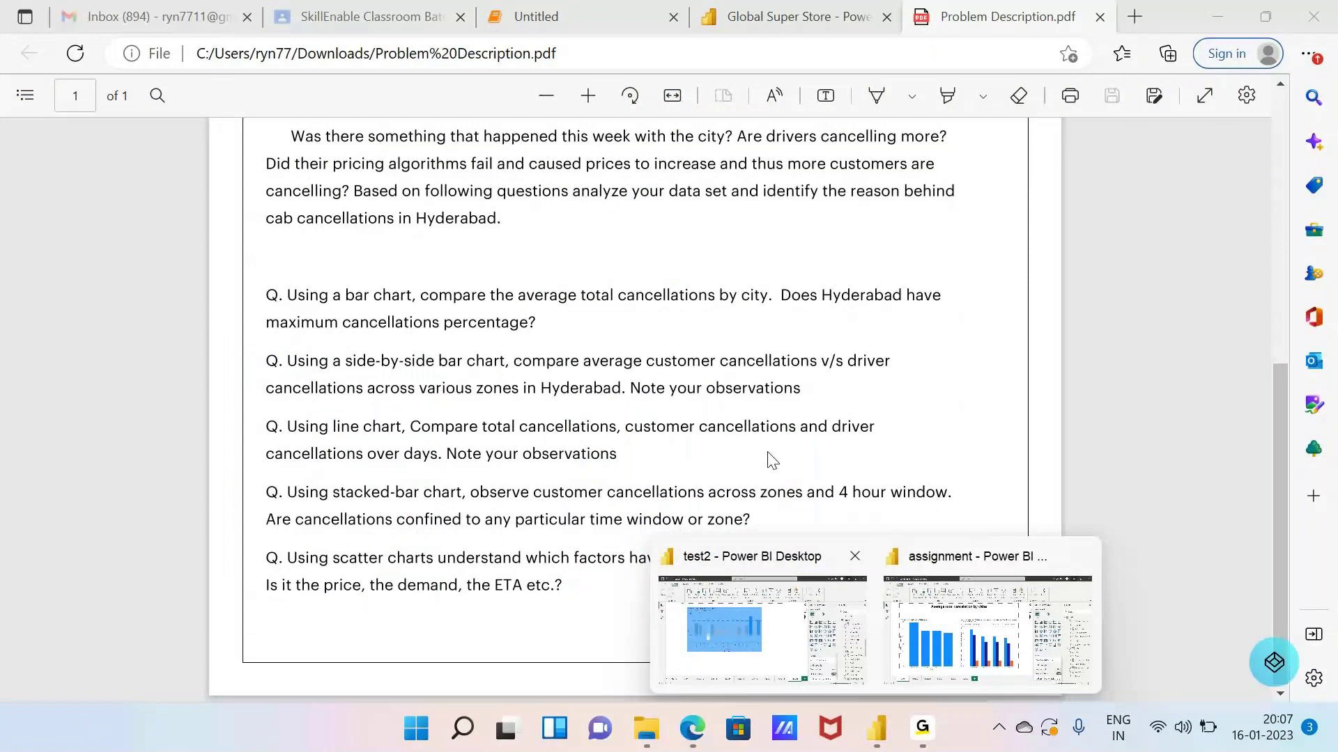
scroll(772, 460, up, 3)
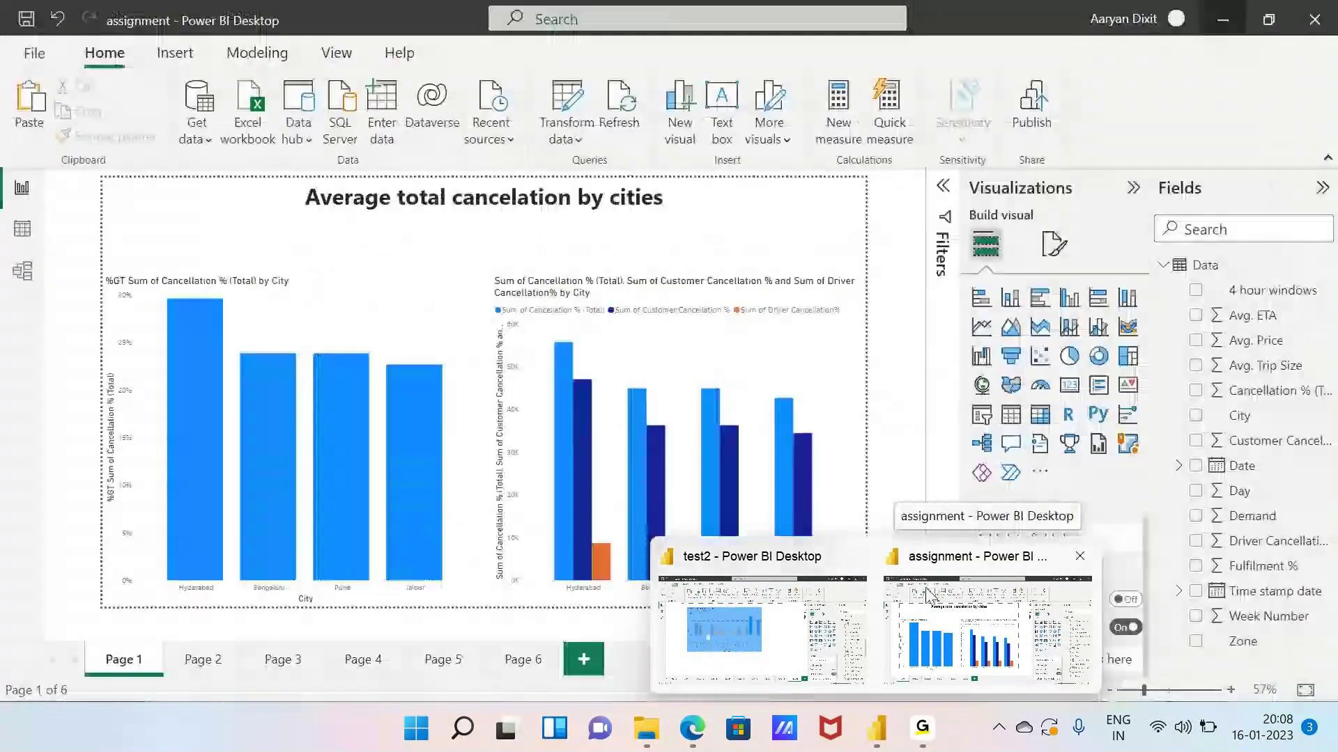
click(930, 596)
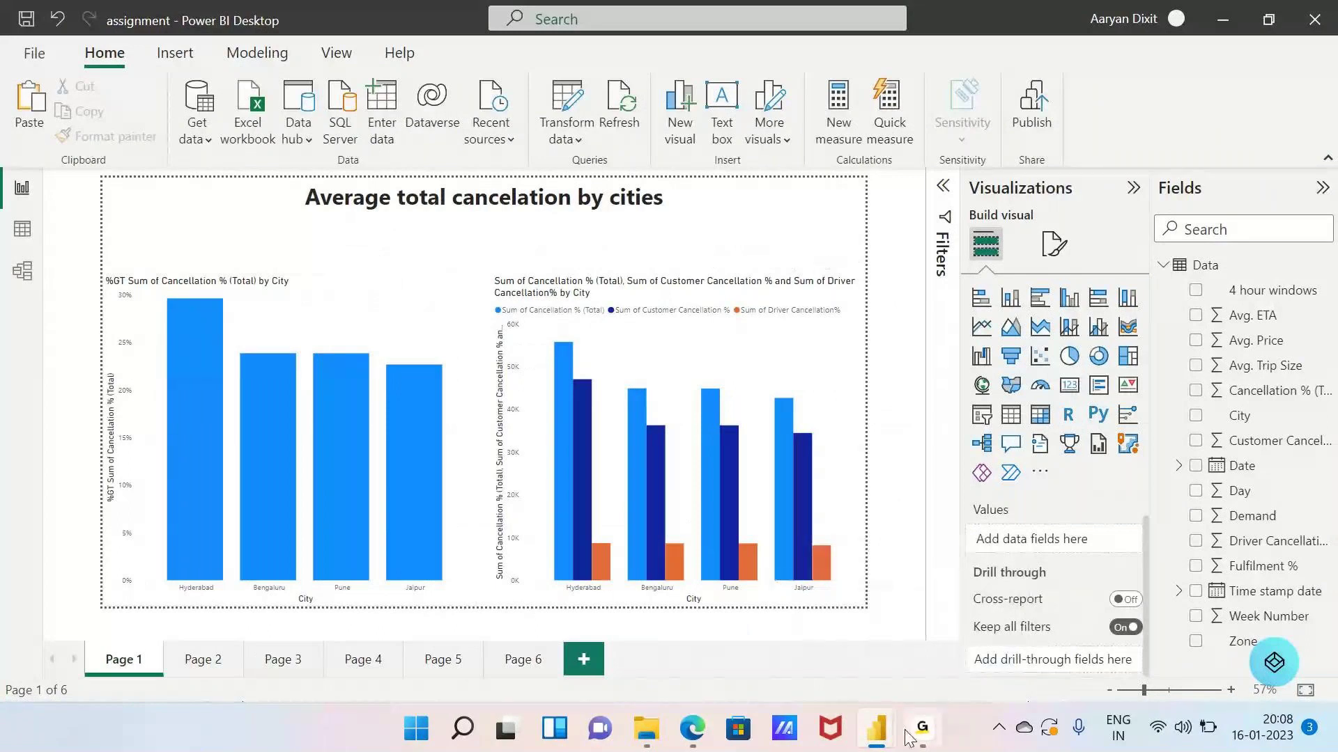
drag(901, 737, 851, 735)
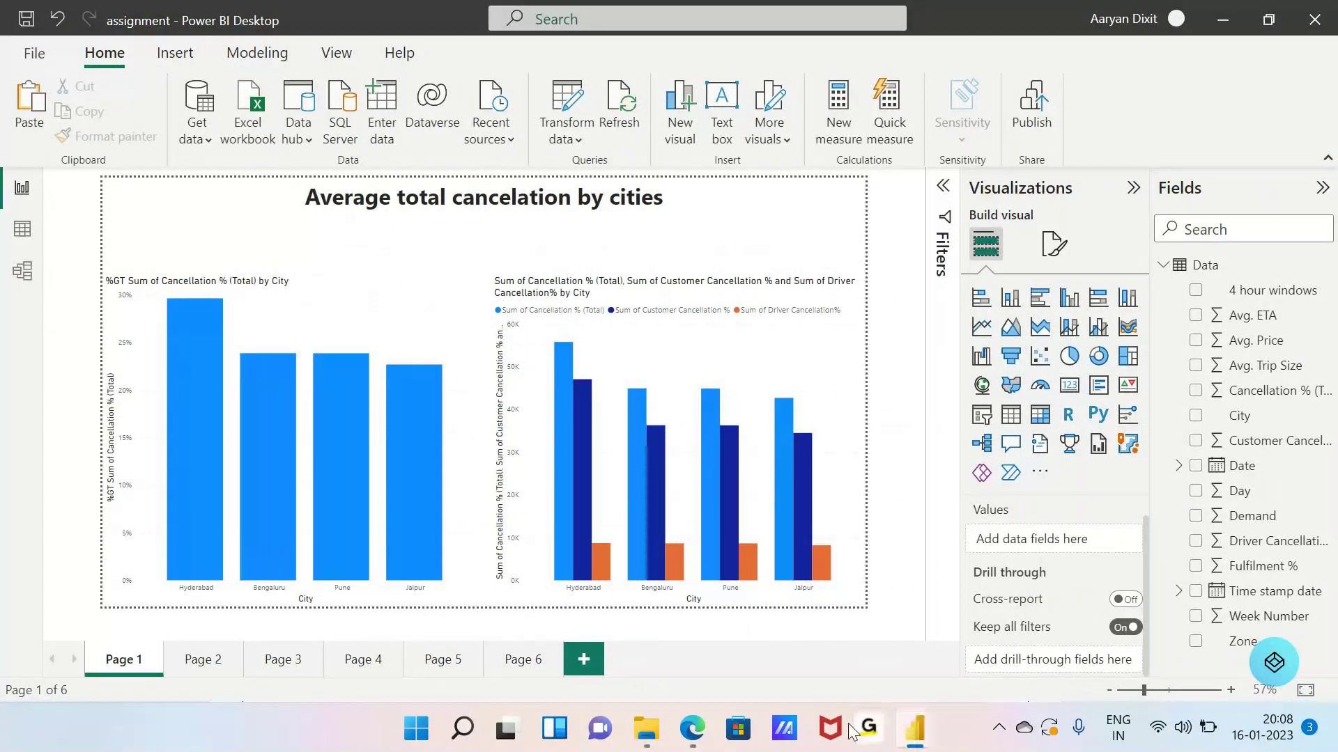
- Recheck the average total cancellations question in the Edge PDF and examine the Page 1 city bars in the Power BI assignment report against it
click(693, 729)
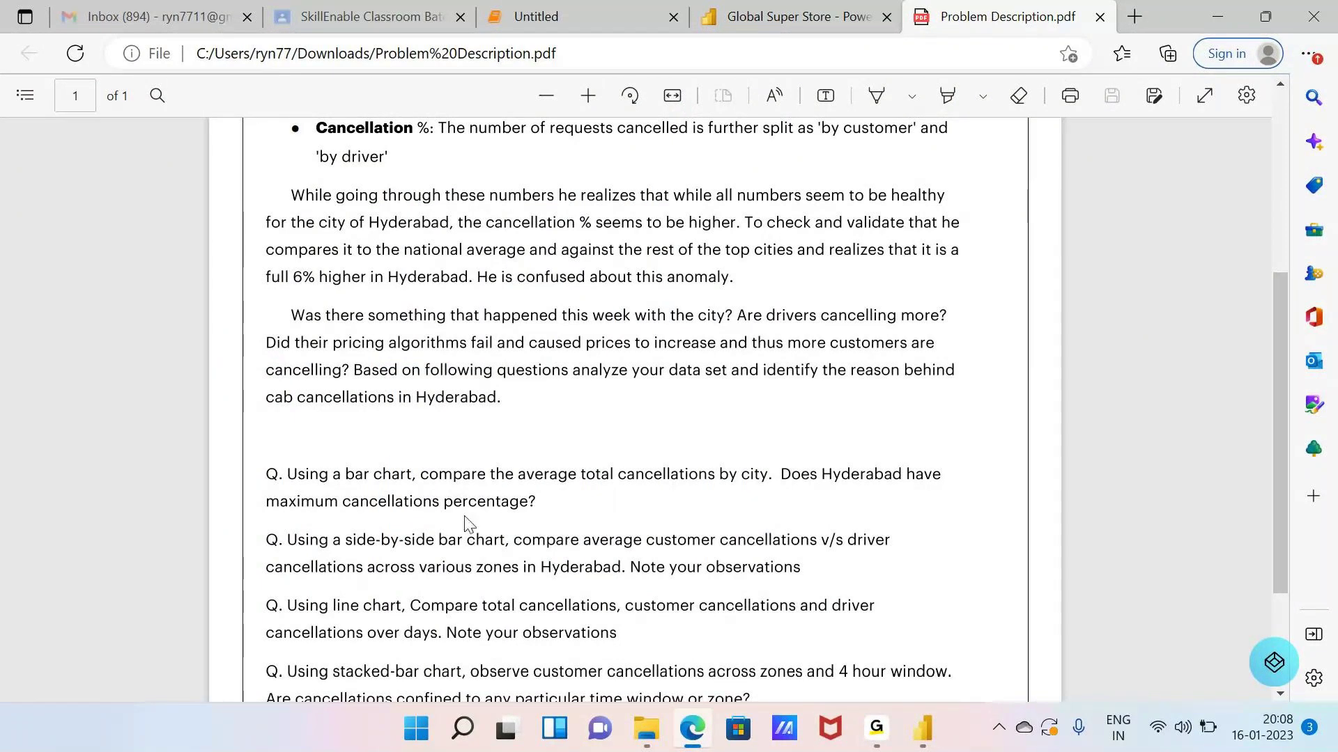
click(880, 731)
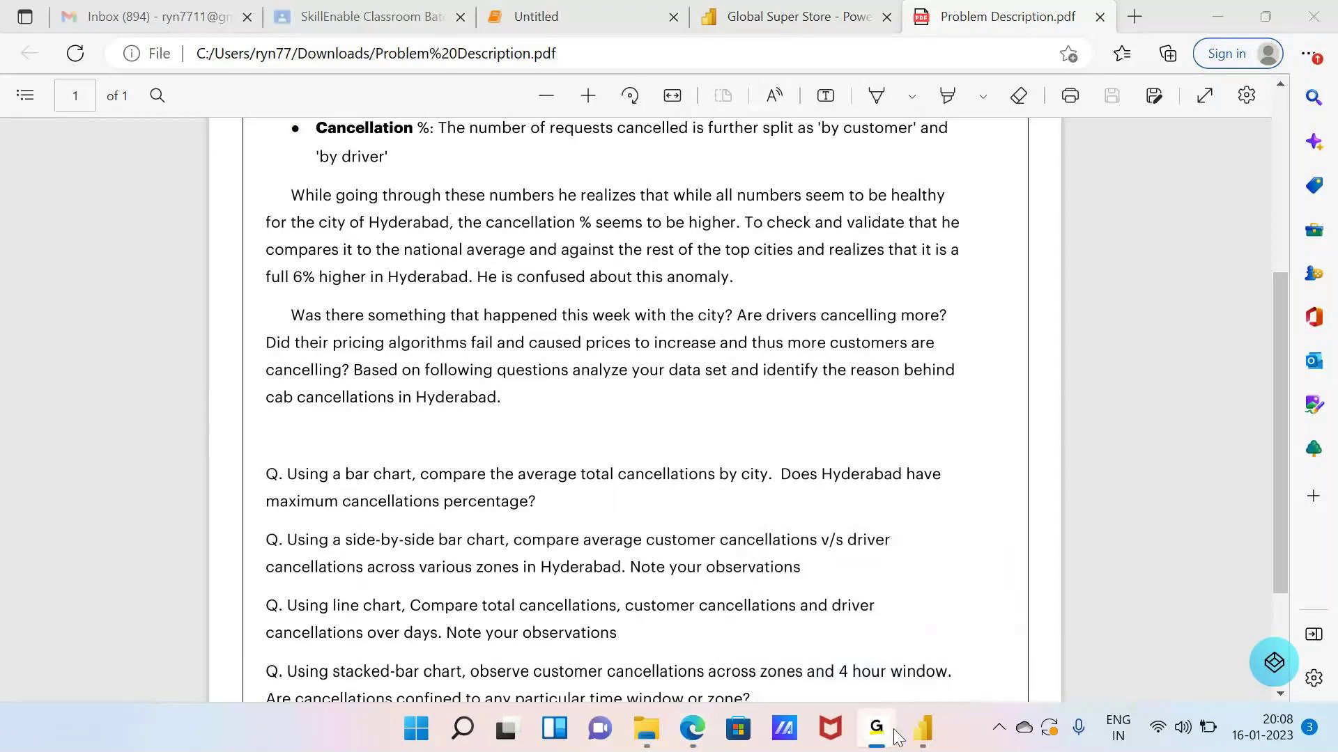
mouse_move(922, 729)
click(1033, 631)
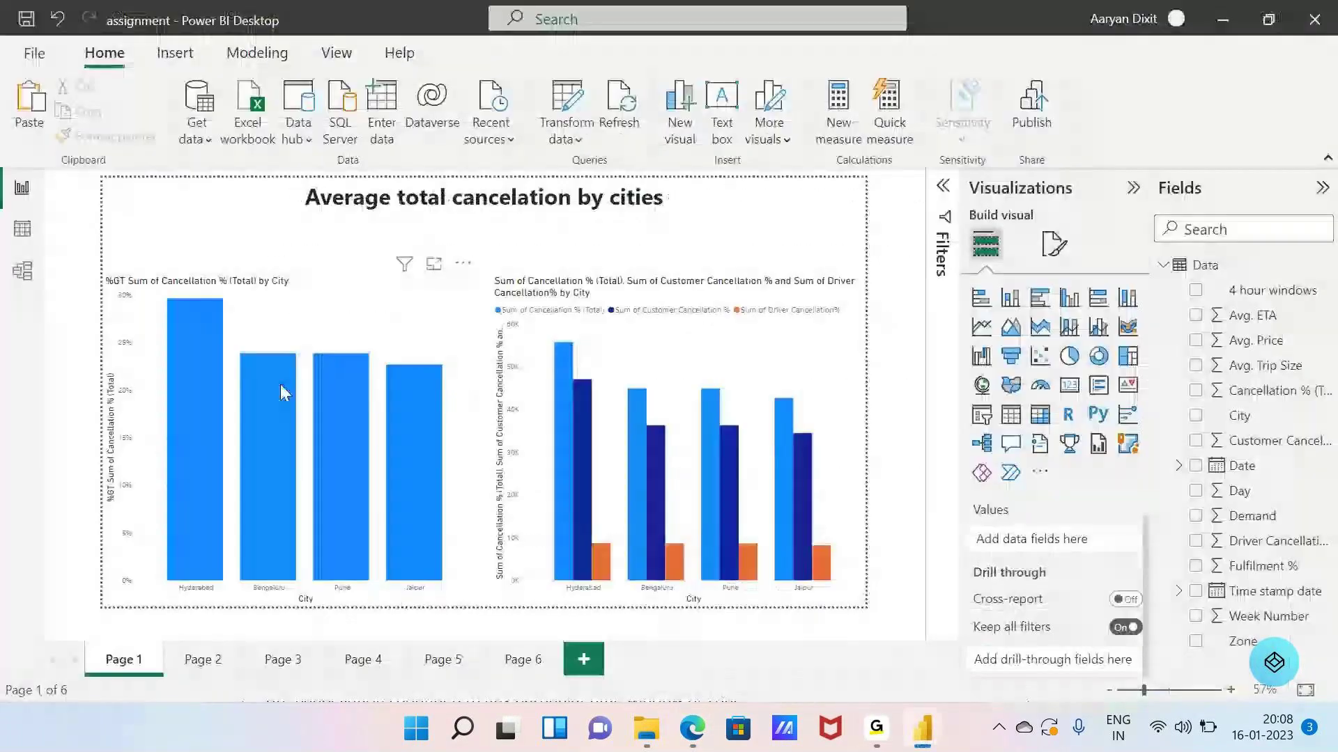
mouse_move(212, 406)
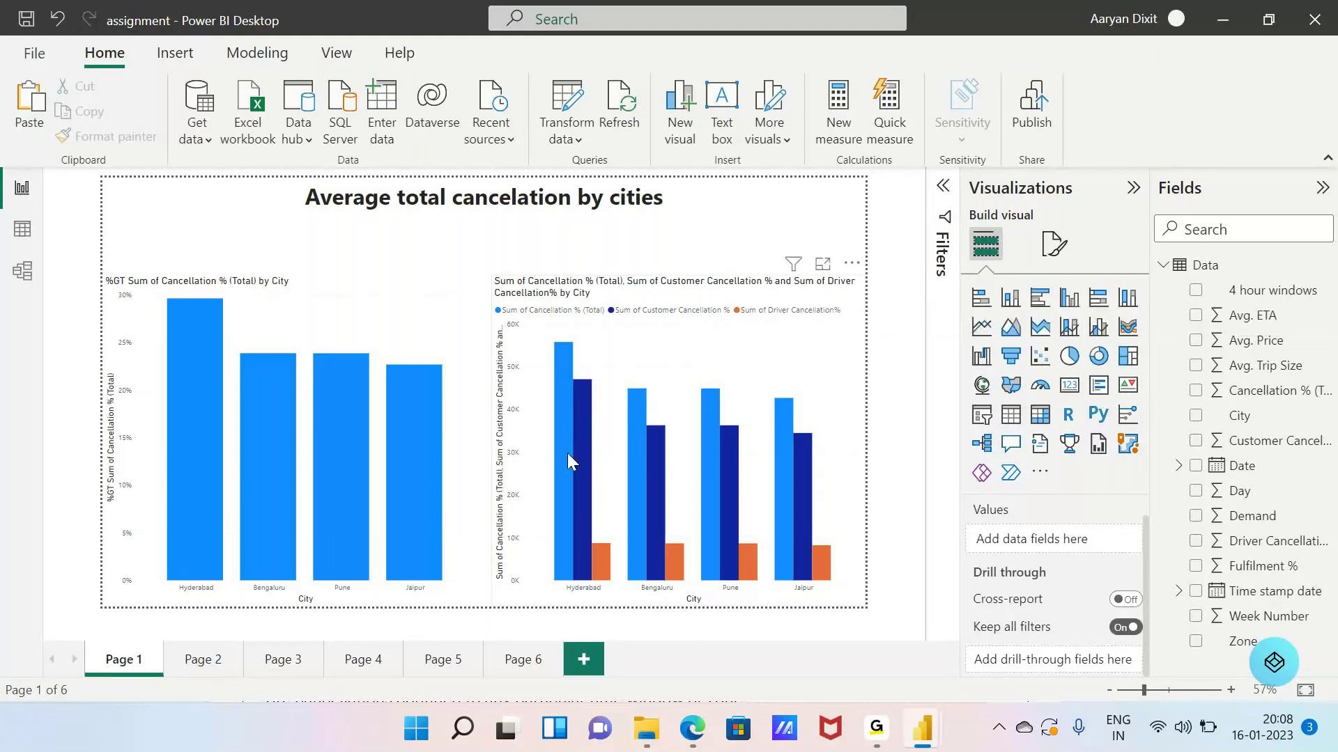
mouse_move(588, 524)
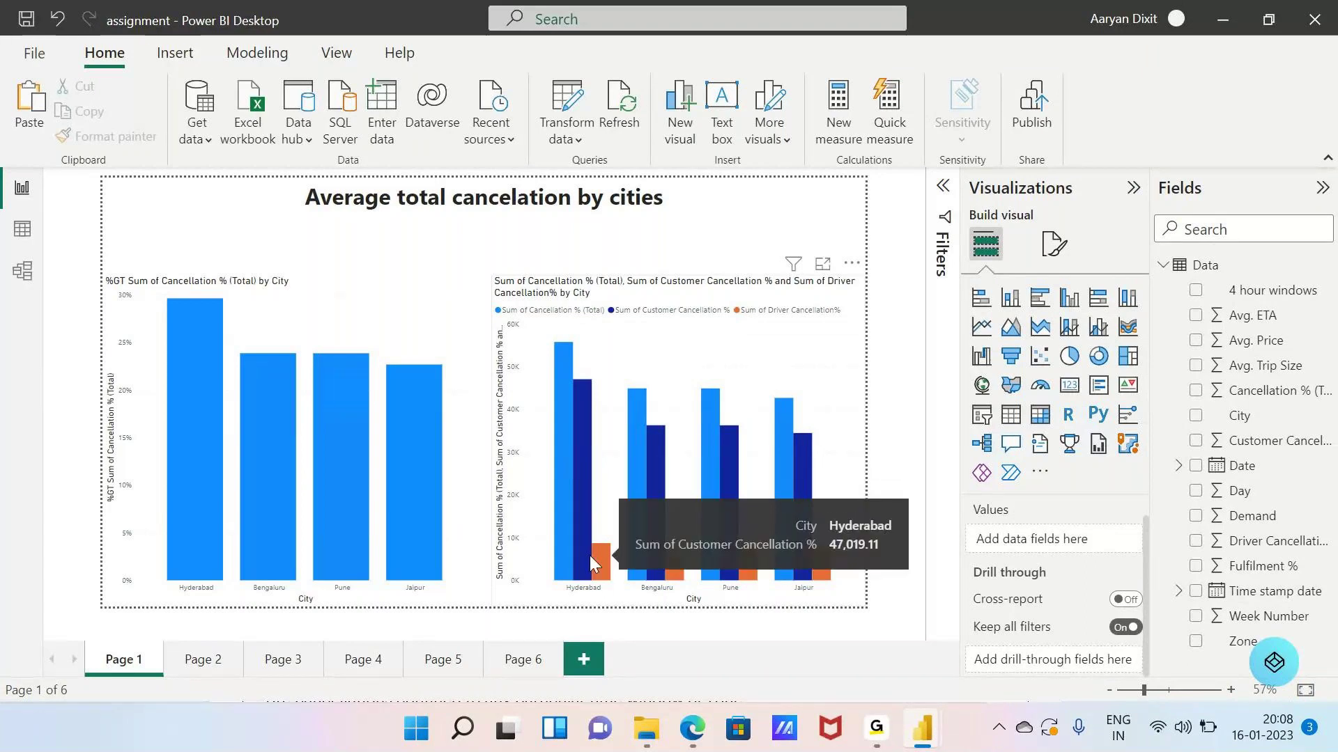
mouse_move(601, 564)
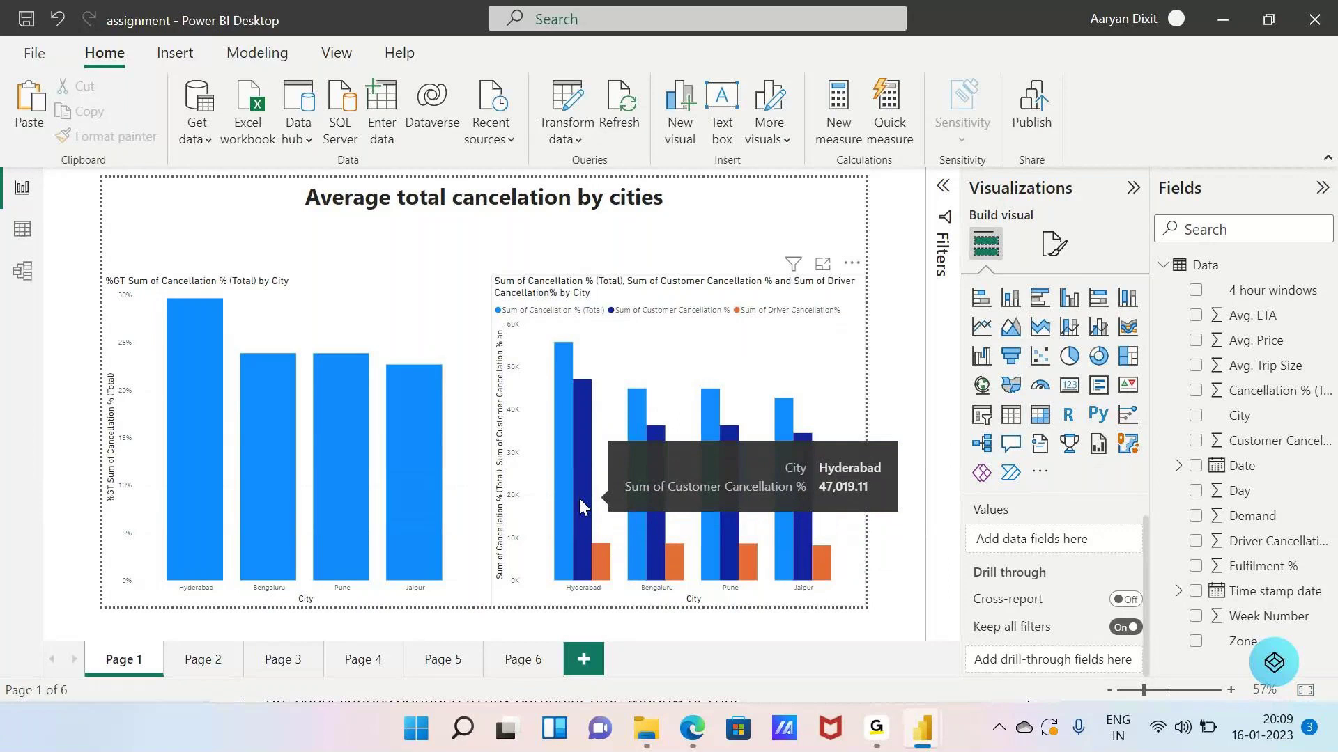
mouse_move(638, 502)
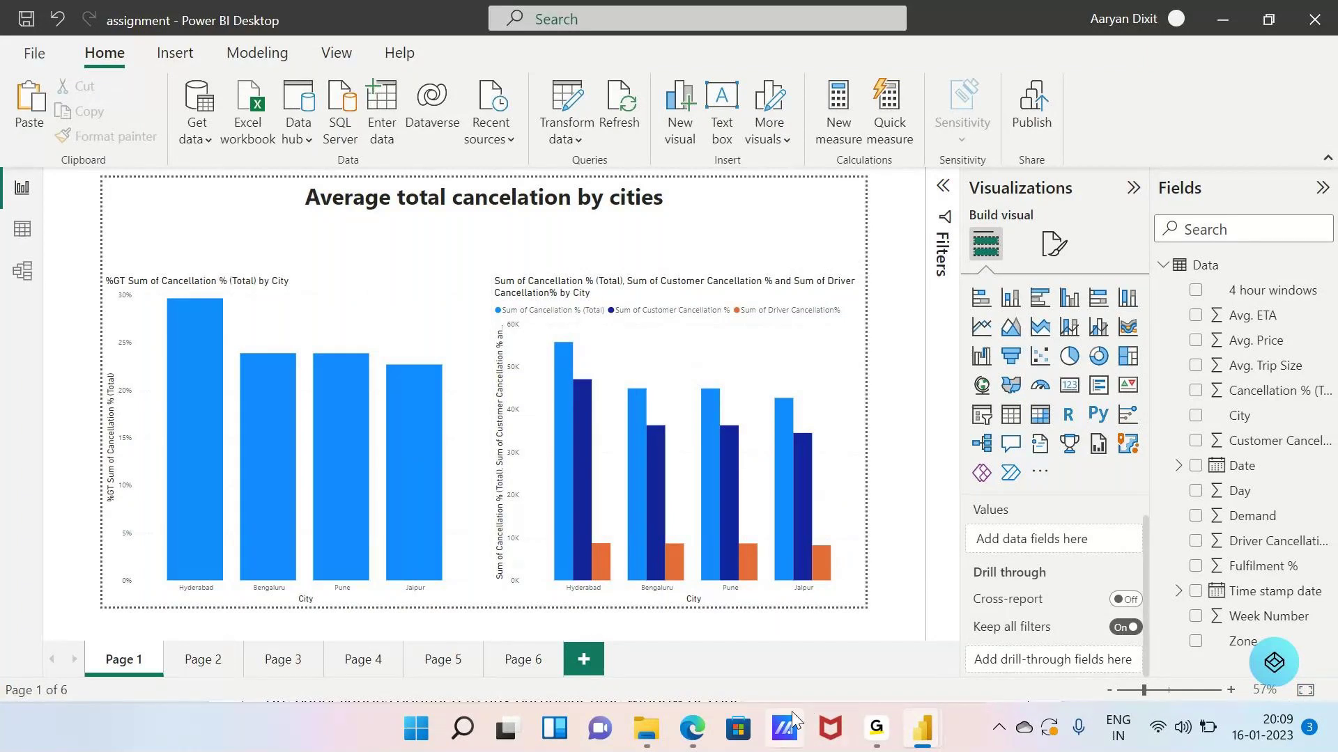
- Review the side-by-side bar chart question in the Edge PDF and open Page 2 of the Power BI assignment report
click(692, 732)
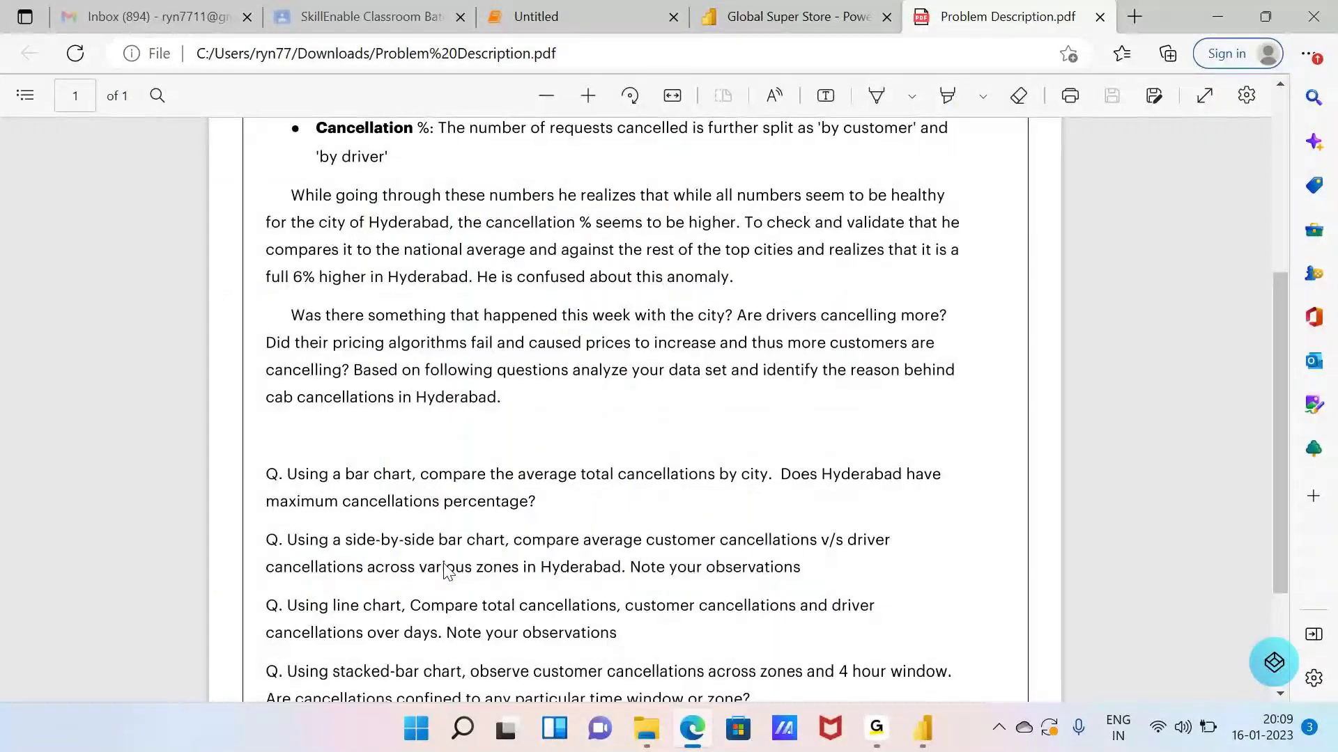
scroll(446, 570, down, 1)
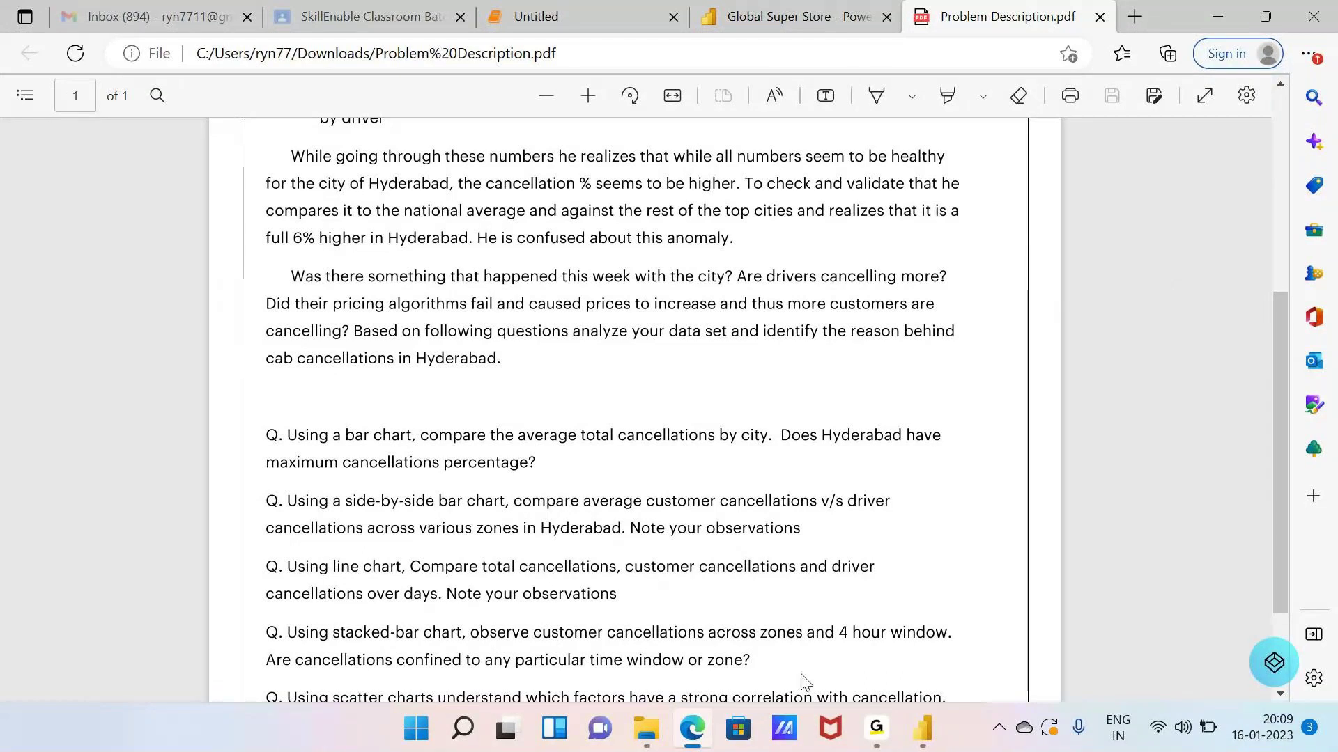
click(871, 729)
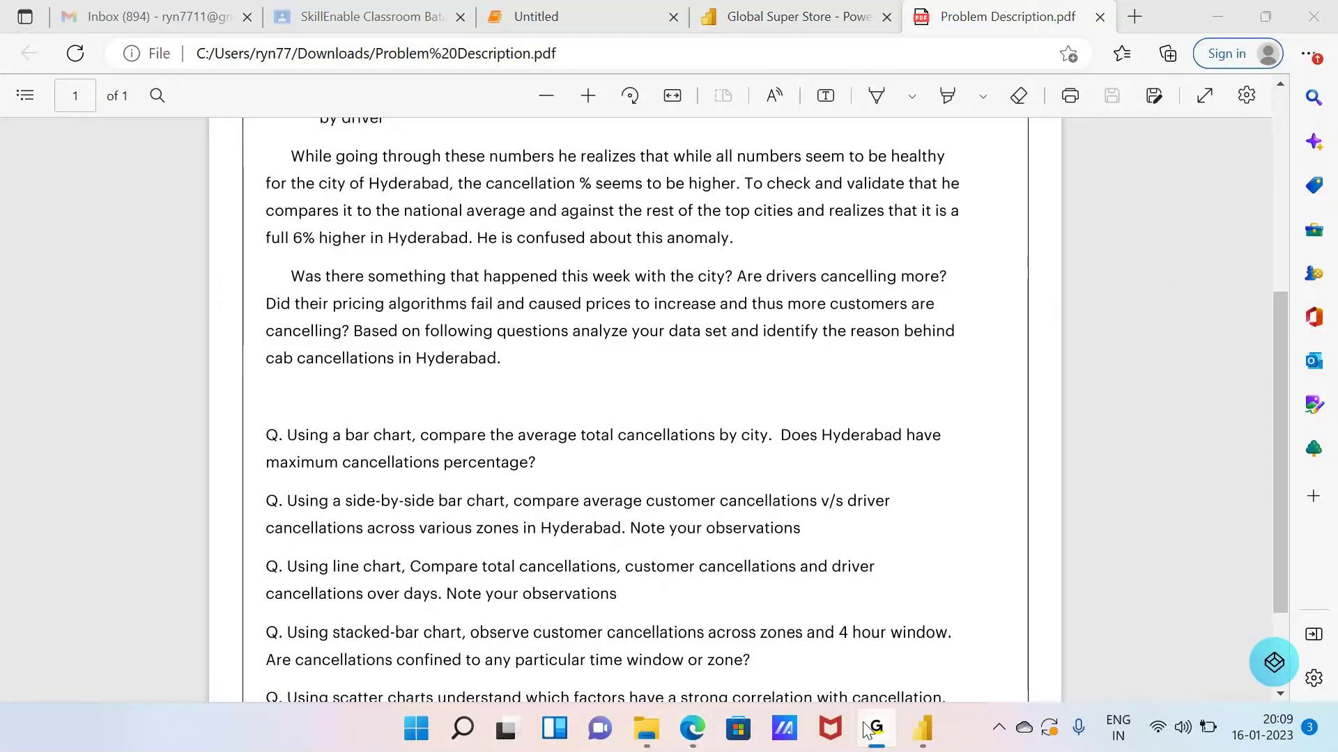
click(920, 729)
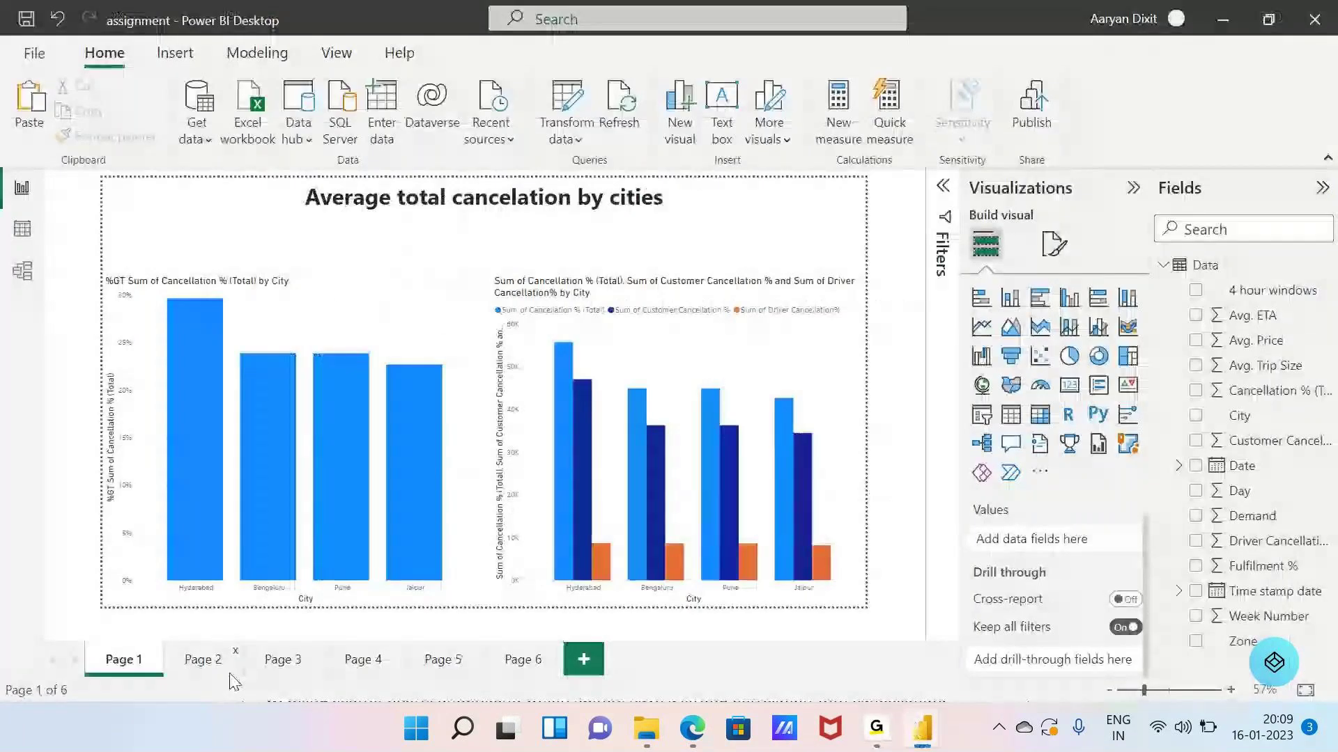
click(214, 657)
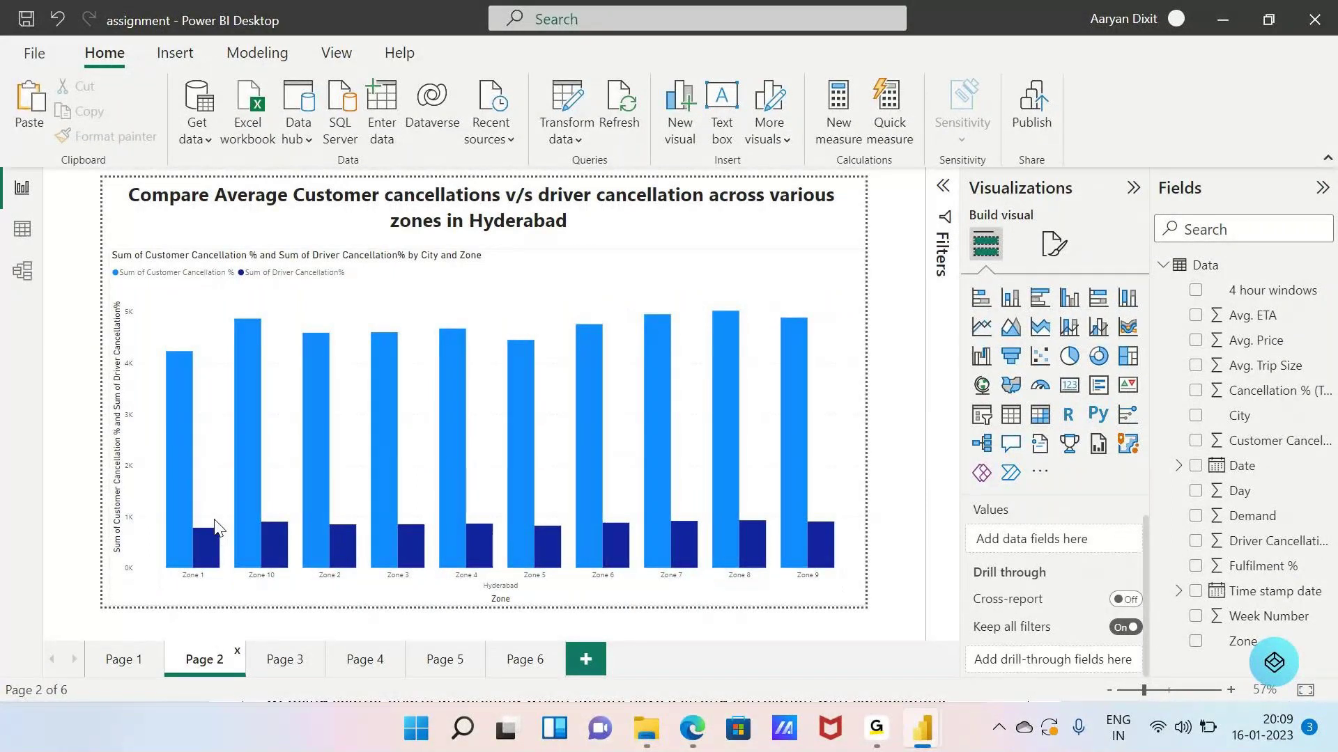
- Examine the customer and driver cancellation values across the Hyderabad zones in the Page 2 chart
mouse_move(238, 481)
mouse_move(543, 565)
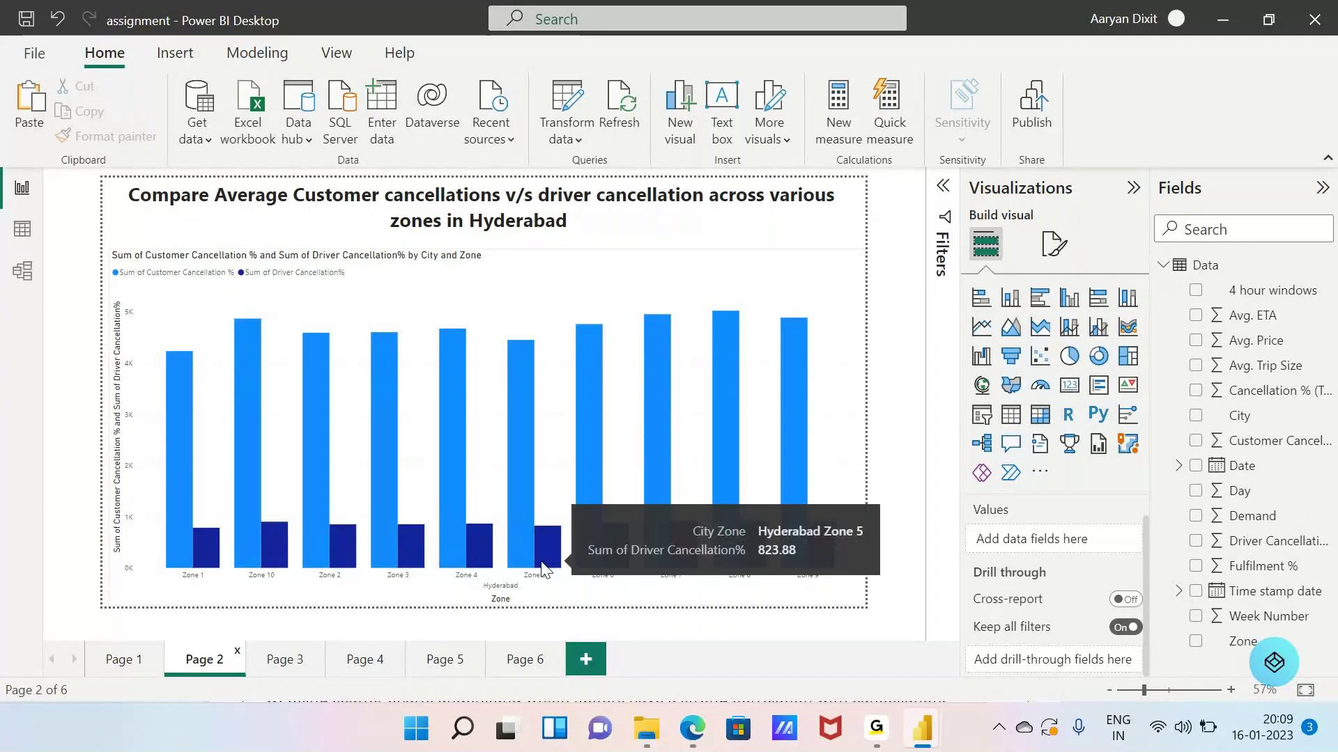
mouse_move(486, 559)
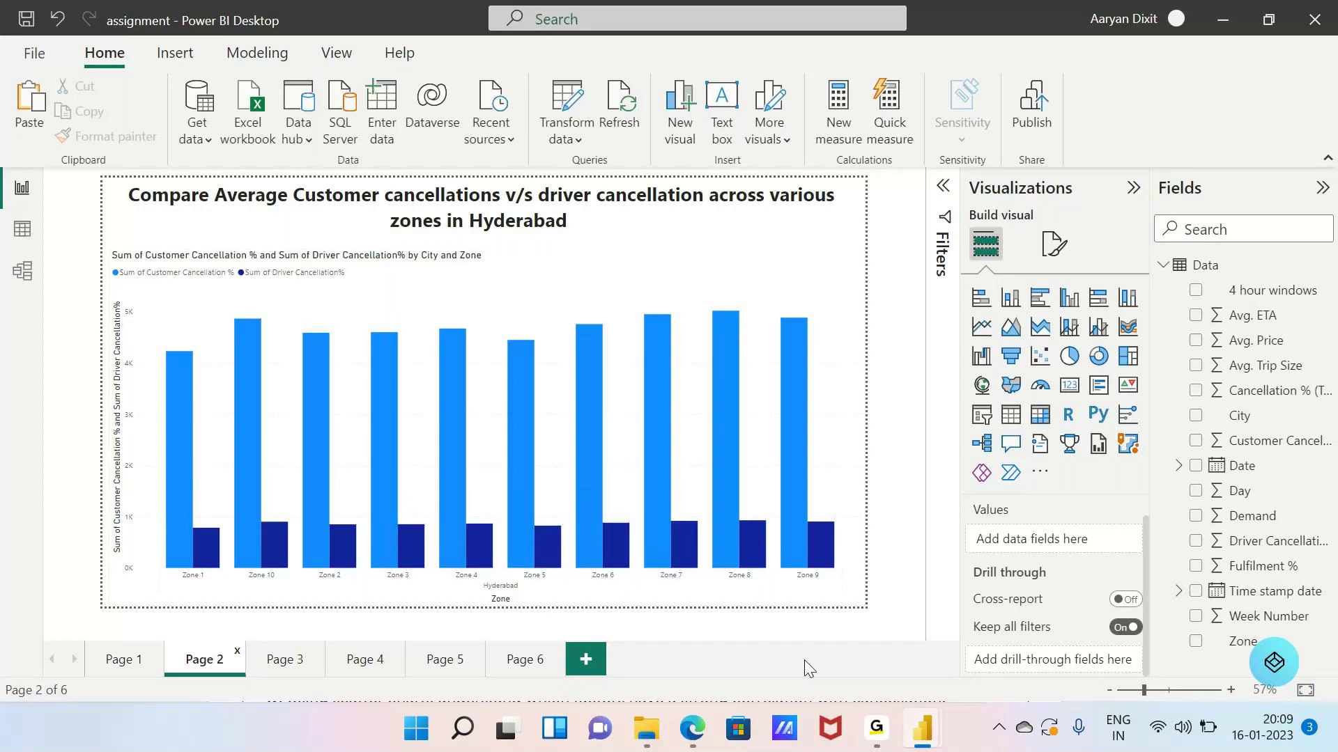
- Switch to the problem description PDF in Edge and read the line chart question about cancellations over days
click(695, 733)
scroll(606, 614, down, 1)
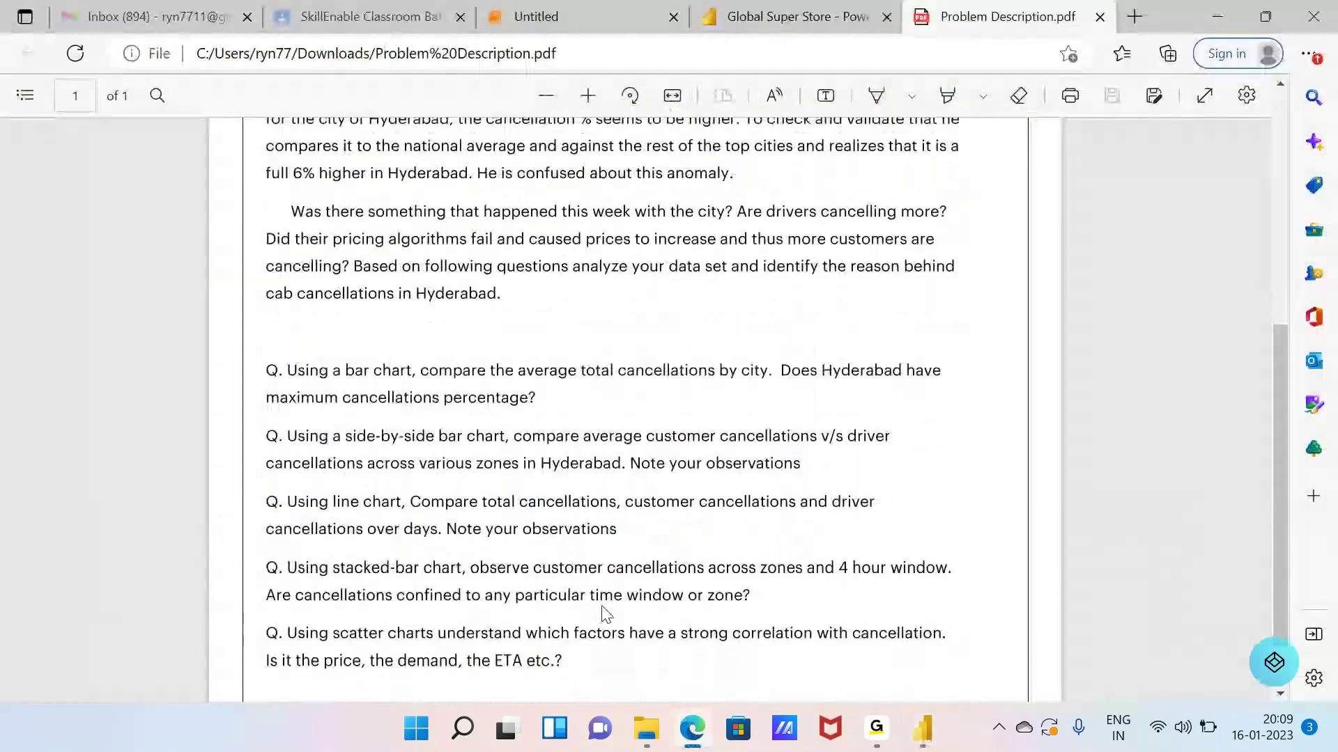
scroll(387, 493, down, 1)
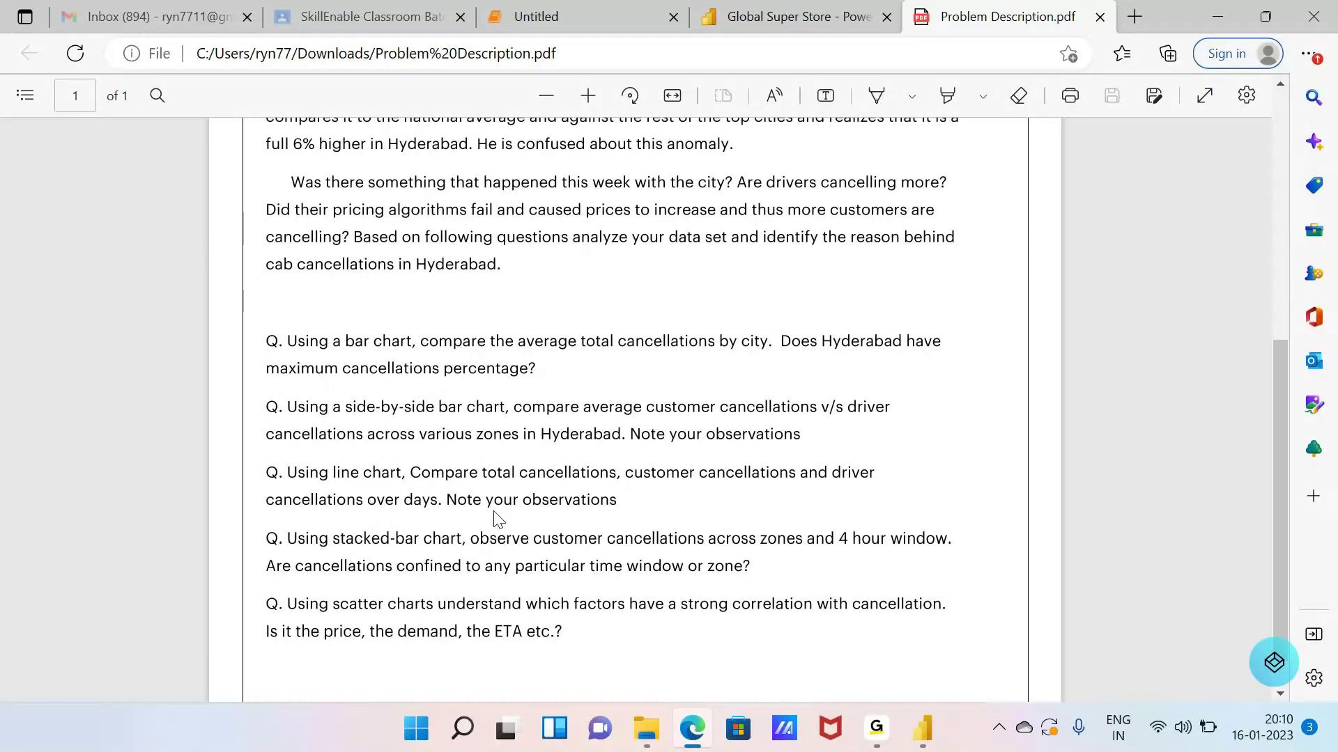
- Switch to the Power BI assignment report, open Page 3, and examine the total, customer and driver cancellation lines across the days
click(934, 714)
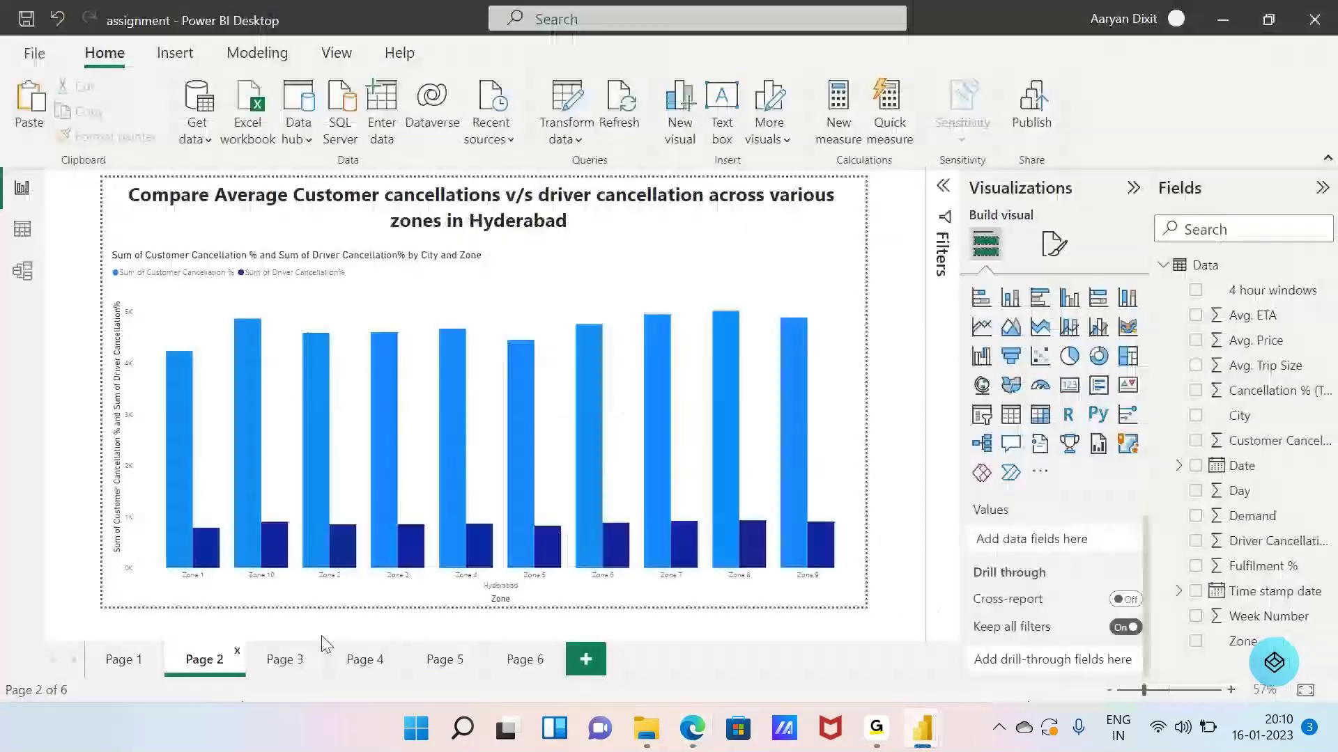
click(323, 646)
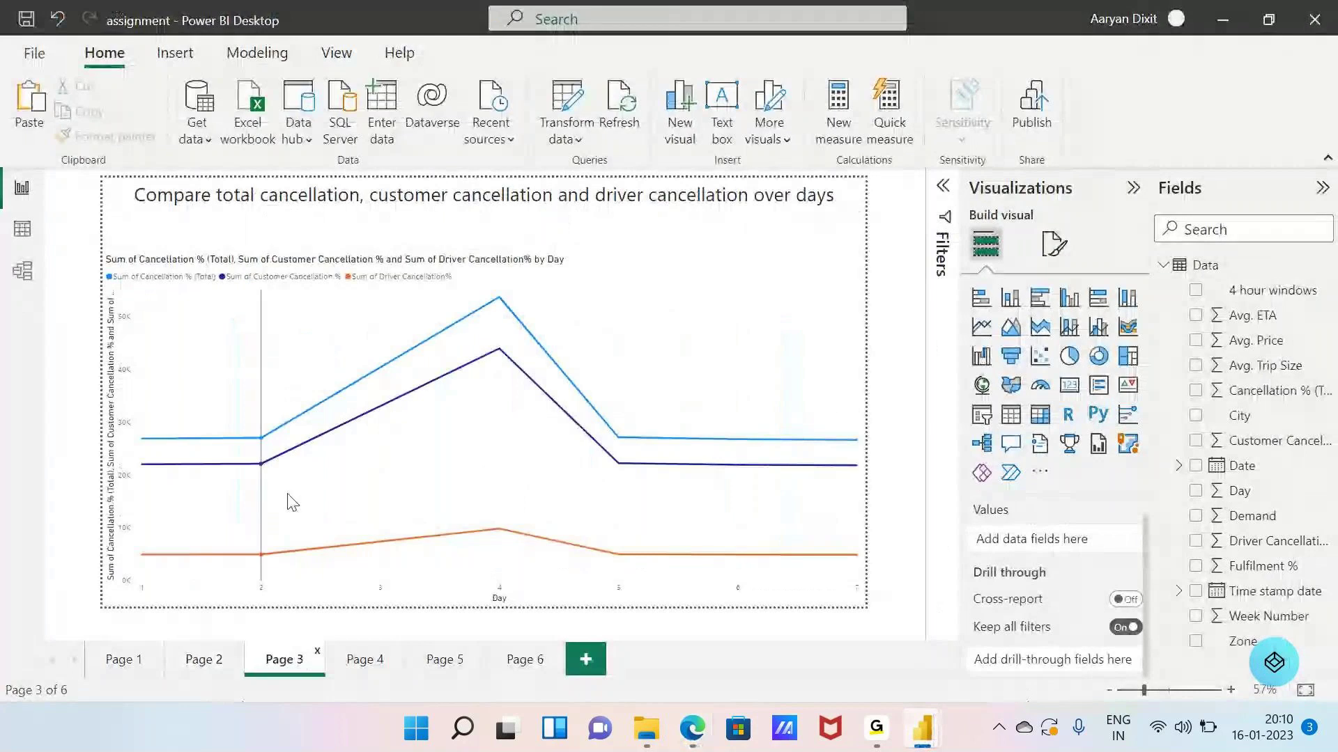
mouse_move(428, 473)
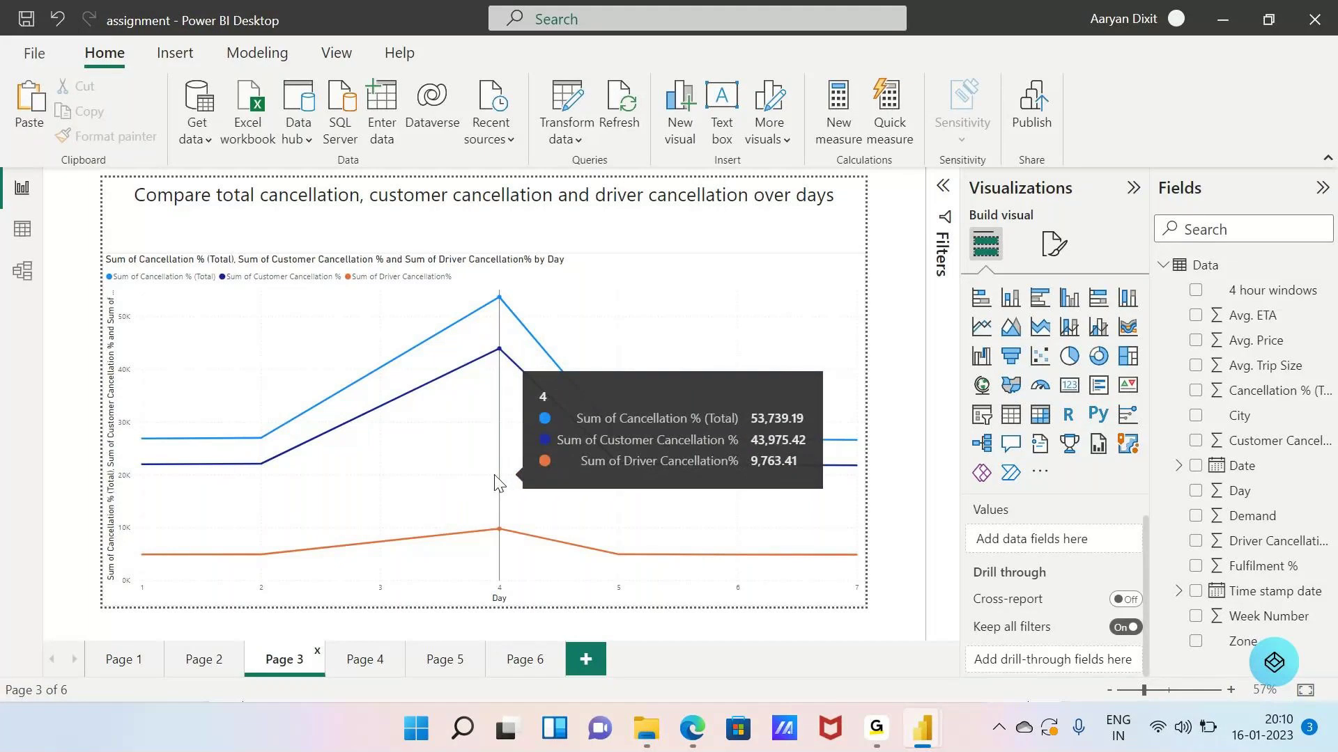
mouse_move(735, 530)
mouse_move(472, 530)
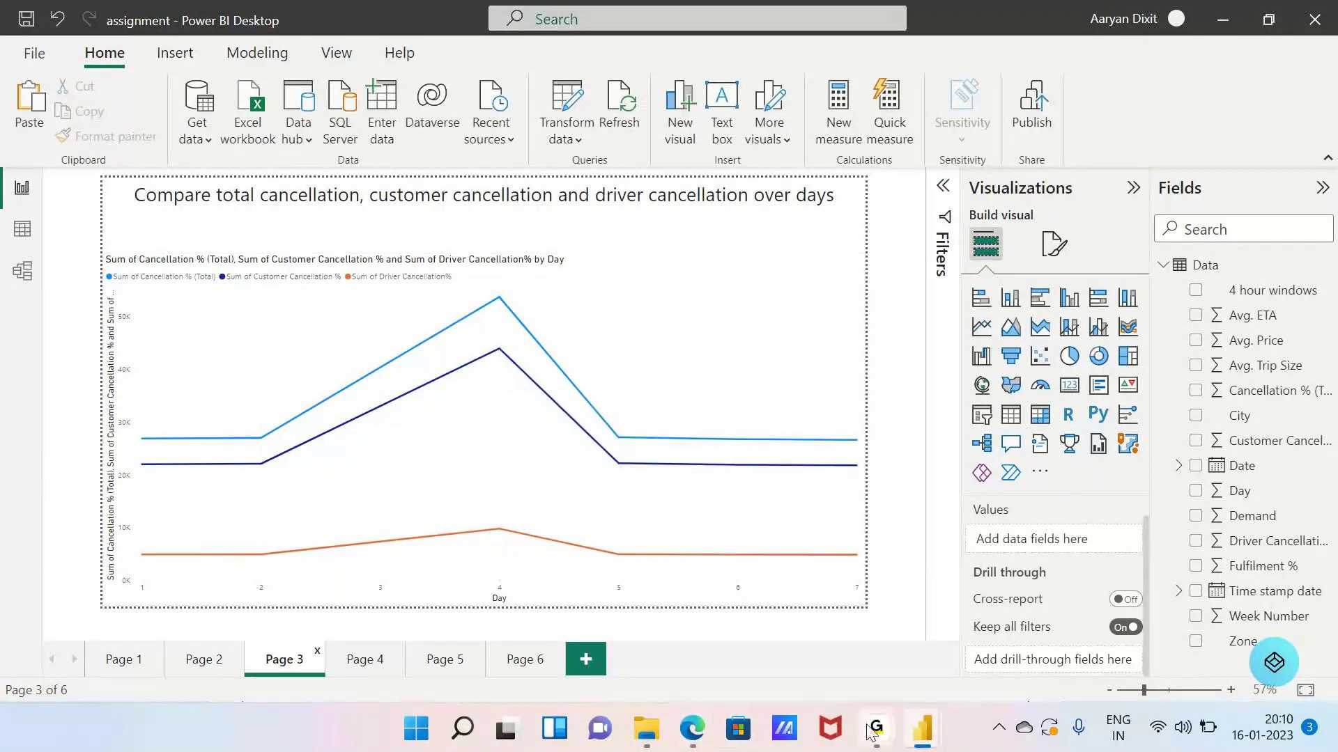
- Review the stacked-bar chart question in the Edge PDF and open Page 4 of the Power BI assignment report
mouse_move(869, 731)
click(692, 728)
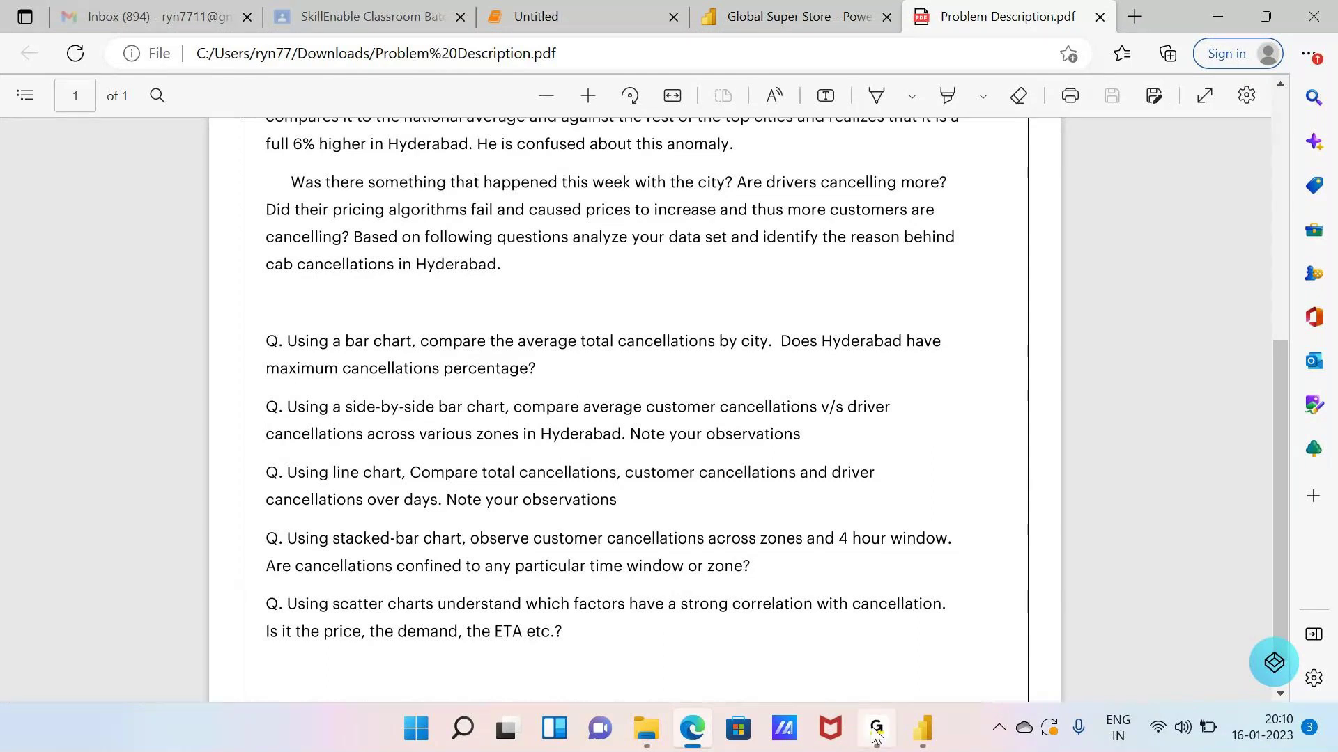
mouse_move(922, 730)
click(988, 636)
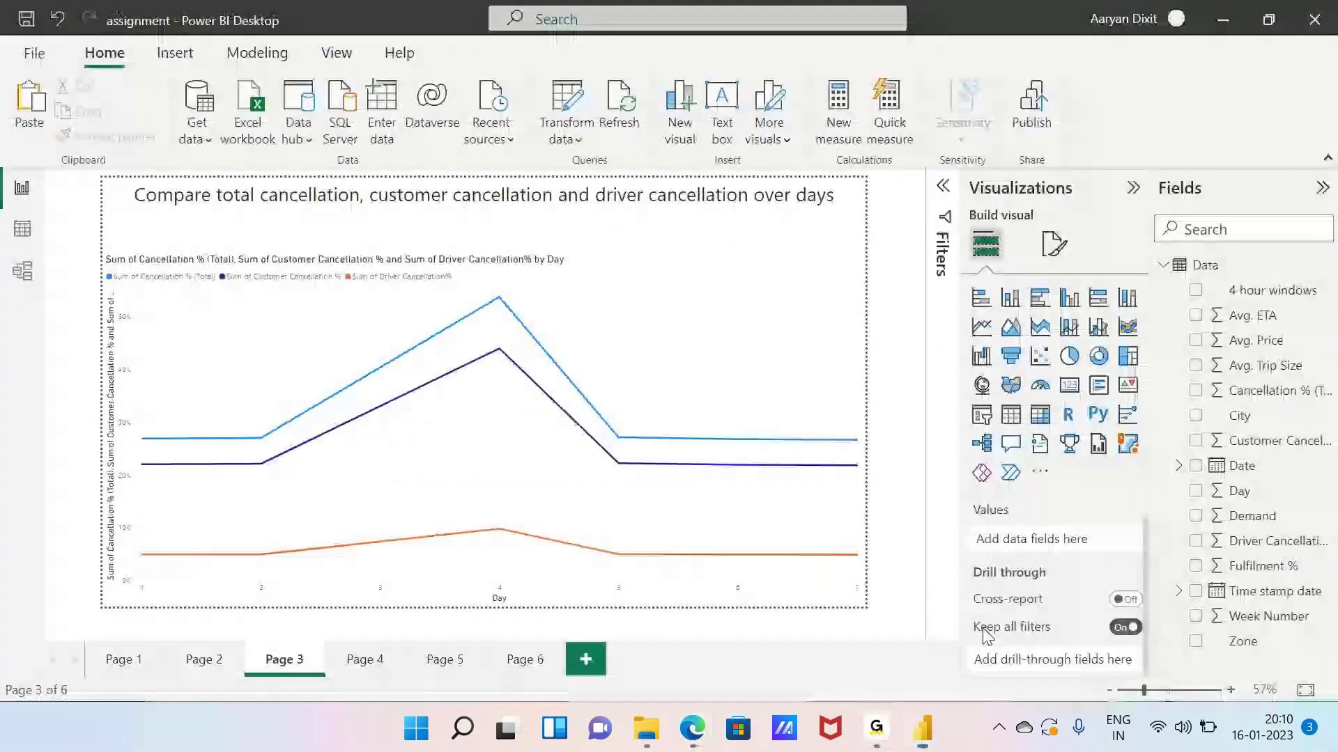
click(365, 662)
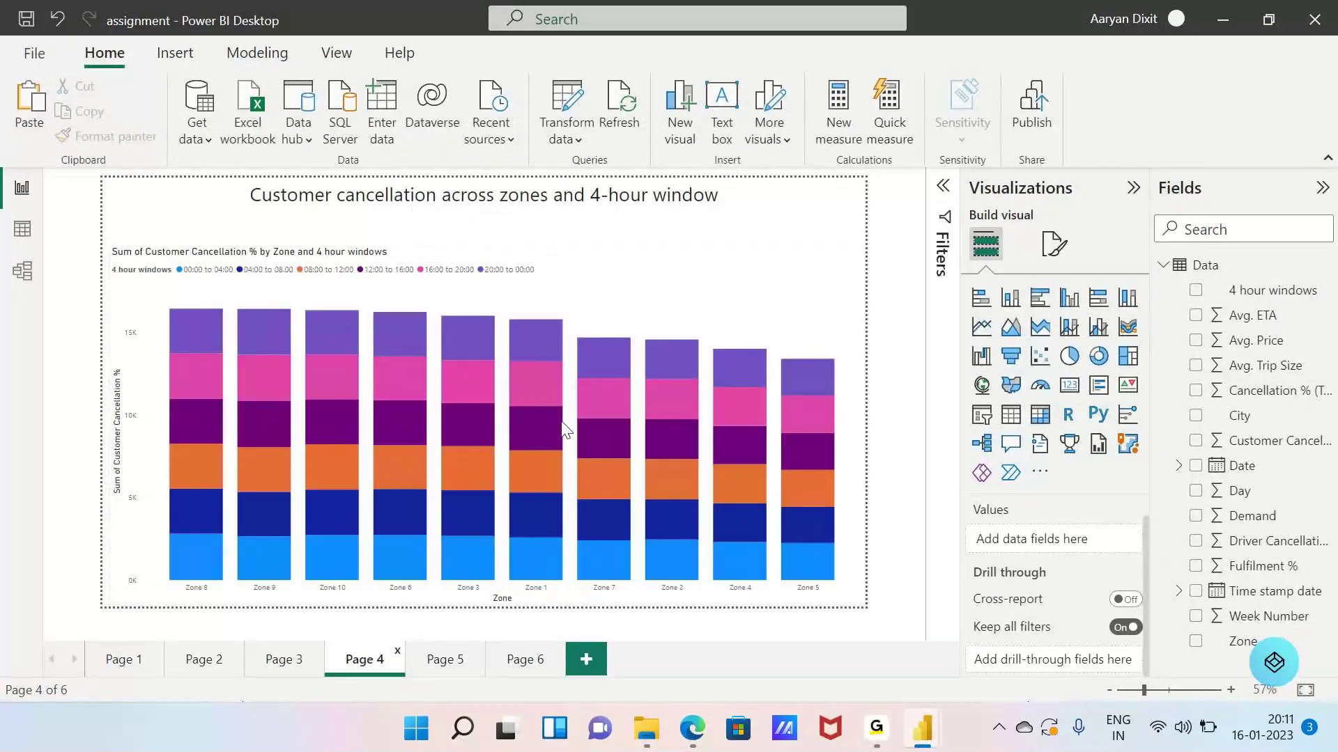
- Examine the customer cancellation values per 4-hour window for Zones 8 and 9 in the stacked chart
mouse_move(289, 409)
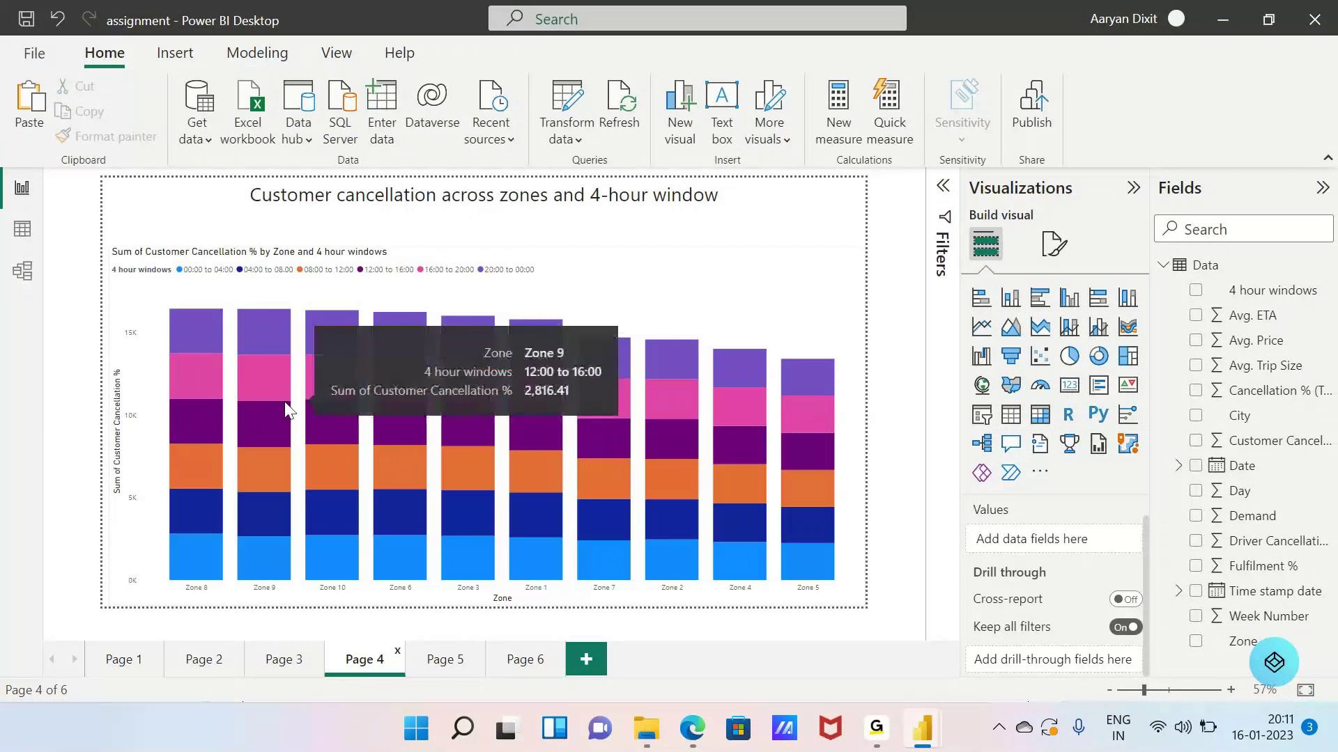
mouse_move(205, 432)
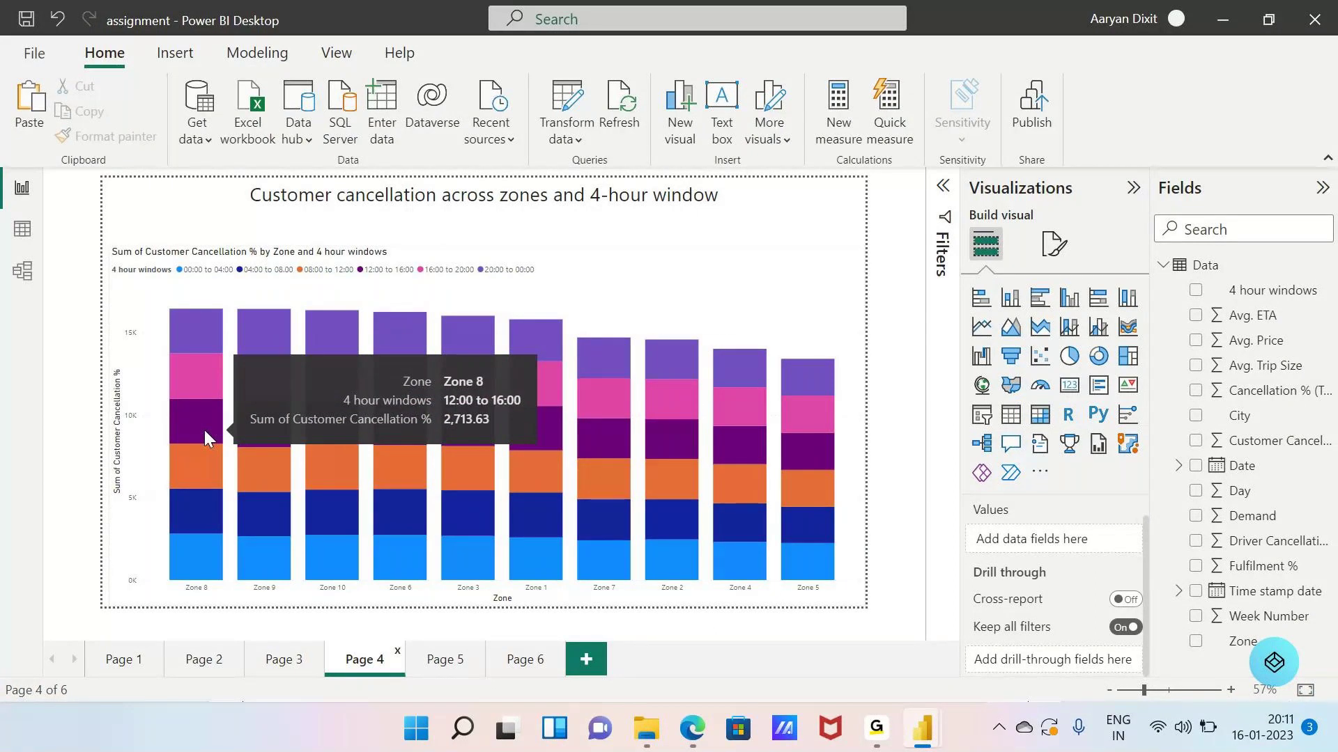
mouse_move(203, 481)
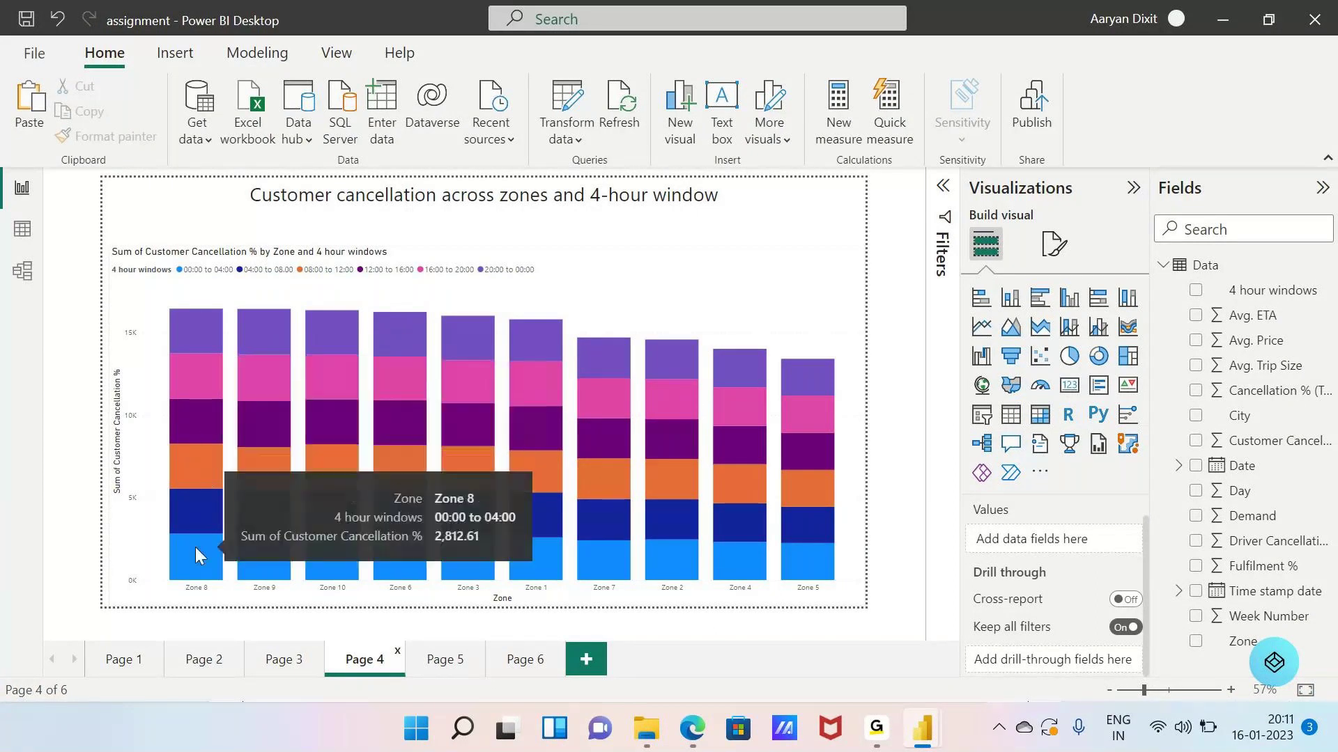
mouse_move(198, 504)
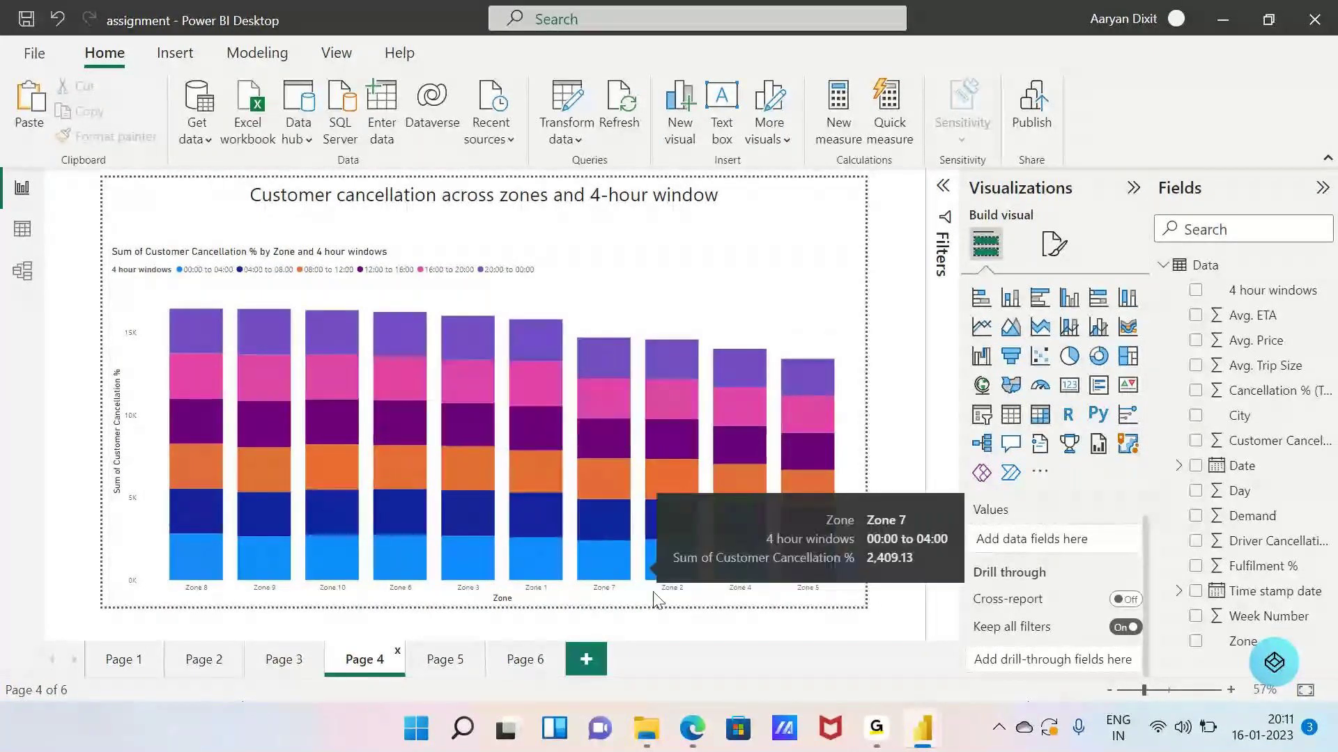
- Switch to the problem description PDF in Edge and read the scatter chart question about factors correlating with cancellation
click(692, 727)
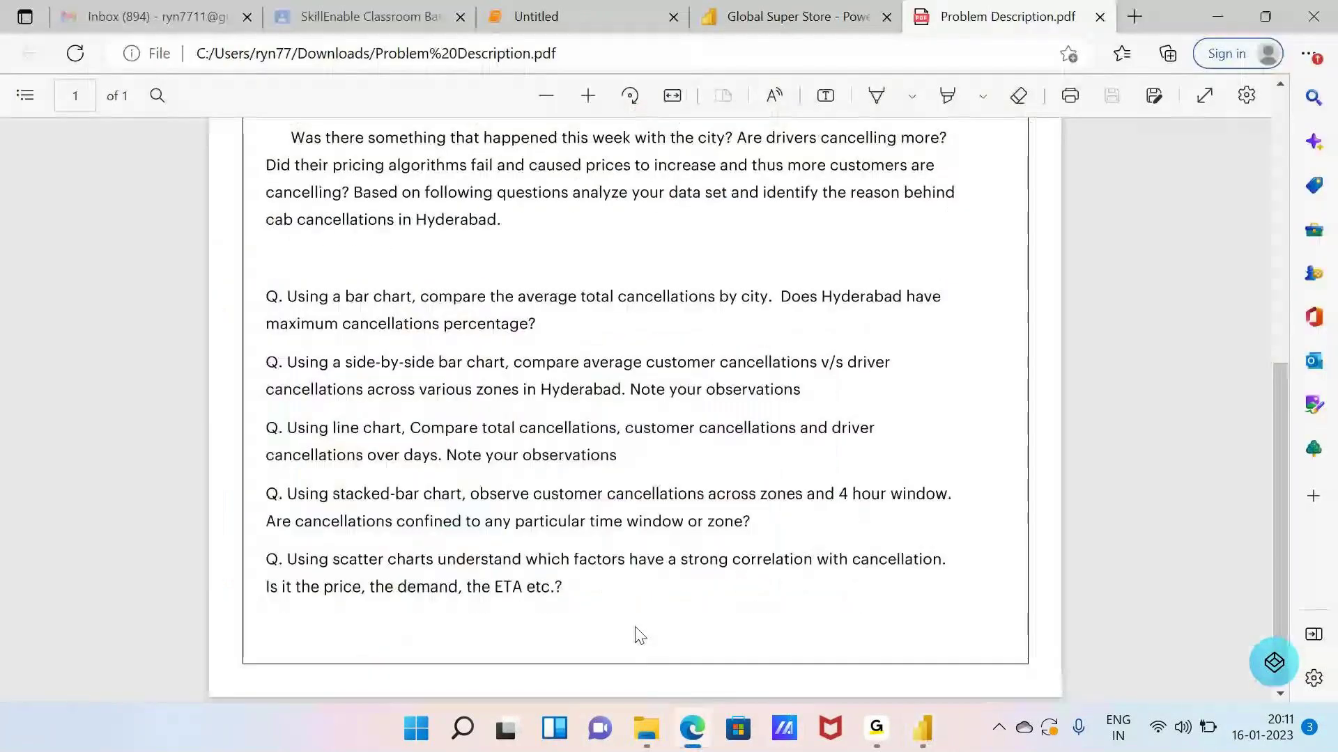
scroll(509, 600, down, 1)
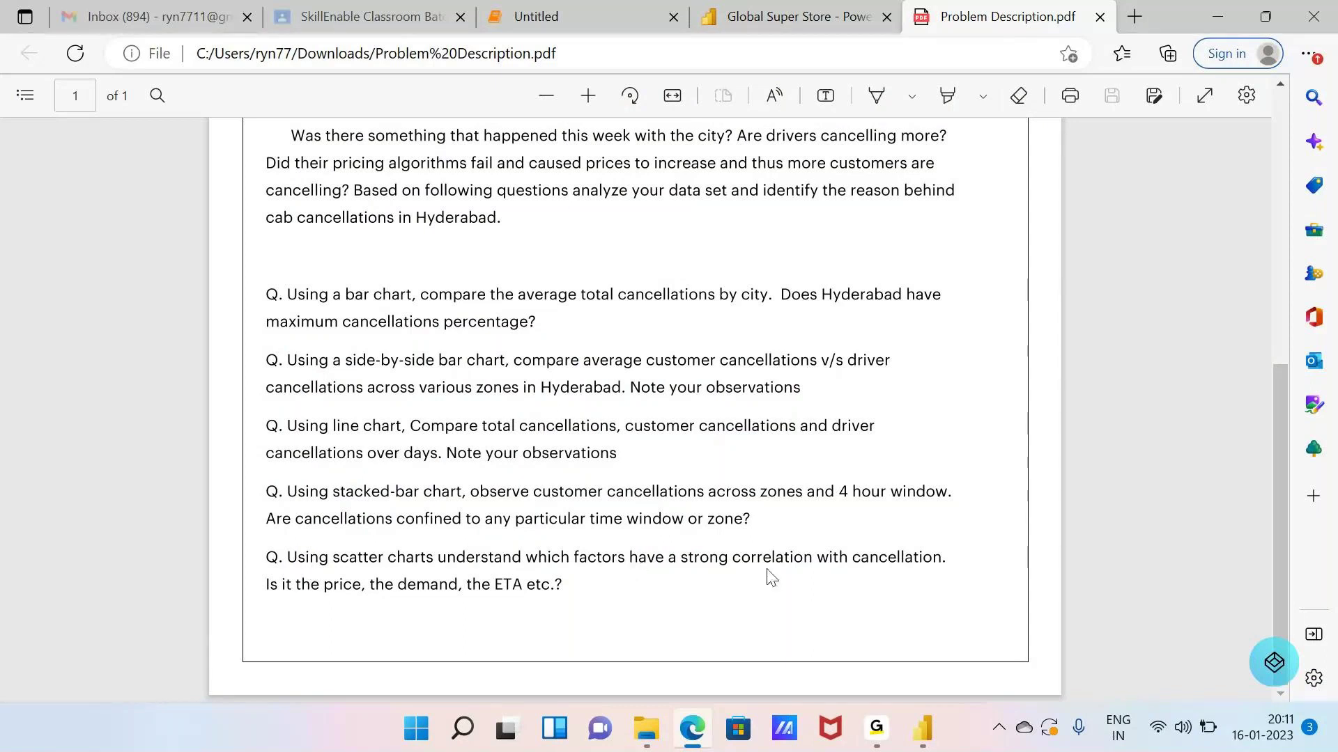
click(876, 729)
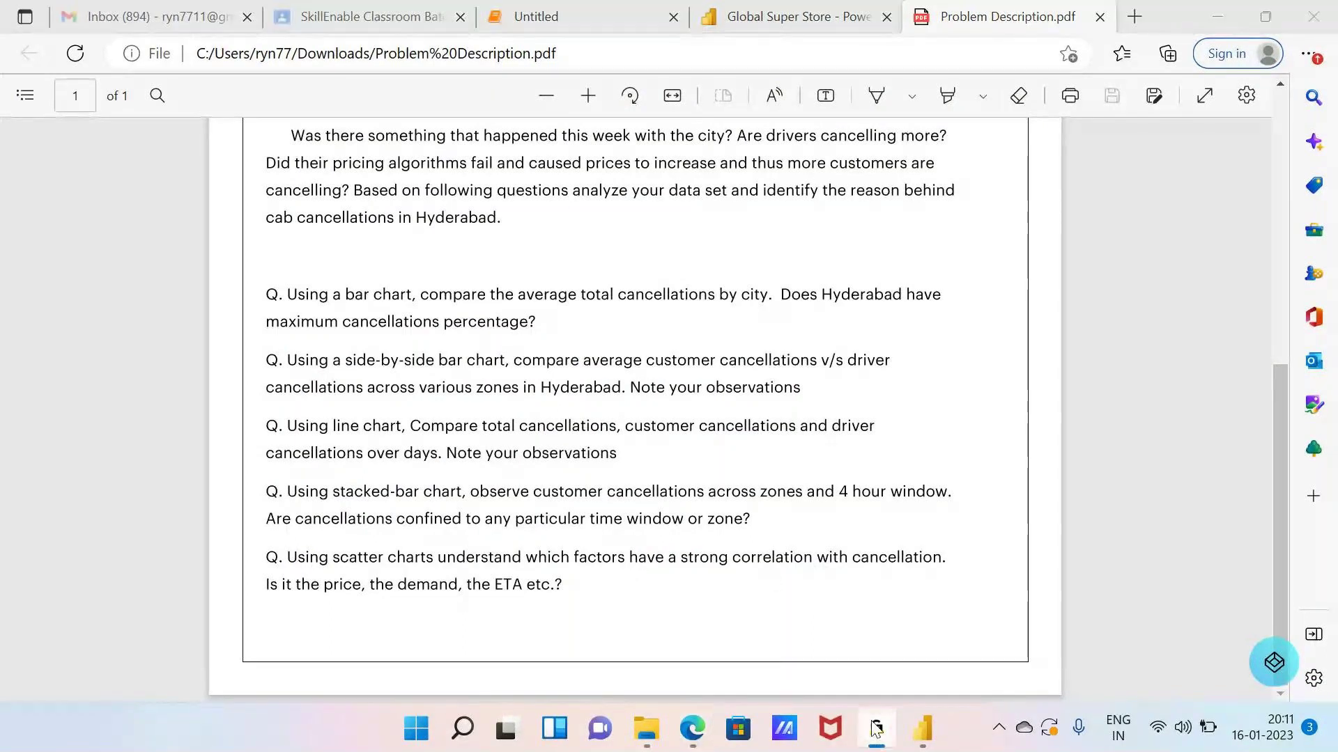
click(697, 729)
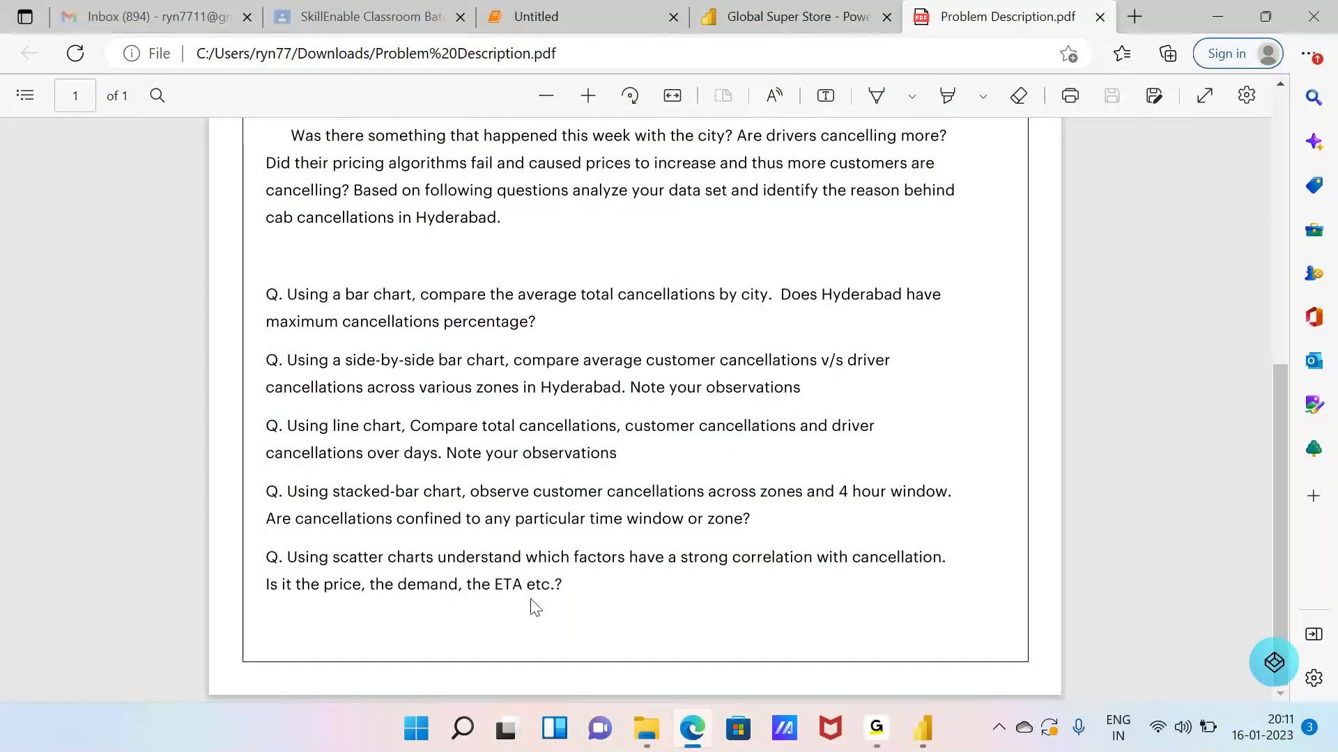
mouse_move(875, 737)
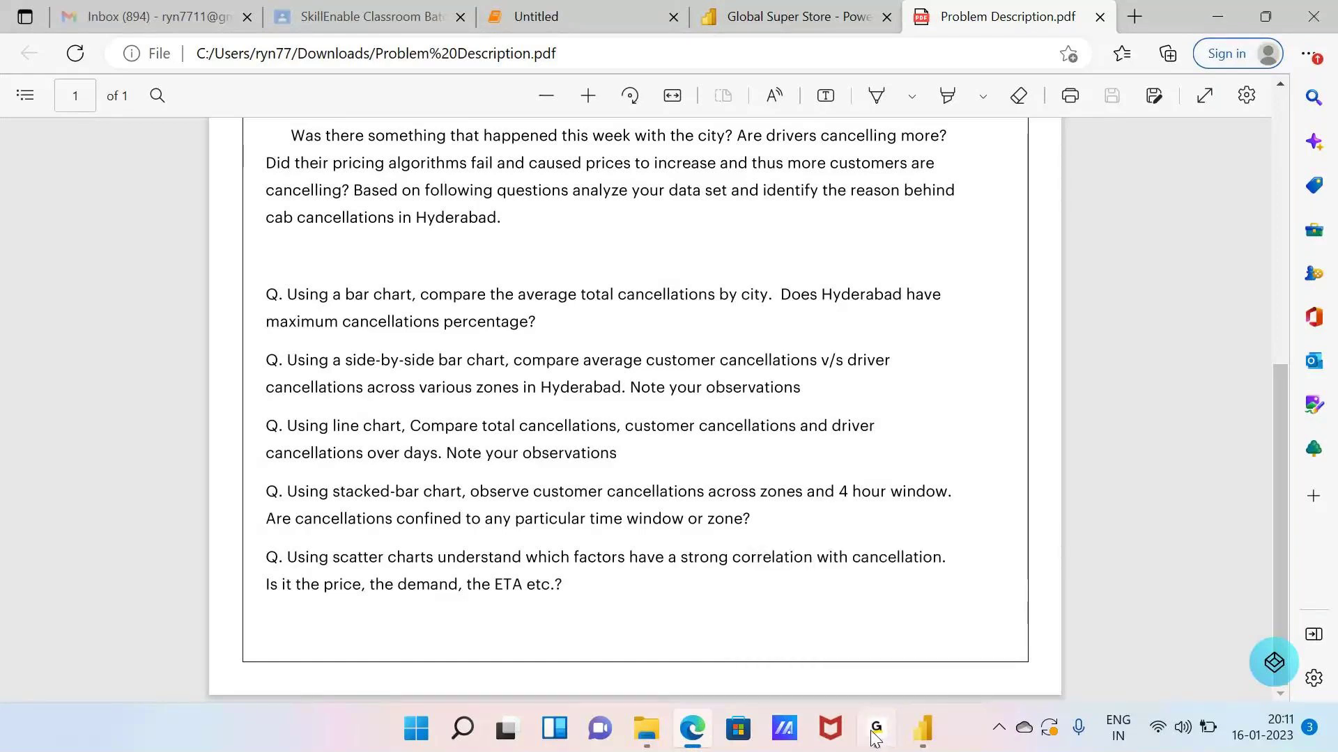
- Return to the Power BI assignment report, open Page 5, and examine the price scatter chart against total cancellation percentage
mouse_move(922, 729)
click(981, 650)
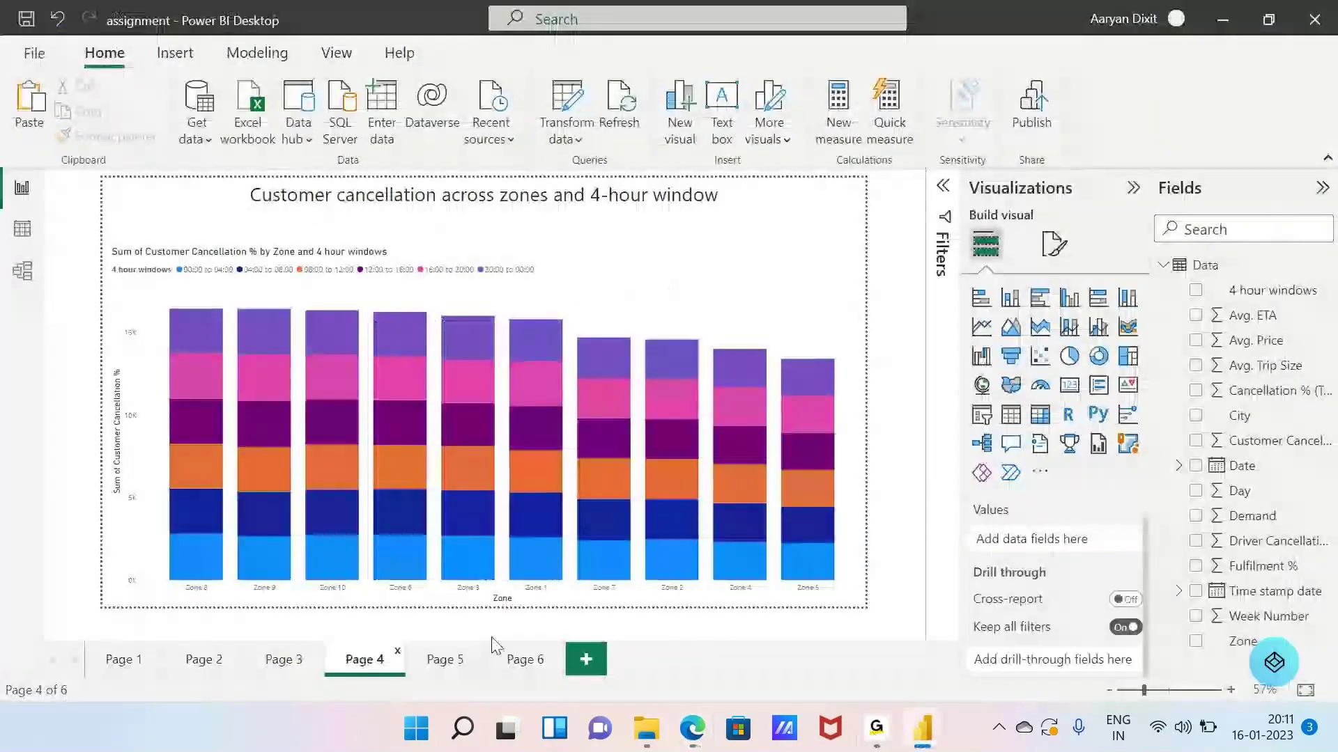
click(485, 655)
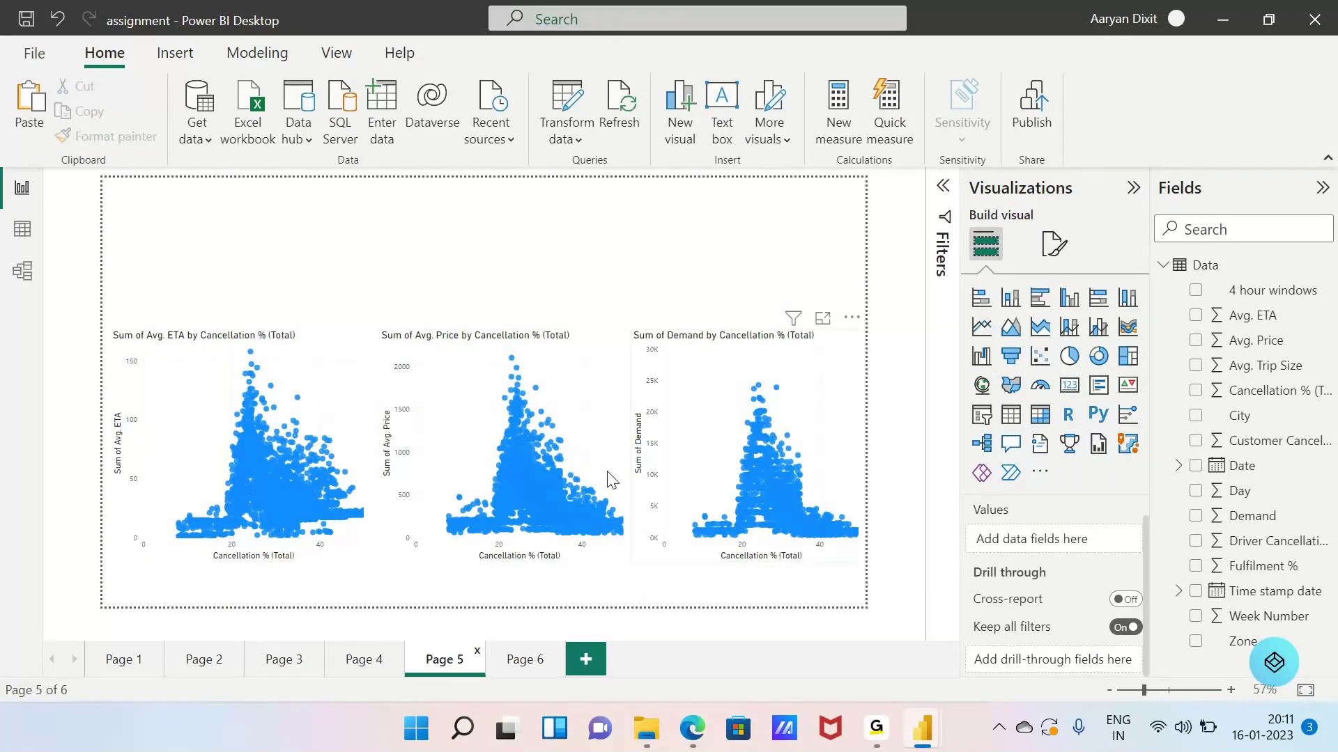
mouse_move(535, 454)
mouse_move(530, 523)
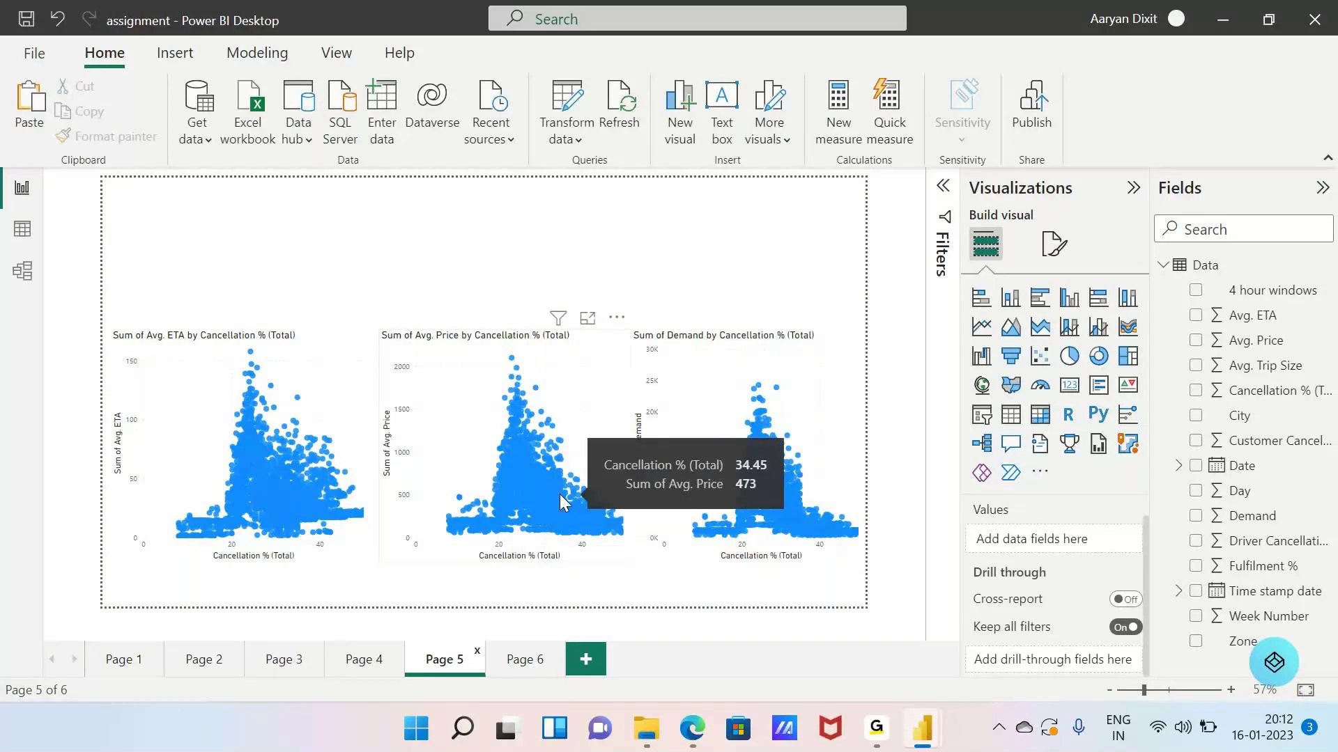
- Check the GoTo meeting window, then return to Power BI and examine the average ETA scatter chart on Page 5
mouse_move(877, 730)
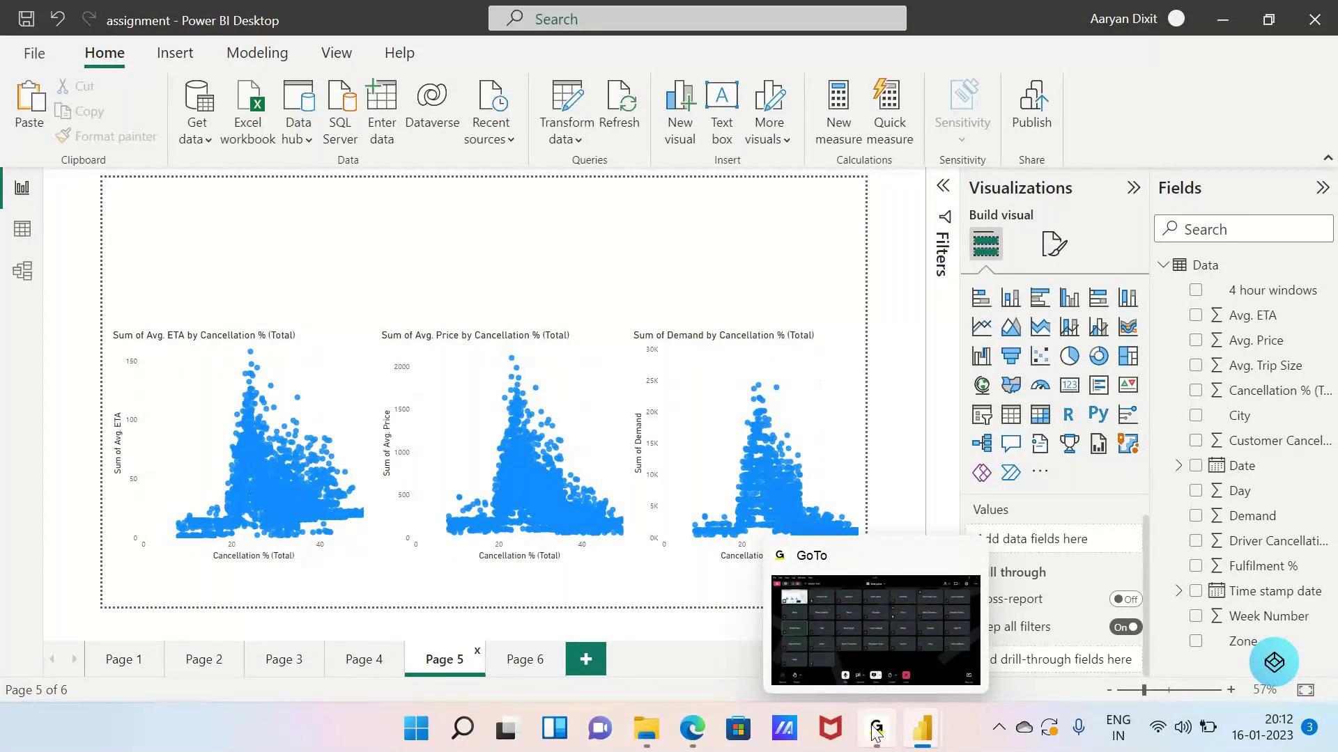
click(875, 730)
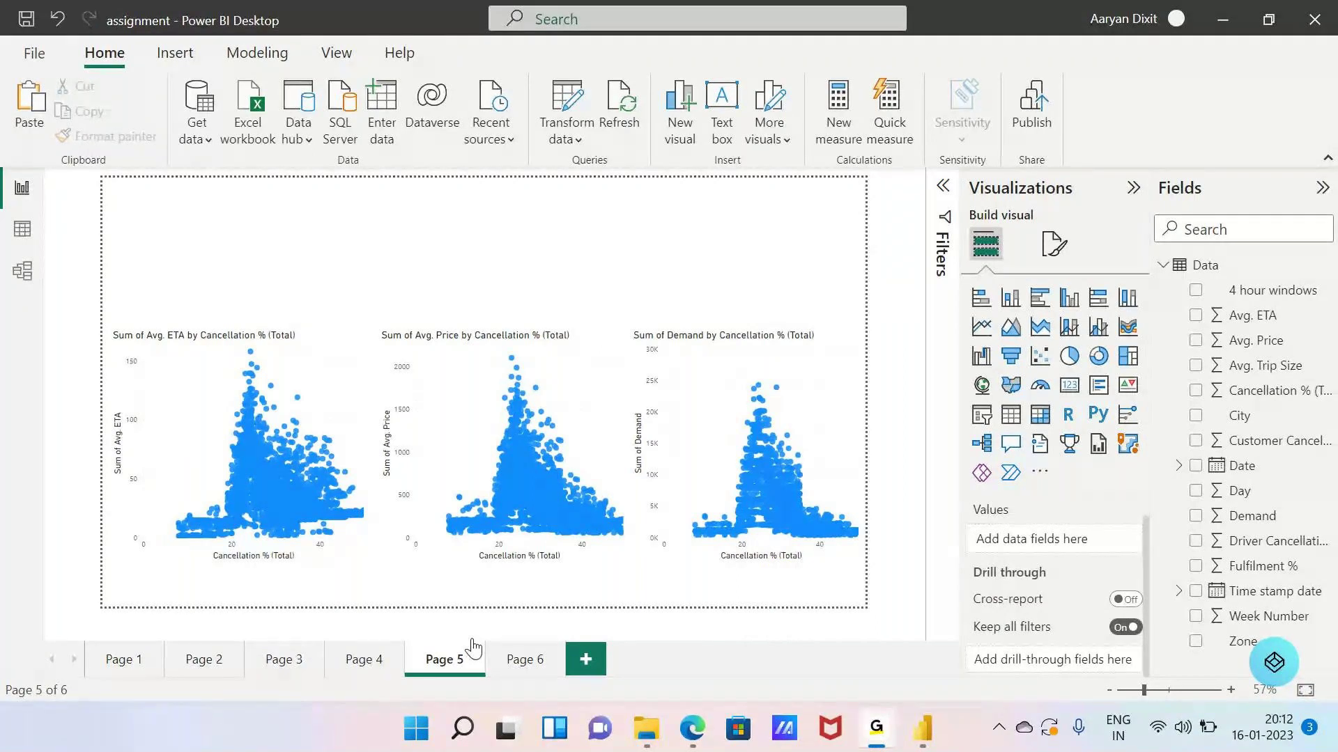
mouse_move(880, 729)
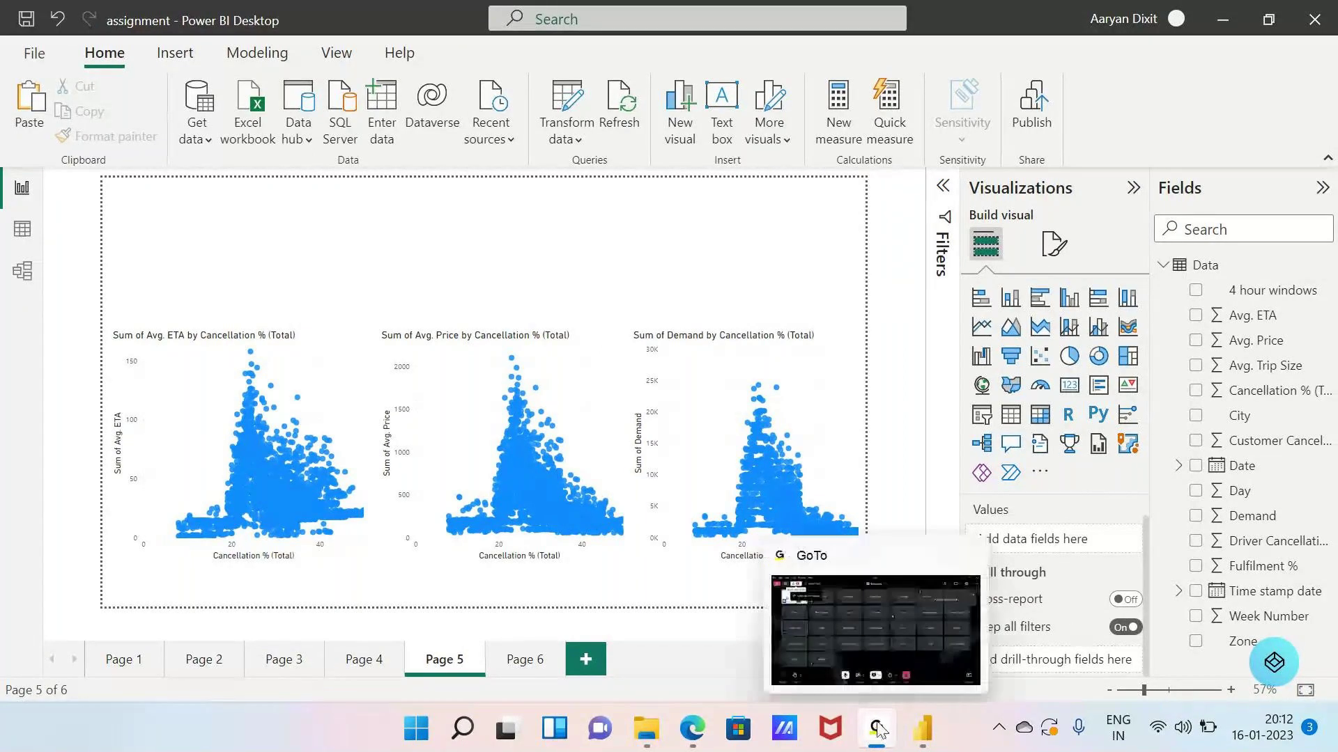
mouse_move(923, 732)
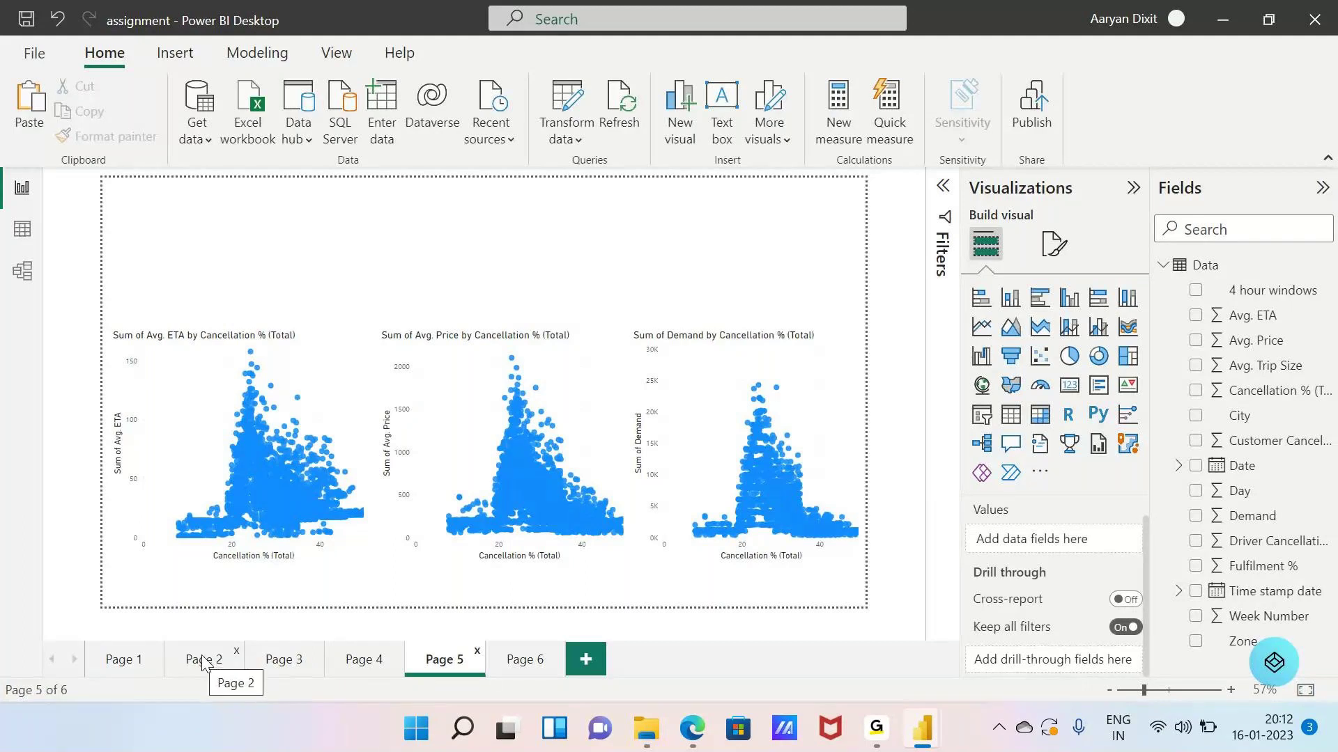
mouse_move(270, 466)
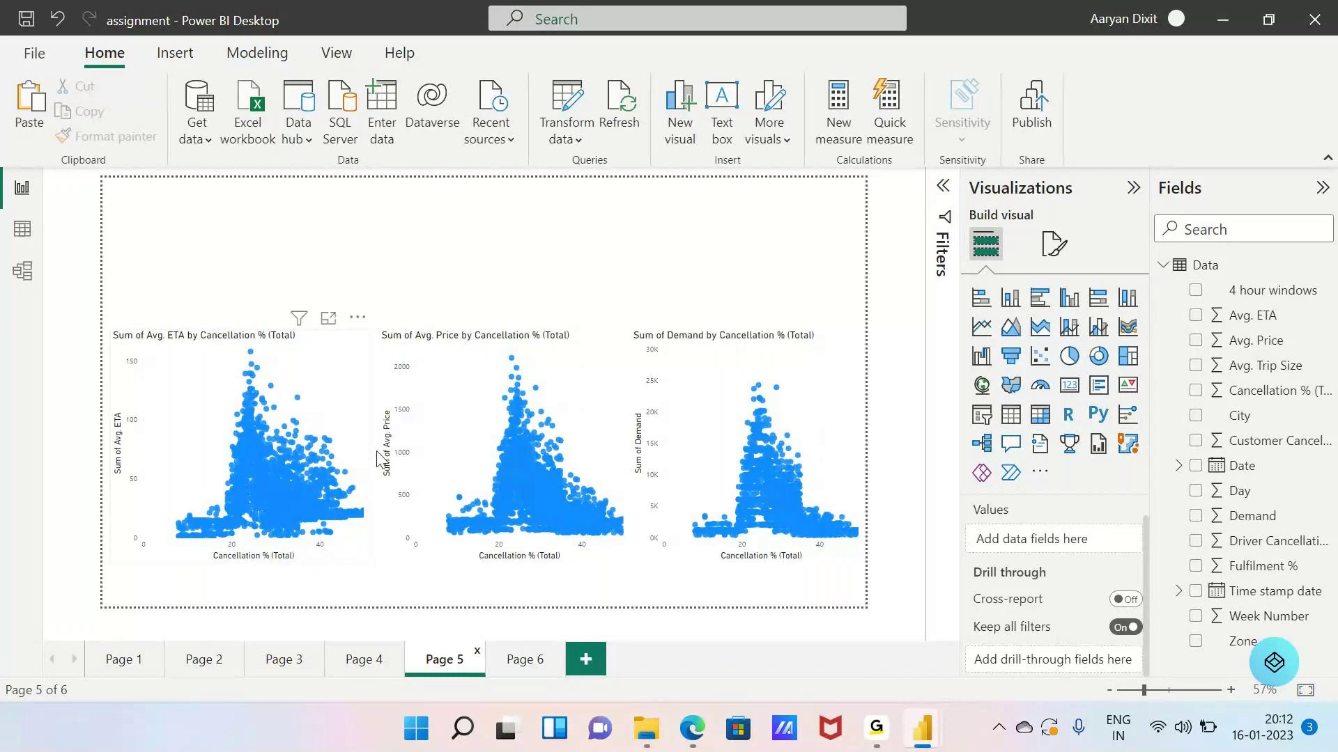
- Reopen Page 2 to recheck the customer and driver cancellation bars by Hyderabad zone, and switch to the GoTo meeting
click(208, 661)
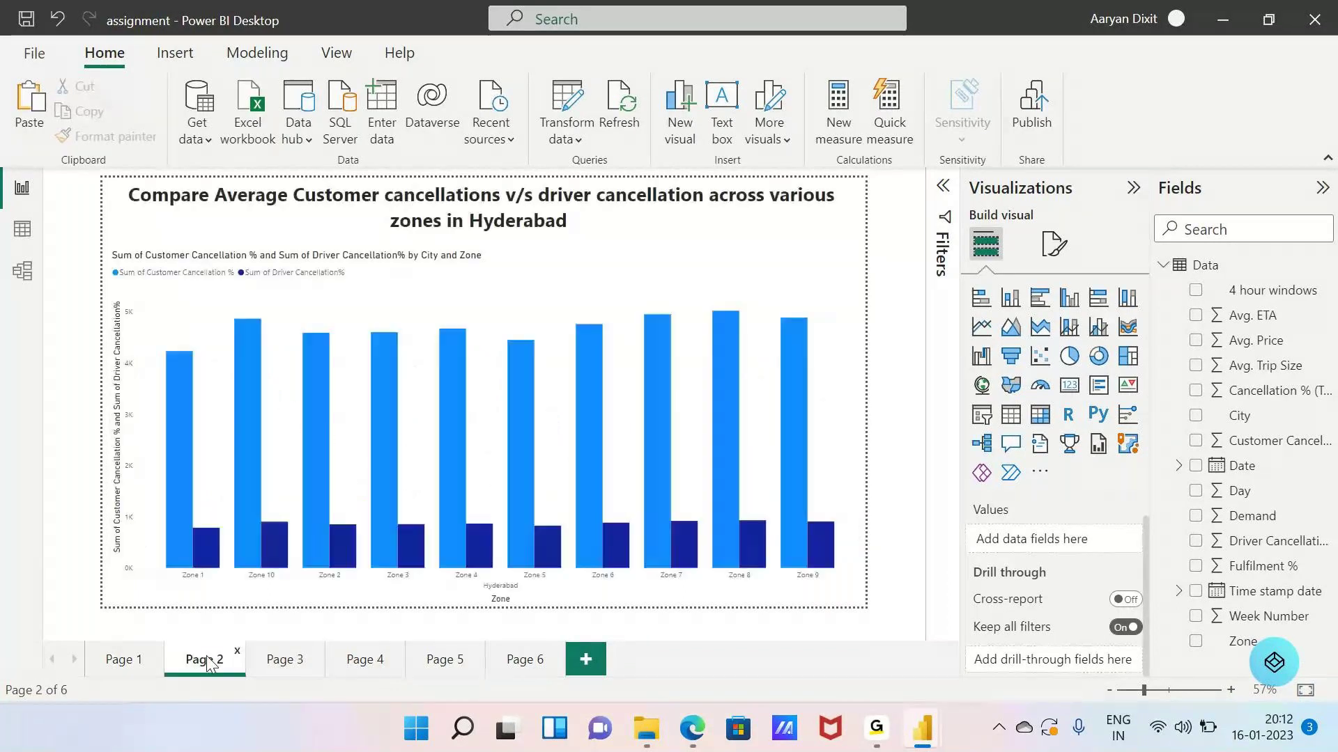
mouse_move(290, 563)
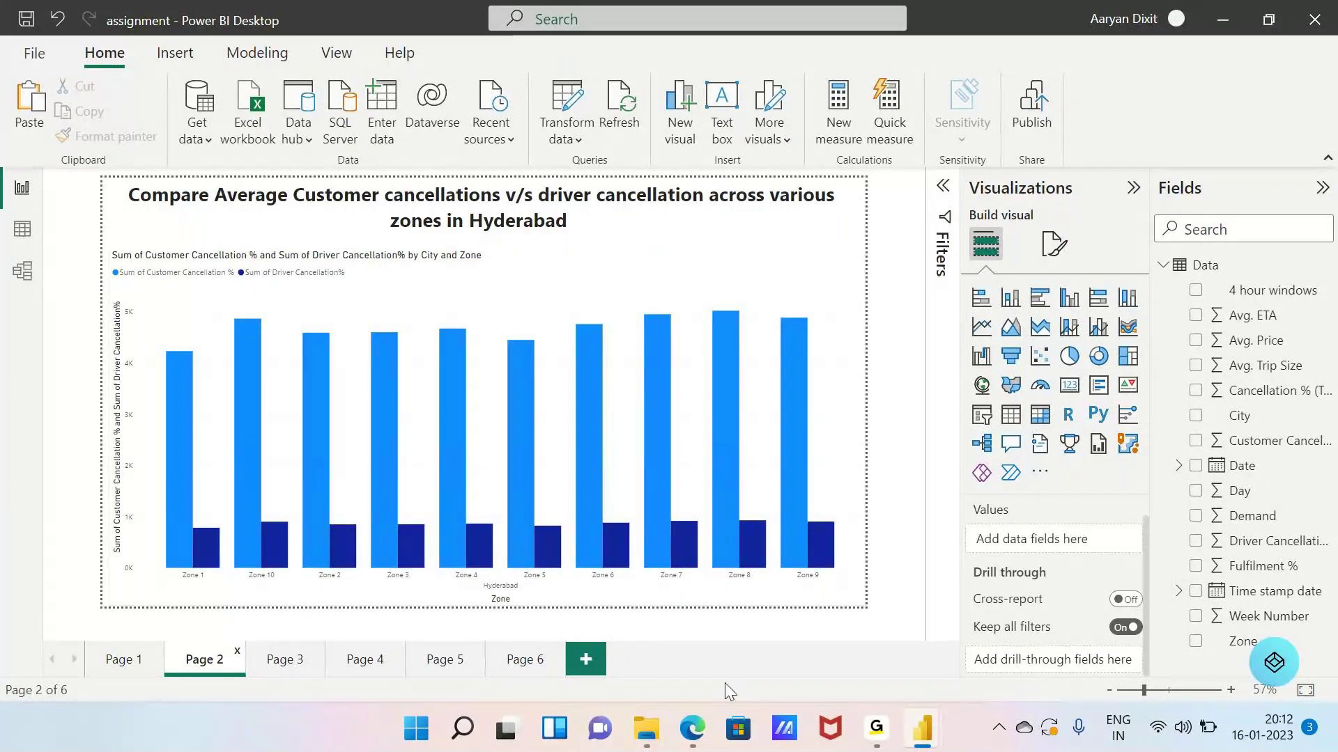
click(866, 731)
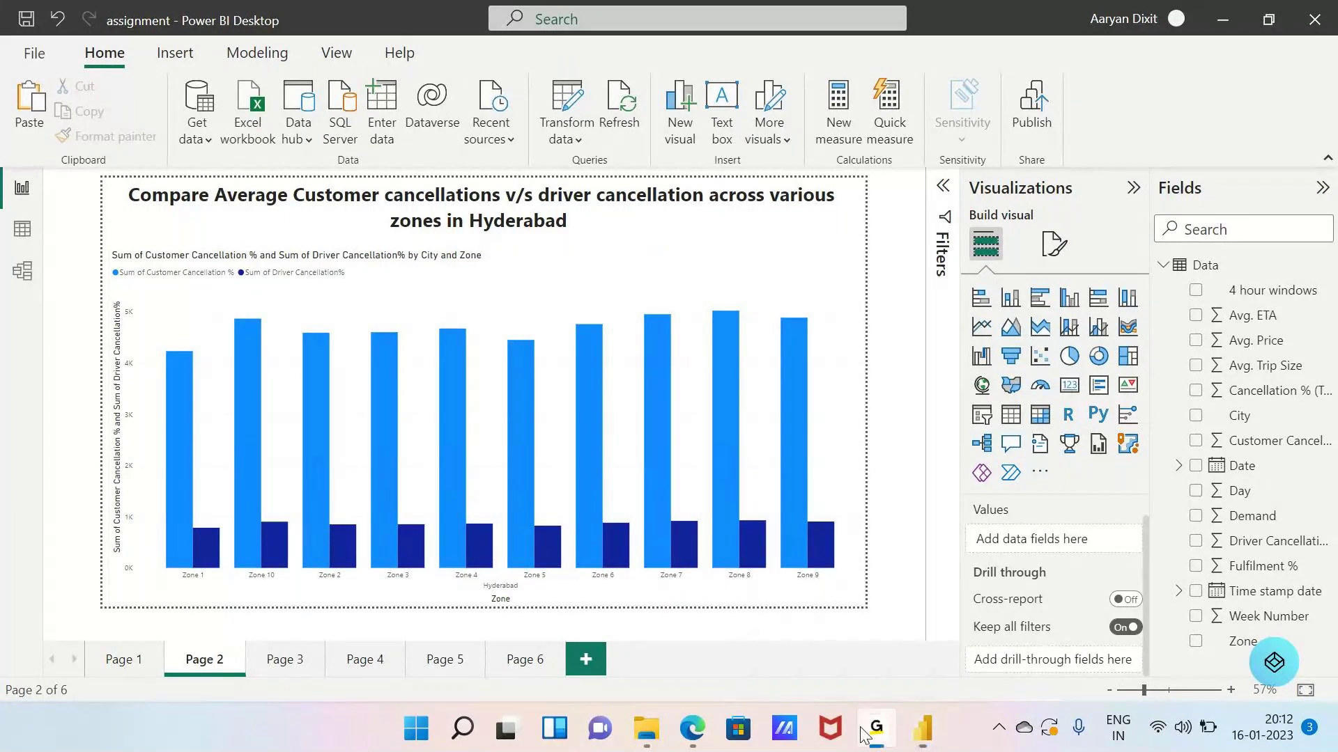
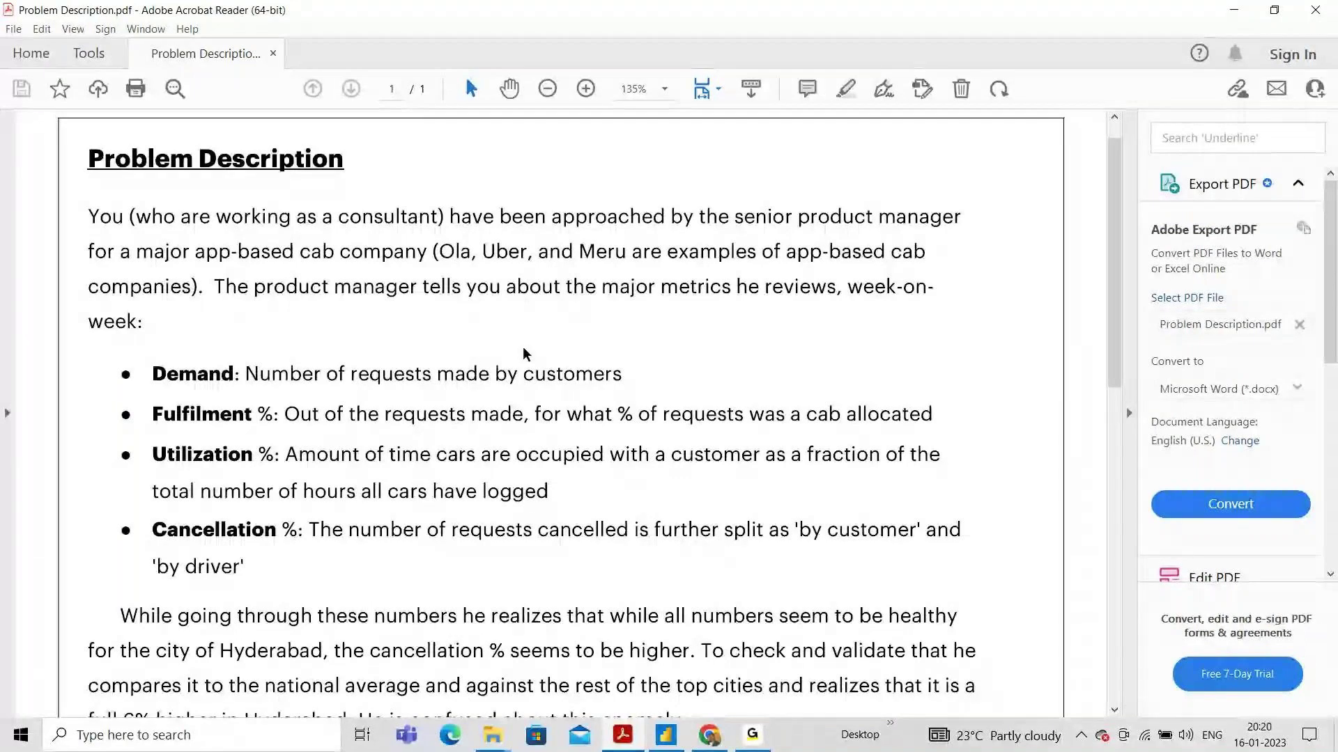
- Read the problem description PDF in Acrobat Reader from the metric definitions through the Hyderabad cancellation anomaly to the first chart questions
scroll(522, 349, up, 1)
scroll(505, 398, down, 3)
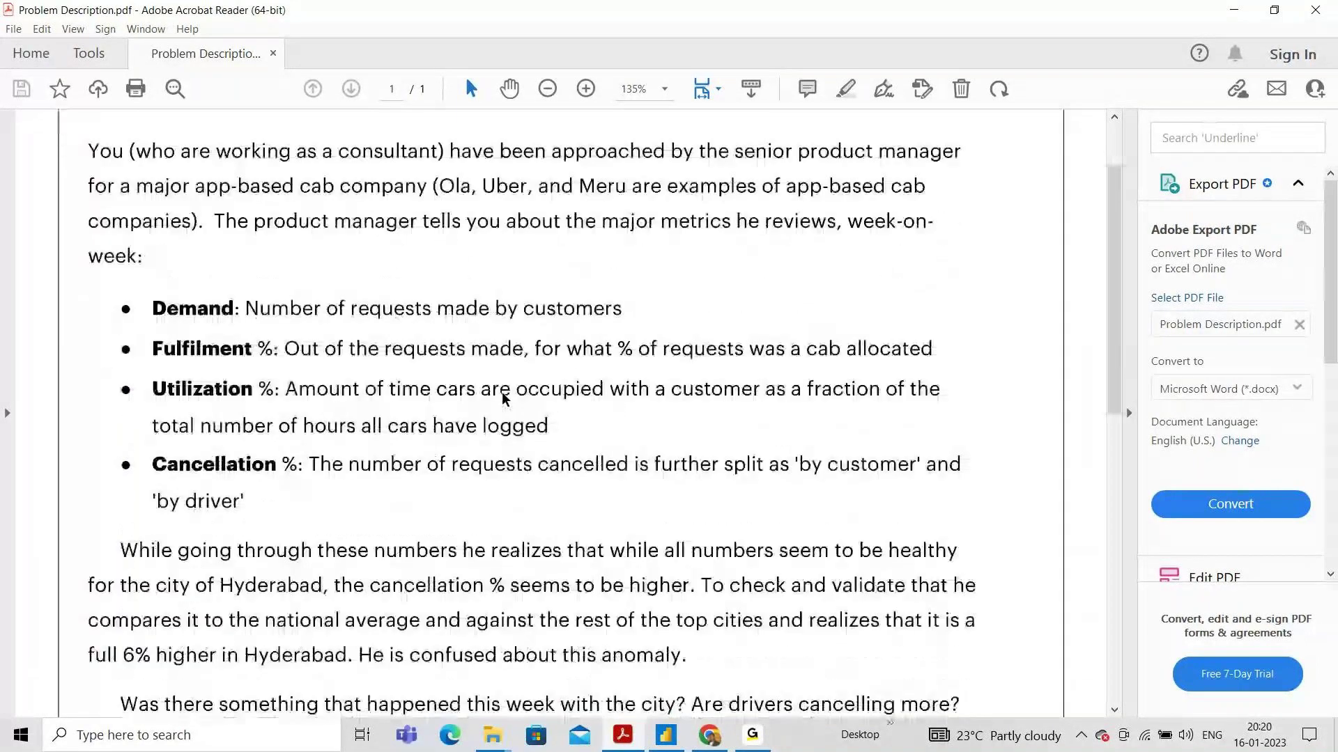
scroll(505, 398, up, 1)
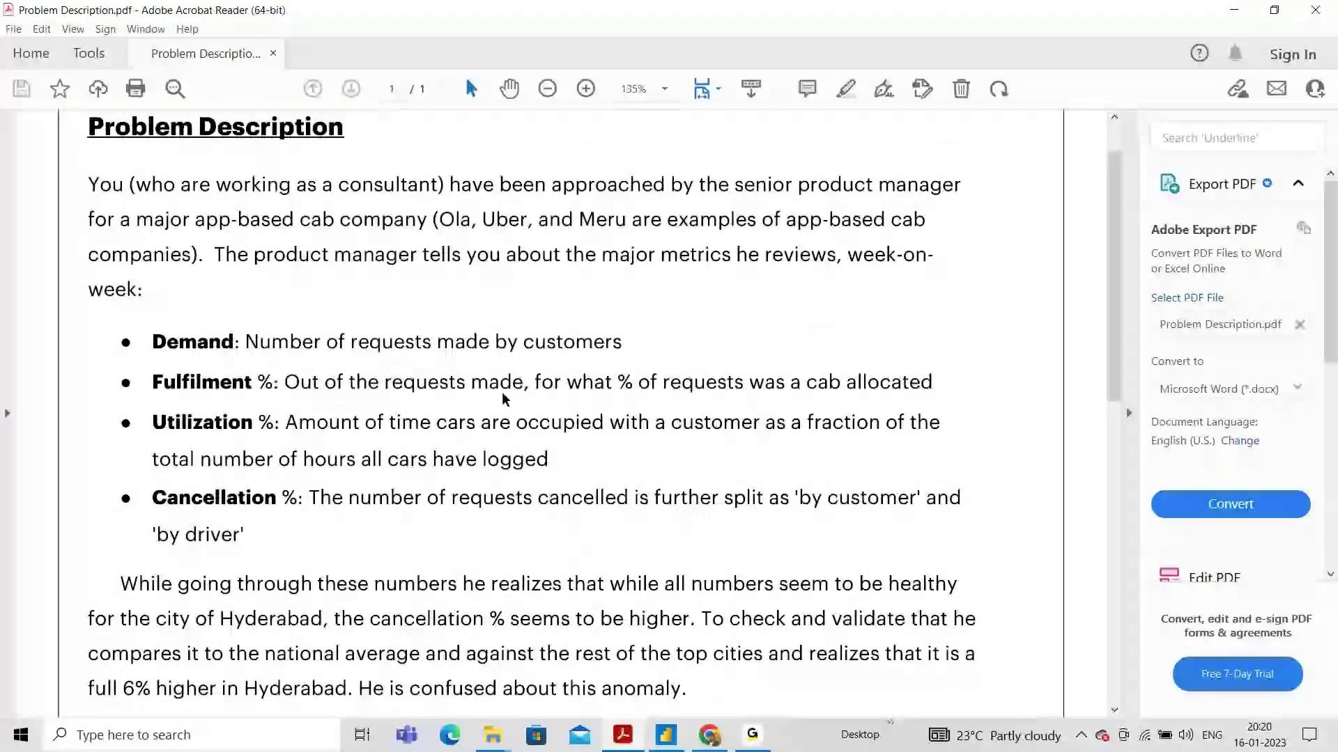
scroll(505, 398, down, 1)
scroll(563, 404, down, 1)
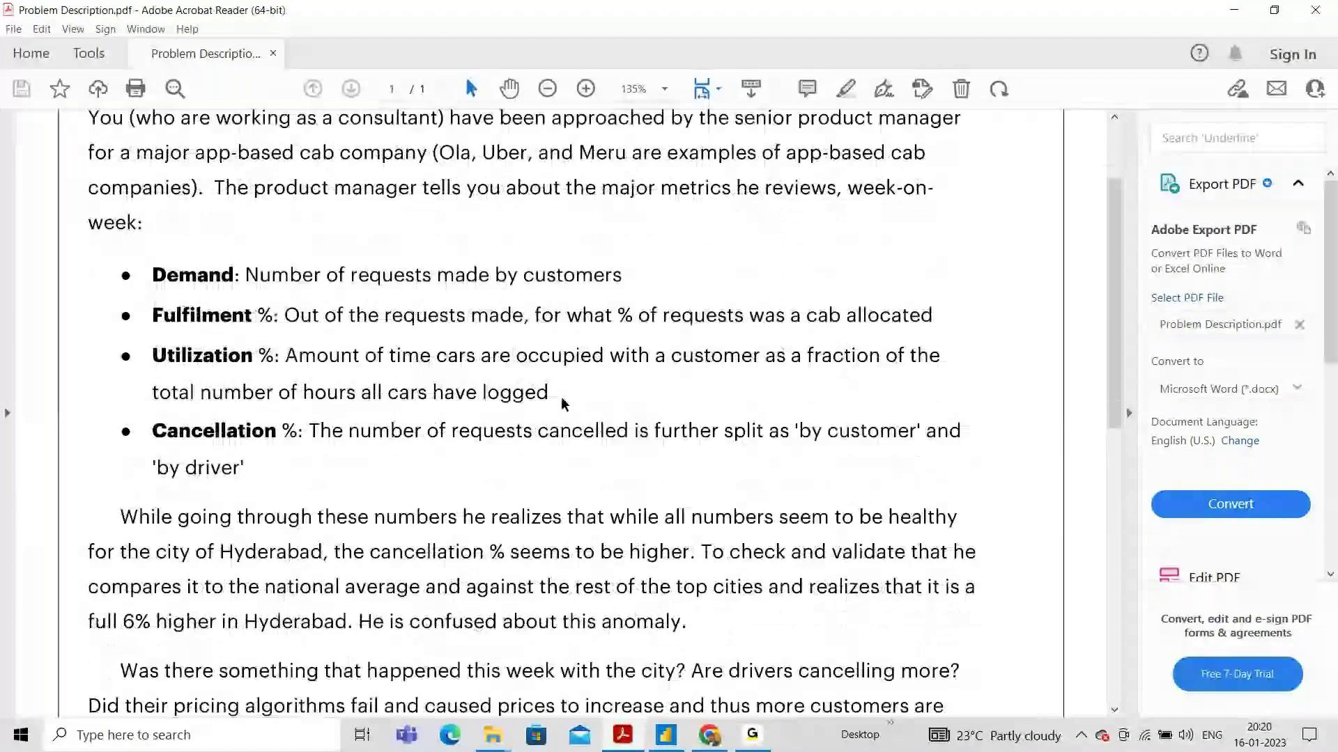
scroll(561, 402, down, 1)
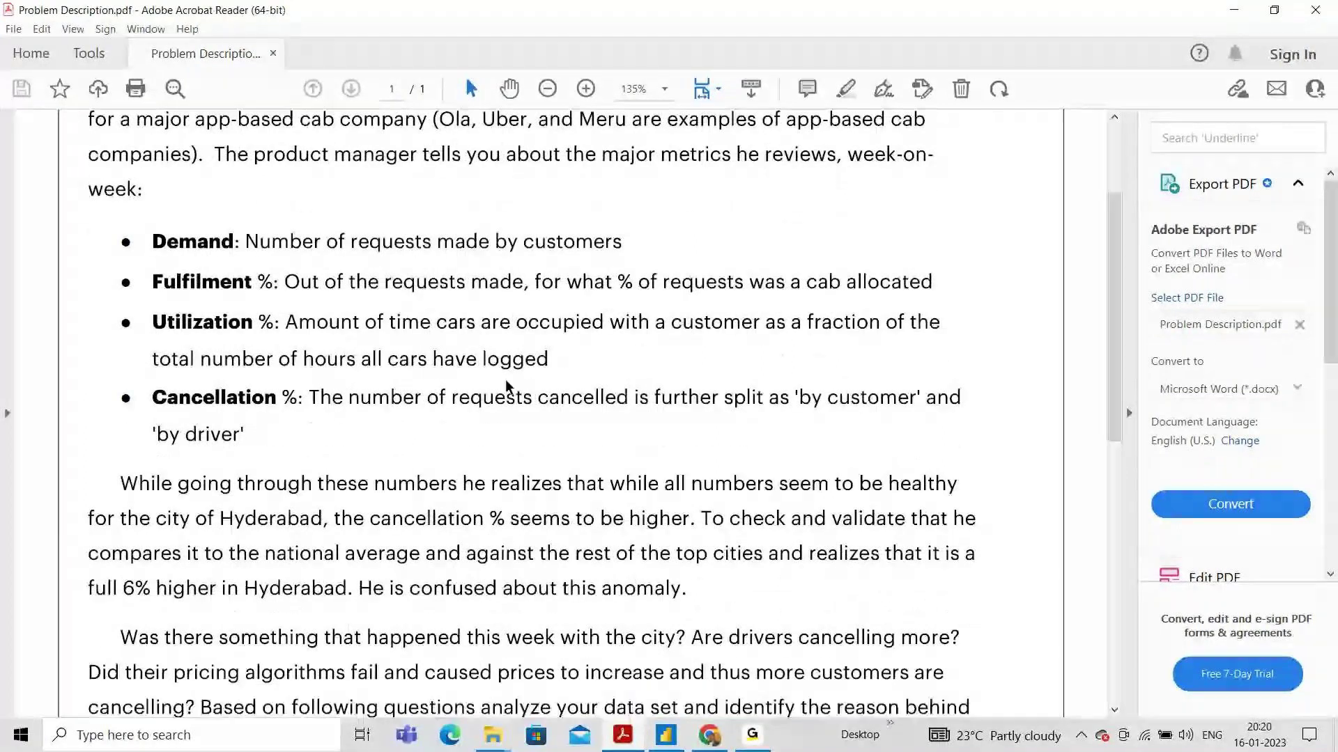
scroll(611, 363, down, 6)
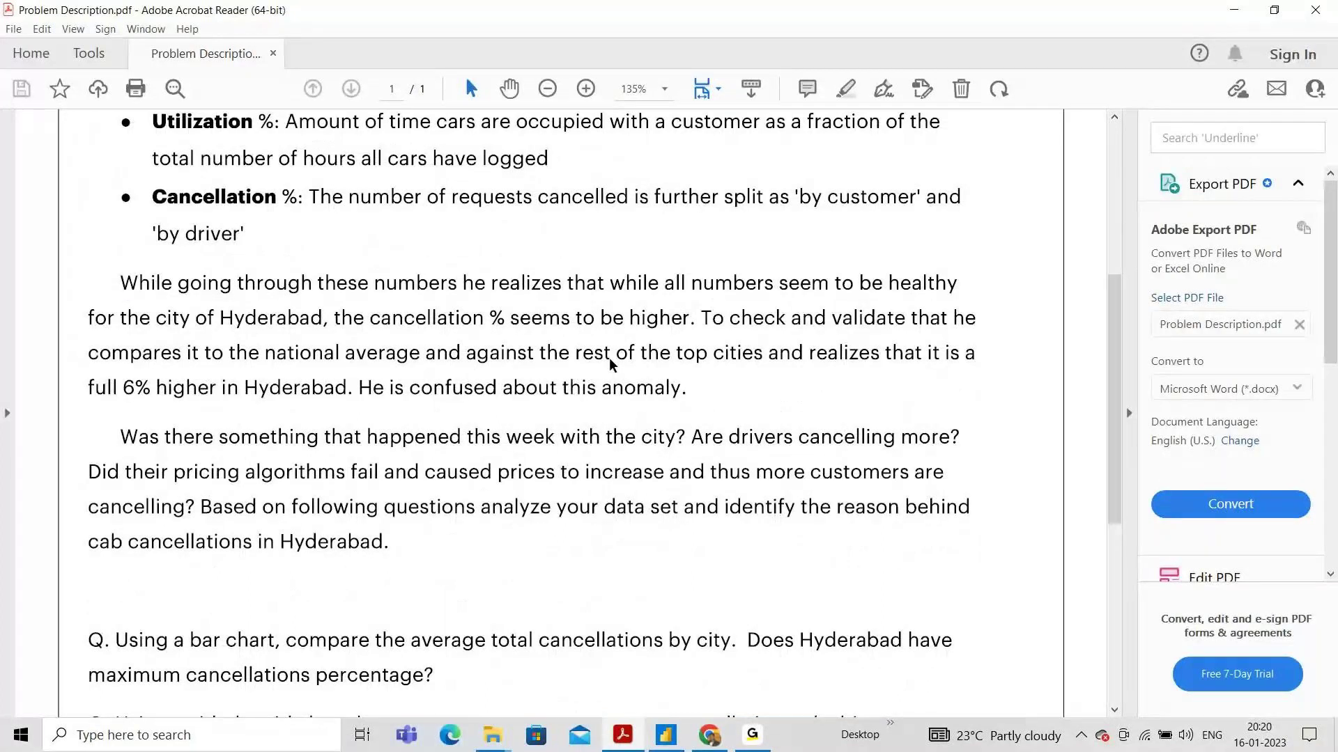
scroll(609, 358, down, 2)
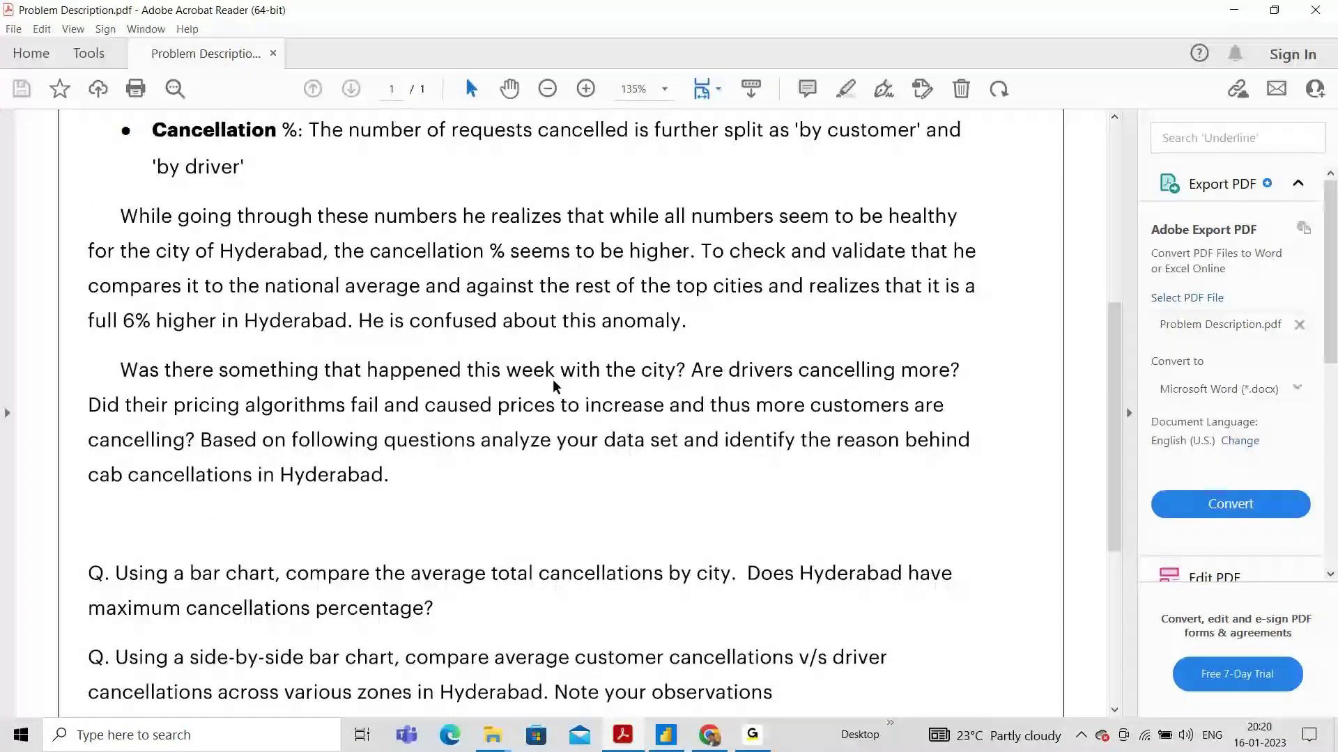
scroll(553, 385, down, 1)
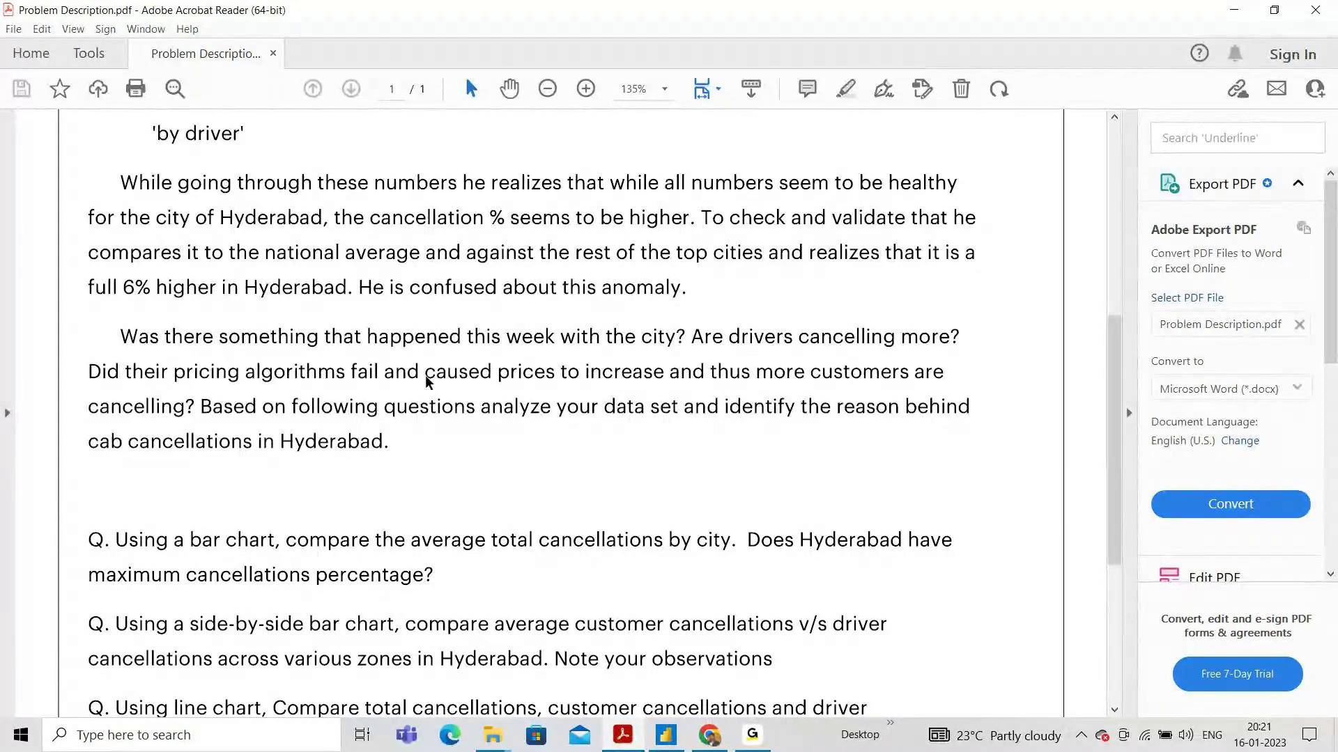
- Reread the PDF's passage on the Hyderabad cancellation anomaly and its possible causes, including the preceding metric definitions
scroll(529, 319, up, 2)
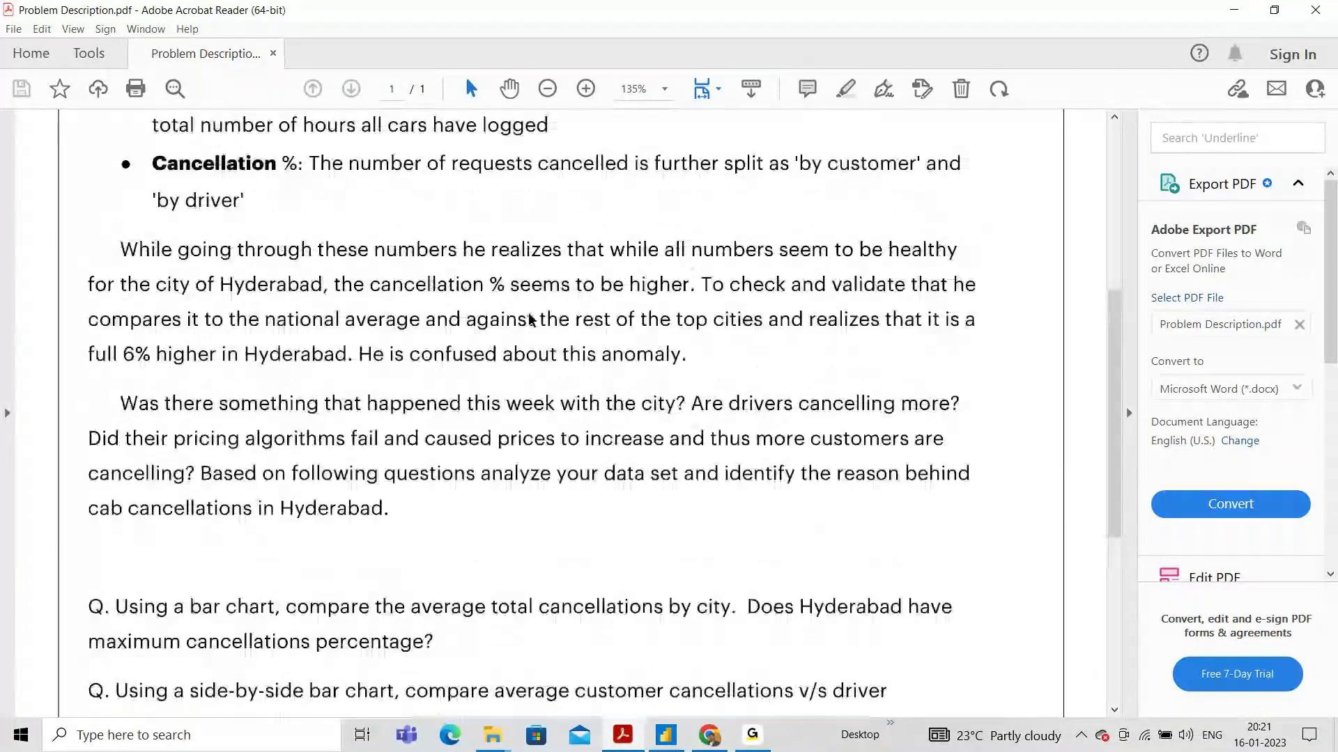
scroll(566, 307, up, 3)
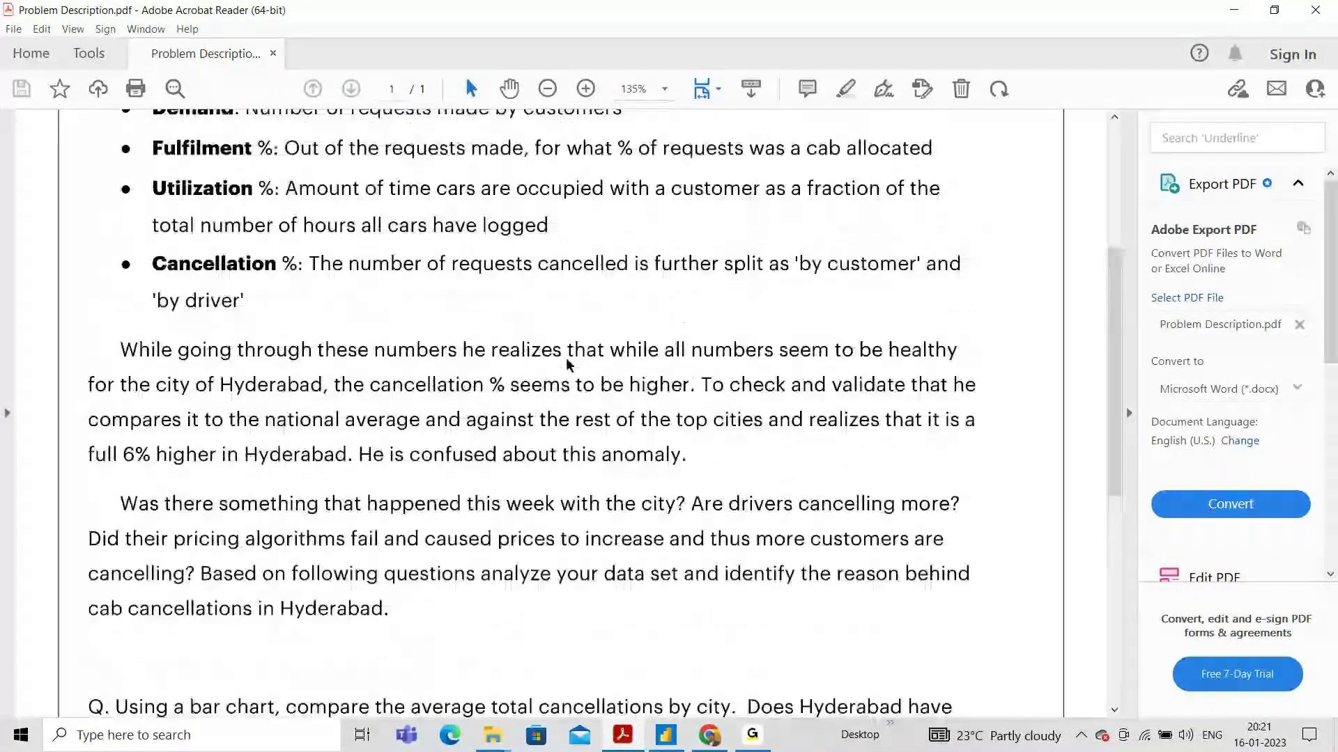
scroll(566, 359, down, 2)
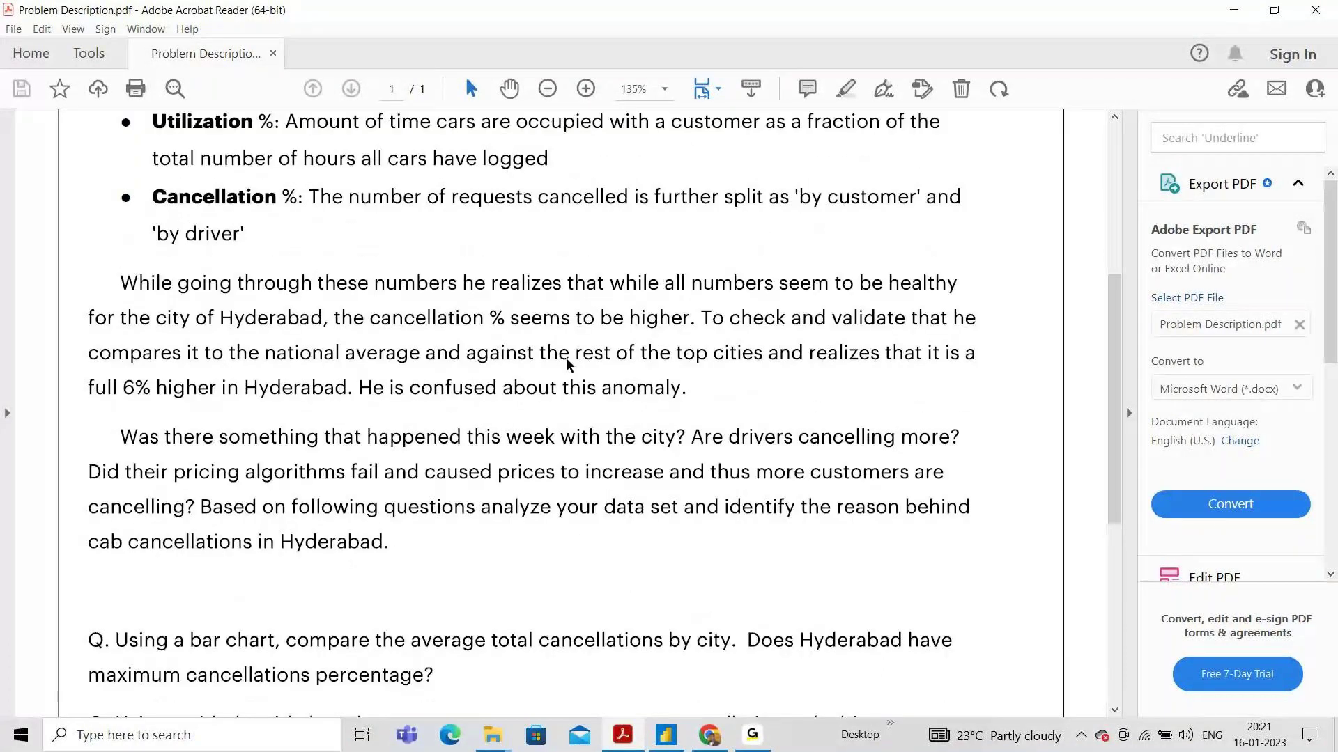
scroll(547, 354, down, 3)
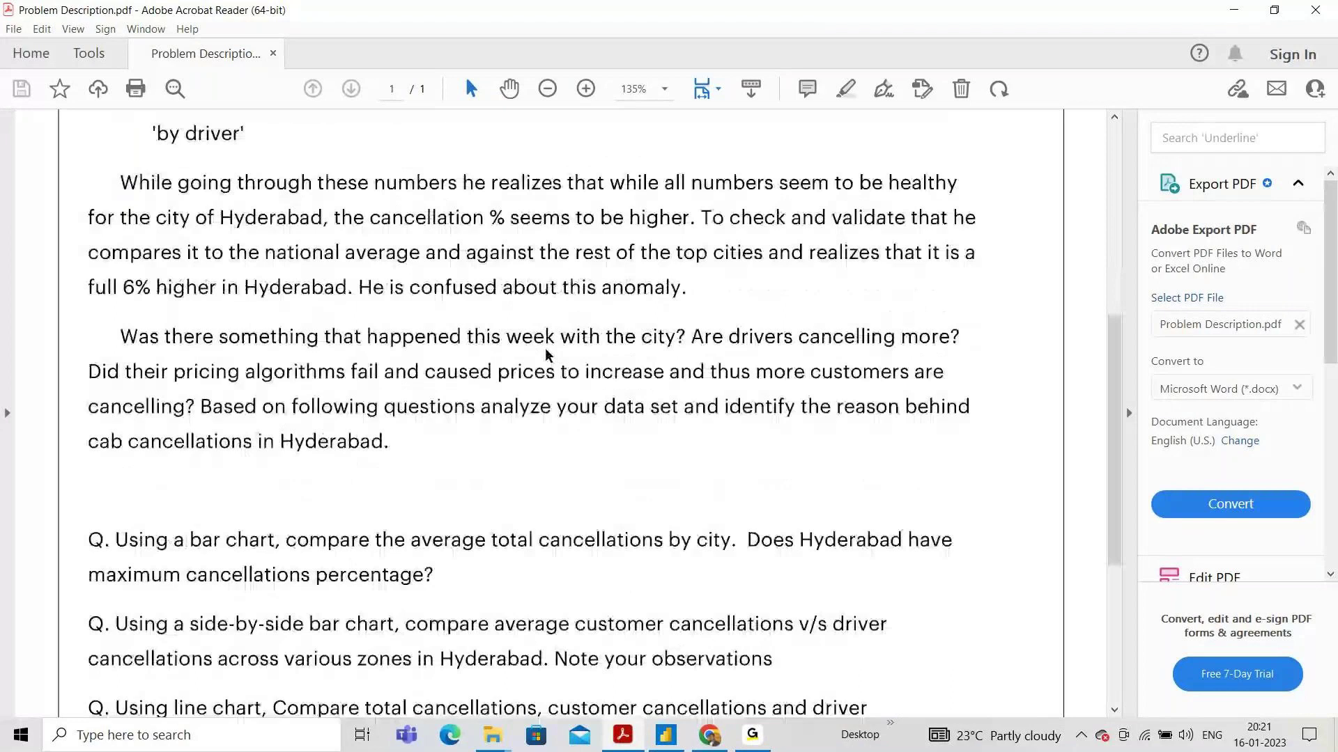
scroll(546, 354, down, 1)
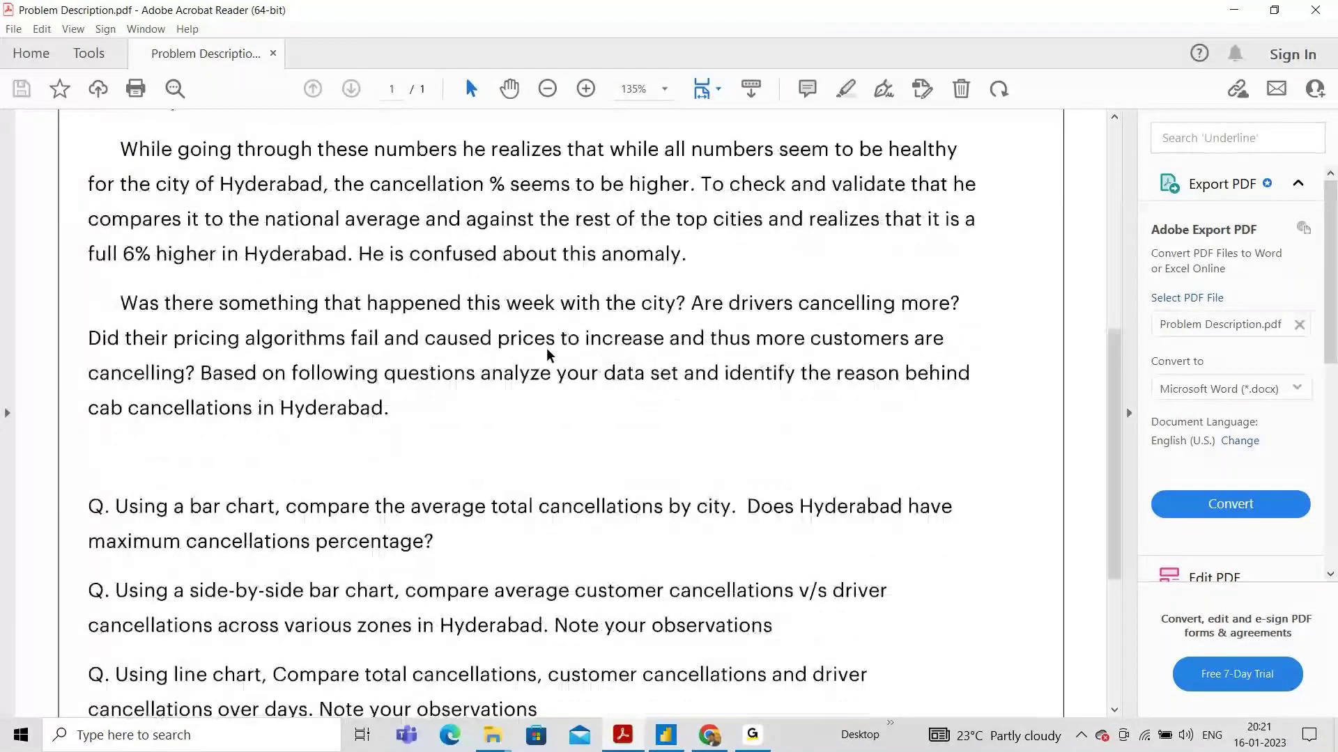
scroll(546, 353, down, 2)
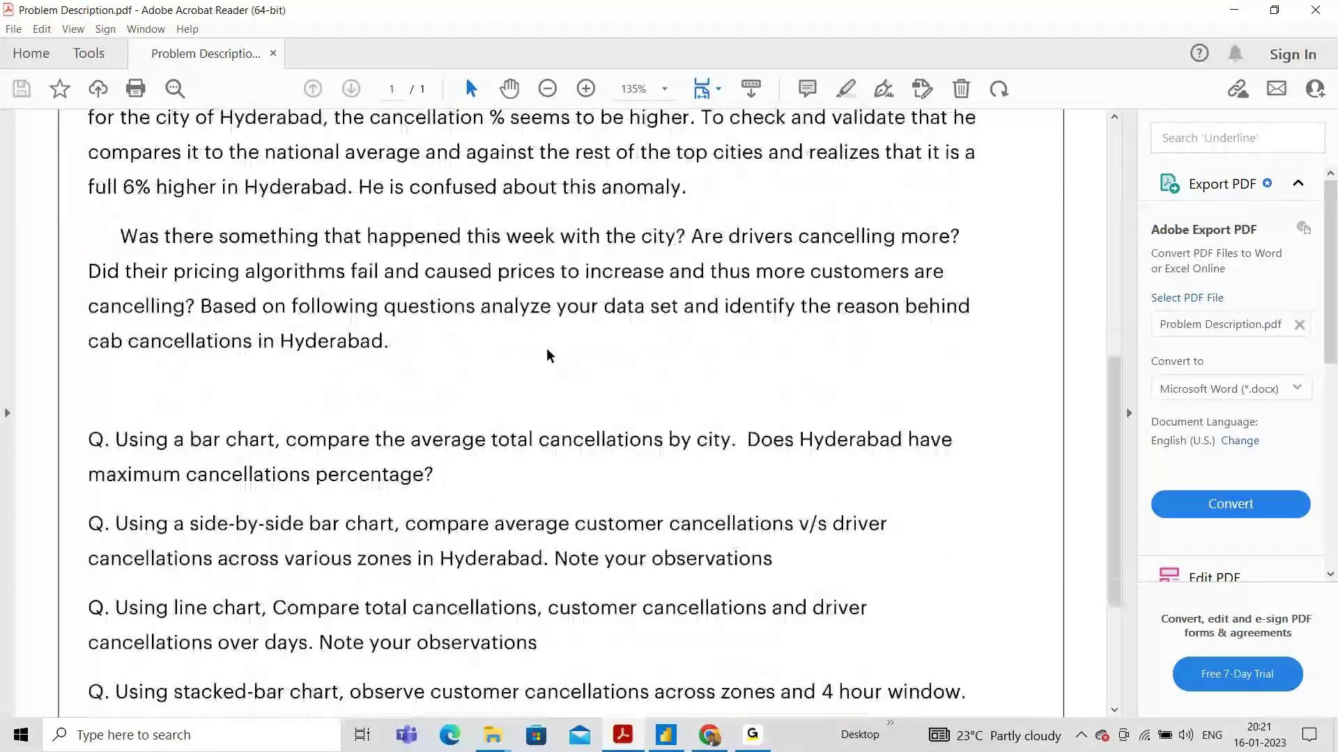
scroll(546, 352, up, 3)
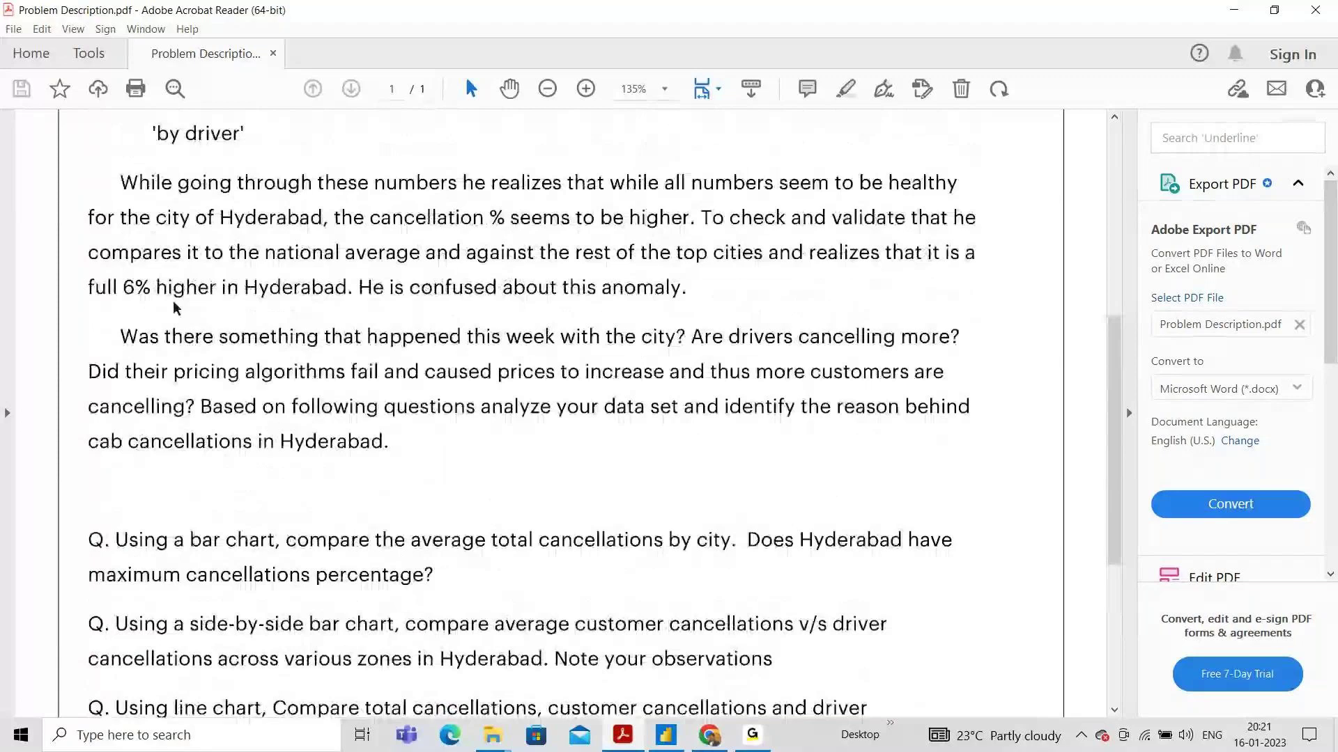
scroll(274, 344, down, 1)
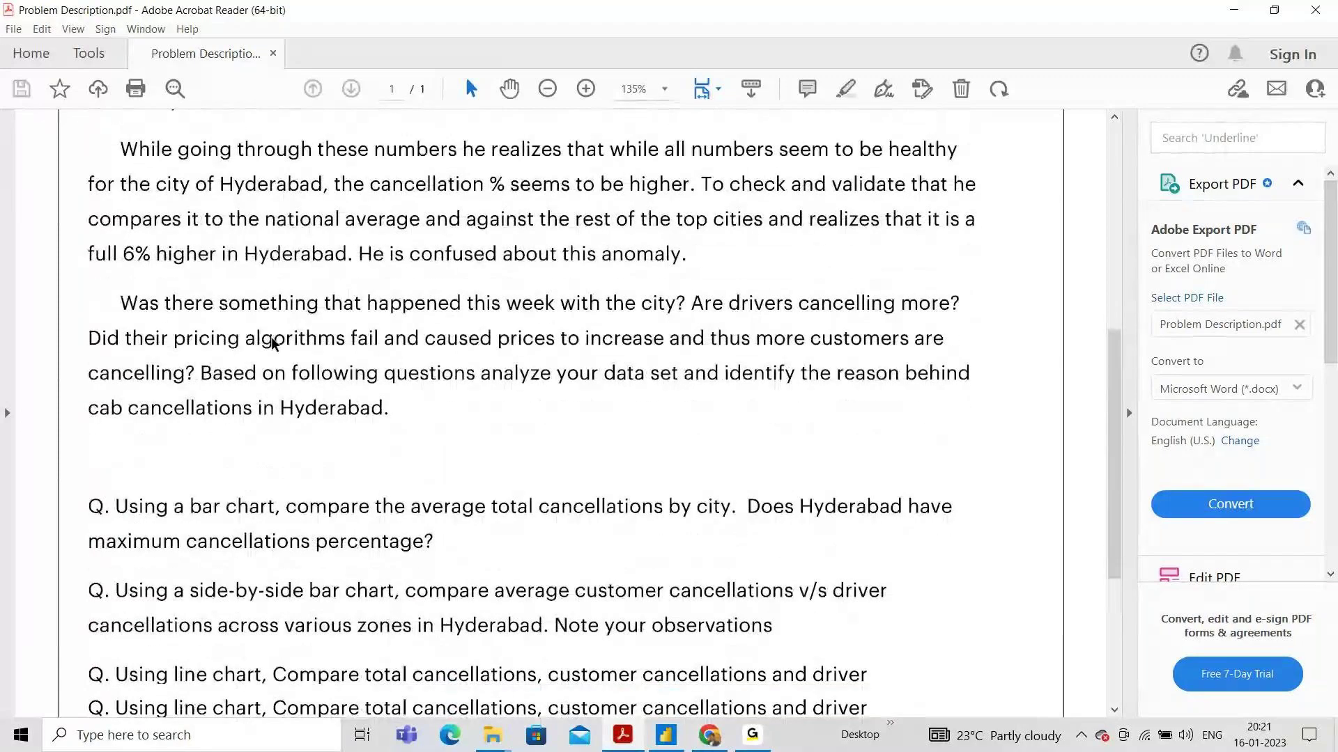
scroll(278, 348, down, 2)
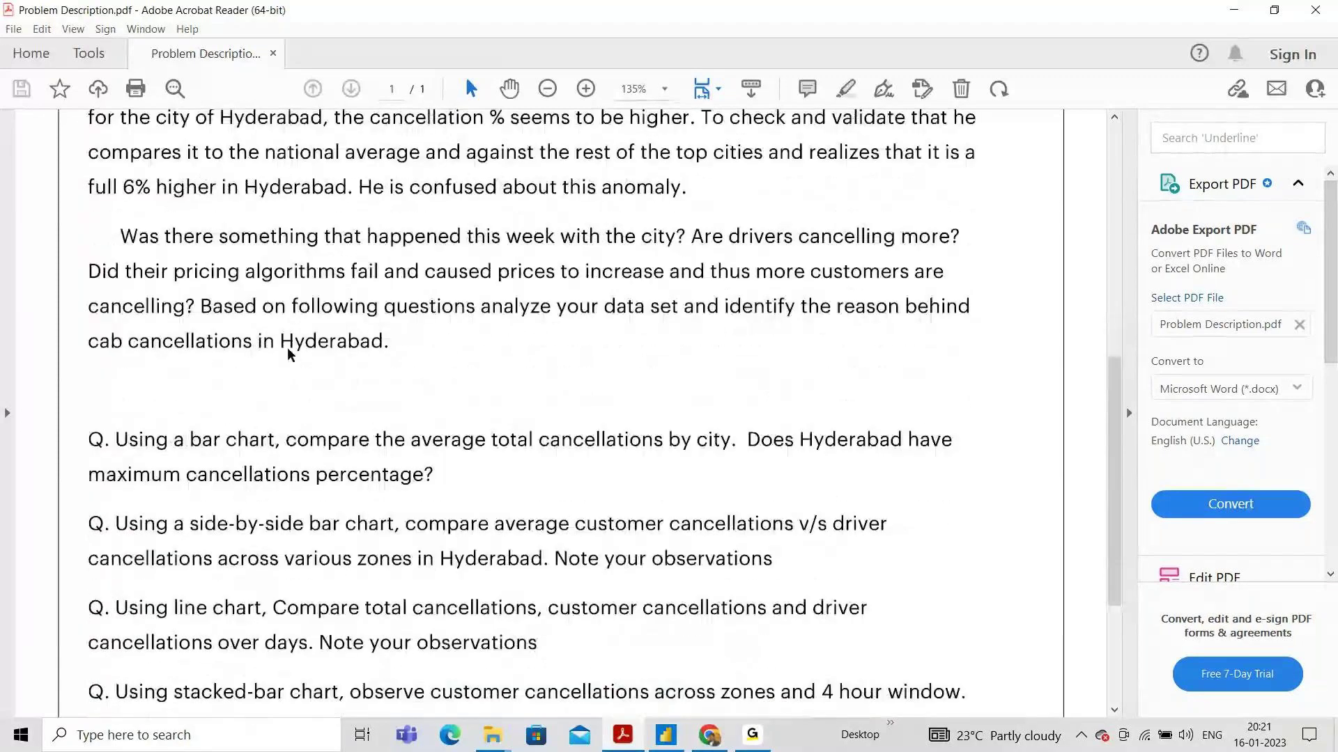
- Read the PDF's chart questions, from comparing total cancellations by city to the scatter chart correlation with price, demand and ETA
scroll(287, 347, down, 6)
scroll(402, 336, up, 3)
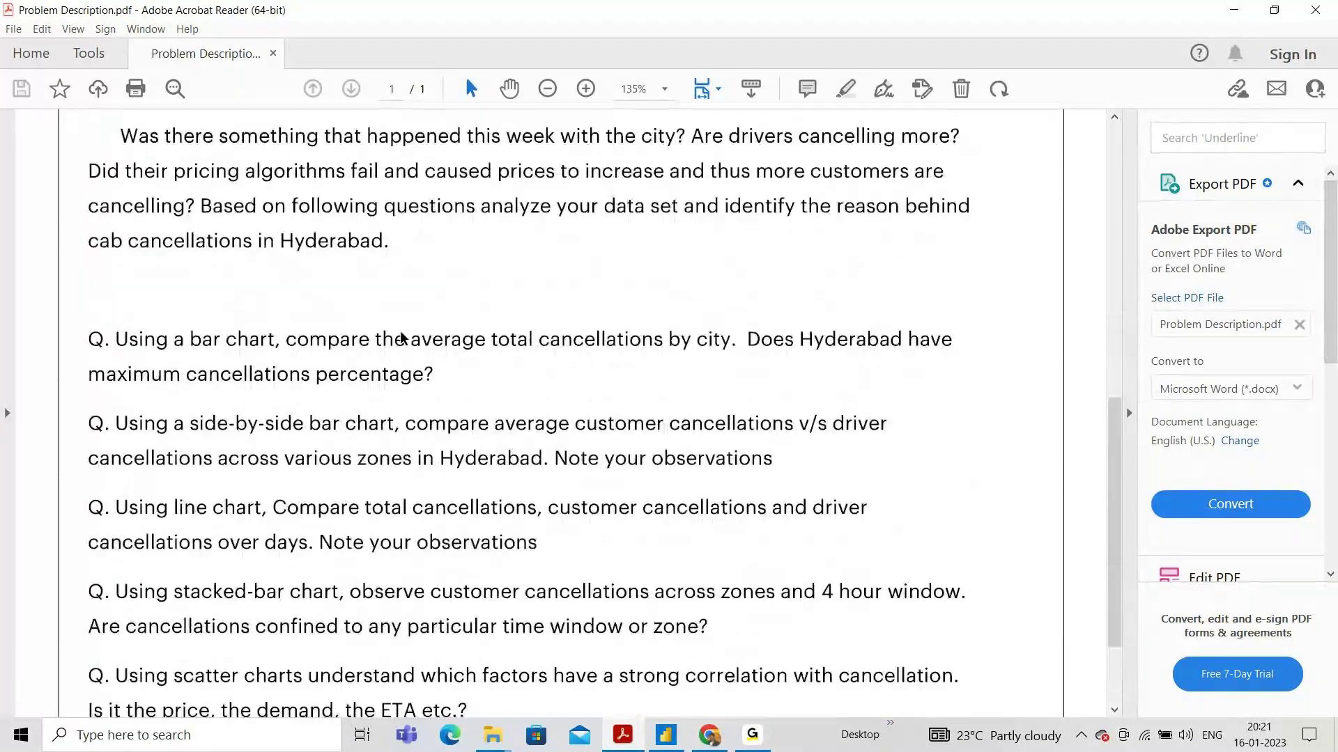
scroll(418, 333, up, 1)
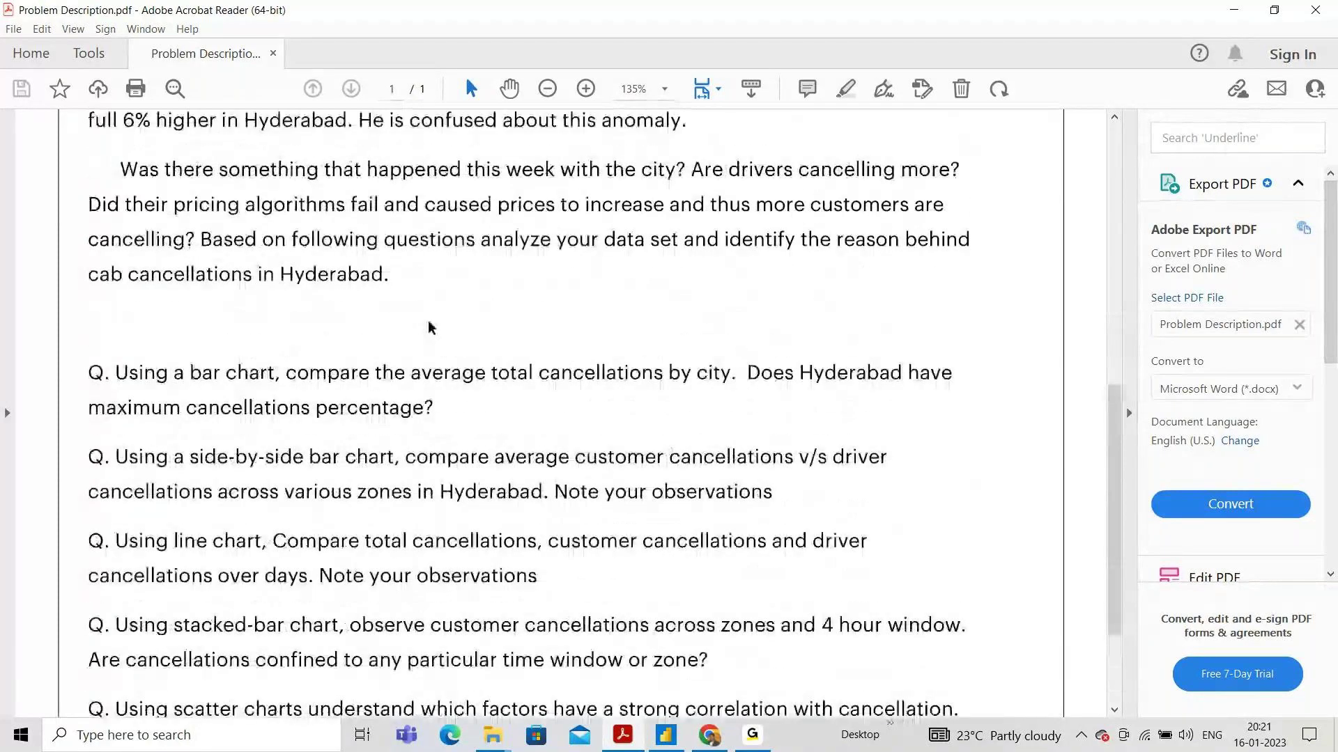
scroll(430, 320, up, 1)
scroll(449, 334, down, 1)
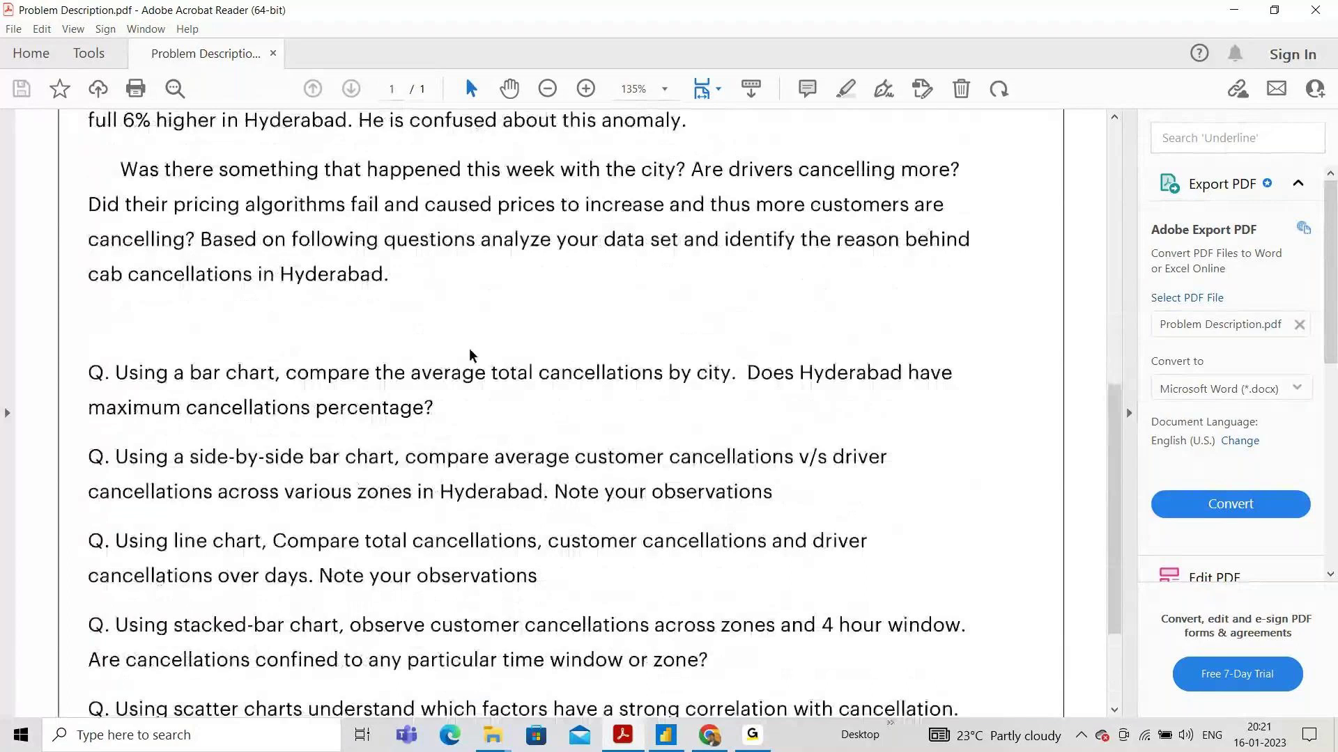
scroll(471, 356, down, 1)
scroll(470, 349, up, 1)
scroll(491, 337, down, 1)
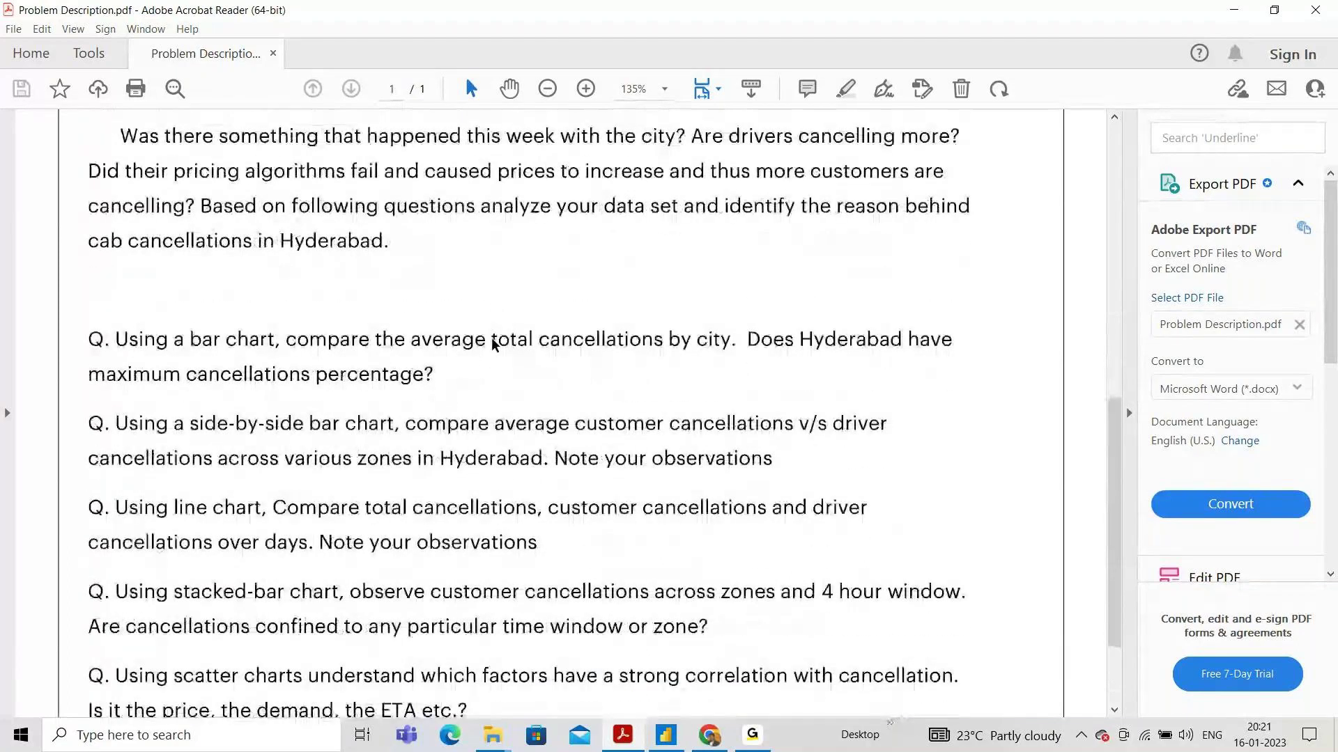
scroll(491, 338, down, 2)
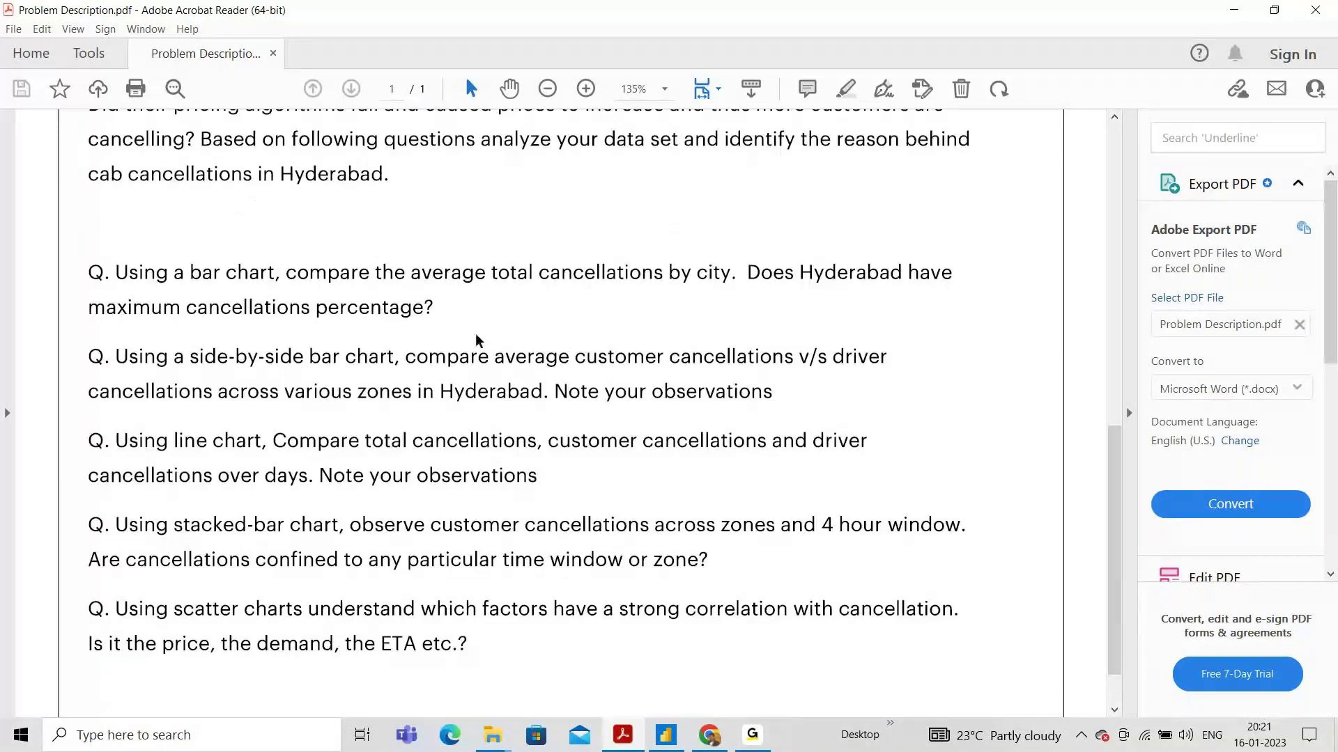
scroll(478, 340, down, 1)
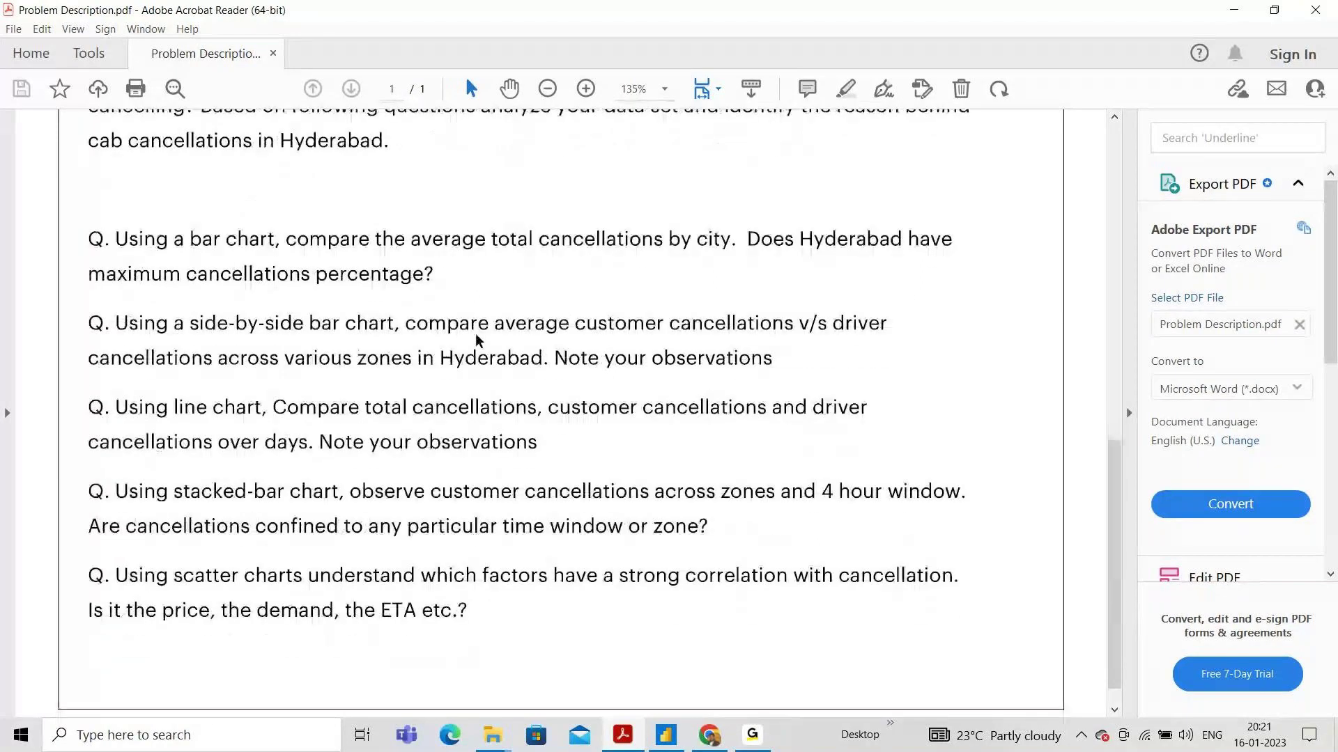
scroll(475, 340, up, 4)
scroll(565, 358, down, 2)
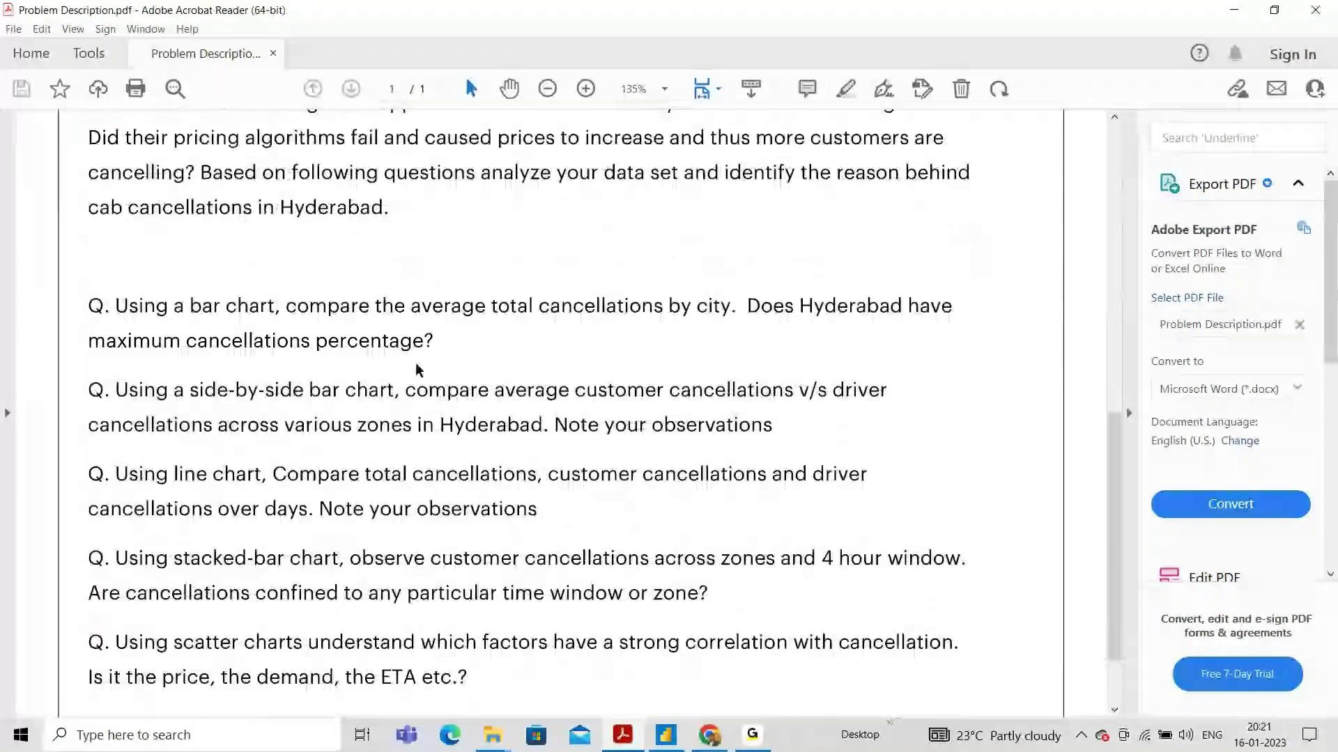
scroll(419, 370, down, 1)
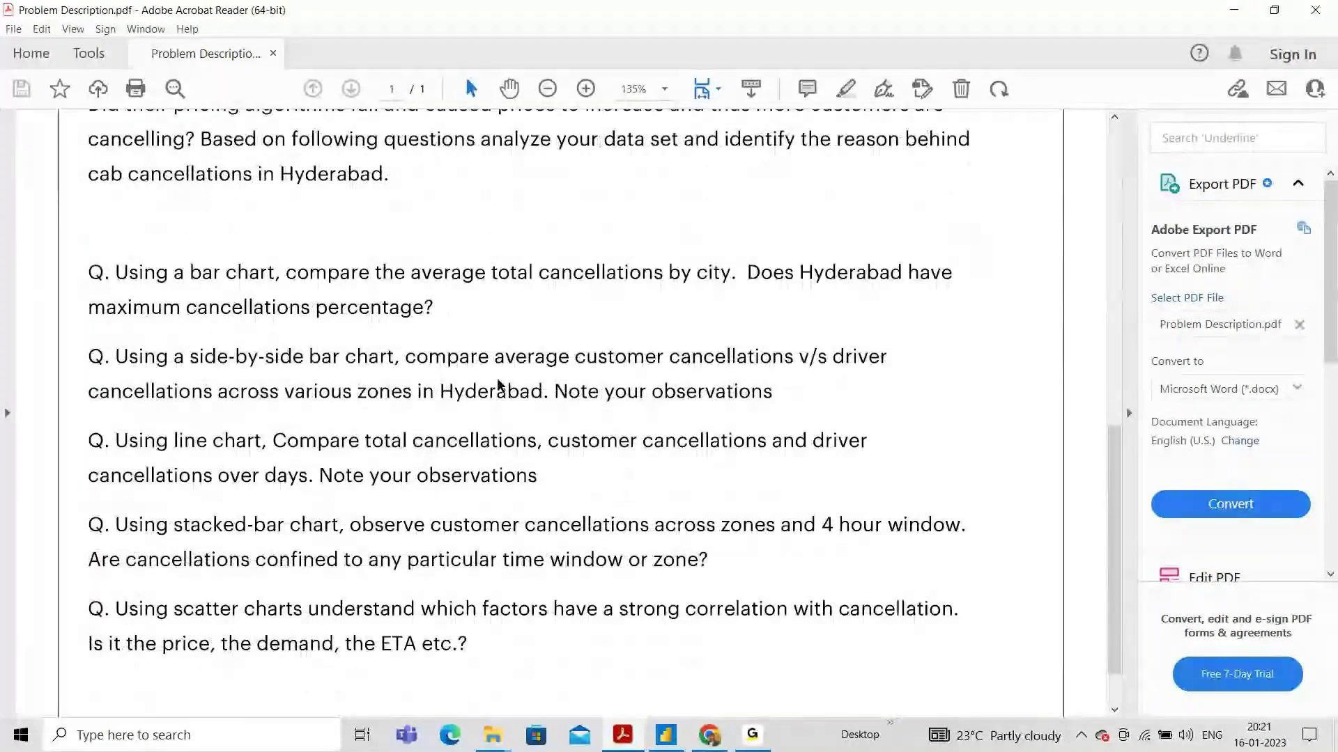
scroll(499, 385, down, 1)
scroll(499, 385, down, 1)
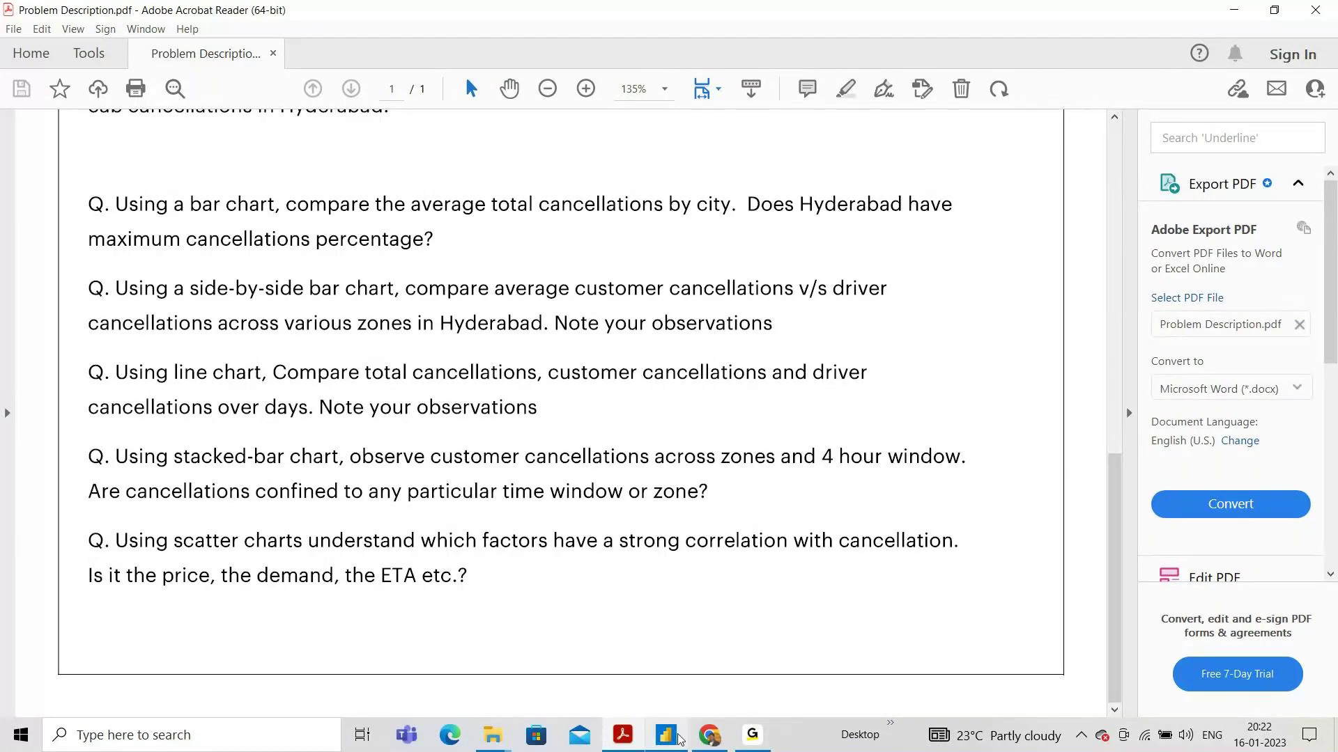
- Switch to the Power BI report, examine the average total cancellation chart by city on Page 1, and inspect the Data table's records
key(alt+Tab)
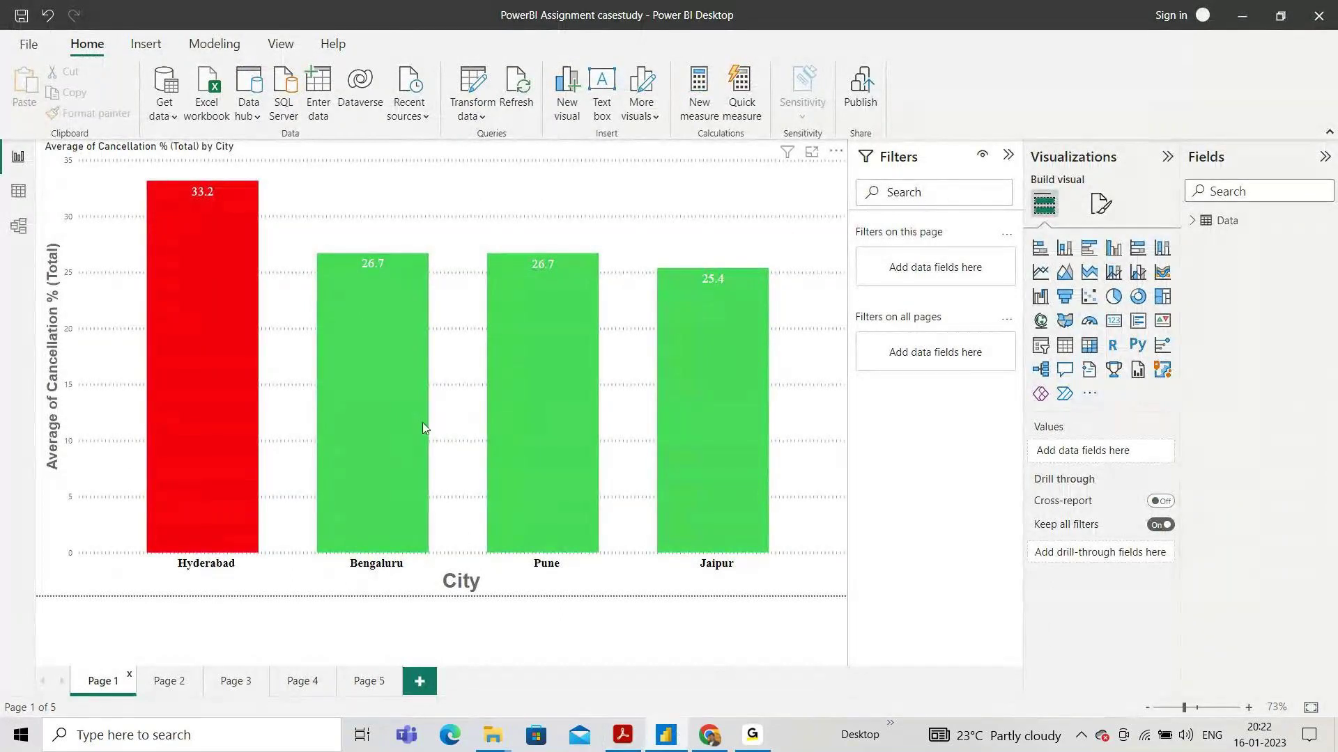
mouse_move(423, 424)
mouse_move(223, 480)
click(16, 190)
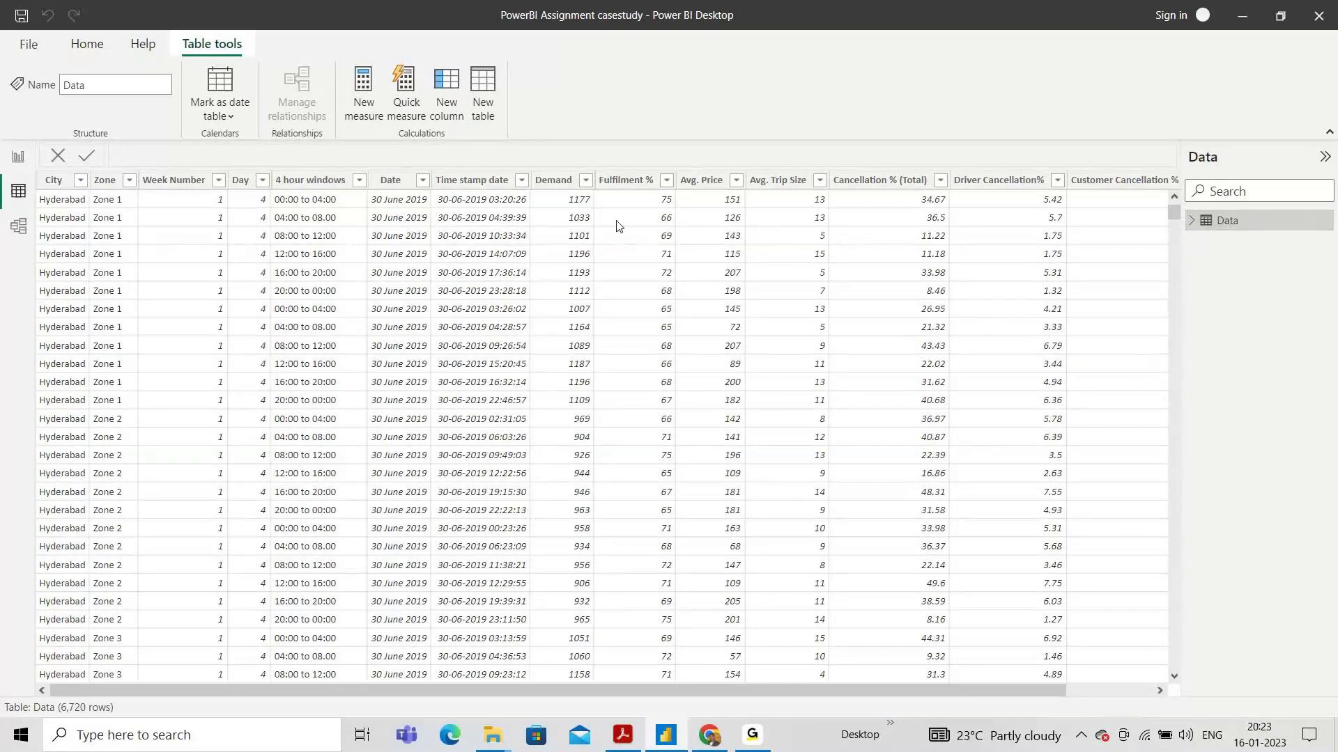
click(18, 156)
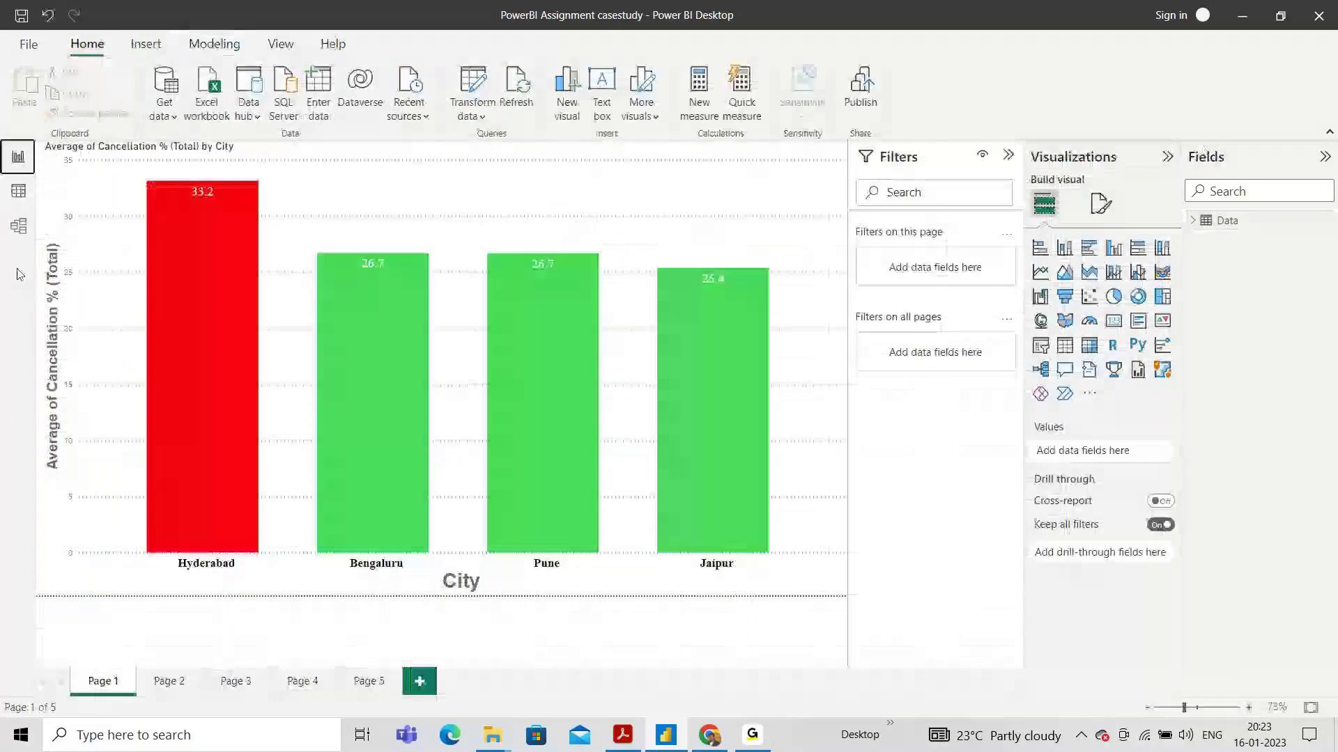
click(18, 191)
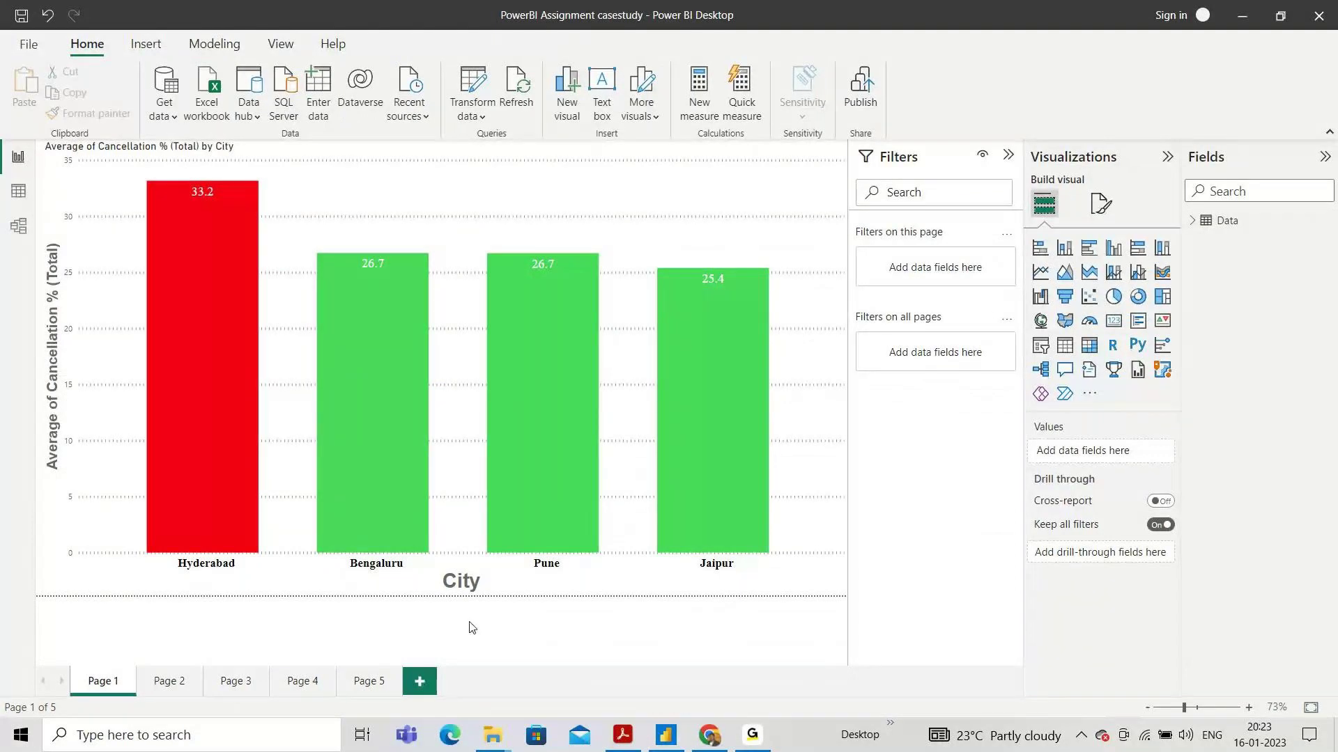
- Recheck the bar chart question in the PDF and inspect the Hyderabad and Bengaluru bars on Page 1 of the Power BI report
key(alt+Tab)
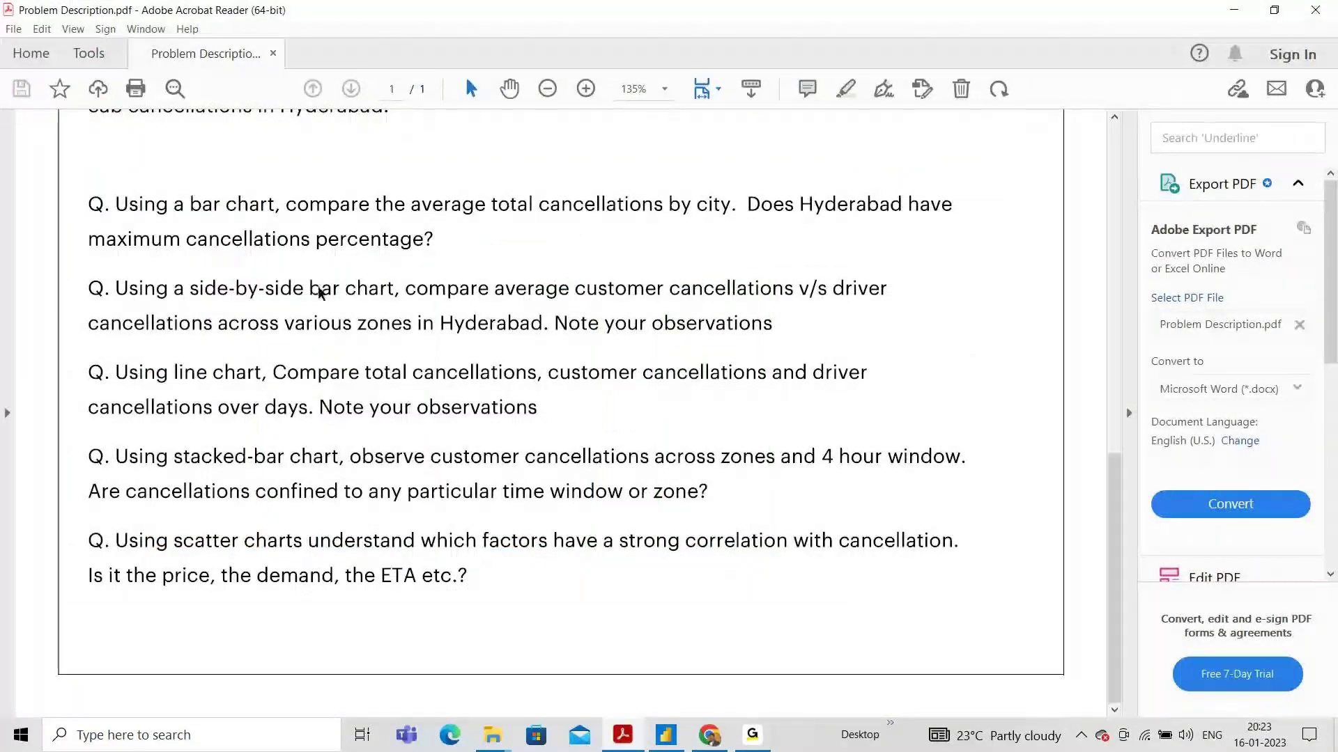
click(668, 736)
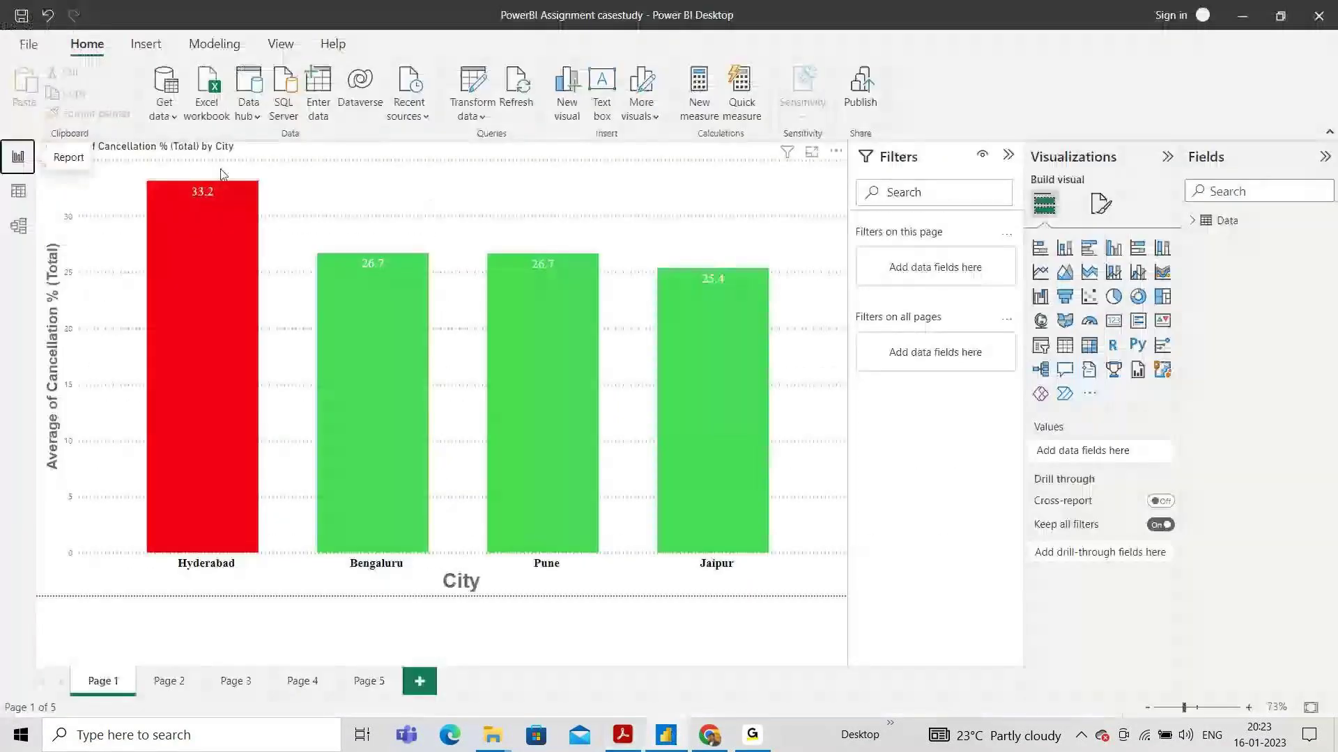
mouse_move(212, 207)
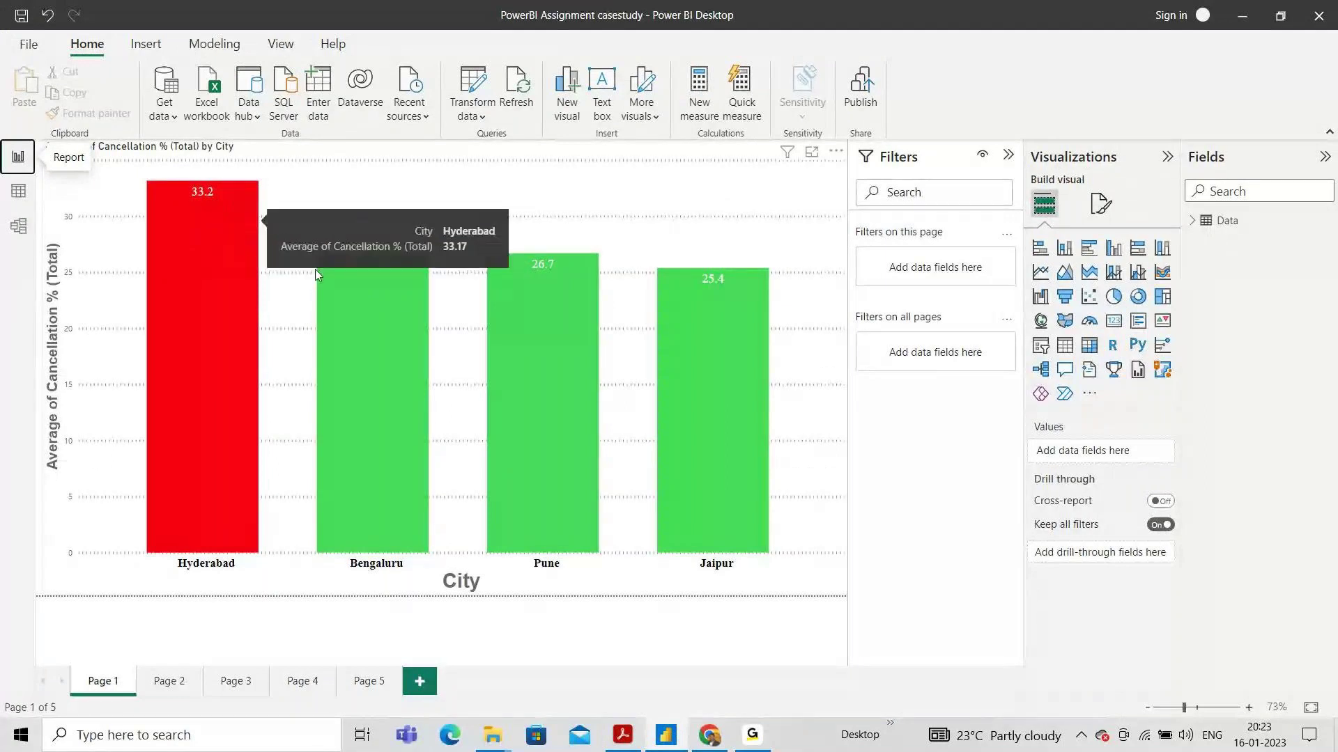
mouse_move(416, 322)
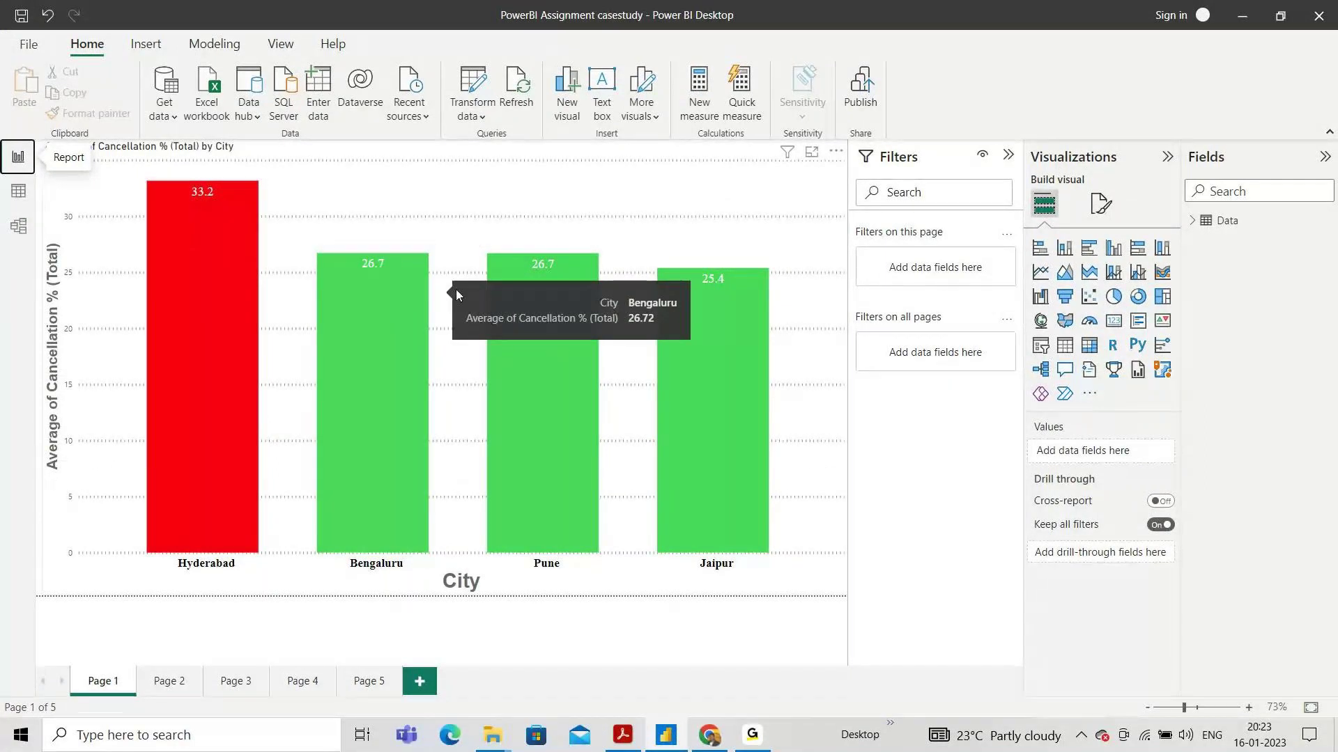
- On Page 2, drill the driver and customer cancellation chart up to city level, inspect Hyderabad's bars, and return to zone level
click(166, 685)
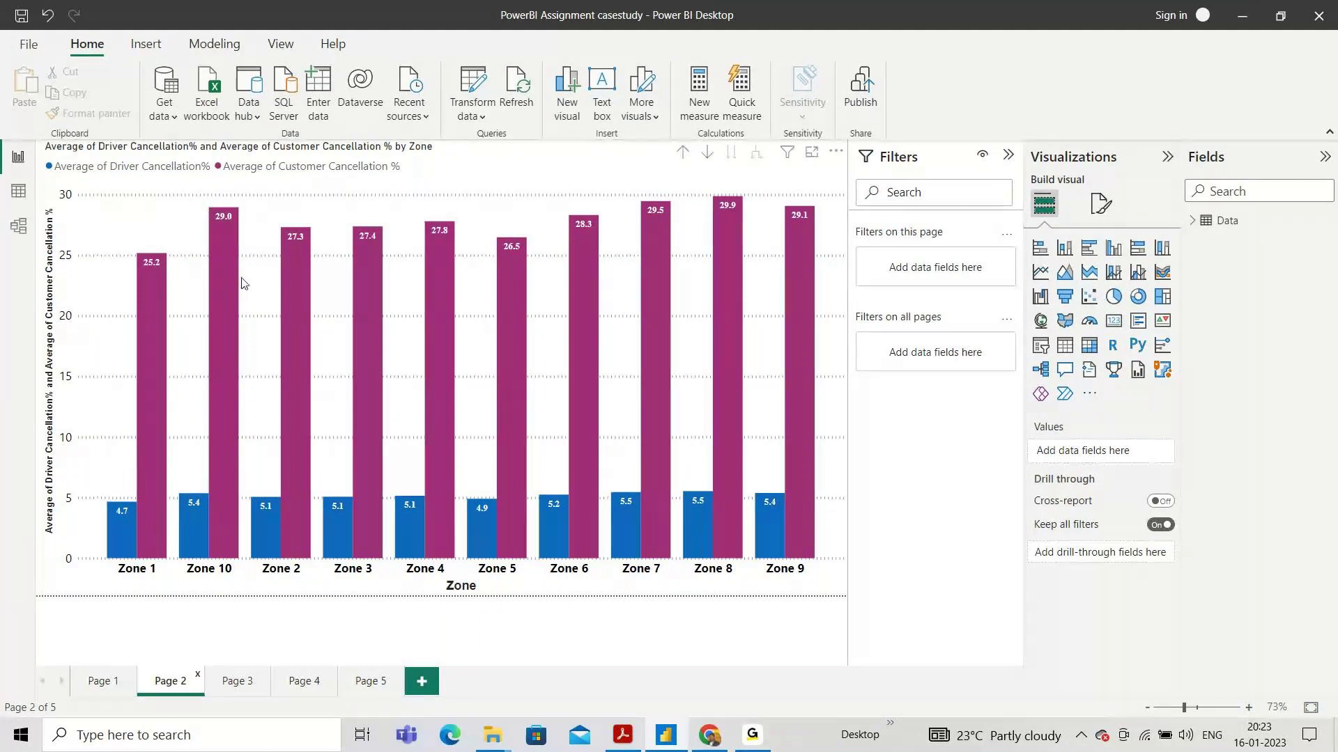
click(681, 154)
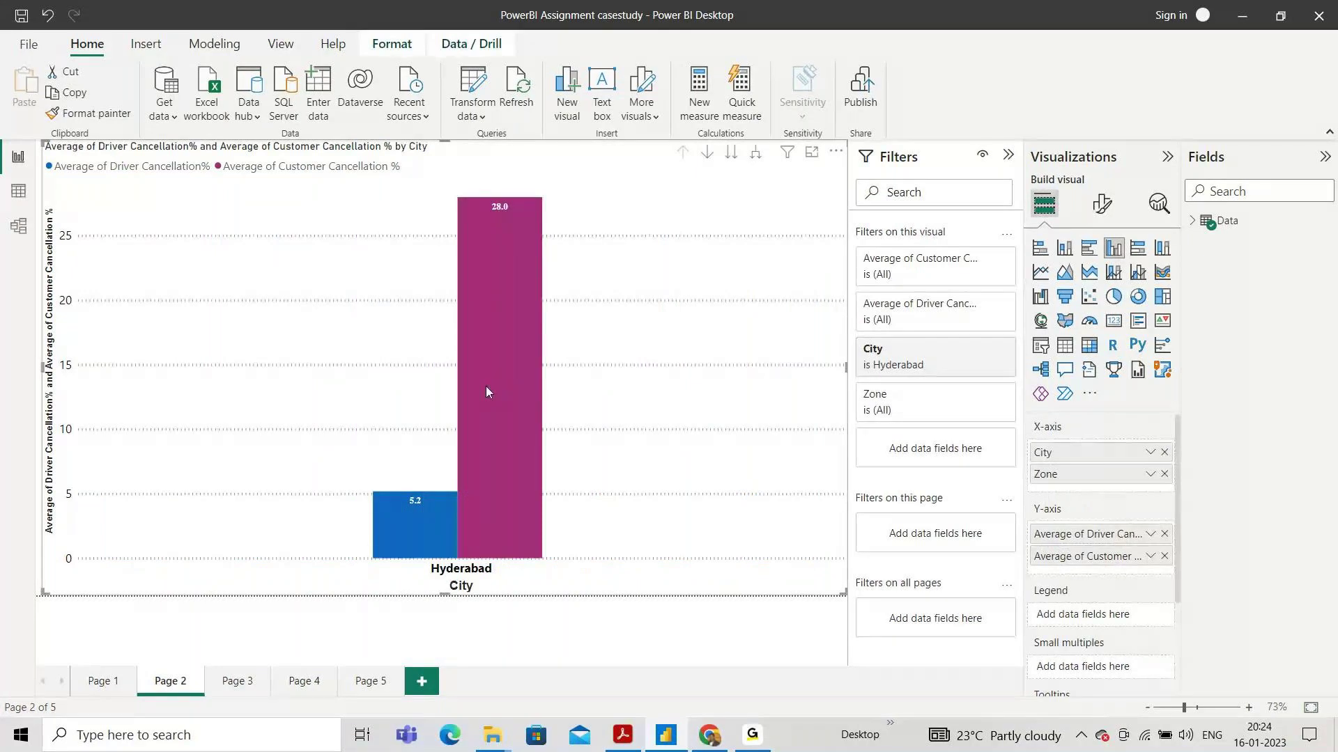
mouse_move(508, 215)
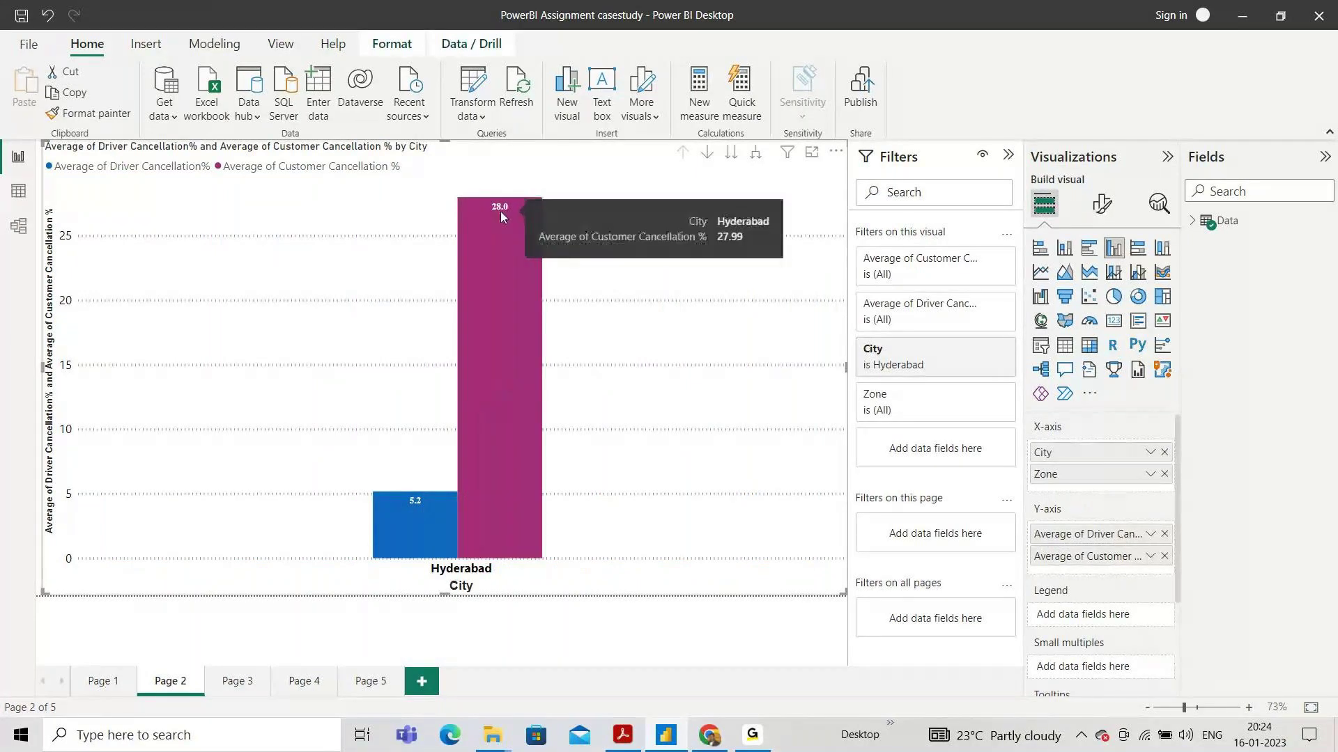
mouse_move(389, 553)
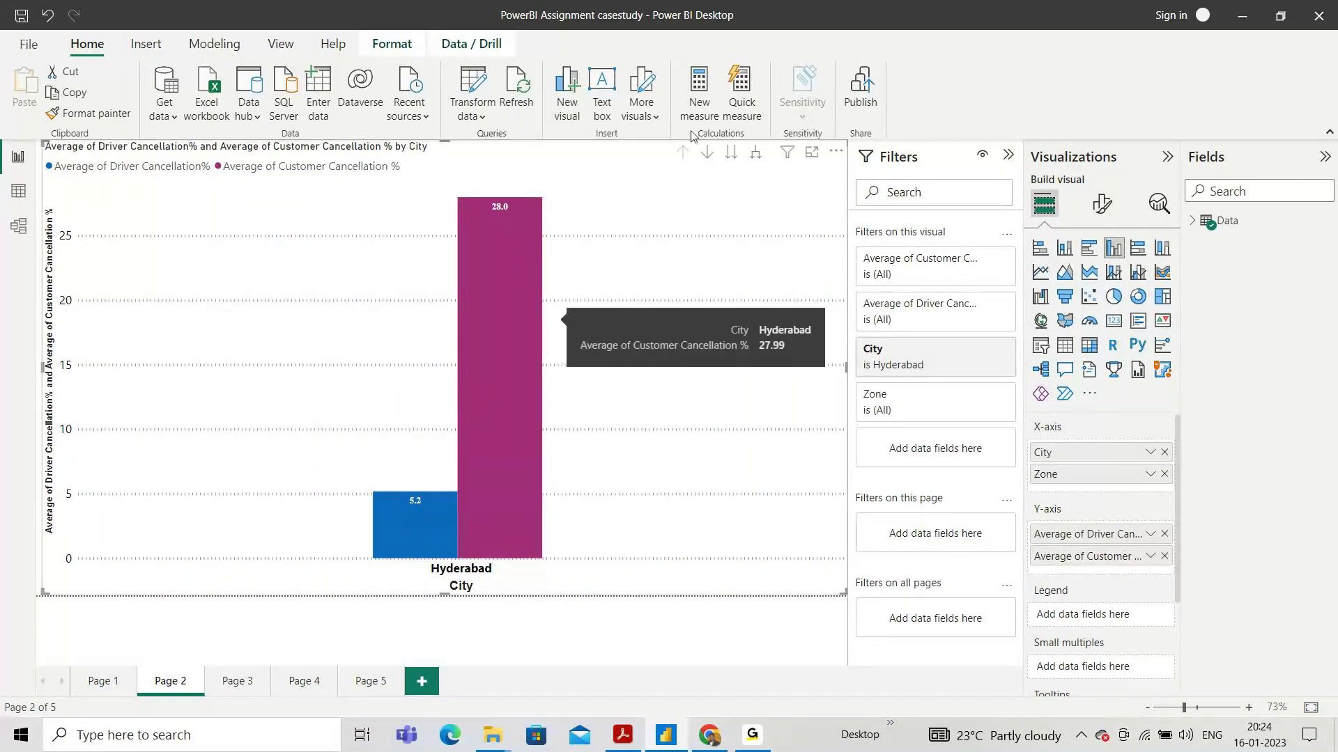
click(731, 152)
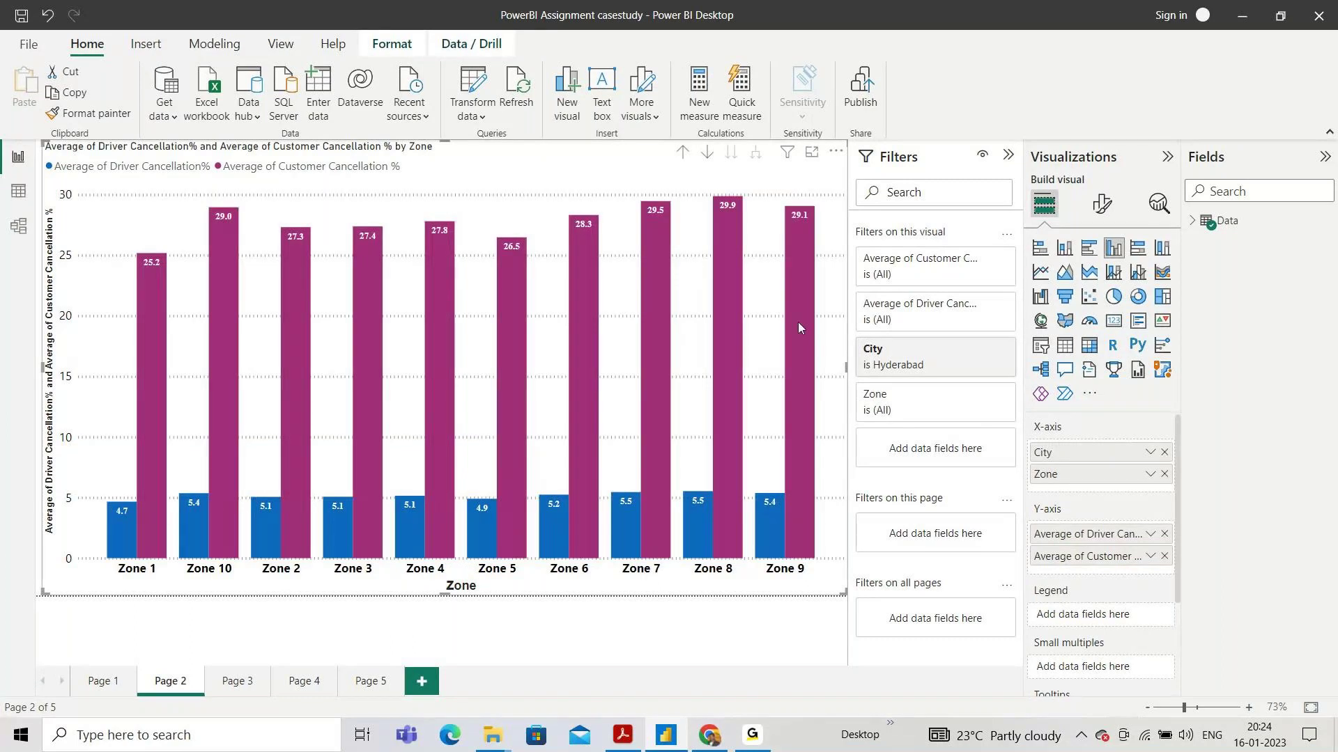
- Check the line chart question in the PDF and examine the national and Hyderabad daily cancellation lines on Page 3 in Power BI
click(641, 731)
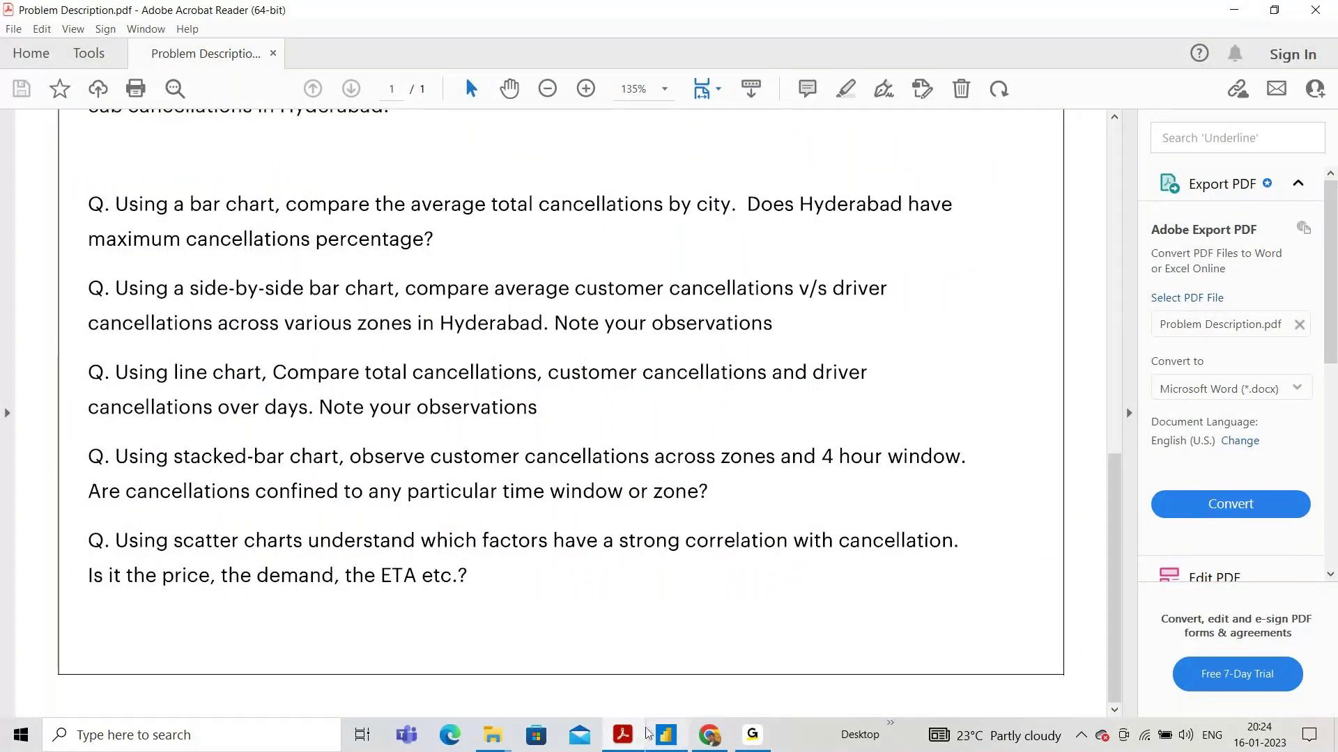
click(673, 736)
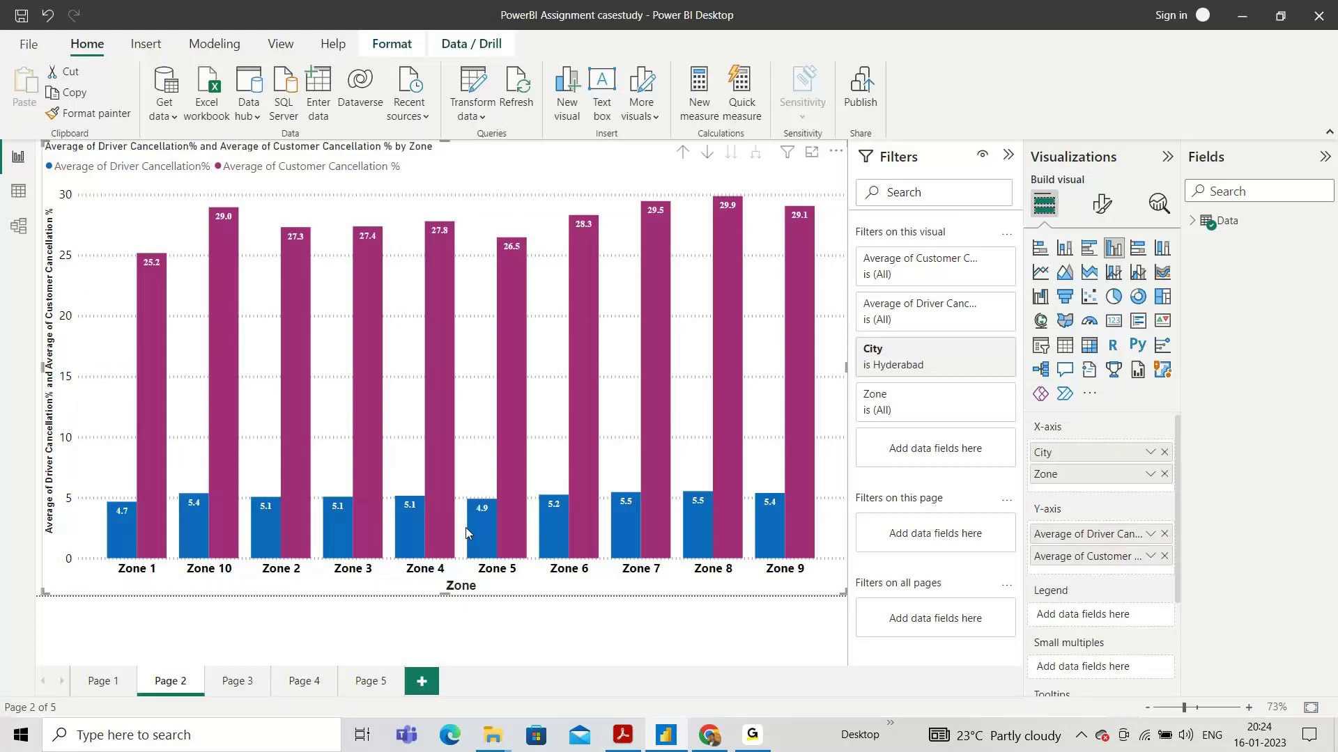
click(227, 676)
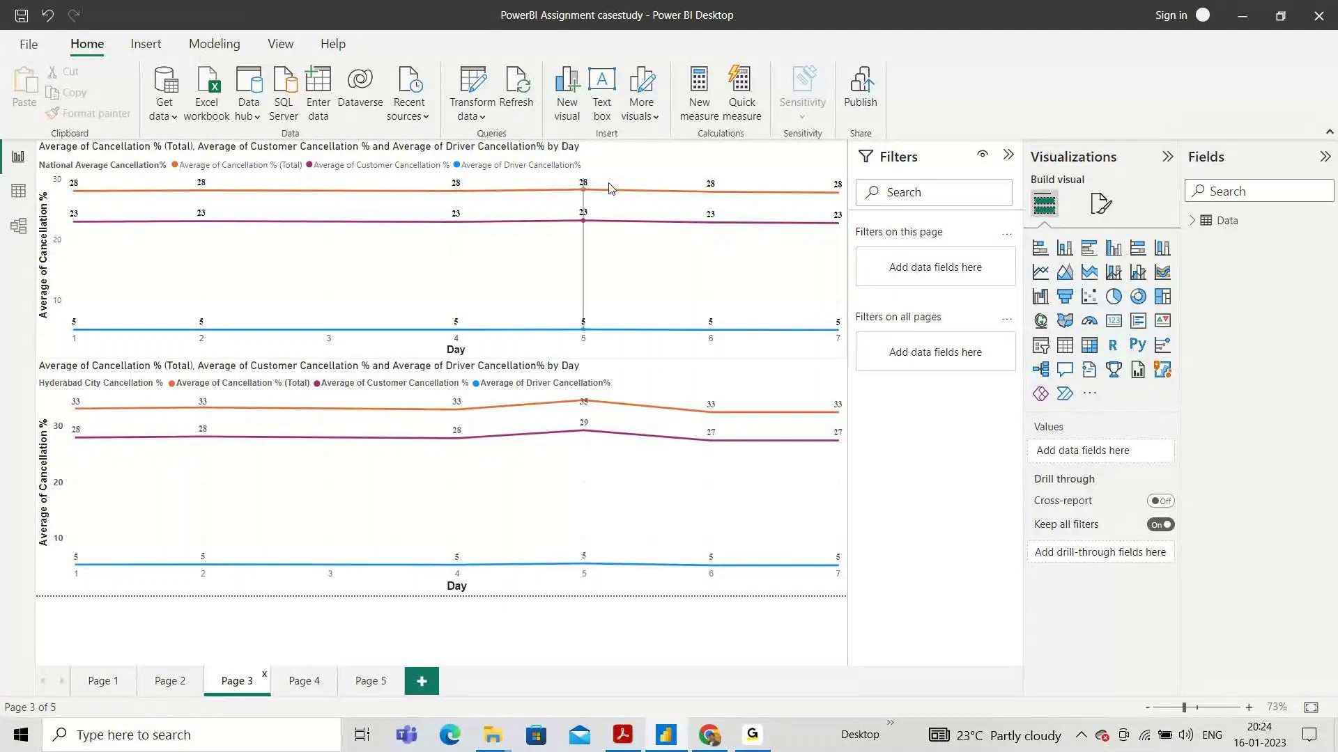
mouse_move(607, 188)
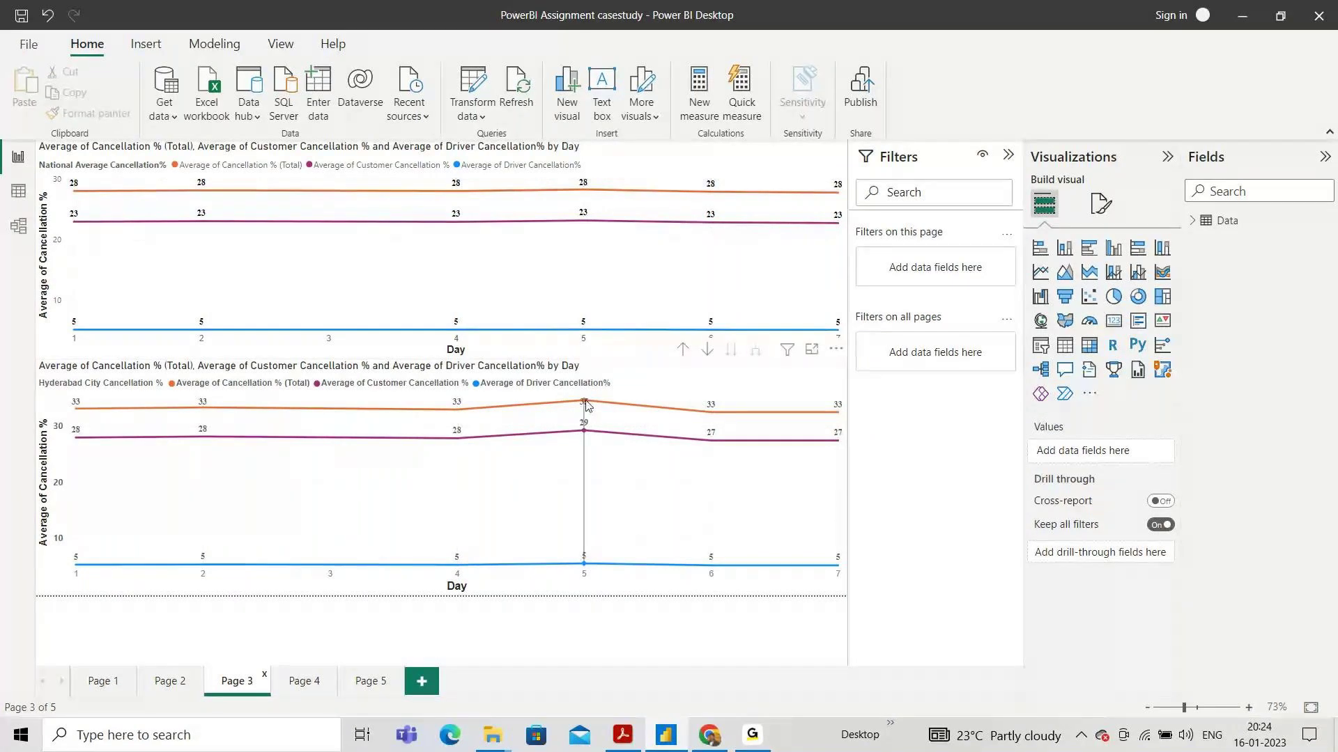
- Check the stacked-bar chart question in the problem description PDF and return to Power BI for the matching chart on Page 4
mouse_move(586, 406)
click(623, 737)
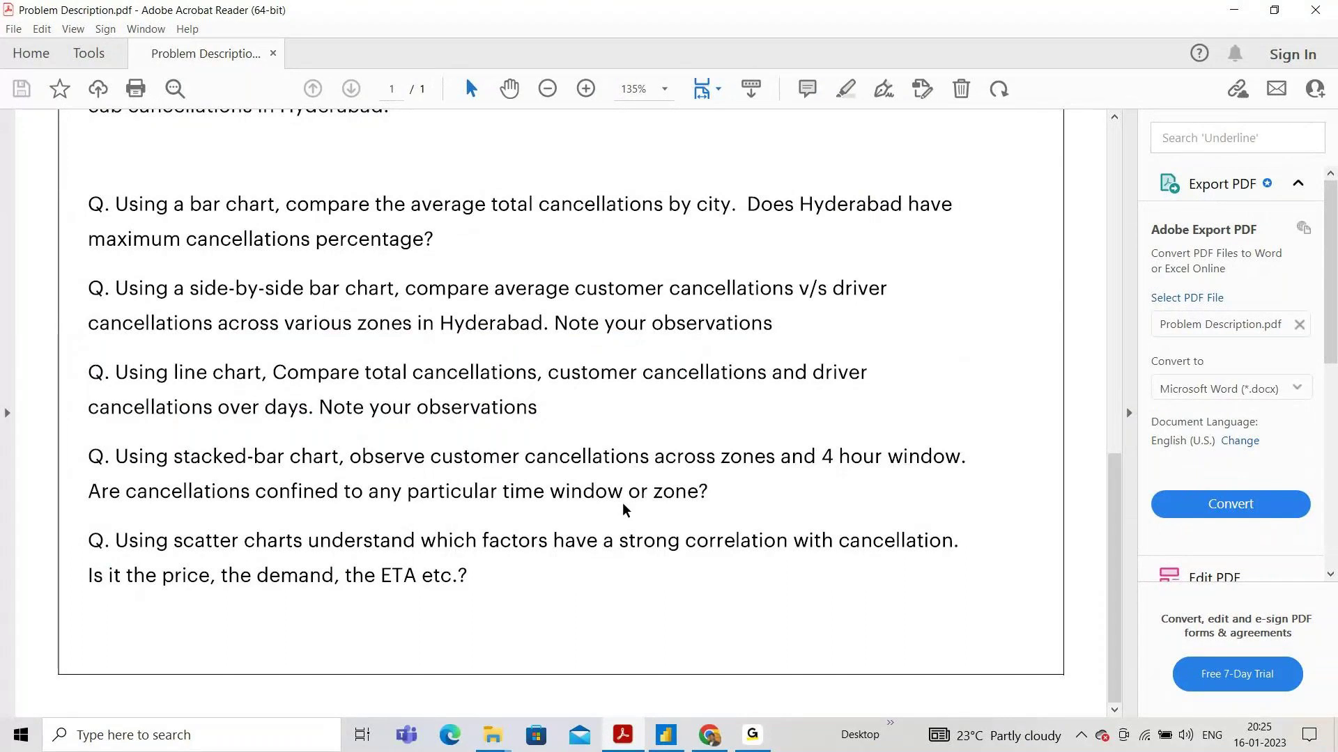
key(alt+Tab)
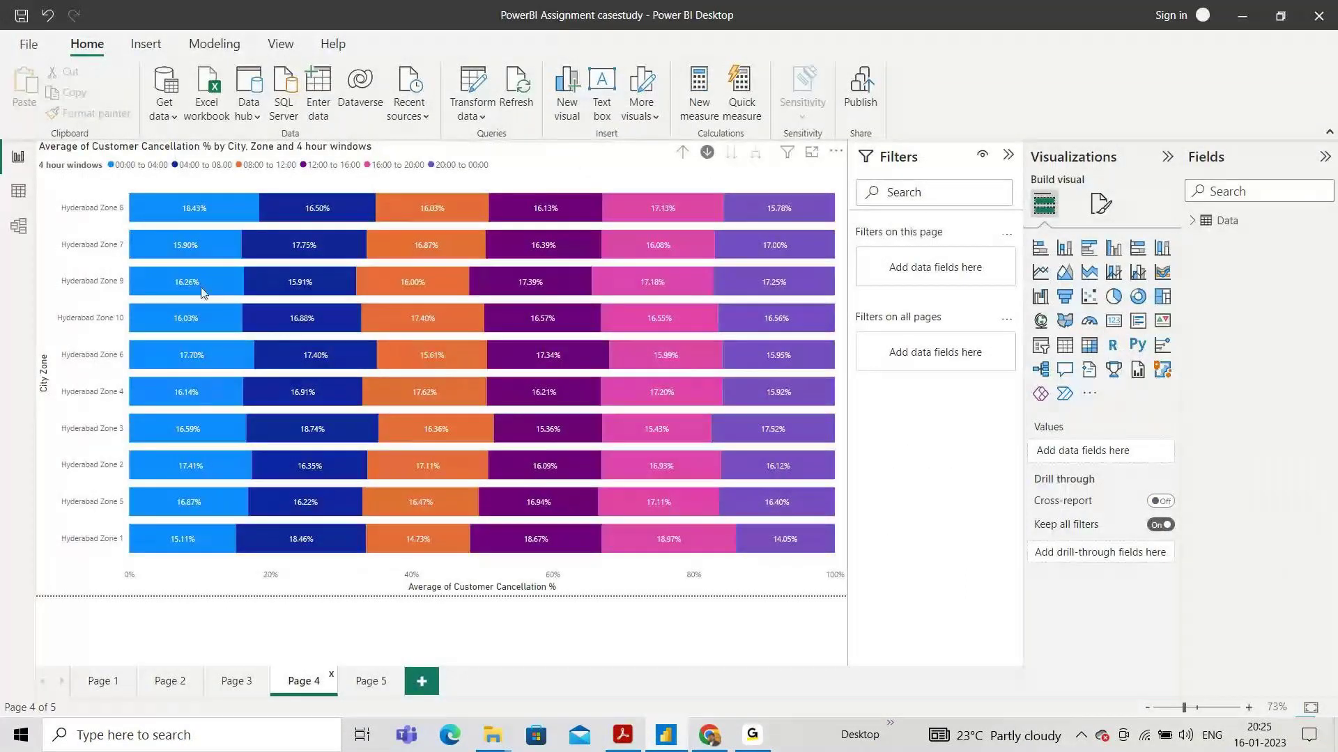
- Drill the customer cancellation chart up to city level, then down into Hyderabad's zones to compare their 4-hour window shares
click(708, 155)
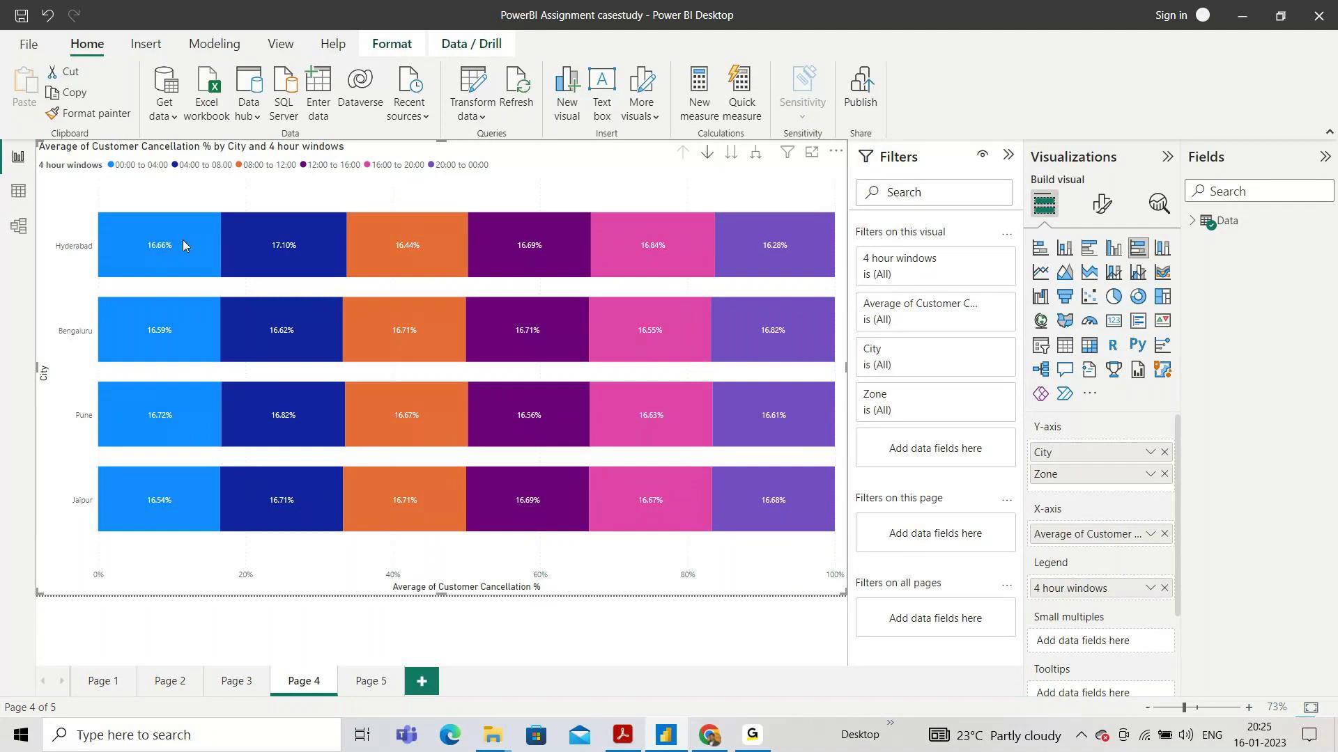
click(707, 152)
click(151, 249)
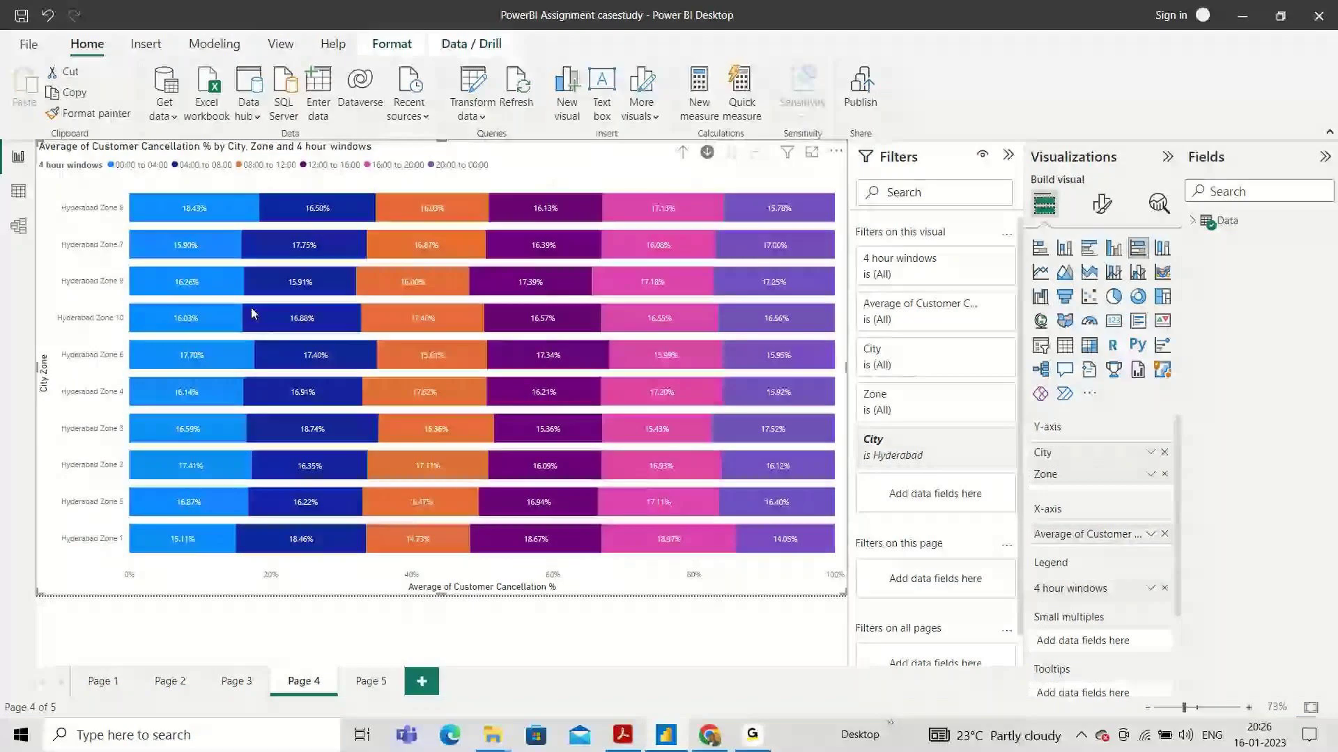
mouse_move(256, 315)
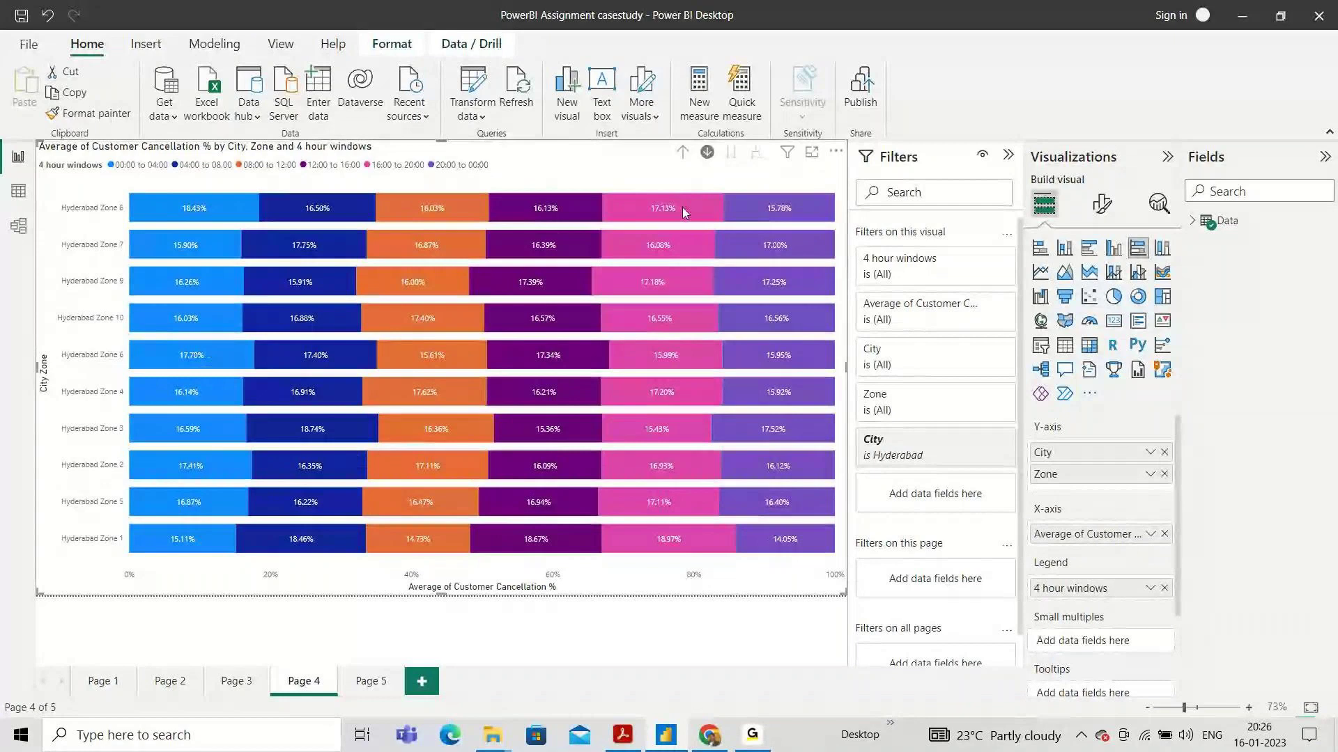
mouse_move(535, 441)
mouse_move(821, 467)
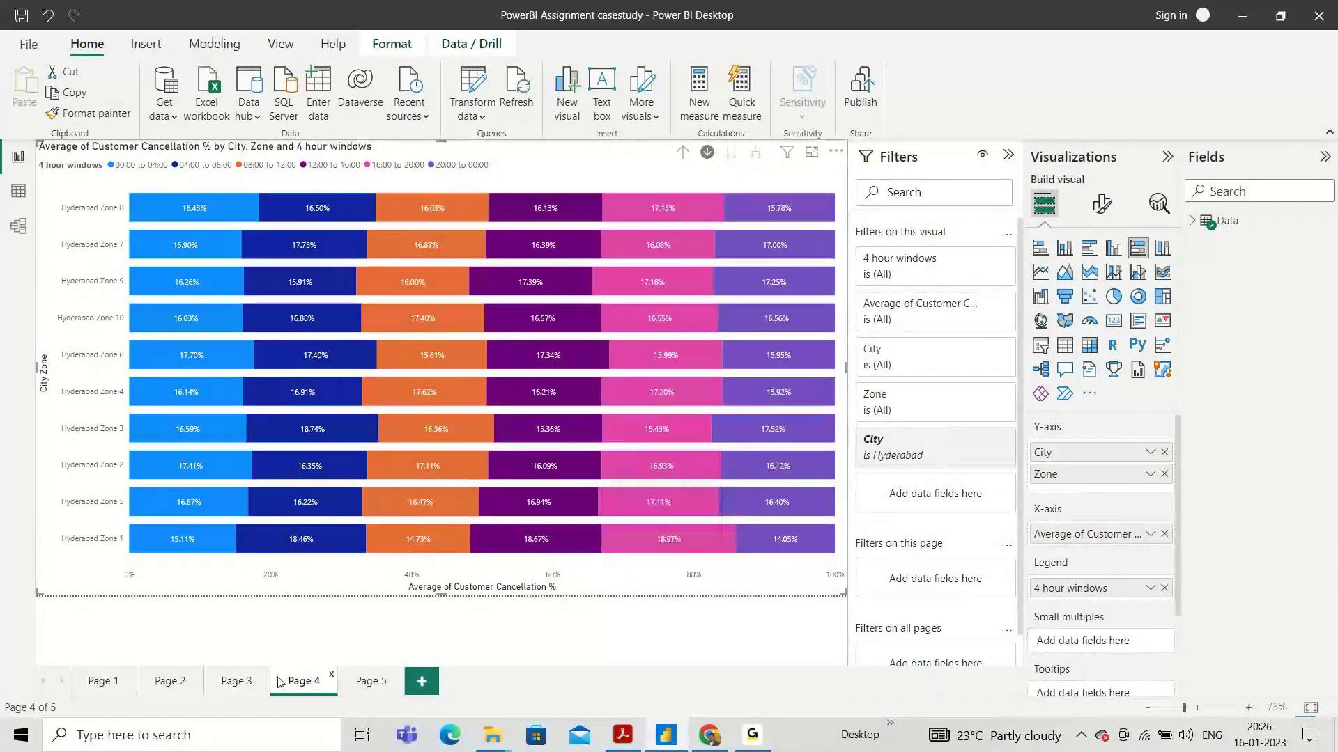
- Examine the Page 5 scatter charts for price, demand and ETA against cancellation, rechecking the scatter chart question in the PDF
click(365, 689)
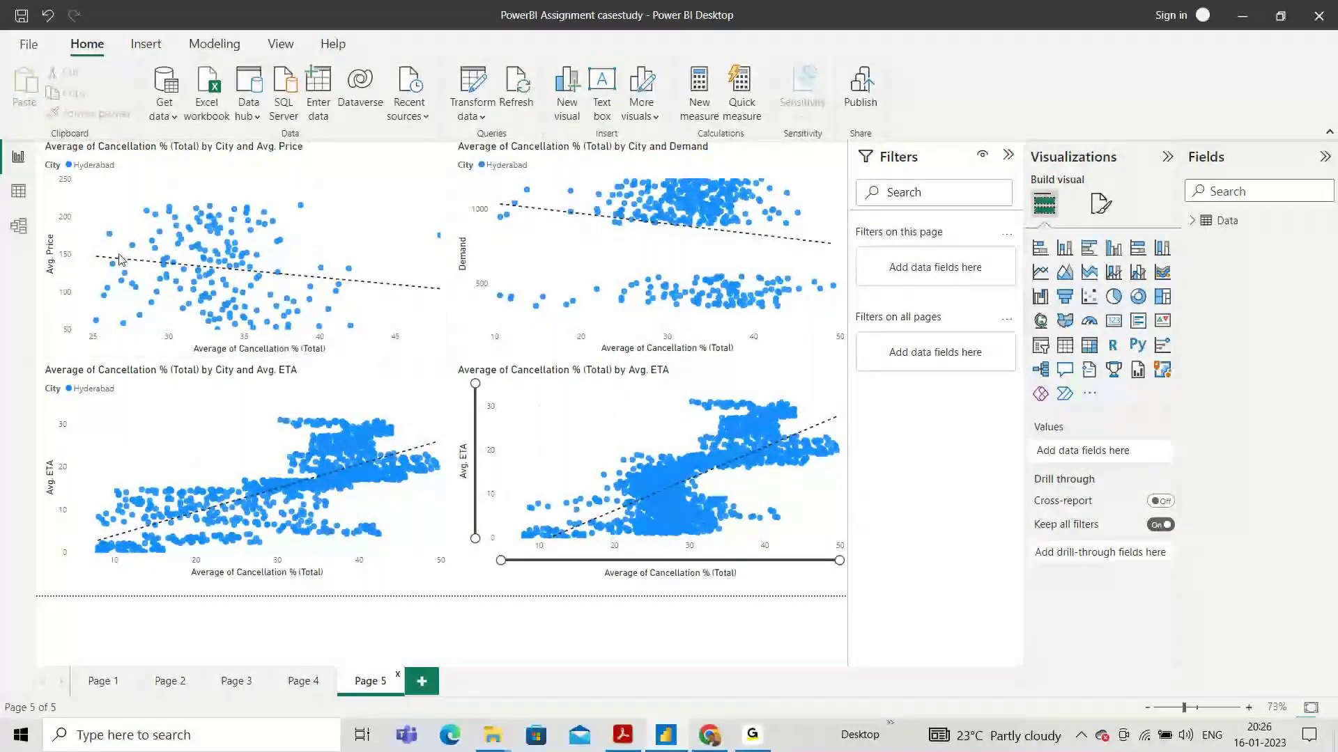
mouse_move(180, 497)
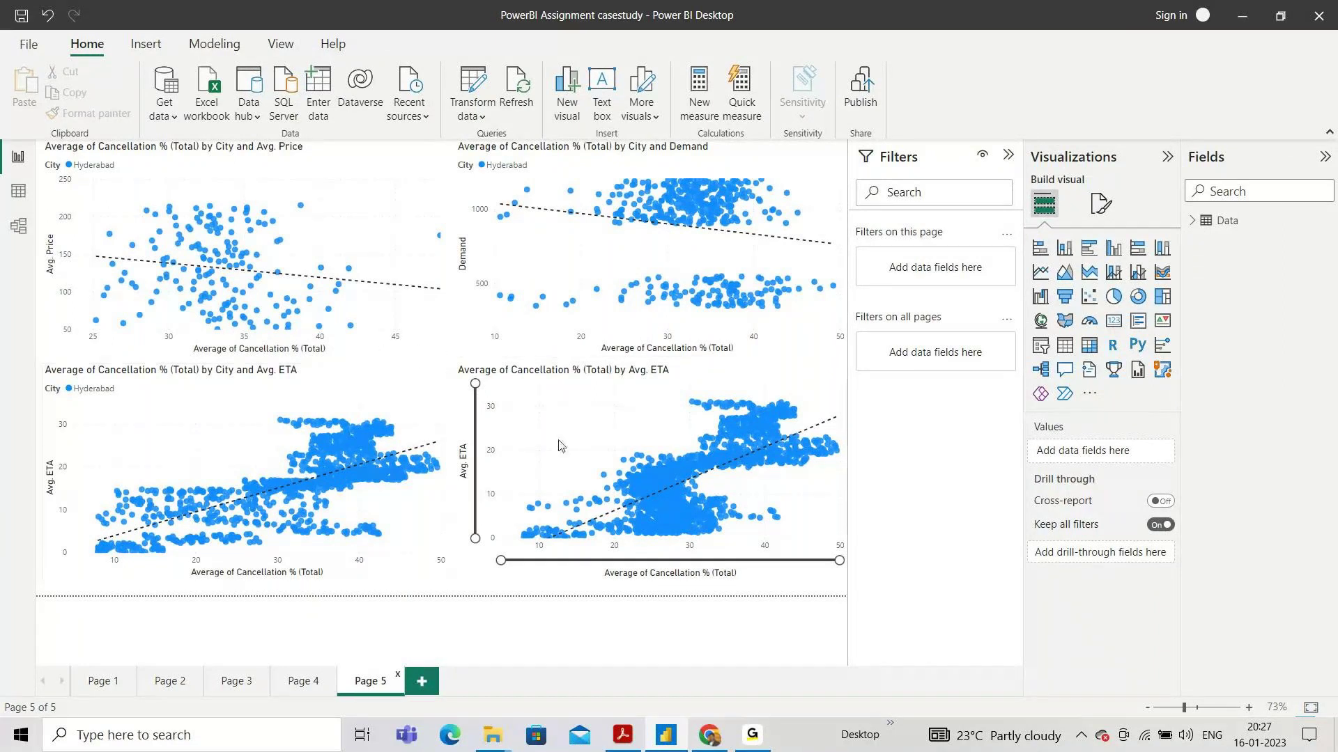
click(638, 737)
right_click(622, 735)
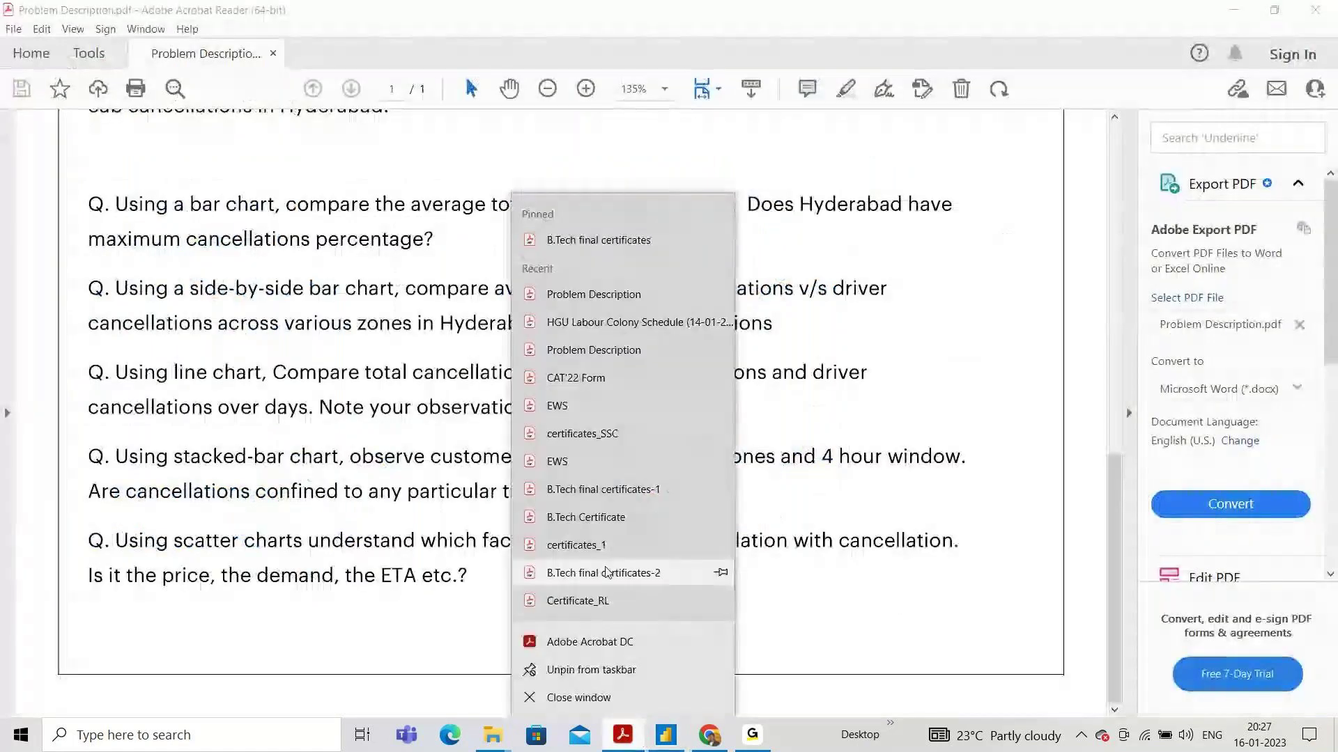
click(606, 570)
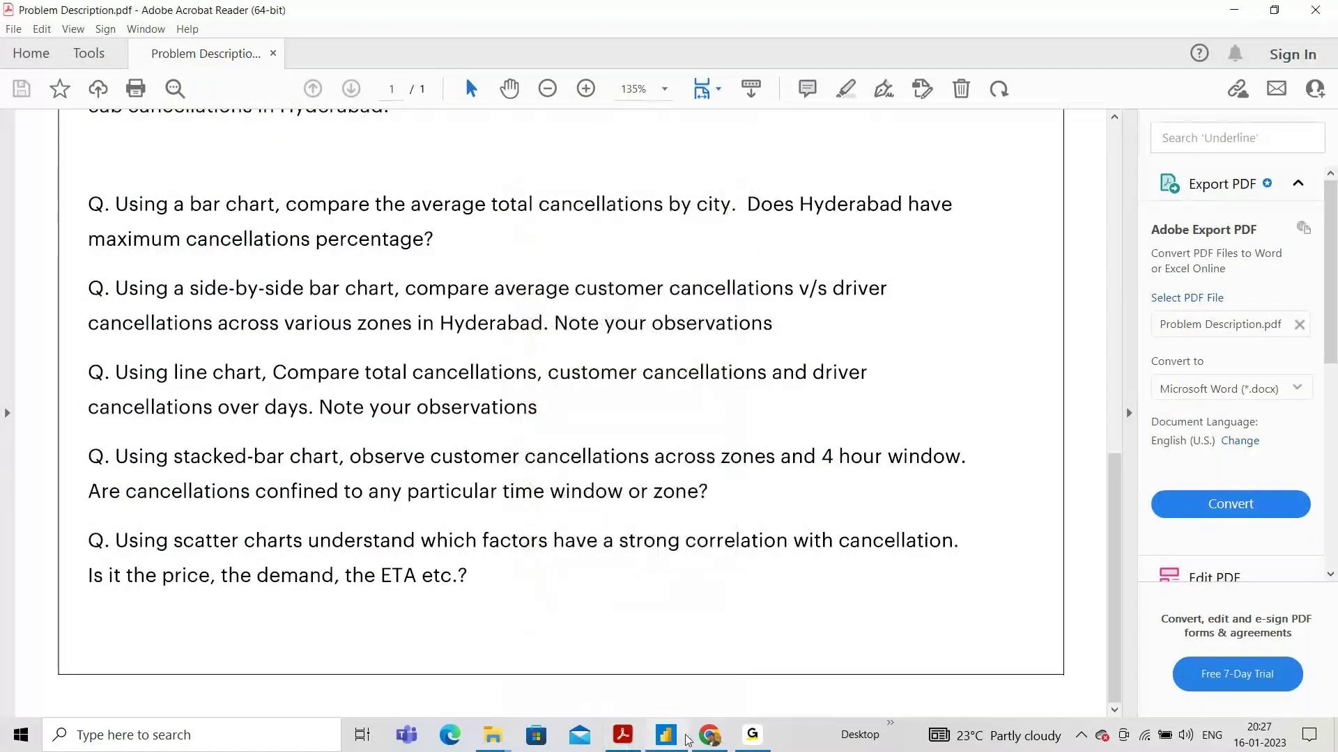
click(667, 736)
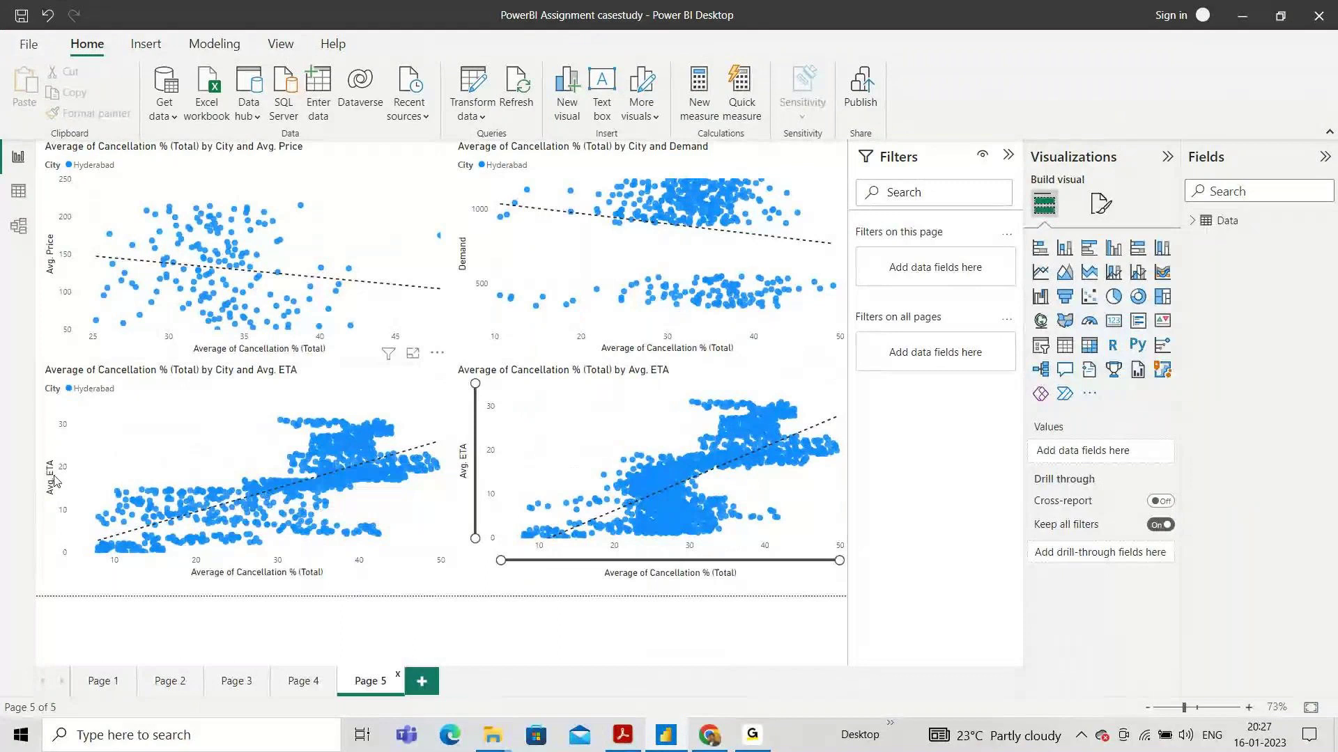
mouse_move(387, 478)
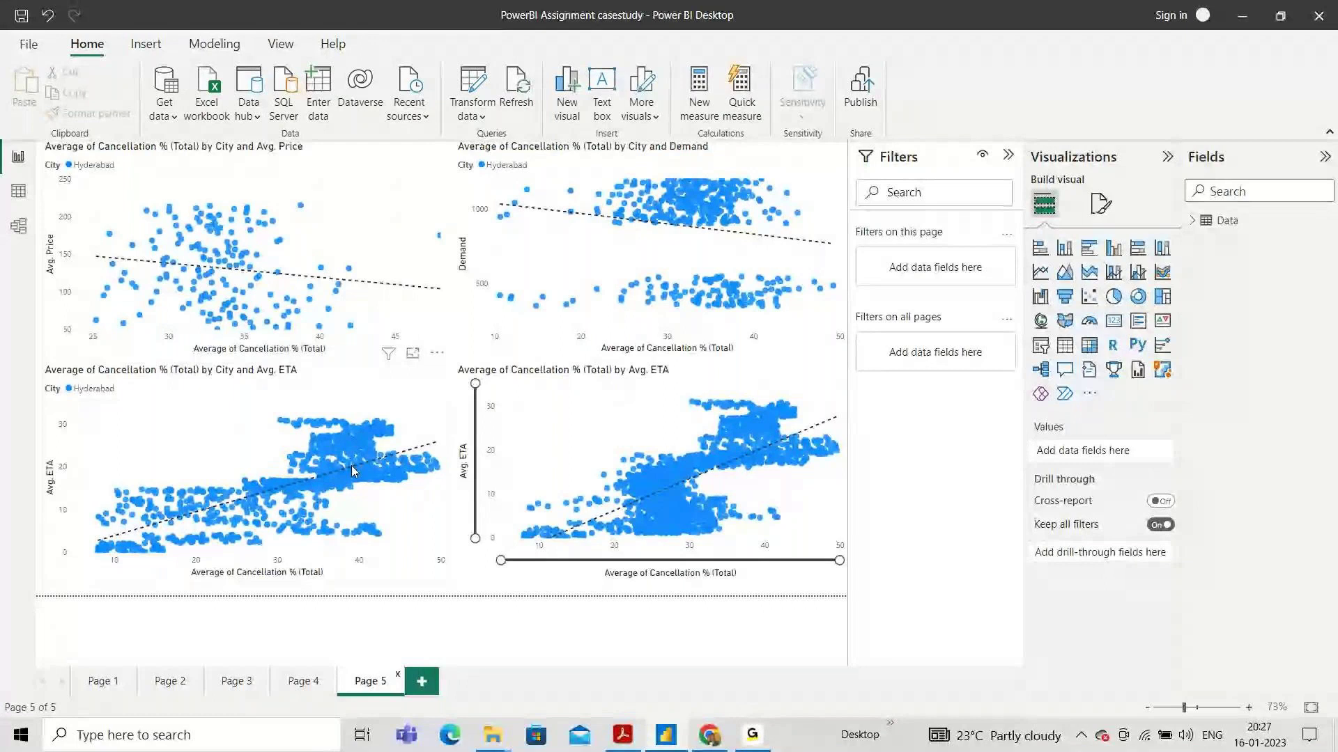
- Add City as the legend of the Page 5 scatter chart that plots average total cancellation against Avg. ETA without a city split
click(272, 450)
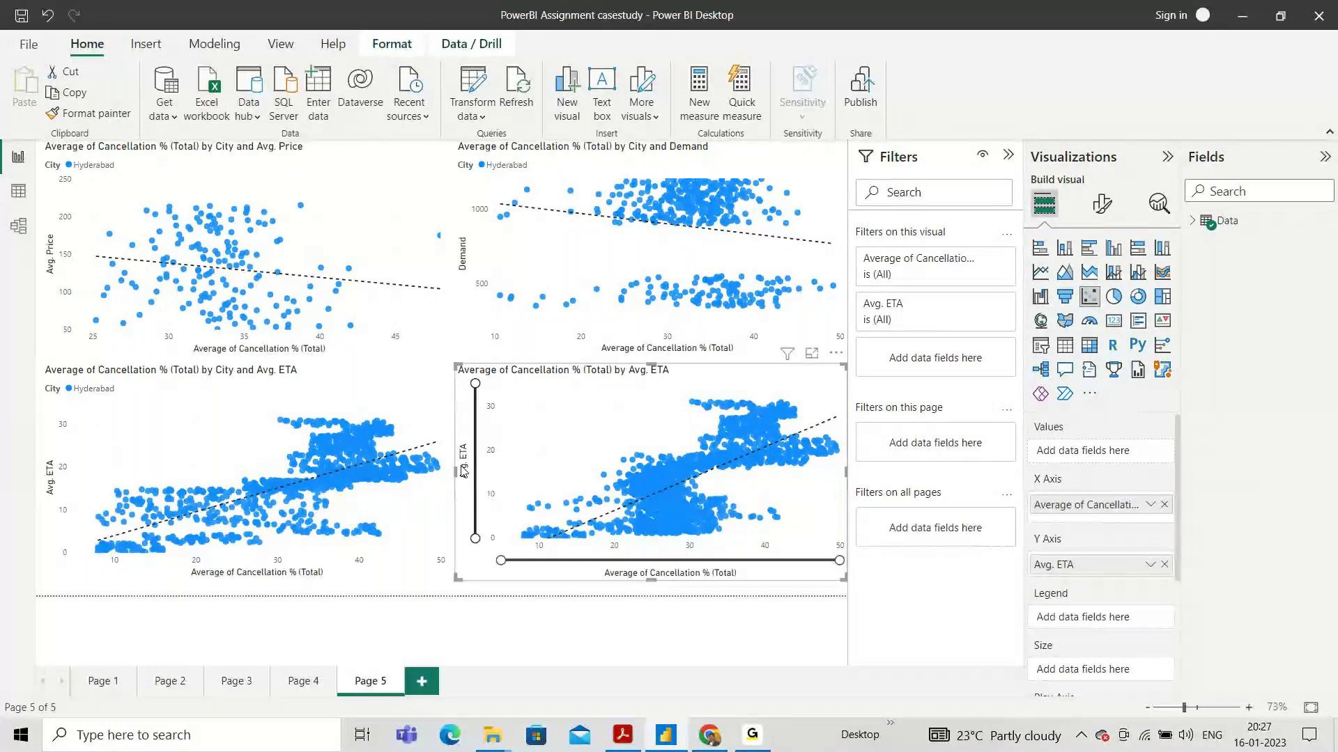
scroll(1094, 490, down, 1)
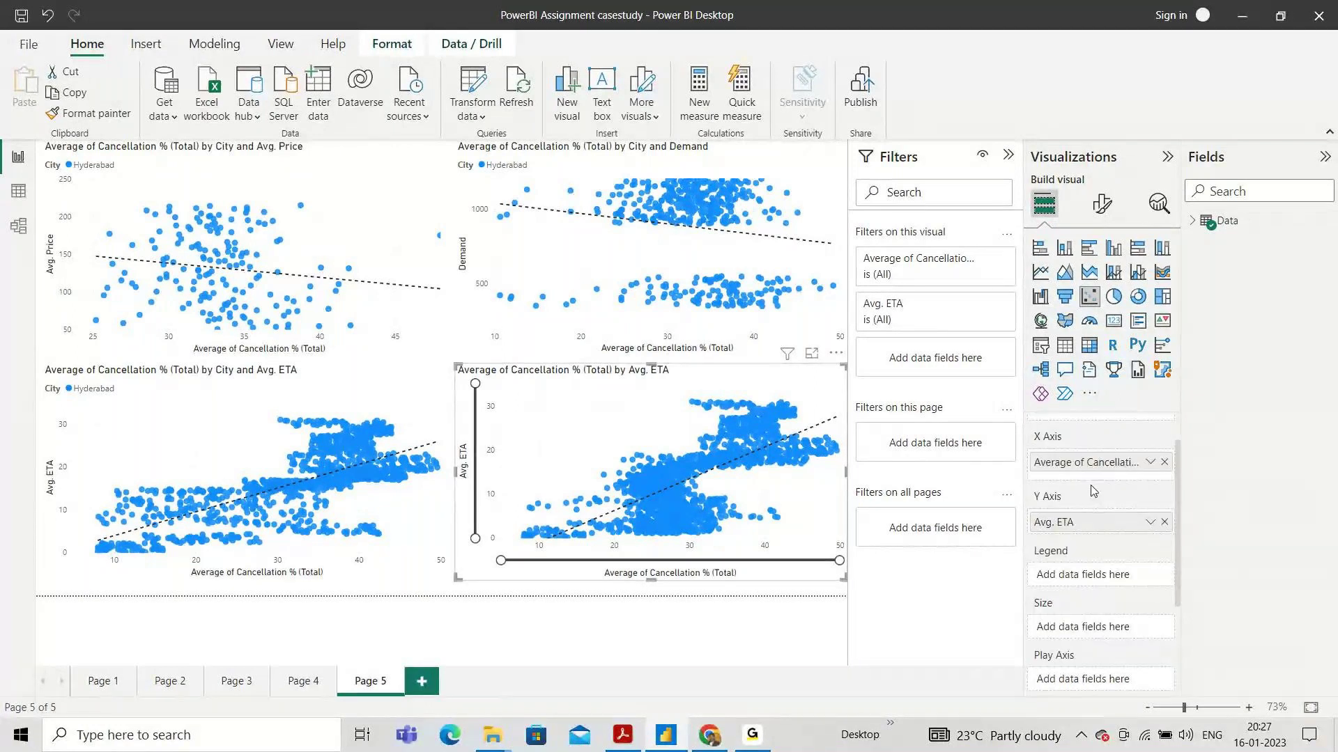
scroll(1093, 490, down, 1)
scroll(1093, 490, down, 1)
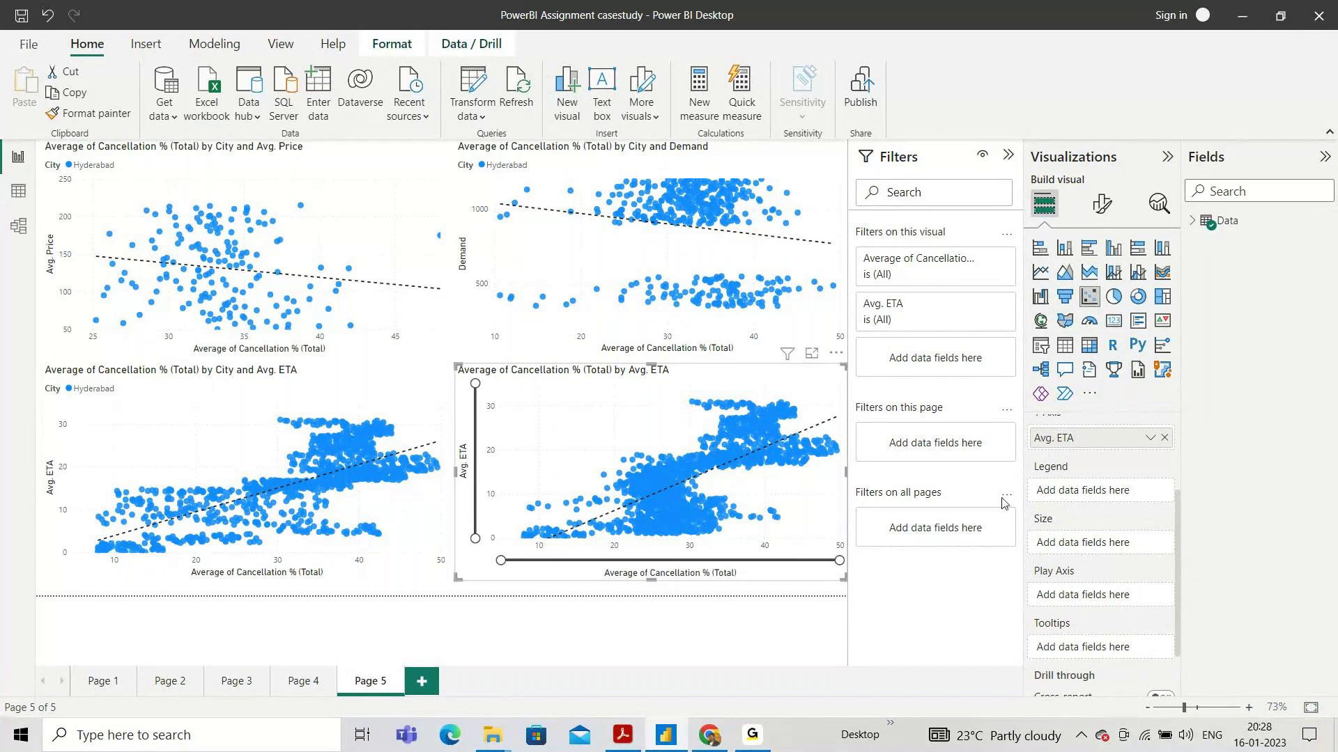
scroll(1066, 553, down, 2)
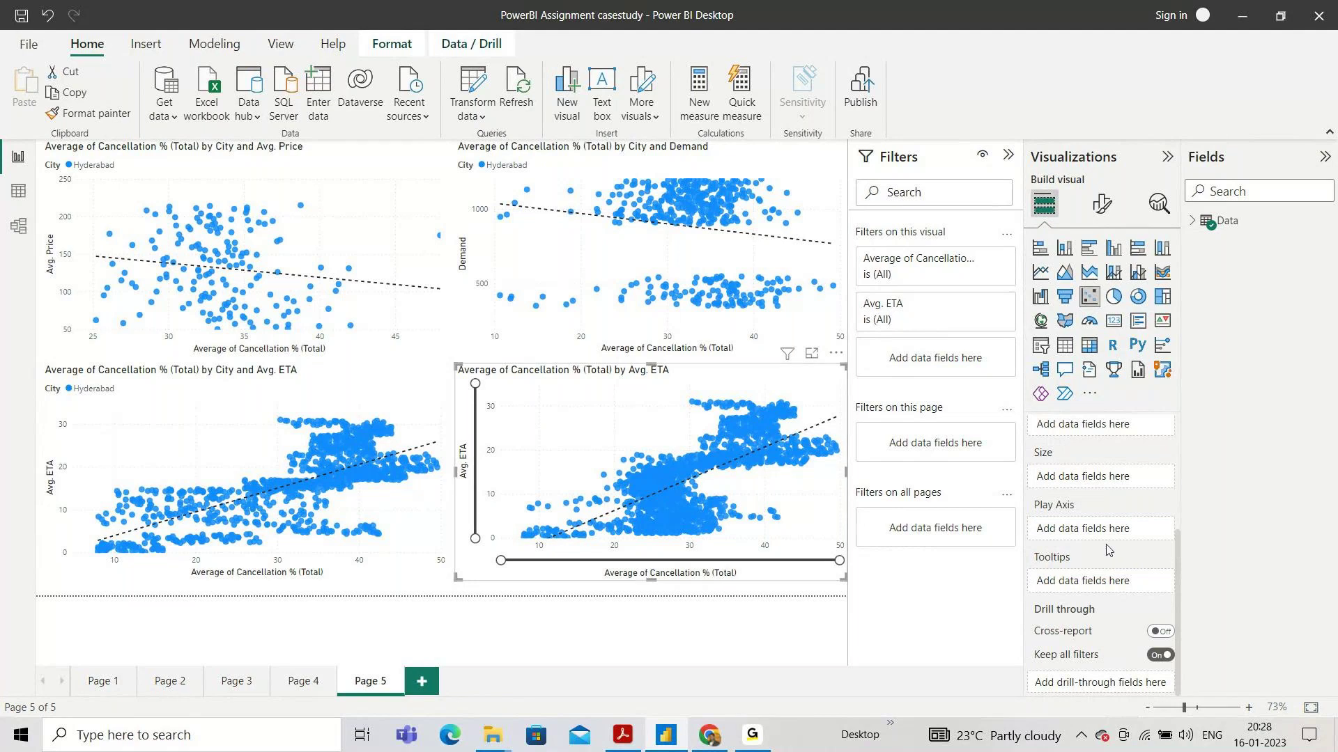
scroll(1106, 550, up, 3)
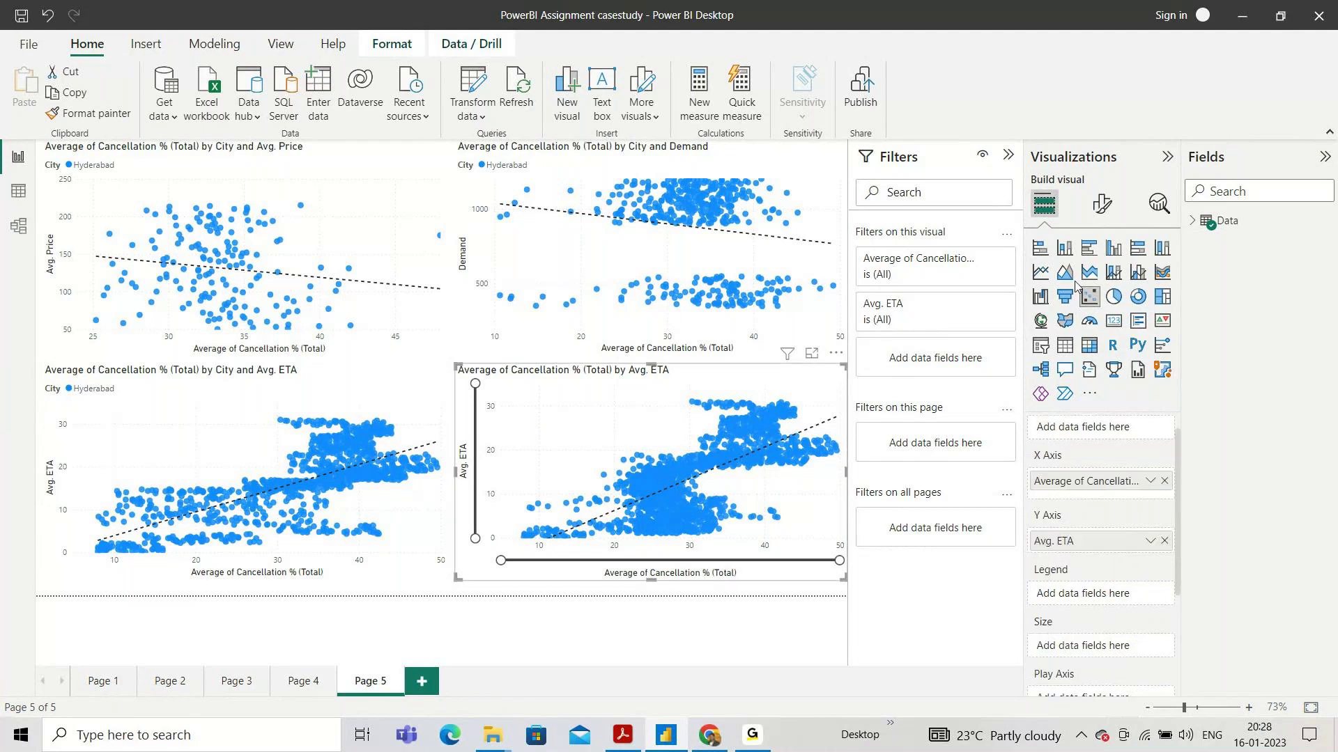
click(1206, 221)
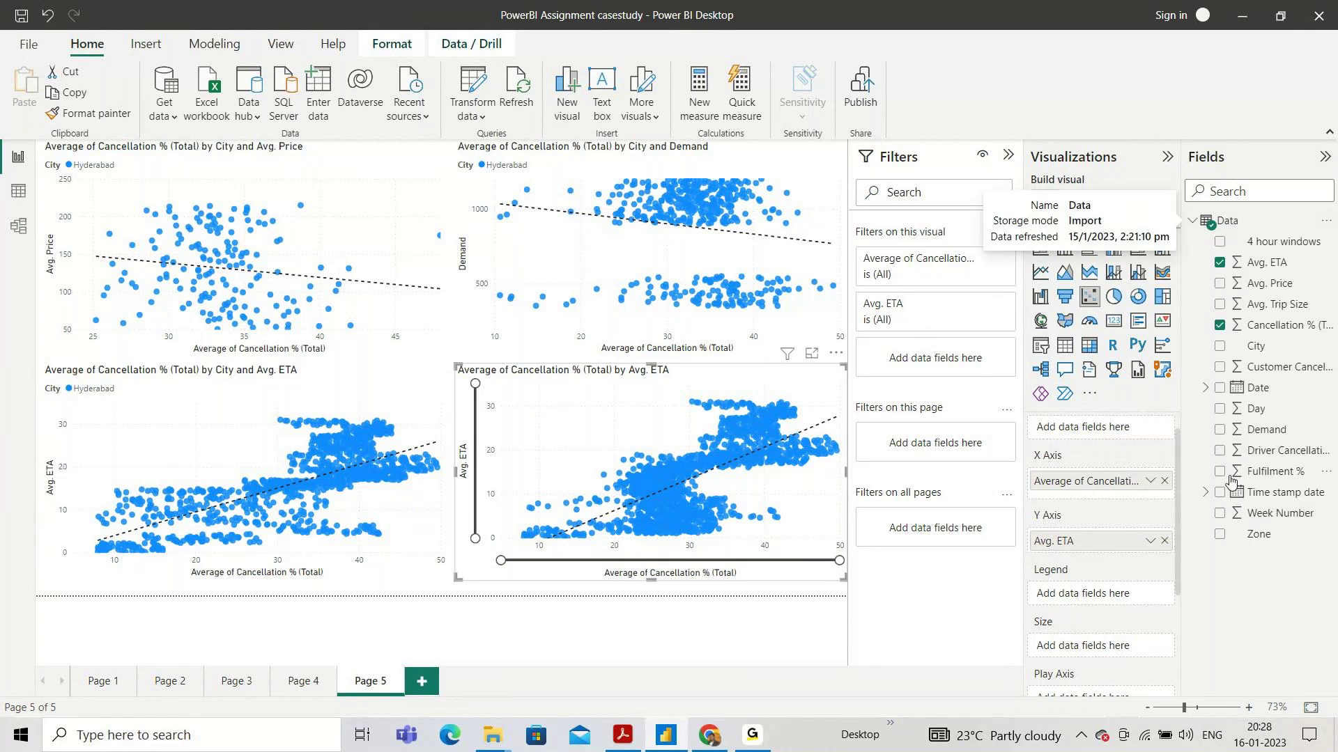
click(1220, 346)
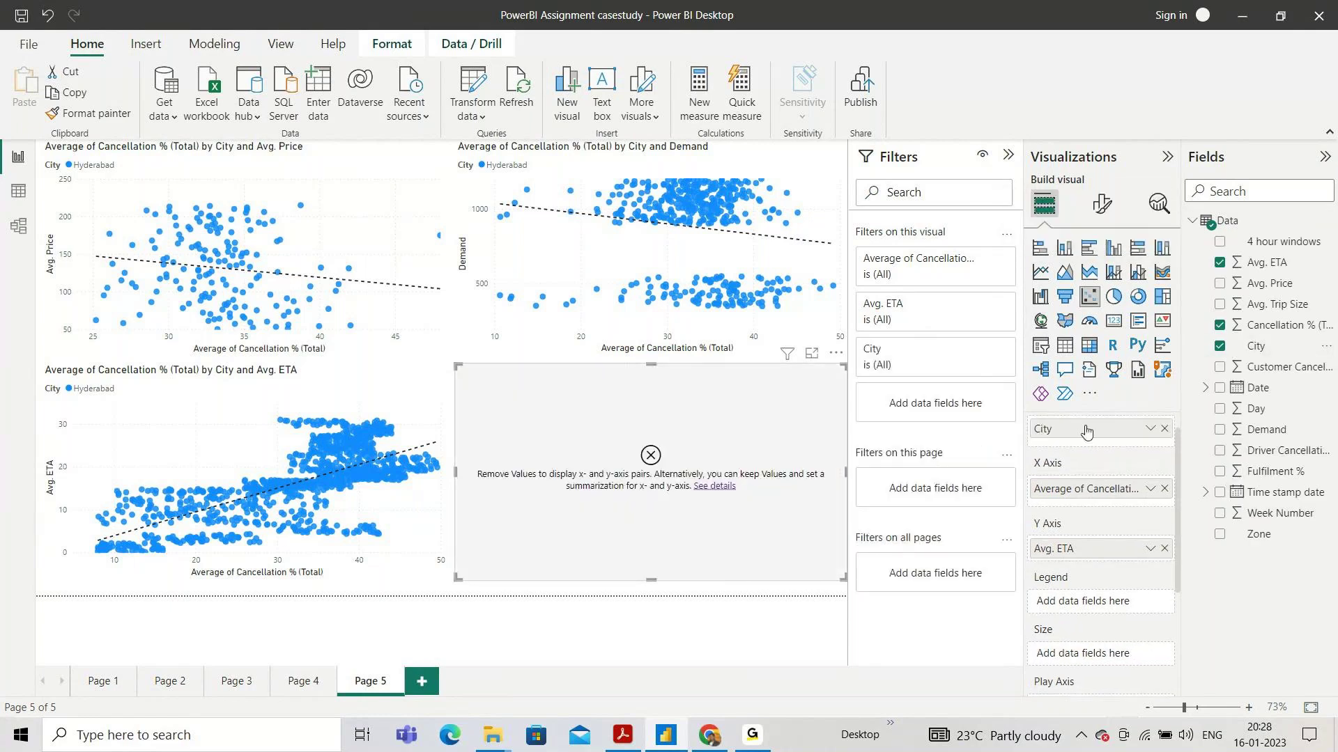
drag(1085, 431, 1076, 655)
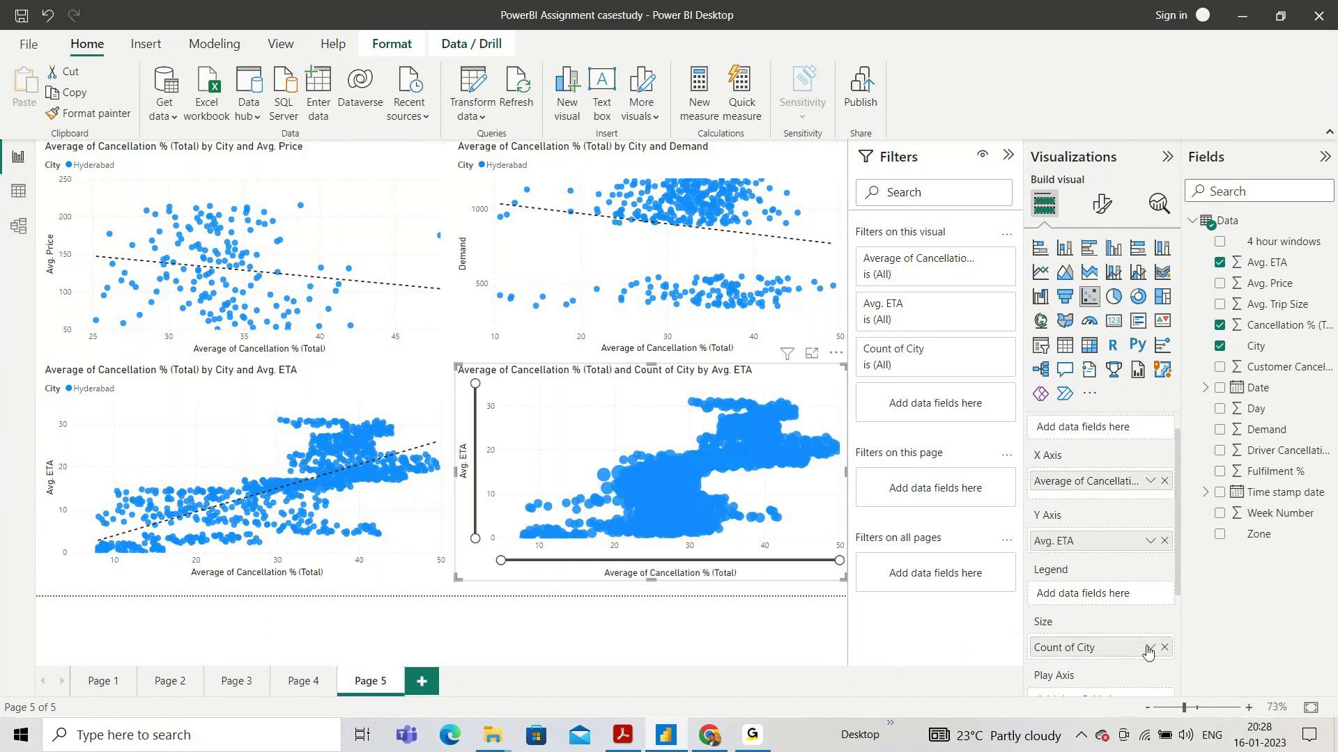
mouse_move(1148, 651)
mouse_down()
mouse_move(1106, 626)
mouse_move(1146, 627)
mouse_up()
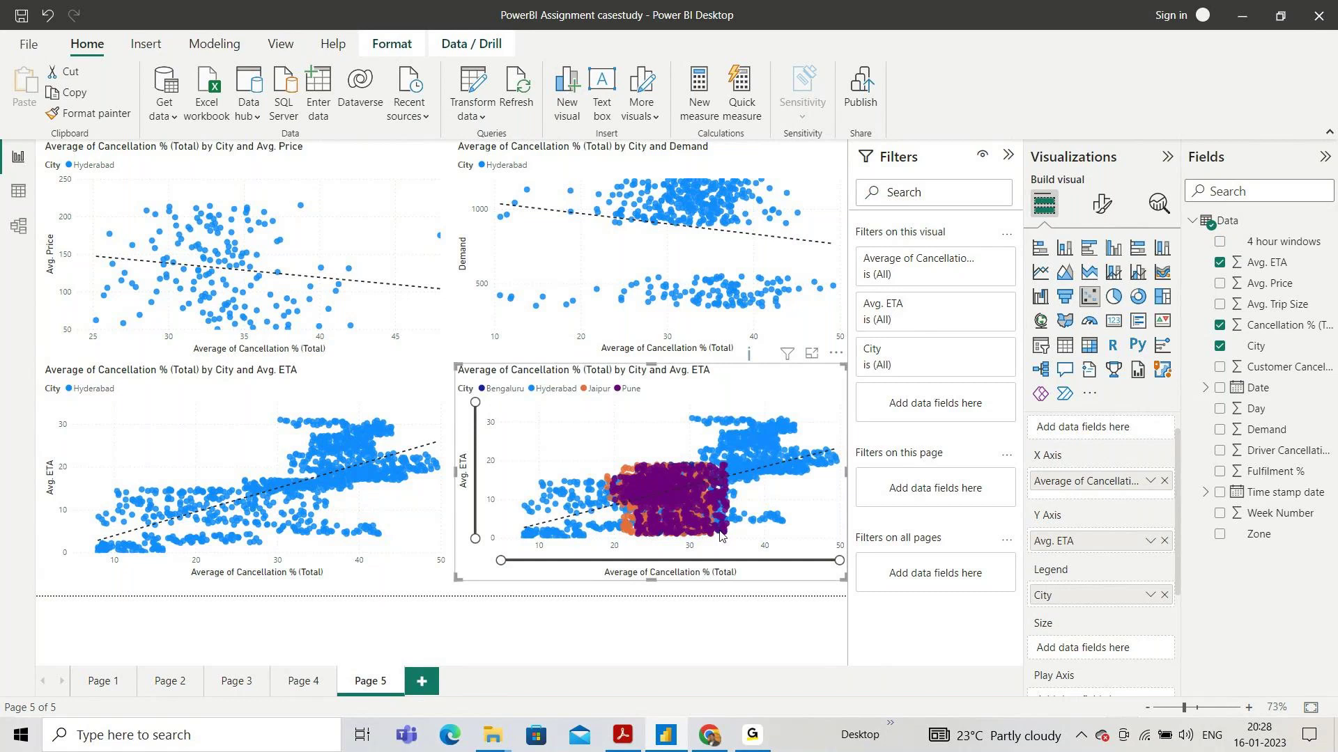
- Compare Hyderabad's points with the other cities' clusters in the Avg. ETA scatter chart, then switch to the GoTo meeting
mouse_move(594, 541)
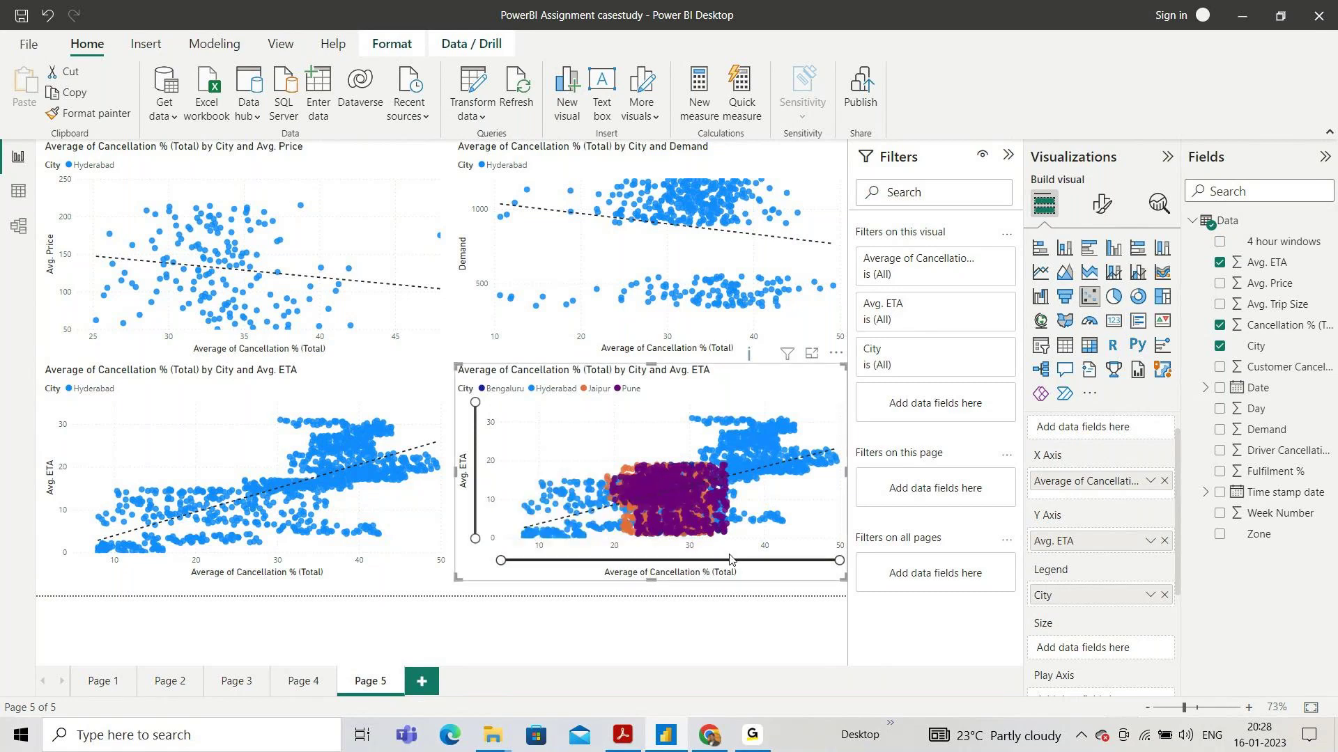
mouse_move(740, 441)
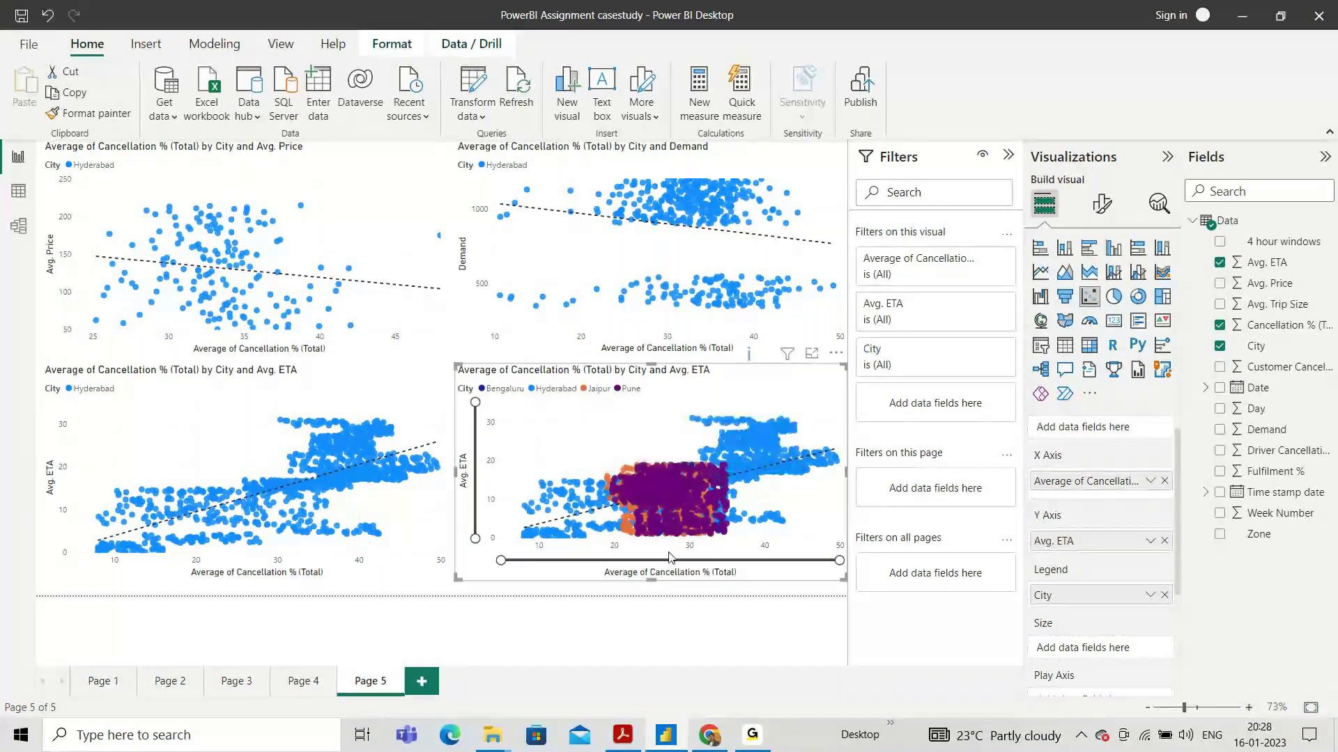
mouse_move(796, 471)
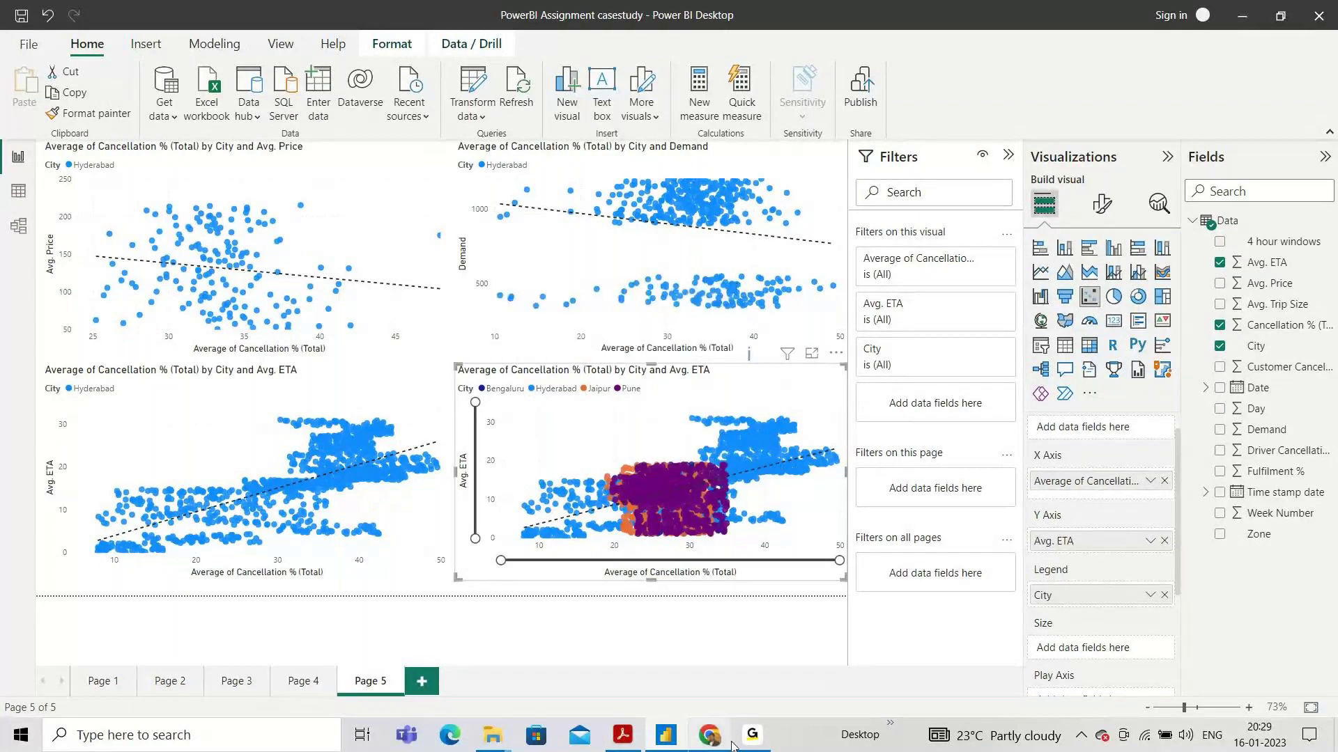
click(752, 735)
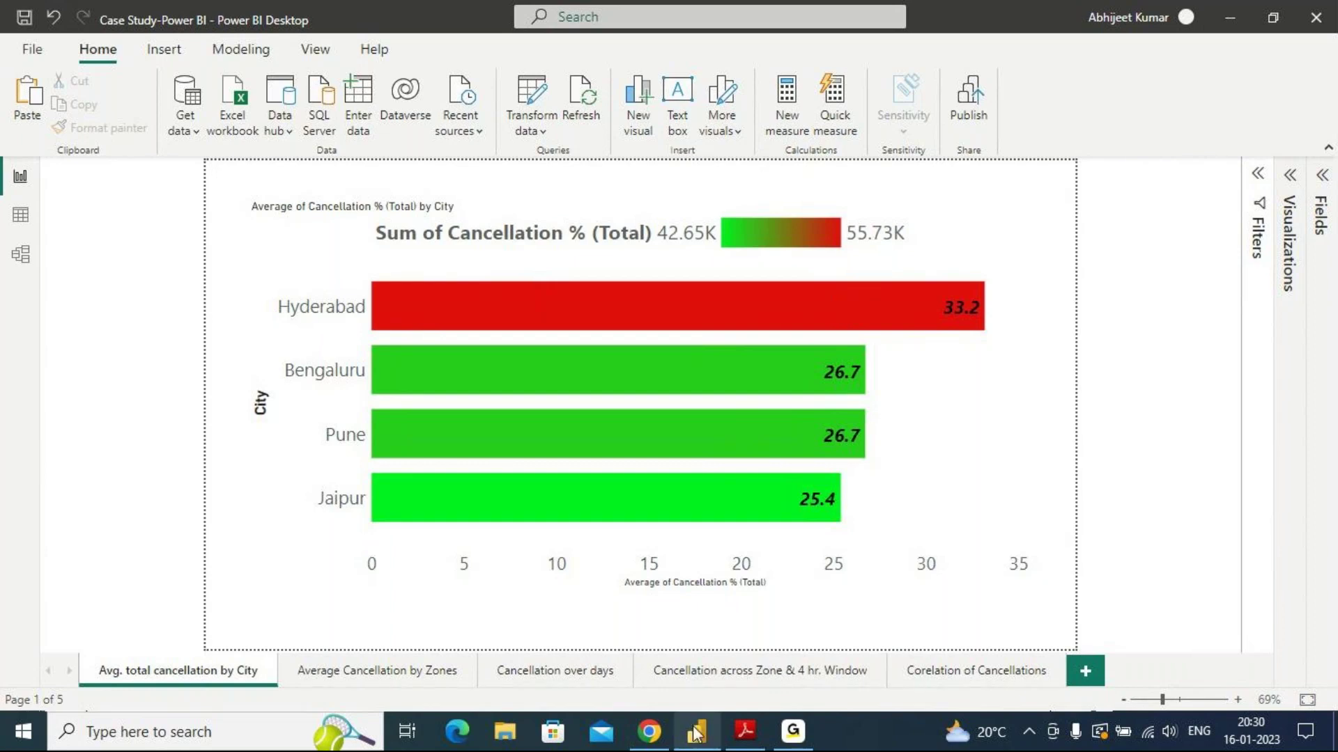
- Review the Case Study report's zone, daily, 4-hour window and correlation pages in Power BI, then return to the GoTo meeting
click(432, 673)
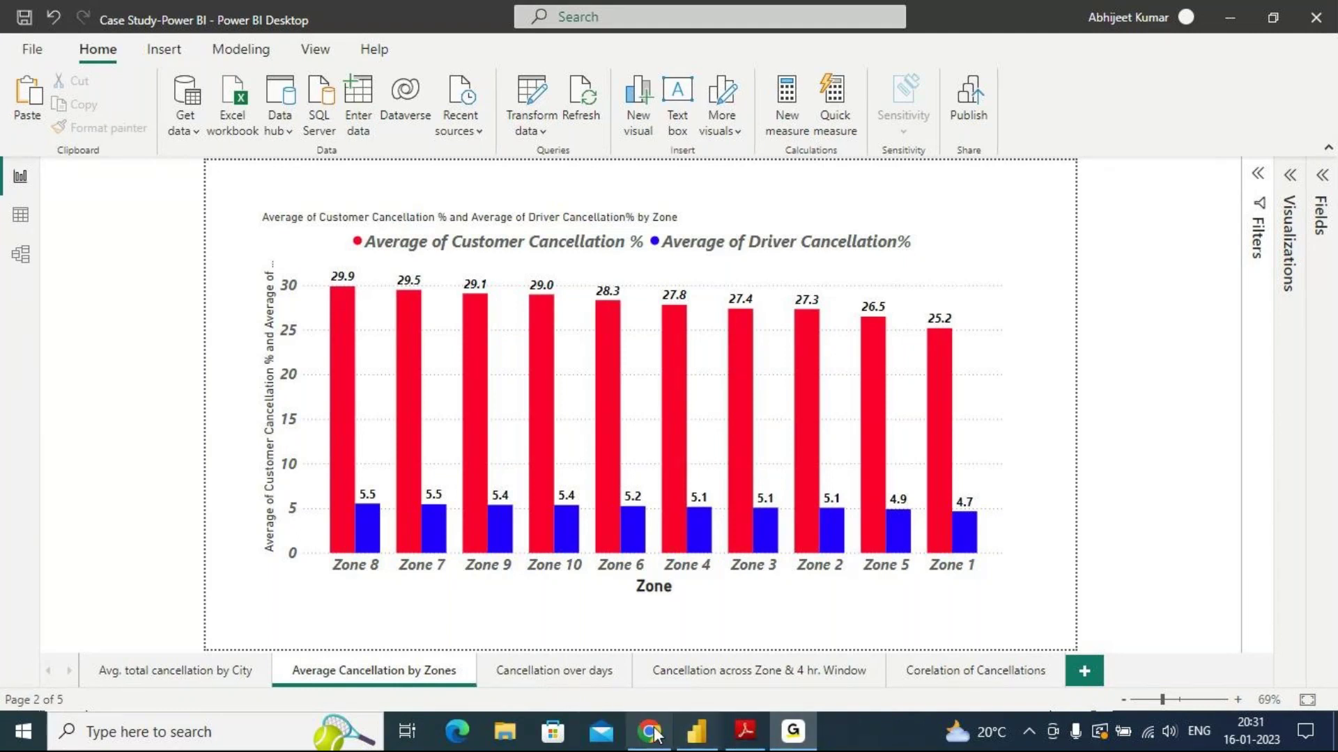
click(566, 670)
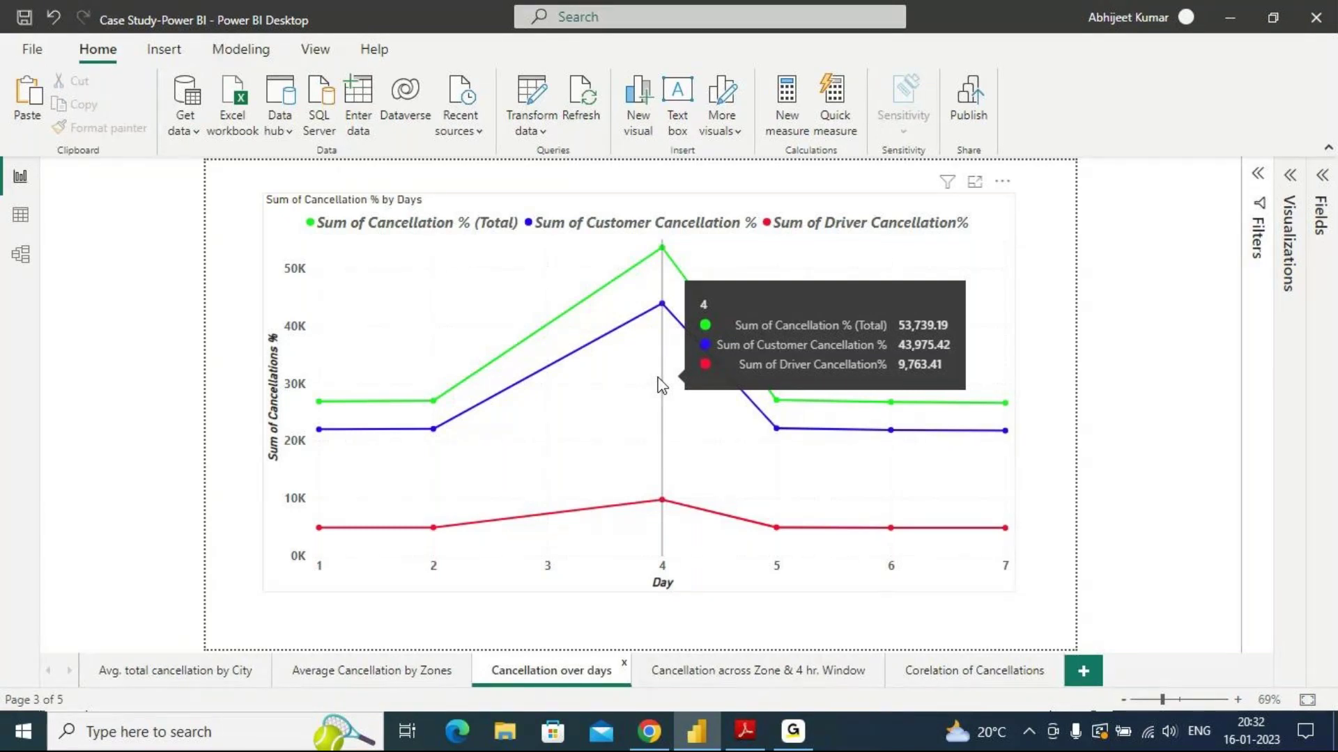
click(788, 673)
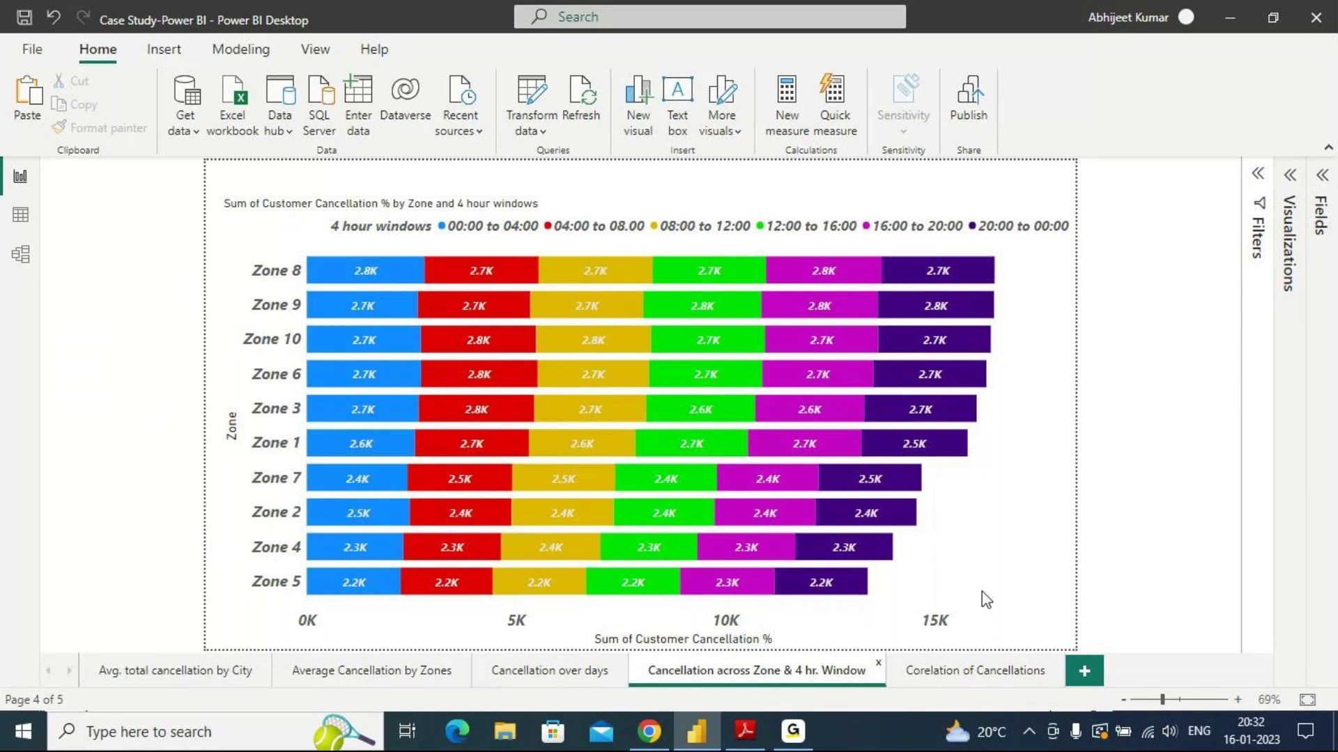
click(953, 672)
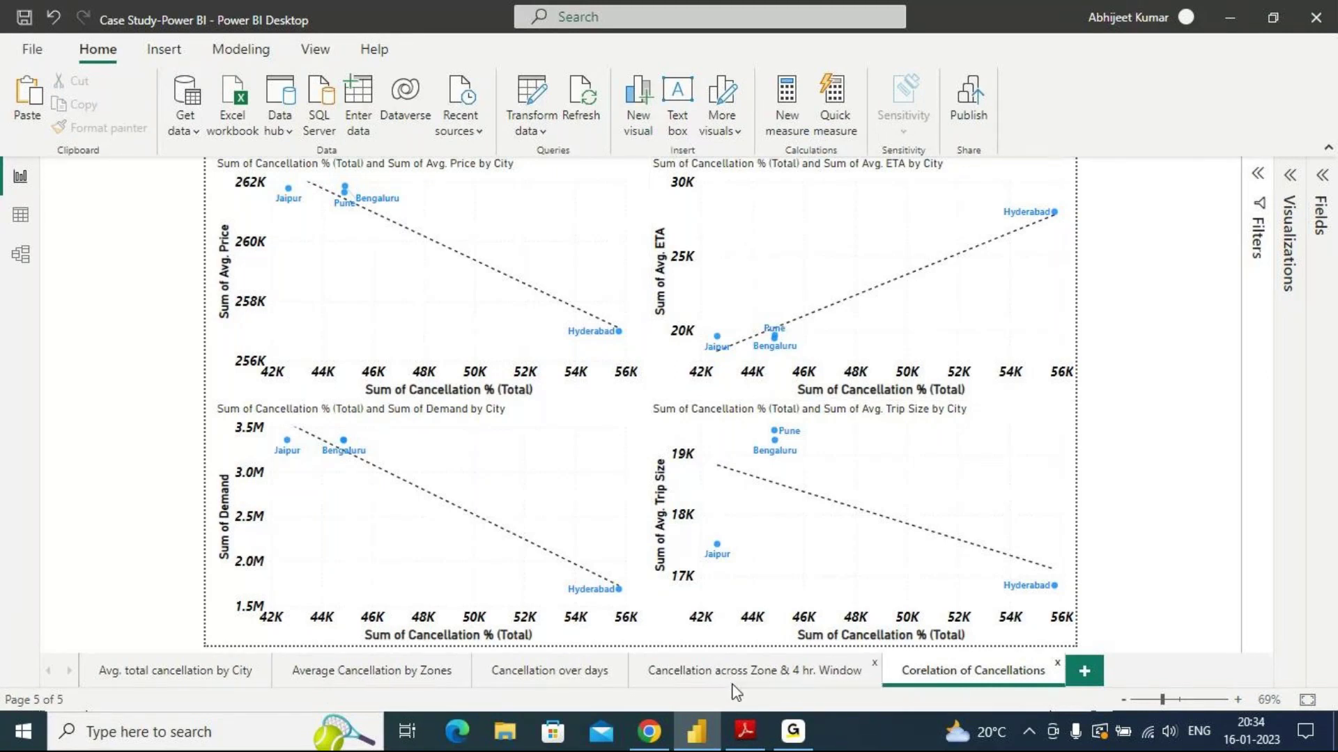
mouse_move(795, 739)
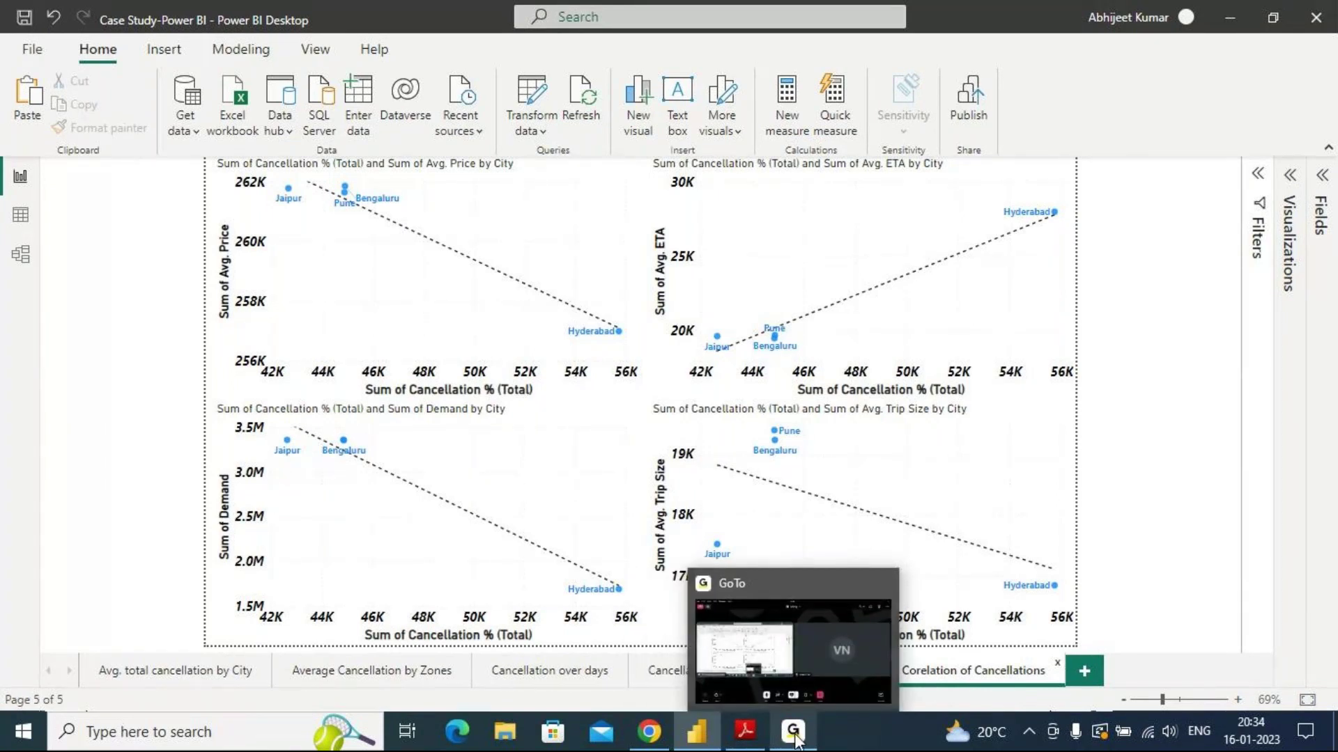
click(795, 738)
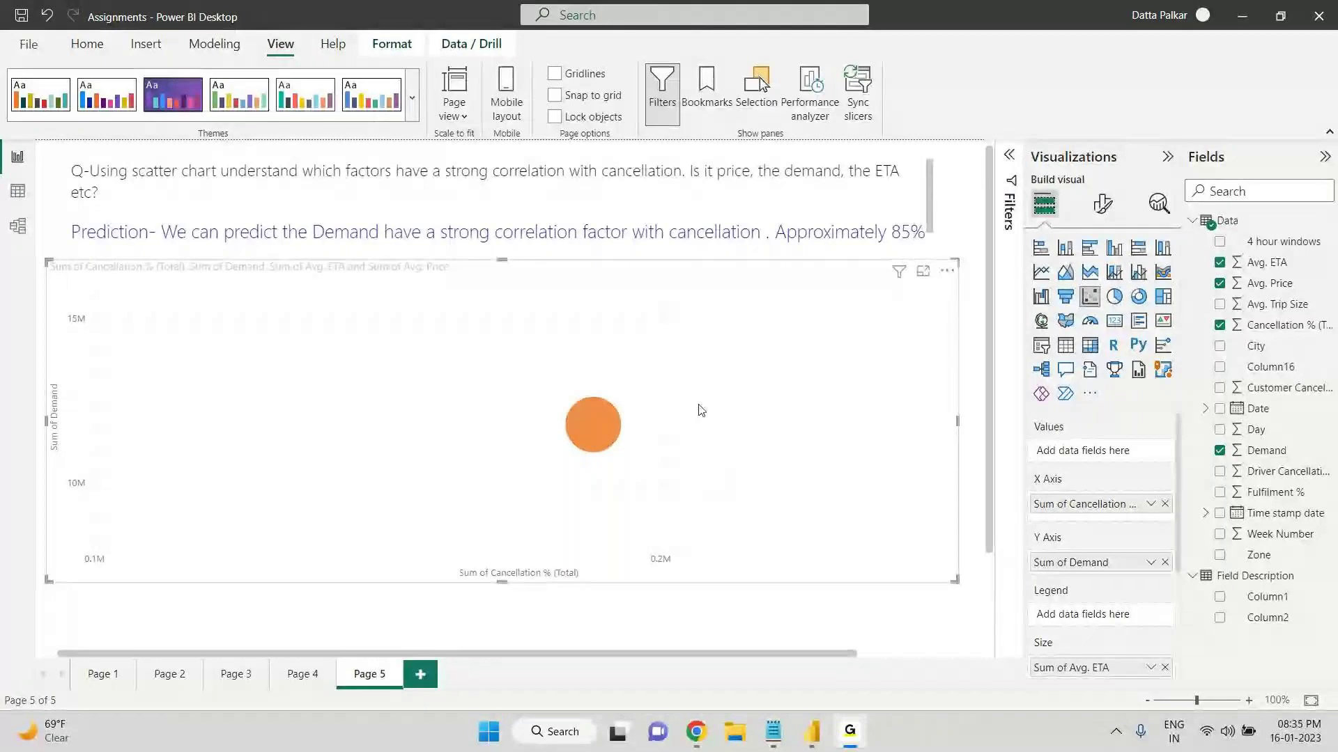
- View the city bar chart on Page 1 of the Assignments report and read the Problem Description in Google Drive
click(764, 693)
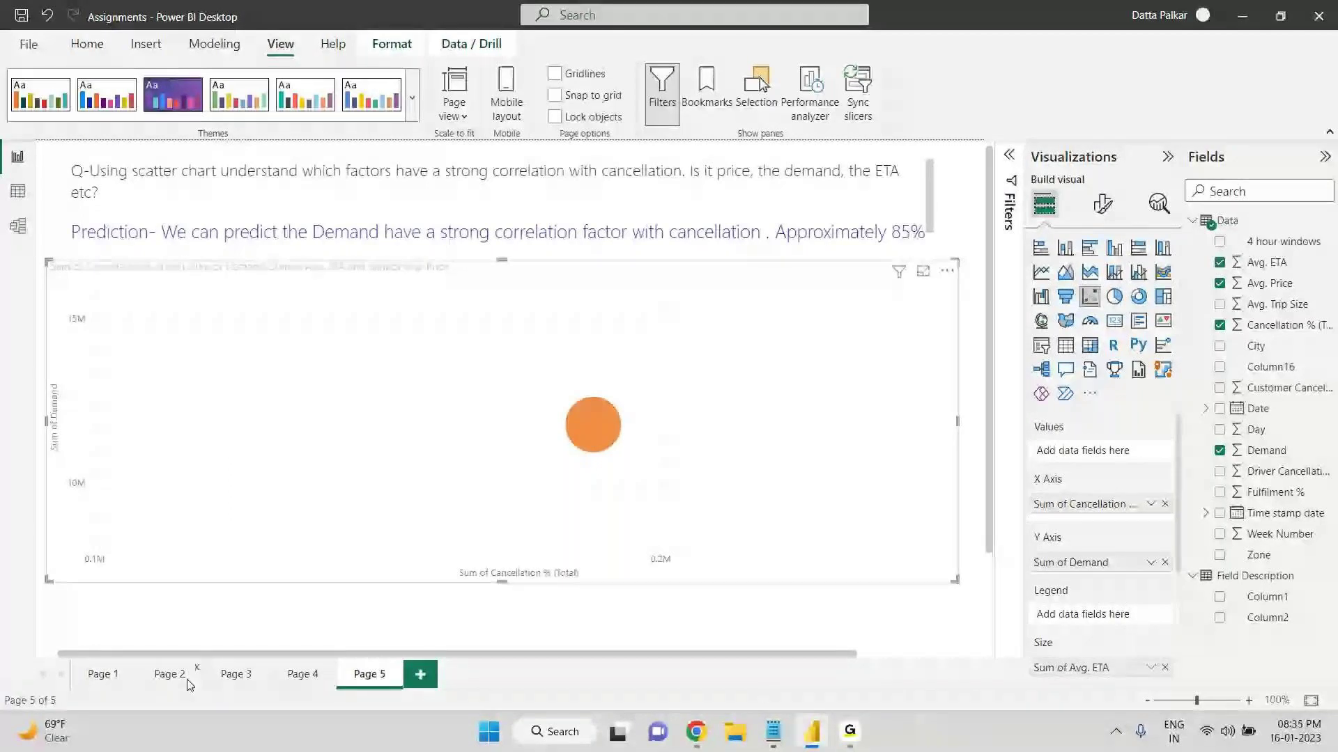
click(103, 675)
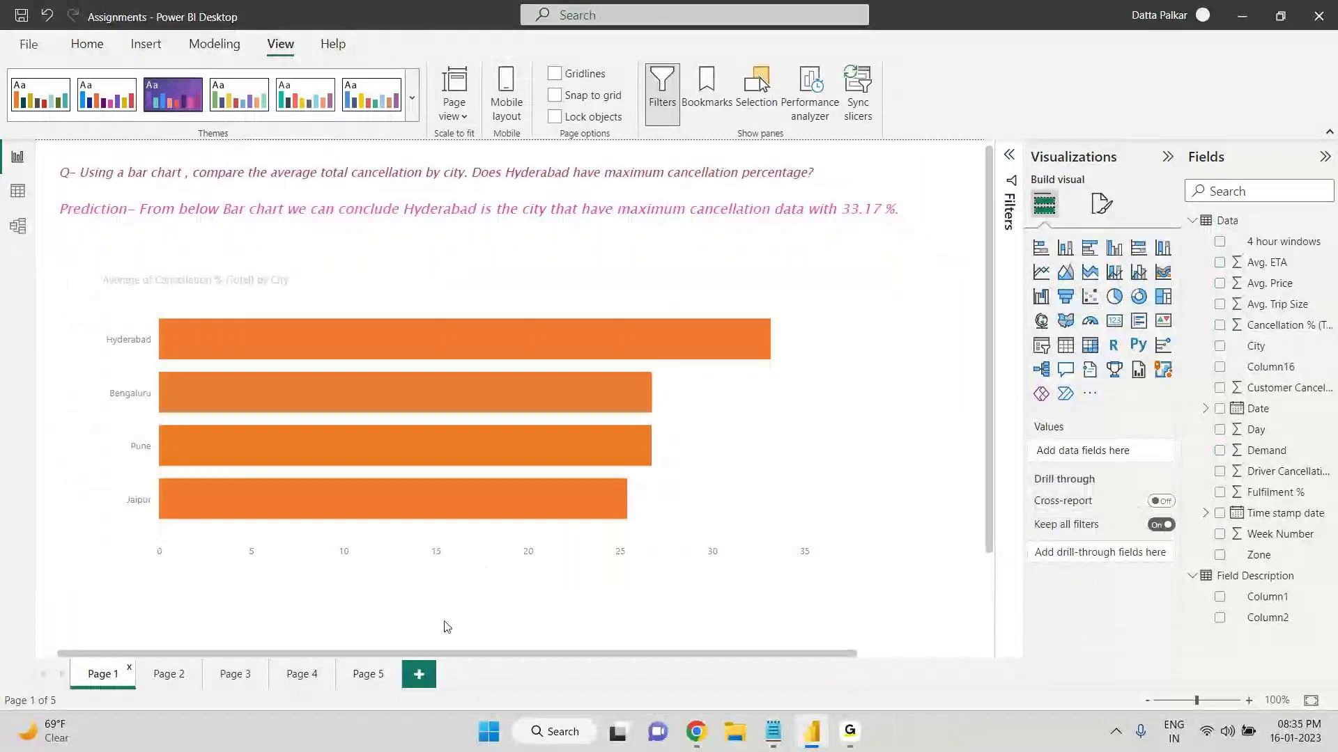
key(alt+Tab)
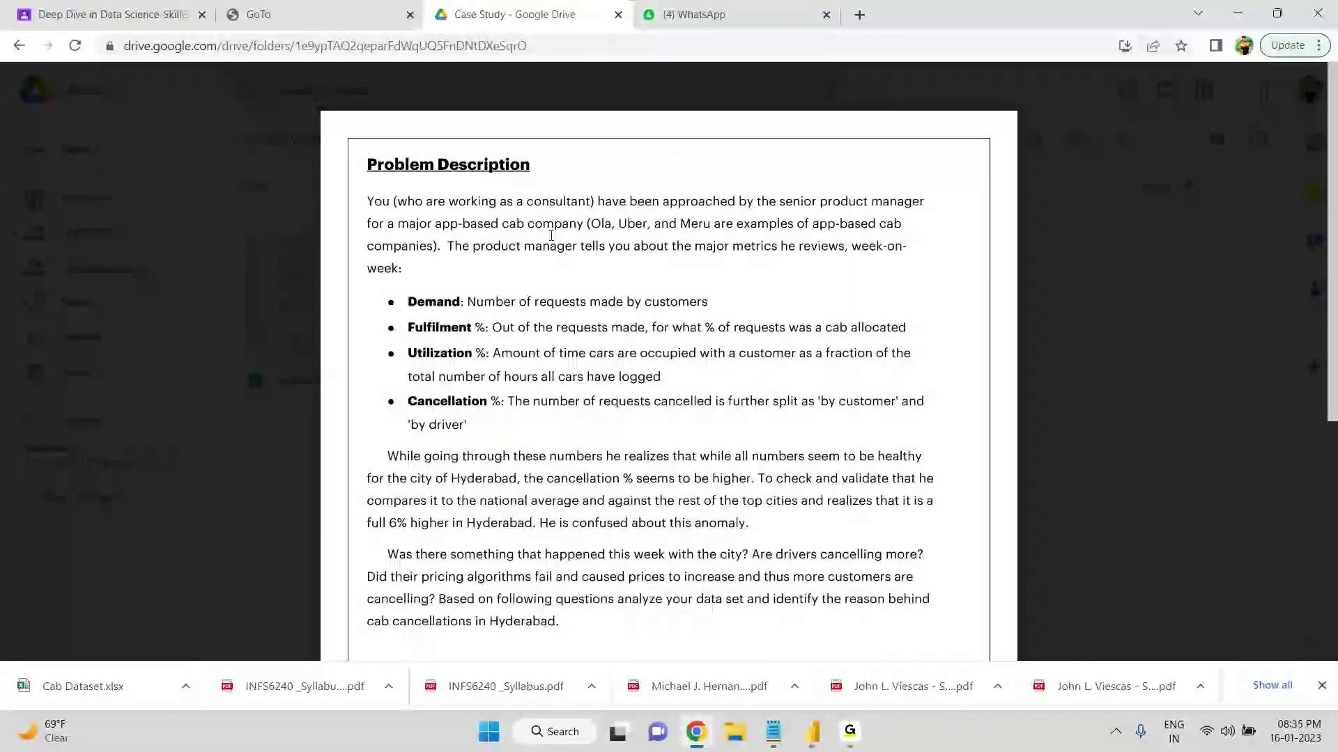
scroll(551, 236, down, 1)
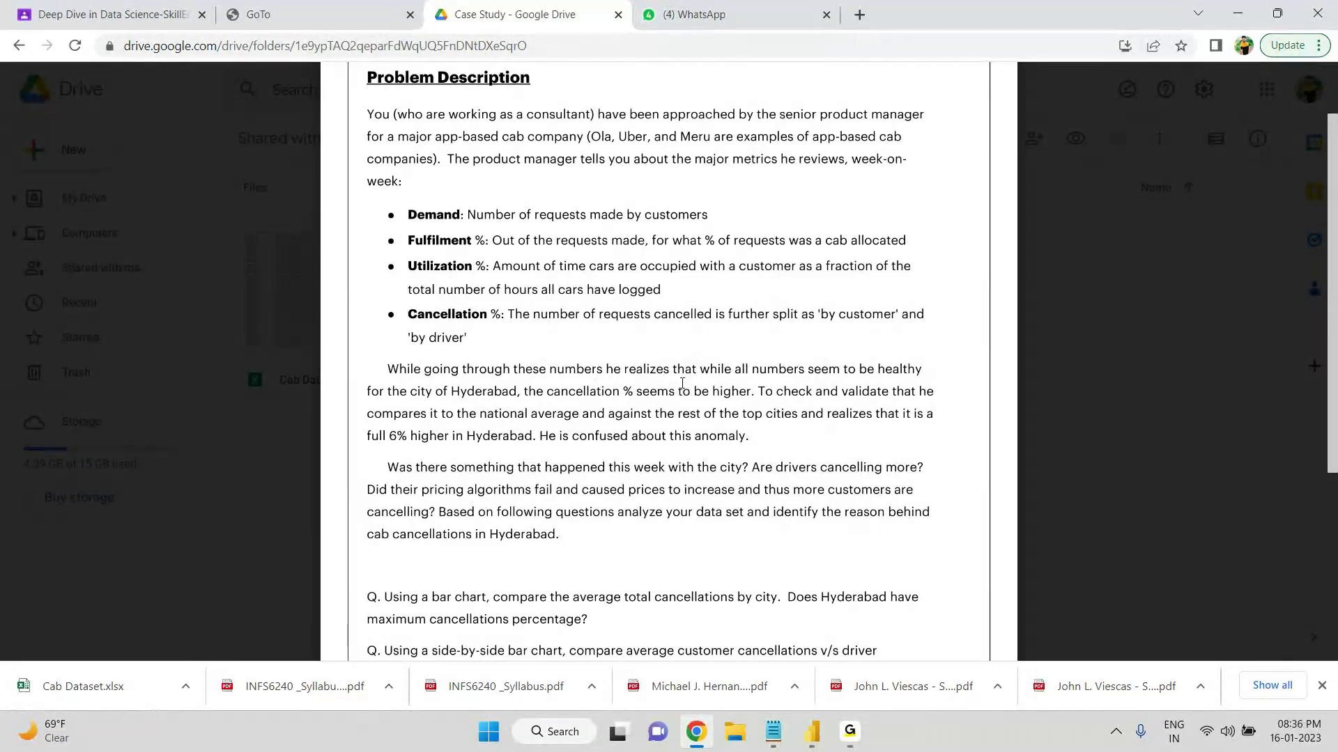
- Read the remaining Problem Description questions, then switch to Power BI and compare the cities' average cancellations in the Page 1 bar chart
scroll(673, 382, down, 1)
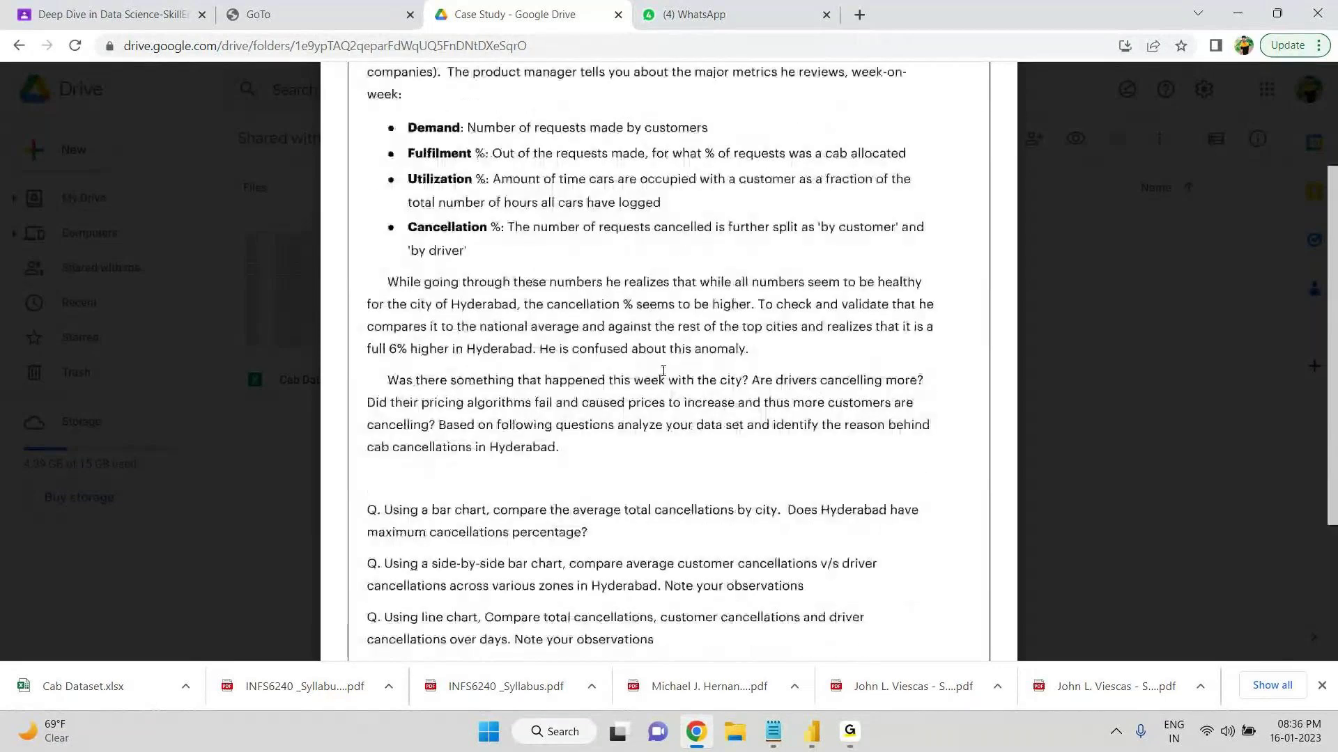
scroll(663, 371, down, 1)
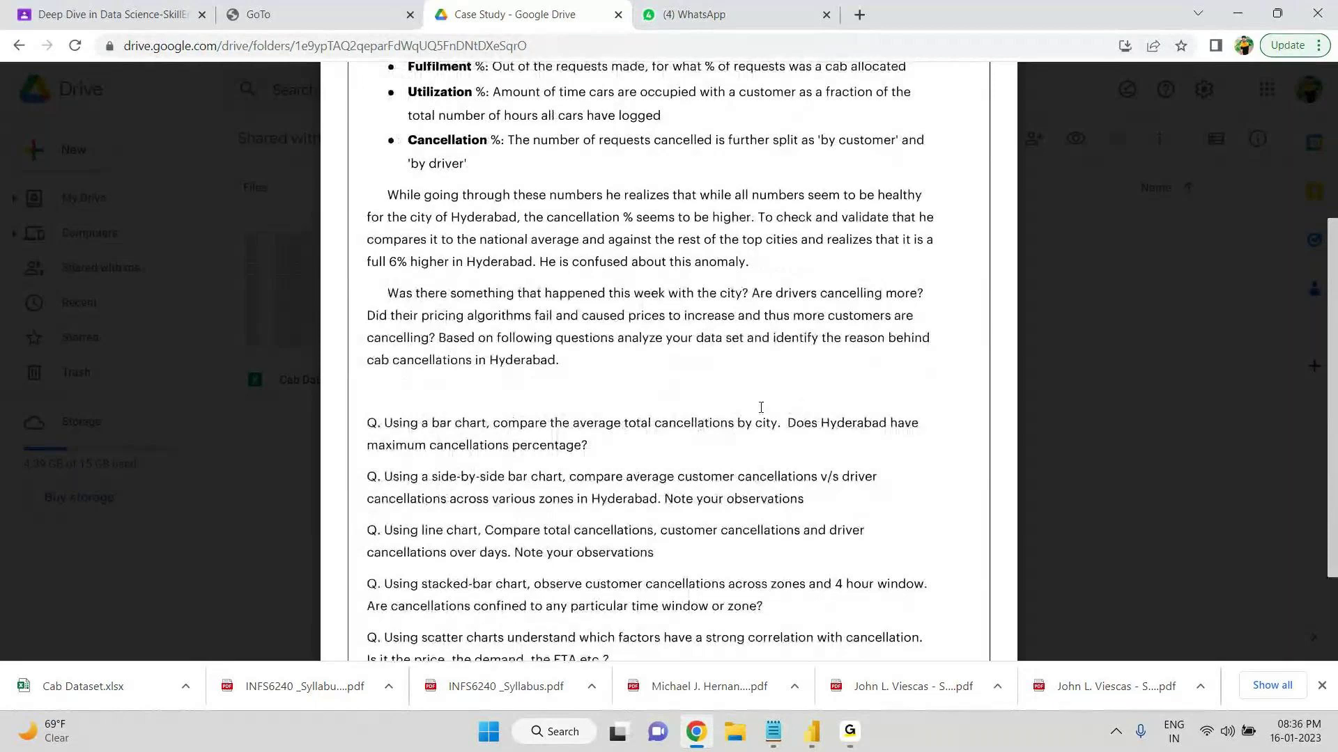
click(810, 731)
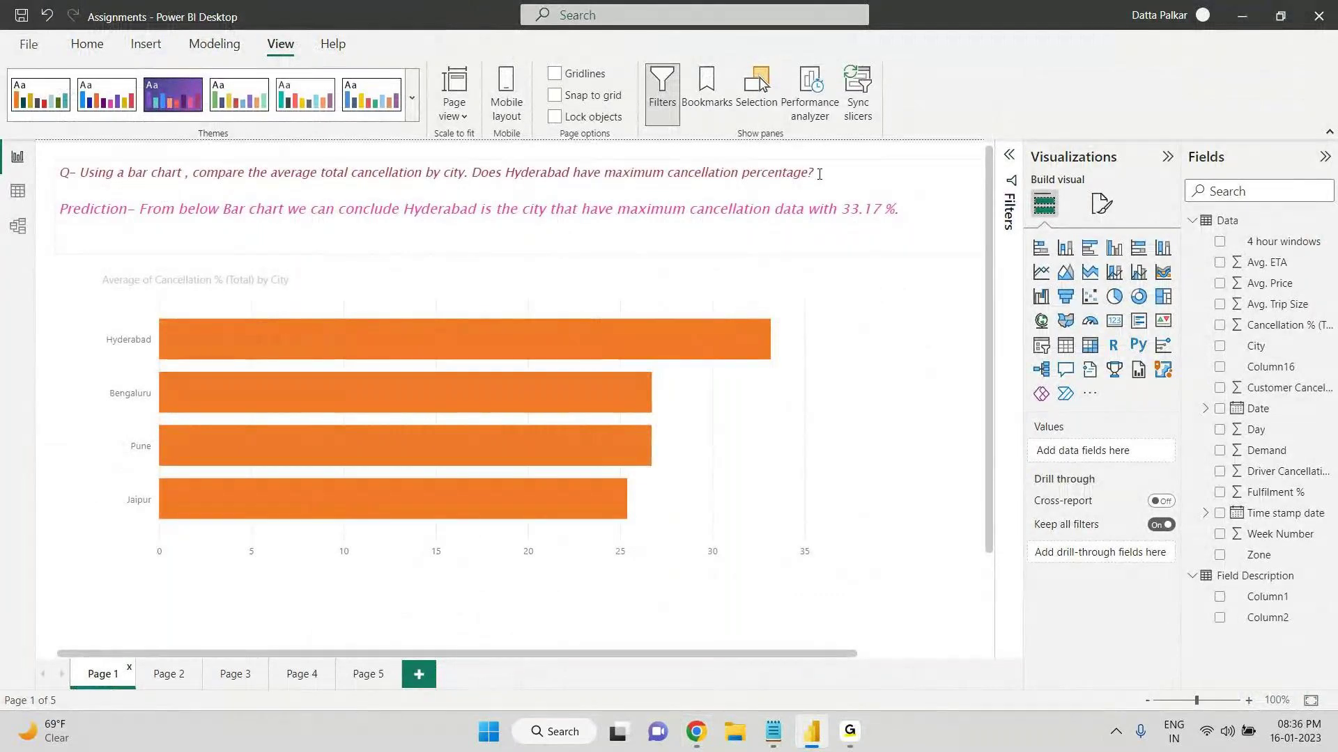
click(569, 335)
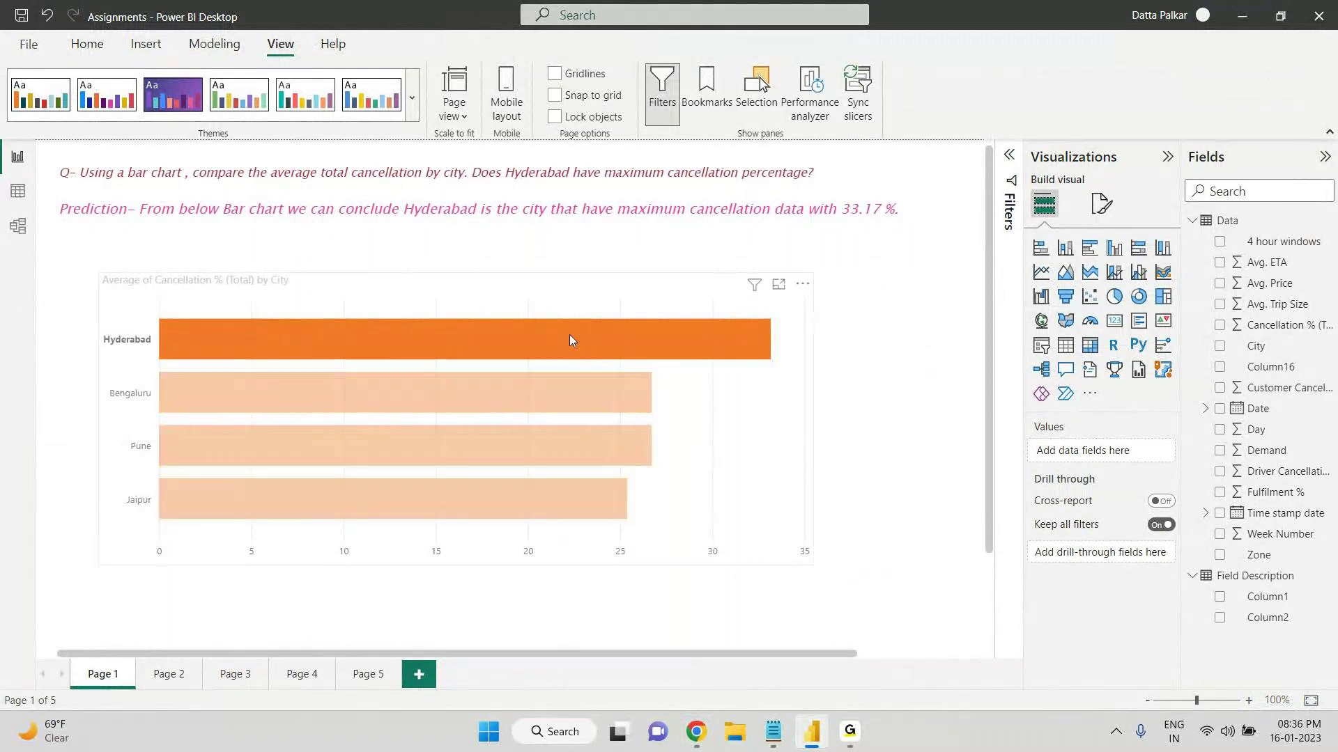
click(570, 338)
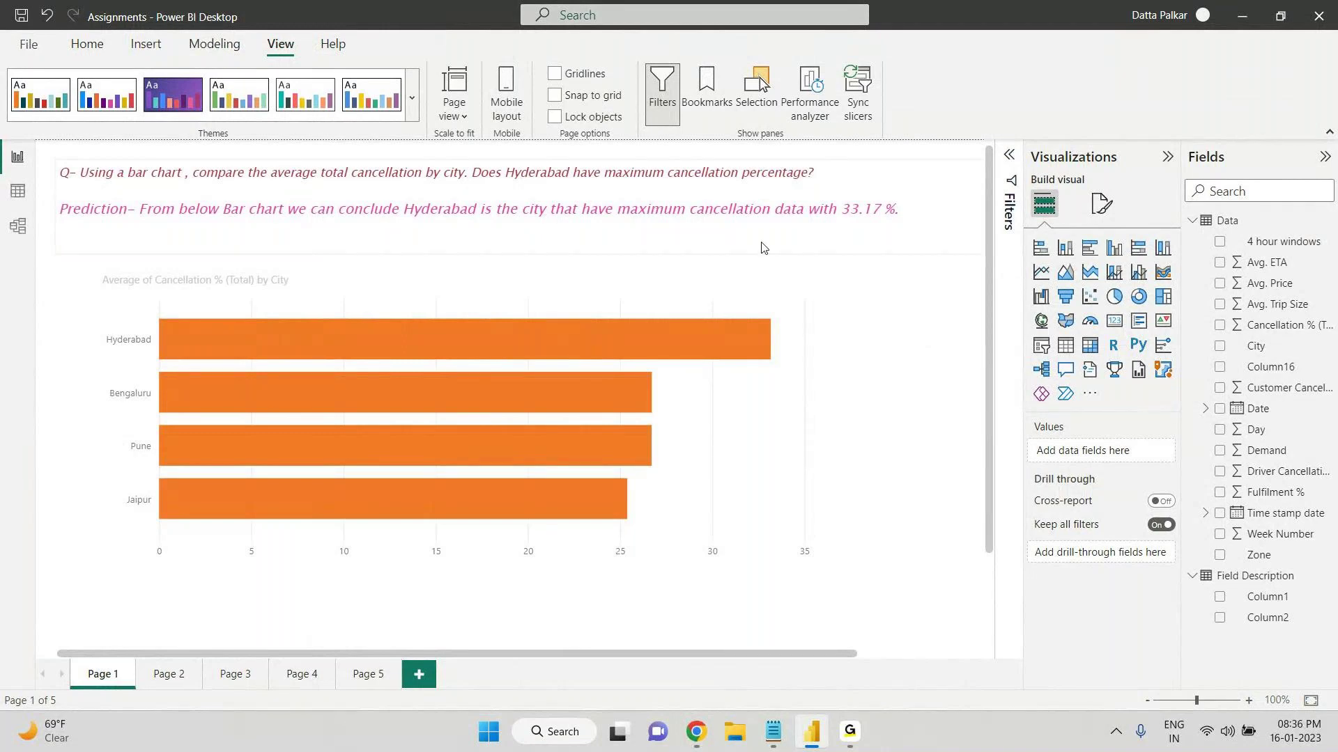
mouse_move(744, 332)
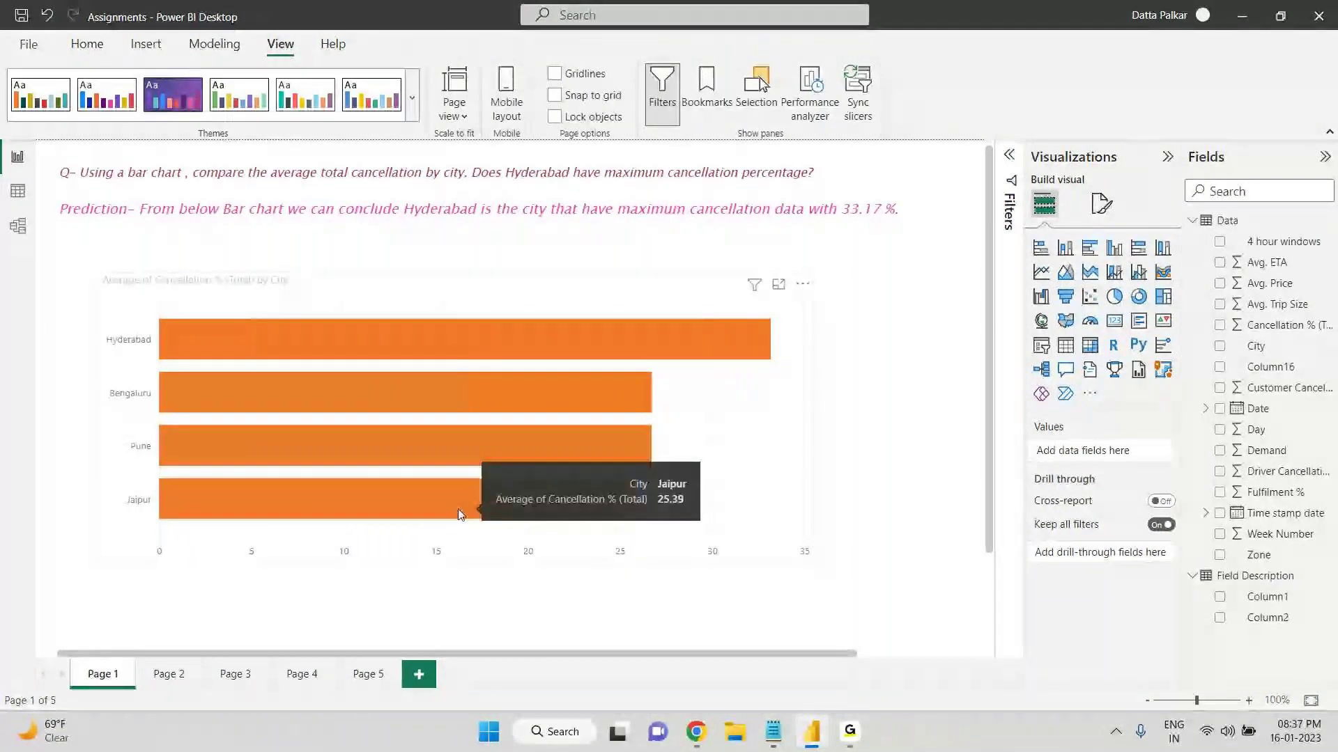
- Examine Page 2's side-by-side bar charts of average customer and driver cancellations across Hyderabad's zones
click(163, 676)
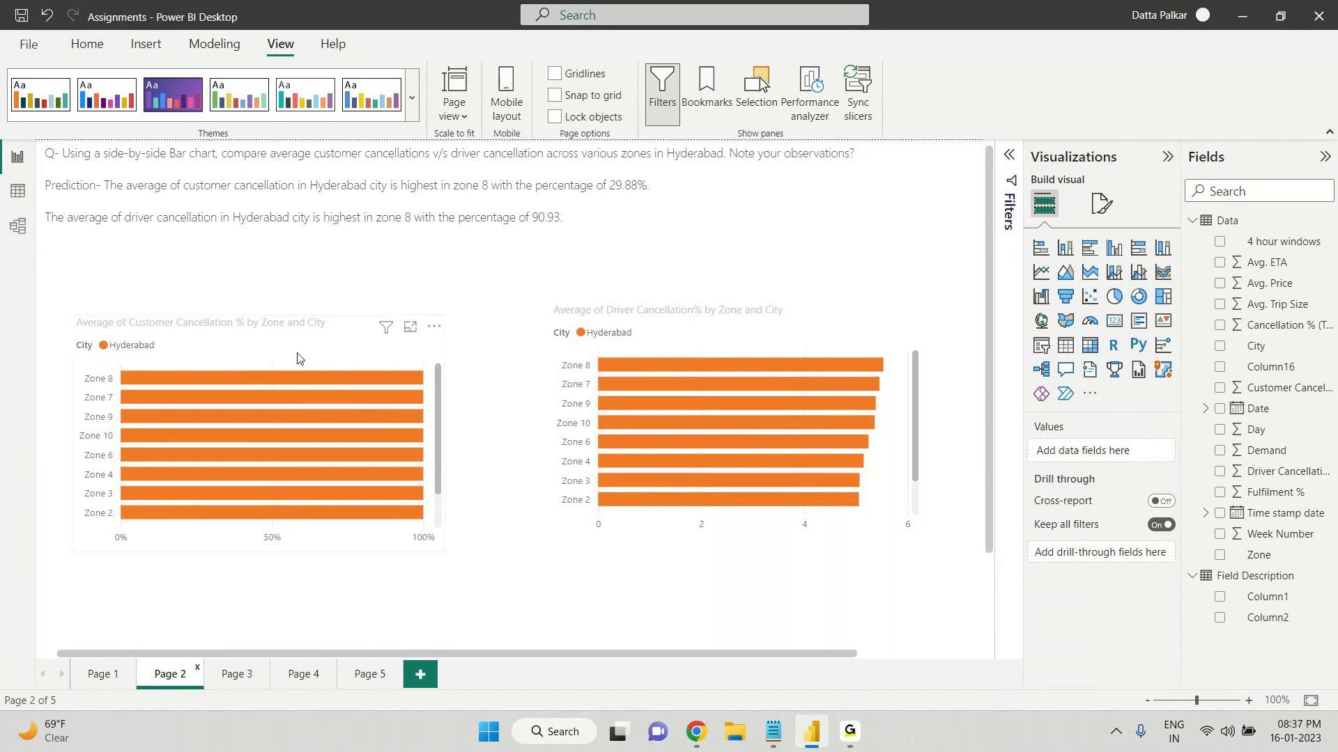
mouse_move(304, 379)
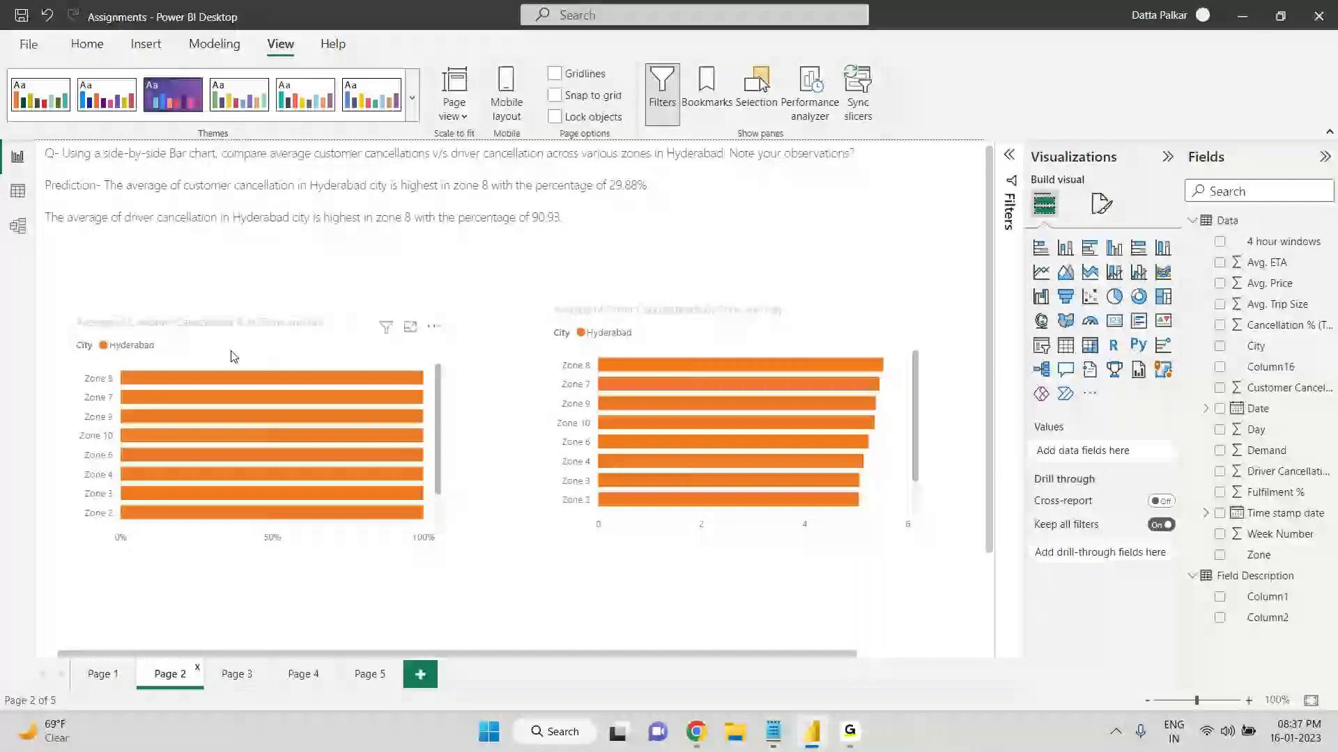
mouse_move(241, 381)
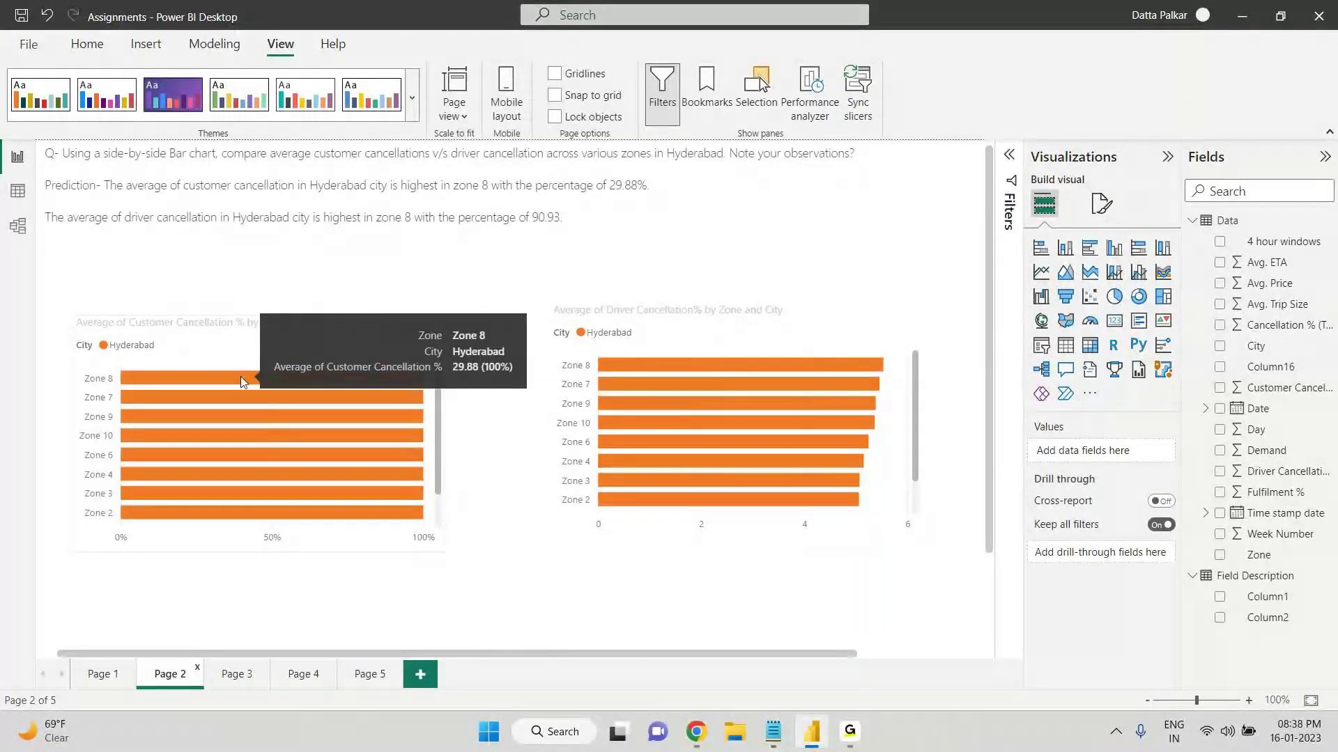
- Inspect the daily driver, customer and total cancellation values in the Page 3 line chart
click(237, 674)
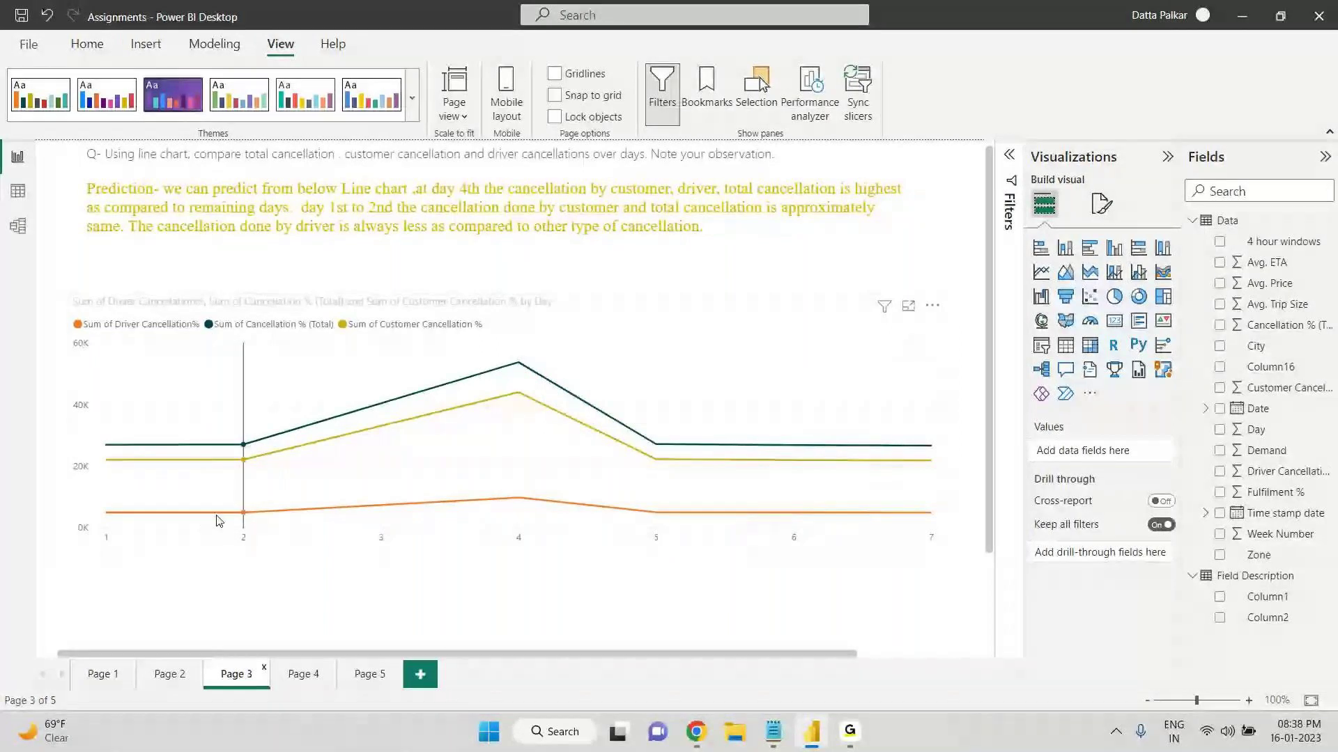
mouse_move(221, 519)
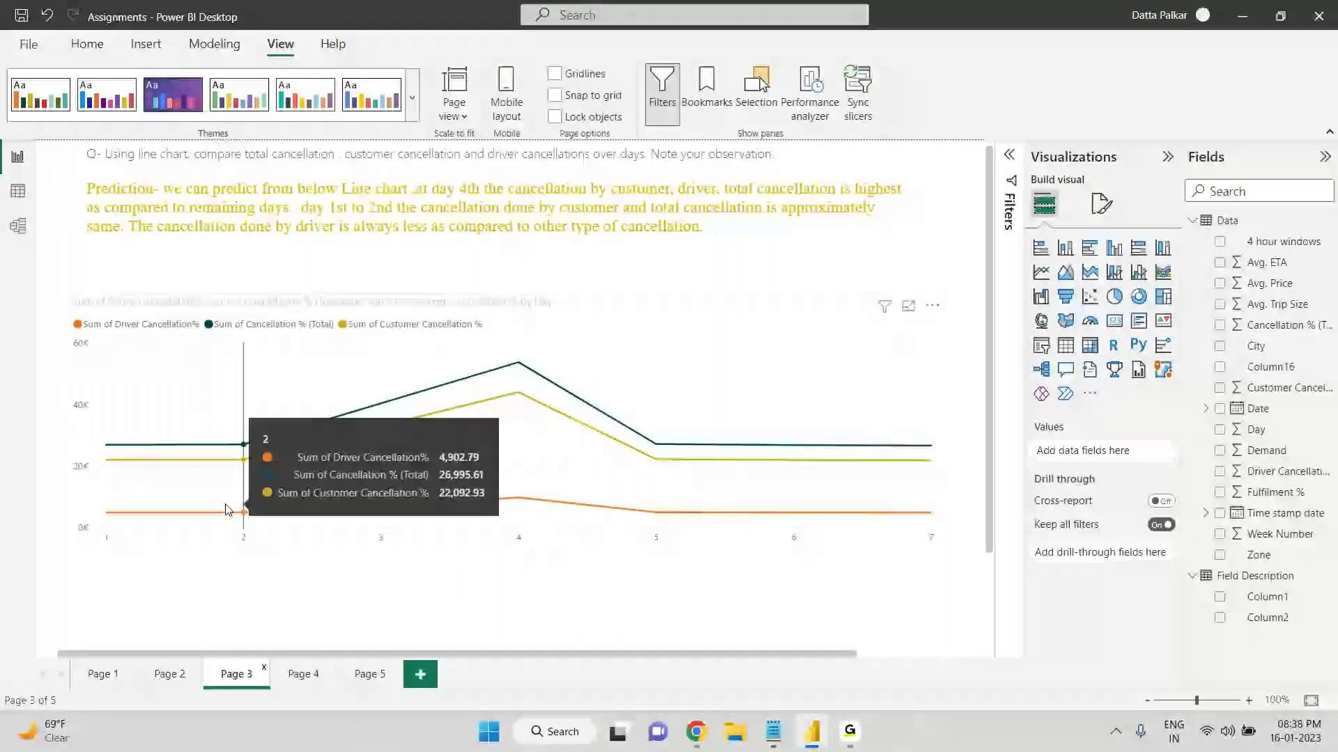
mouse_move(145, 511)
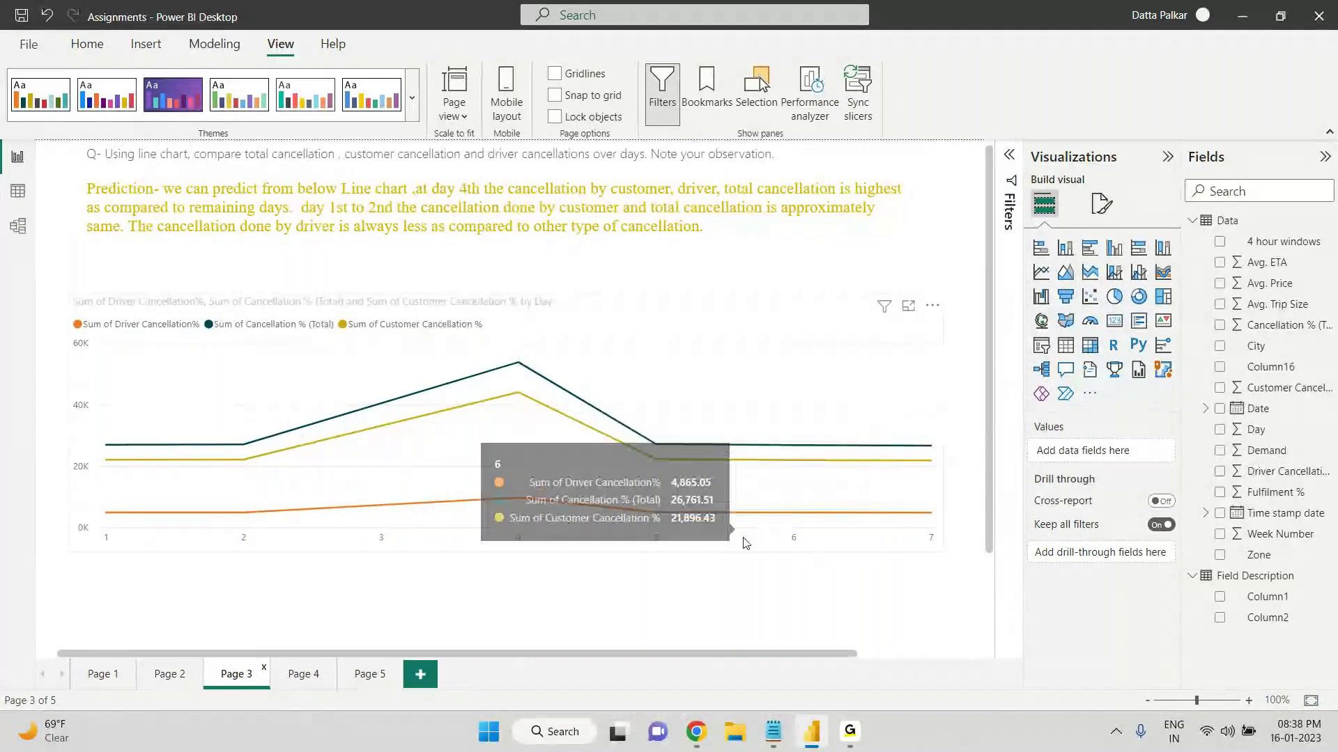
mouse_move(670, 522)
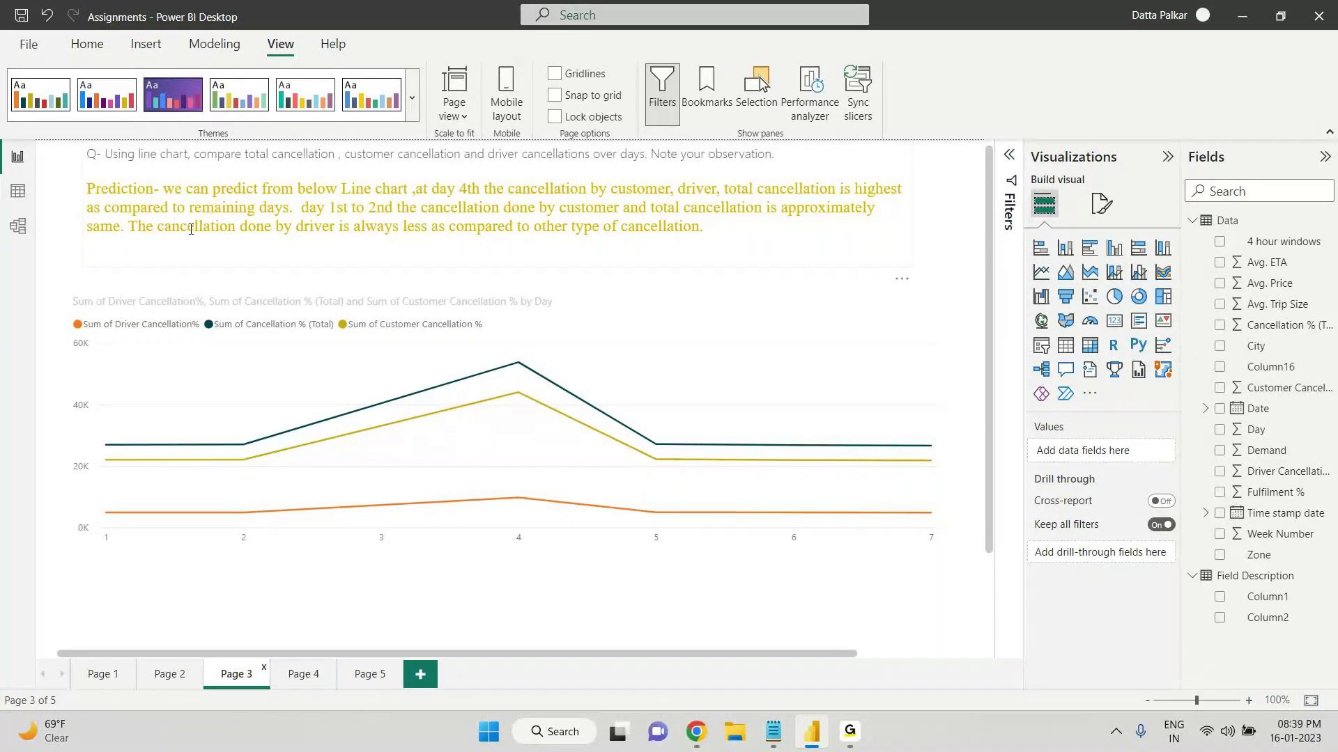
- Review Page 4's highest-zone list per 4-hour window against the stacked bar chart of customer cancellations by zone
click(317, 677)
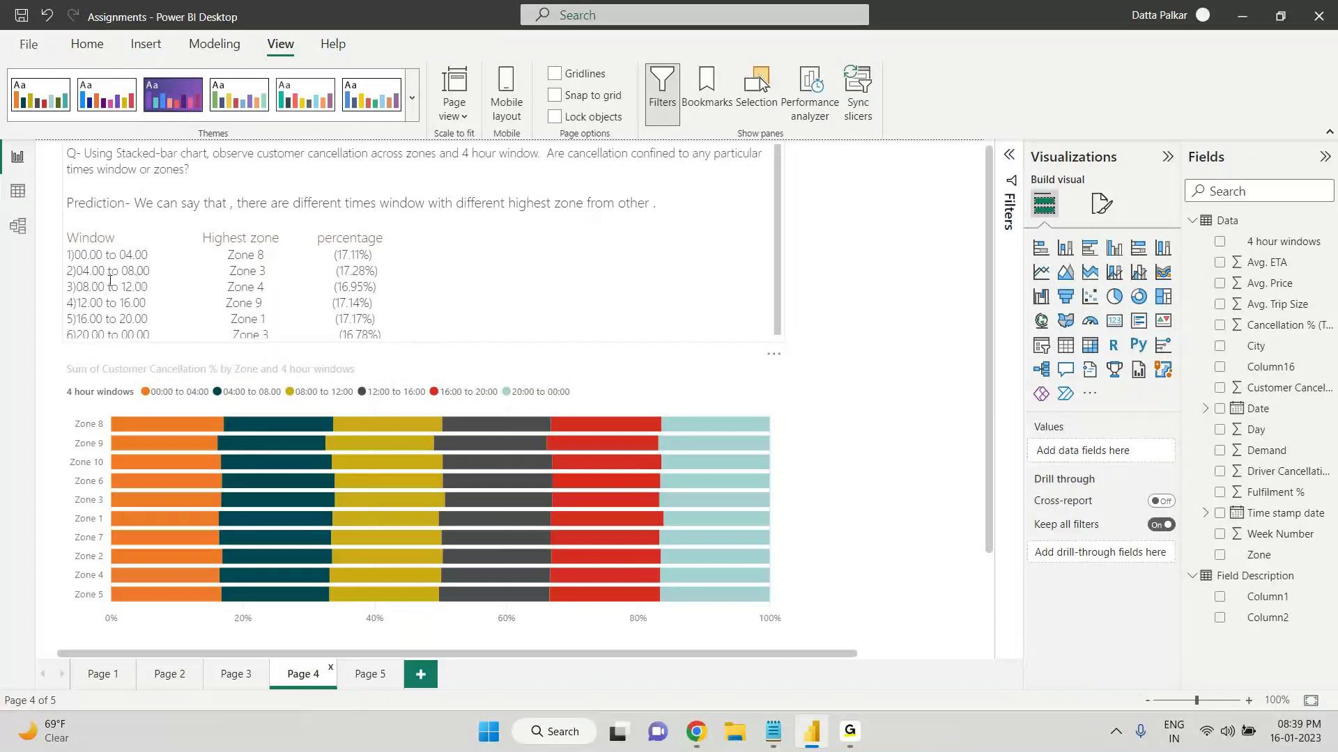
scroll(106, 268, down, 1)
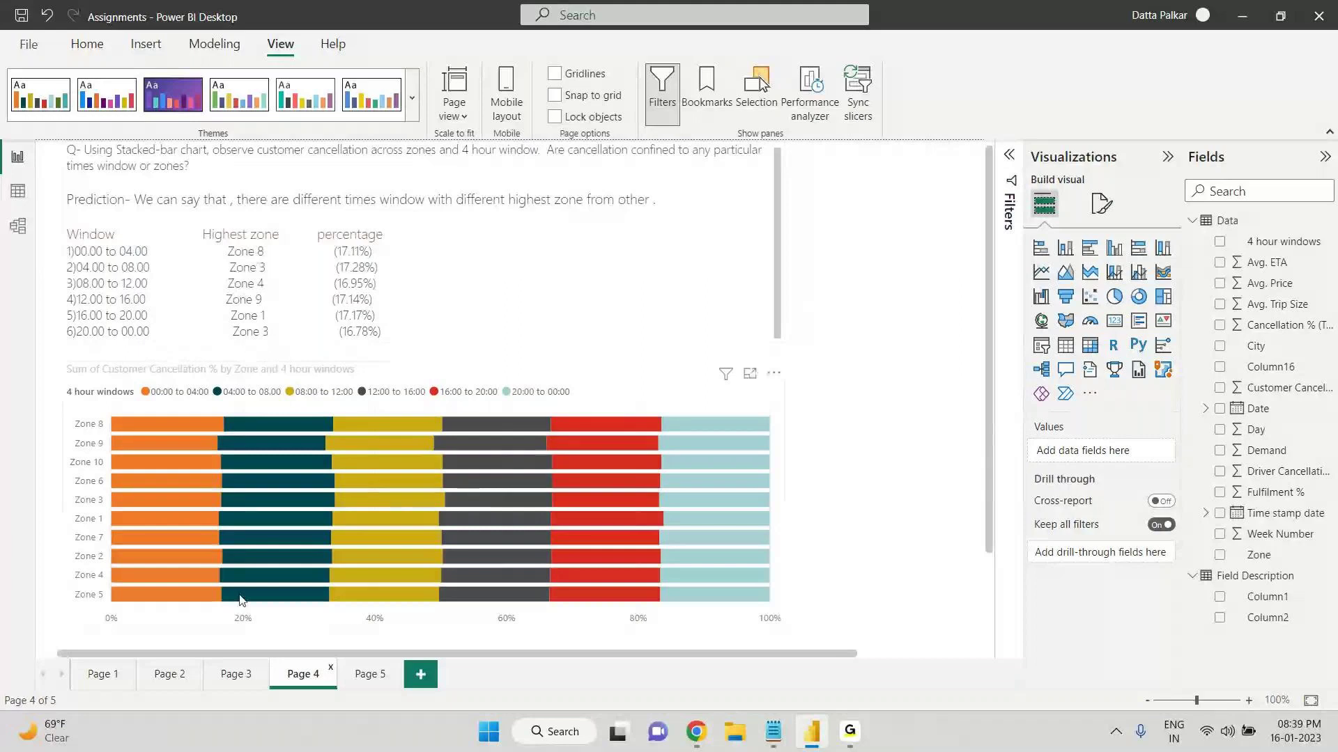
mouse_move(156, 427)
mouse_move(237, 433)
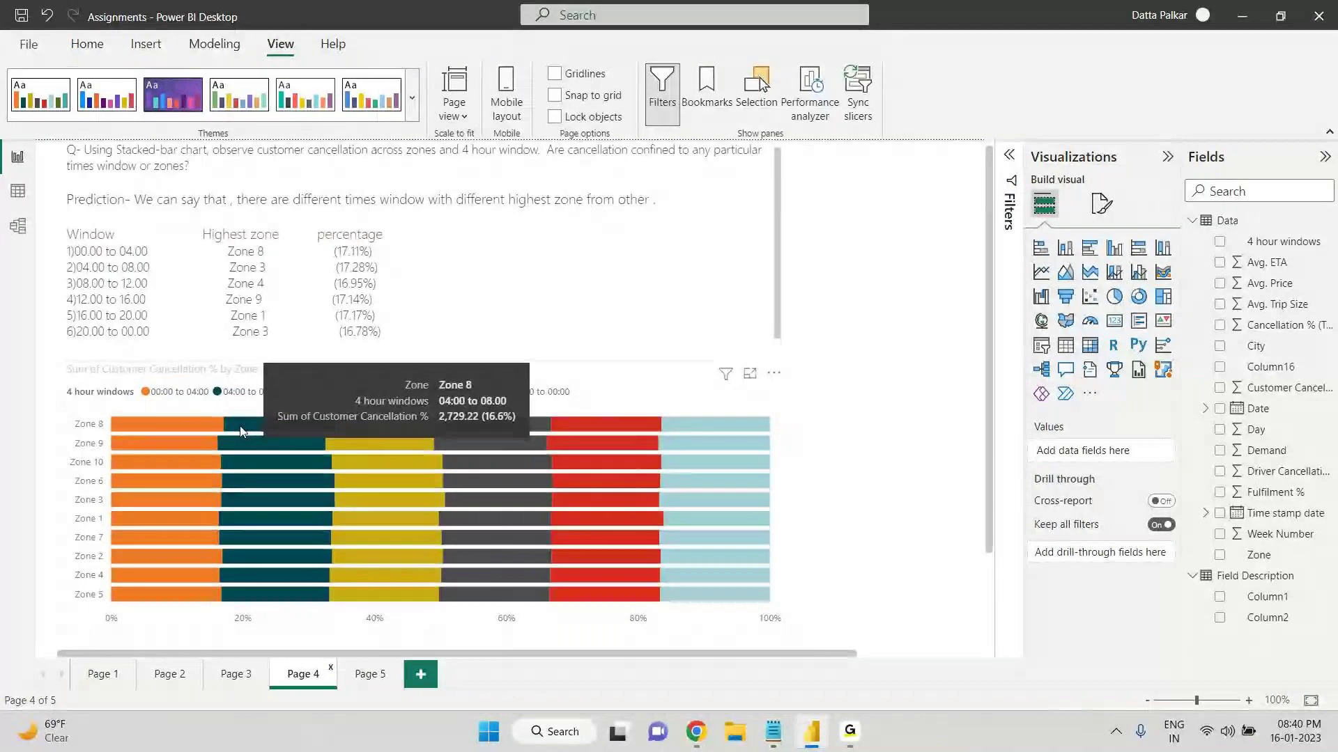
mouse_move(199, 540)
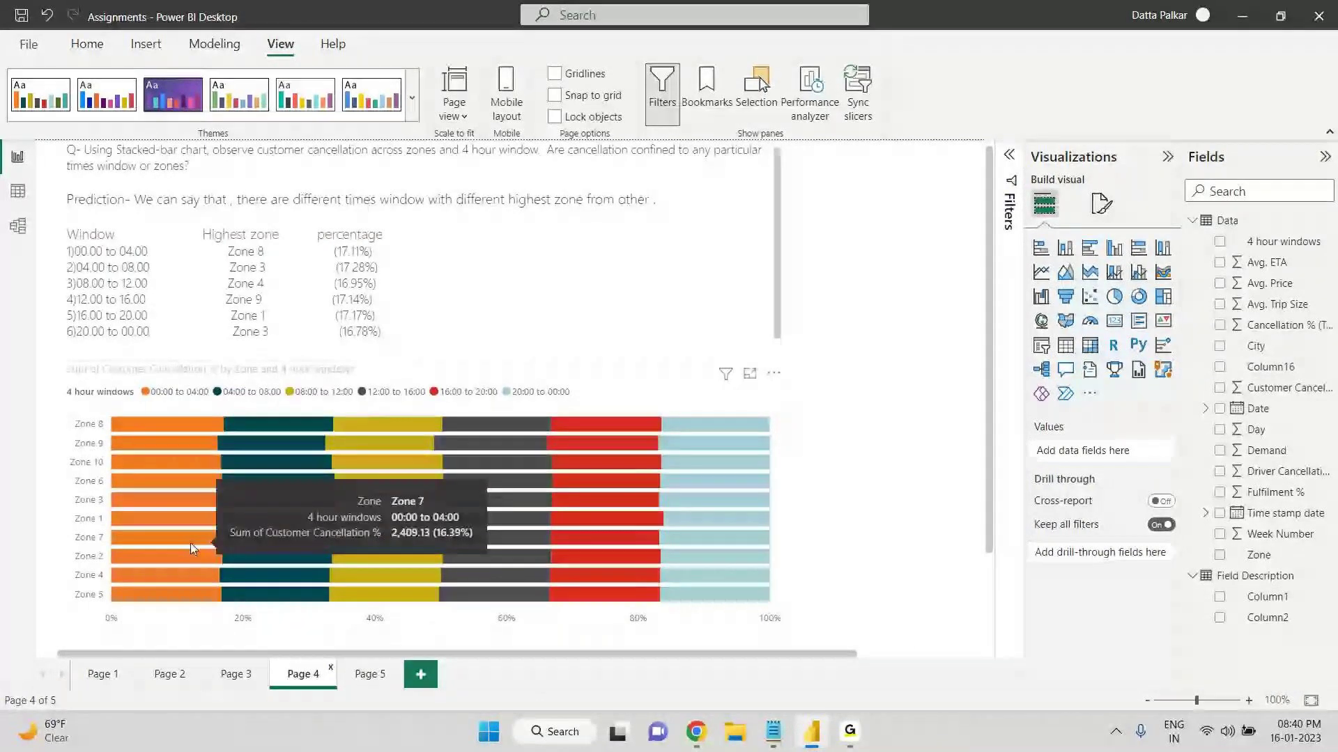
mouse_move(263, 510)
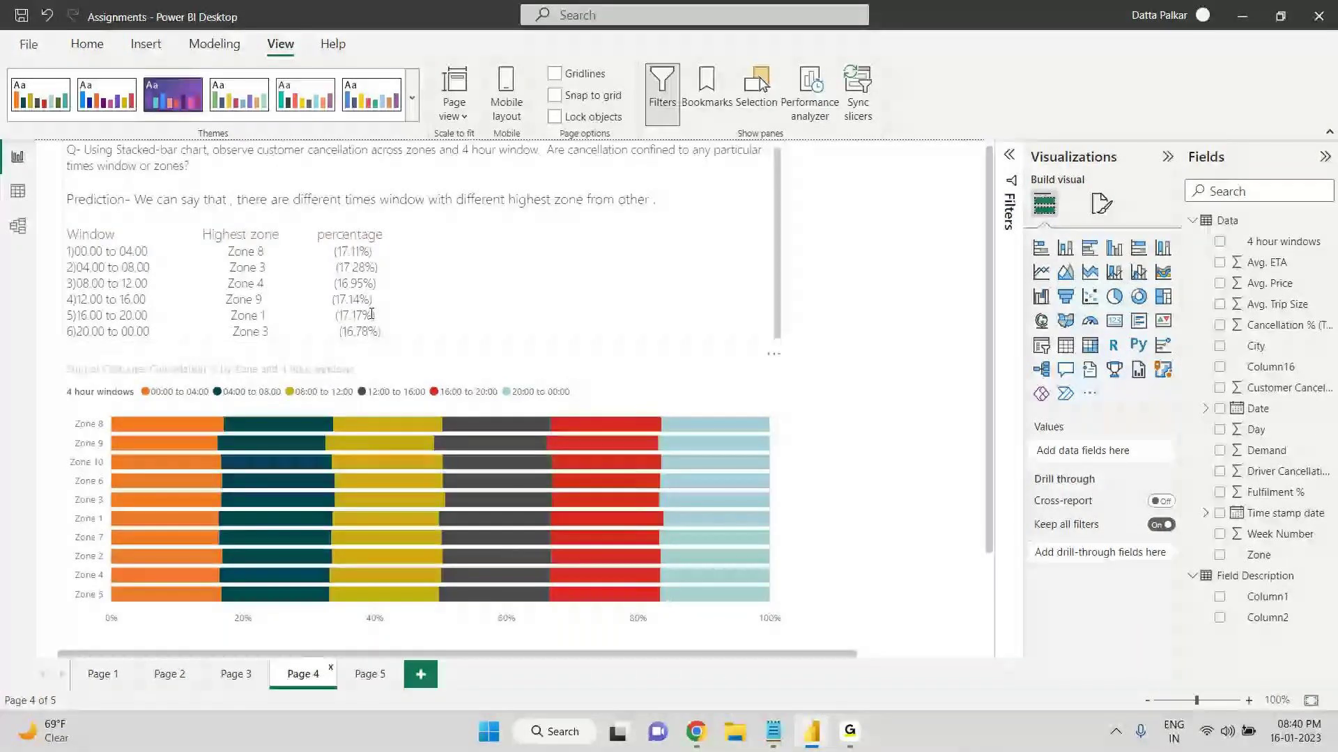
- Move the Page 5 scatter chart slightly lower, away from the prediction text, then switch to the GoTo meeting
click(374, 674)
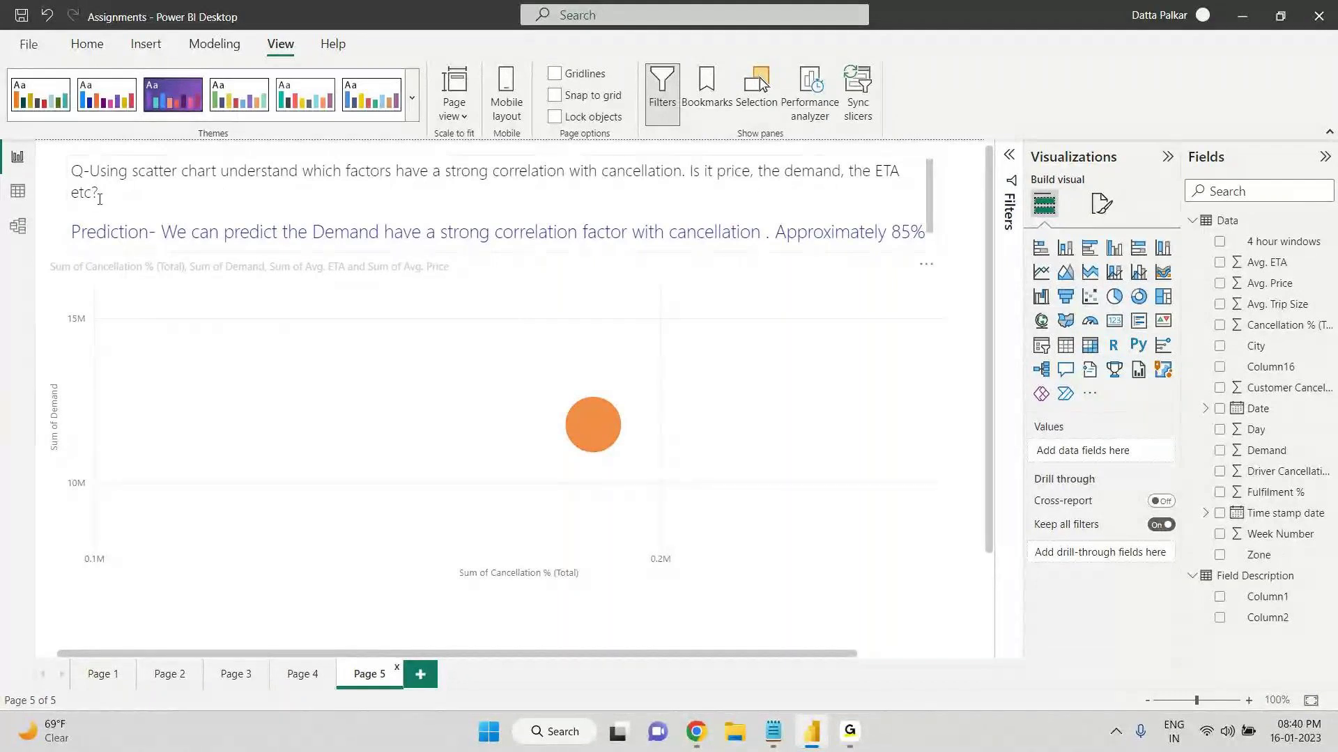
click(593, 435)
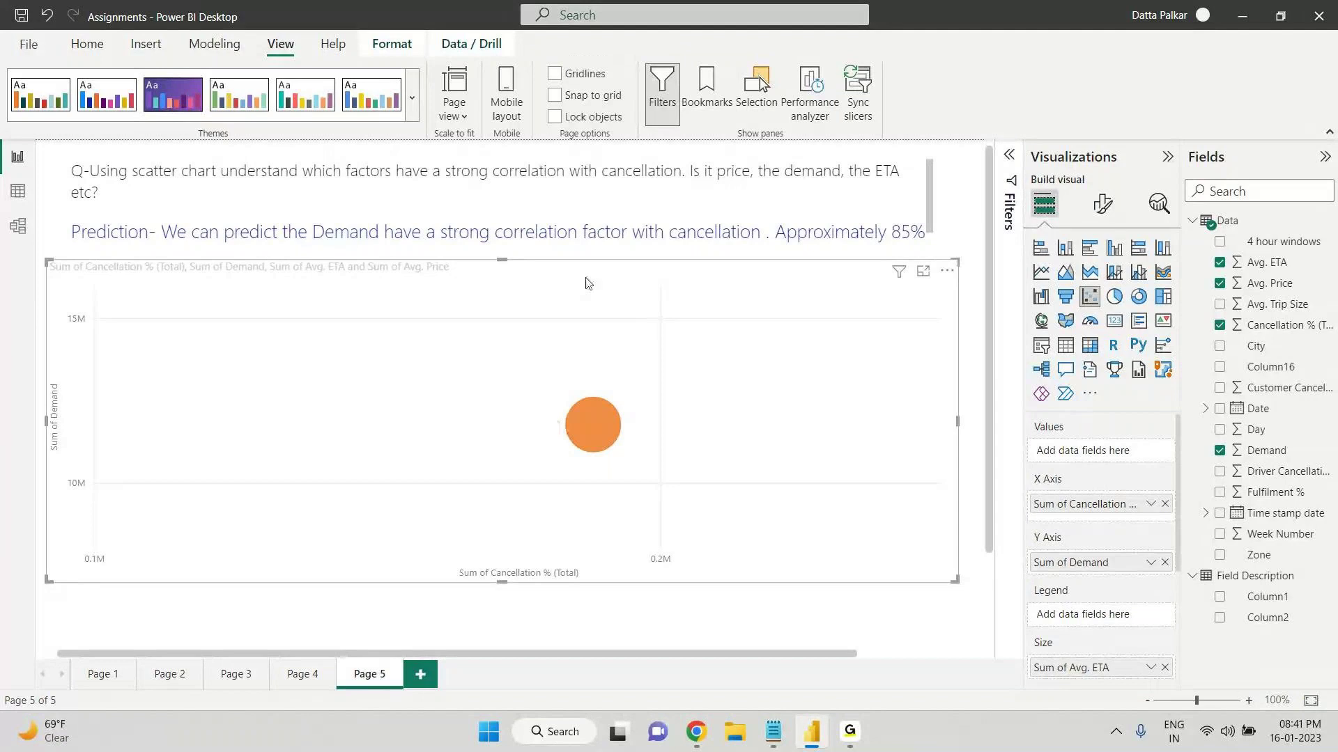
drag(590, 282, 581, 322)
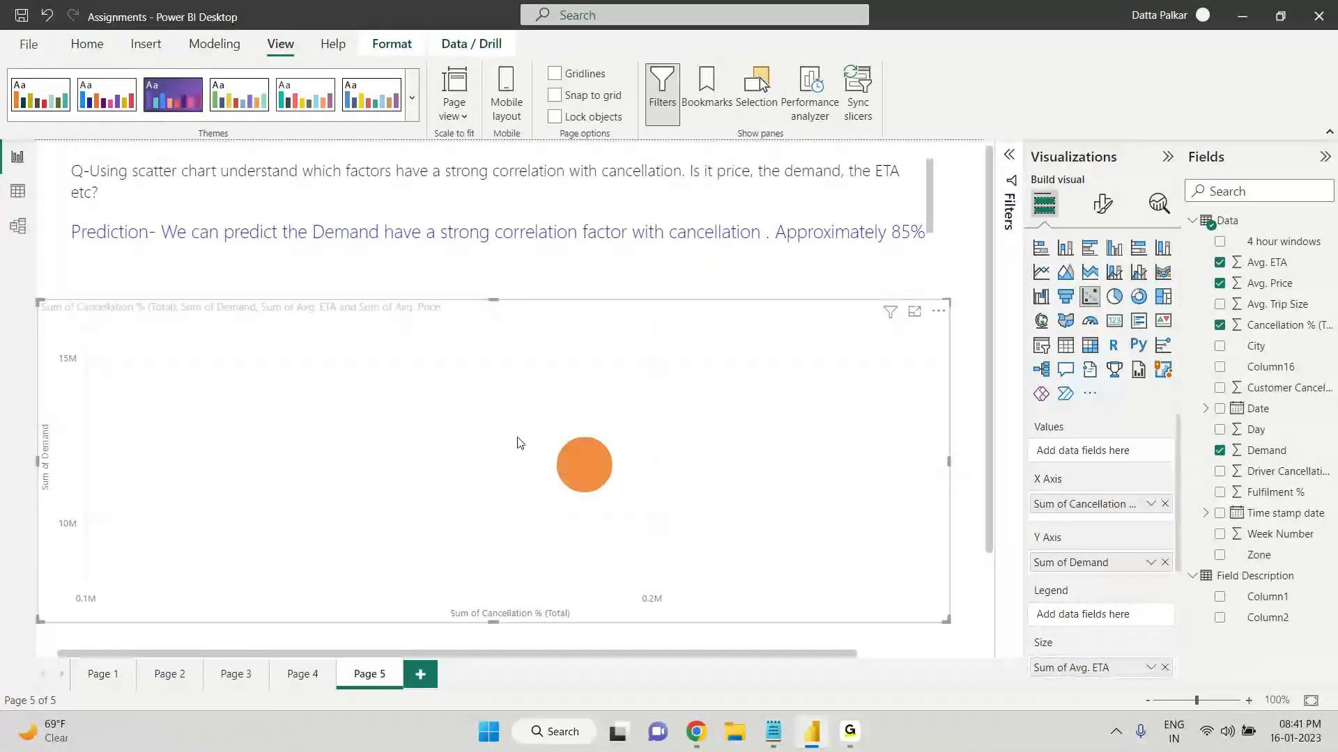
mouse_move(573, 454)
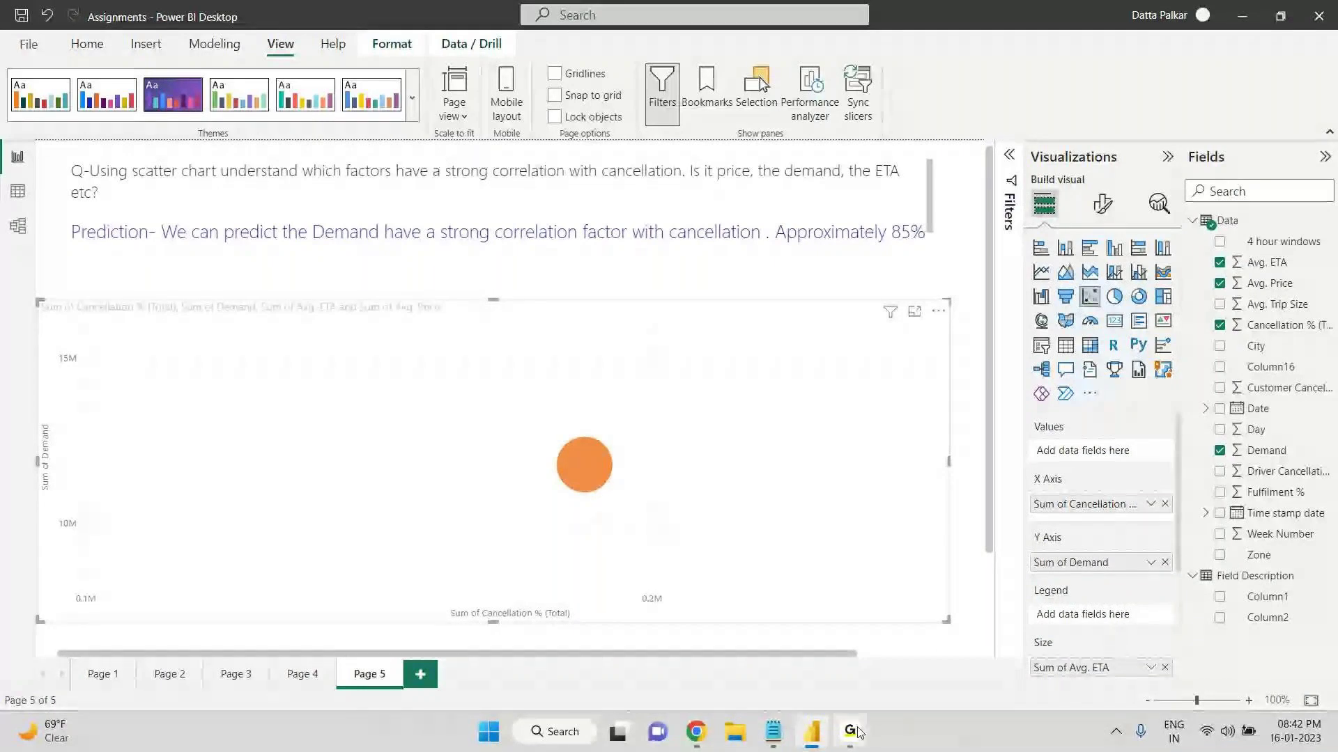
mouse_move(858, 733)
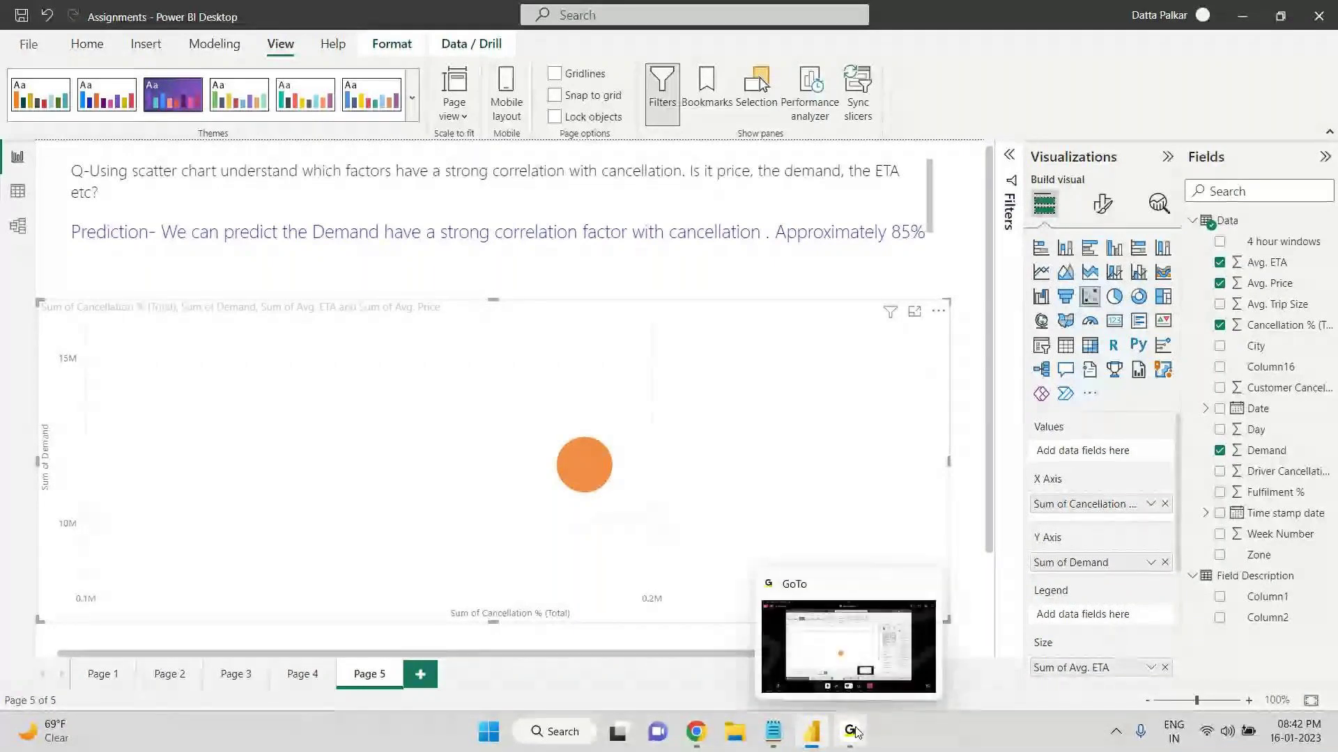
click(853, 731)
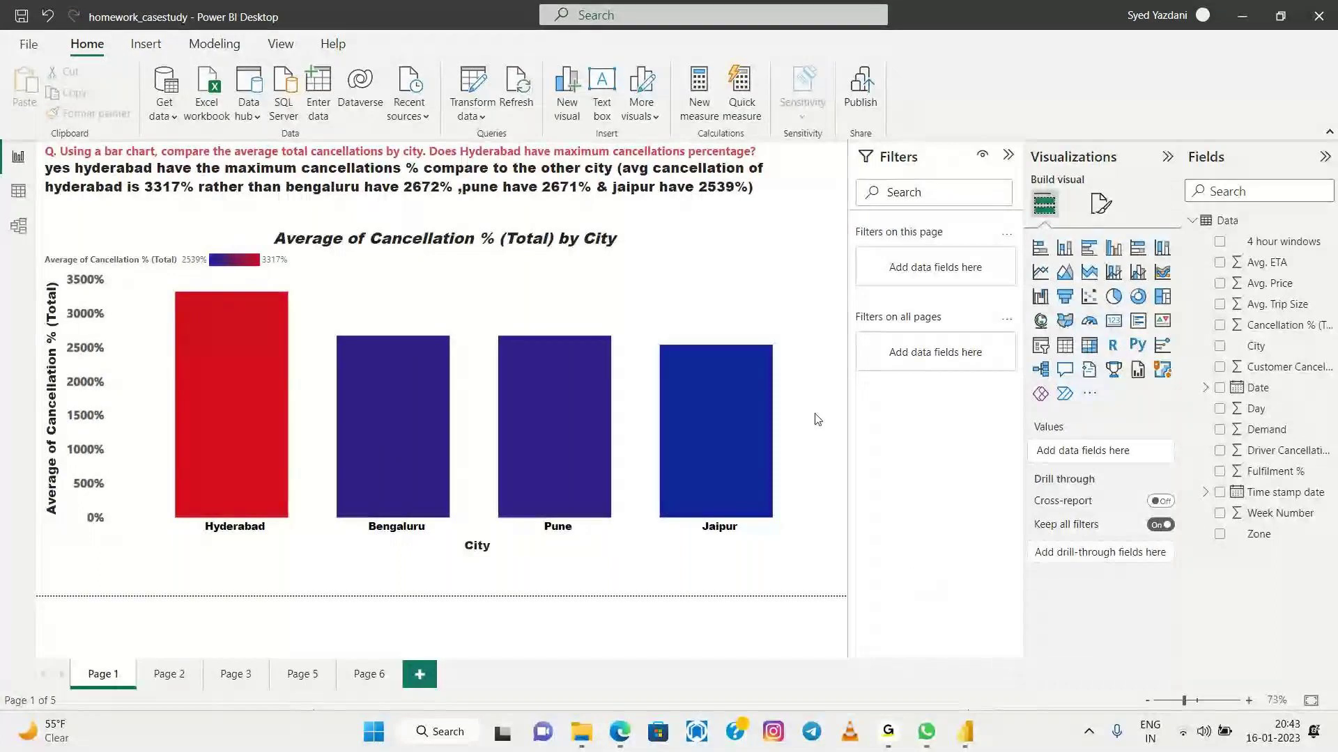
- Switch from the homework_casestudy report to Problem Description.pdf and read the case background and its chart questions
mouse_move(726, 394)
key(alt+Tab)
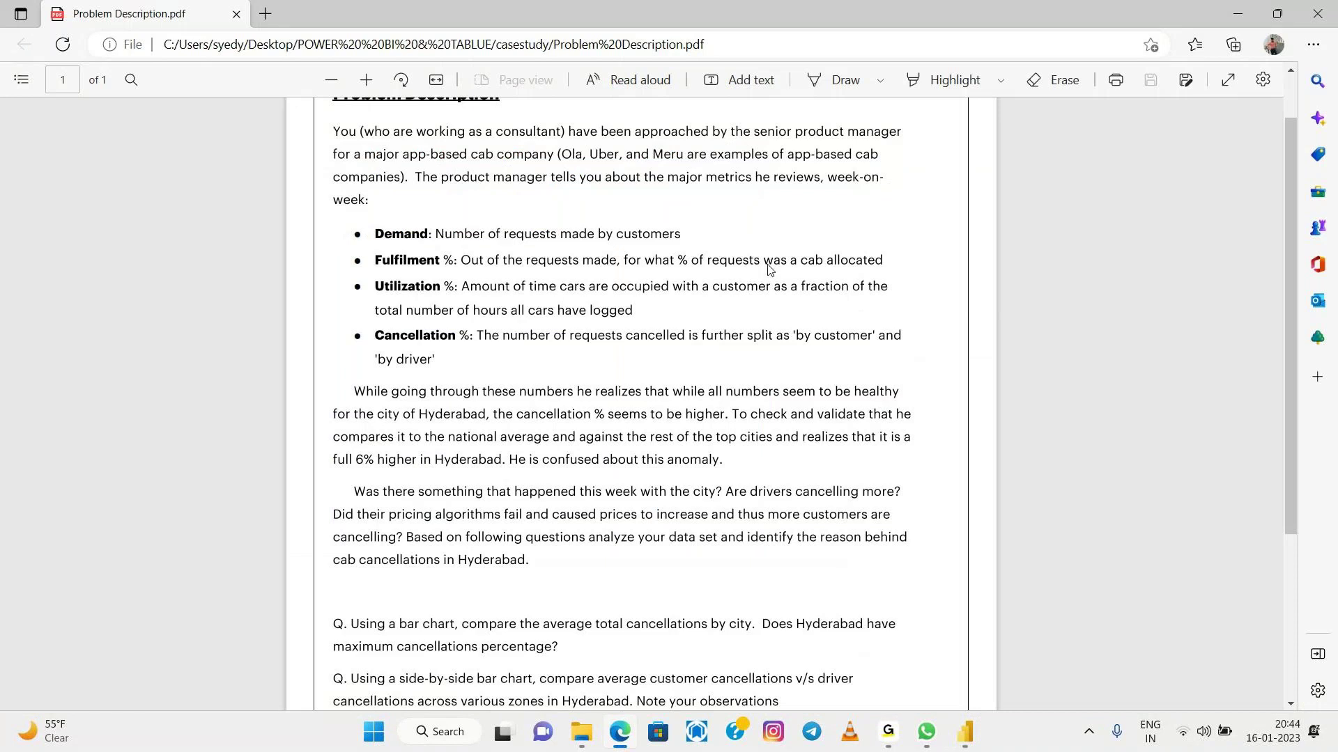
scroll(770, 270, up, 1)
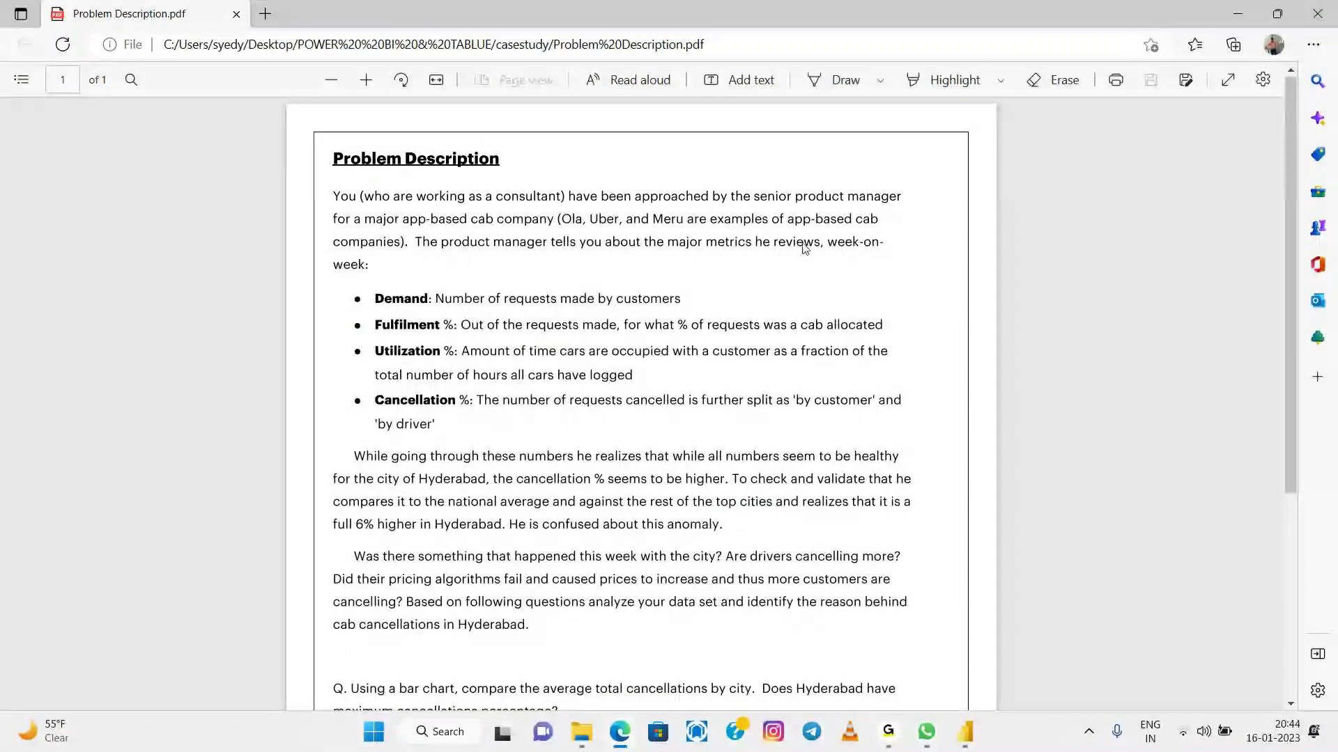
scroll(624, 400, down, 2)
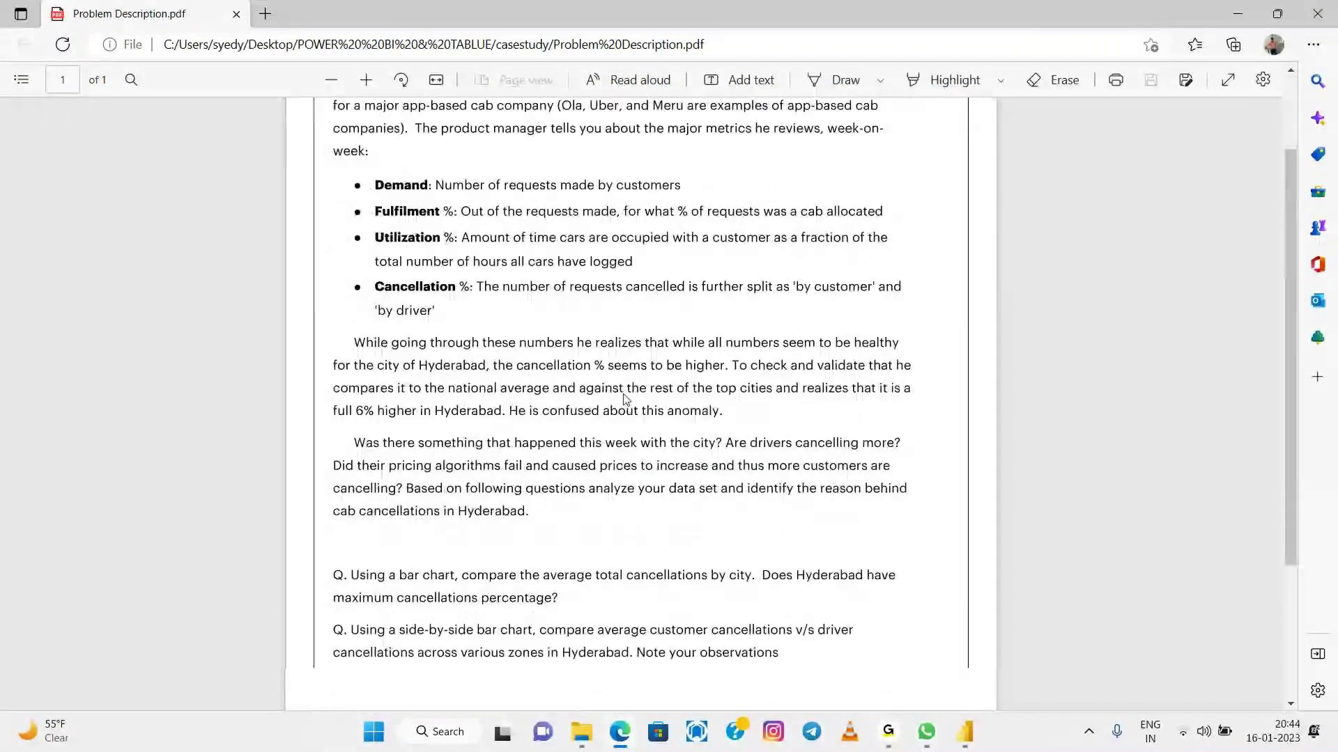
scroll(625, 399, down, 1)
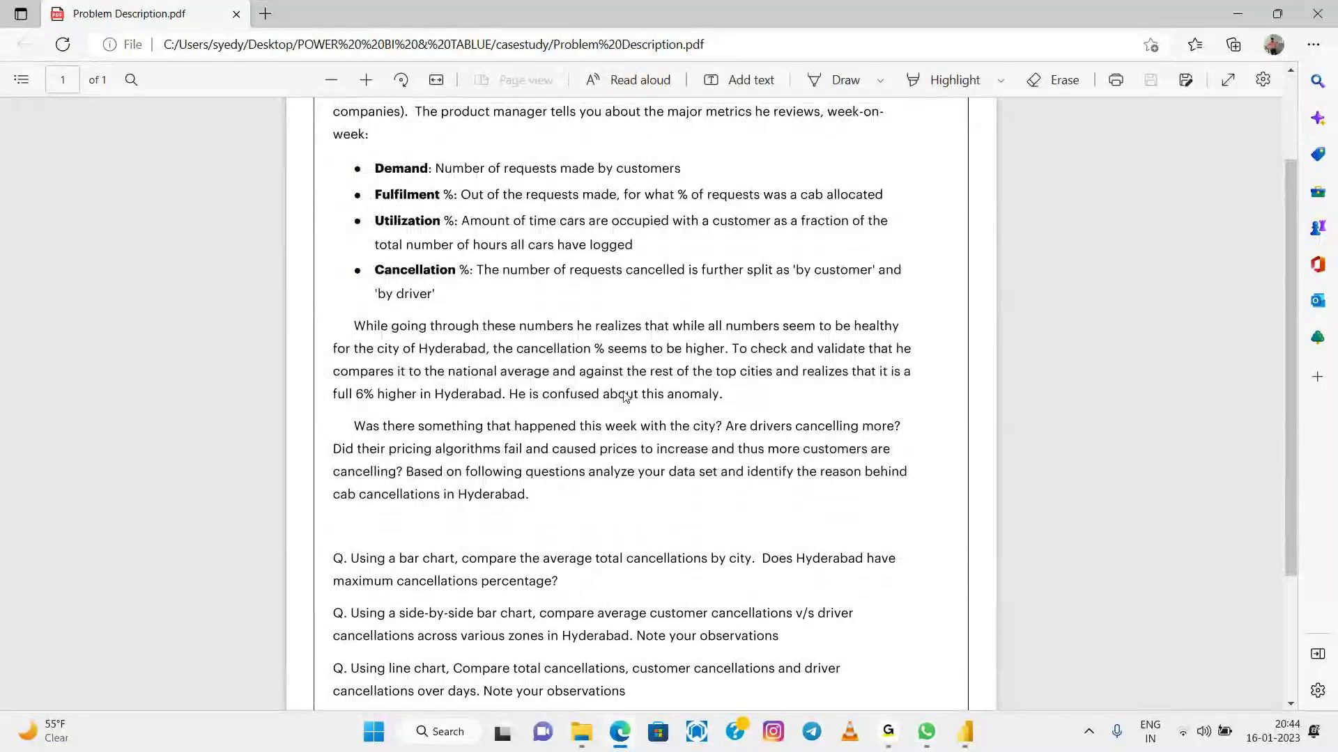
scroll(625, 397, down, 3)
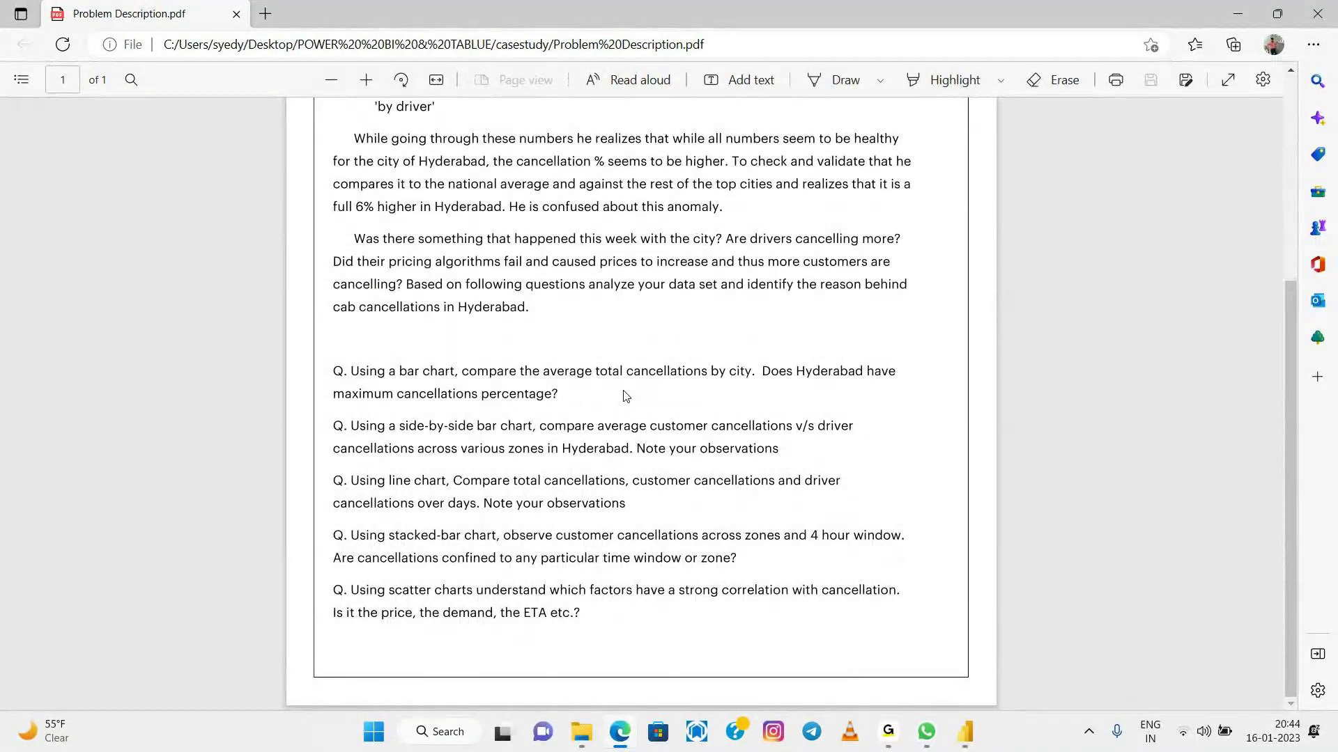
scroll(625, 397, up, 3)
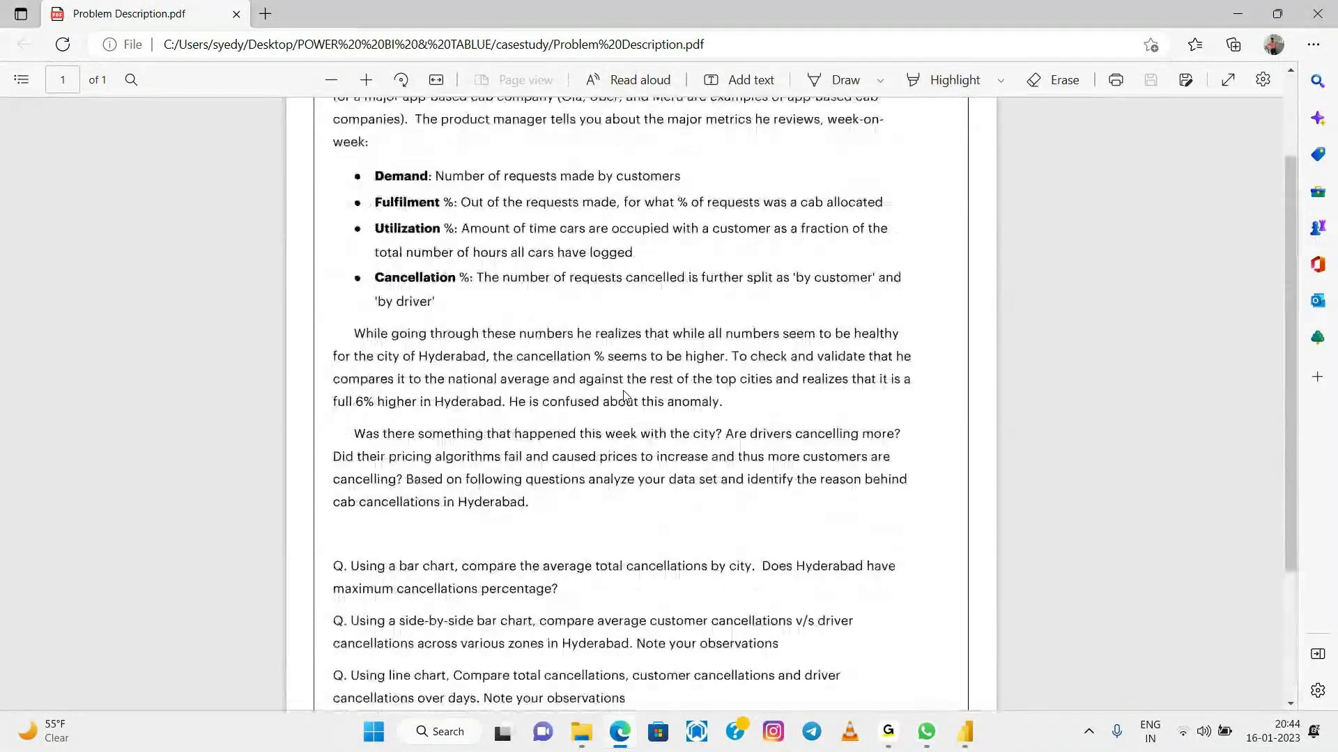
scroll(625, 397, down, 1)
scroll(625, 396, down, 1)
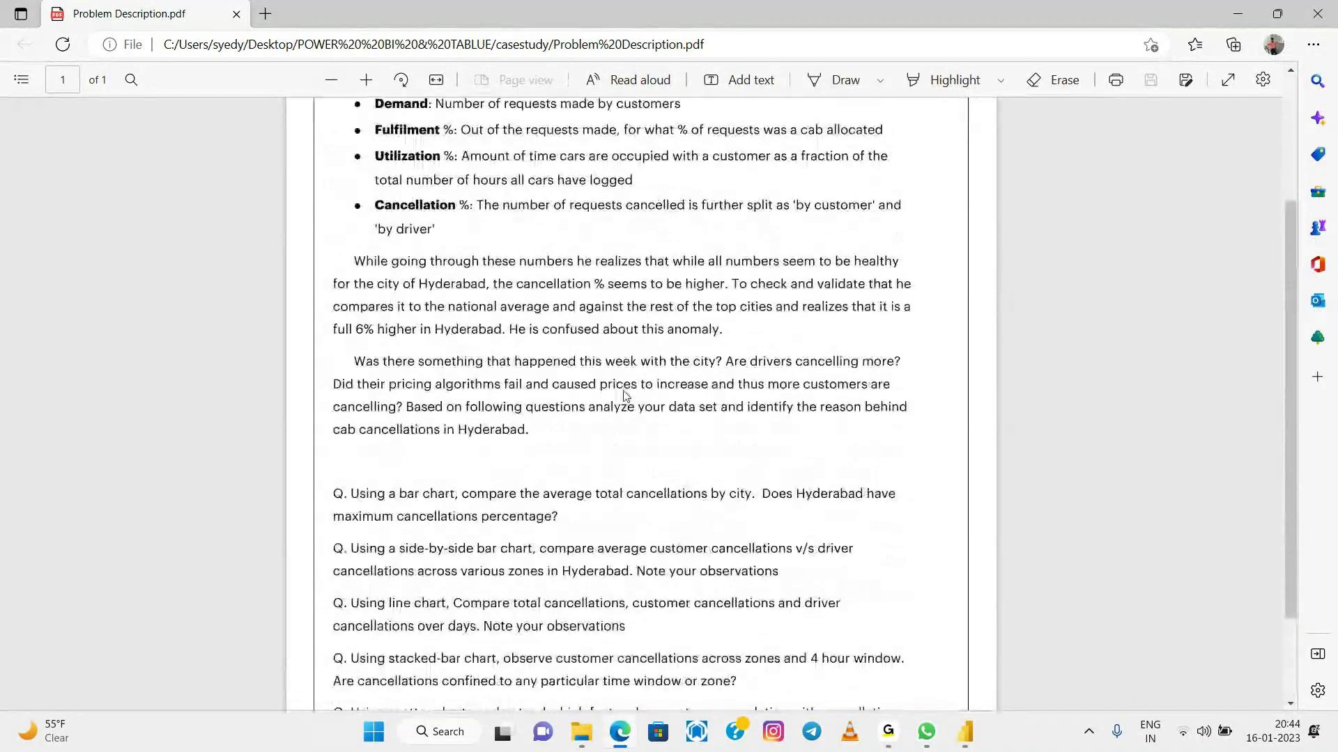
scroll(625, 396, up, 2)
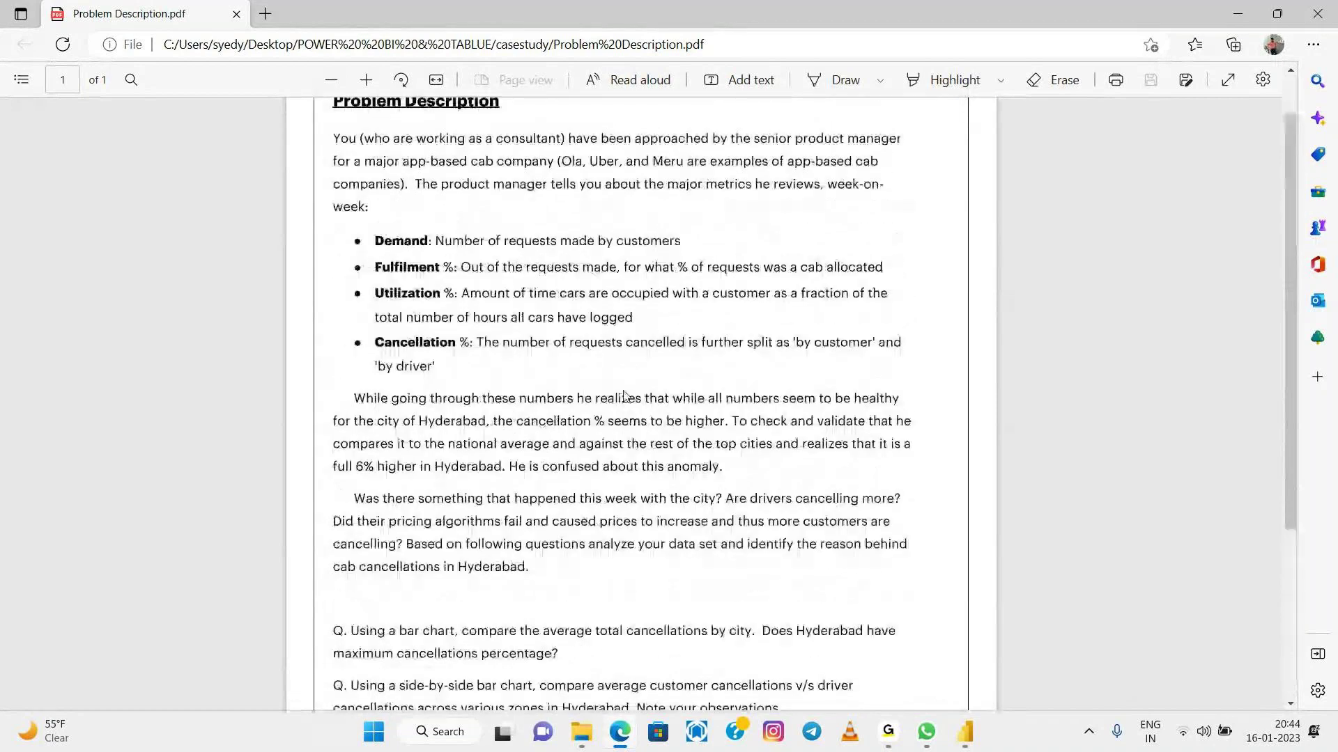
- Return to the homework_casestudy report in Power BI and examine Hyderabad's bar against the other cities on Page 1
key(alt+Tab)
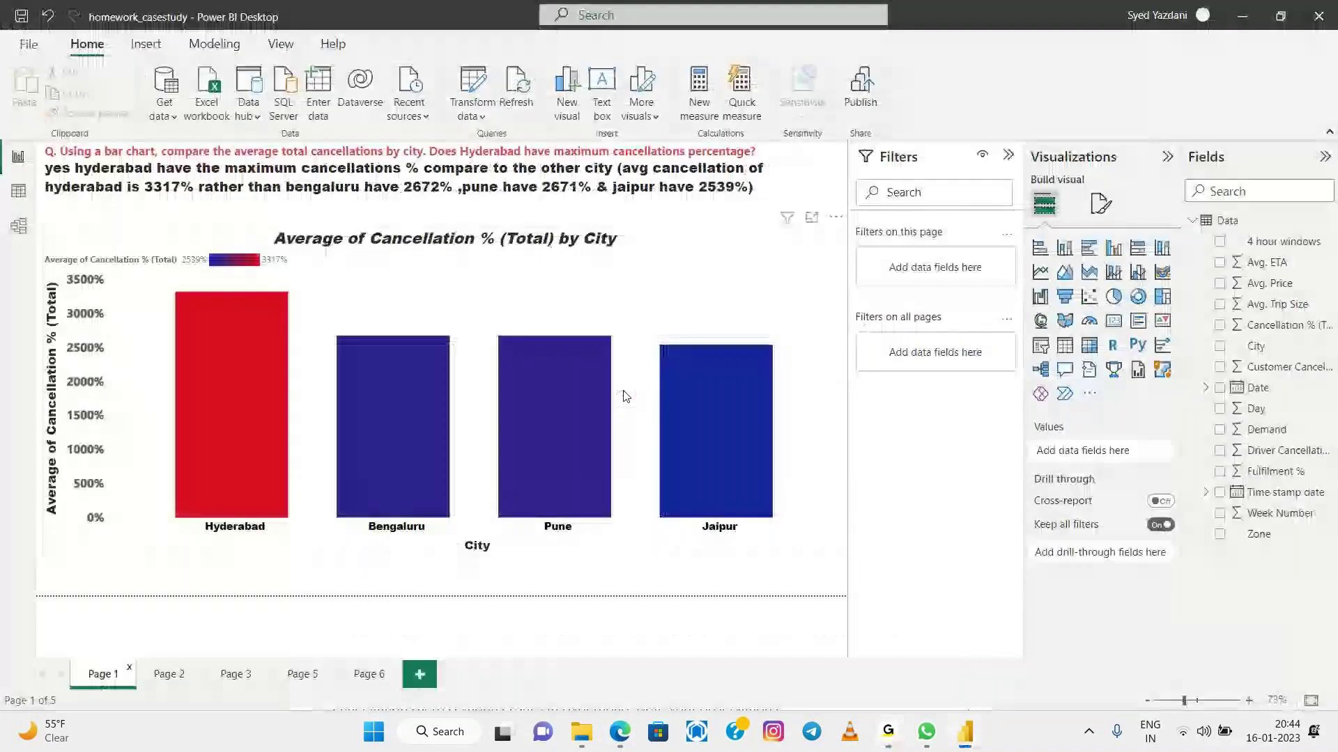
mouse_move(583, 403)
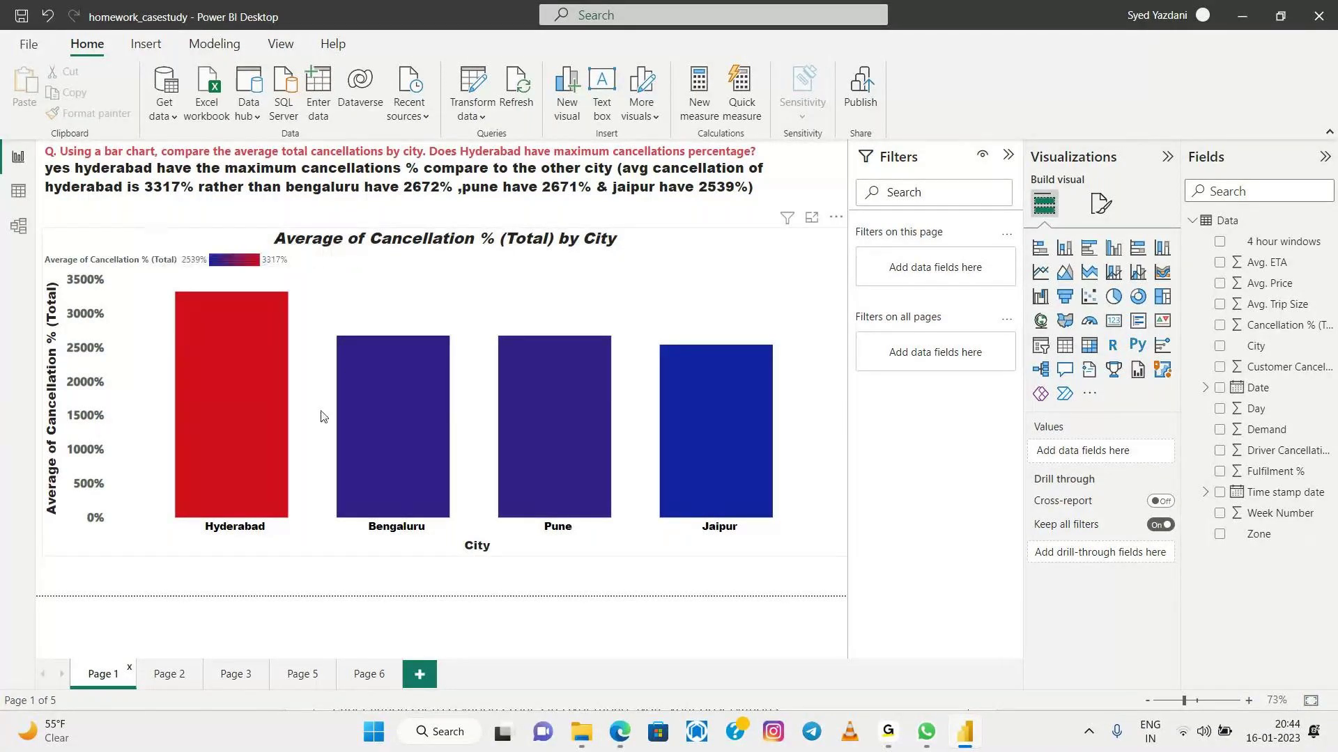
mouse_move(362, 479)
mouse_move(227, 480)
mouse_move(186, 404)
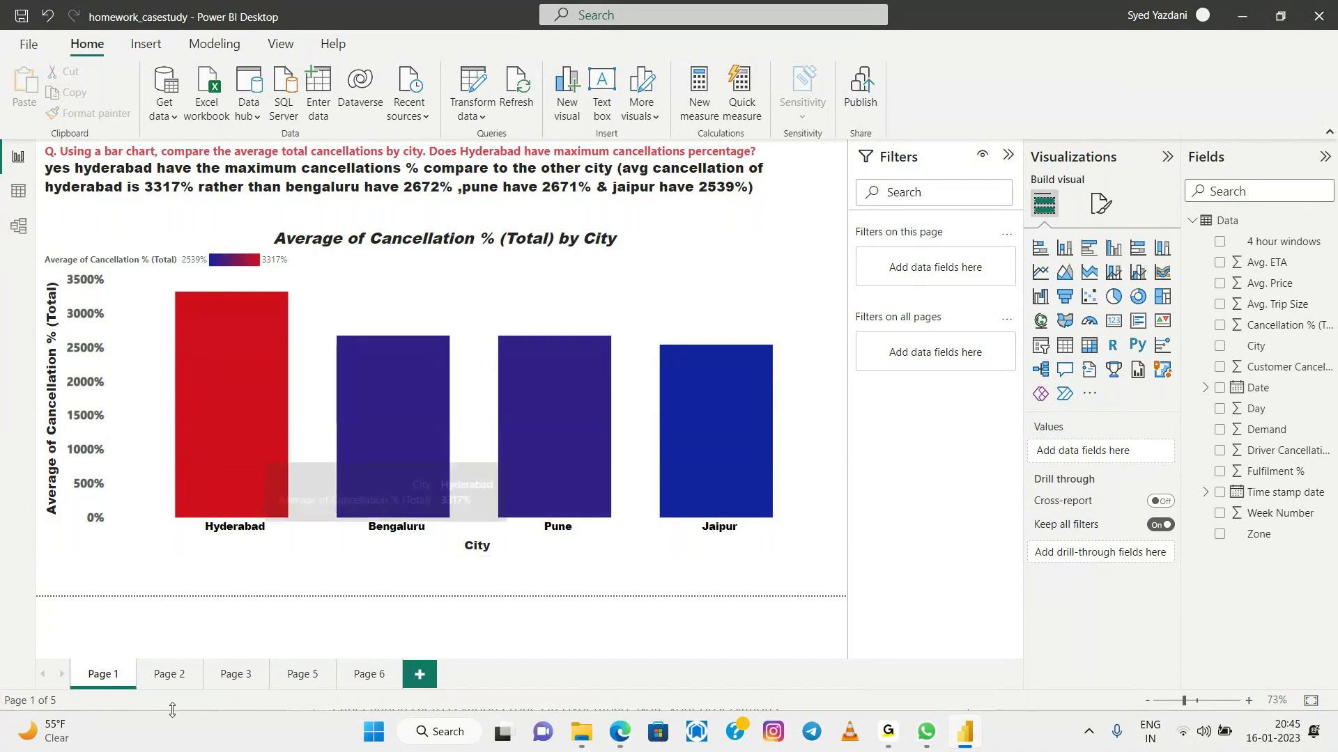
- Review Page 2's customer versus driver cancellations by Hyderabad zone and Page 3's total, customer and driver cancellation trends by day
click(171, 674)
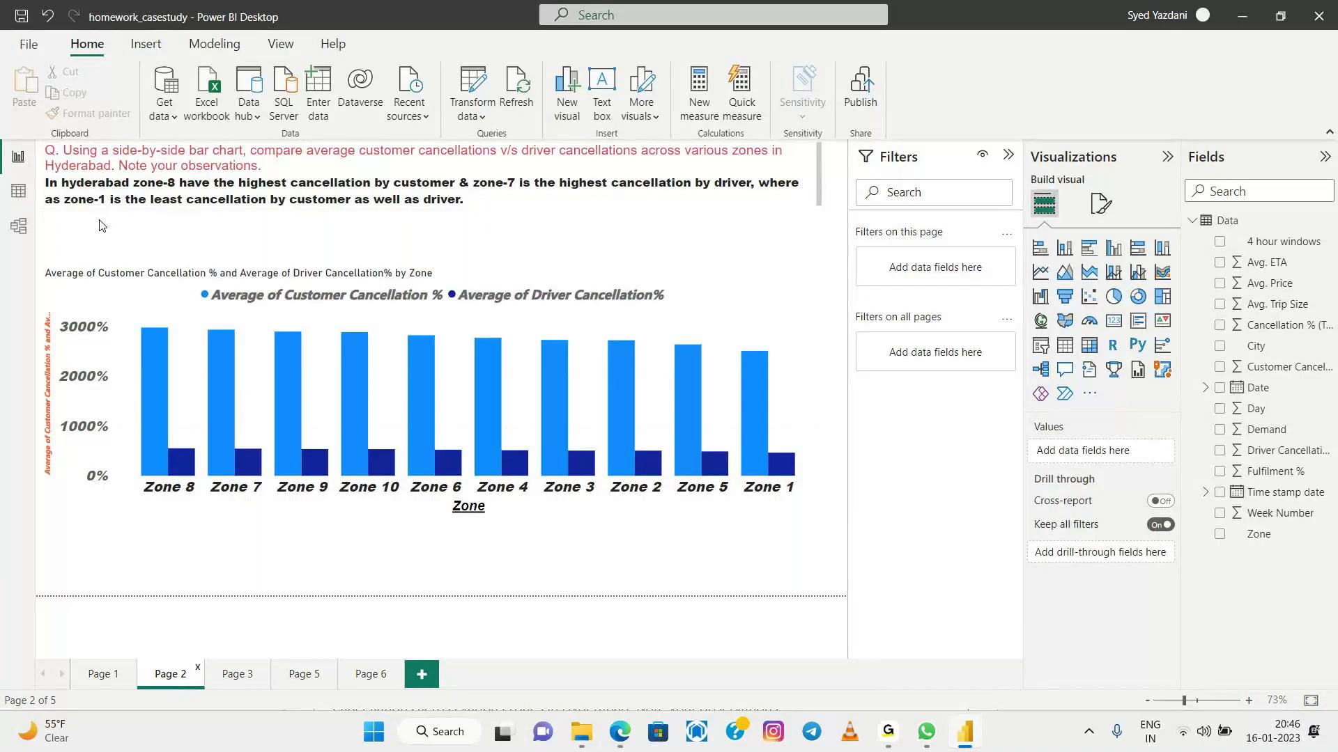
click(237, 674)
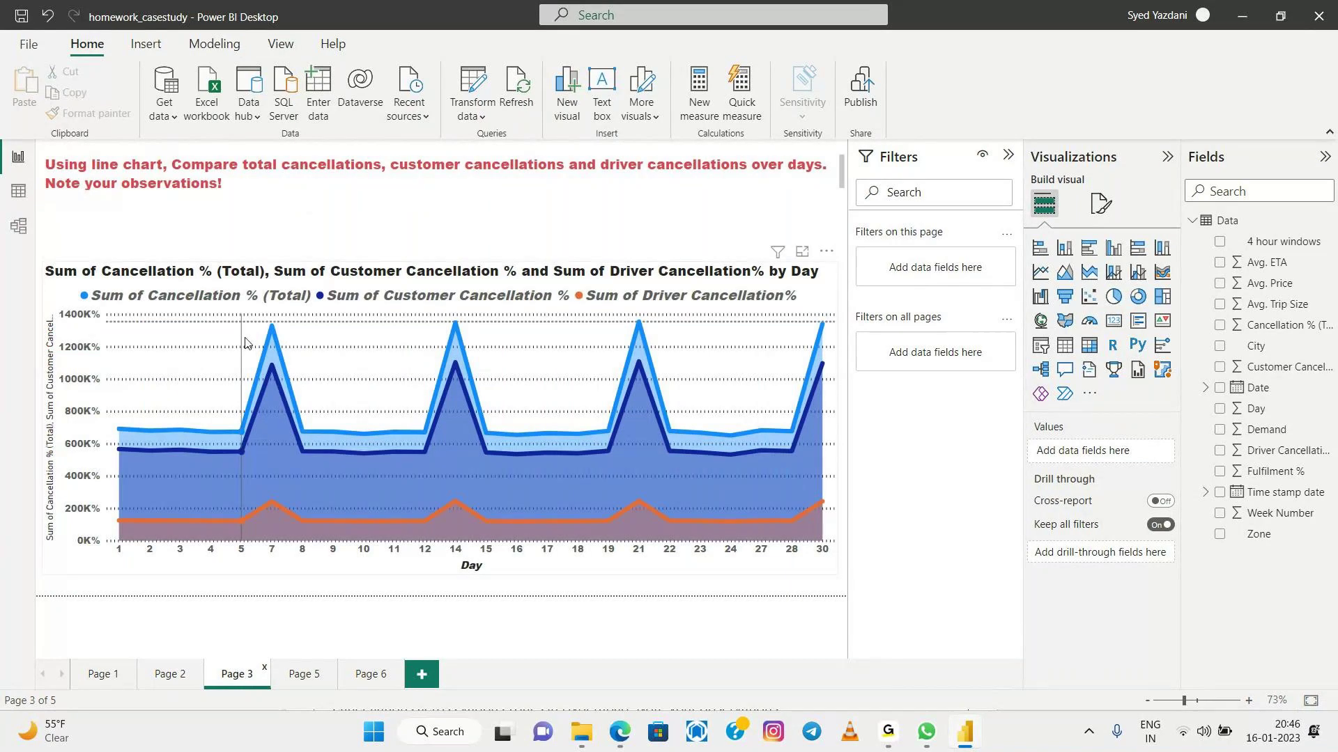
mouse_move(245, 342)
mouse_move(145, 313)
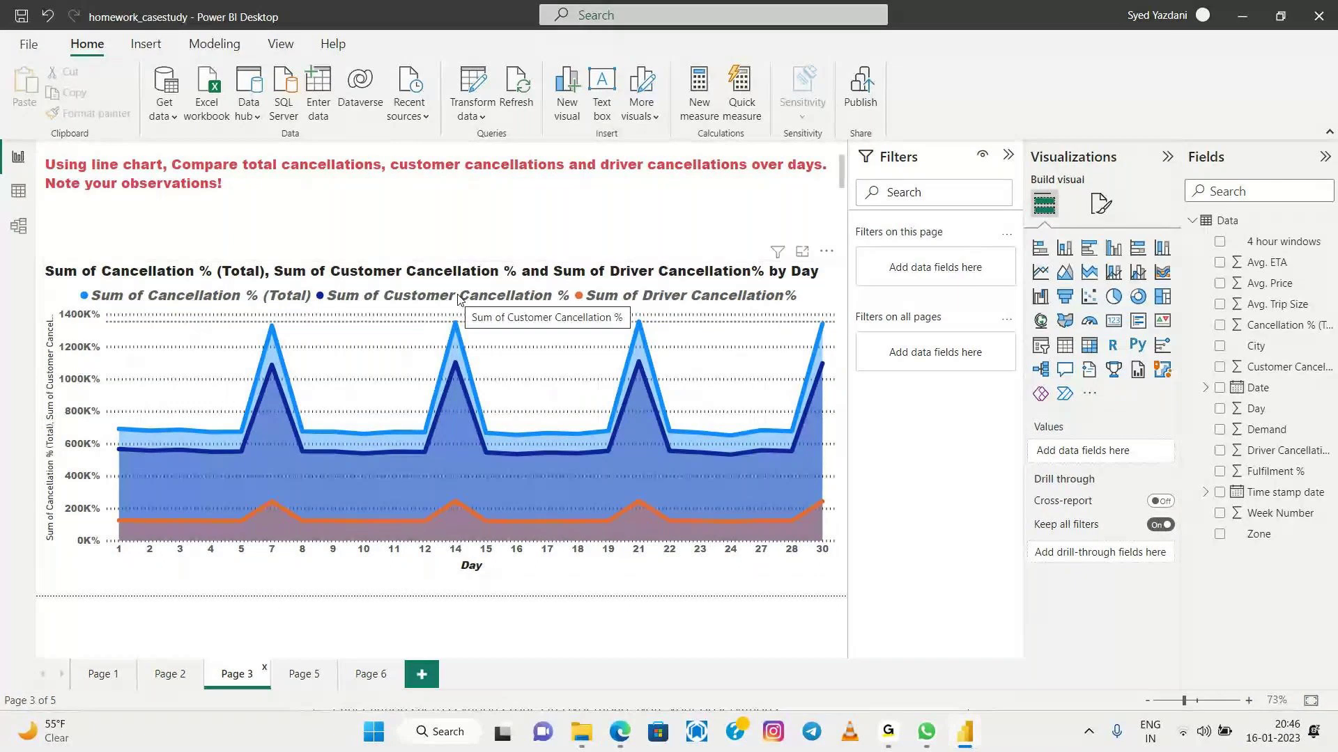
mouse_move(460, 351)
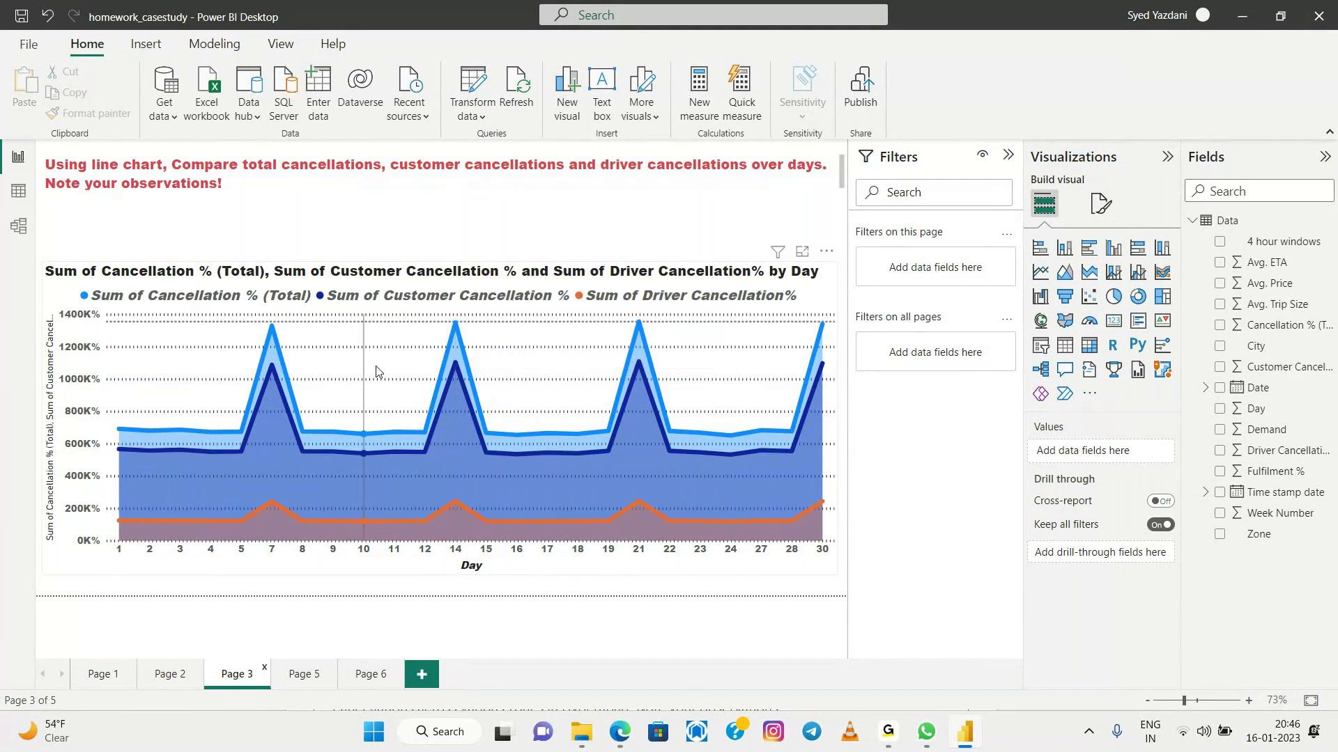
- Examine Page 5's customer cancellations by zone across the 4-hour windows, comparing the zone bars within each window
click(303, 674)
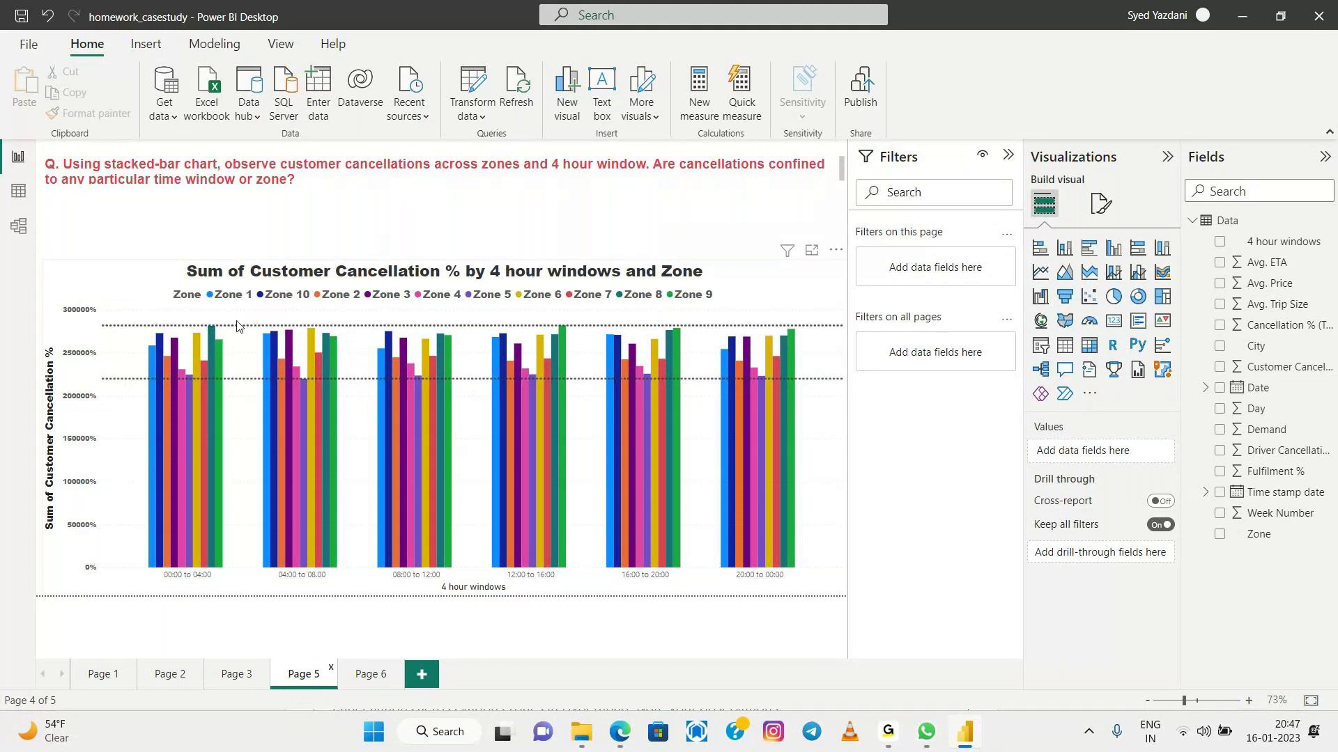
mouse_move(181, 385)
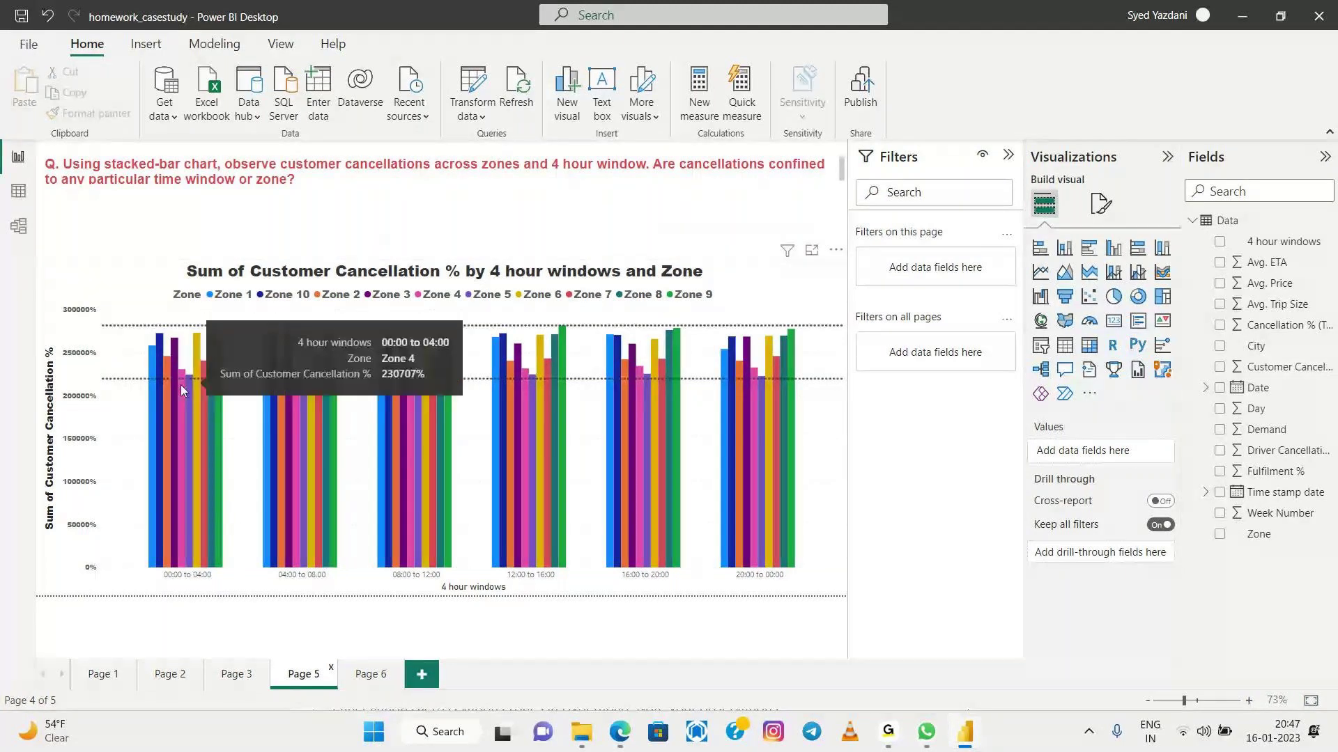
mouse_move(310, 383)
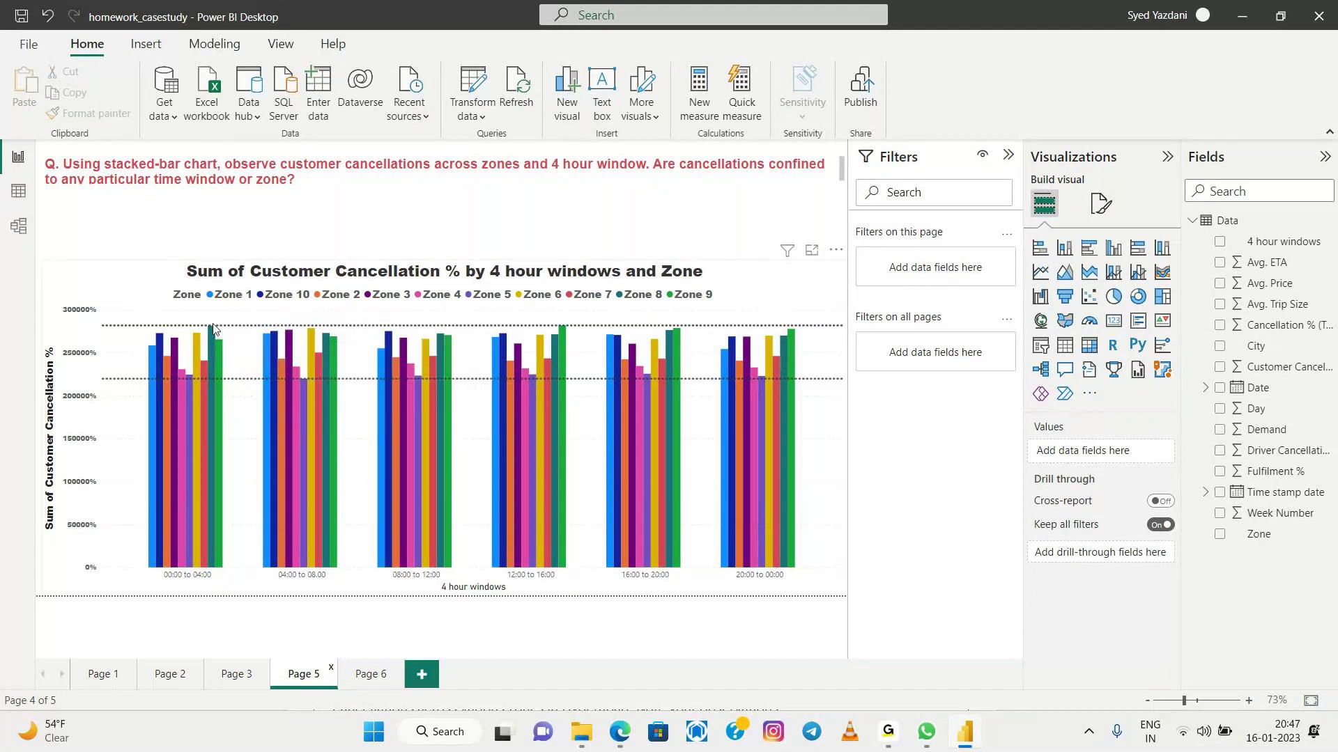
mouse_move(212, 331)
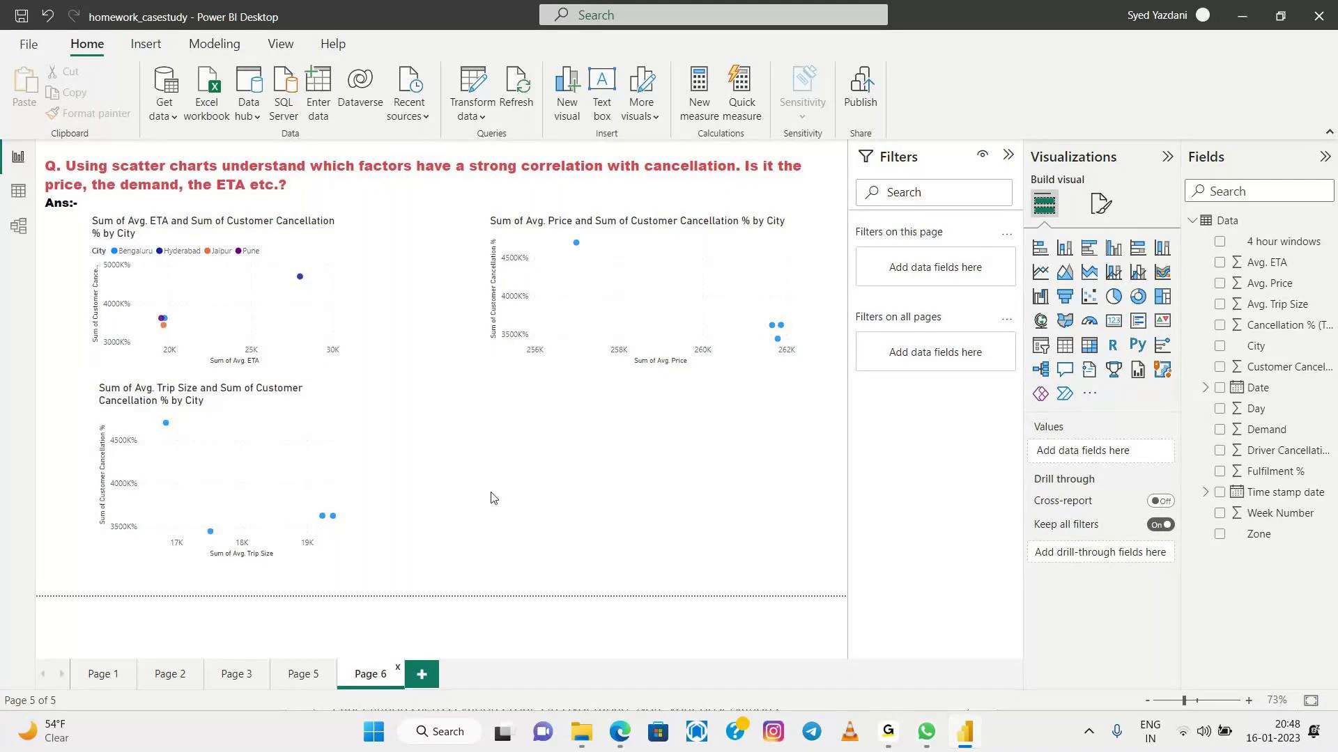
click(305, 674)
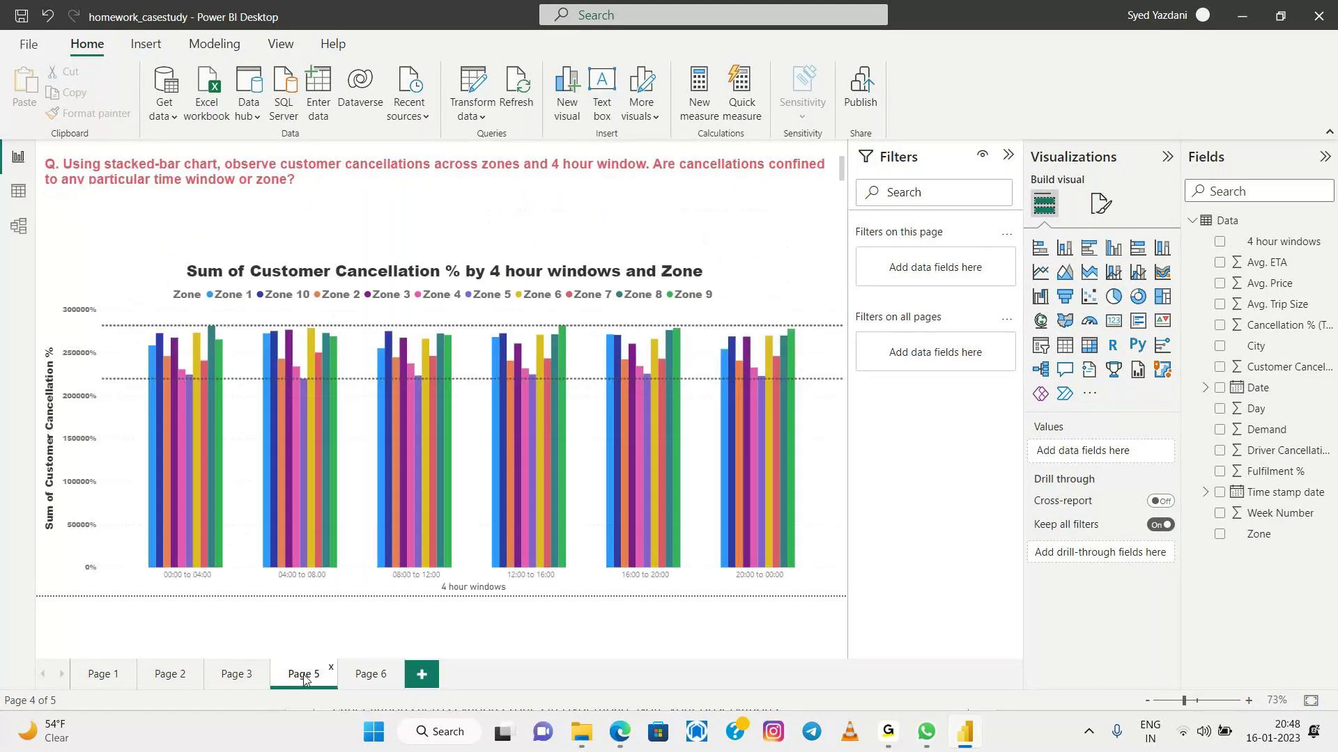
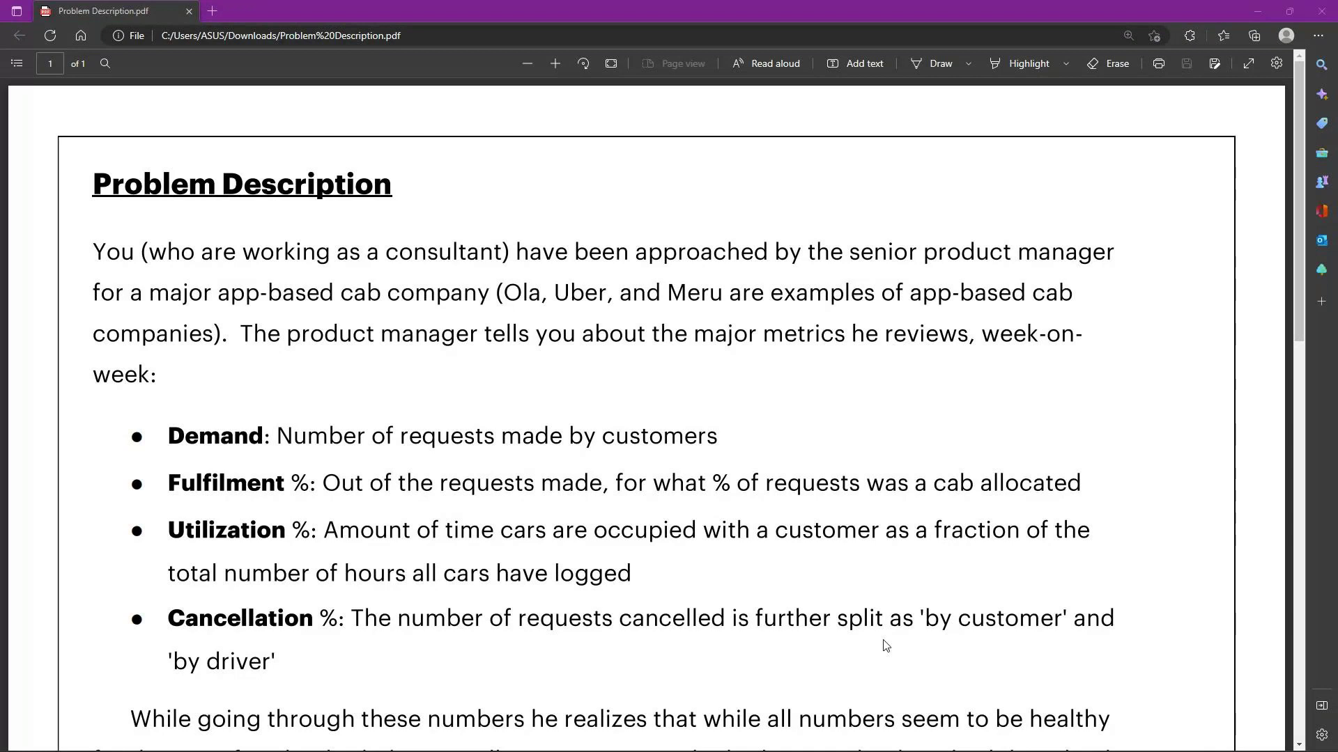
- Read Problem Description.pdf from the cab metrics through the Hyderabad cancellation background to the scatter chart question
mouse_move(902, 729)
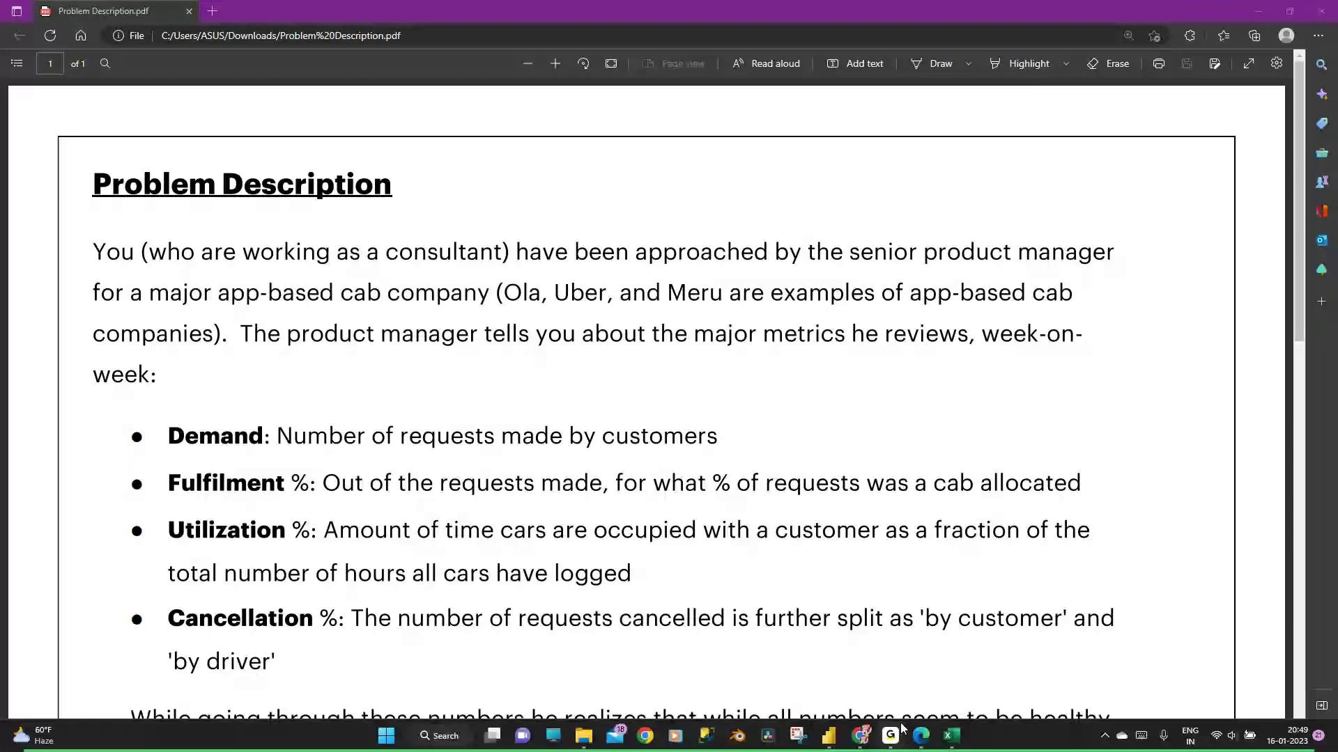
click(921, 738)
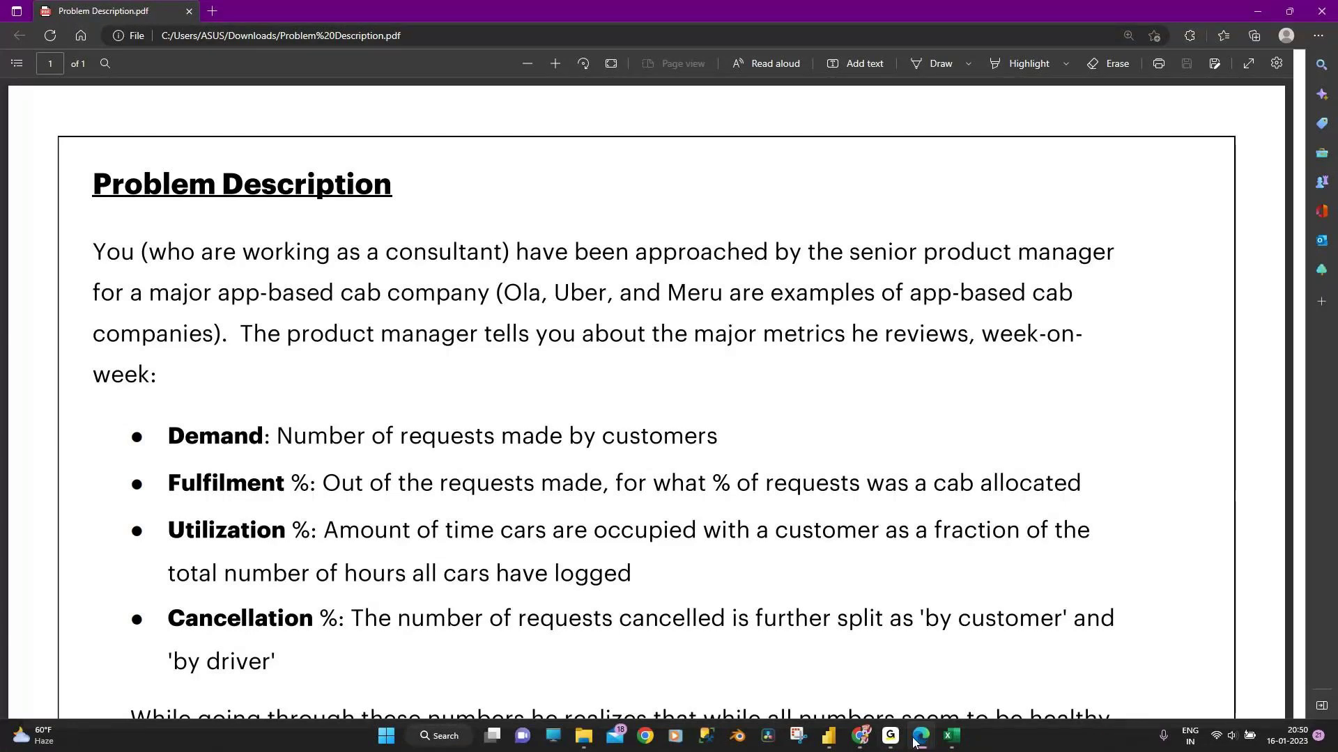
click(896, 740)
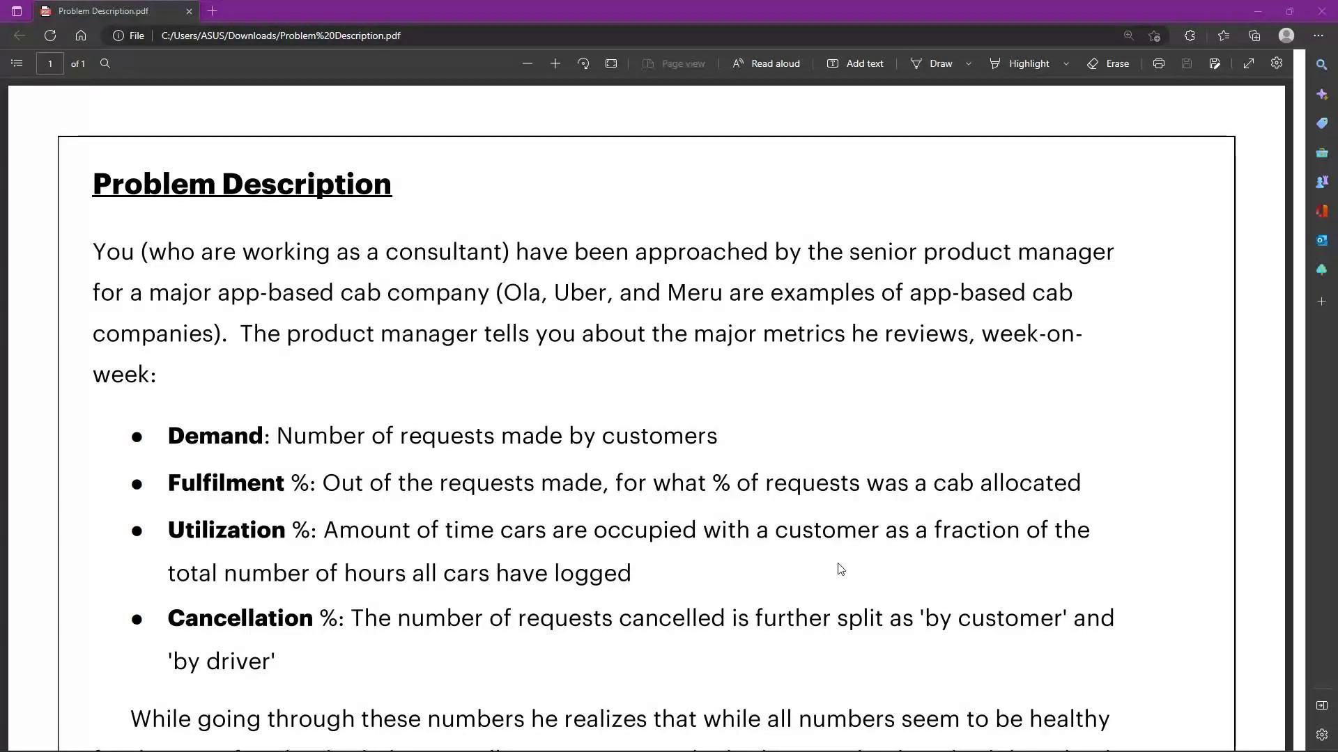
mouse_move(900, 747)
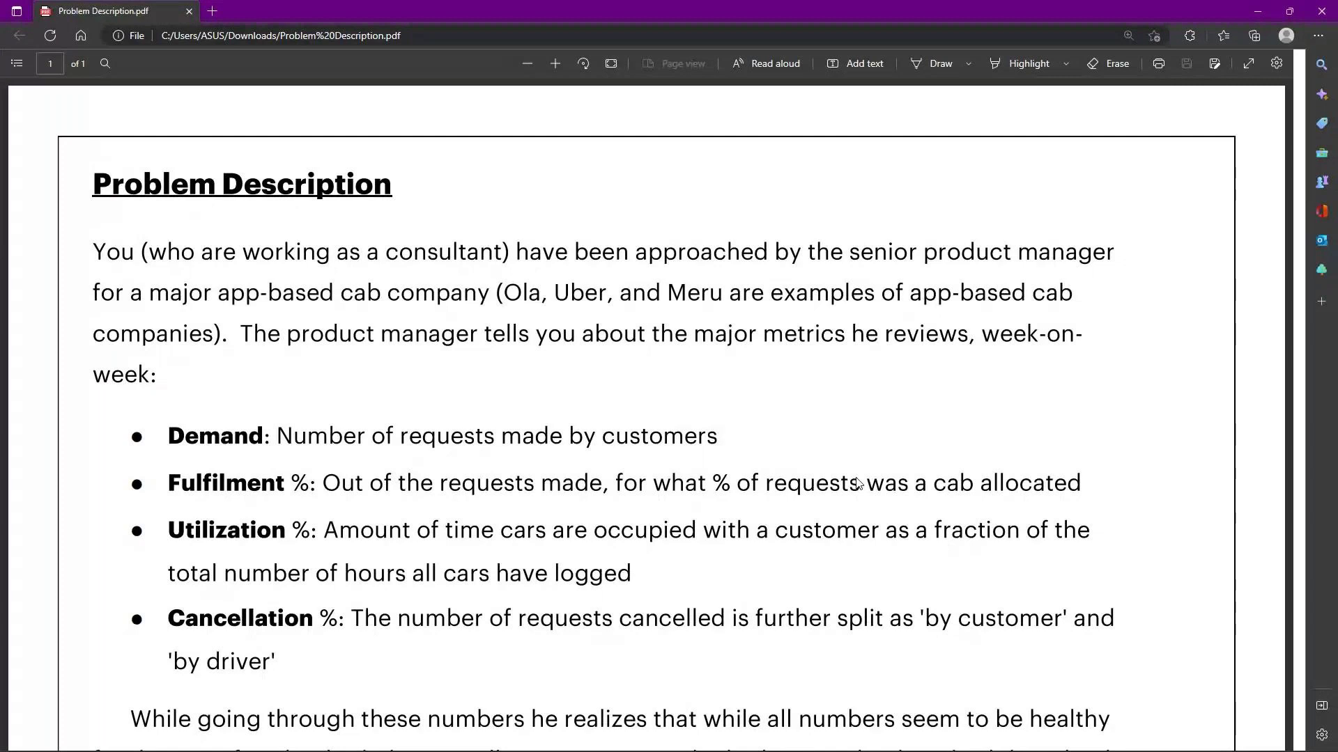
scroll(757, 504, down, 3)
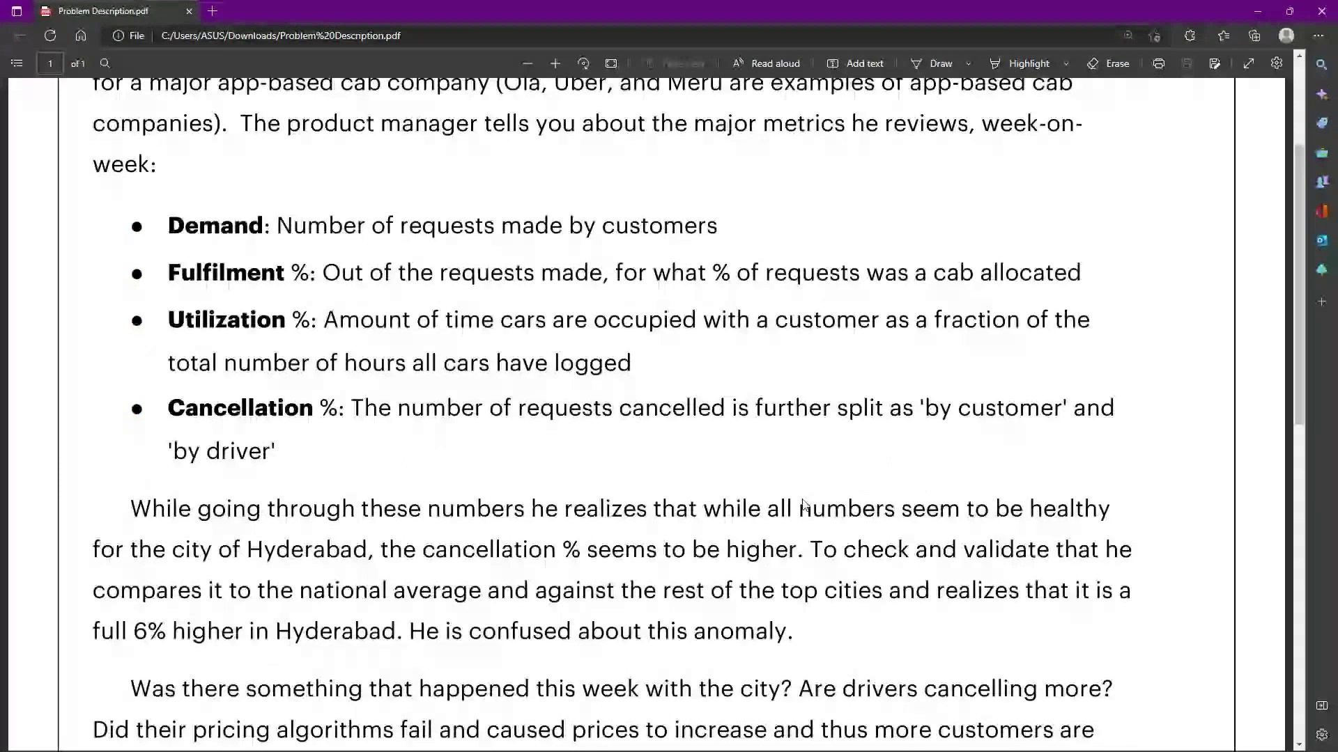
scroll(804, 503, down, 1)
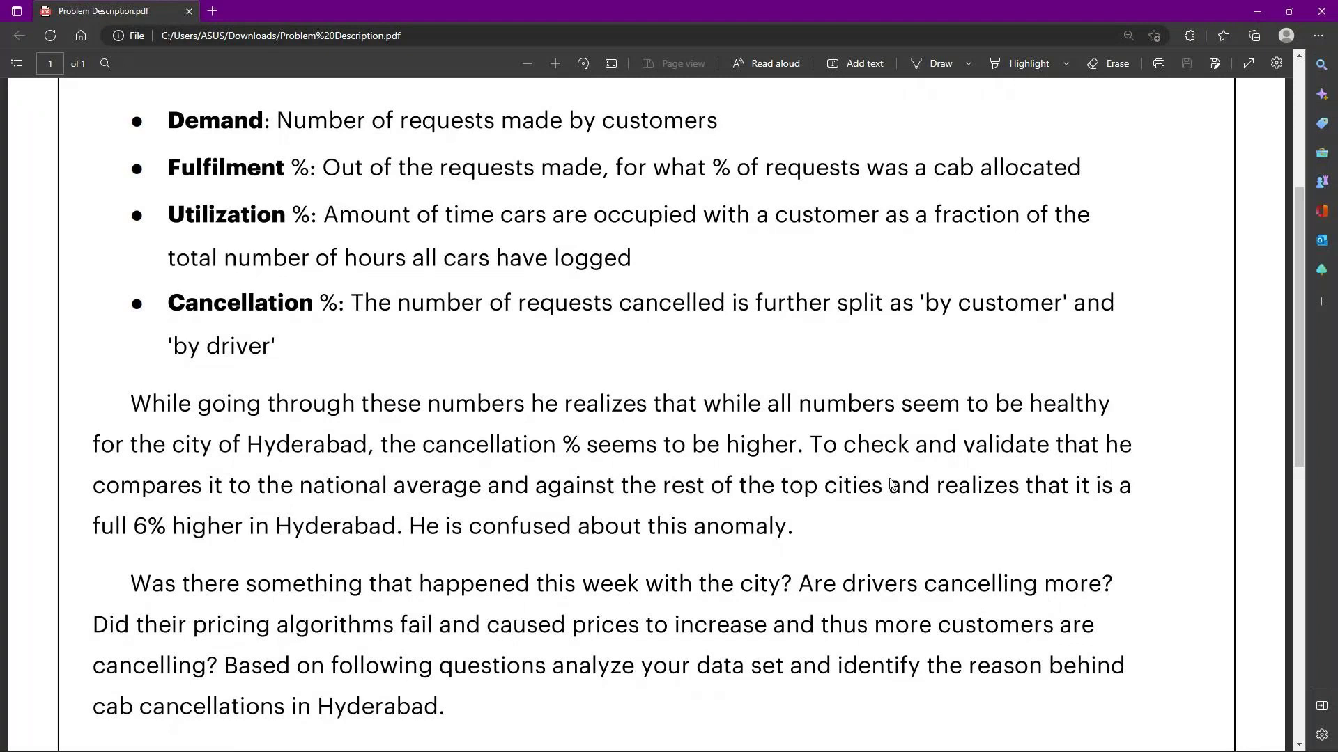
scroll(657, 505, down, 3)
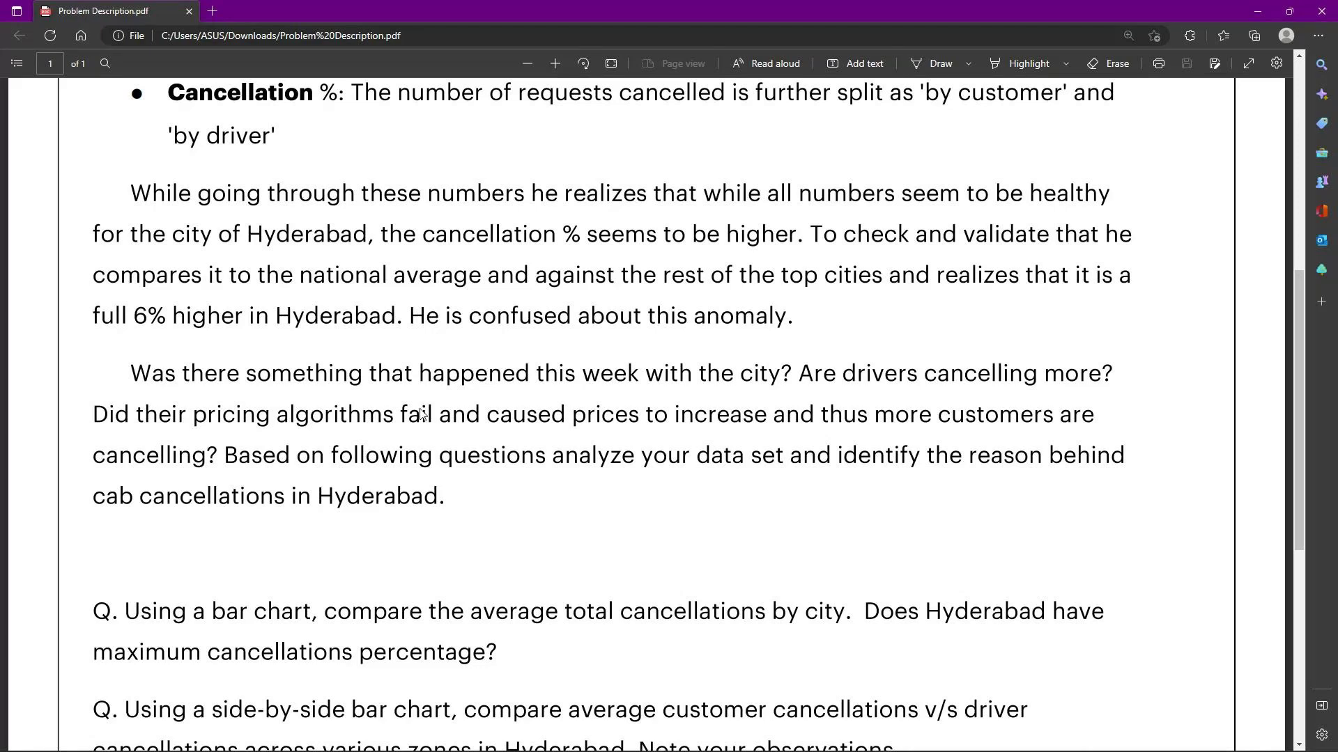
scroll(500, 376, down, 2)
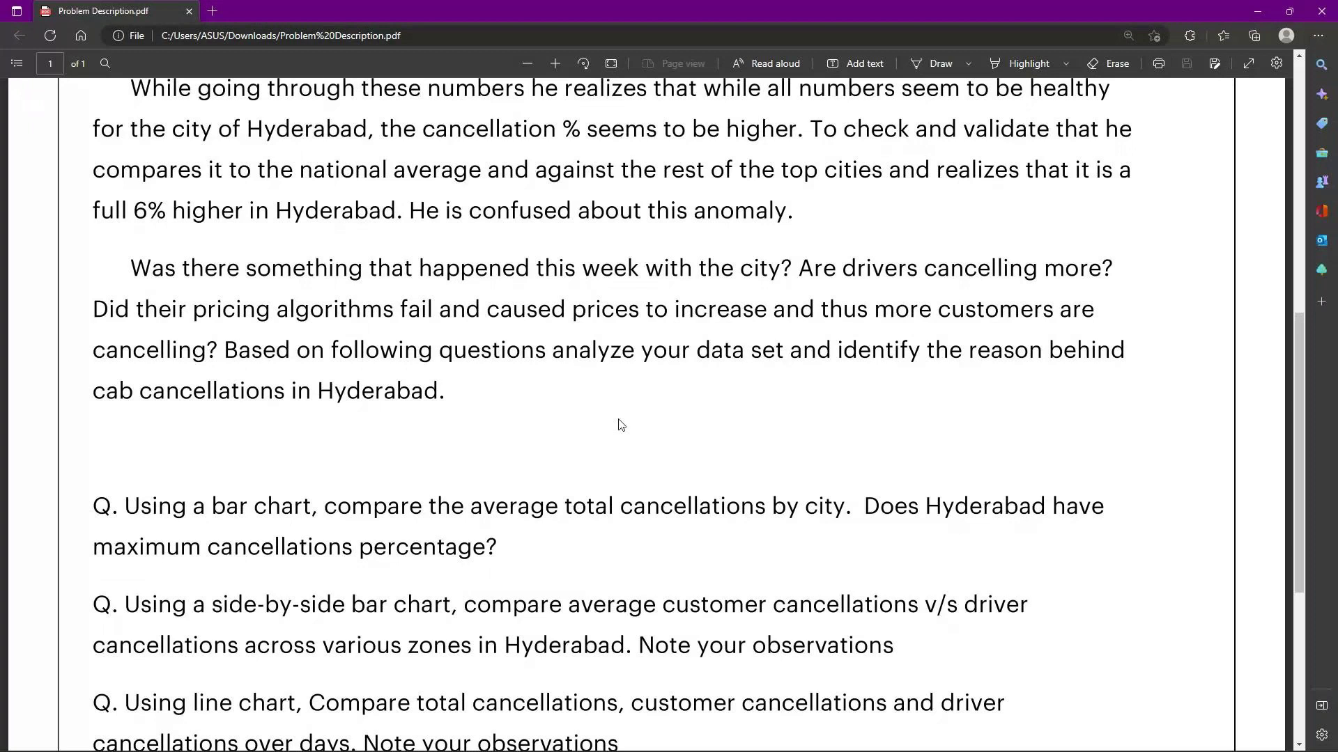
scroll(621, 424, down, 3)
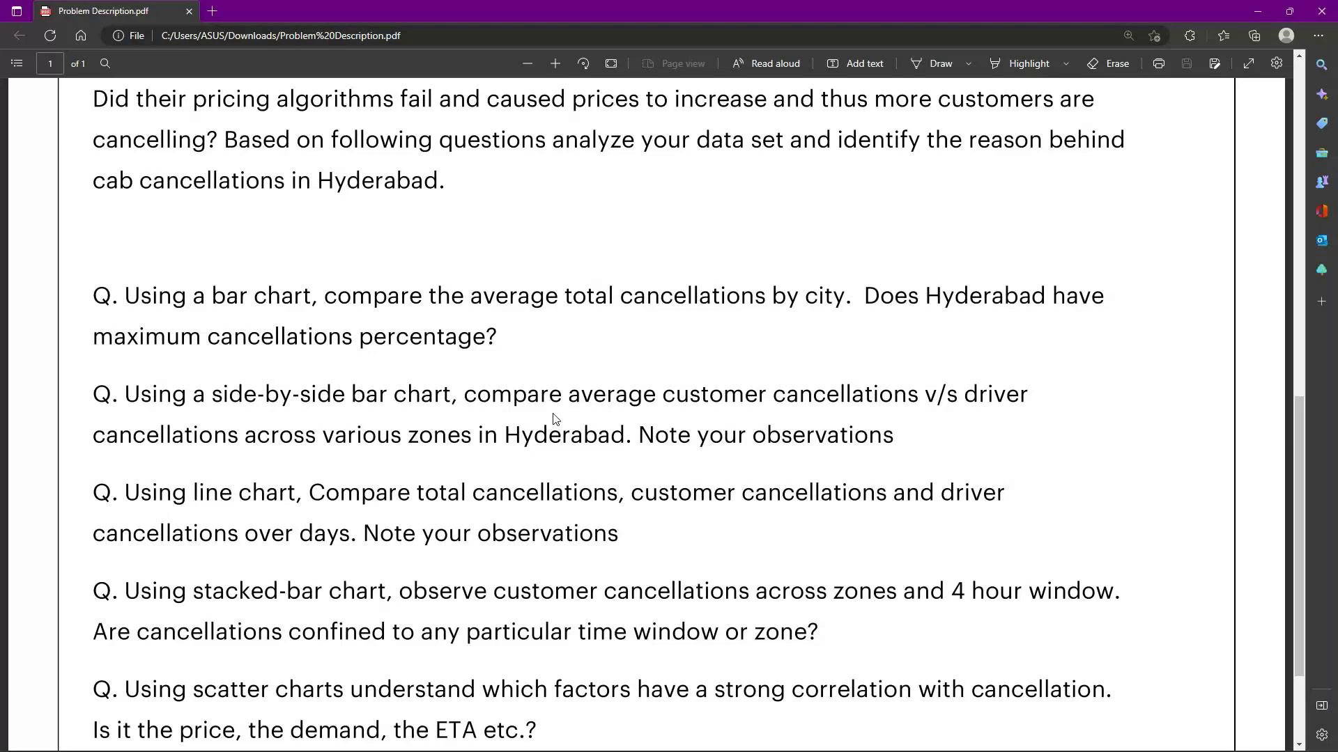
scroll(555, 419, down, 2)
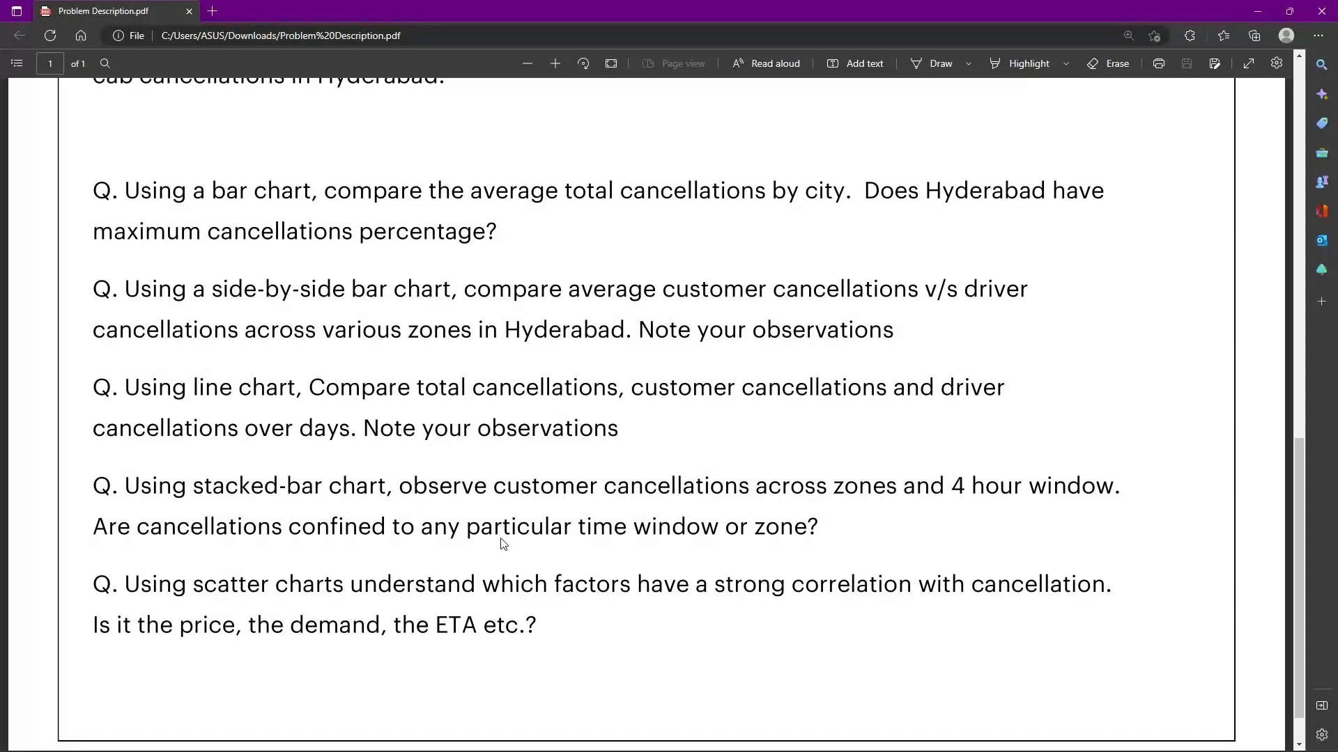
scroll(503, 543, down, 1)
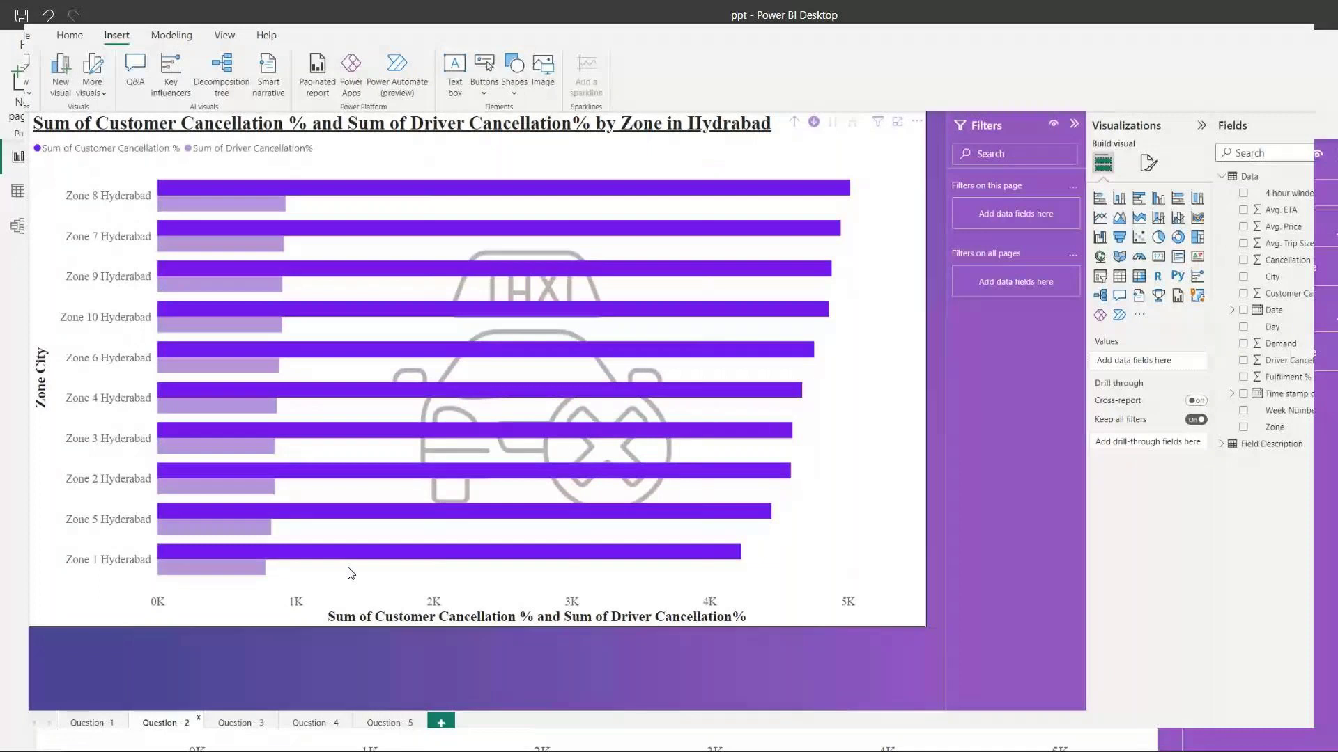
- In the ppt report, compare the Hyderabad zone bars on Question - 2 and the Day 4 cancellation peak on Question - 3
mouse_move(265, 208)
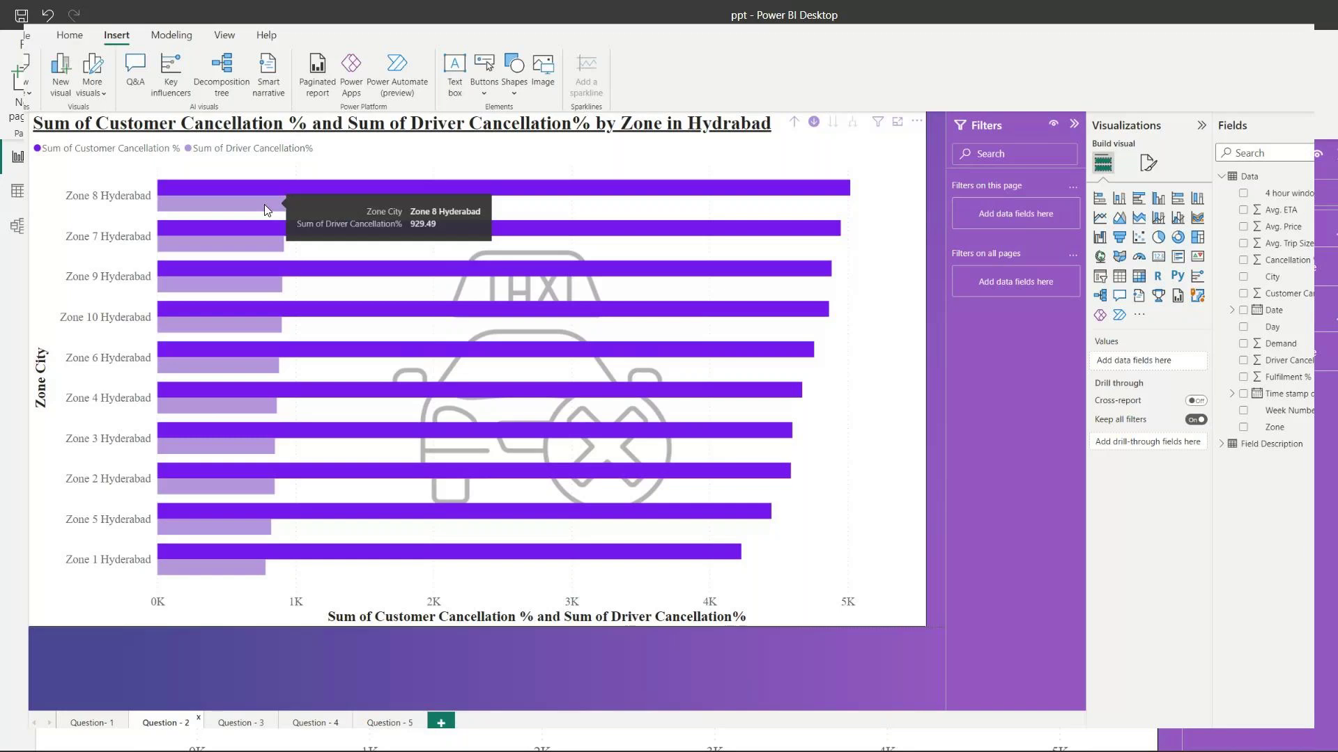
mouse_move(248, 559)
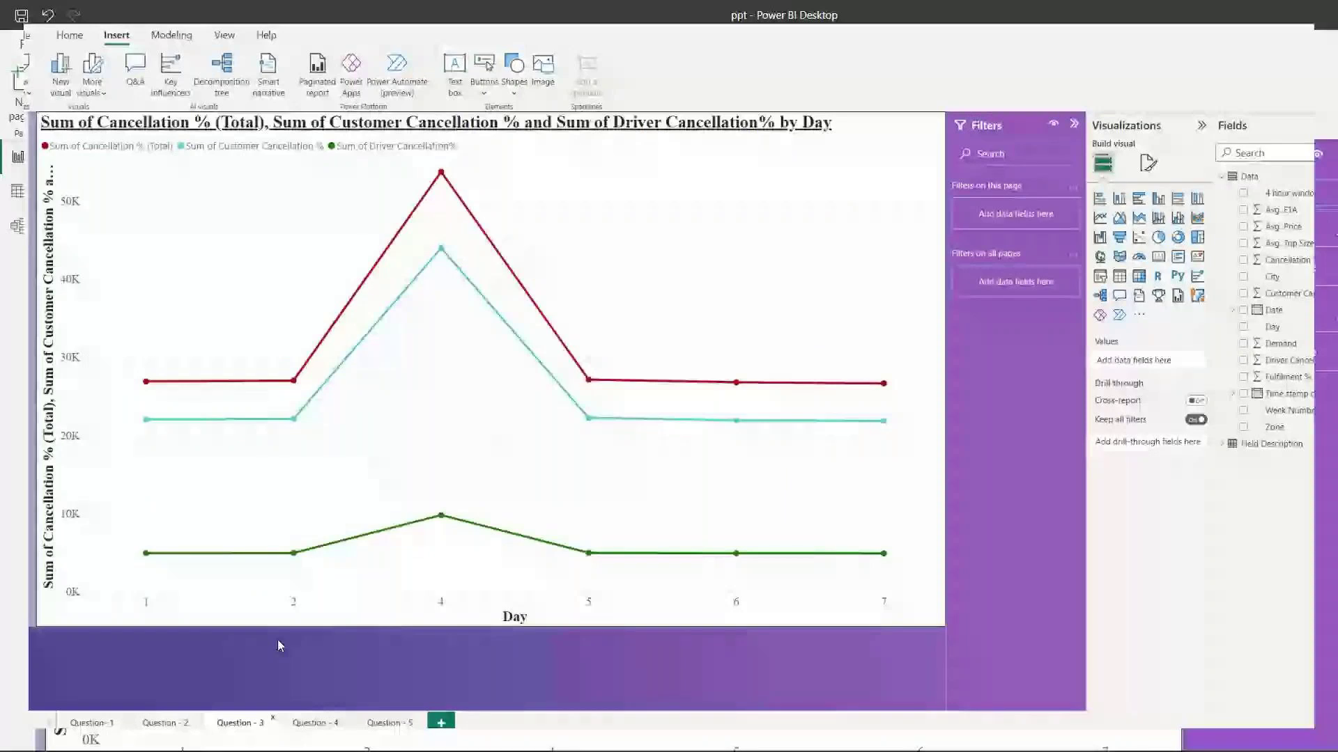
mouse_move(422, 339)
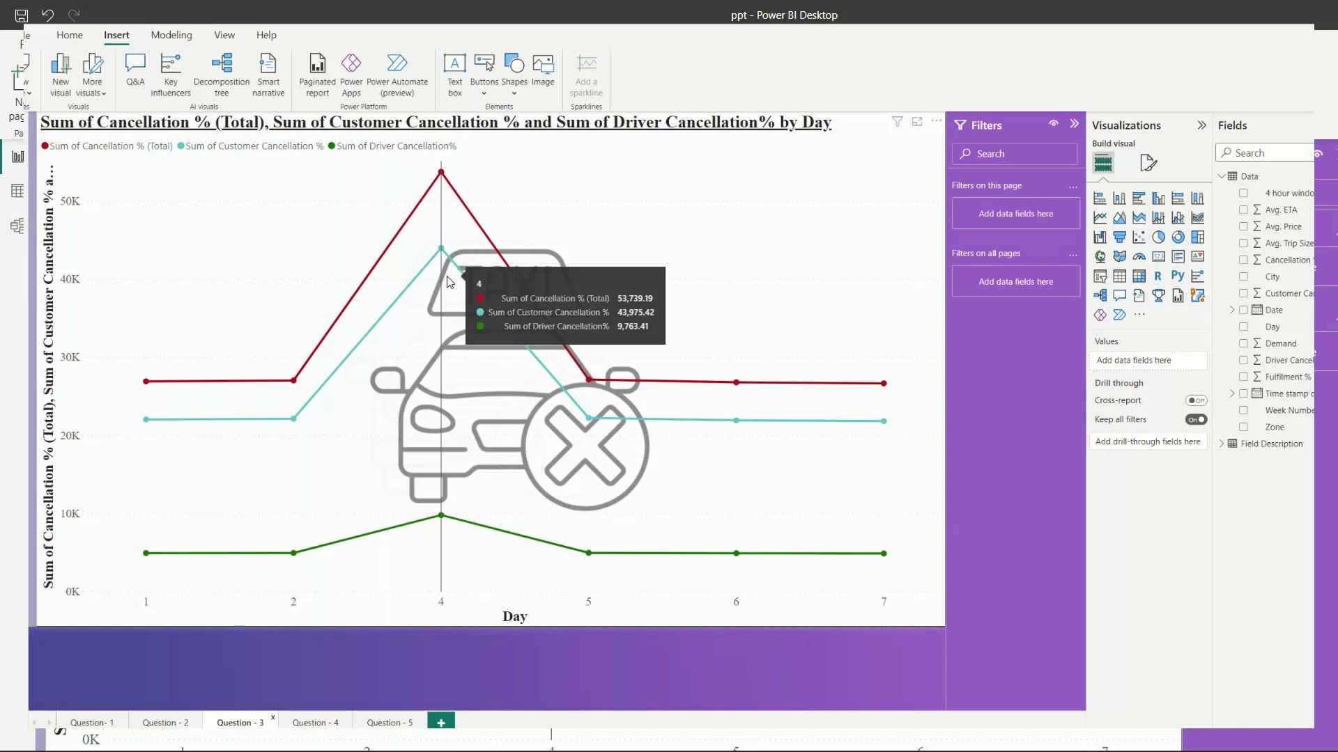
- Examine Question - 4's stacked bar chart of customer cancellation share by 4-hour window and zone
click(311, 724)
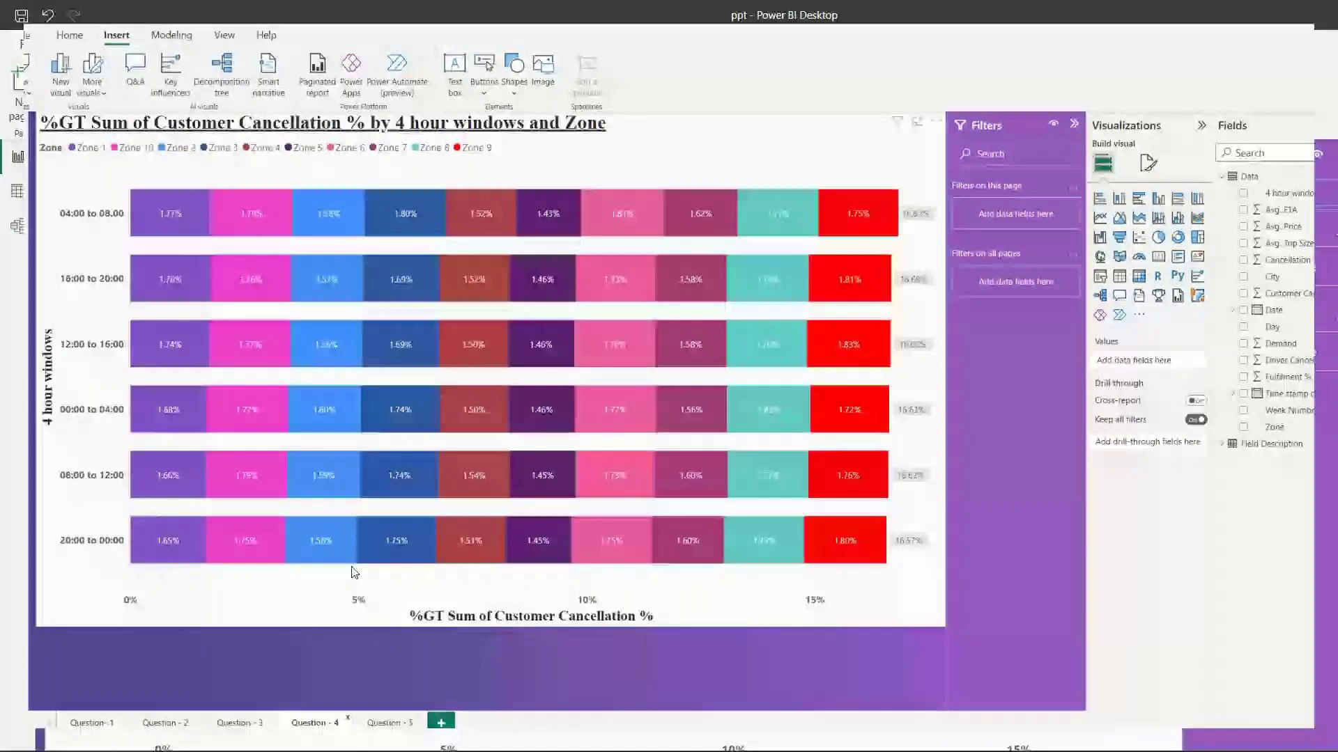
click(352, 572)
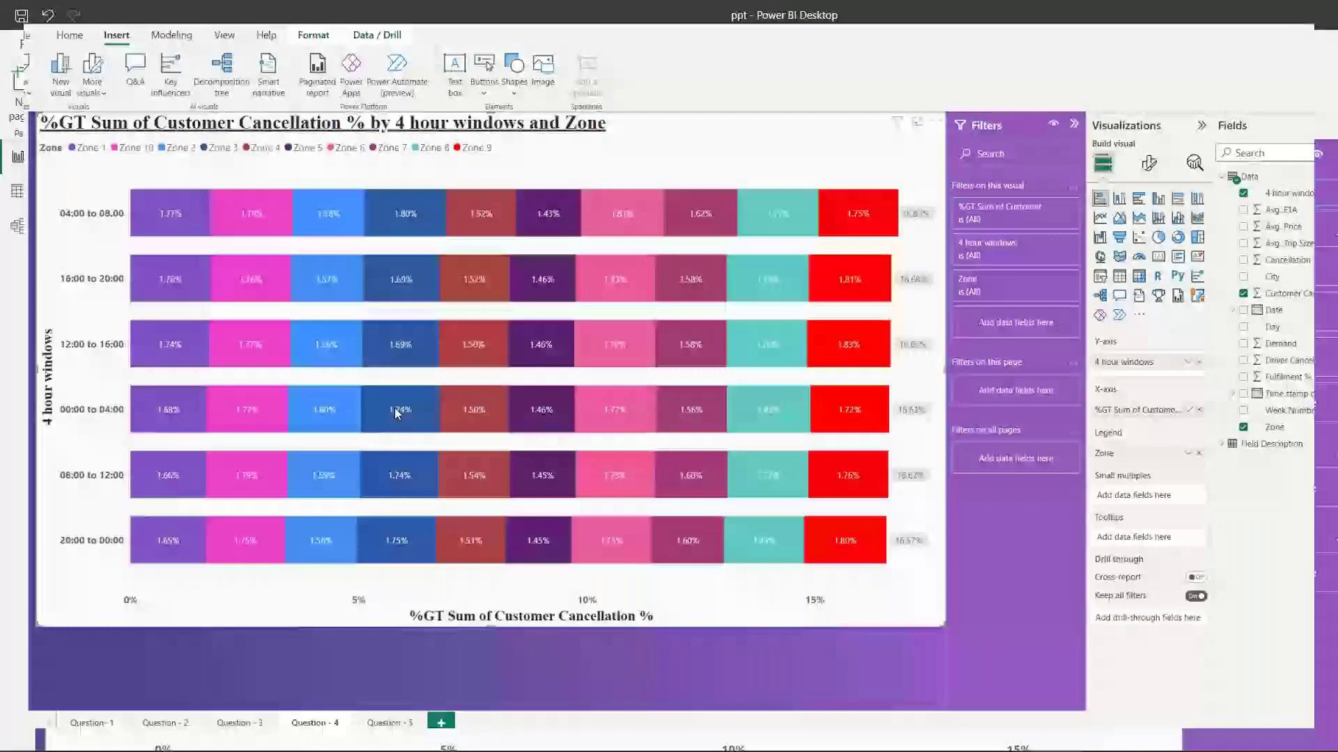
mouse_move(420, 305)
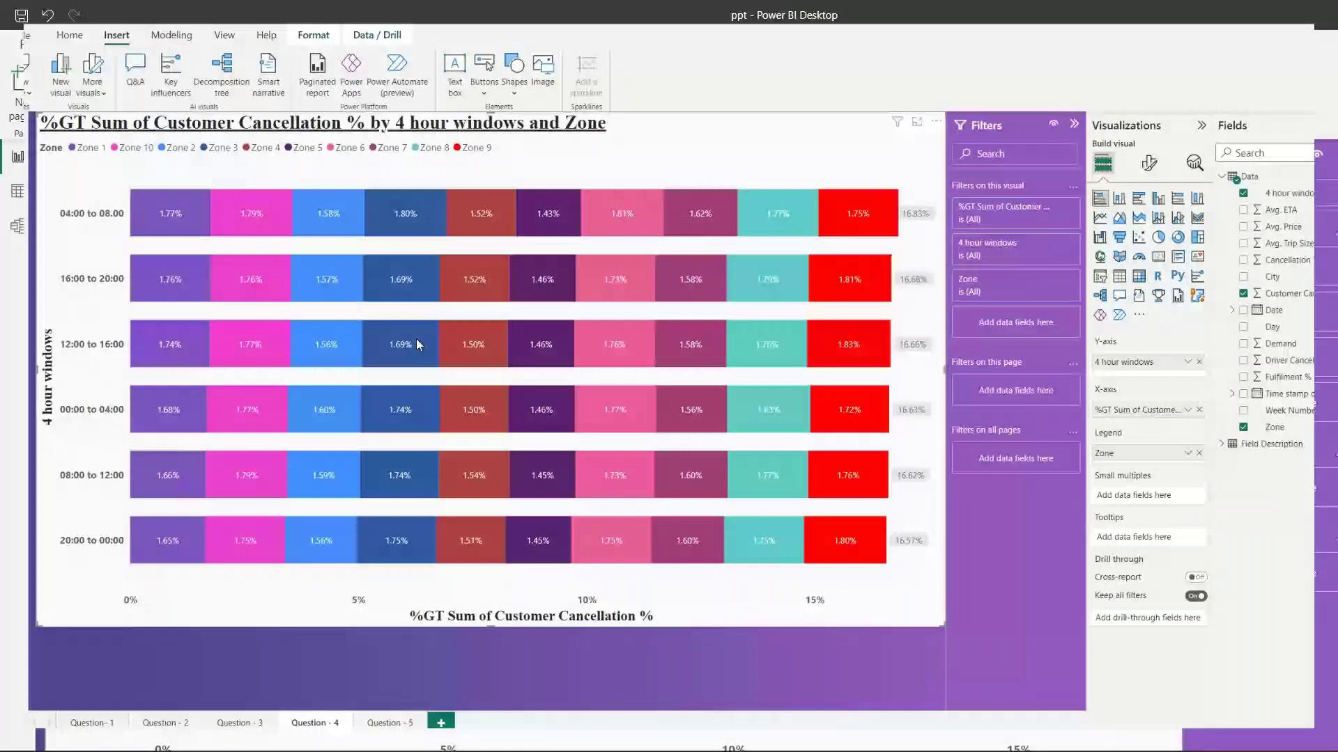
- Examine Question - 5's scatter charts relating cancellations to average price, average ETA and demand by city
click(385, 725)
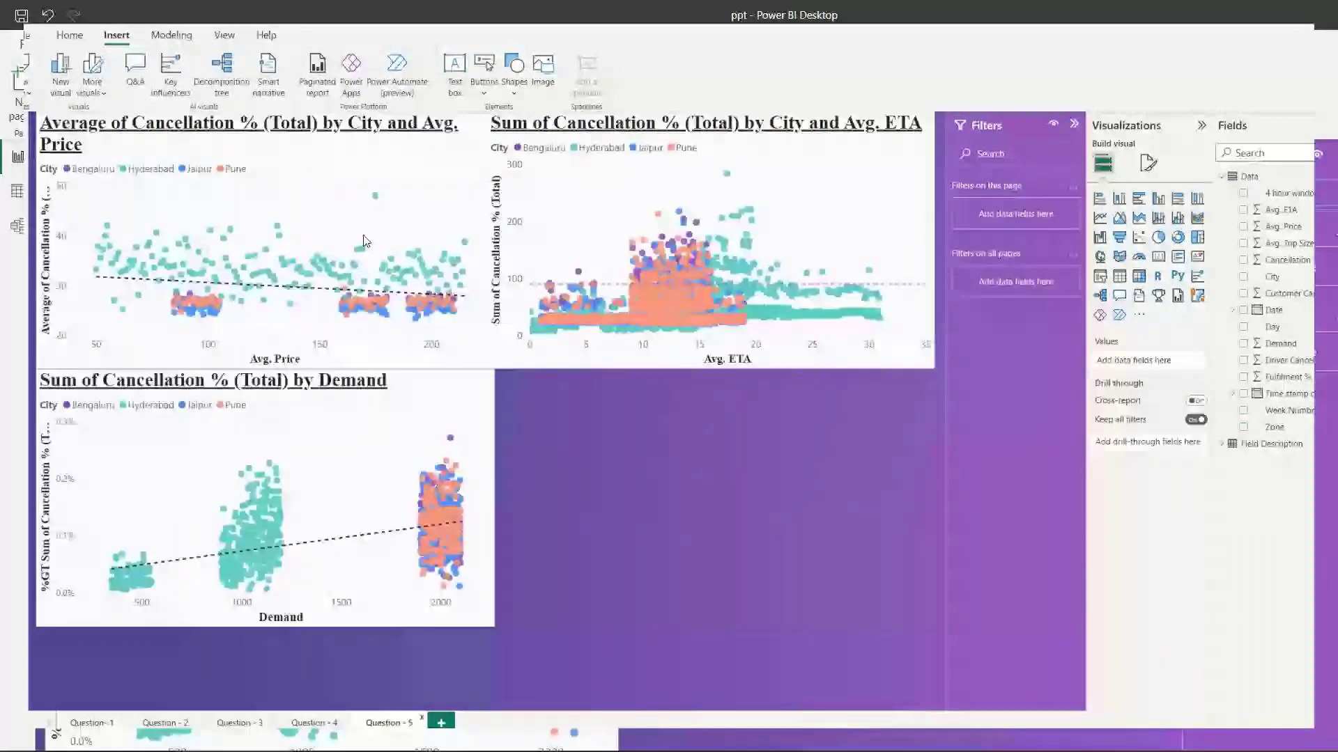
click(341, 223)
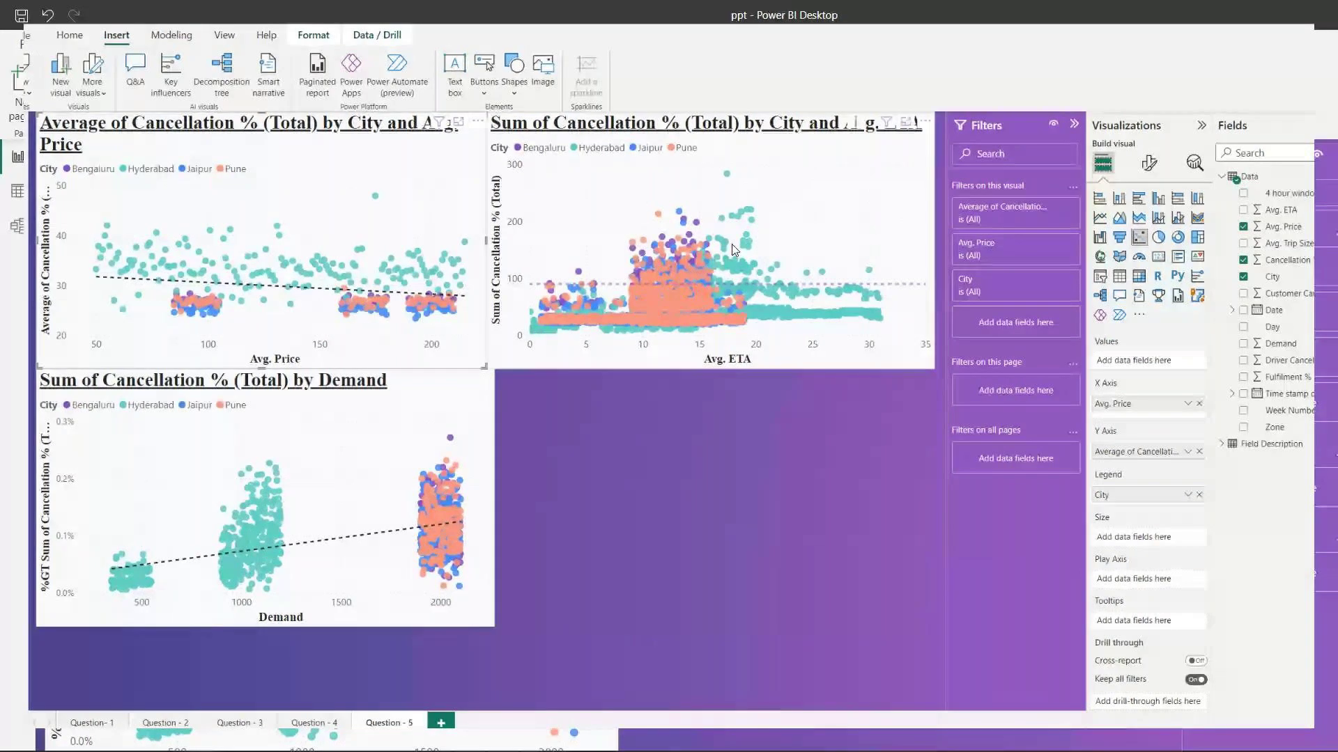
mouse_move(699, 286)
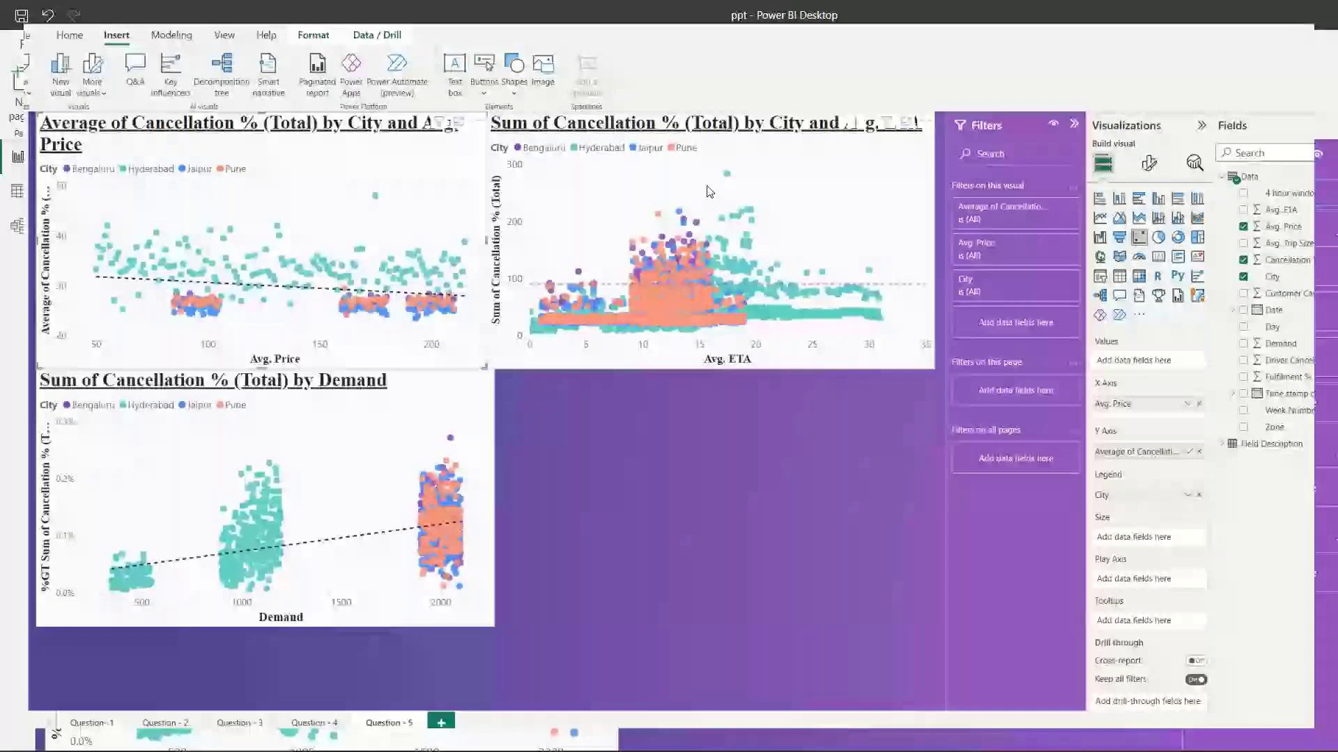
click(576, 478)
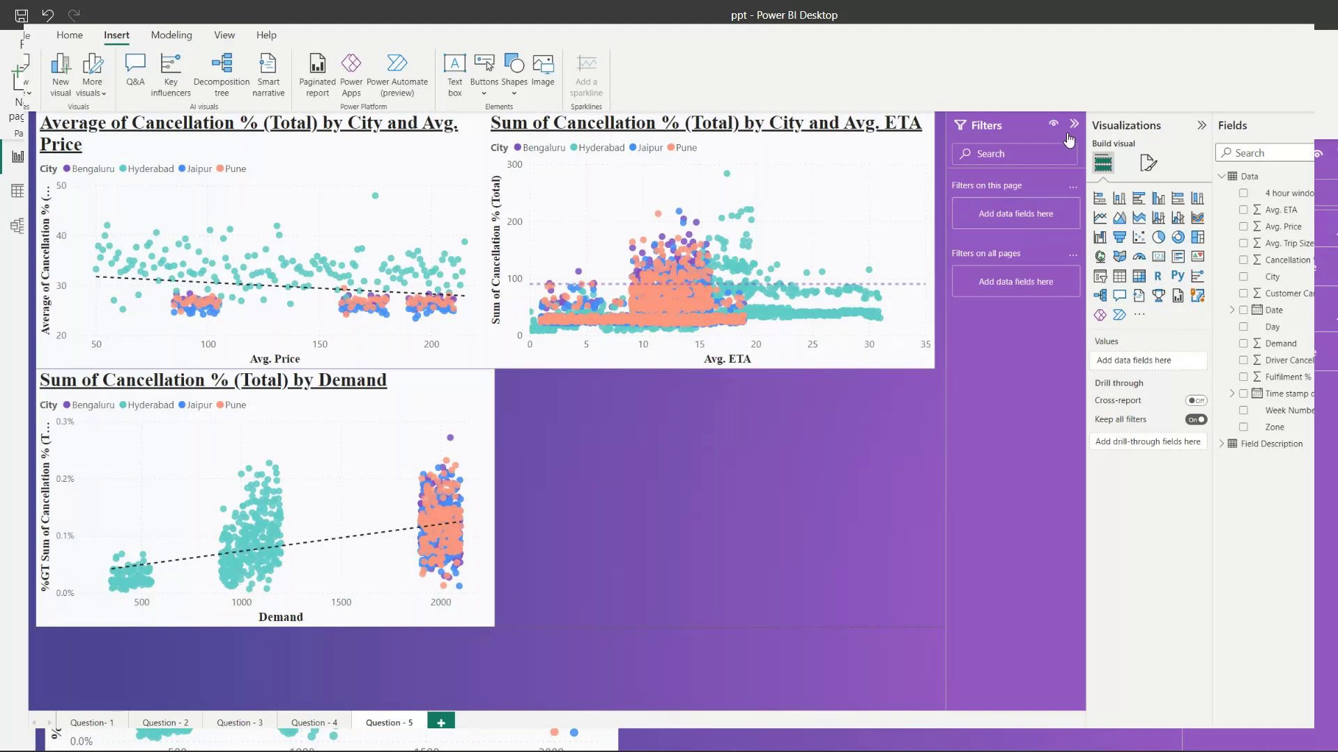
- Return to Question - 1 and review Hyderabad's share of total cancellations against Bengaluru, Pune and Jaipur
click(83, 723)
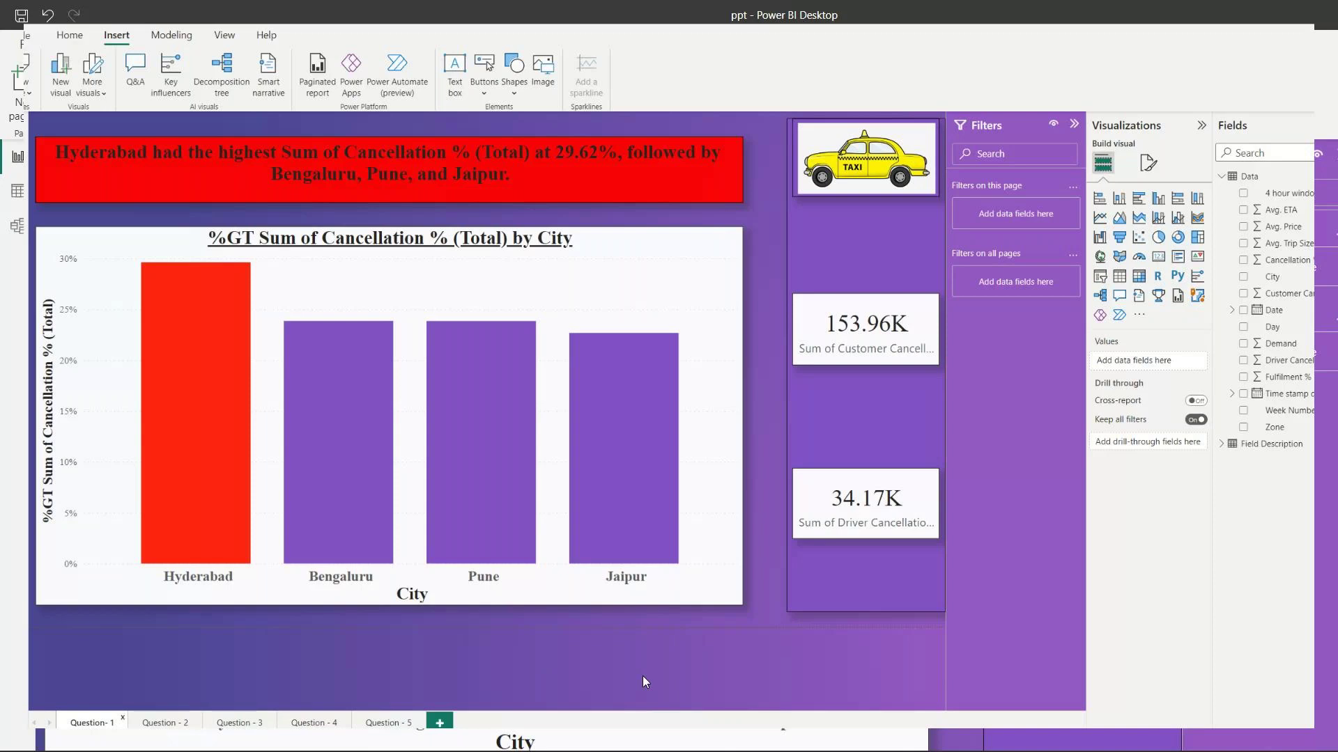
mouse_move(899, 744)
mouse_move(186, 462)
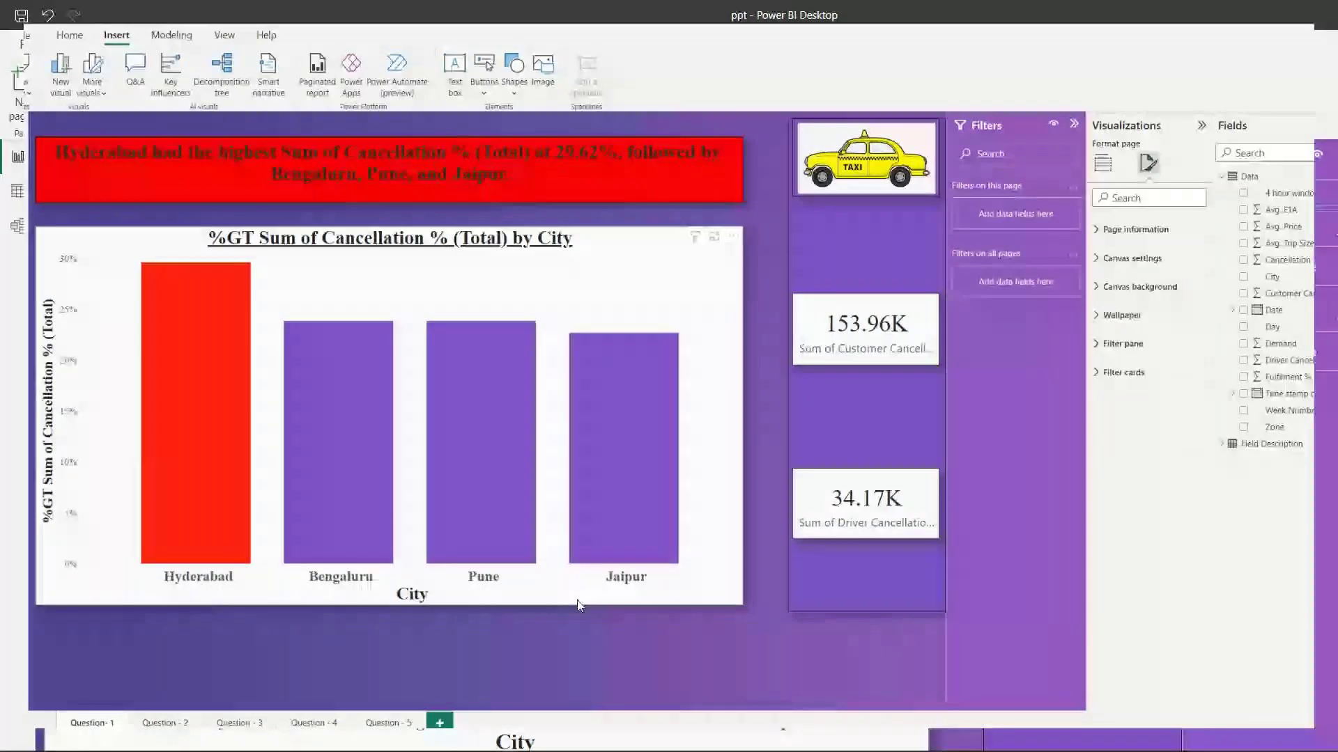
mouse_move(862, 742)
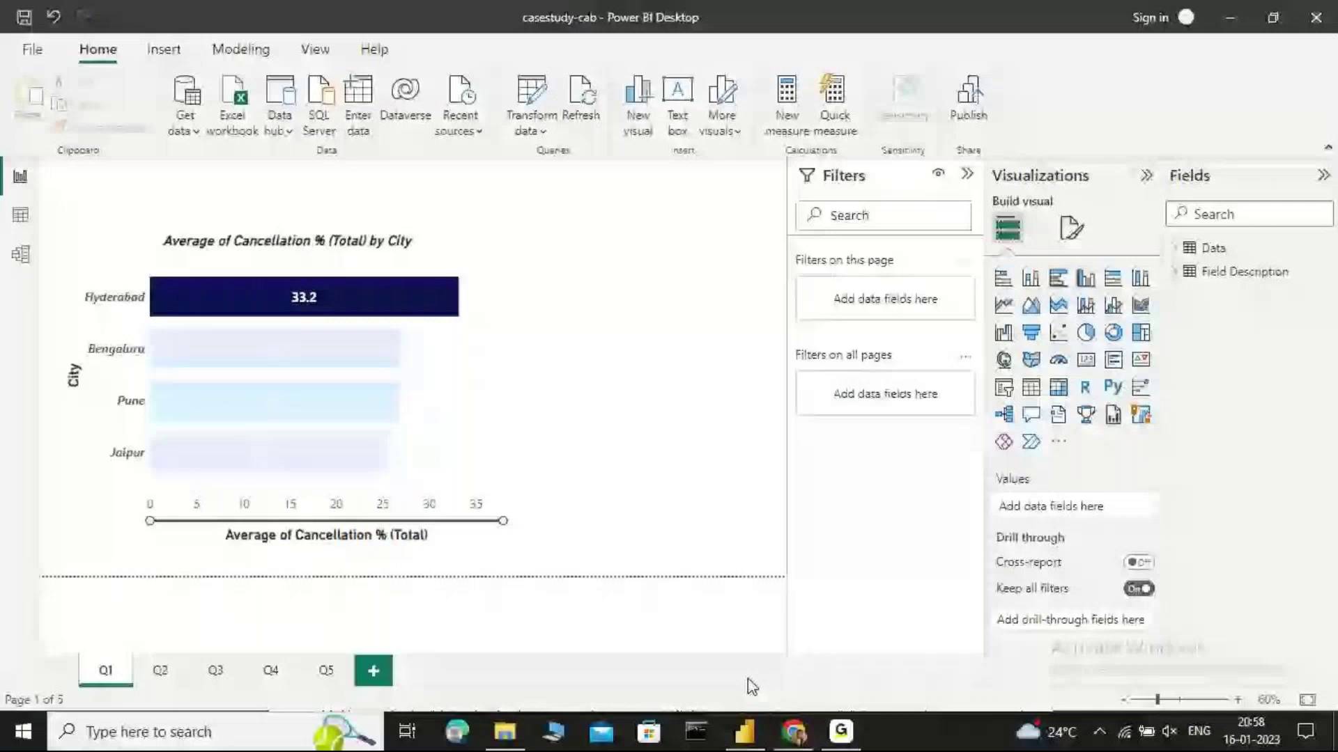
mouse_move(764, 735)
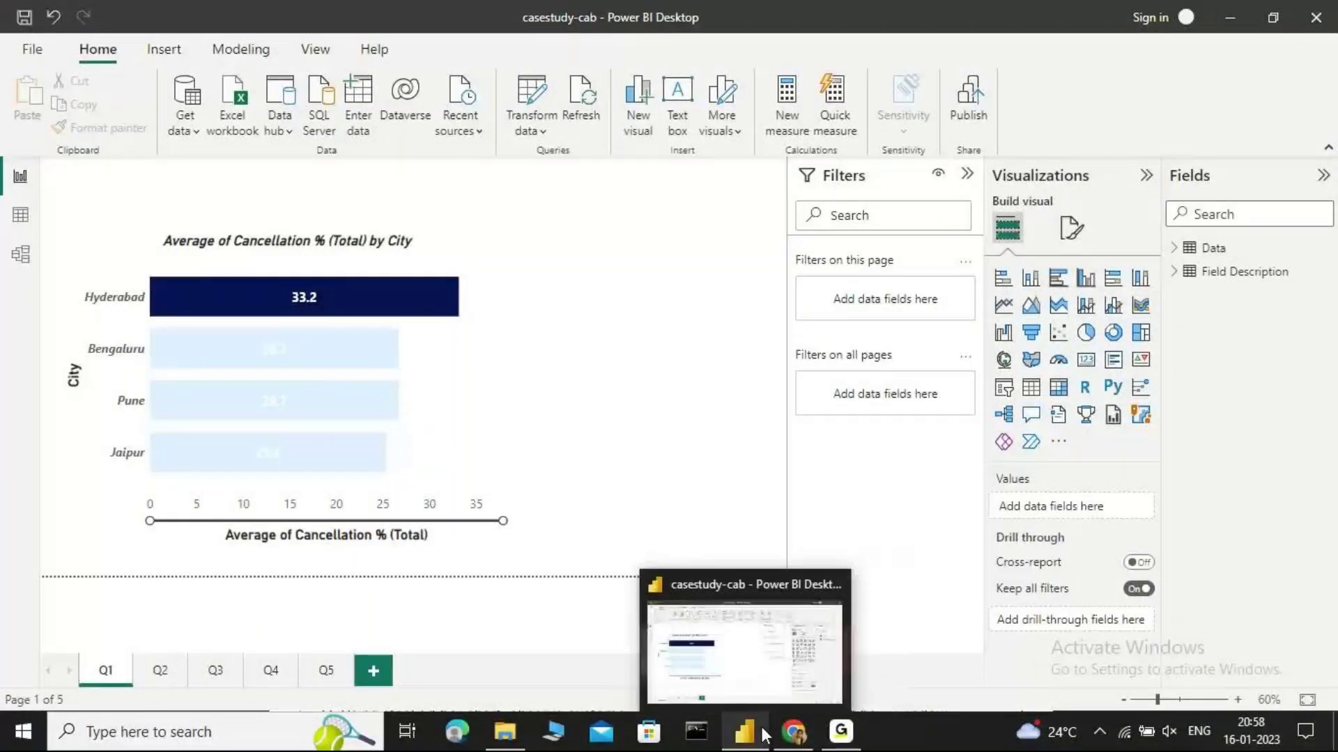
- Switch to Chrome, reread Problem Description.pdf from its beginning, close it and go back to the classroom's Stream page
click(764, 735)
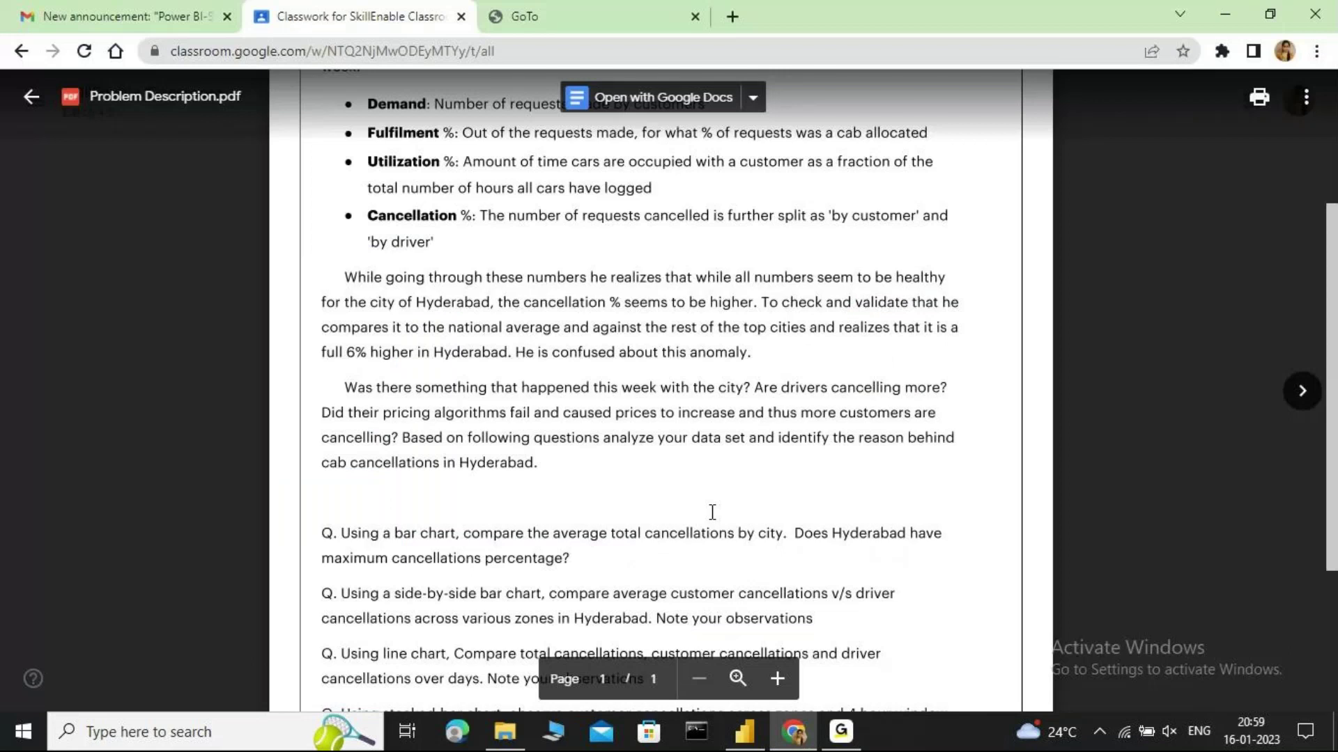
click(1331, 142)
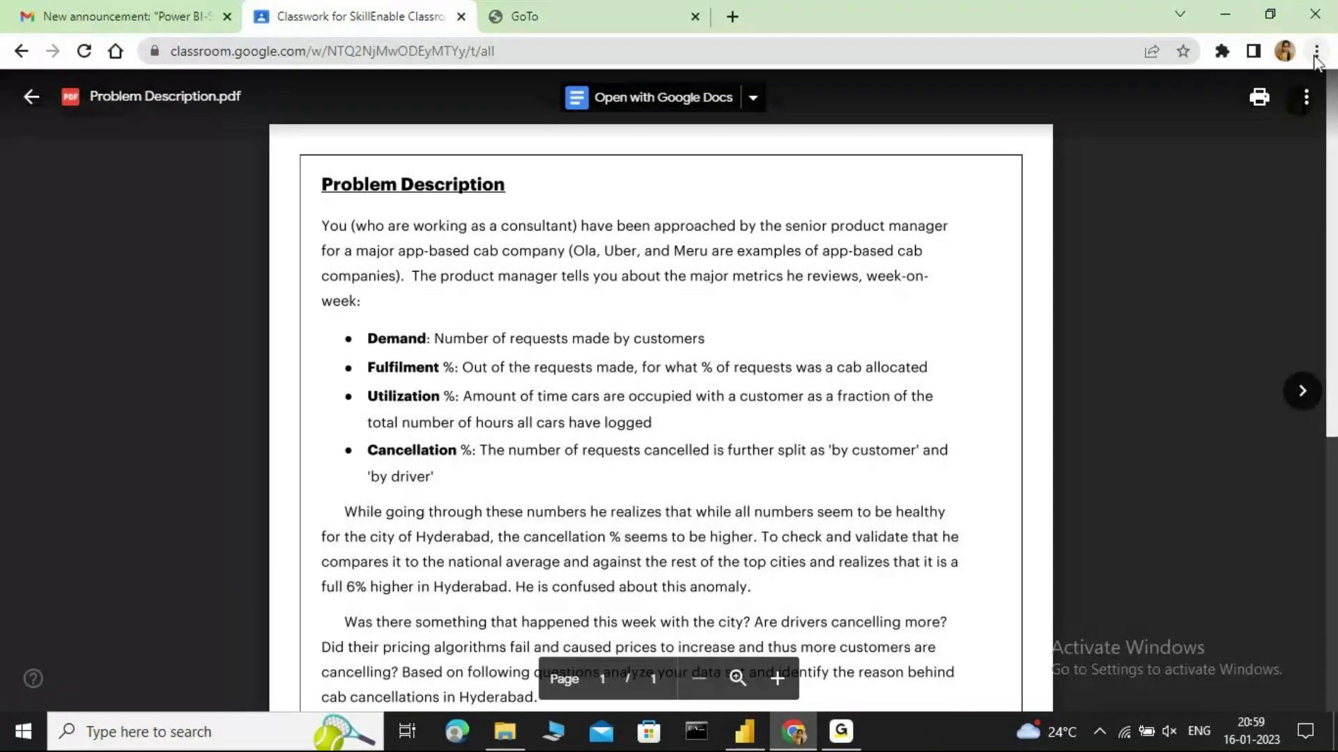
click(1319, 493)
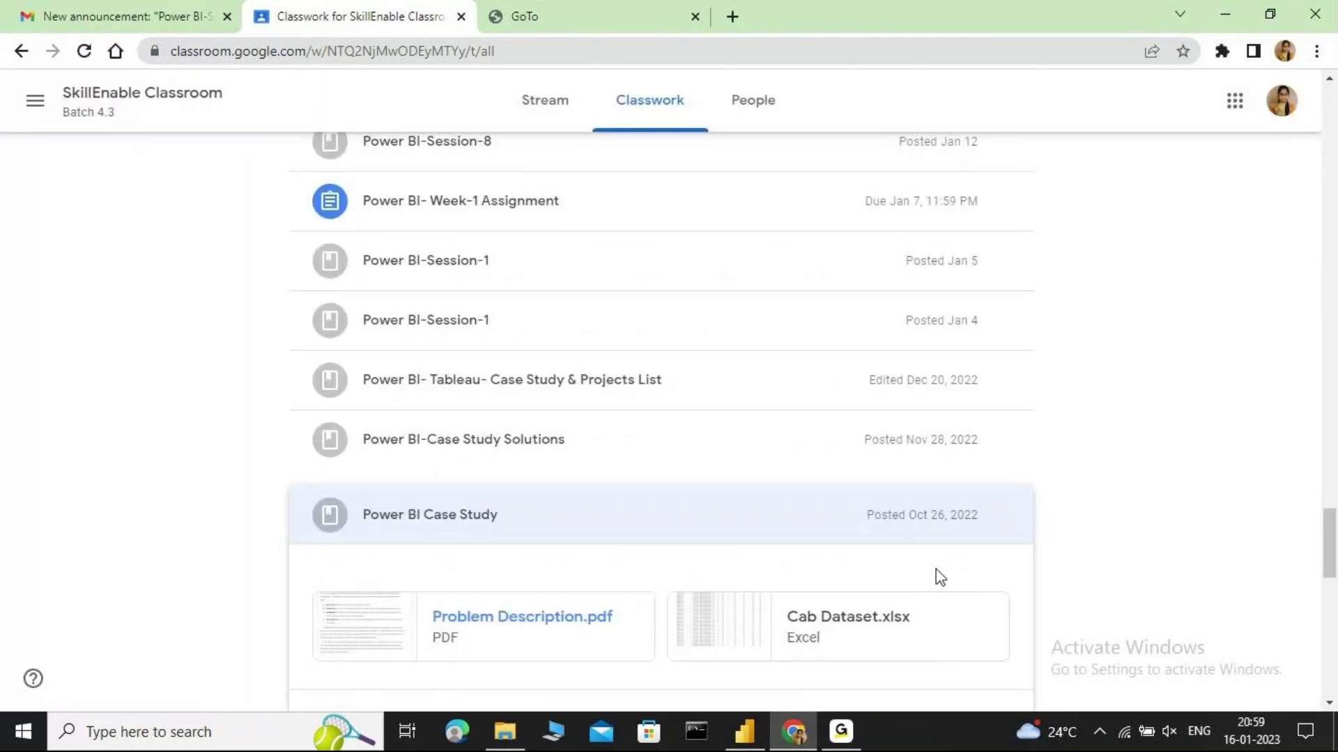
click(20, 52)
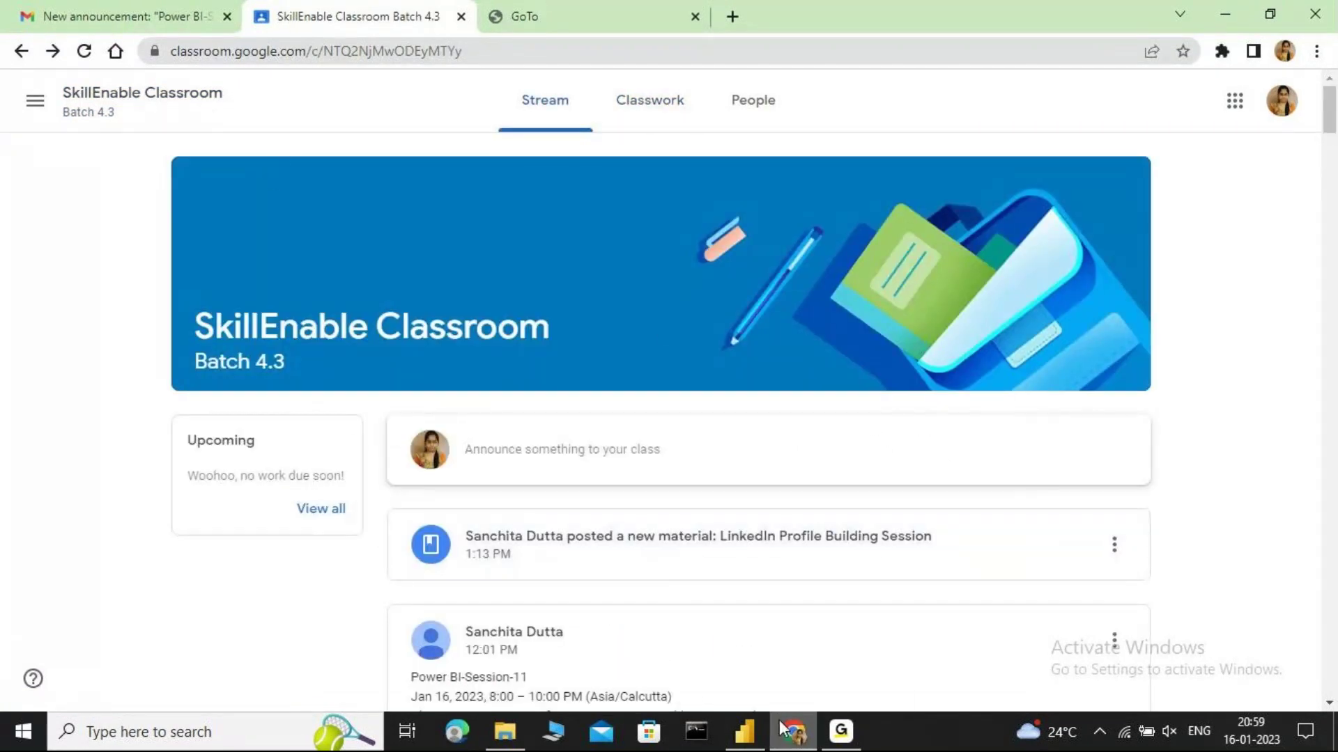
mouse_move(783, 729)
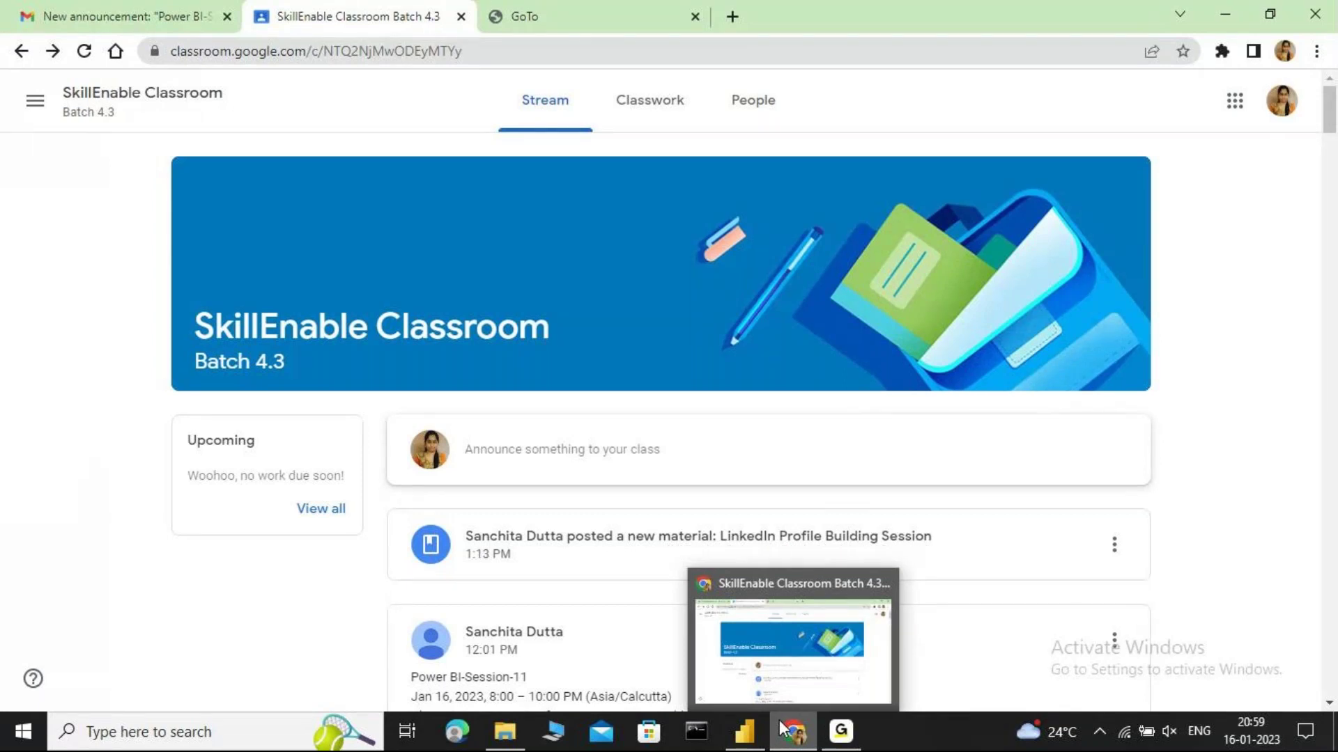
- Switch to the casestudy-cab report in Power BI Desktop and compare Hyderabad's average total cancellation with the other cities on Q1
click(746, 733)
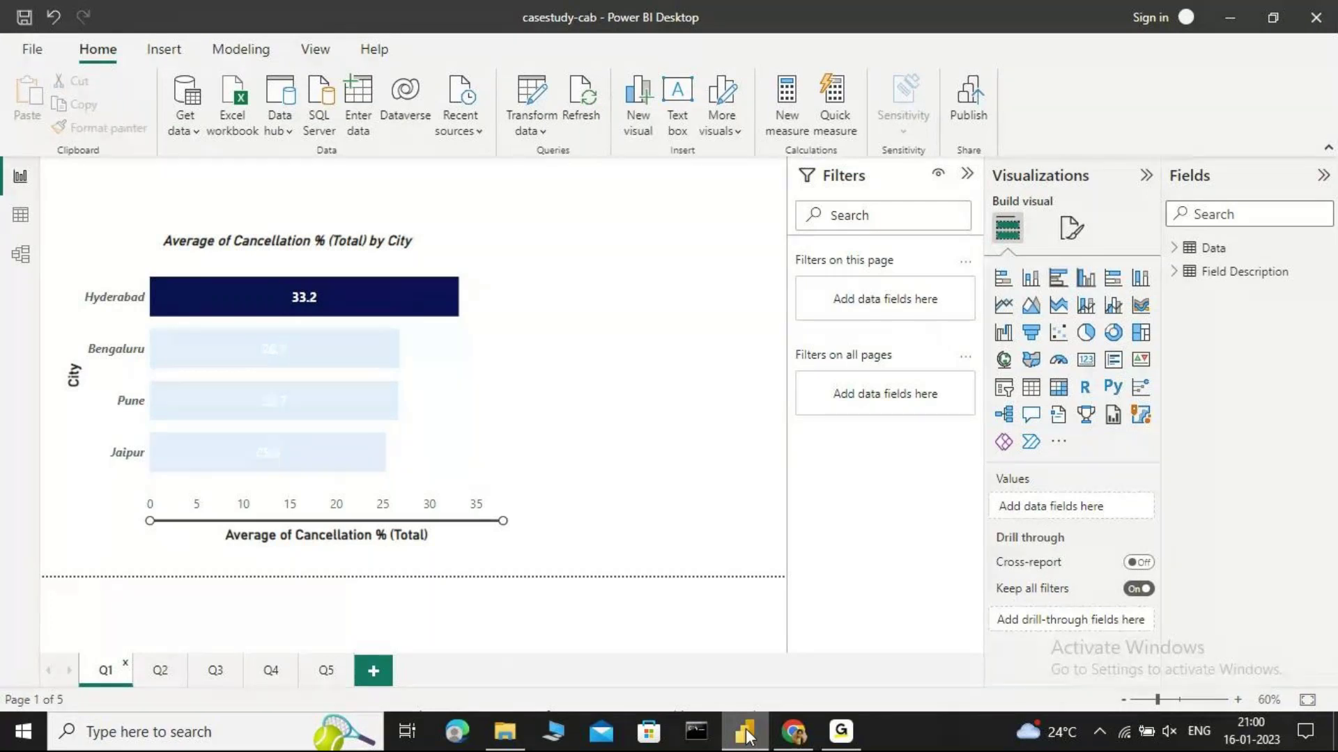
click(441, 404)
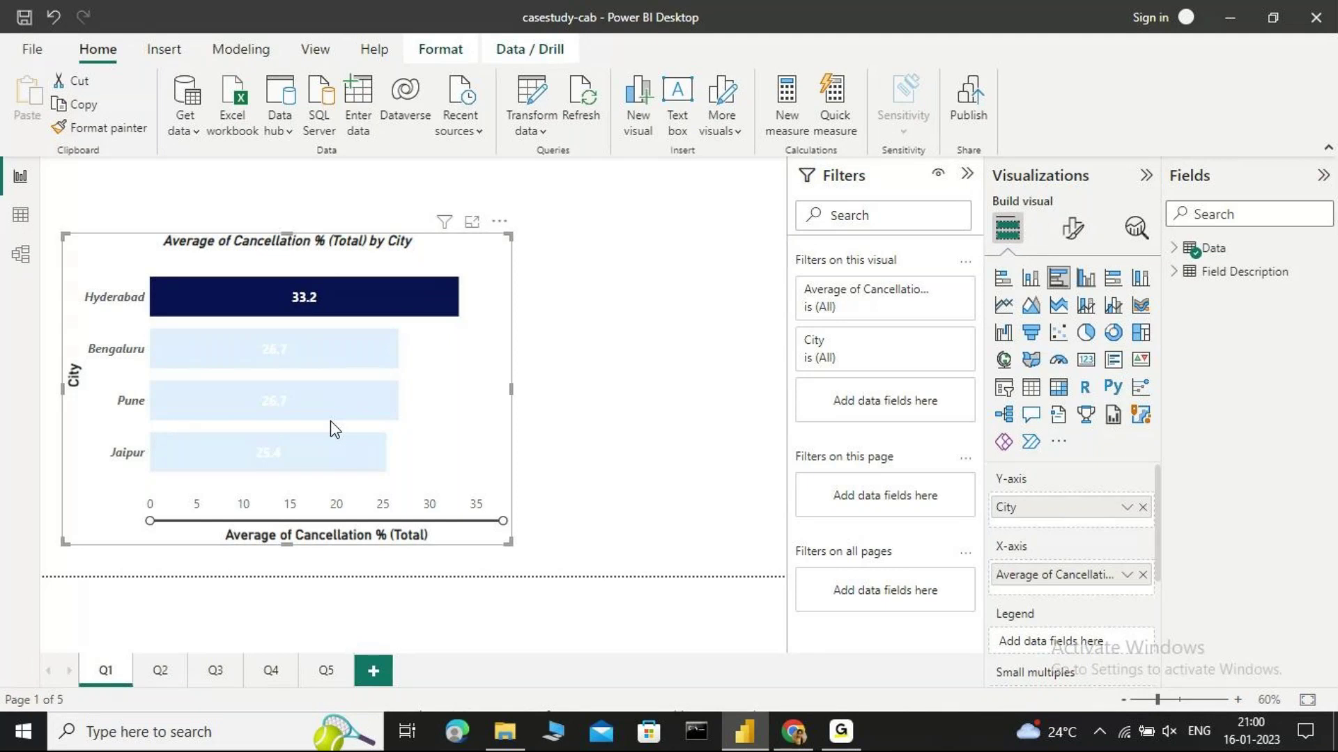
mouse_move(334, 317)
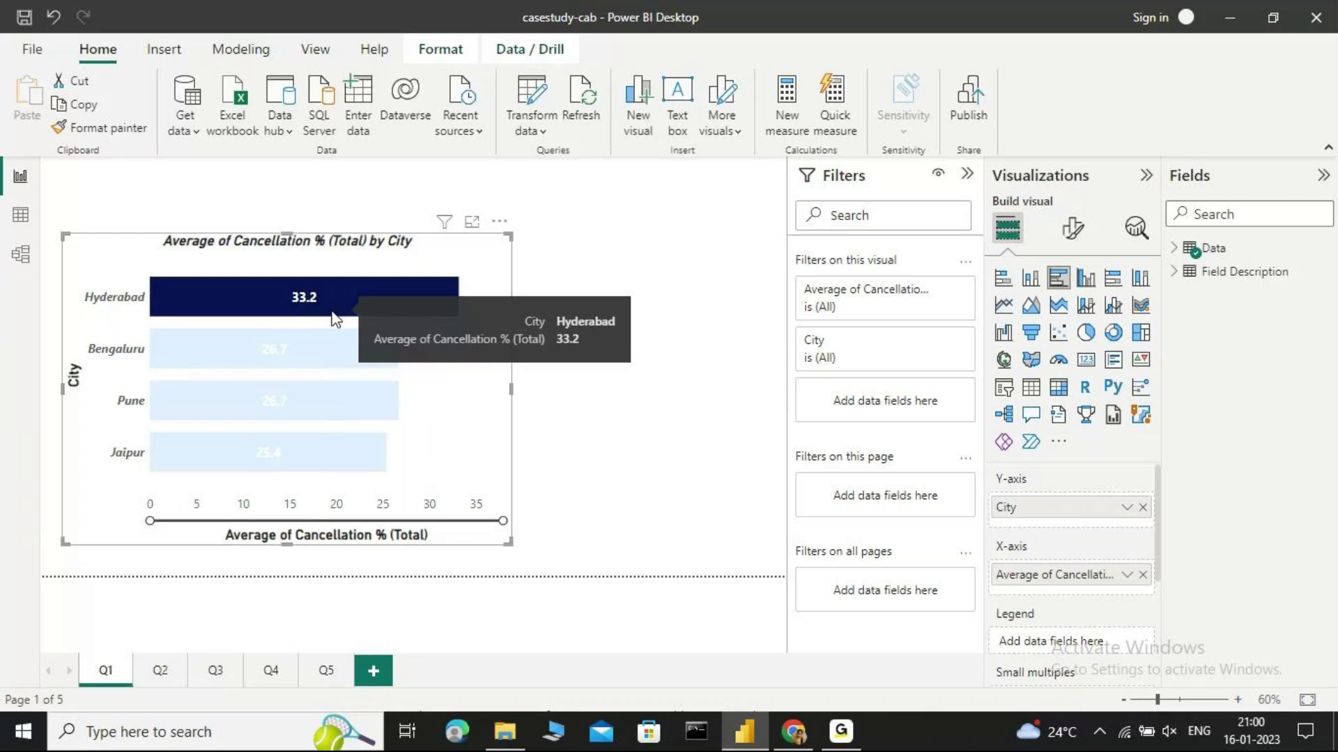
mouse_move(199, 473)
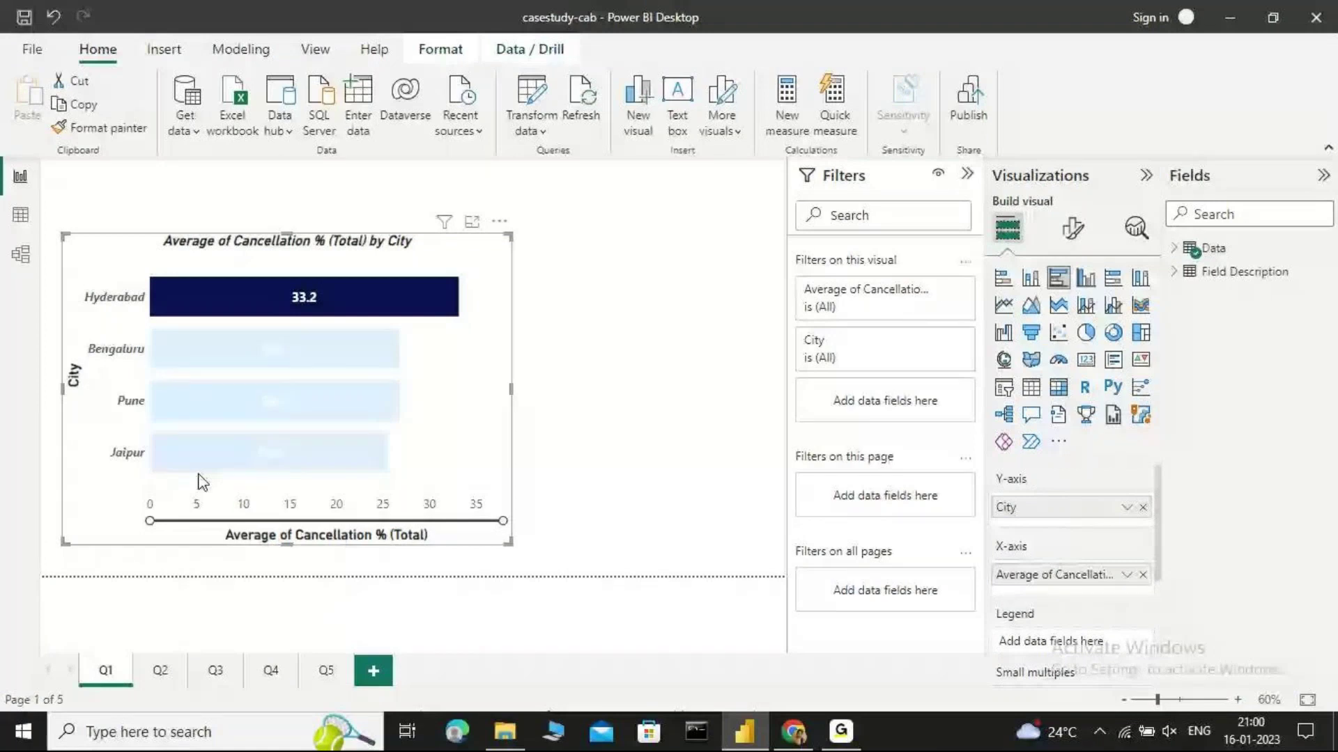
- Compare average customer and driver cancellations across the Hyderabad zones on Q2, and the total, customer and driver cancellation lines by day on Q3
click(160, 670)
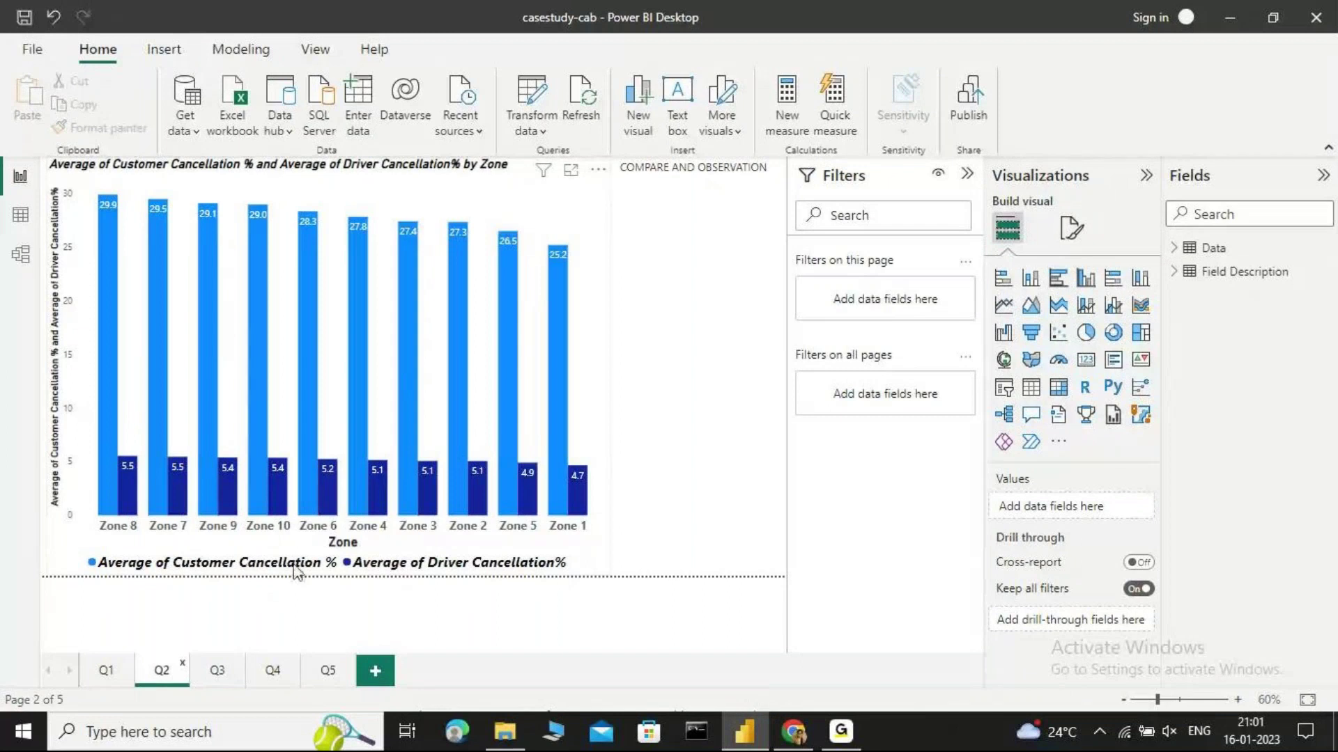
mouse_move(104, 335)
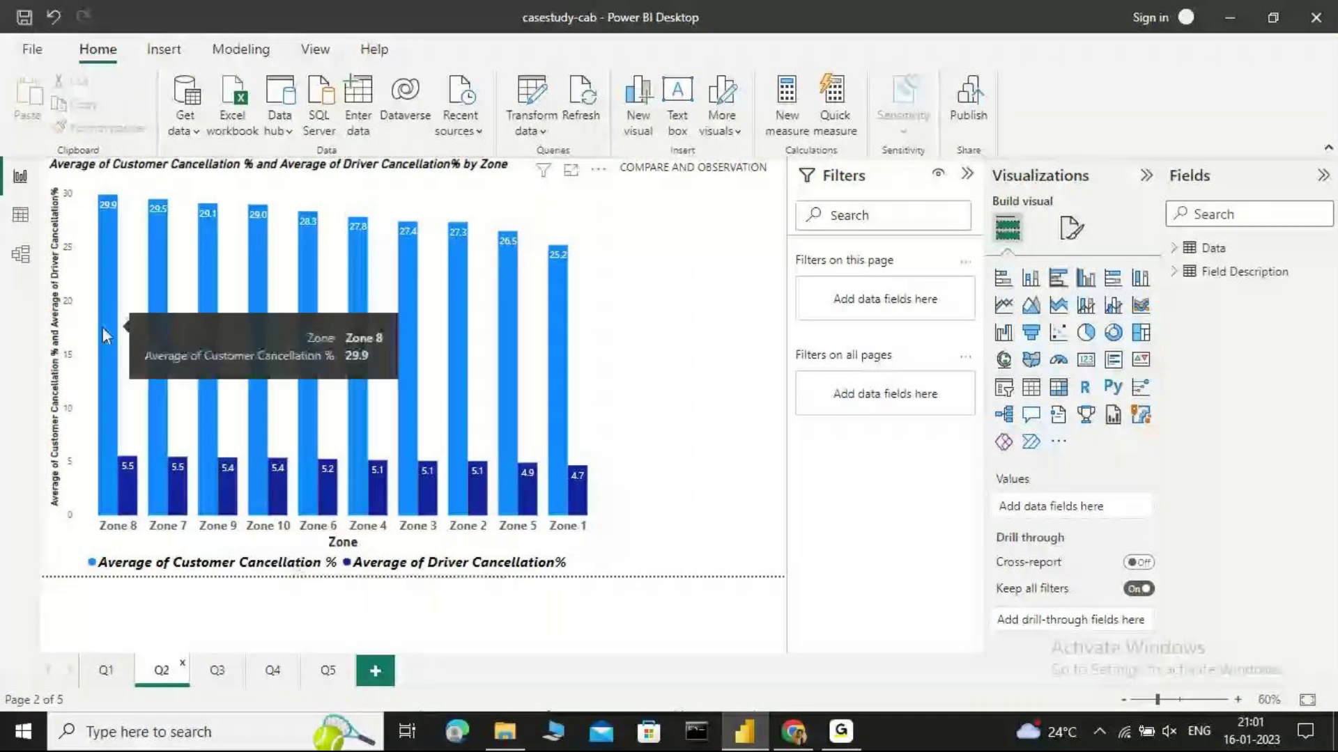
mouse_move(469, 333)
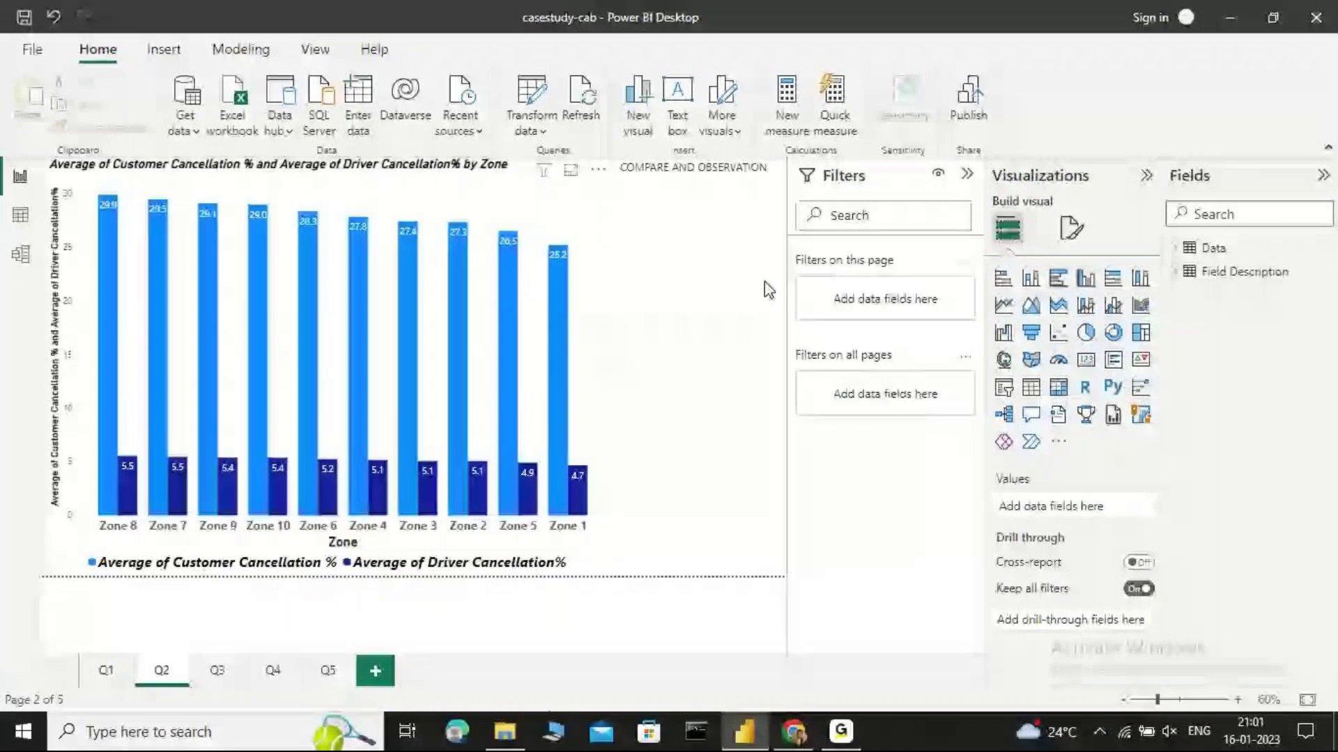
click(551, 370)
mouse_move(572, 474)
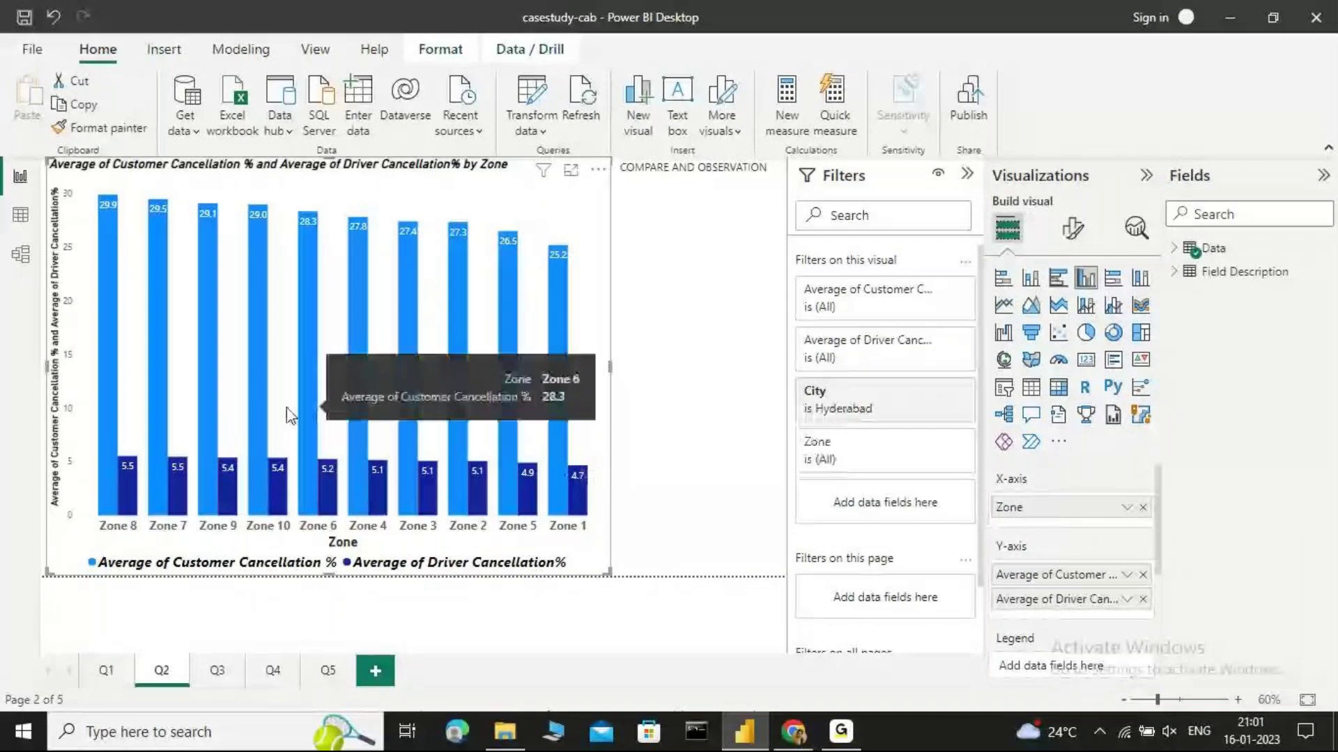
mouse_move(114, 416)
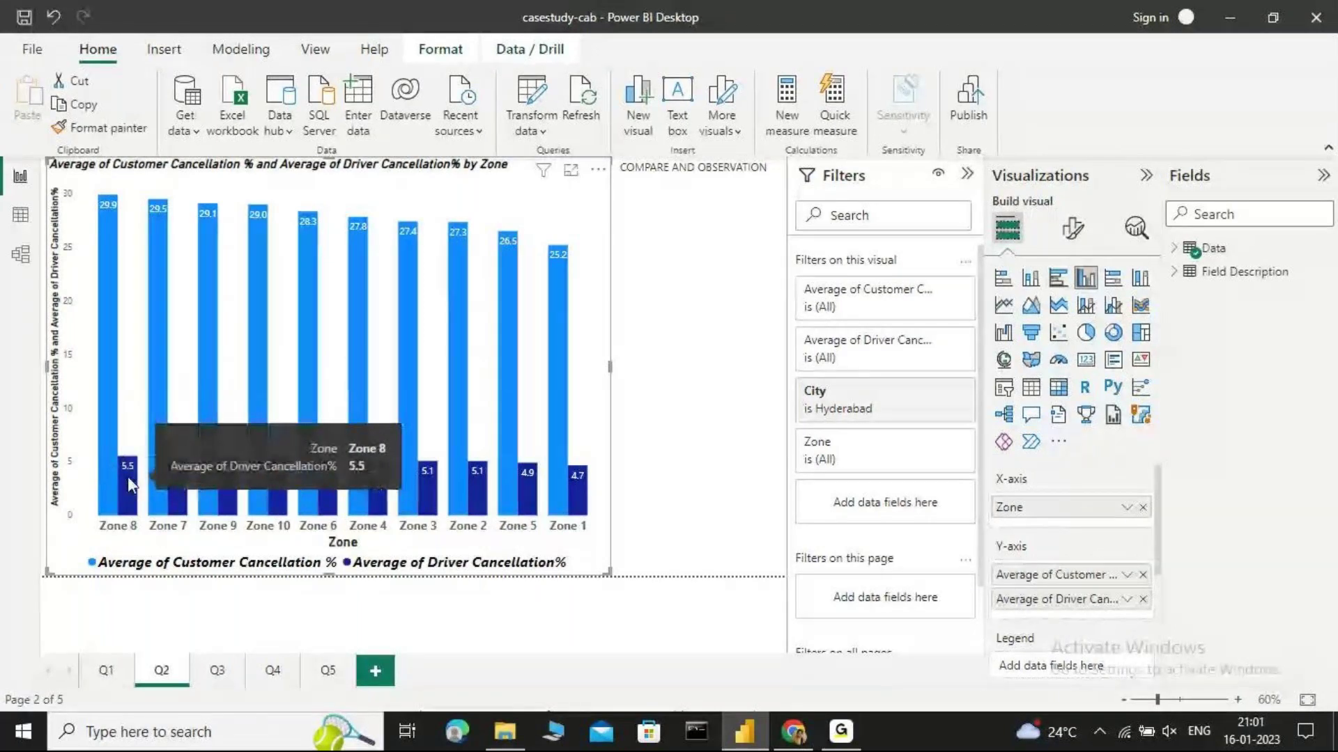
click(216, 673)
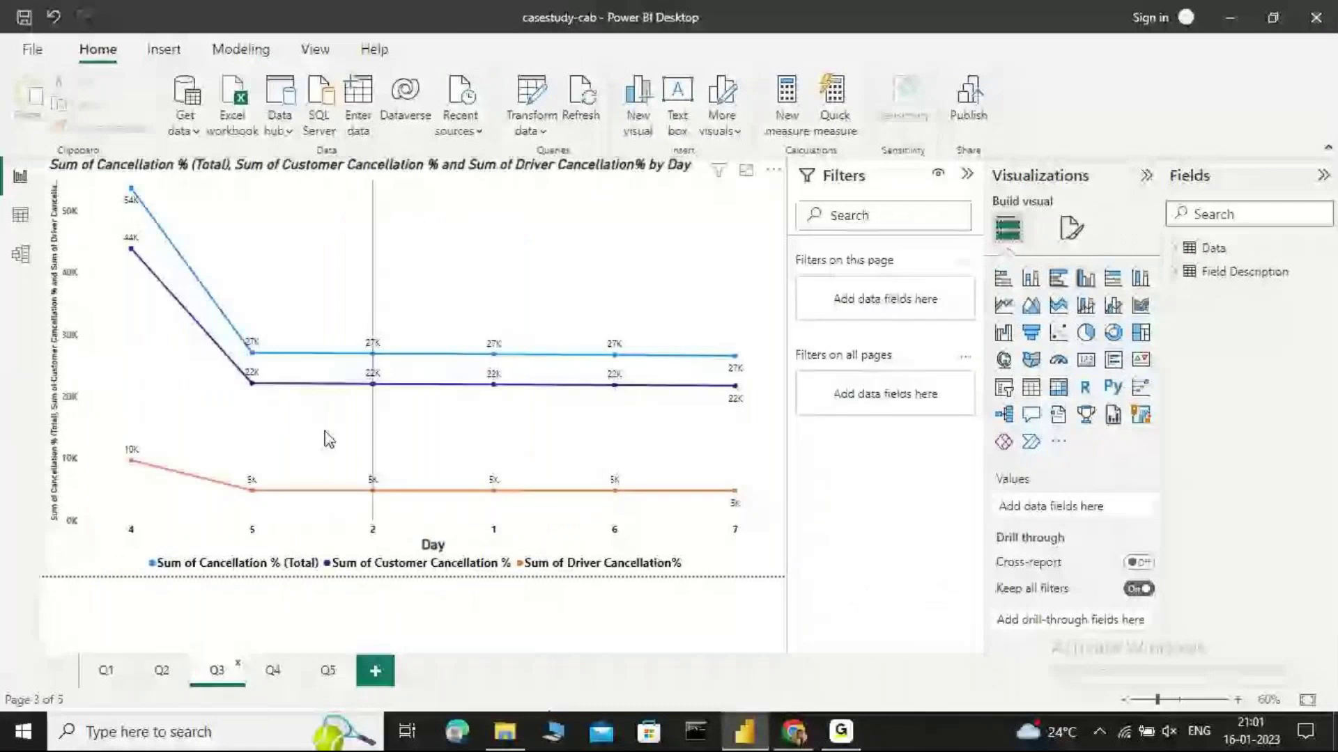
mouse_move(325, 439)
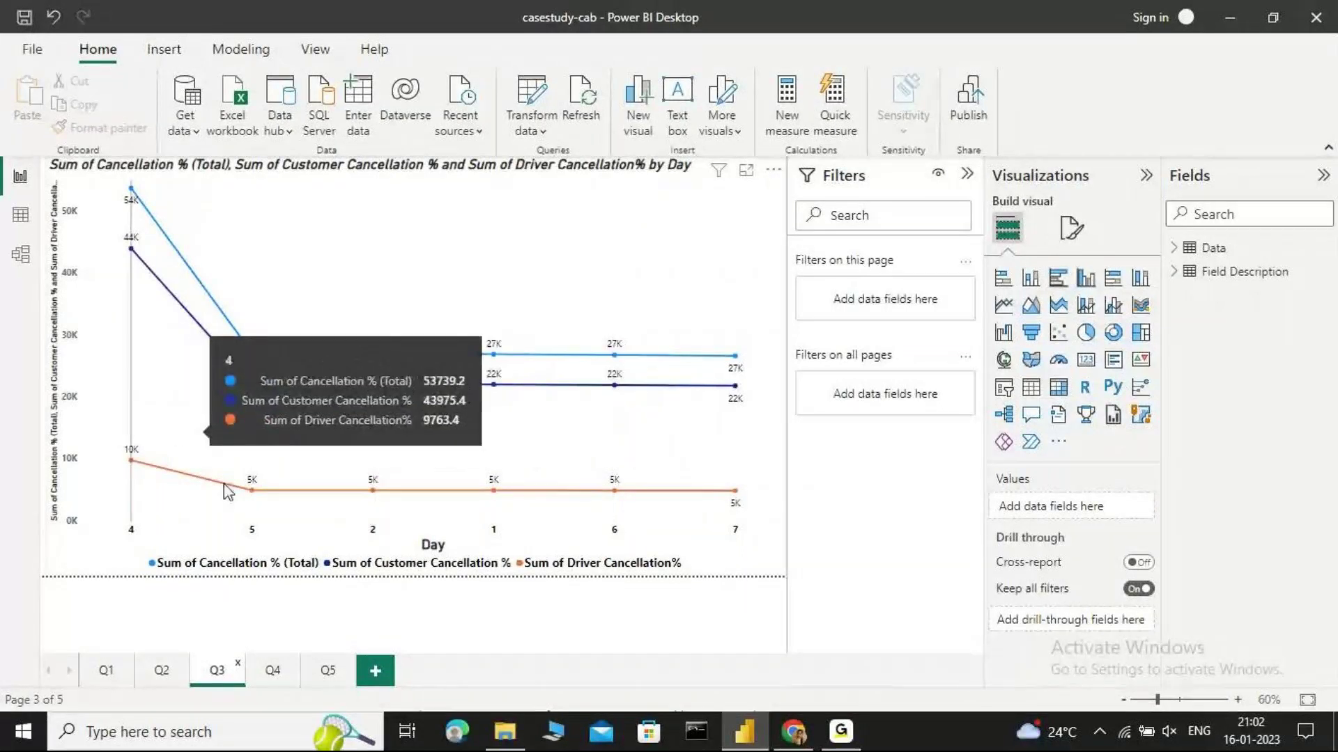
- Examine Q4's stacked bar chart of customer cancellations by zone and 4-hour window, inspecting the segments of Zone 4
click(274, 671)
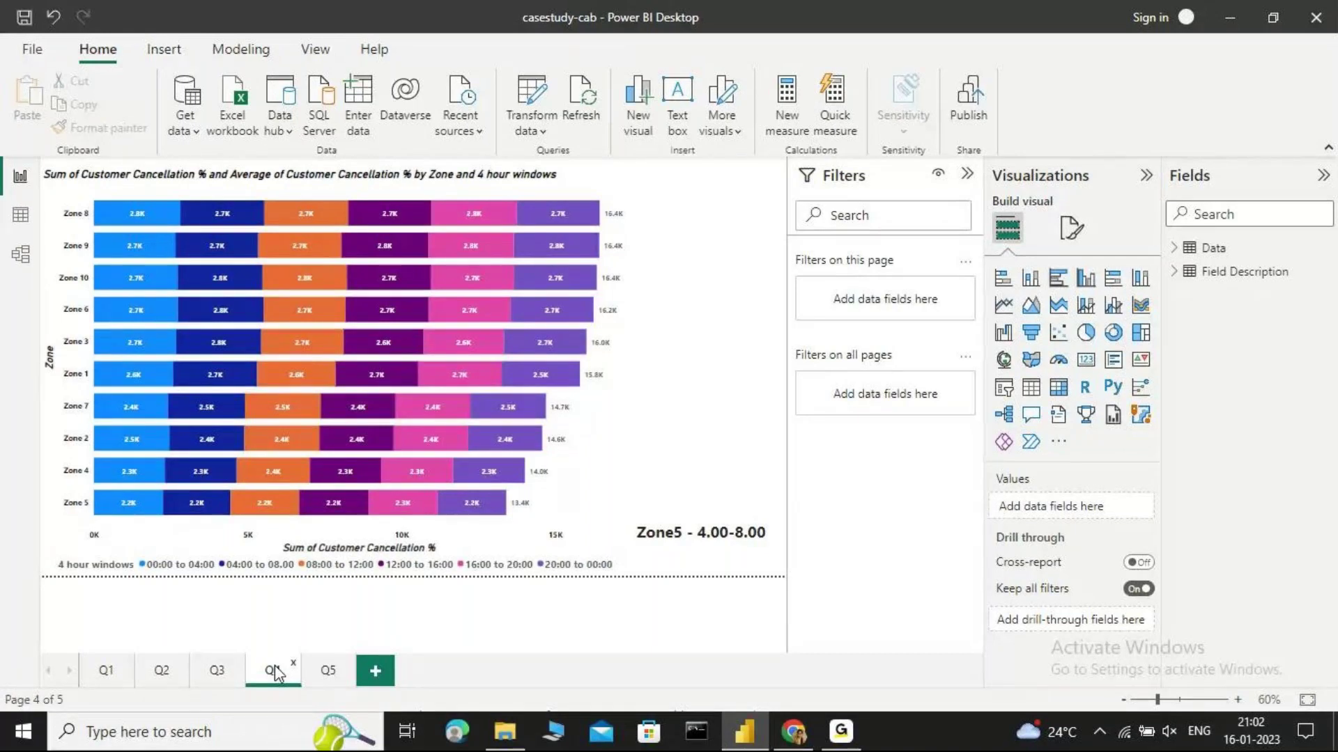
click(255, 463)
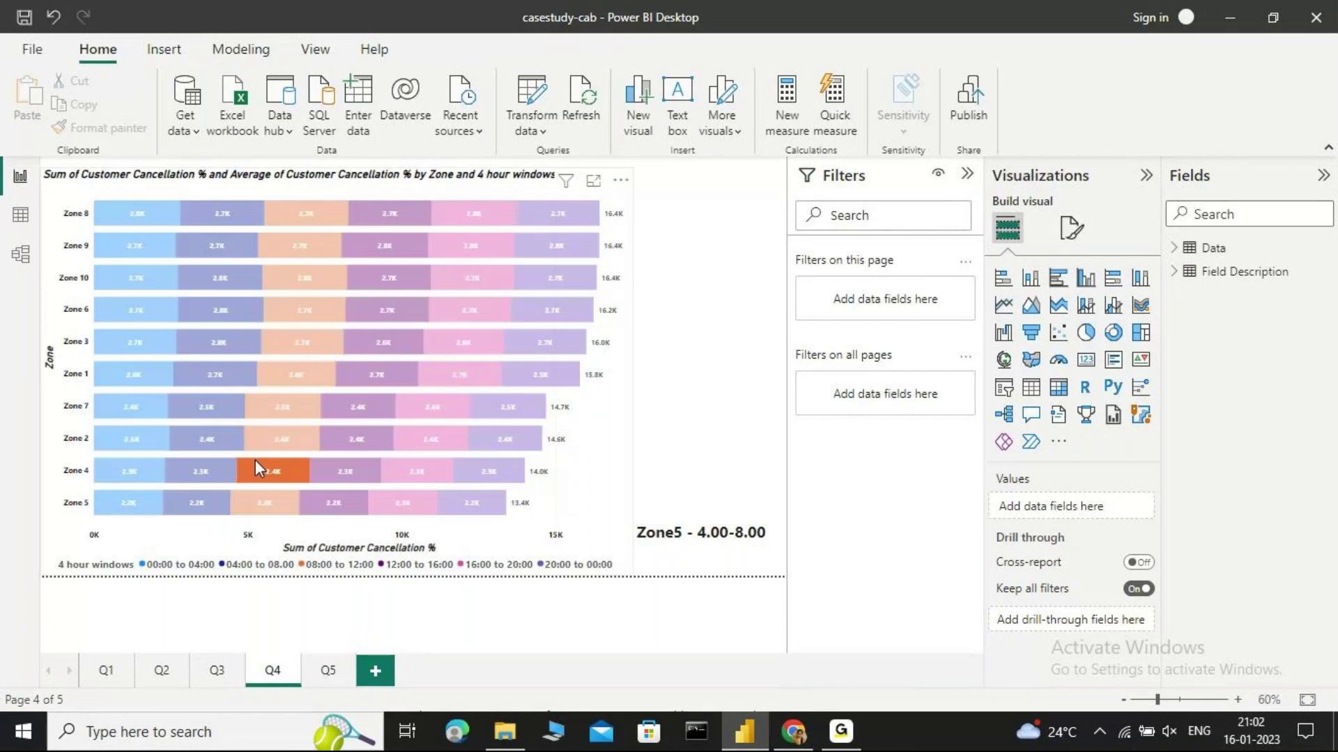
click(689, 415)
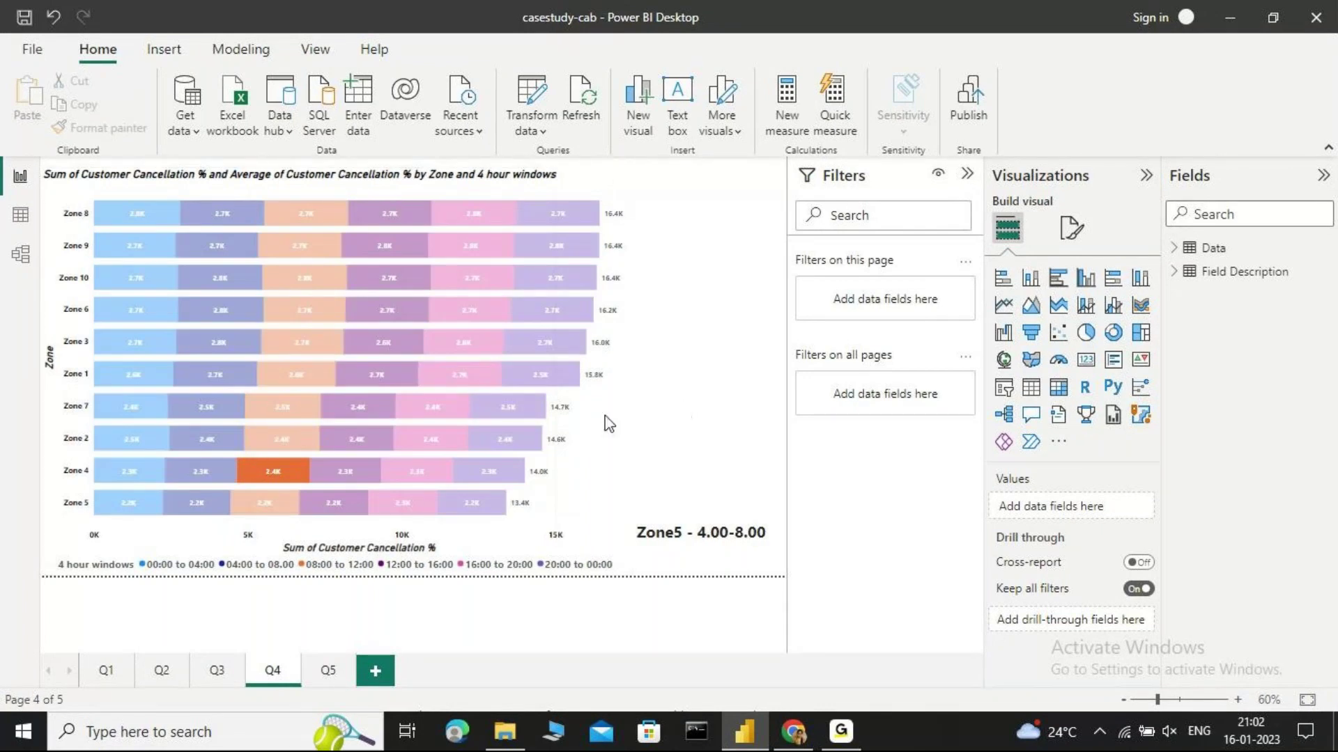
click(601, 415)
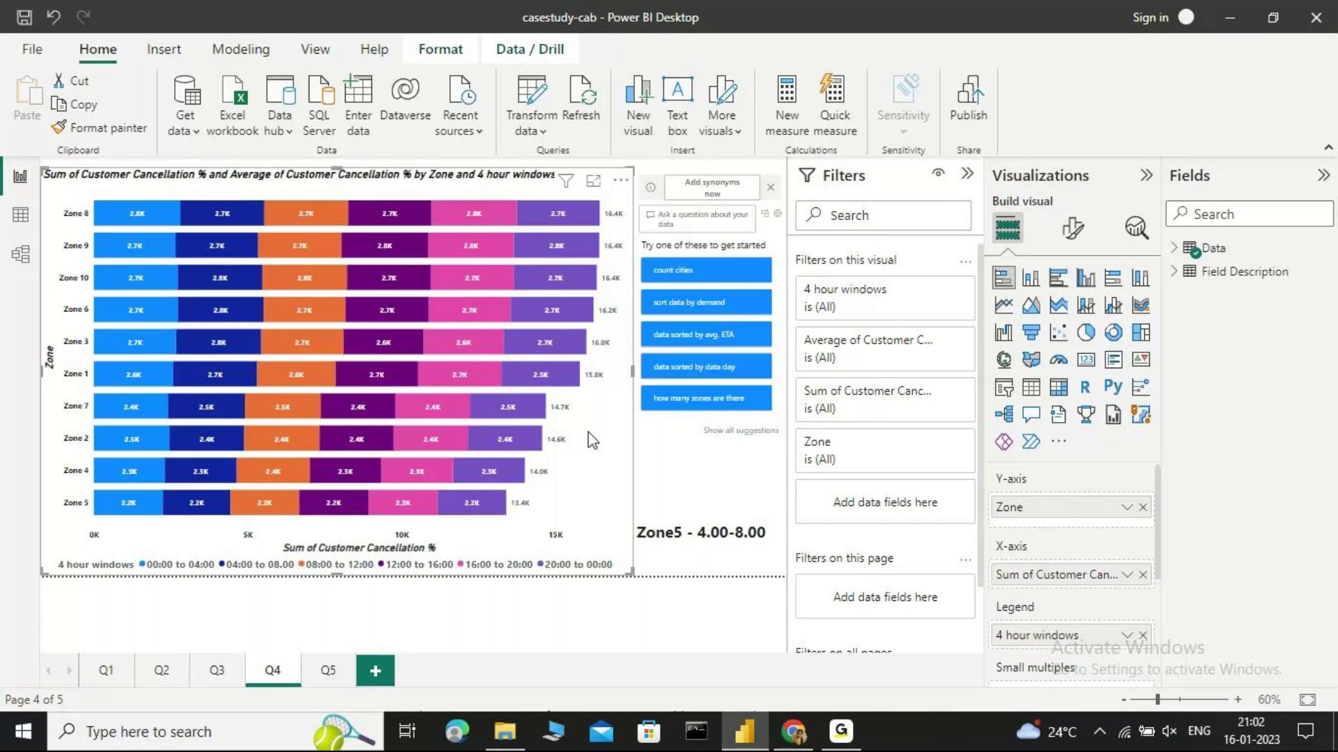
mouse_move(290, 499)
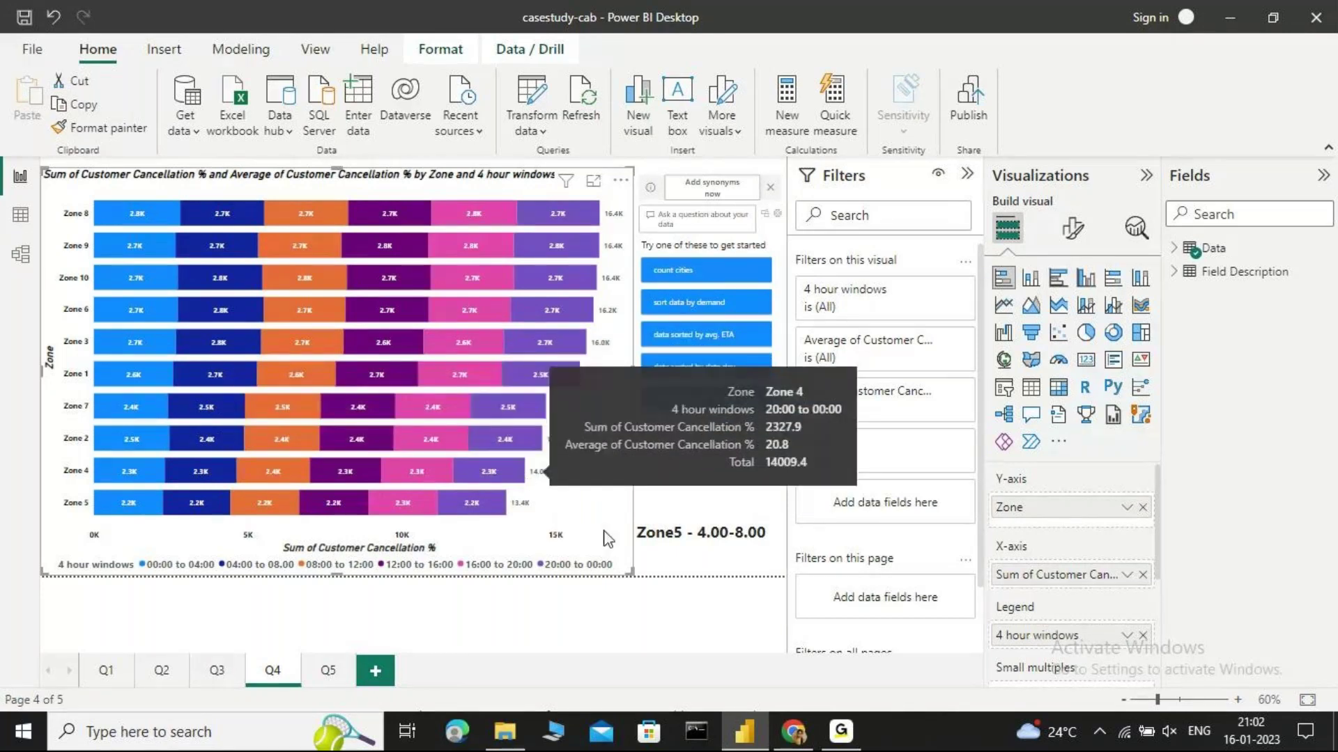
- Examine customer cancellations by zone and 4-hour window on the Q4 page, and the demand versus fulfilment scatter chart on Q5
mouse_move(197, 511)
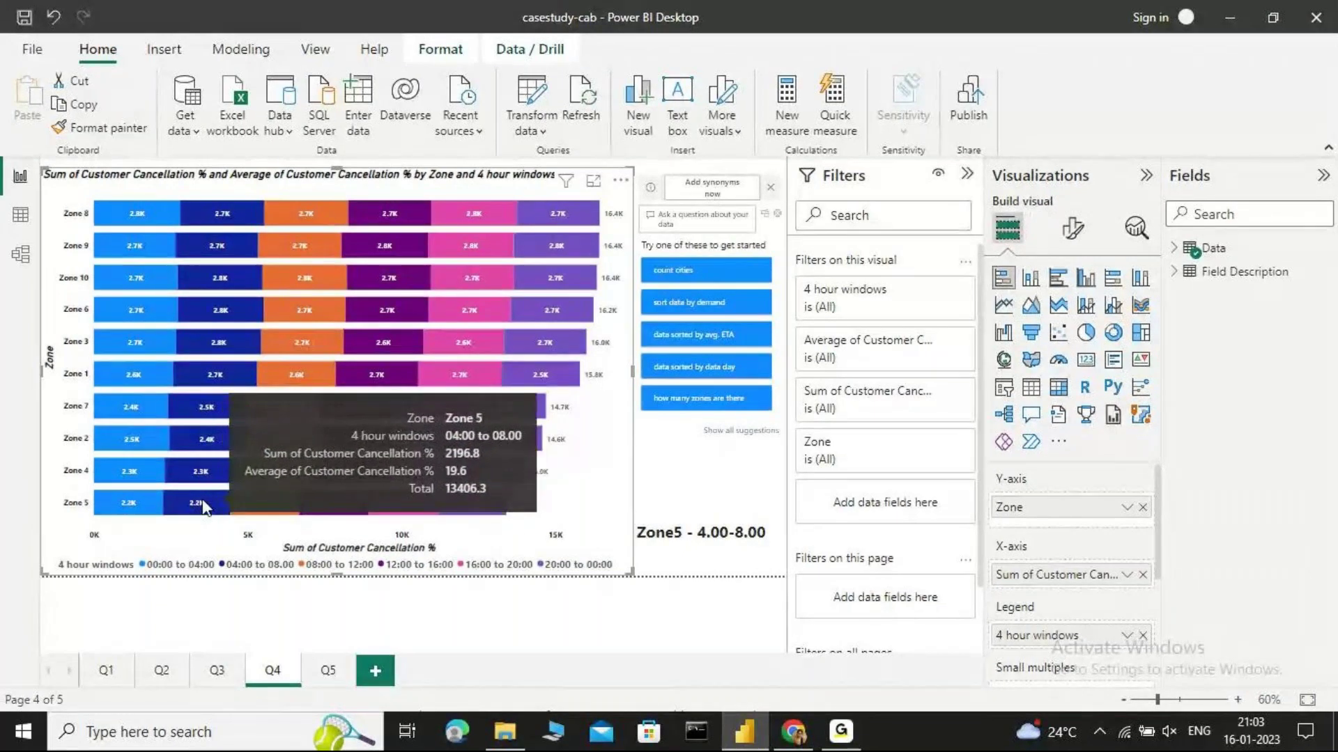
mouse_move(114, 221)
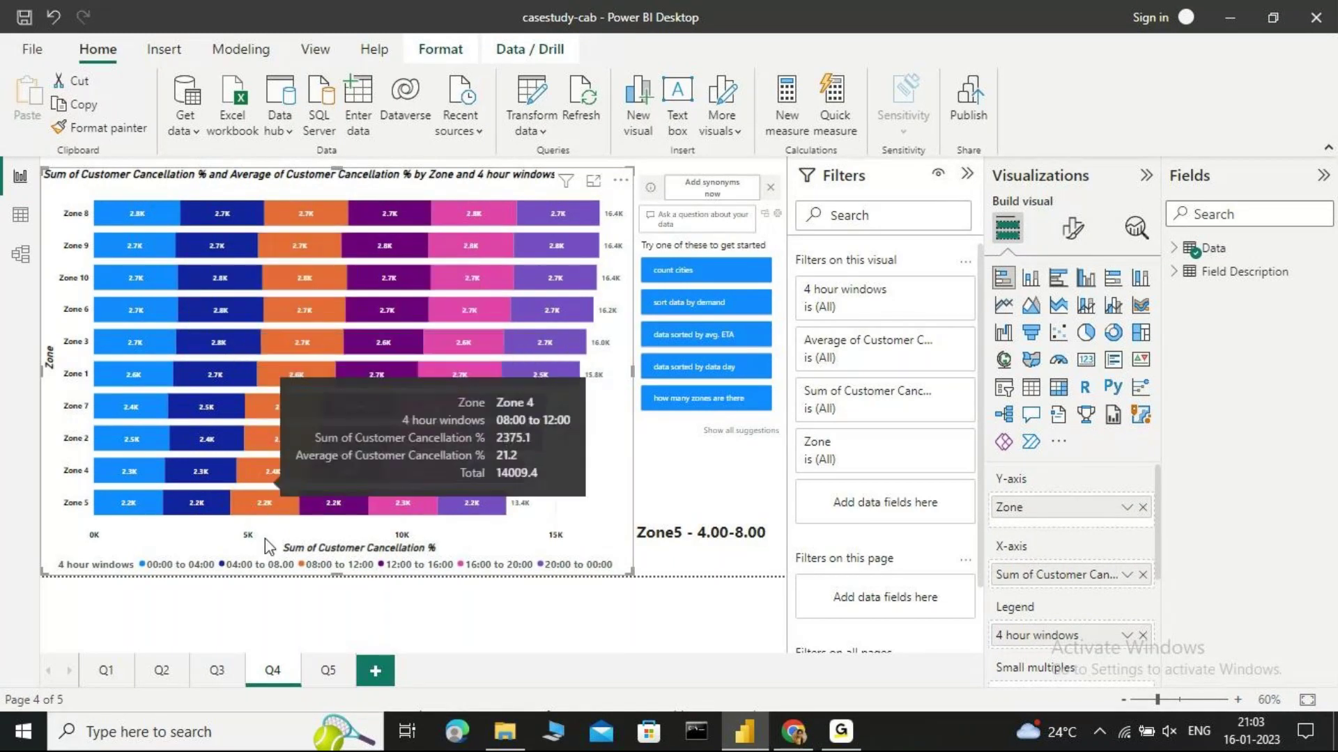
click(326, 672)
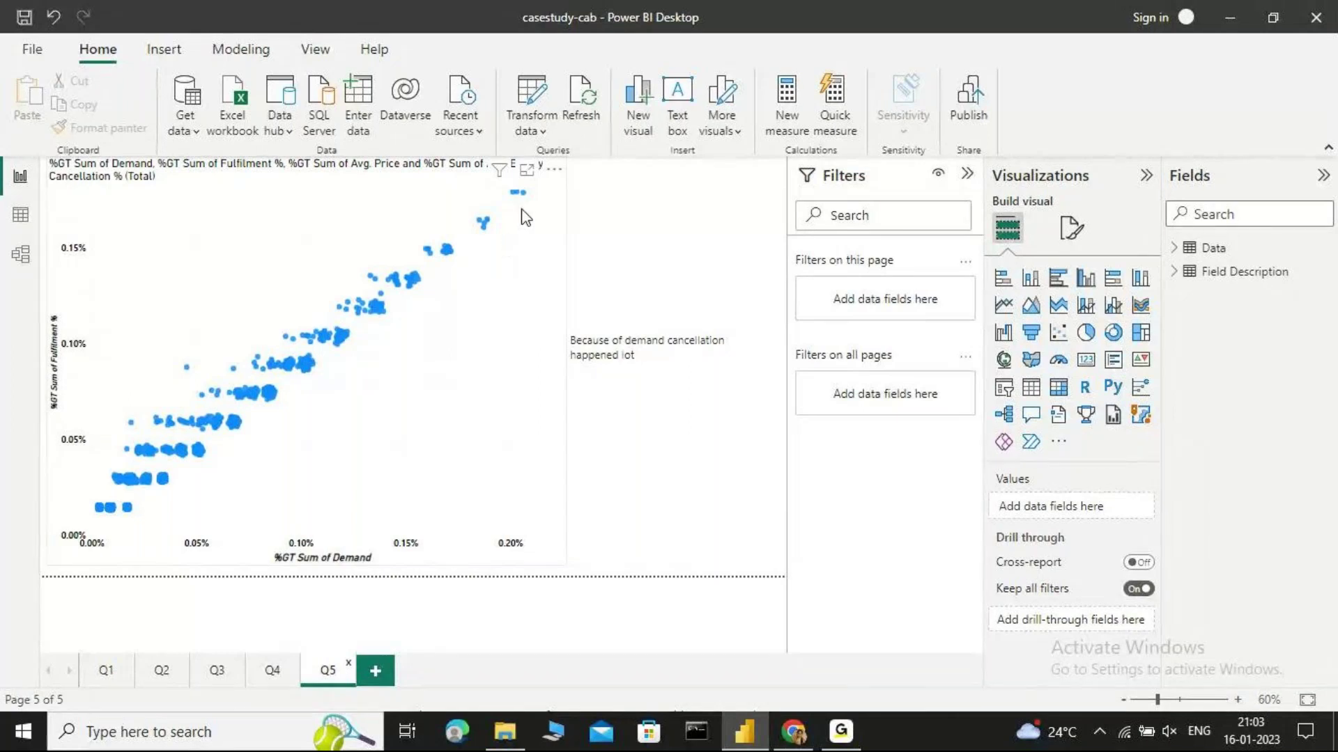
click(417, 240)
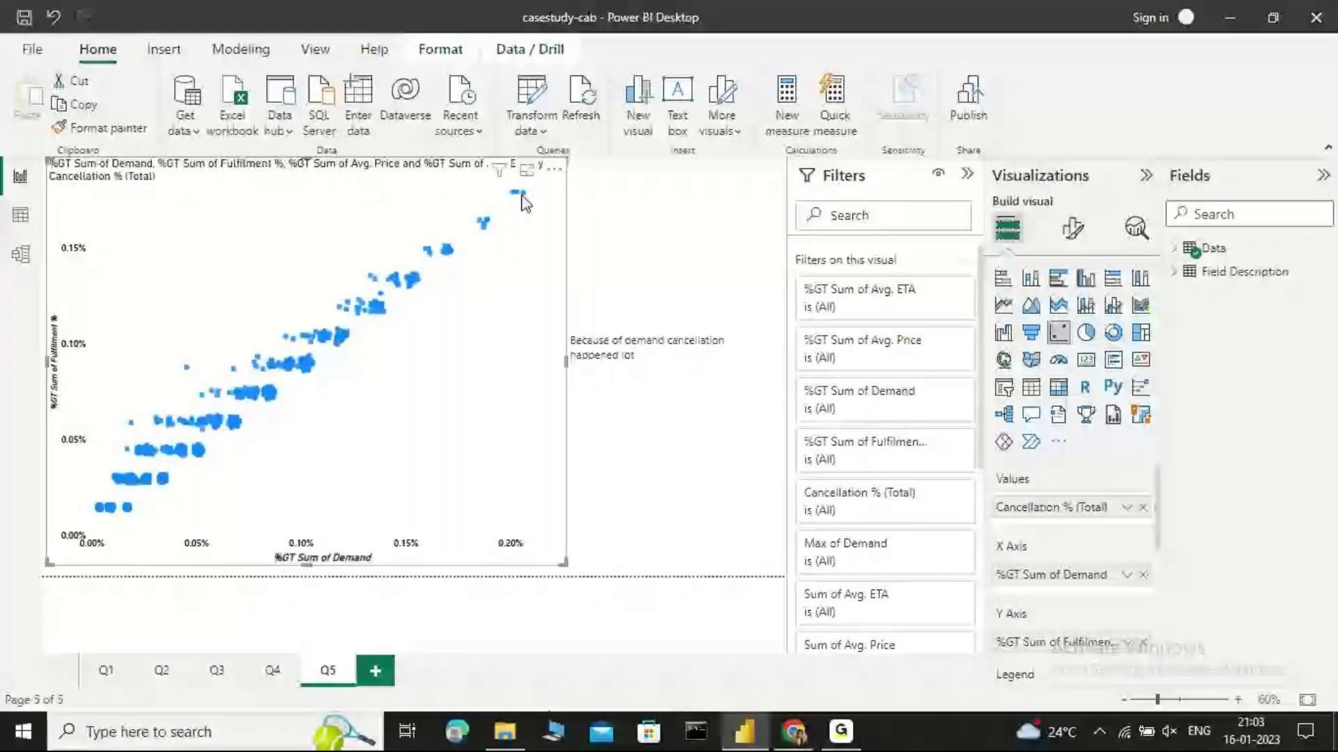
mouse_move(529, 201)
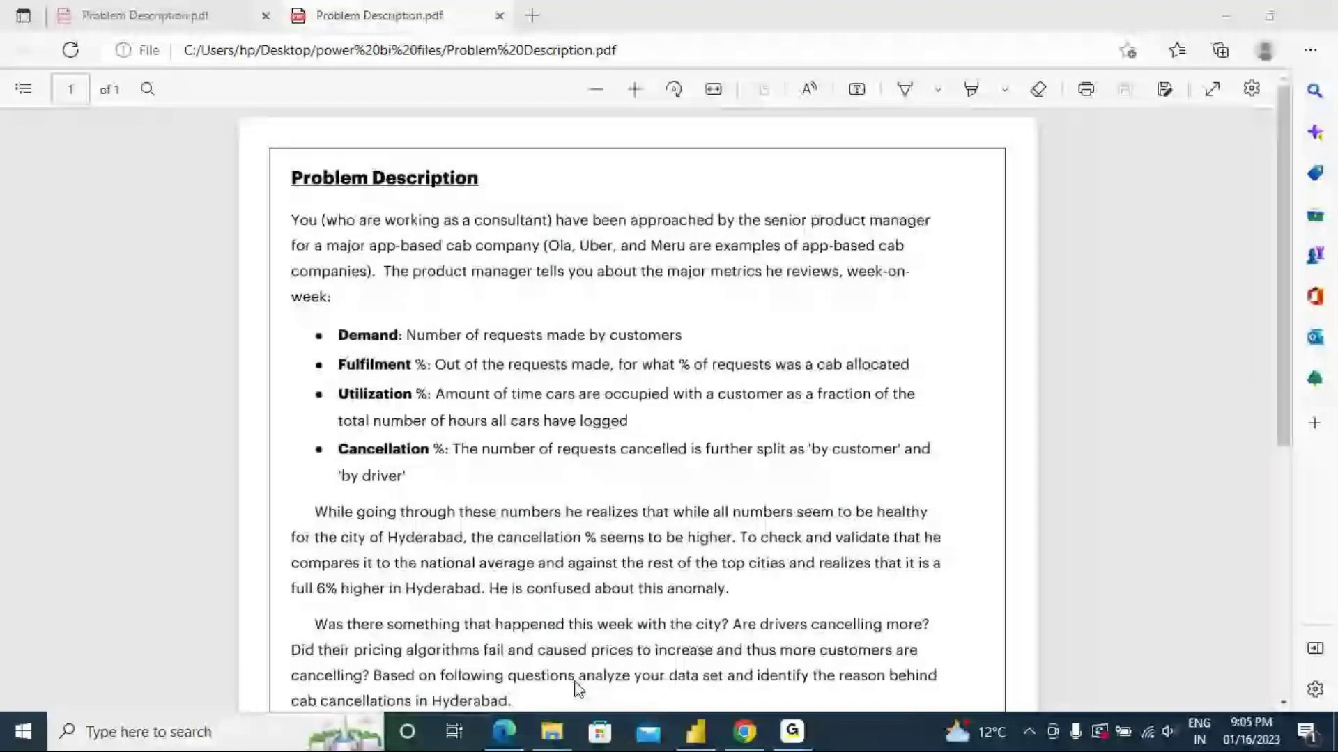
- Switch to the Power BI cab report and examine average cancellations by city on question1 and customer versus driver cancellations by zone on question 2
click(712, 737)
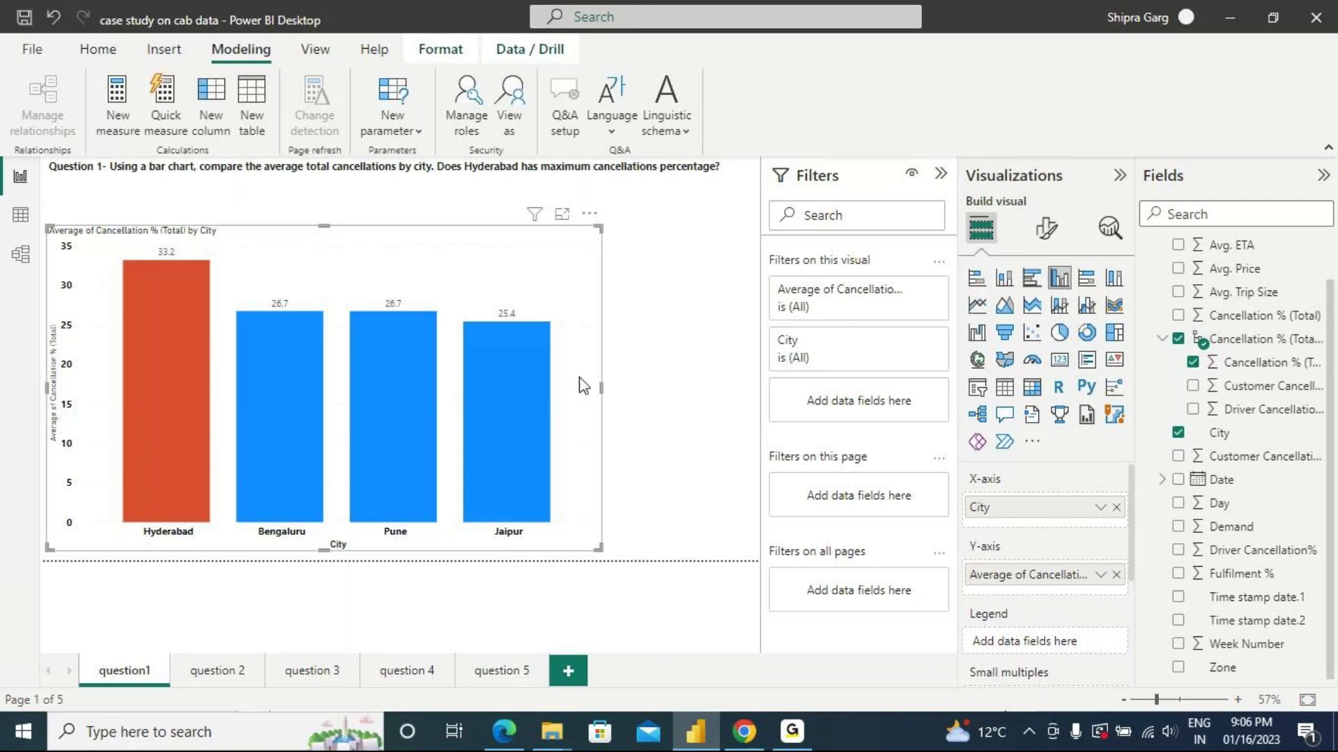
mouse_move(175, 370)
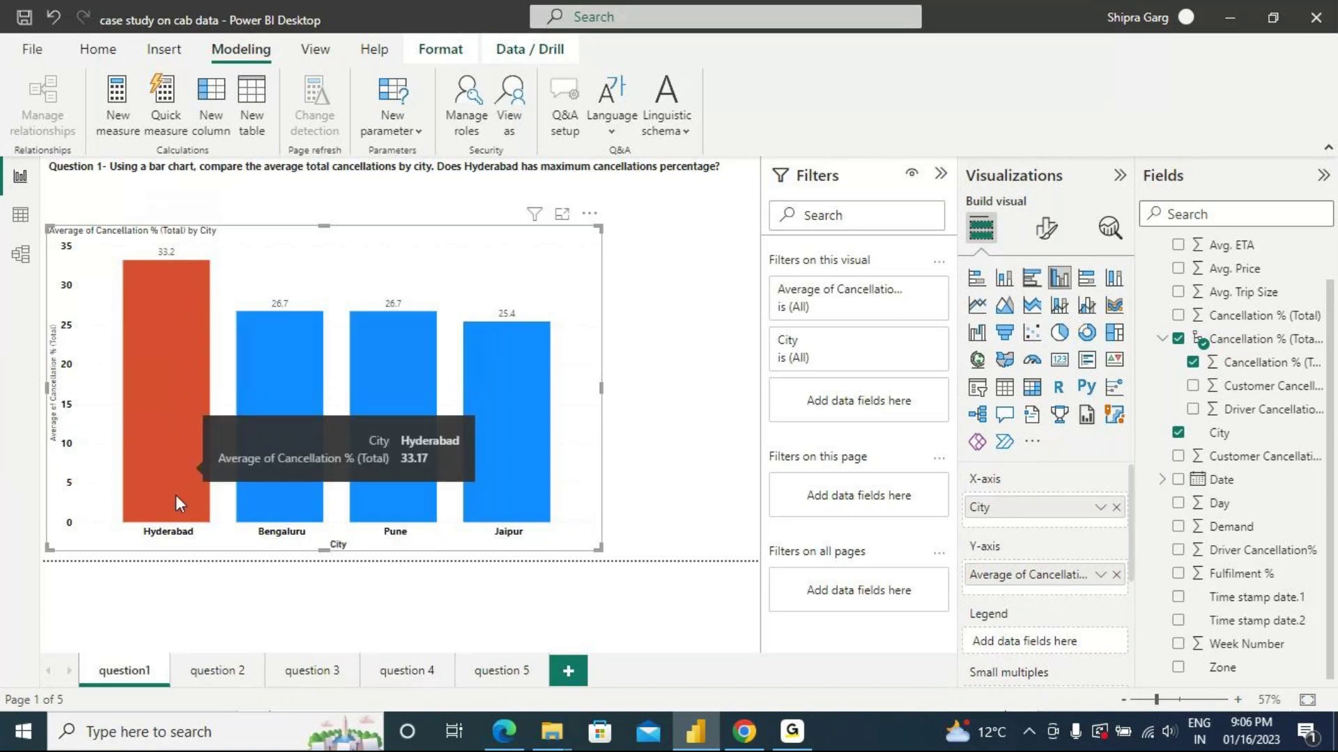
click(211, 673)
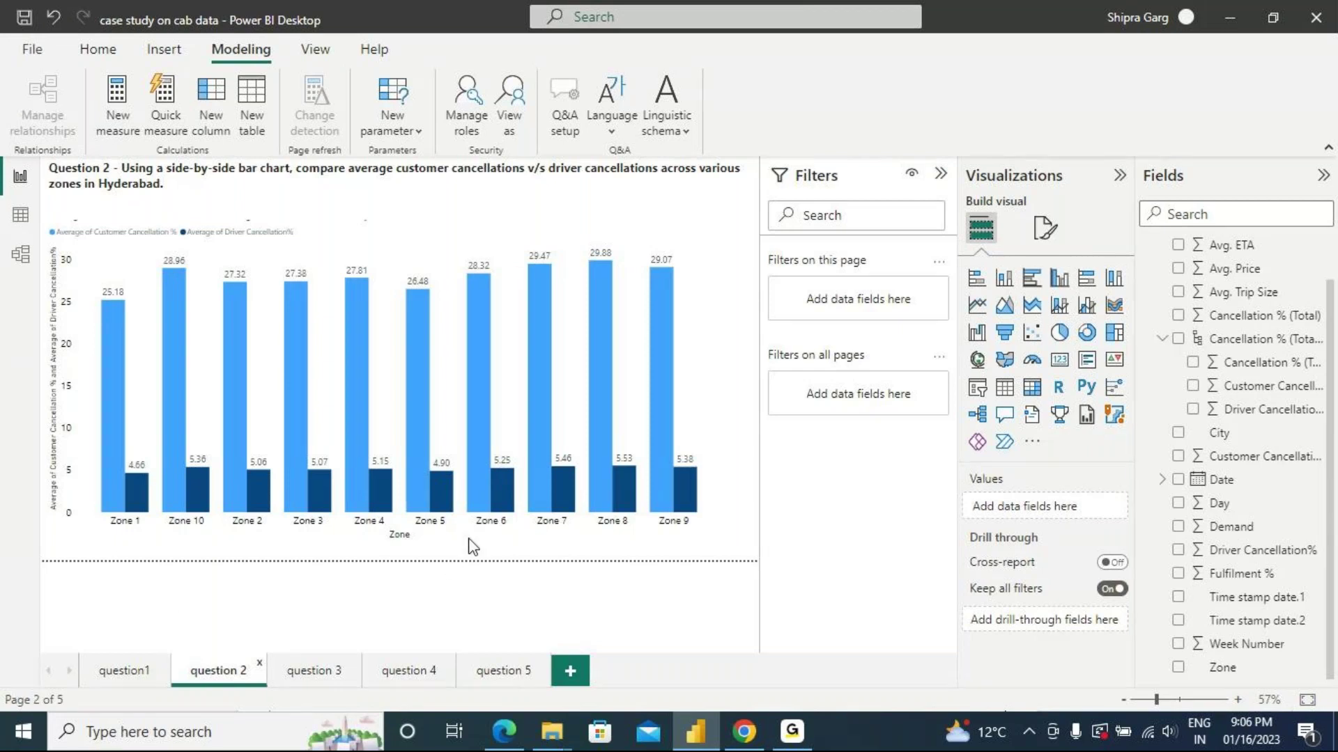
mouse_move(607, 424)
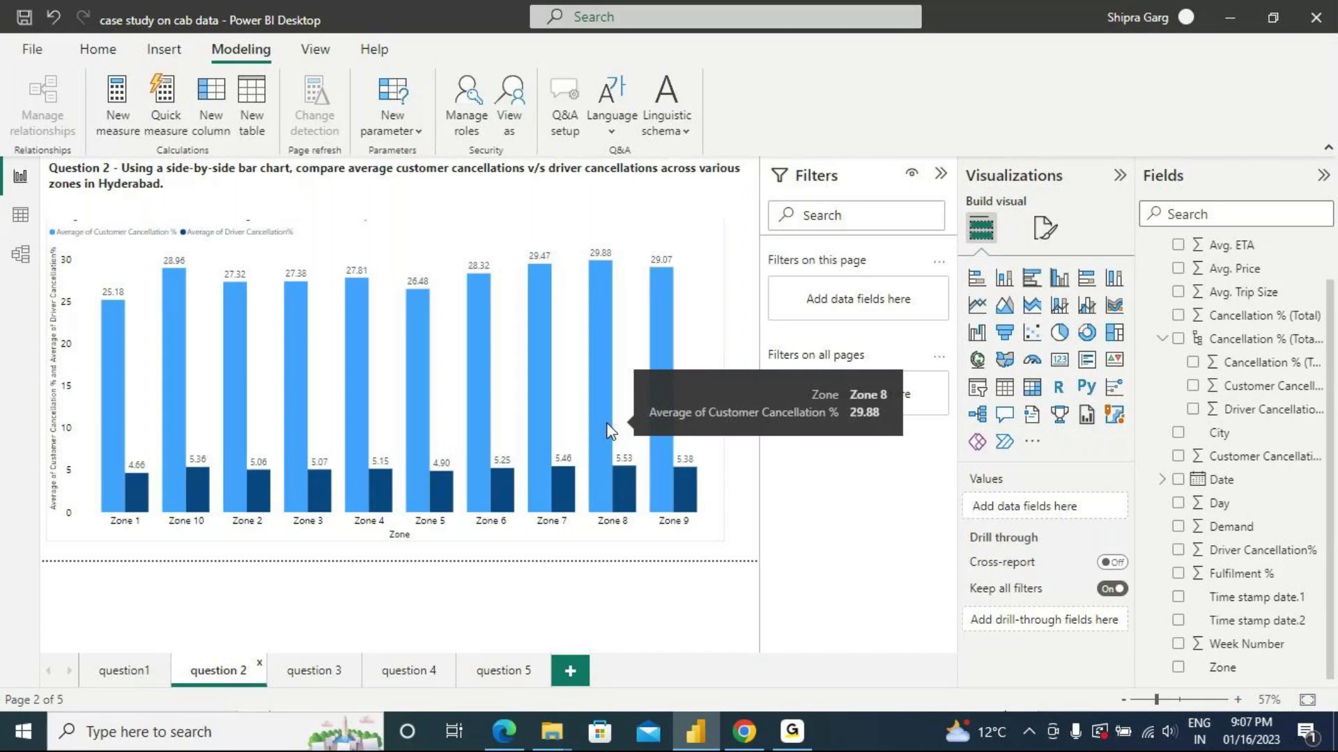
mouse_move(616, 481)
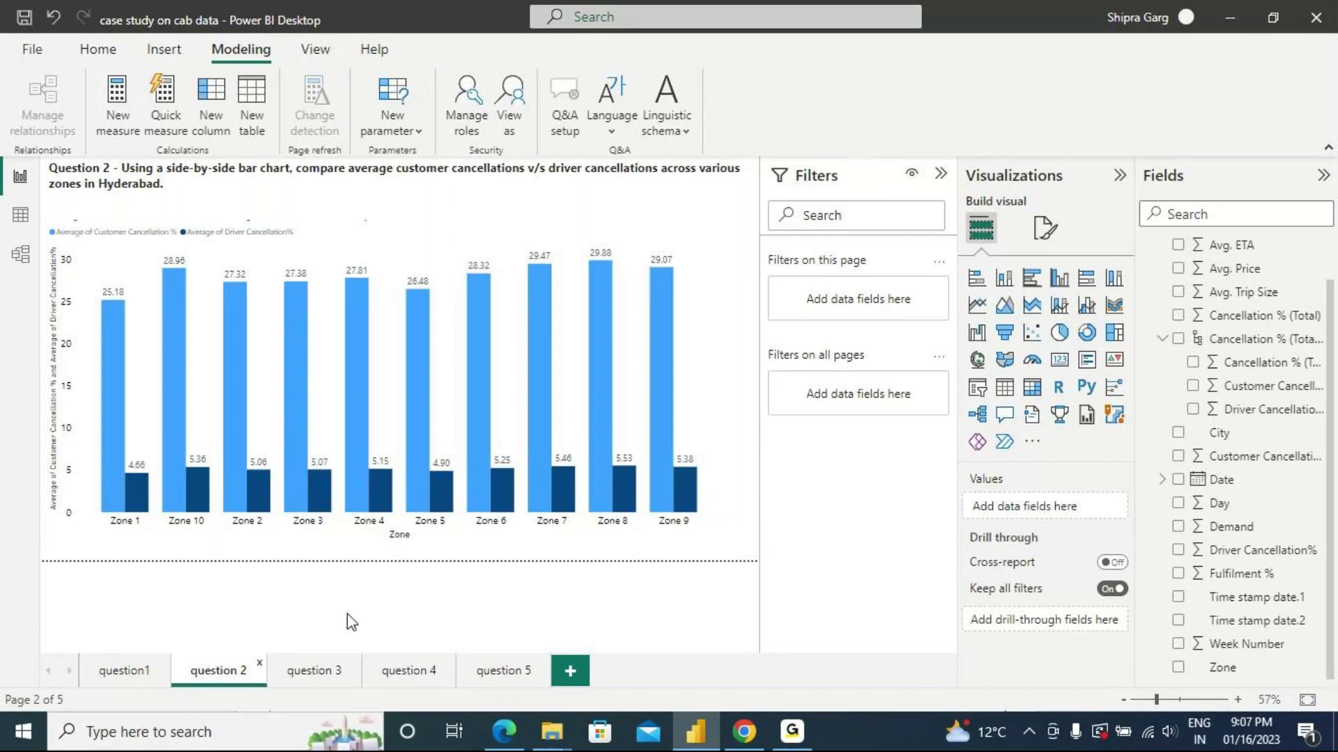
mouse_move(119, 482)
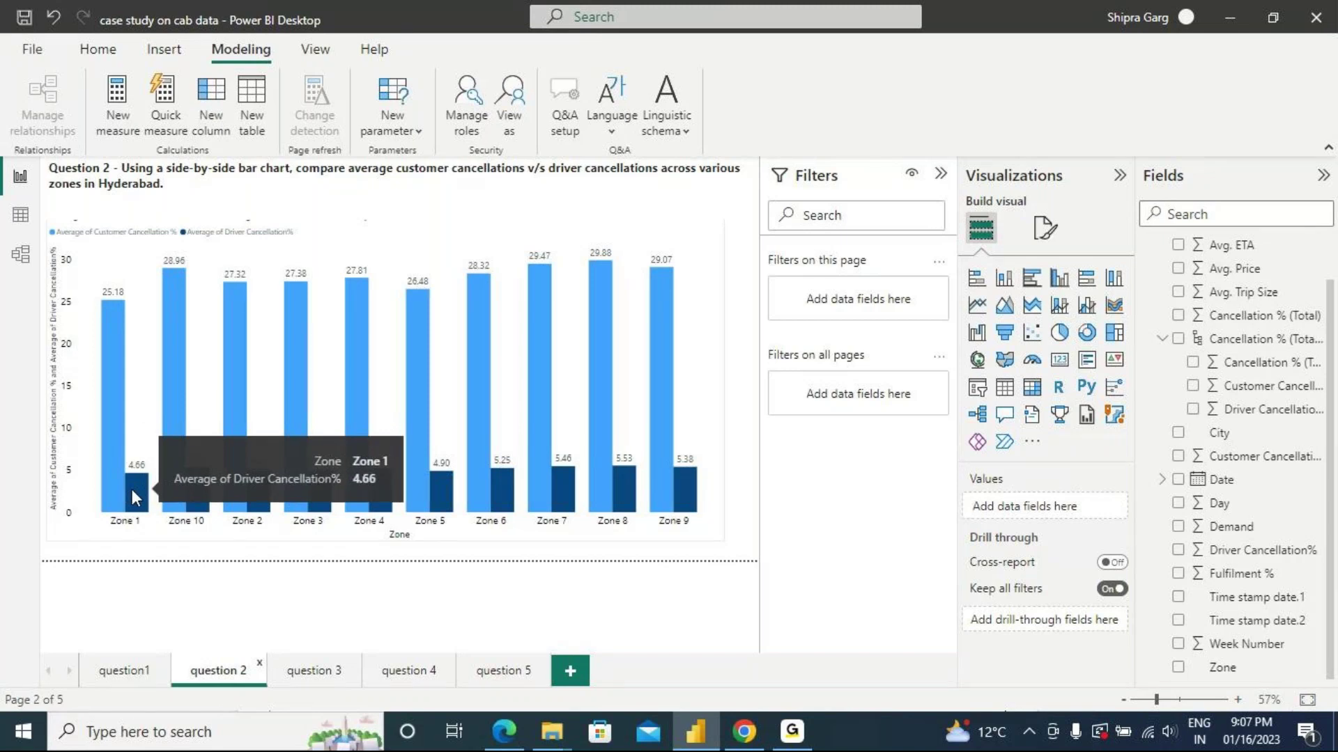
- Examine the daily cancellation line chart on the question 3 page and the stacked zone and 4-hour window chart on question 4
click(304, 673)
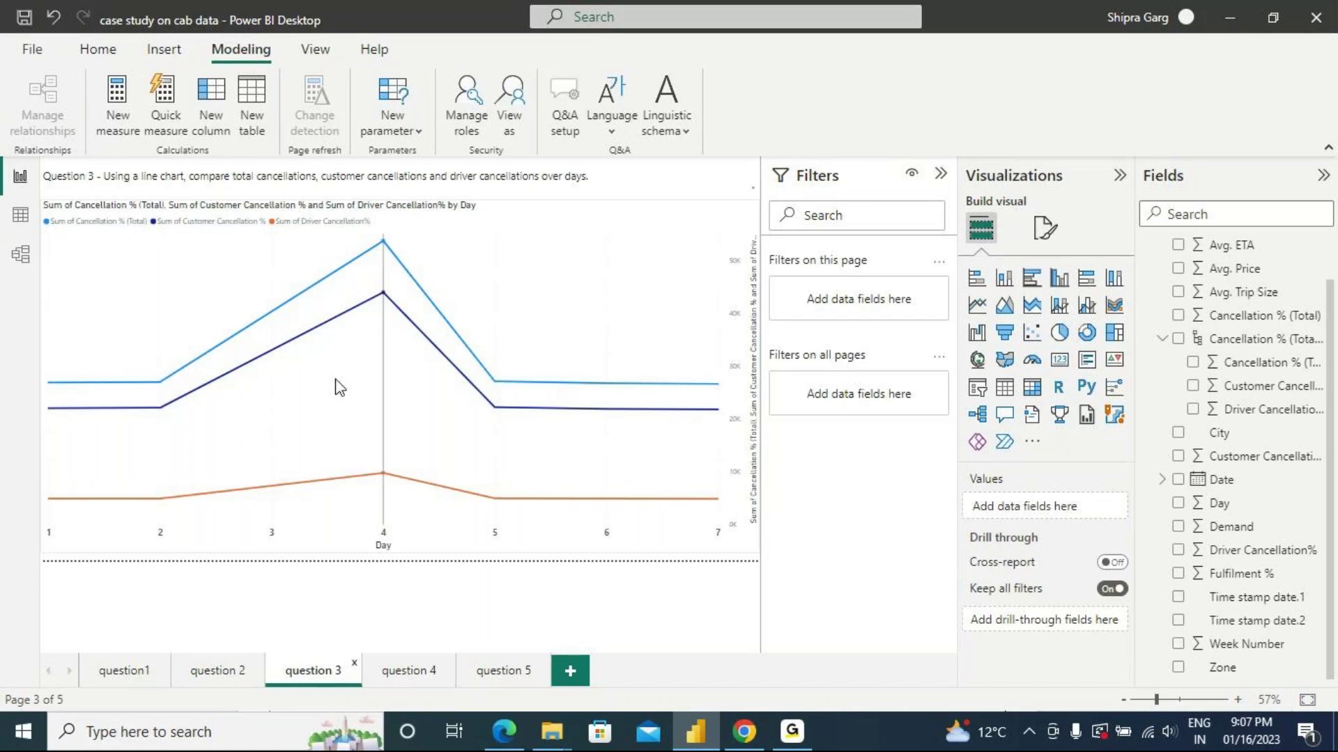
mouse_move(339, 388)
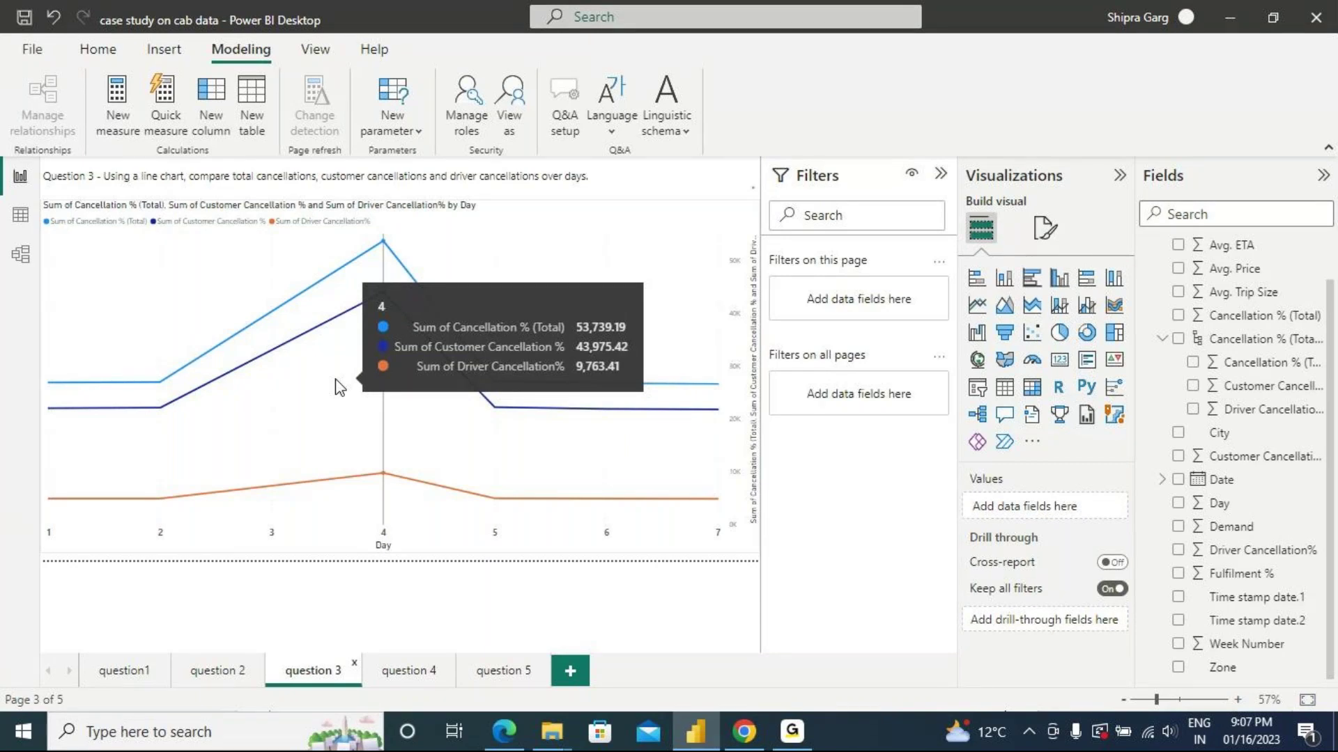
mouse_move(162, 410)
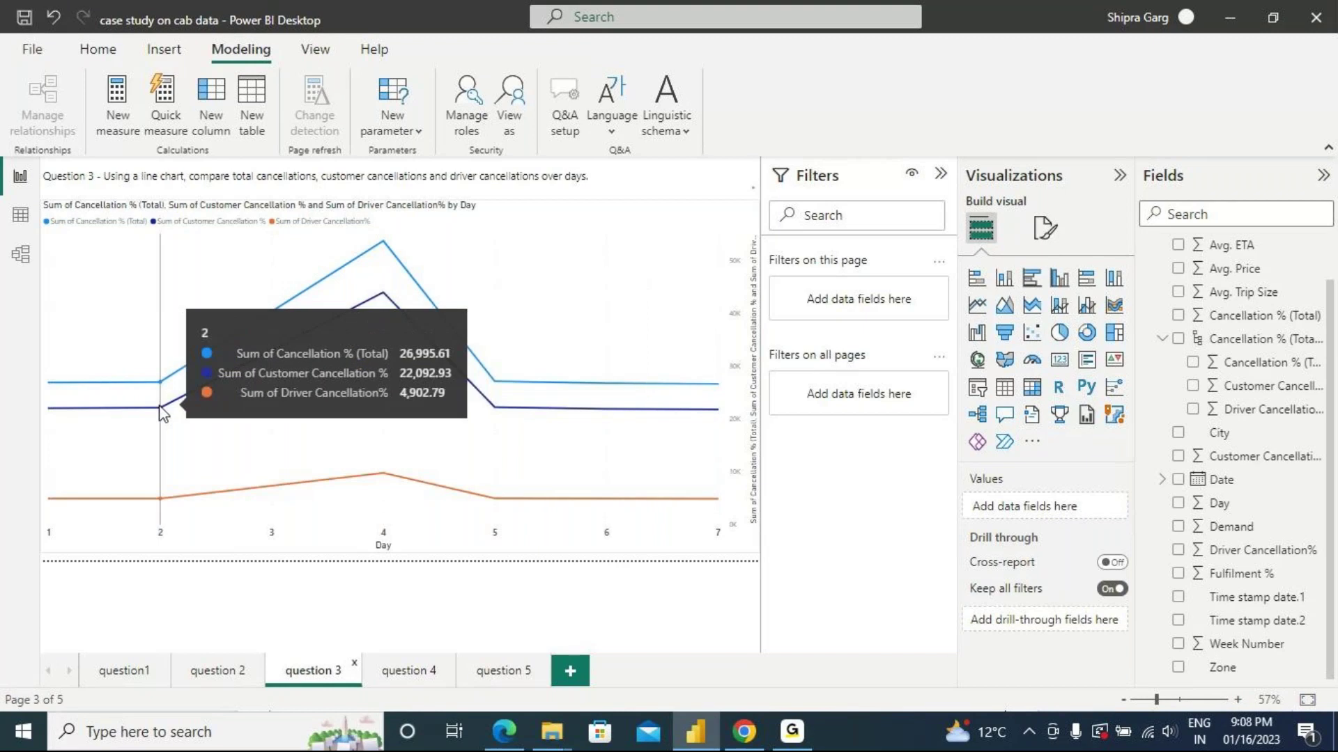
mouse_move(367, 328)
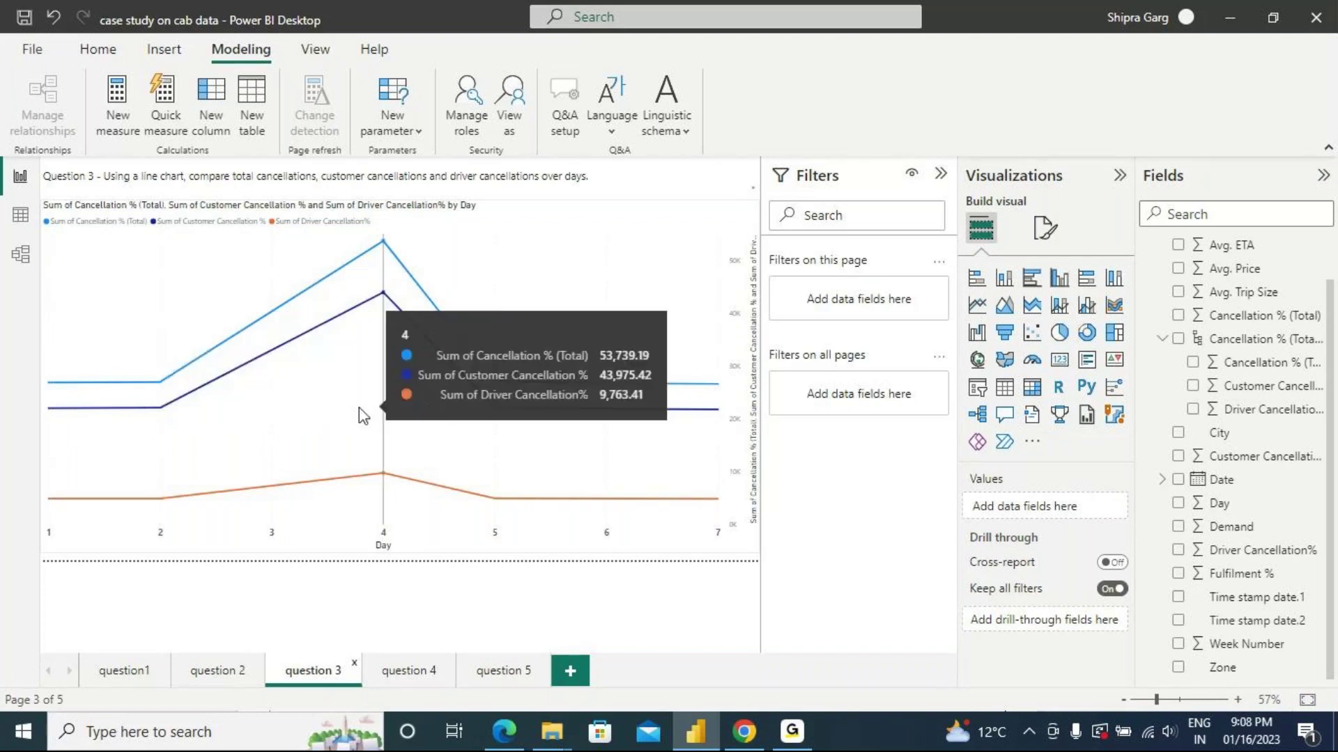
mouse_move(485, 445)
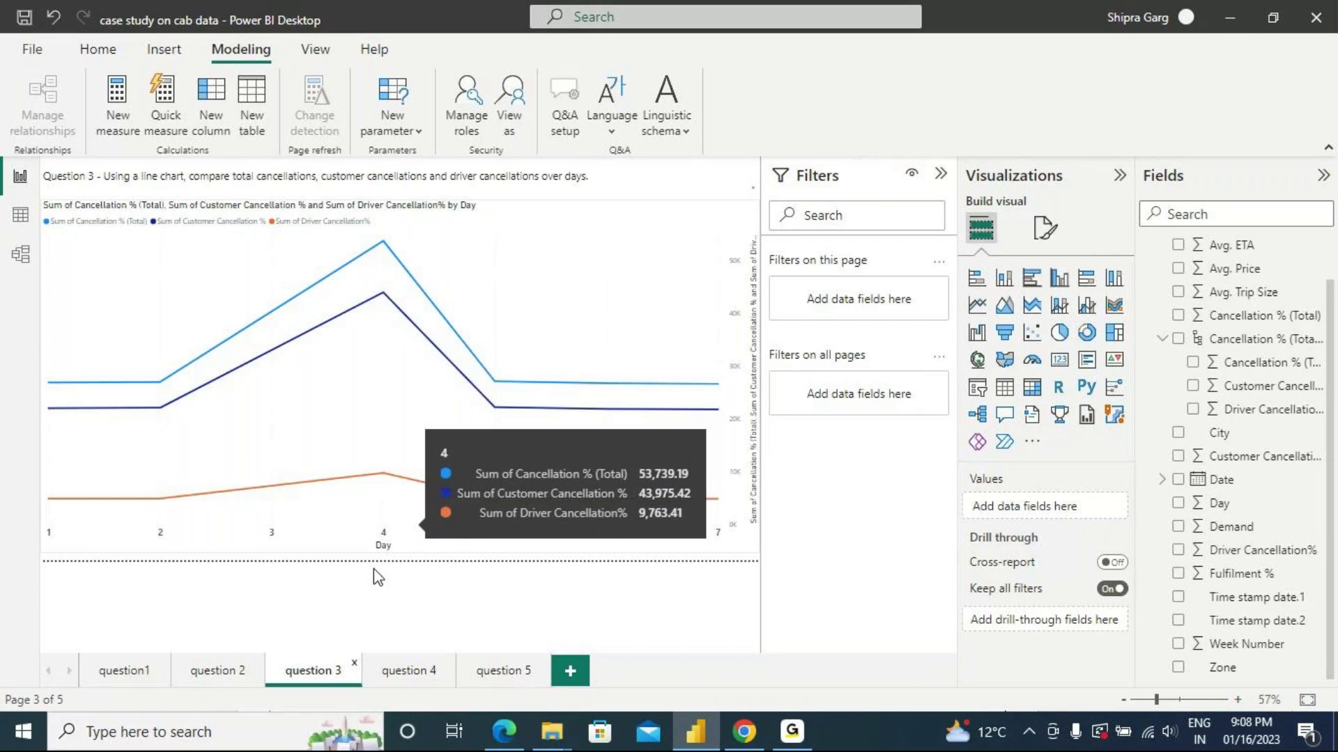
click(412, 671)
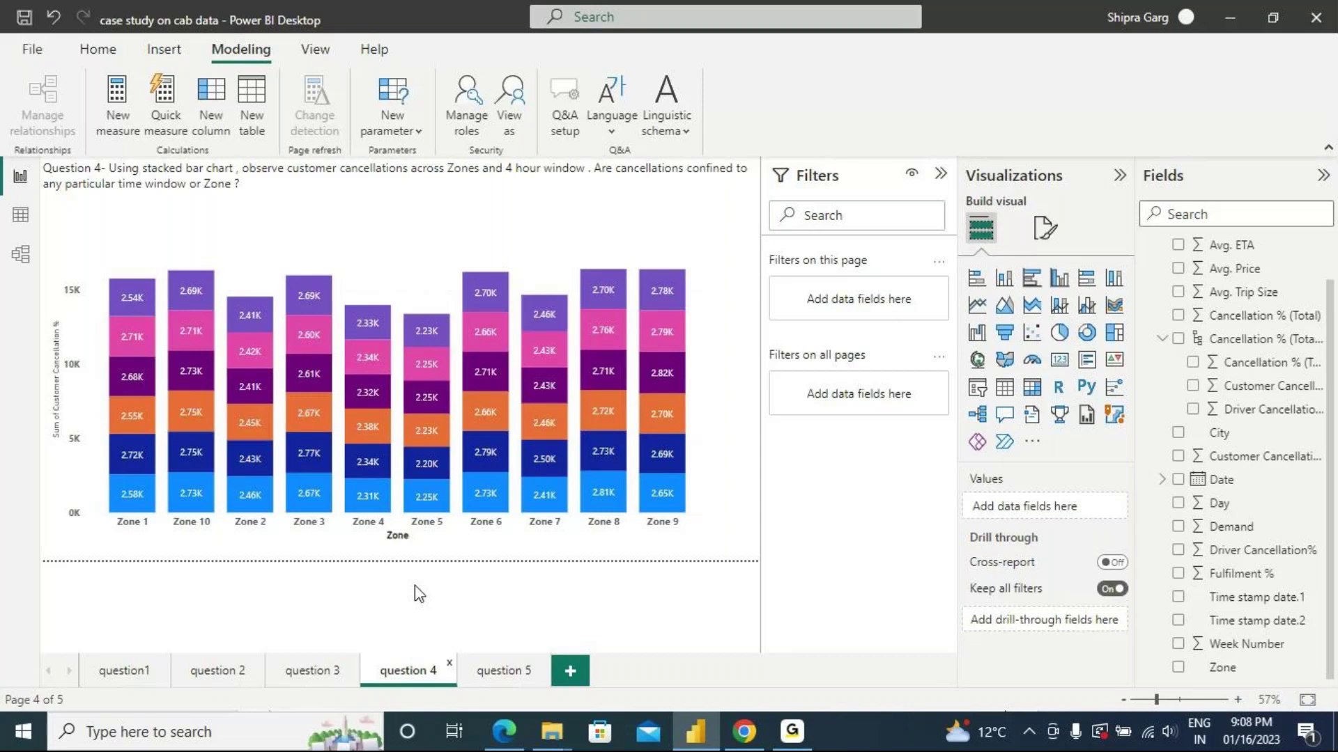
mouse_move(431, 472)
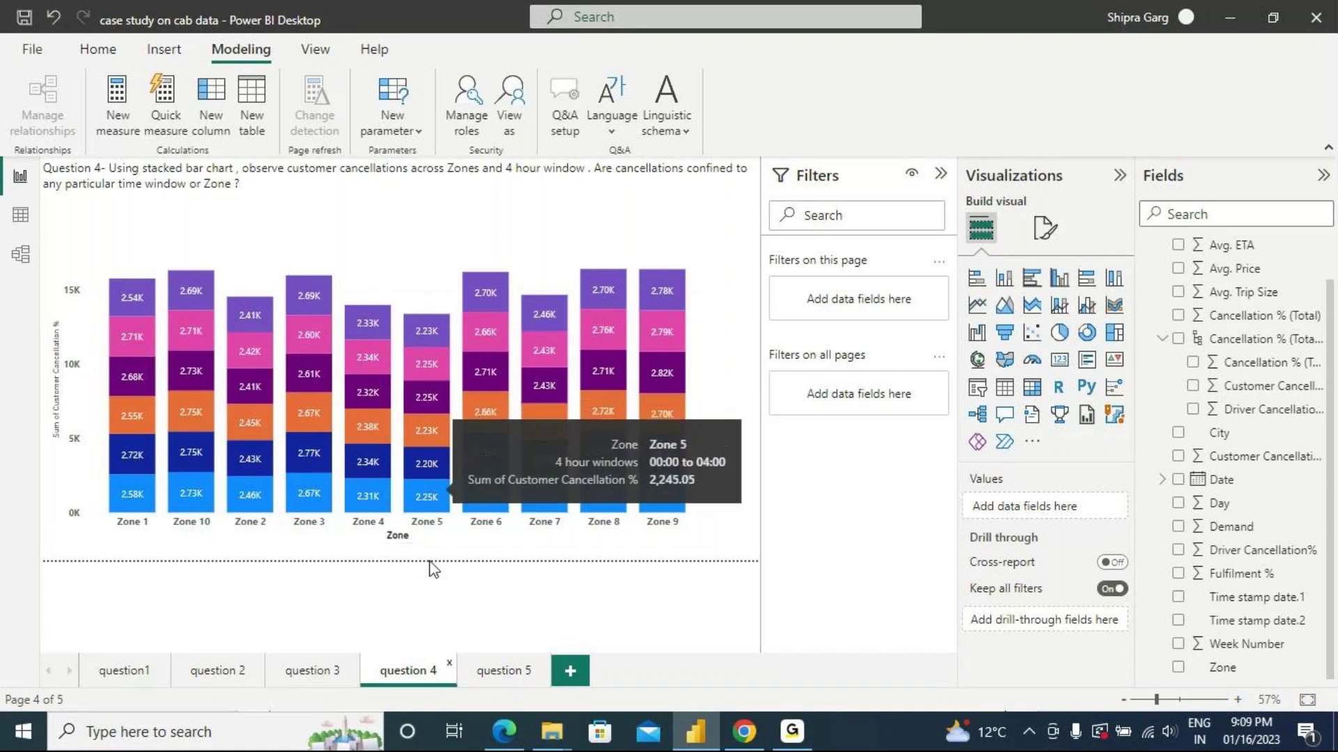
- On the question 5 page, remove City from the price scatter chart and set Cancellation % (Total) and Avg. Price to Don't summarize
click(495, 673)
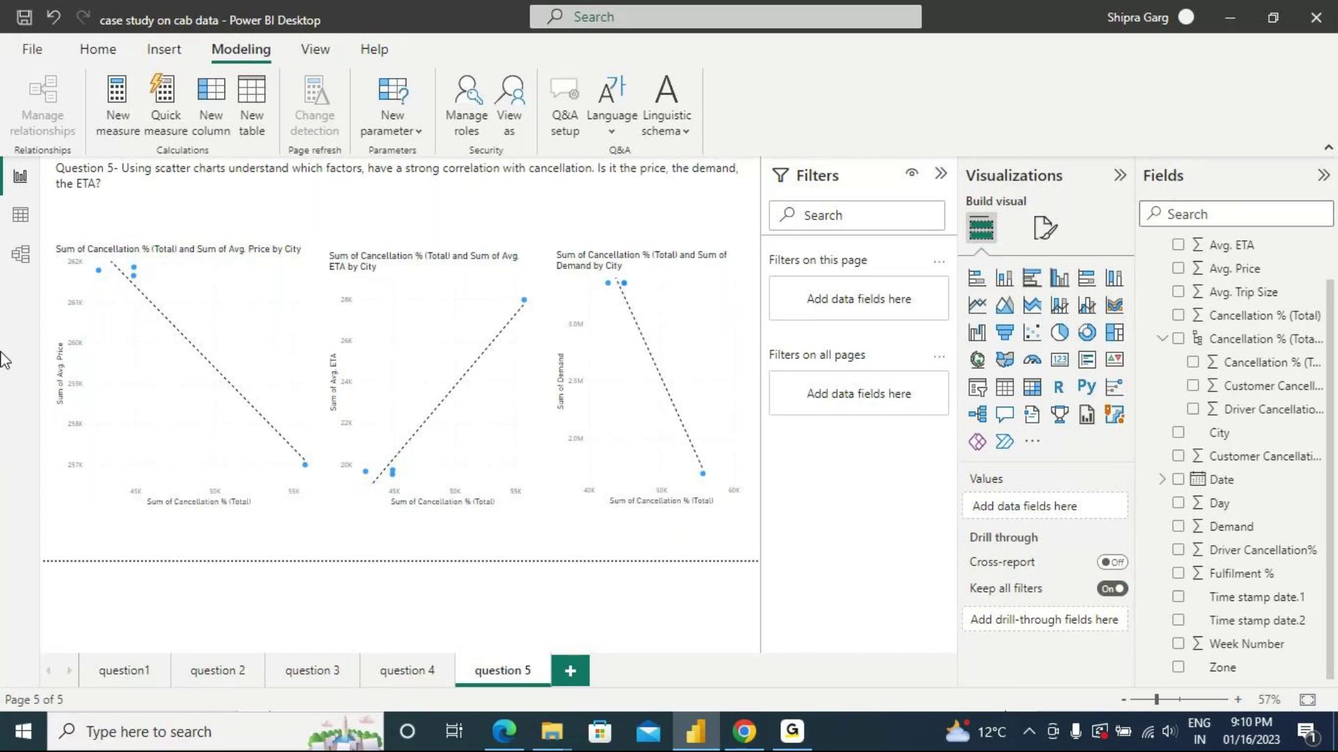
click(140, 354)
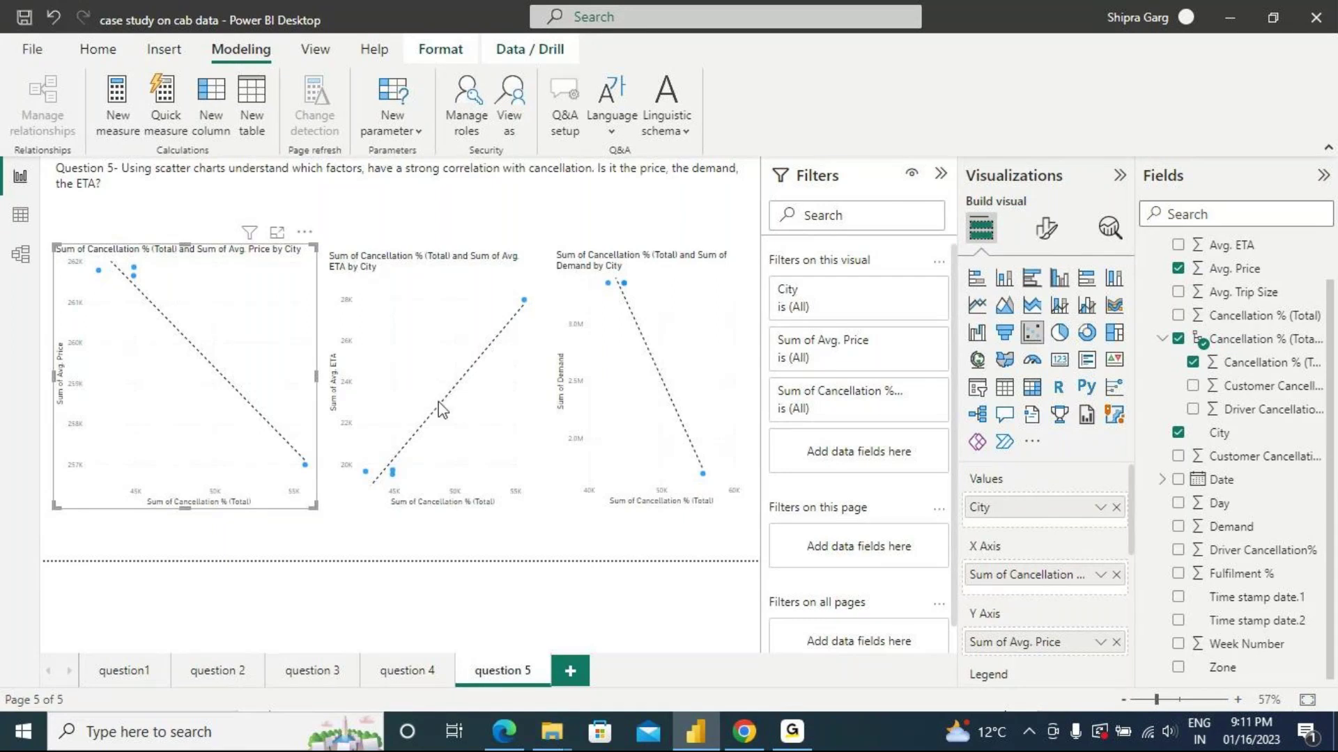
click(1116, 508)
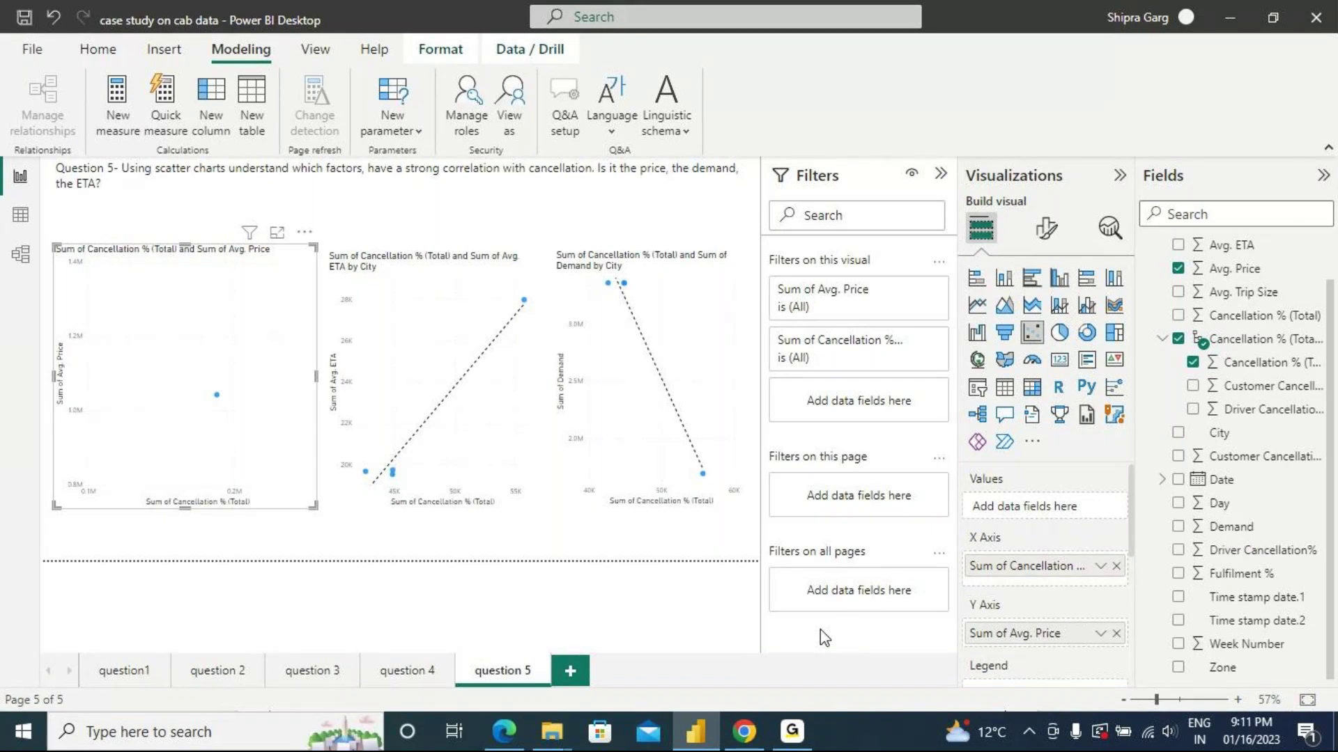
click(1101, 567)
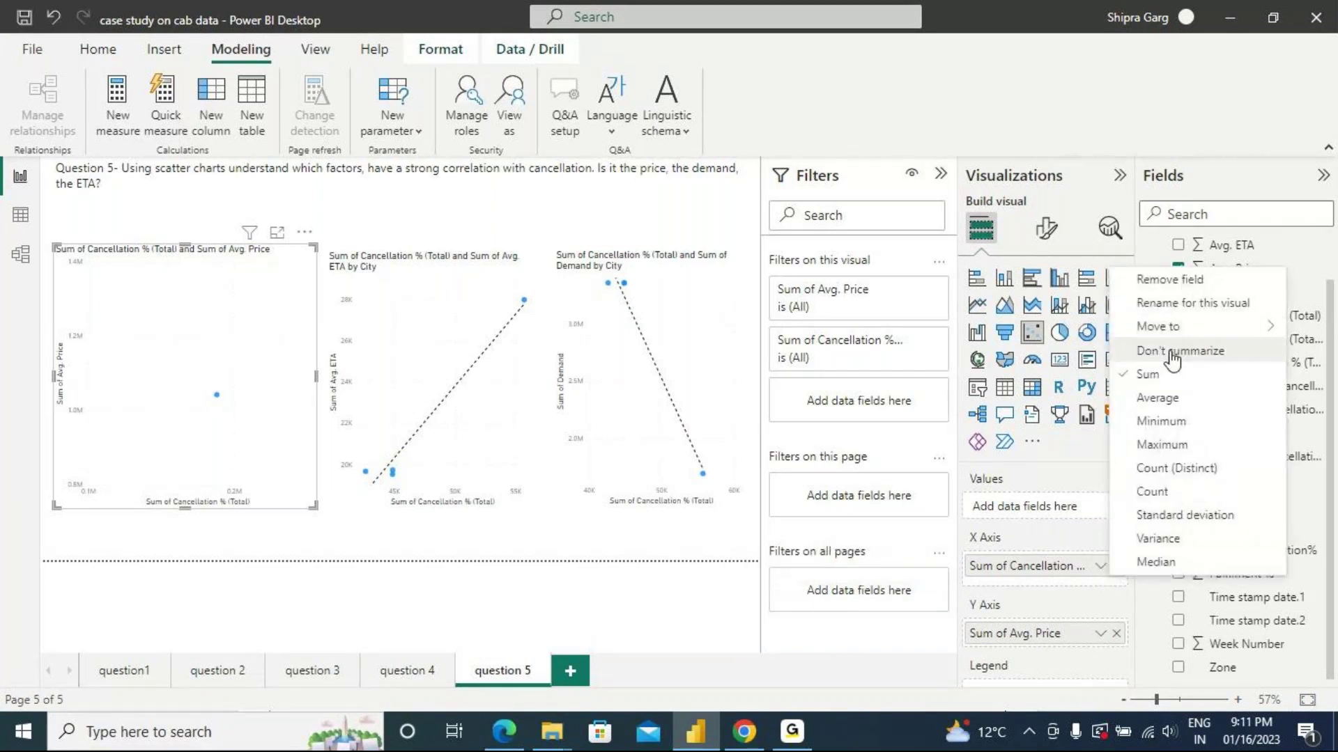
click(1174, 354)
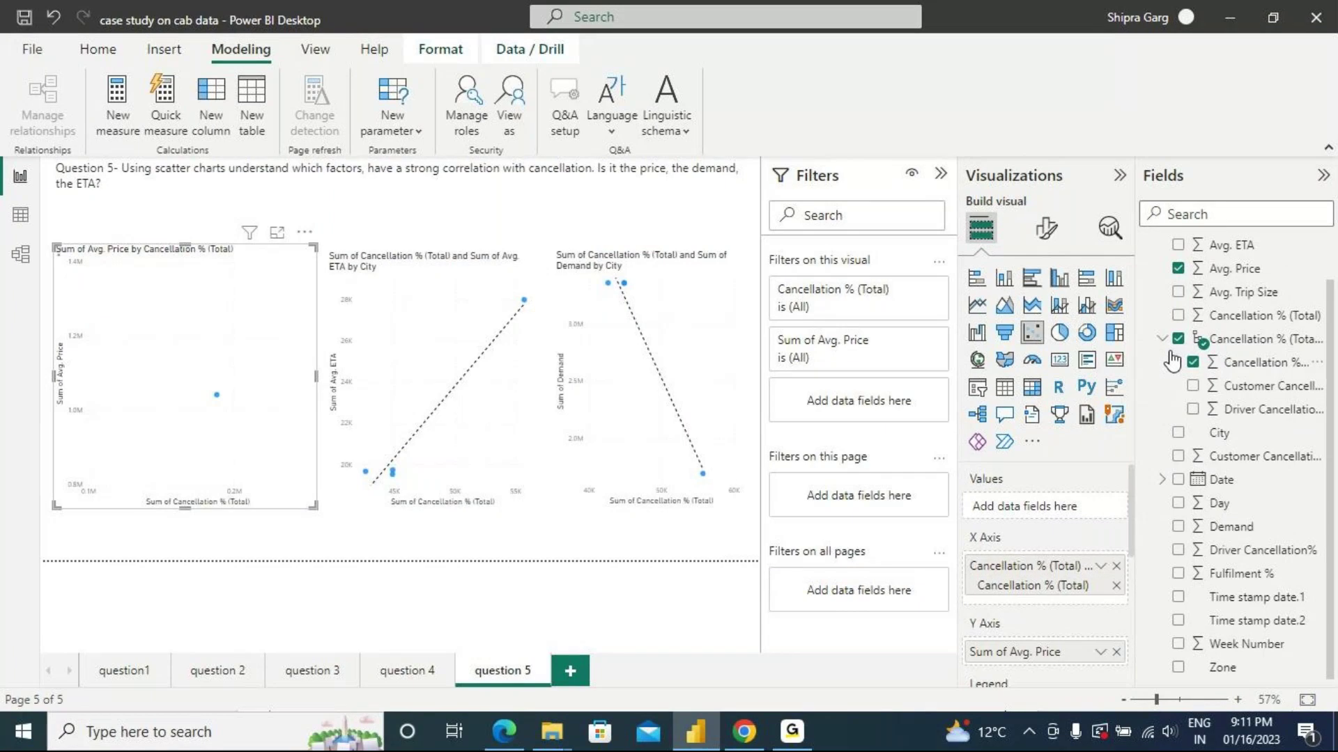
click(1099, 651)
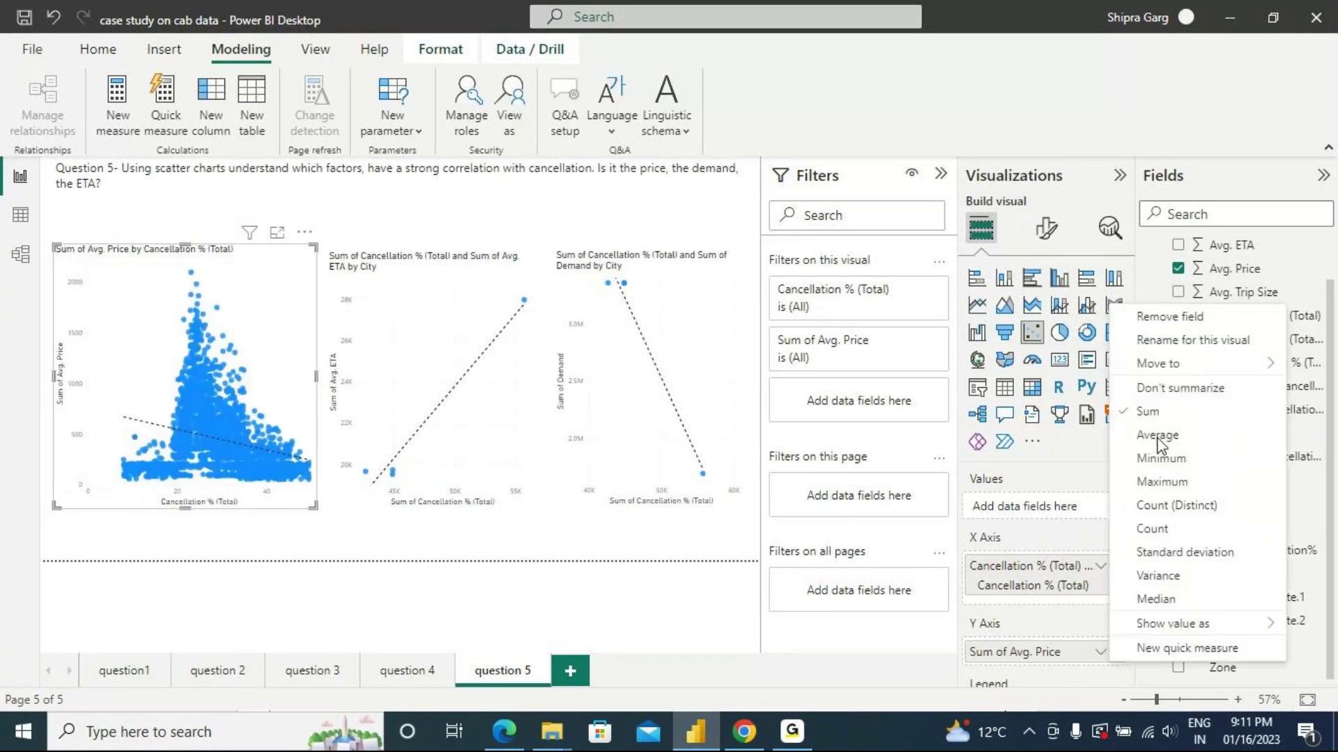
click(1162, 391)
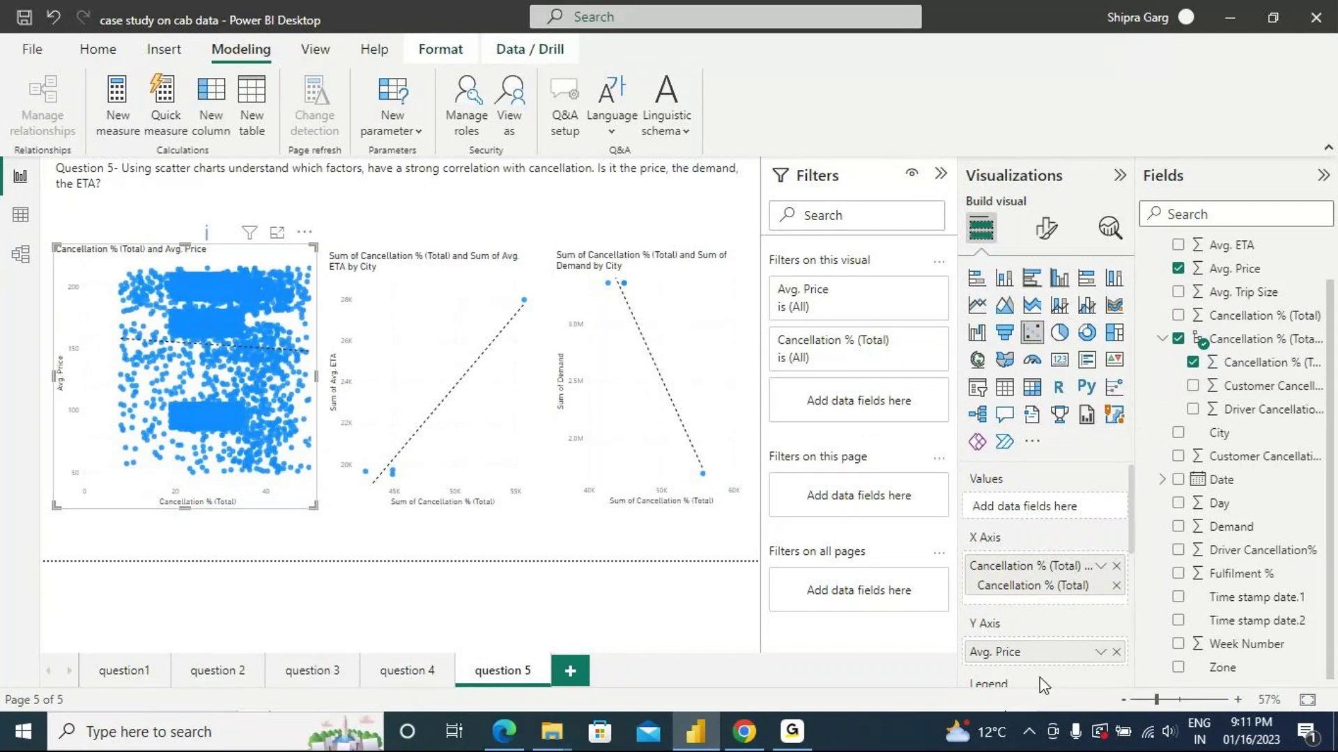
click(1101, 652)
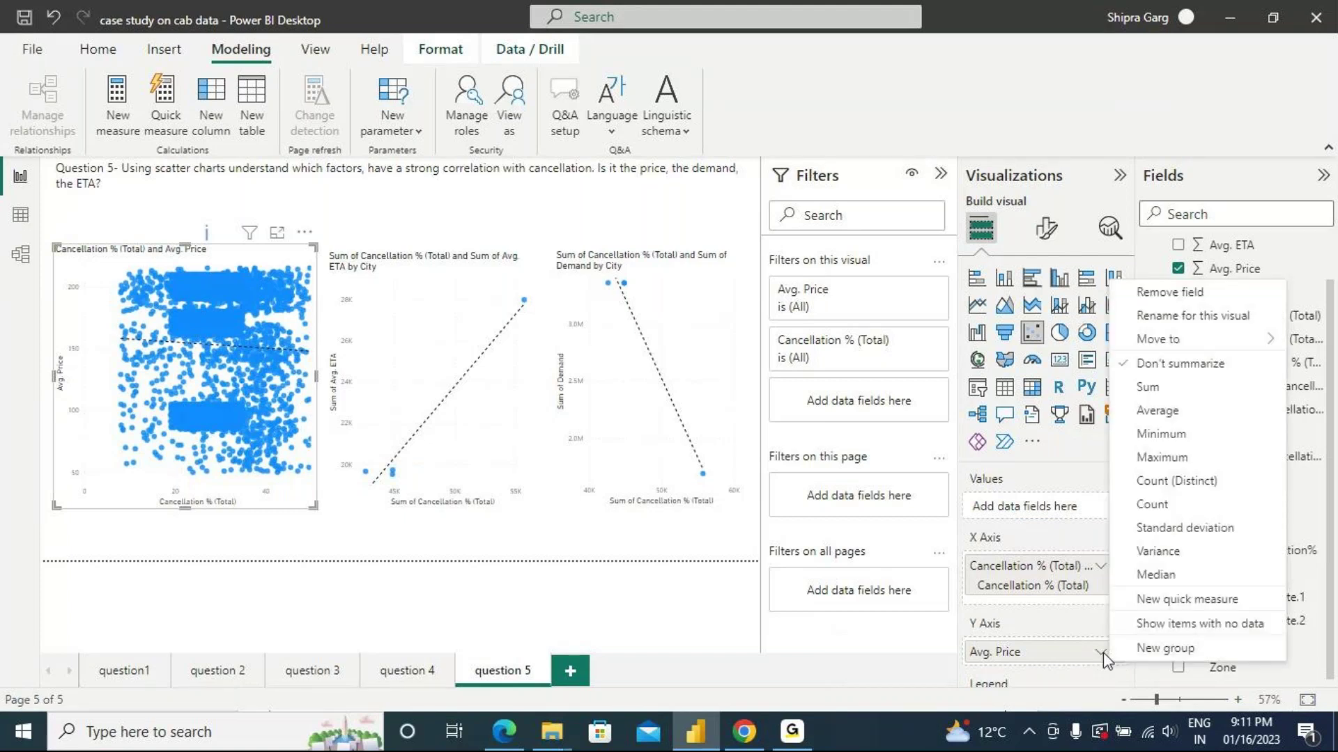
click(772, 601)
- Remove City from the ETA scatter chart and set its Cancellation % (Total) and Avg. ETA axes to Don't summarize
click(429, 338)
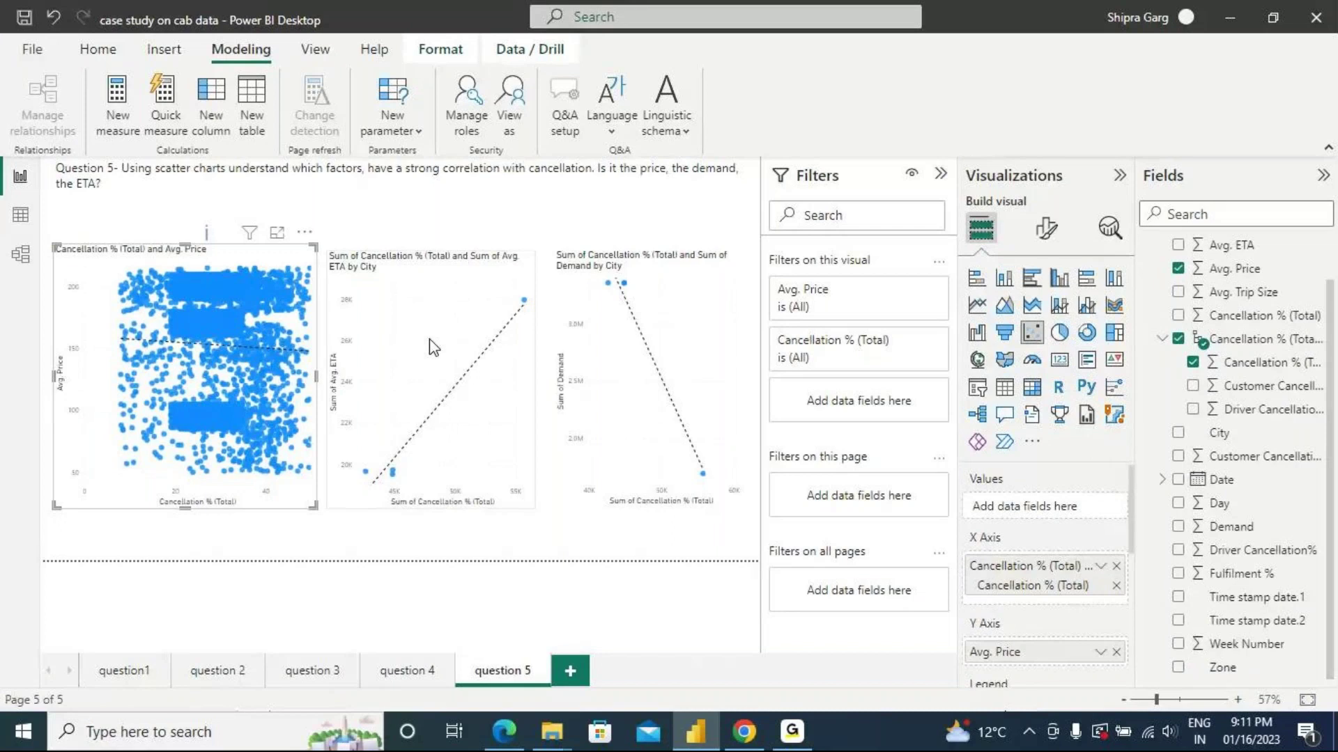
click(430, 339)
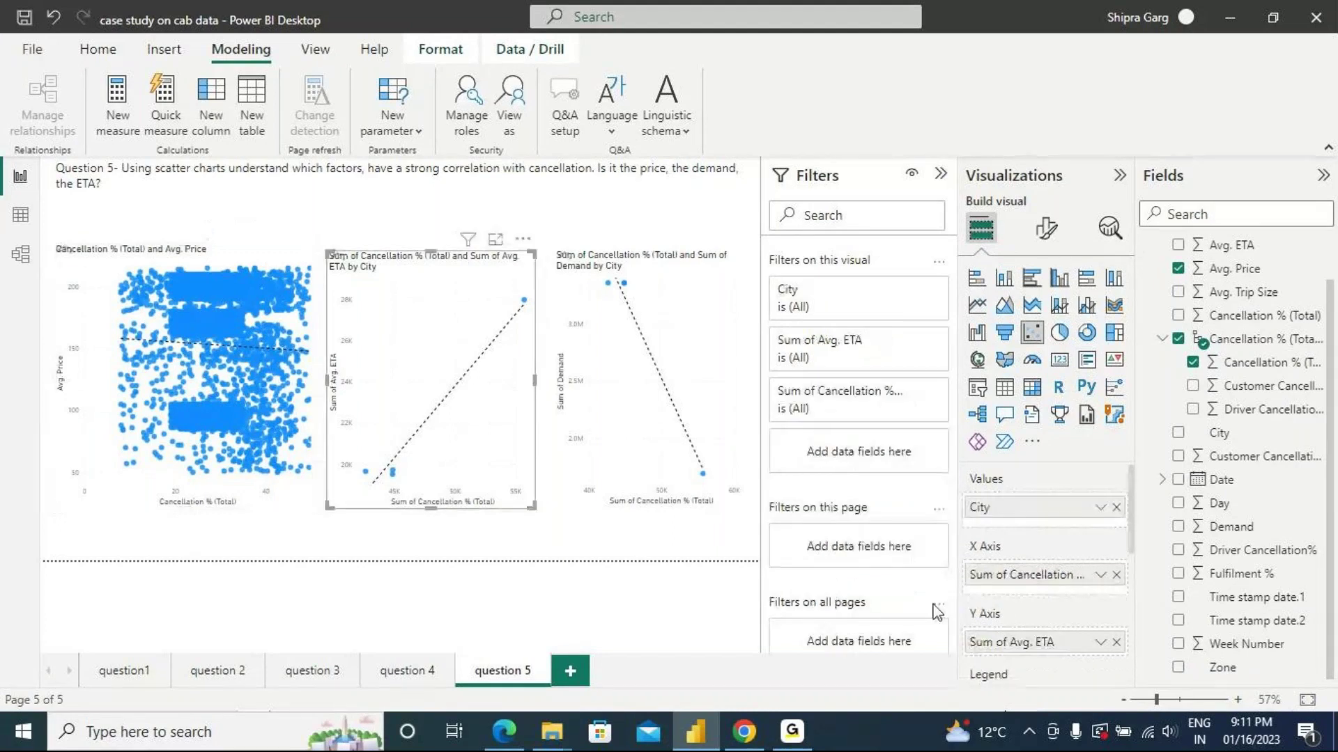
click(1116, 509)
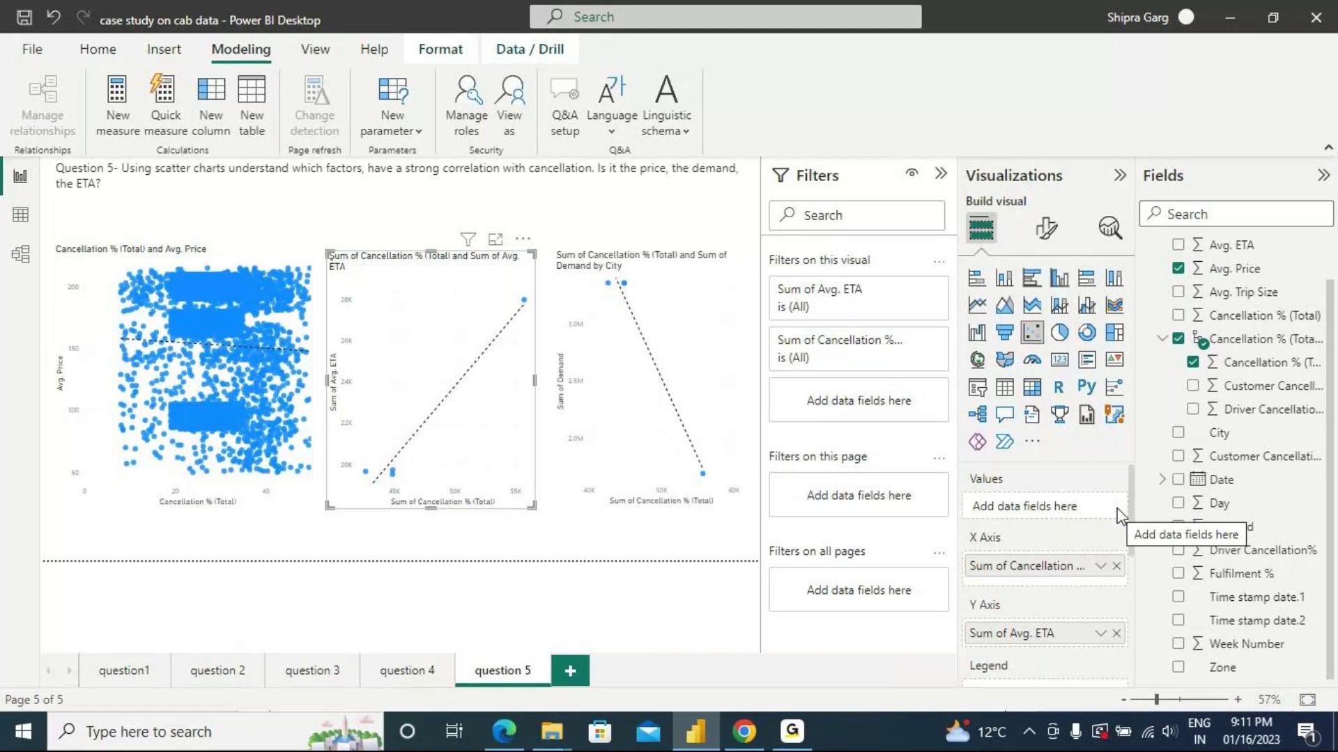
click(1101, 568)
click(1087, 350)
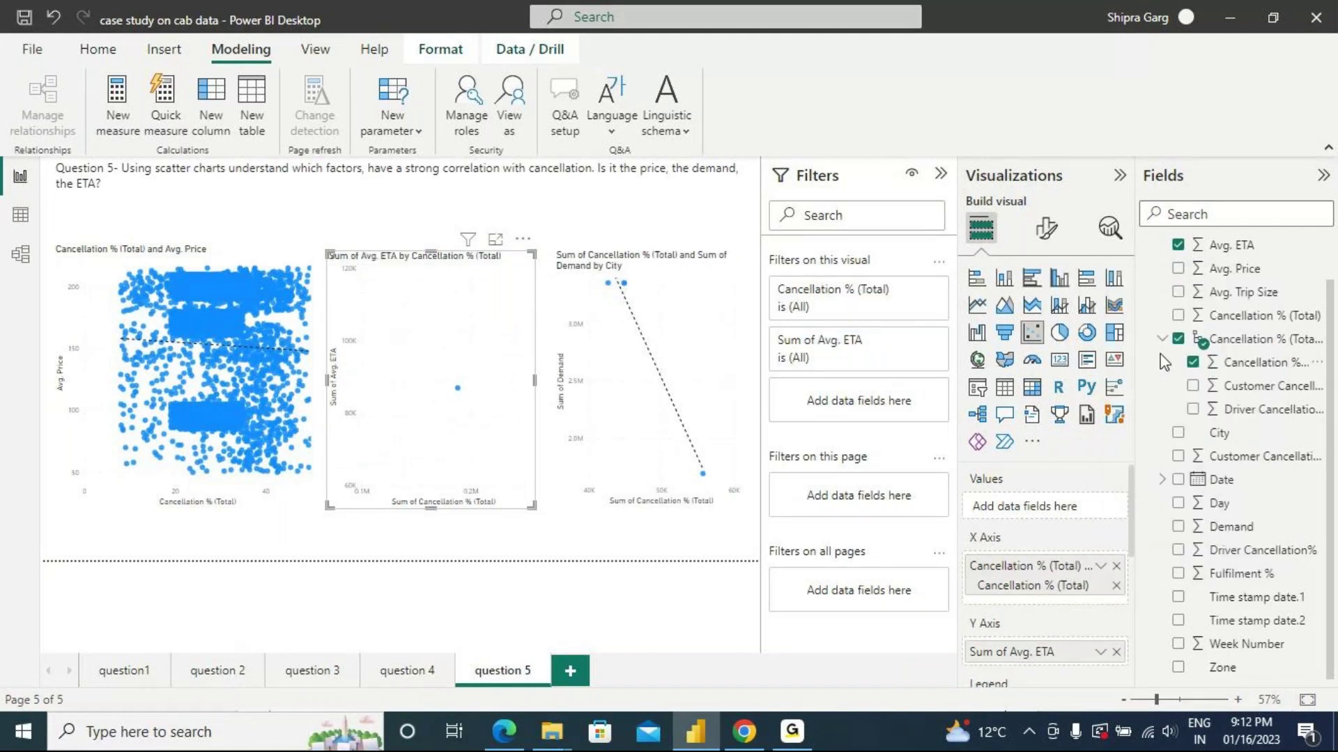
click(1101, 652)
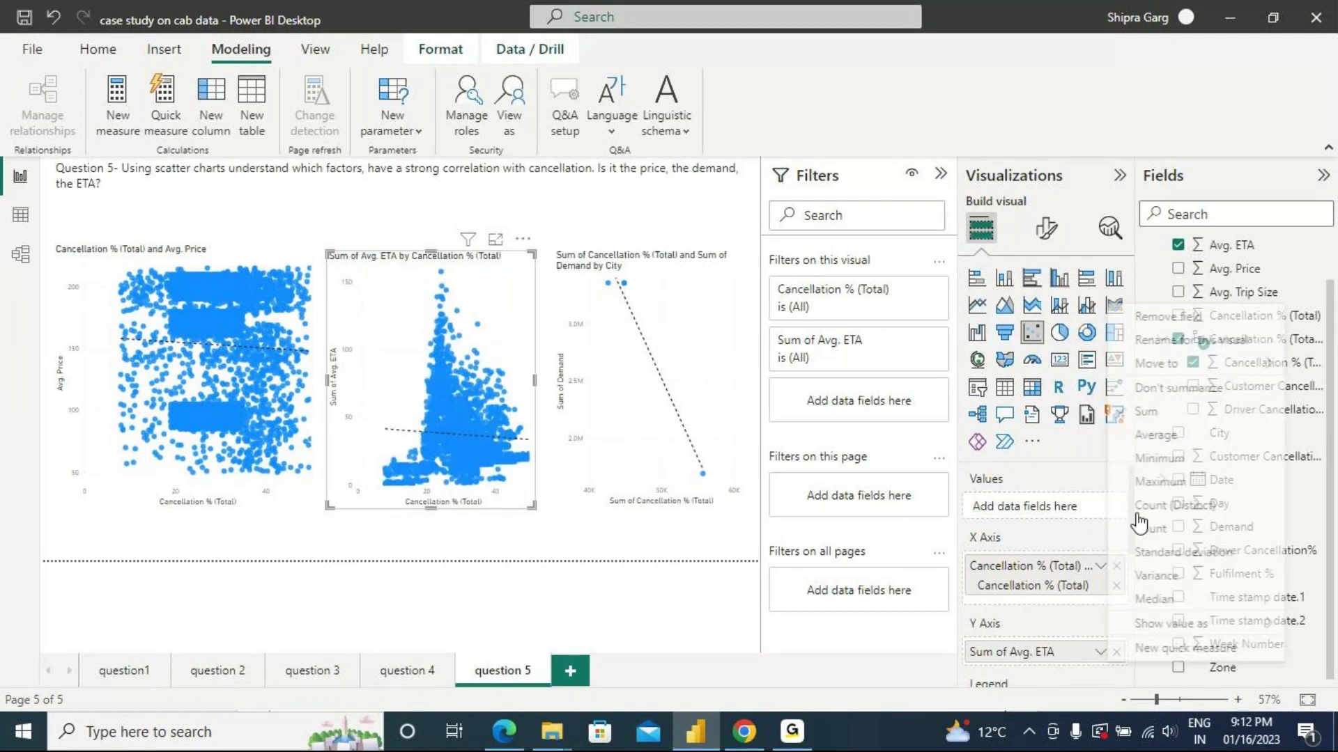
click(1166, 392)
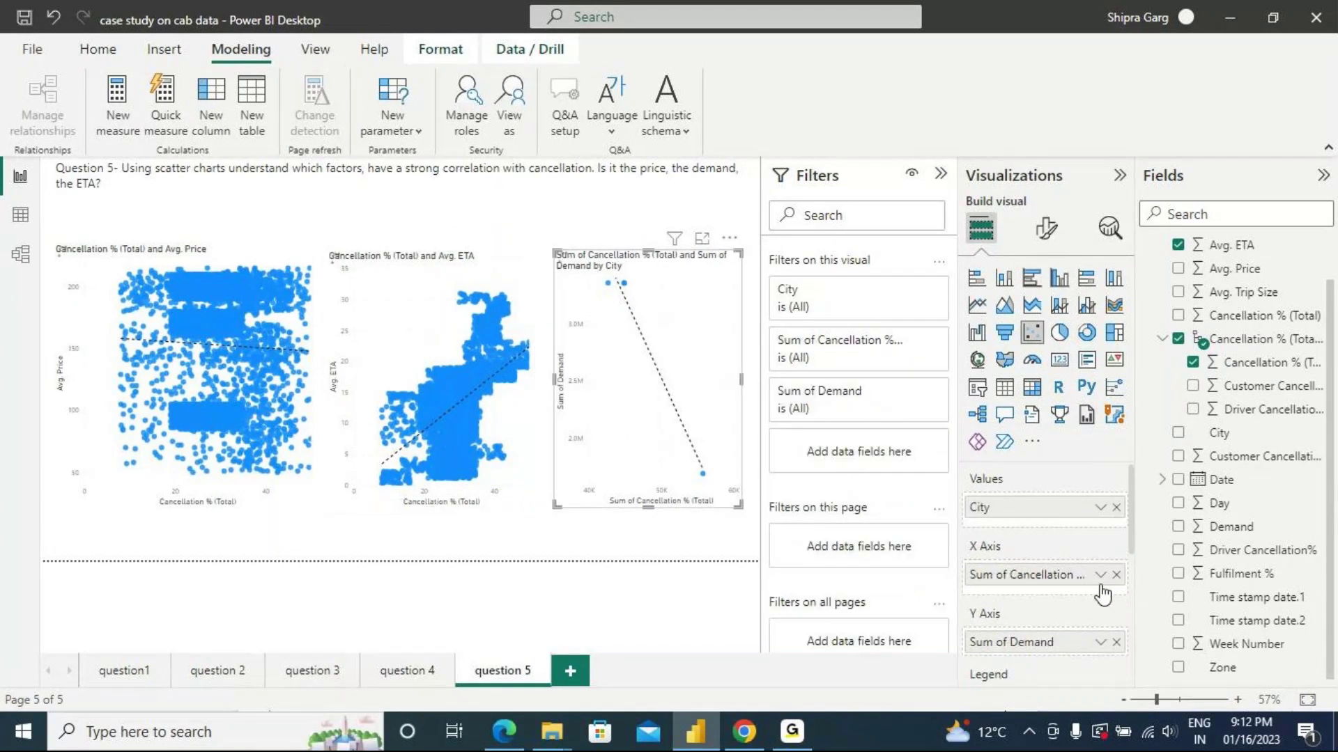
- Remove City from the demand scatter chart, set its Cancellation % (Total) axis to Don't summarize, and open the Sum of Demand aggregation options
click(1116, 508)
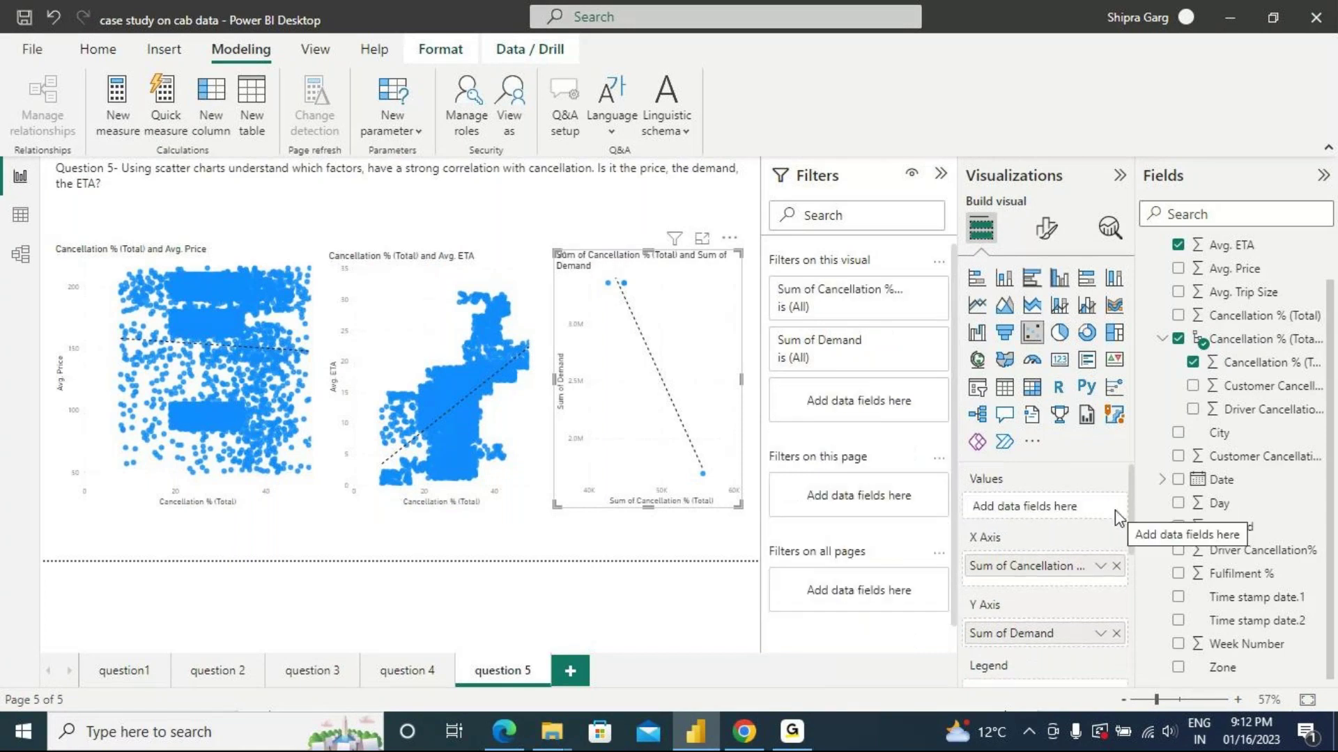
click(1100, 566)
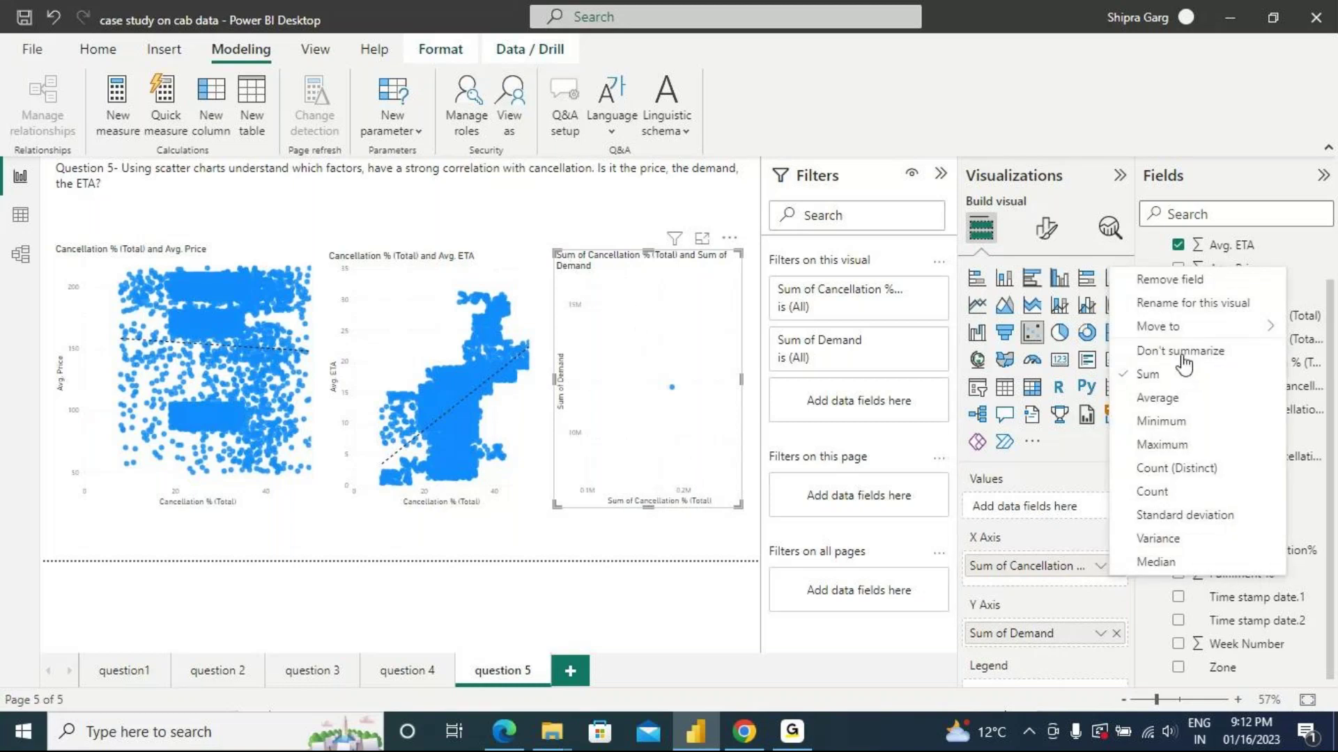
click(1182, 352)
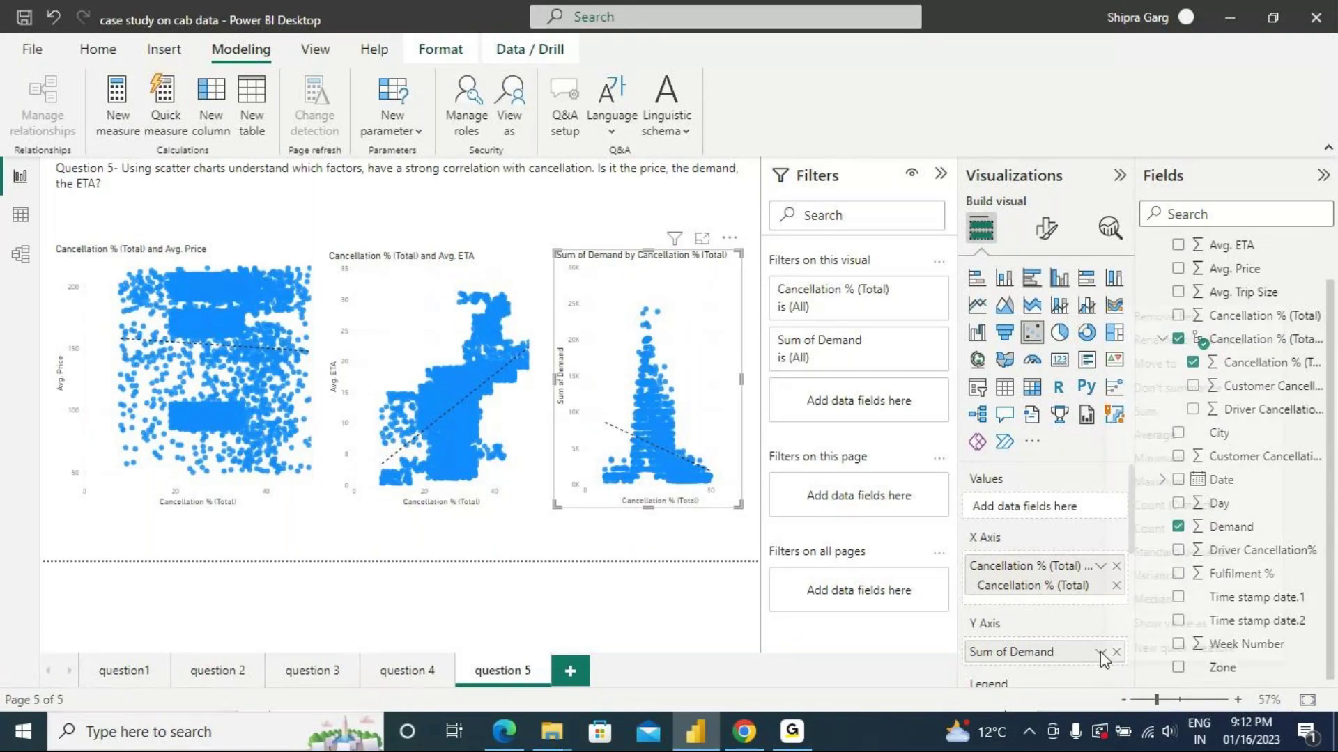
click(1101, 653)
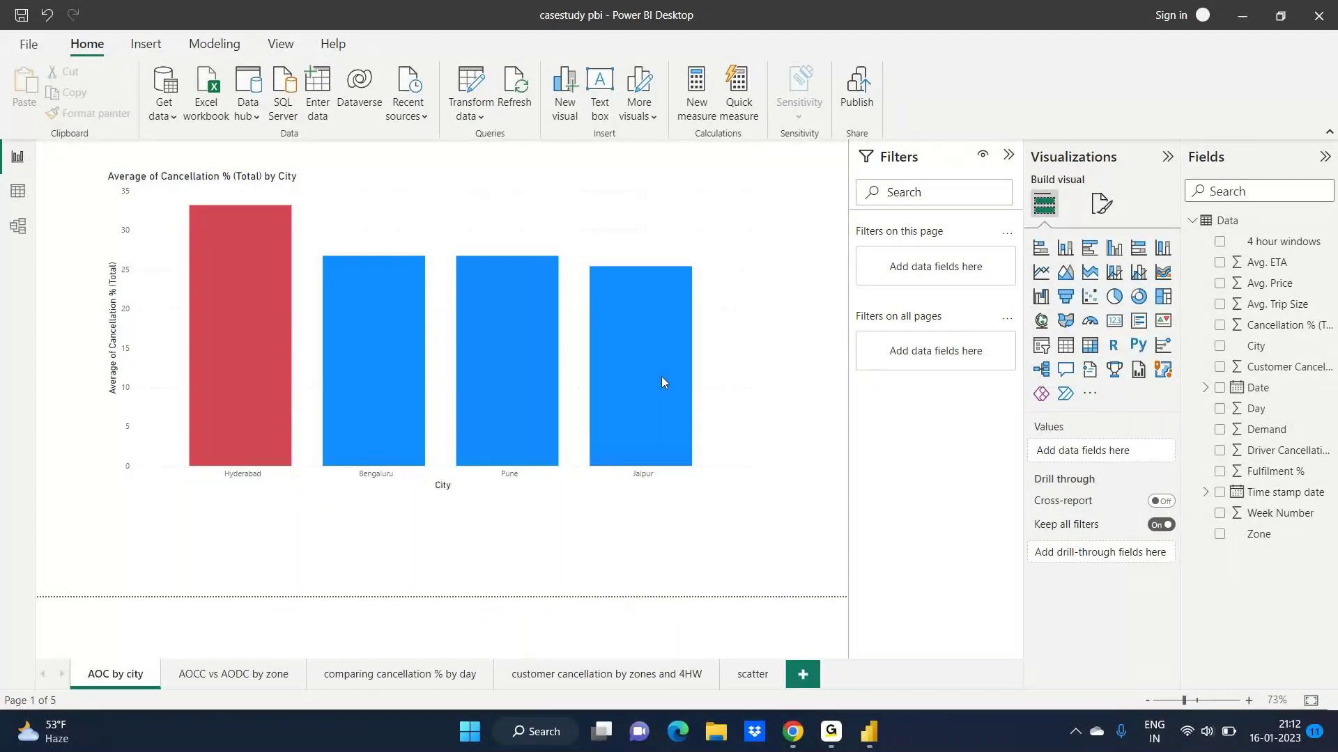
- Select the average cancellation by city chart, then switch to Chrome and read the metrics and background in Problem Description.pdf
click(154, 460)
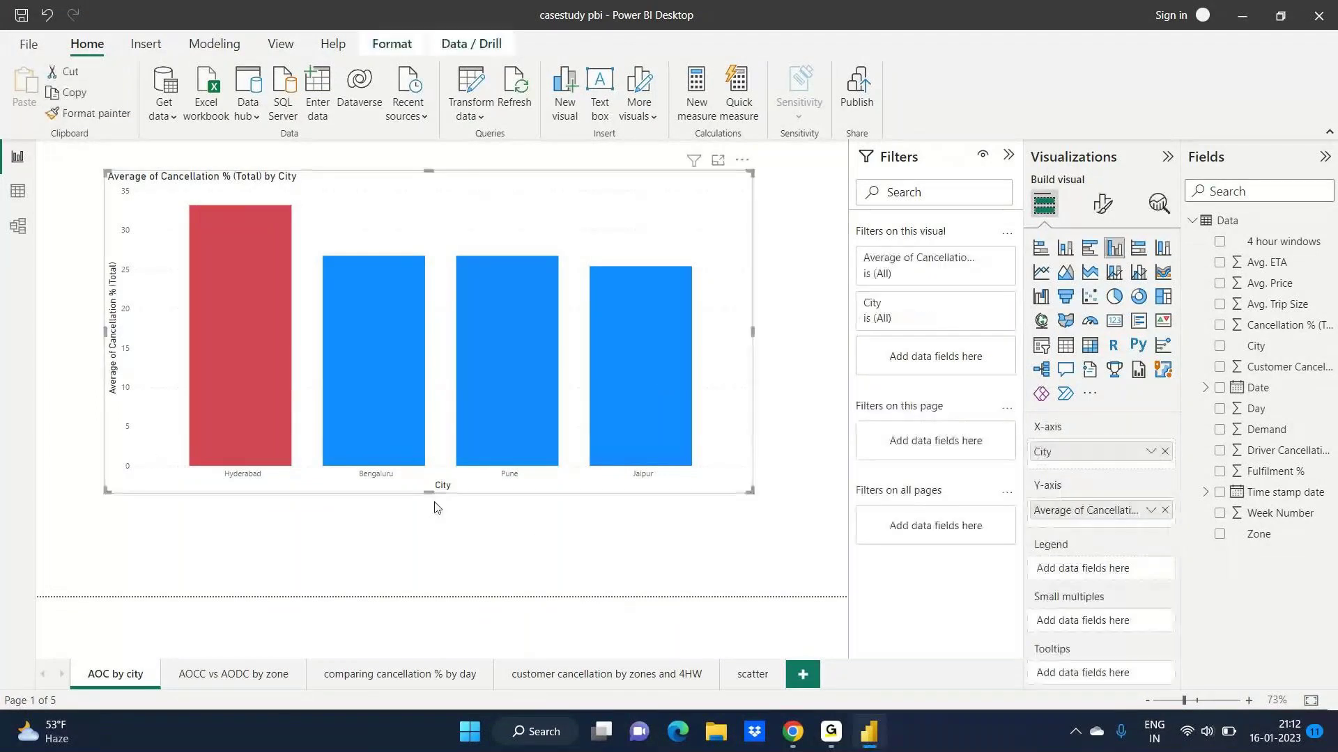
click(795, 734)
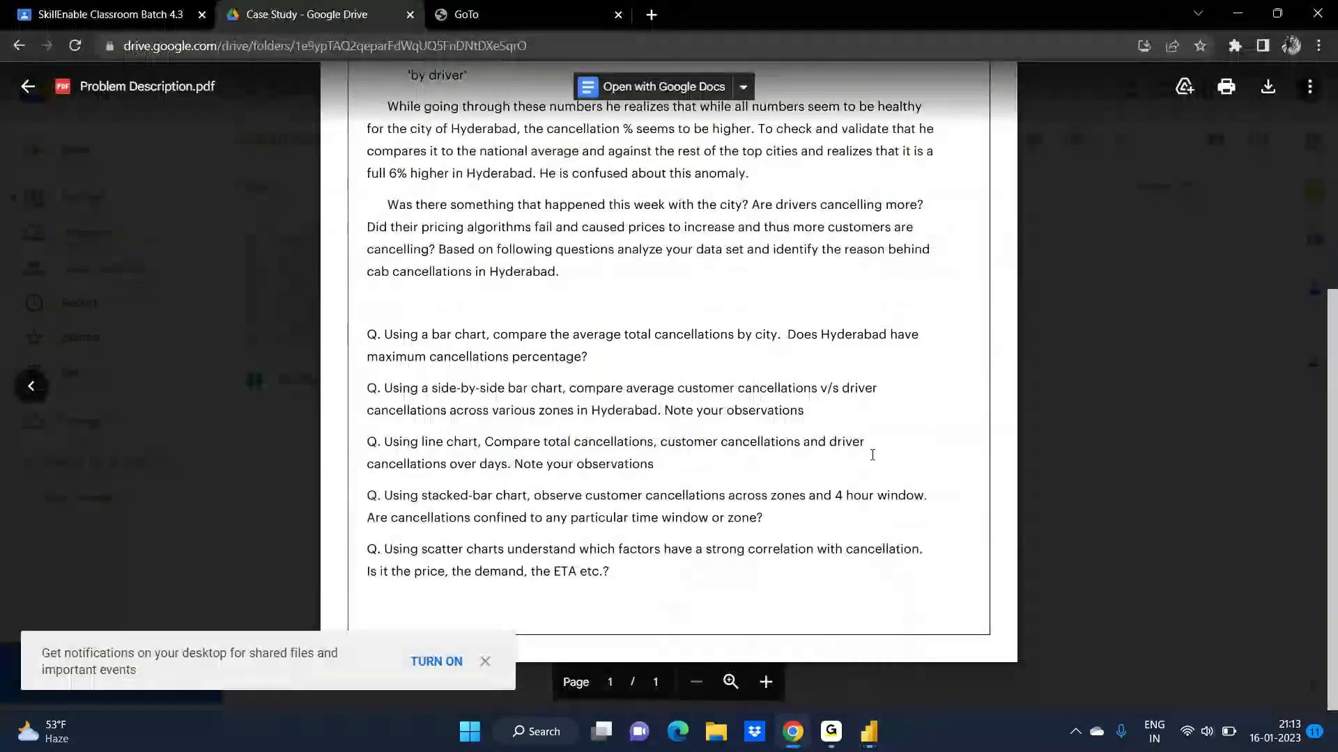
drag(1332, 440, 1314, 155)
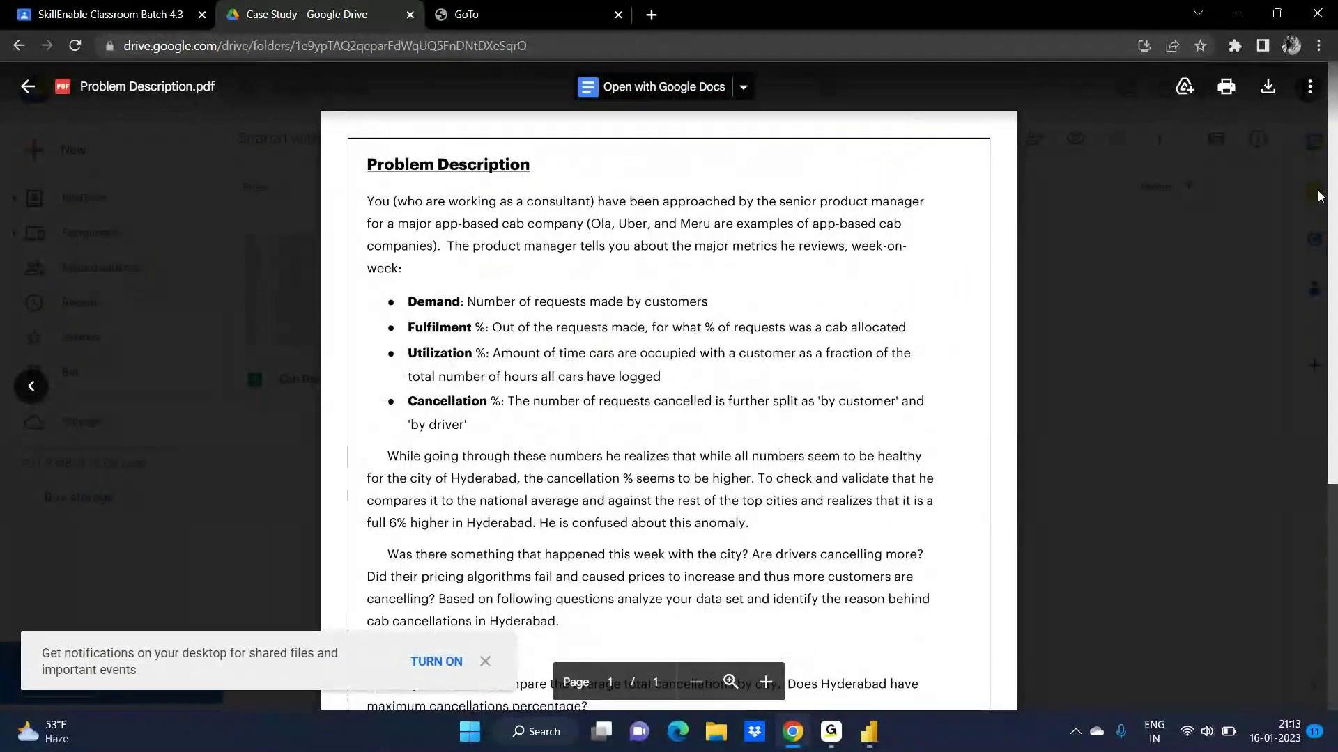
drag(1321, 211, 1317, 213)
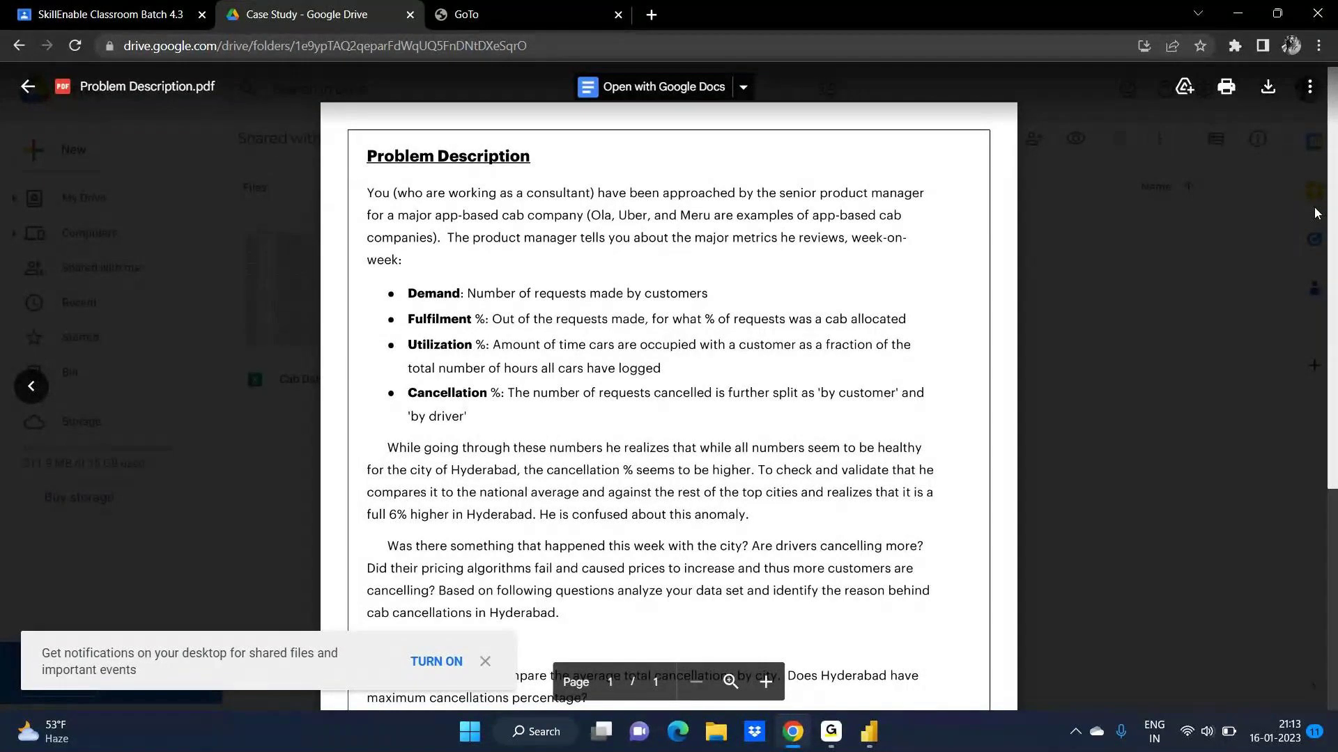
scroll(1313, 223, down, 1)
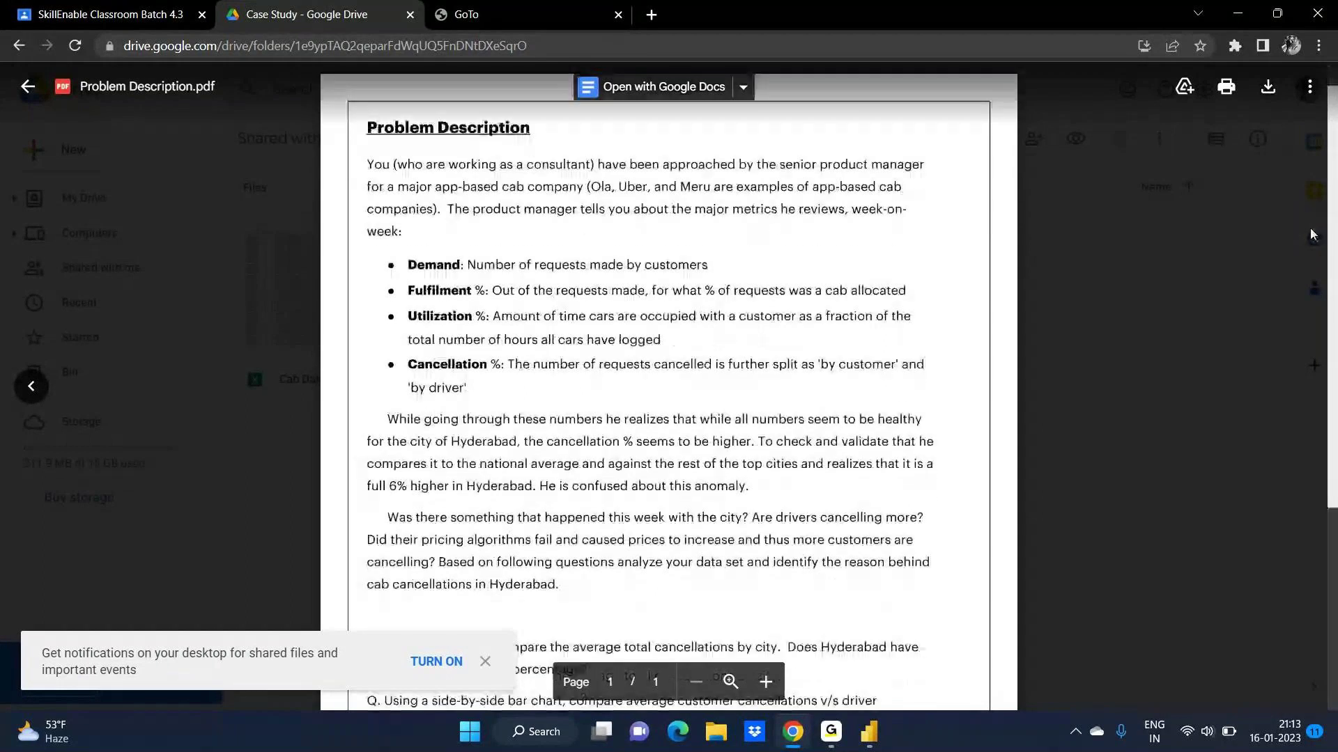
scroll(683, 256, down, 1)
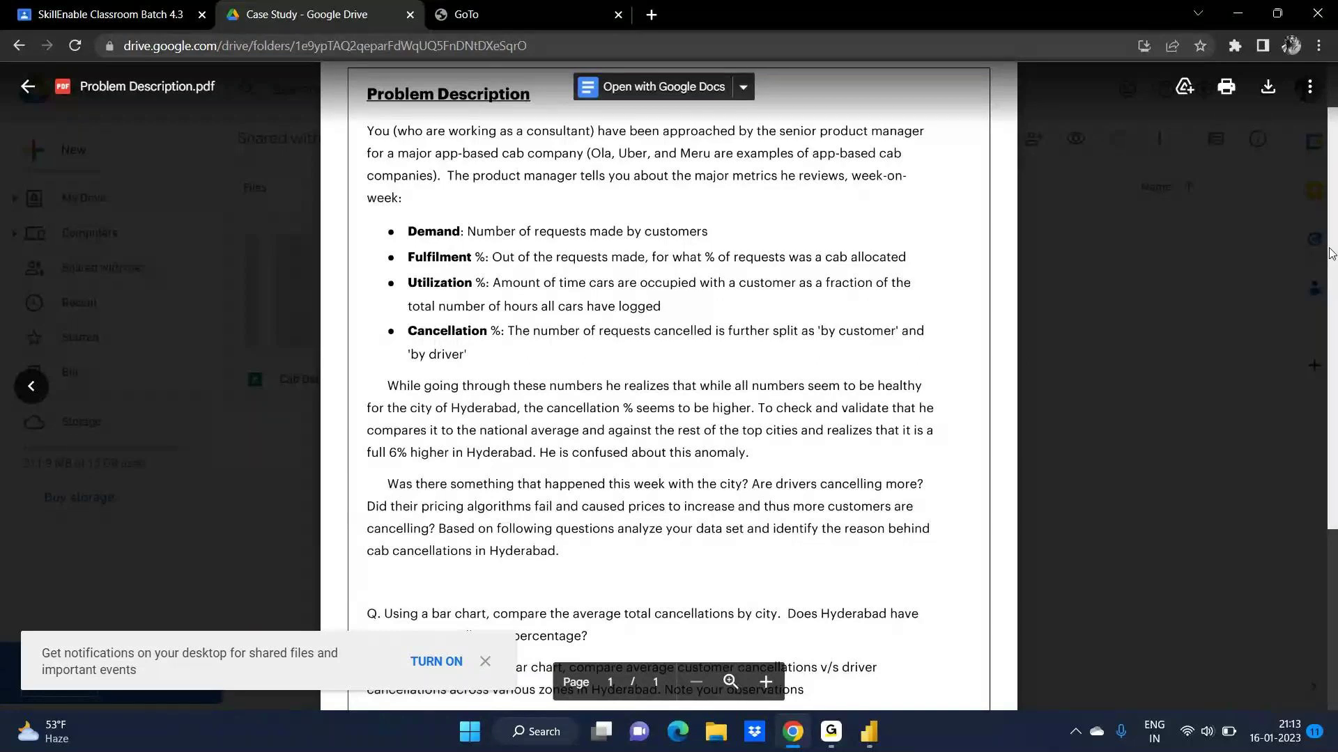
drag(1331, 252, 1332, 326)
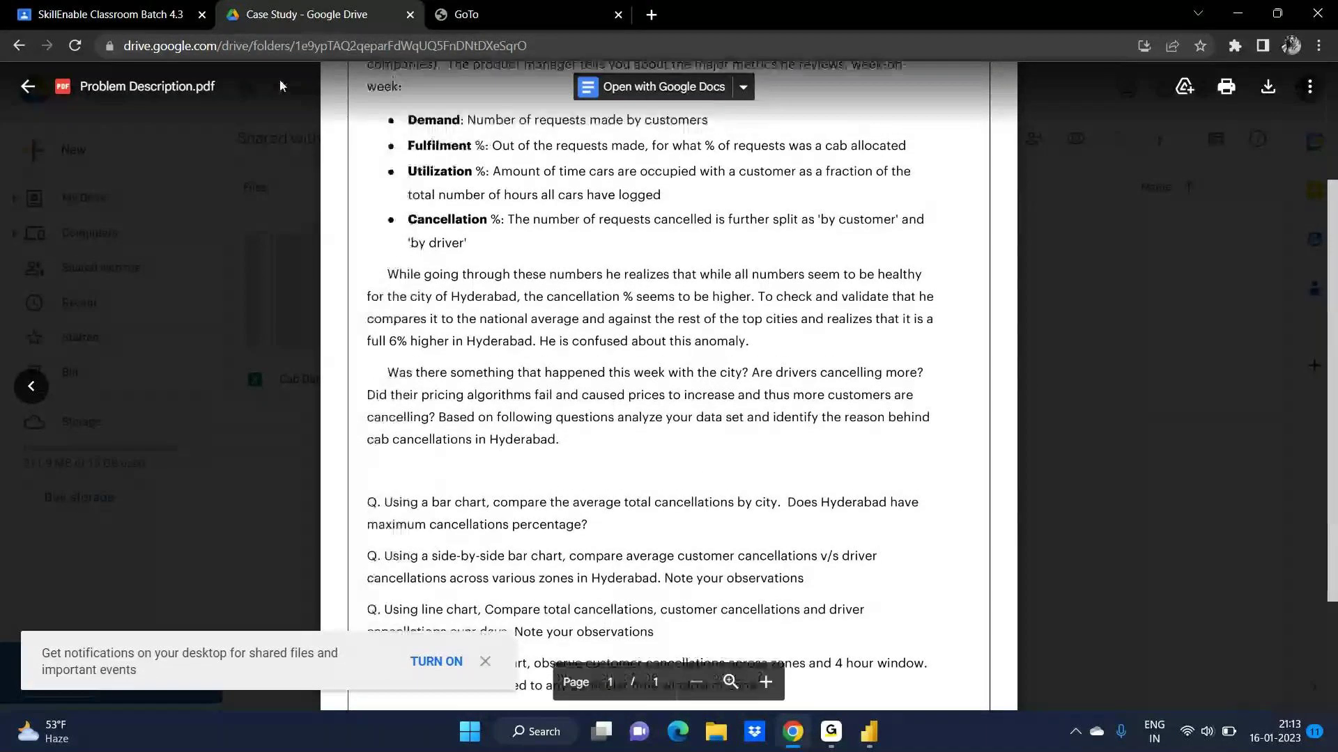
- Switch to the casestudy pbi report in Power BI, examine the Data table's columns through Avg. ETA, and return to the report view
click(874, 733)
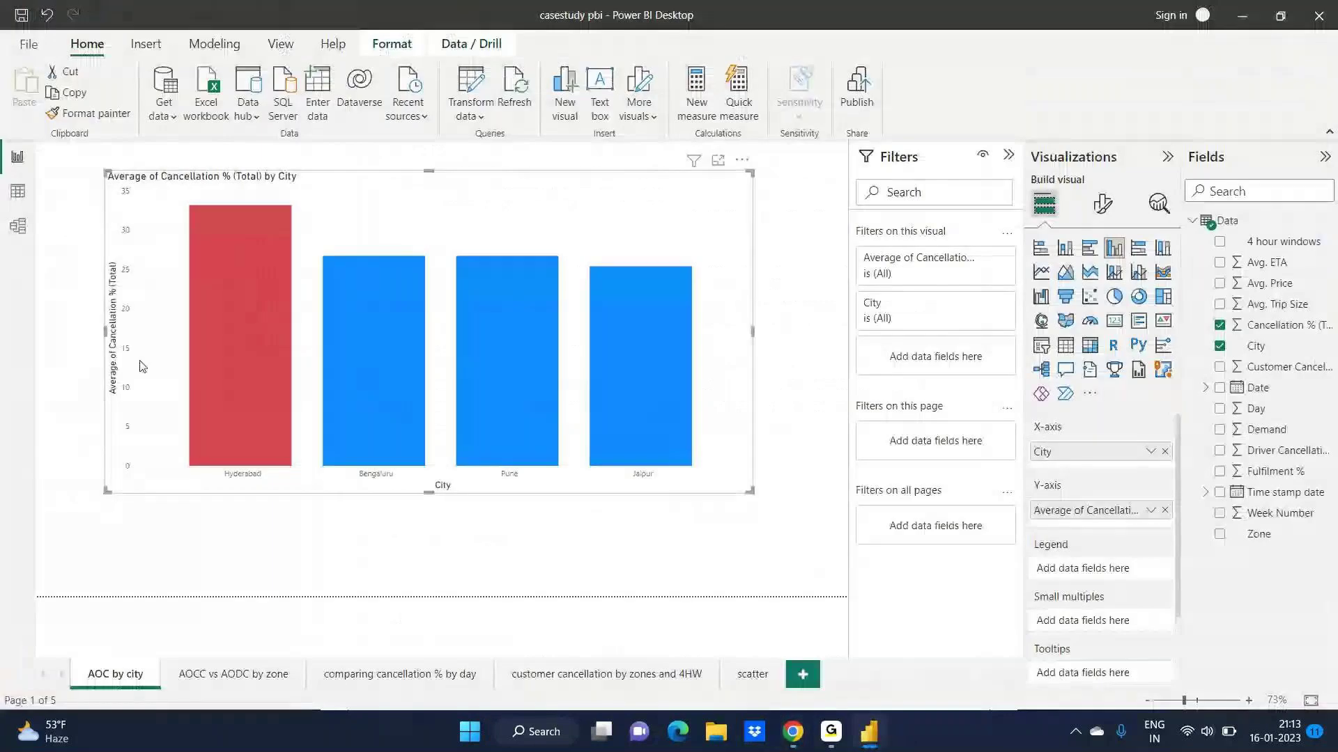
click(18, 194)
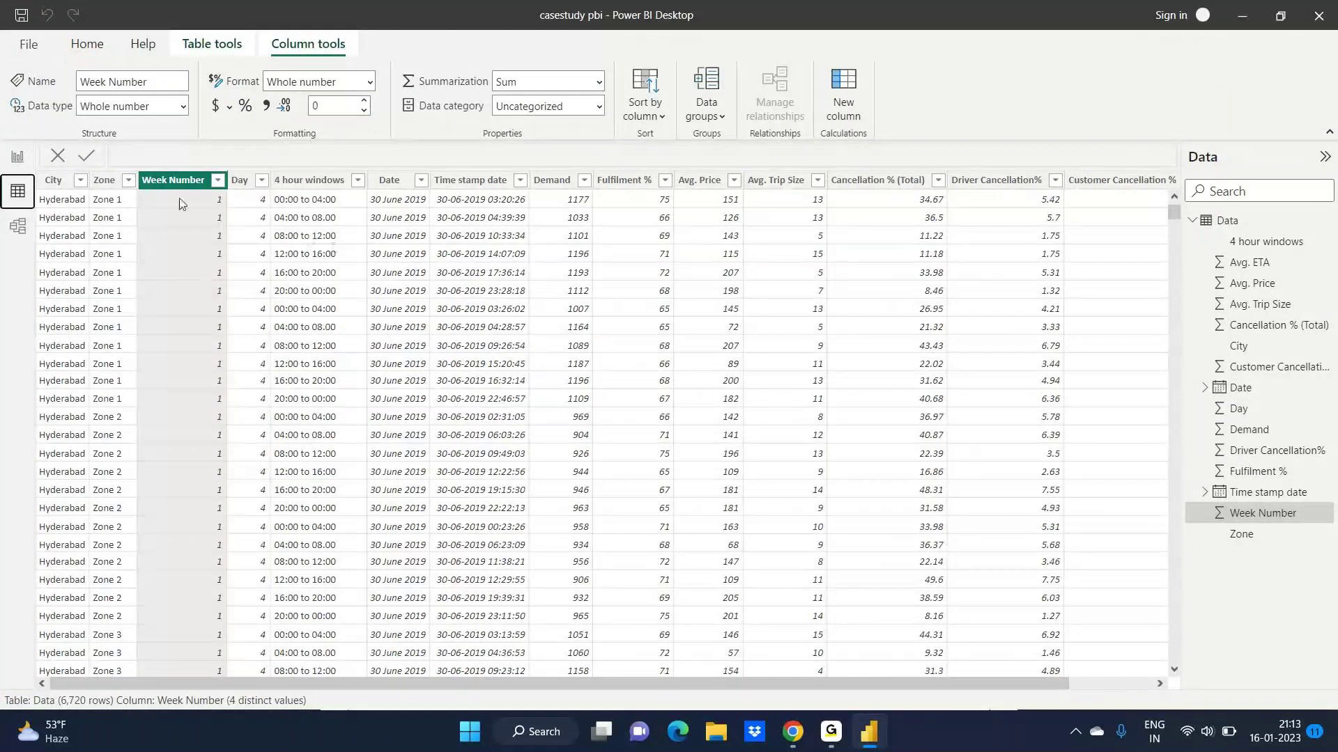
click(17, 157)
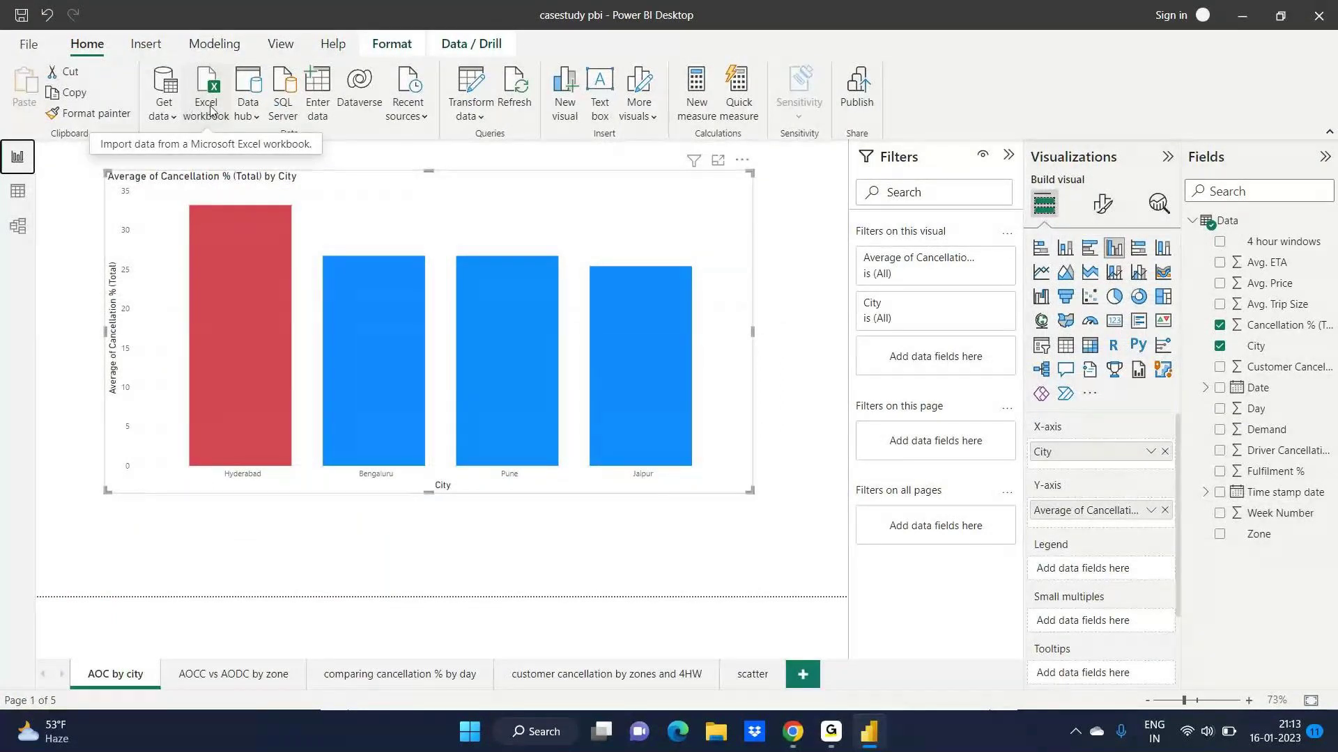
click(19, 194)
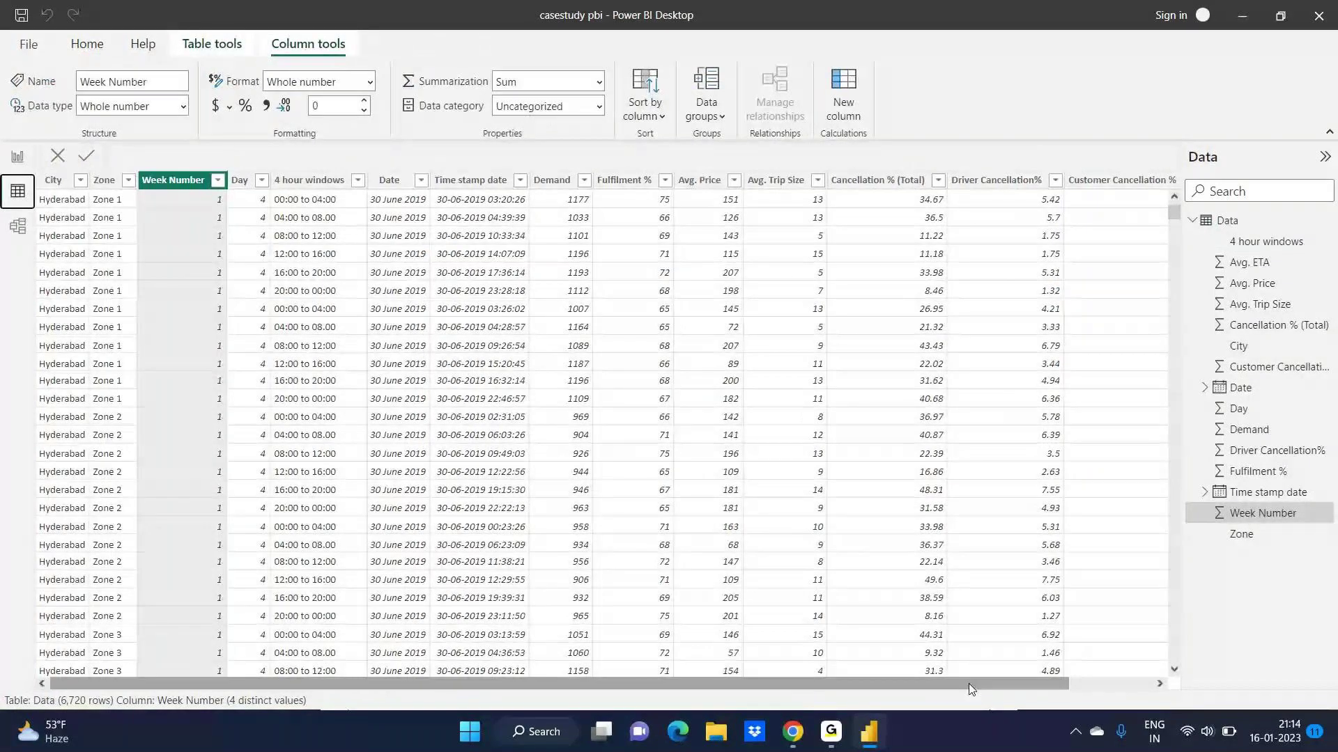
drag(969, 684, 1059, 684)
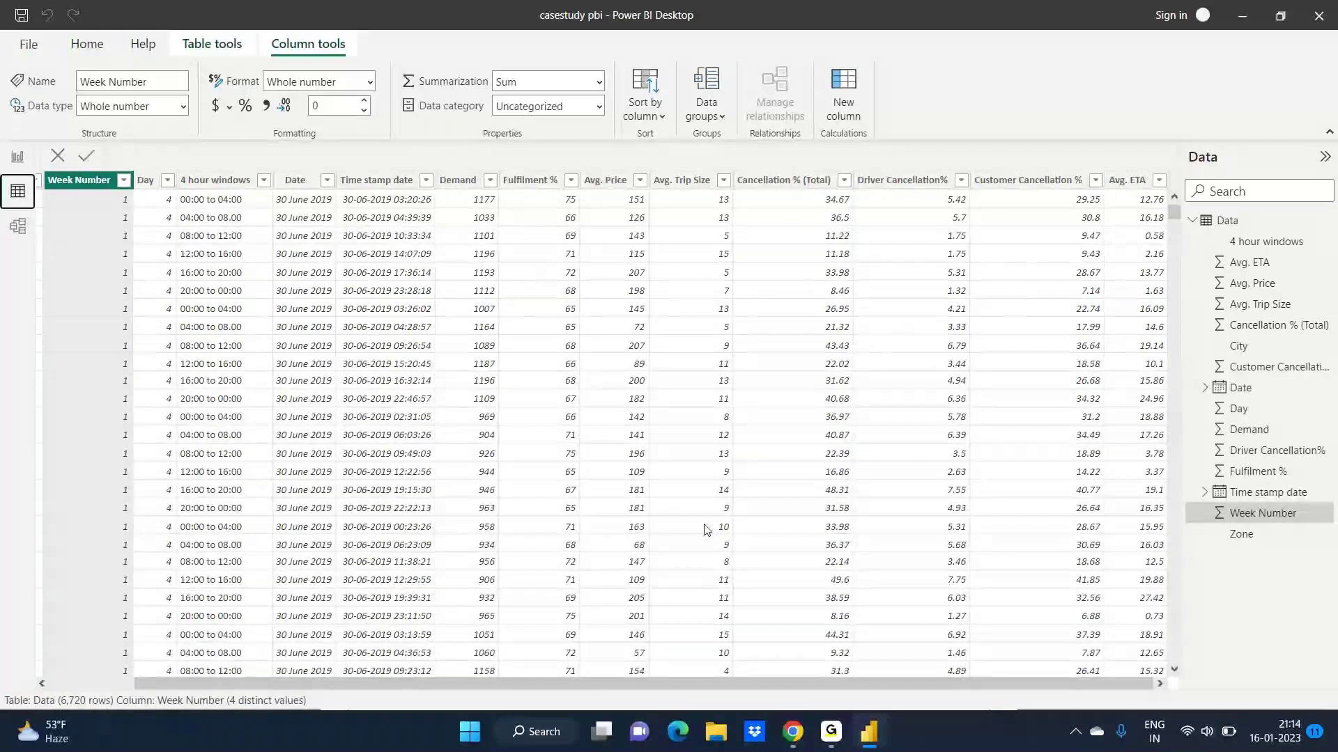
drag(646, 685, 49, 480)
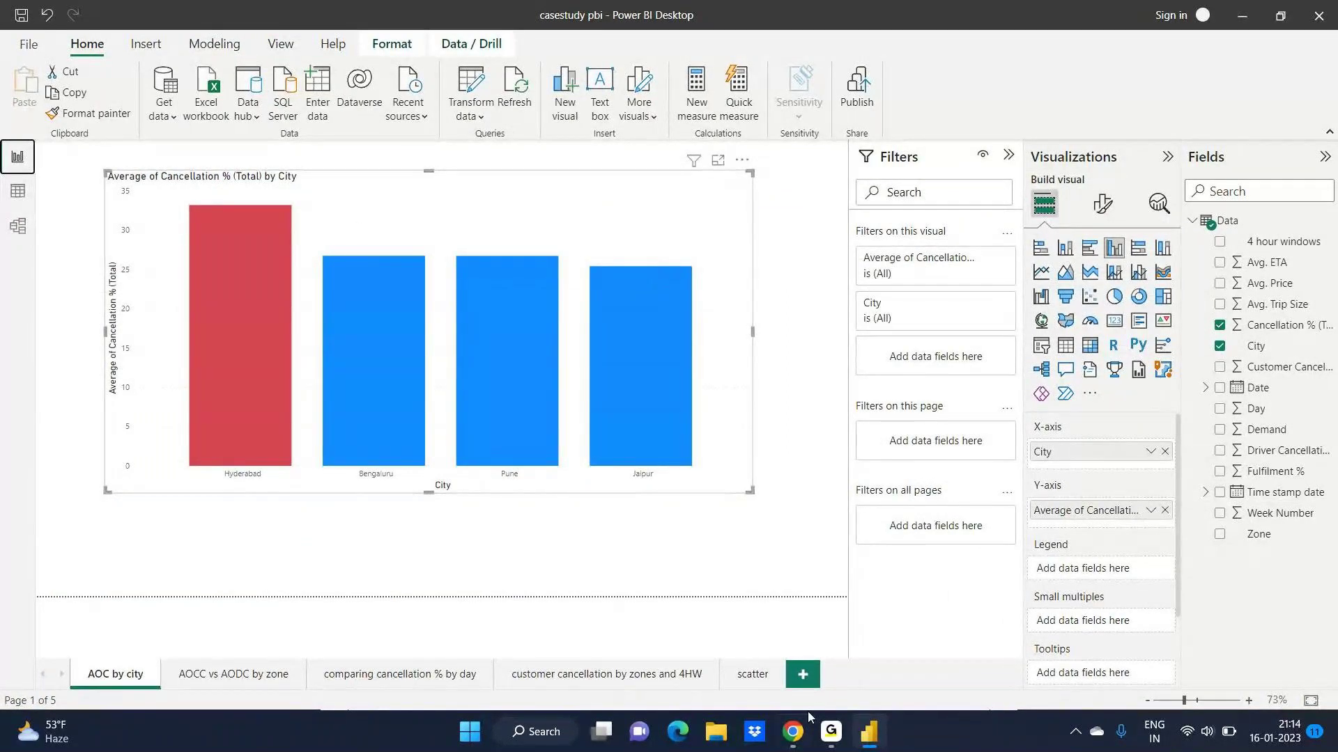
- Read the case study questions in the Chrome PDF, then return to Power BI and examine Hyderabad's average cancellation on the AOC by city page
mouse_move(795, 736)
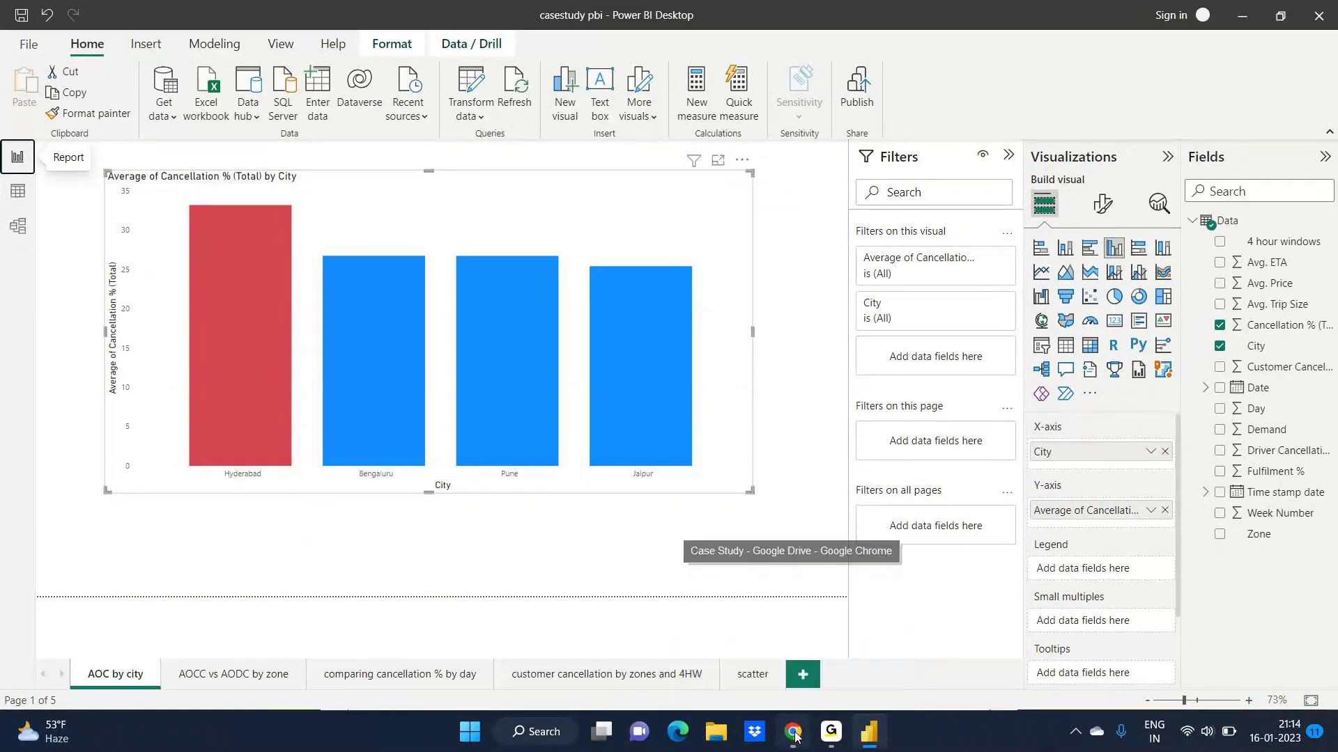
click(796, 737)
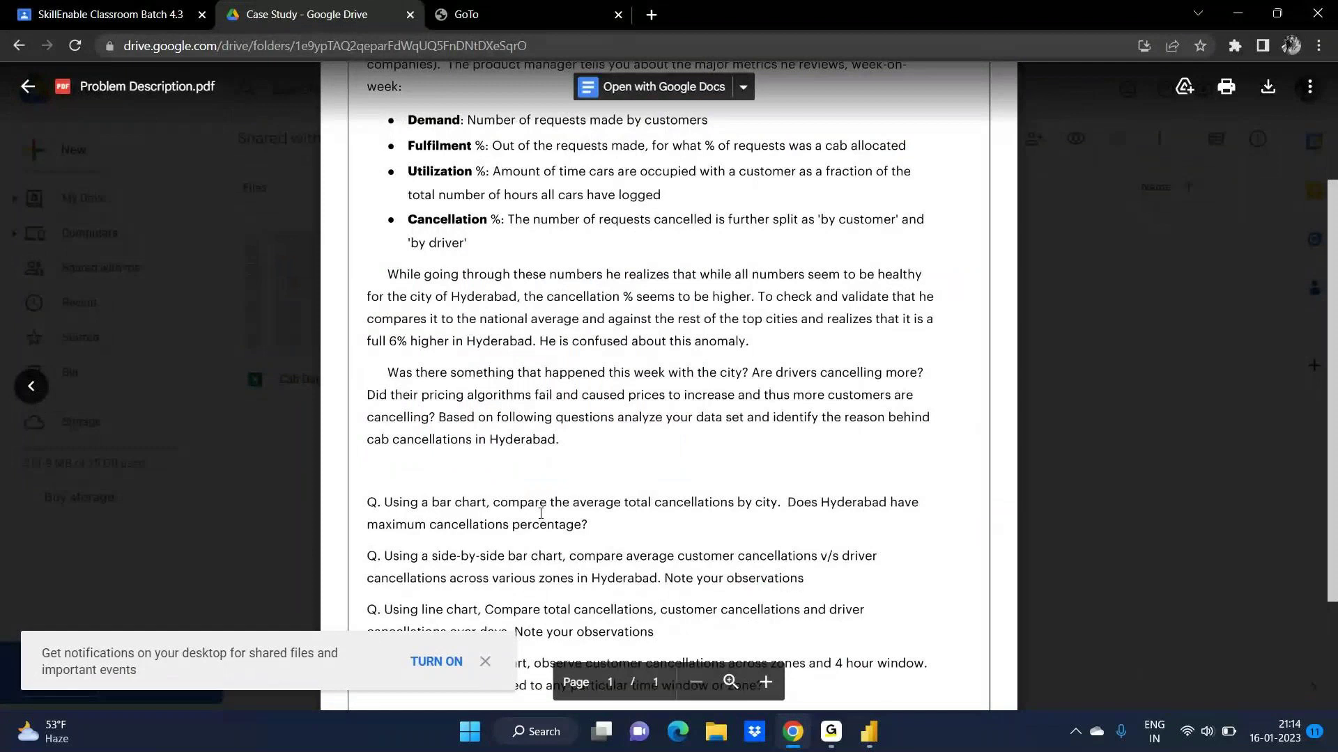
scroll(700, 303, down, 3)
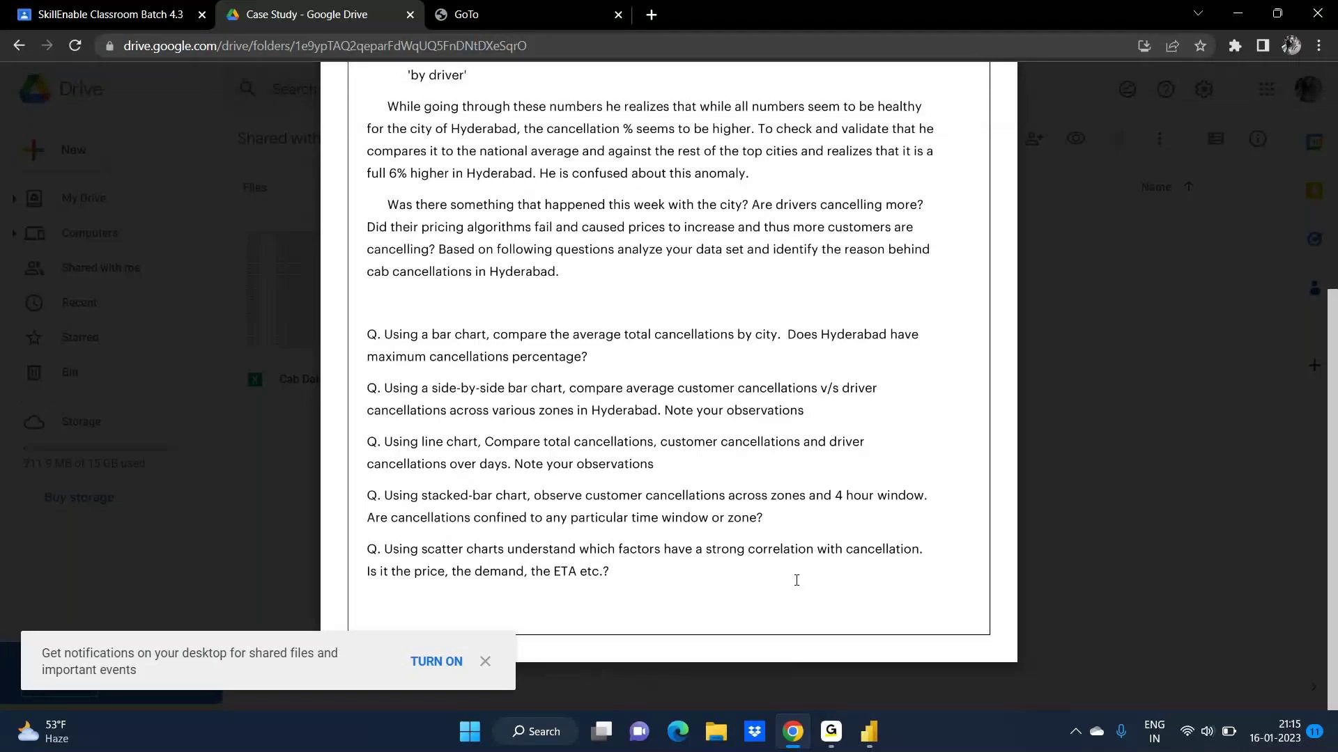
mouse_move(847, 738)
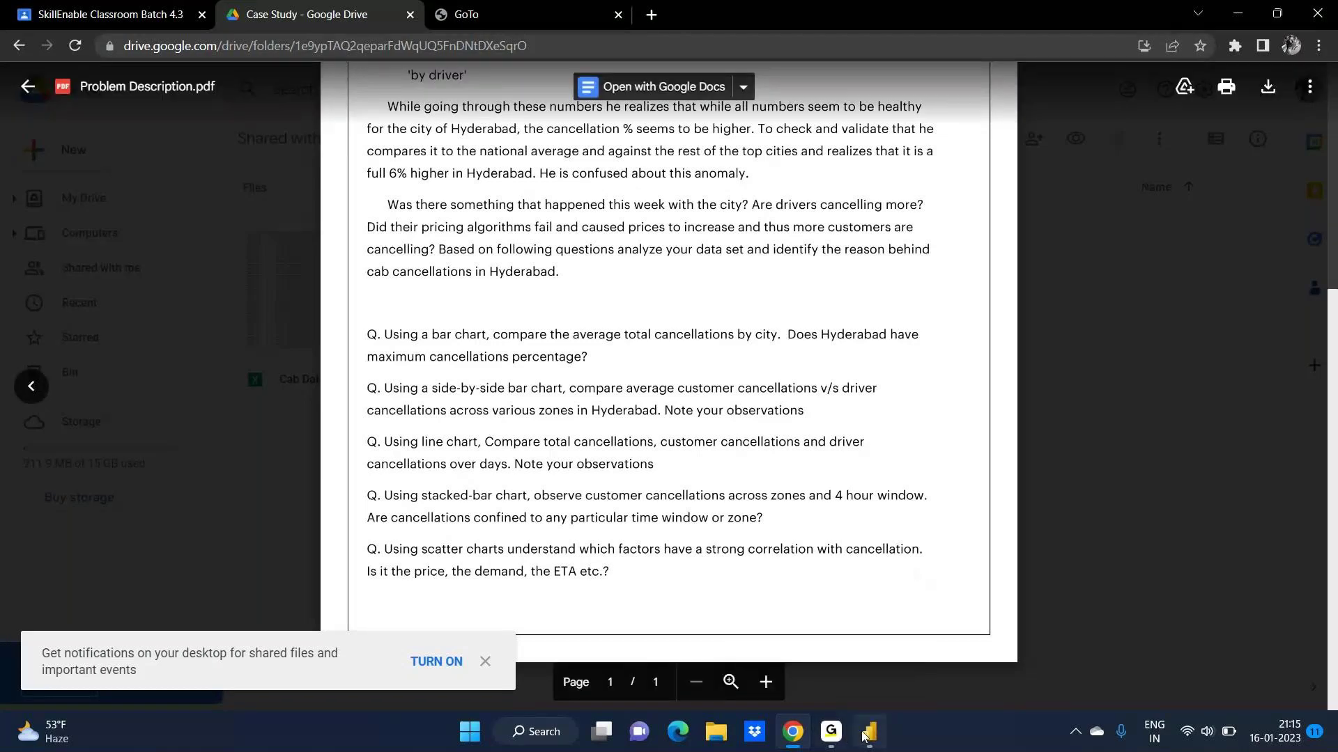
click(869, 731)
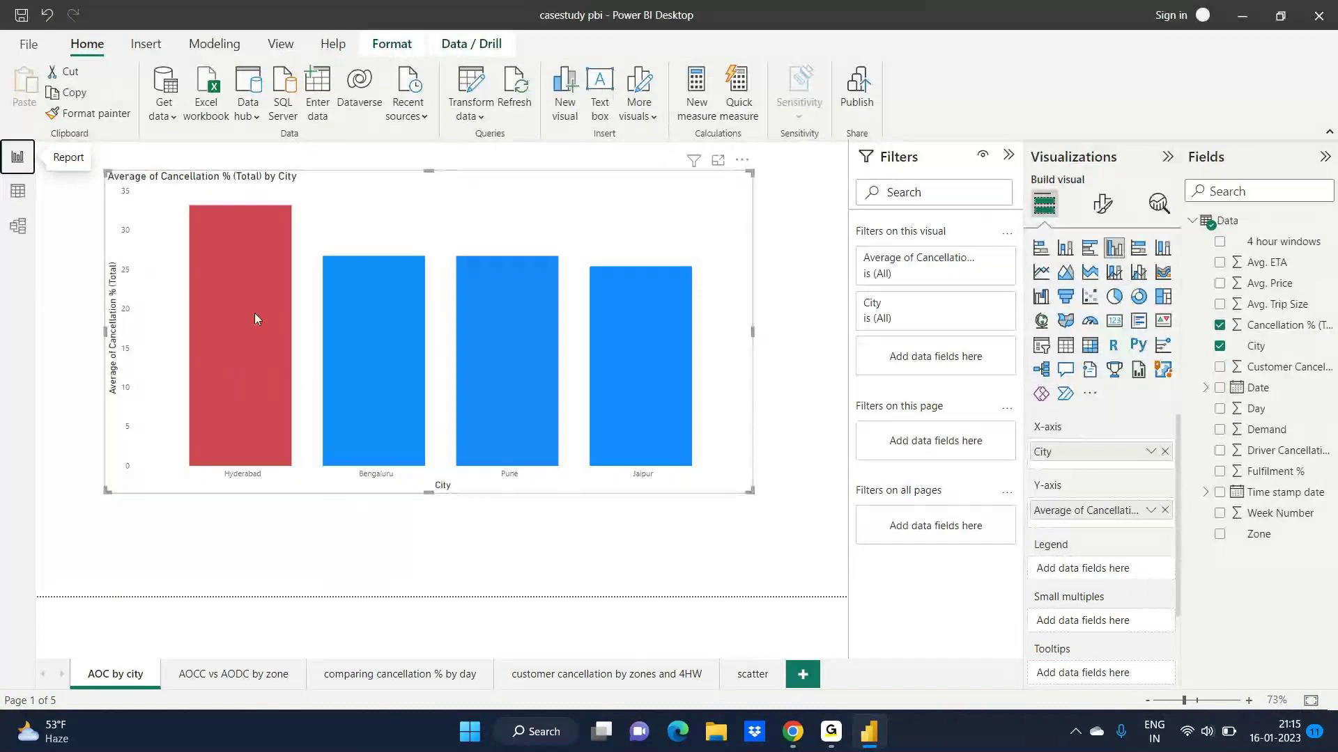
mouse_move(255, 316)
mouse_move(238, 242)
- Examine customer versus driver cancellations by zone on the AOCC vs AODC by zone page, checking the matching question in the Chrome PDF
click(270, 676)
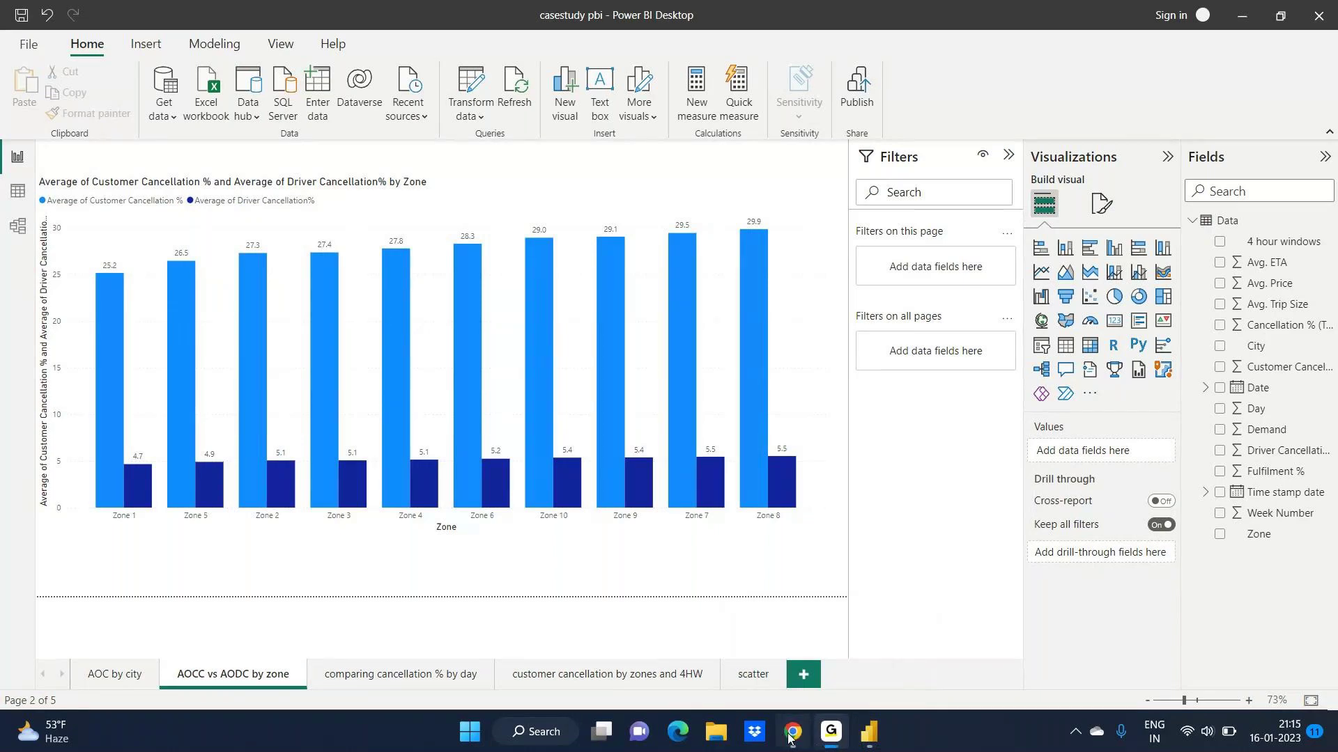
click(791, 735)
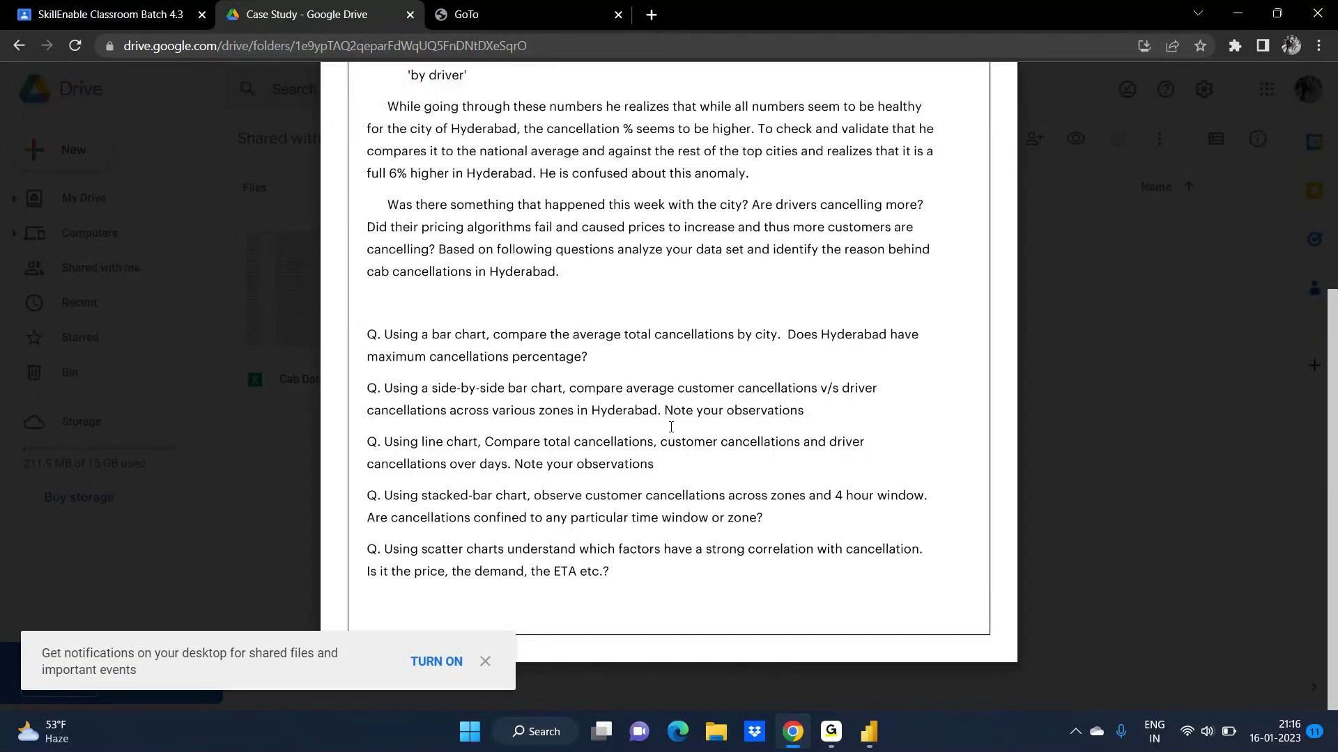
click(870, 745)
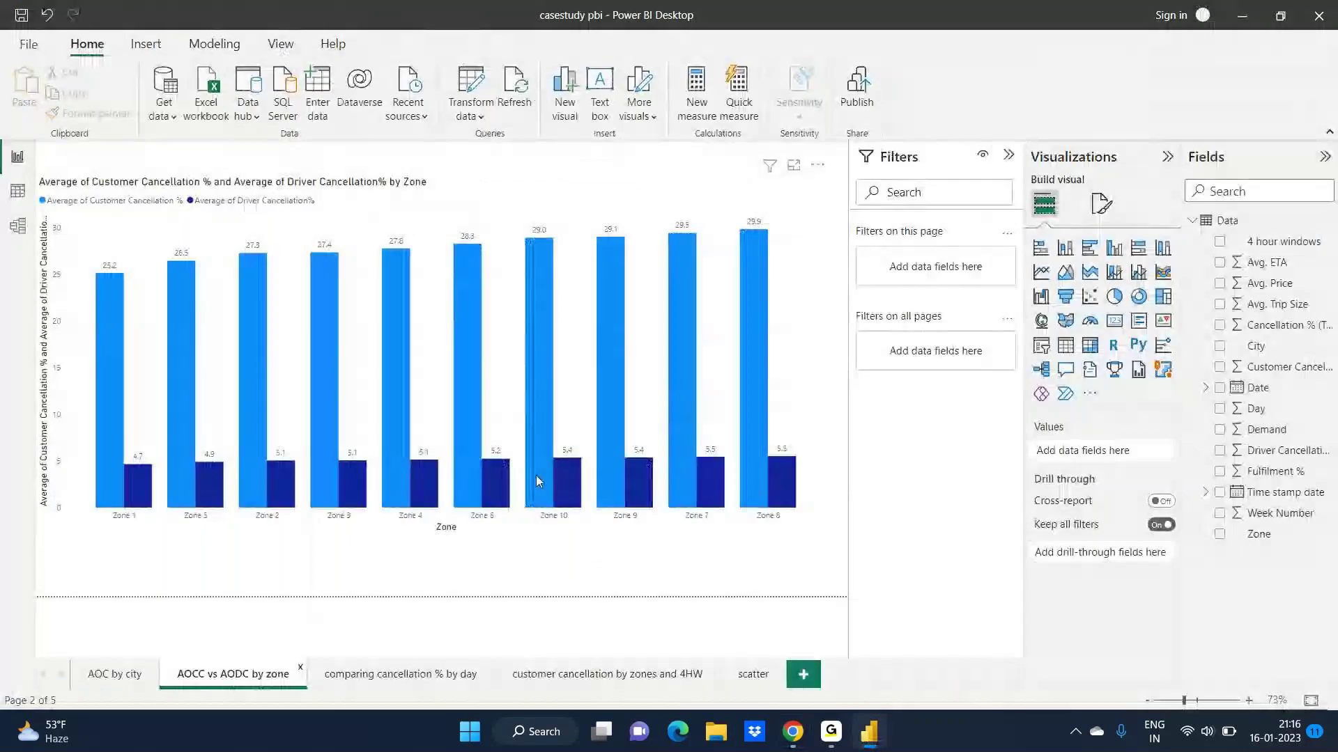
mouse_move(401, 425)
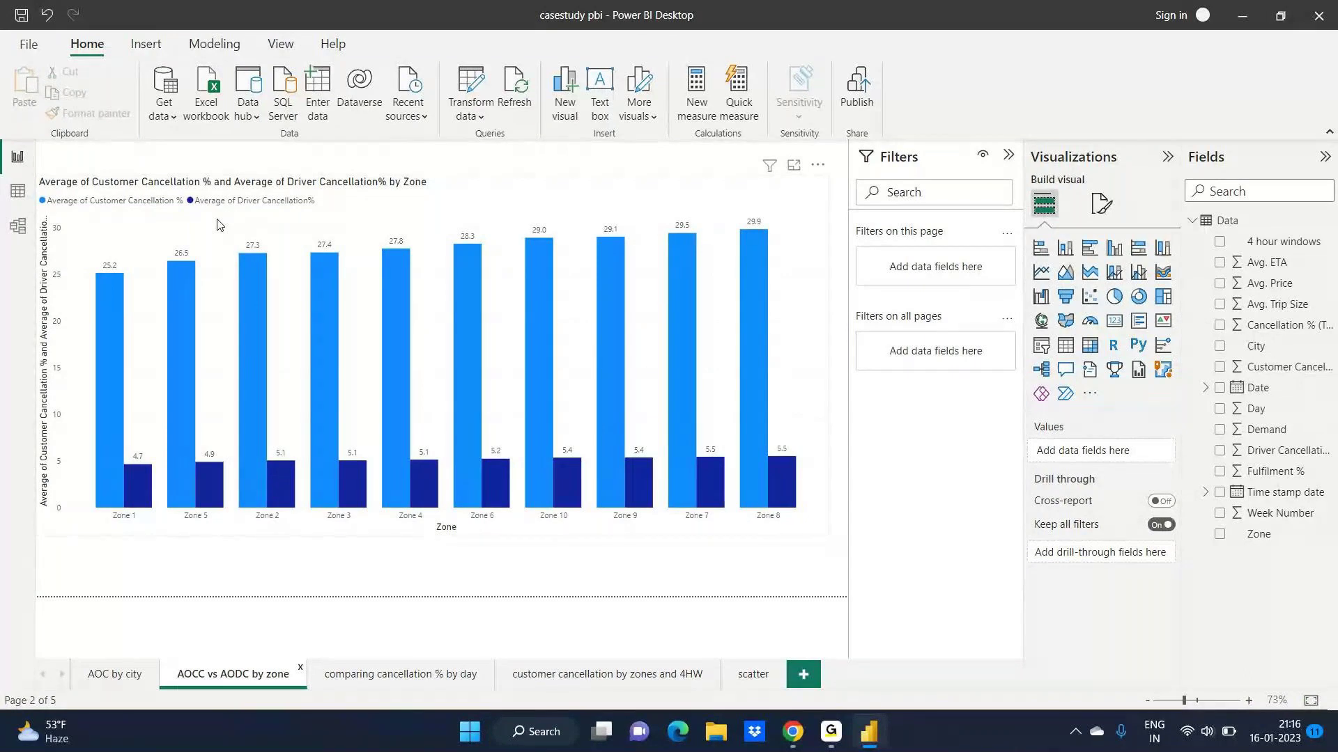
click(347, 342)
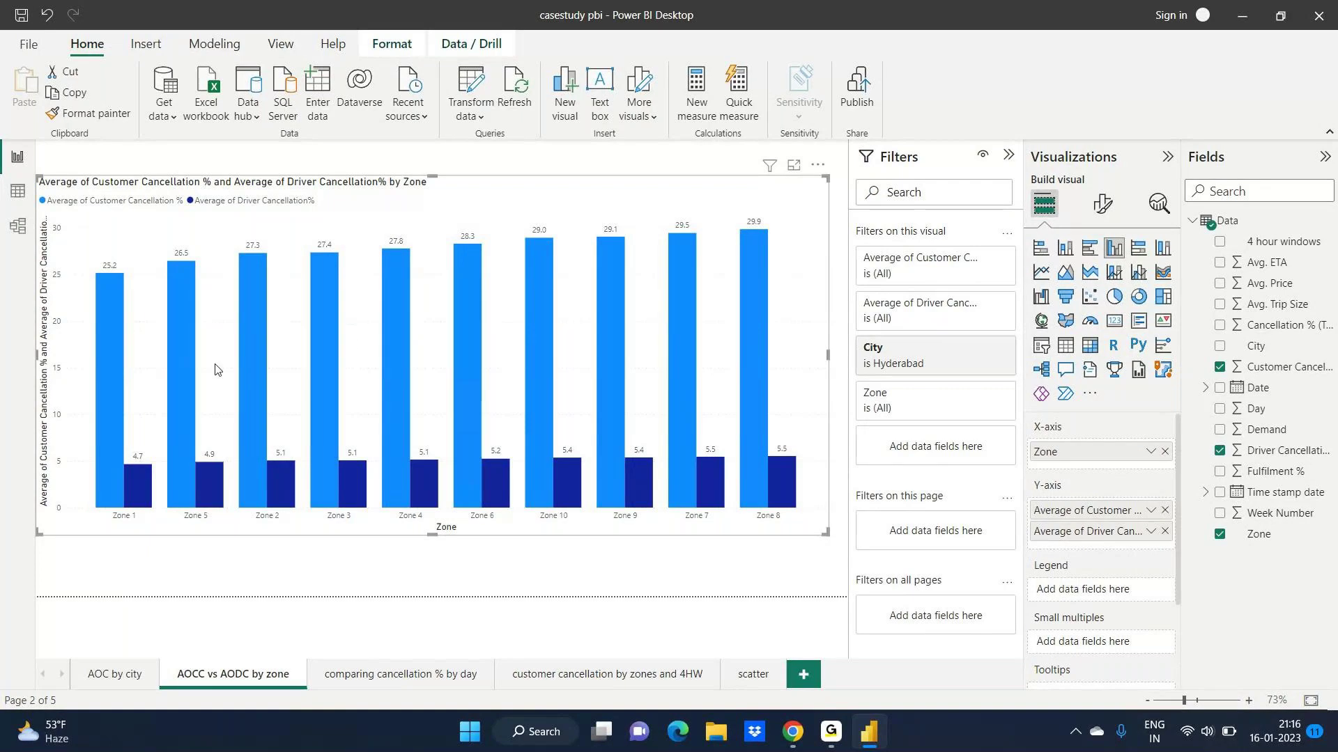
mouse_move(188, 482)
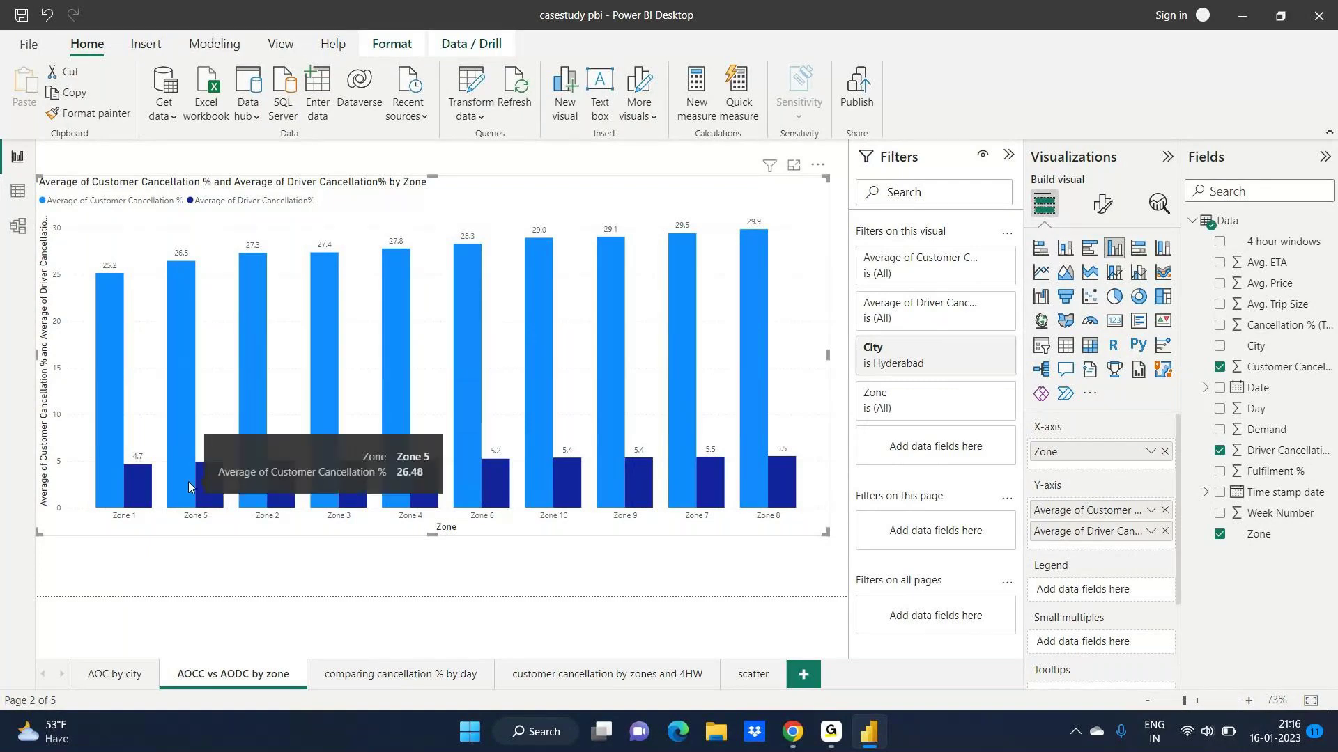
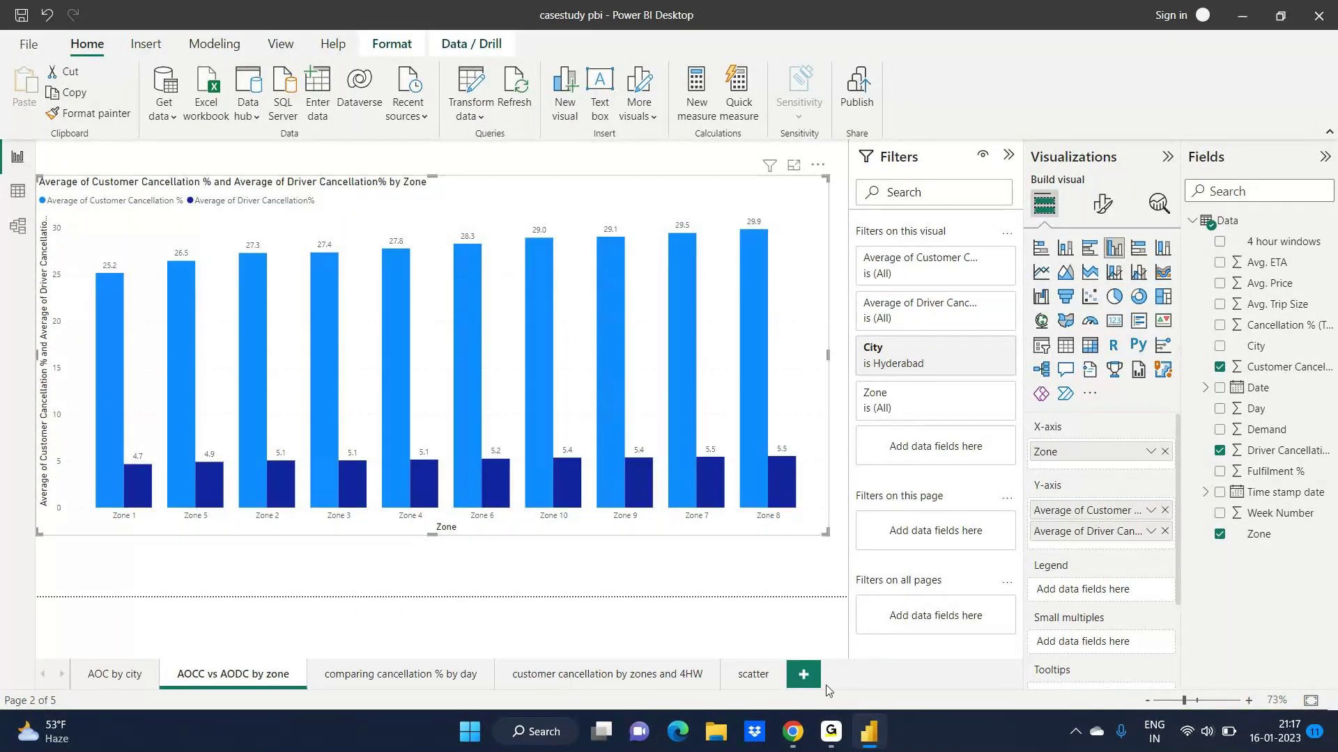
- Check the line chart question in the Chrome PDF, then examine the daily values on Power BI's comparing cancellation % by day page
click(803, 737)
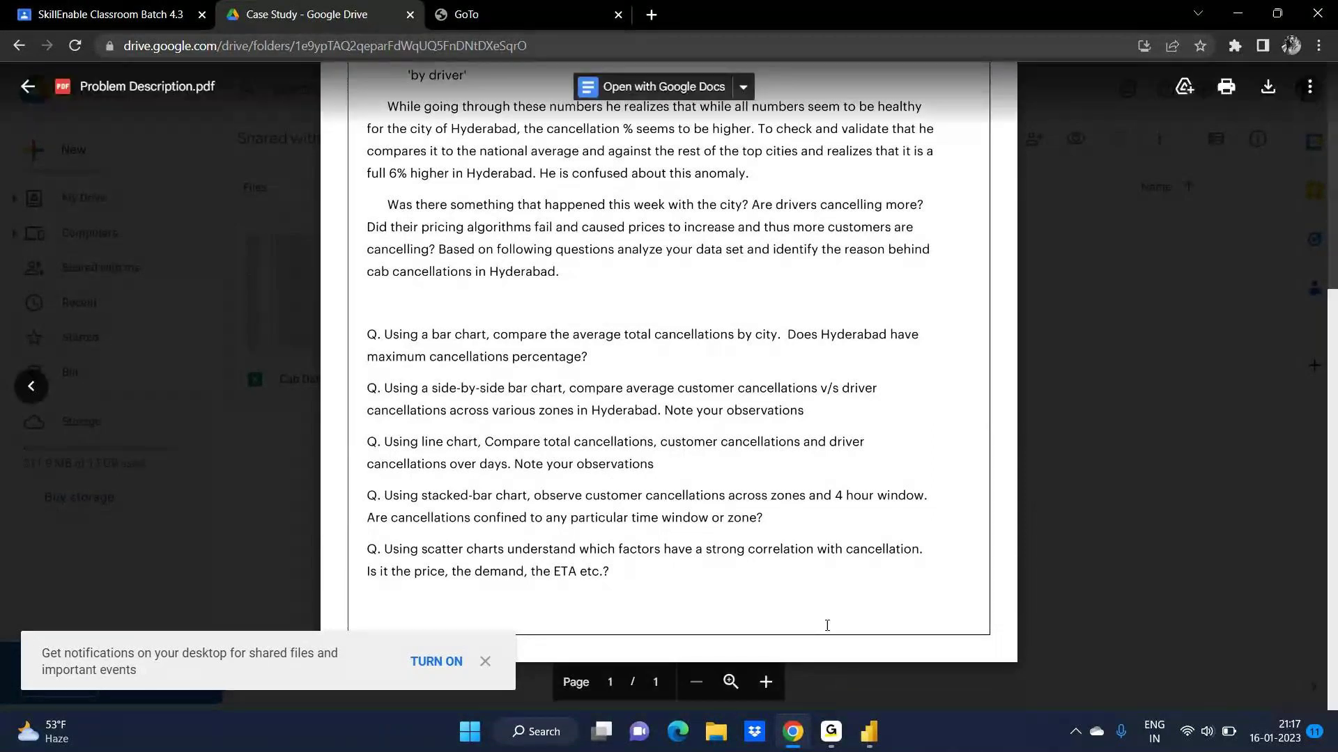
key(alt+Tab)
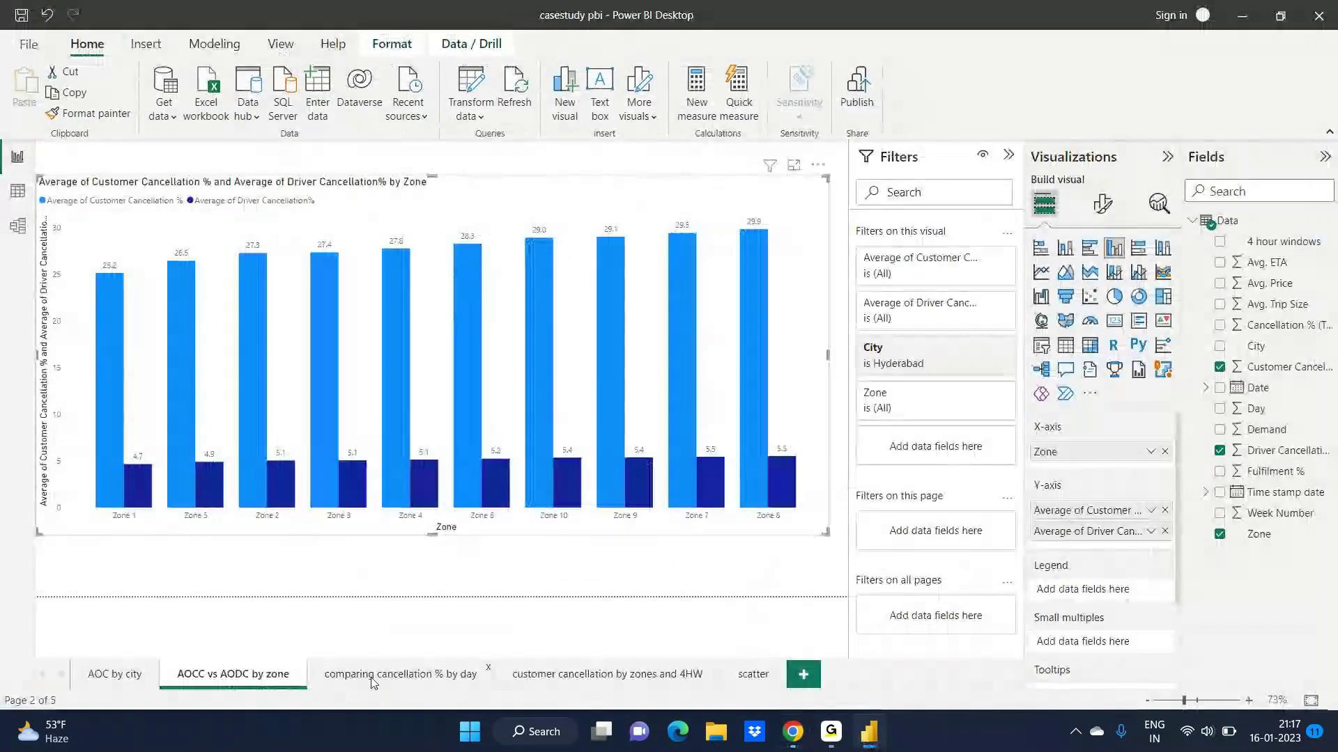
click(373, 674)
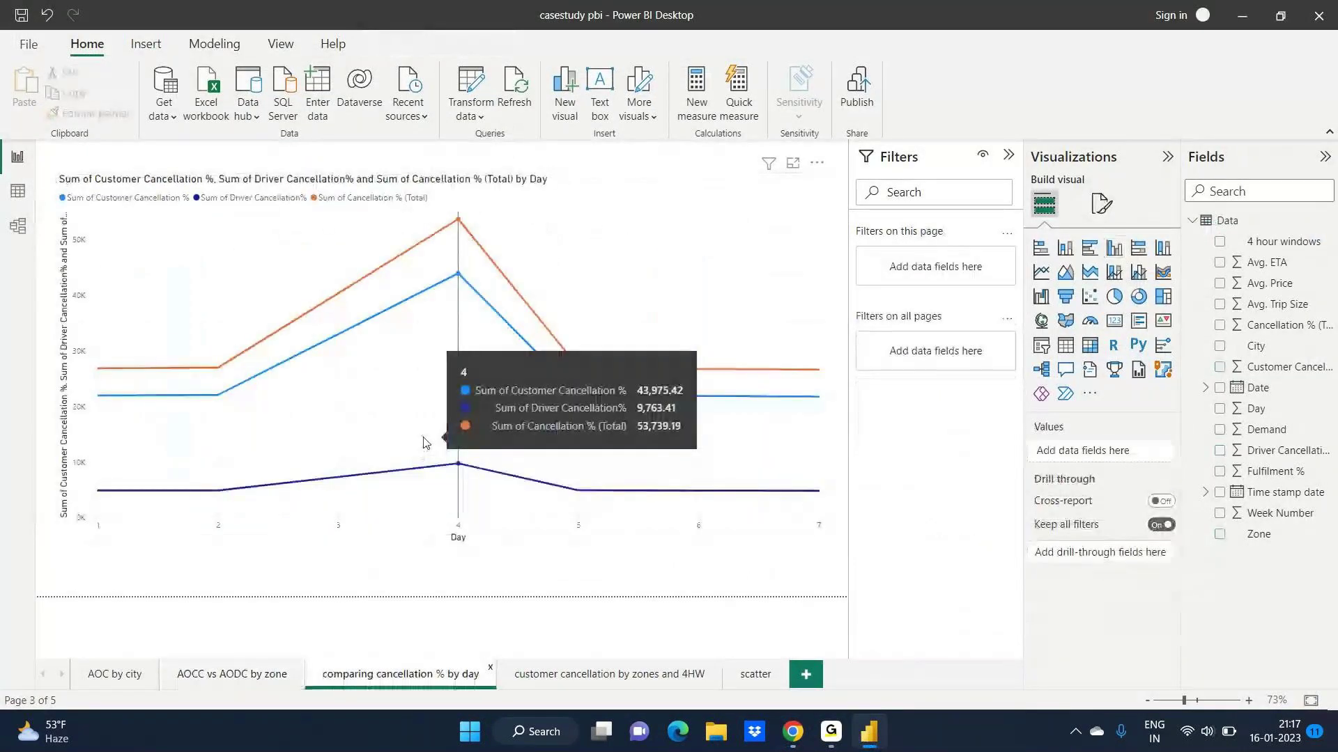
click(358, 403)
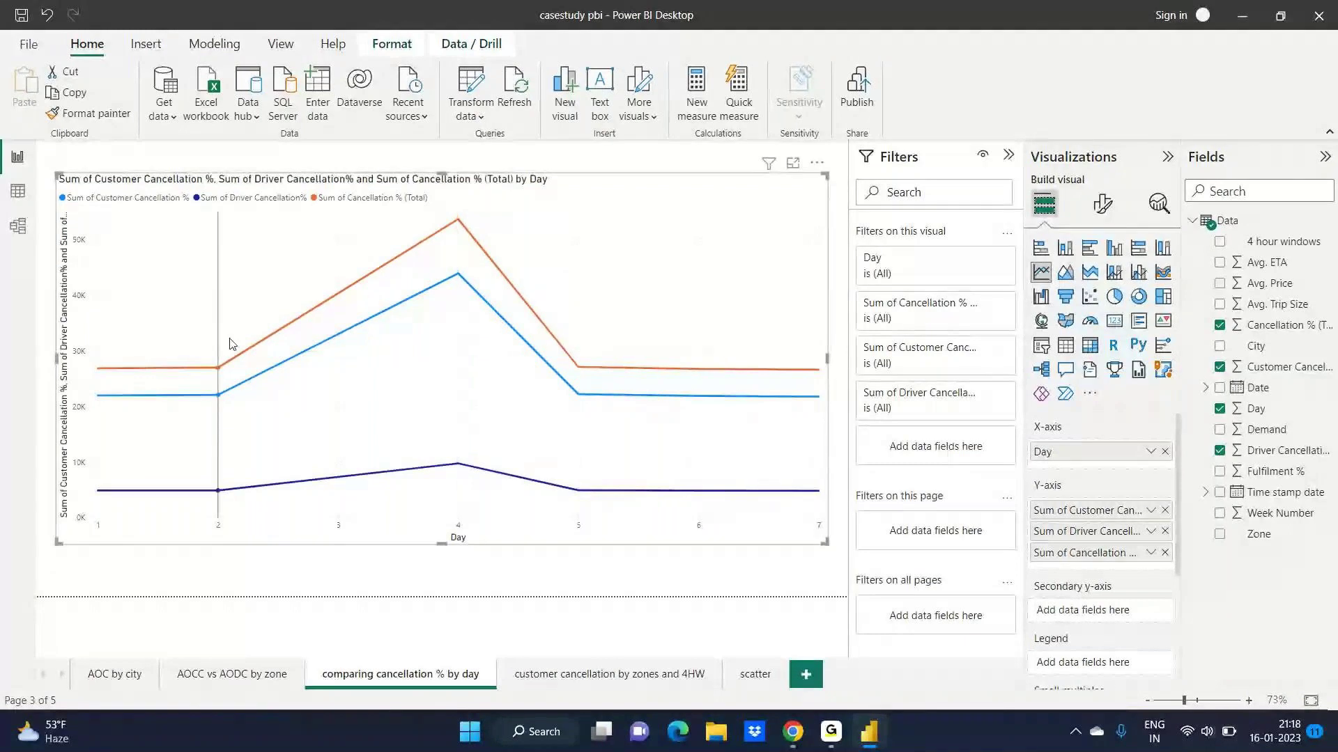
mouse_move(193, 379)
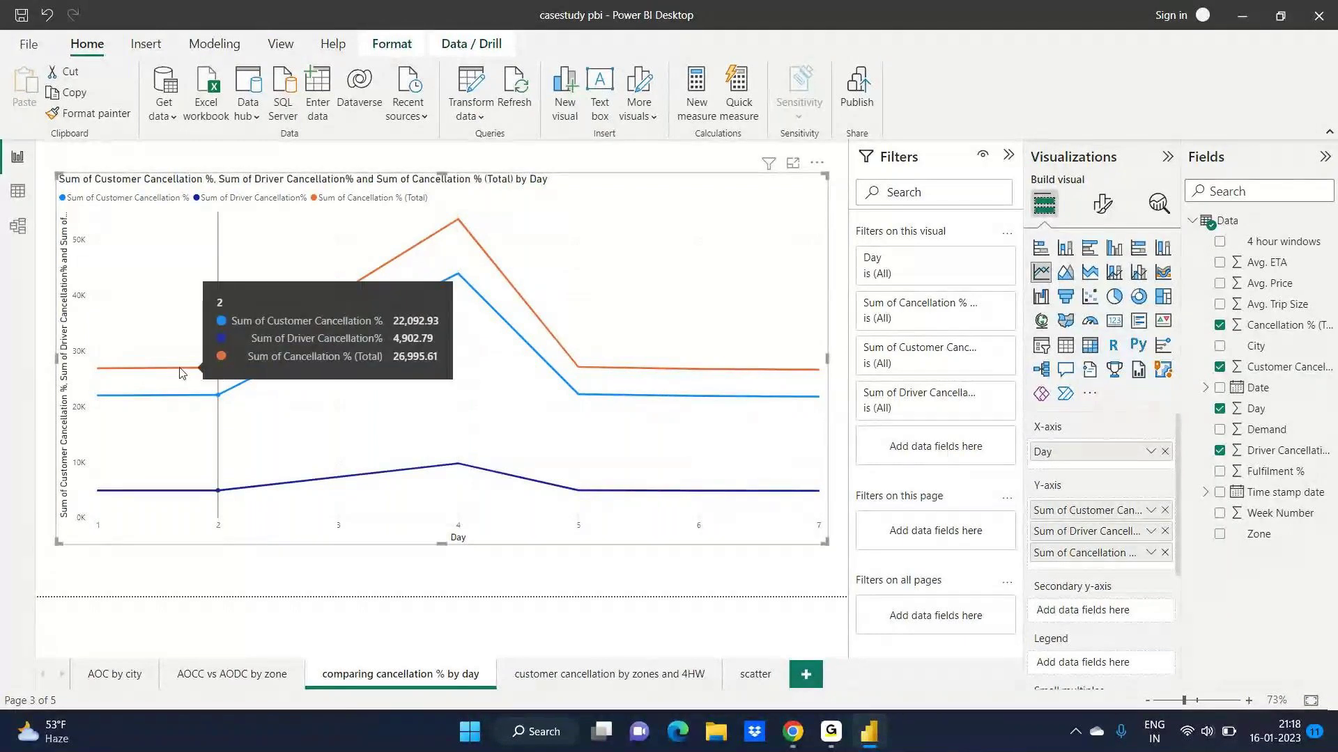
mouse_move(115, 410)
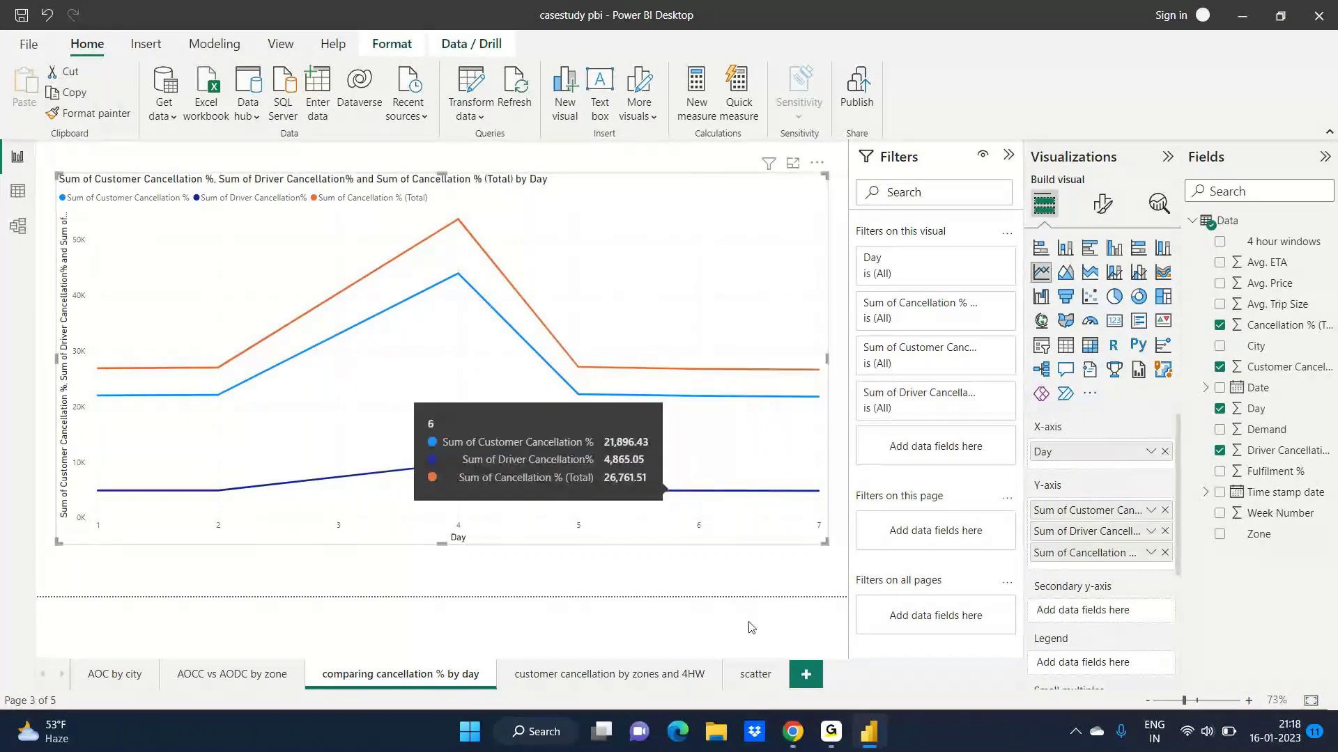
- Check the stacked-bar question in the Chrome PDF, then examine Power BI's customer cancellations by zone and 4 hour window, including Zone 9's segments
click(789, 732)
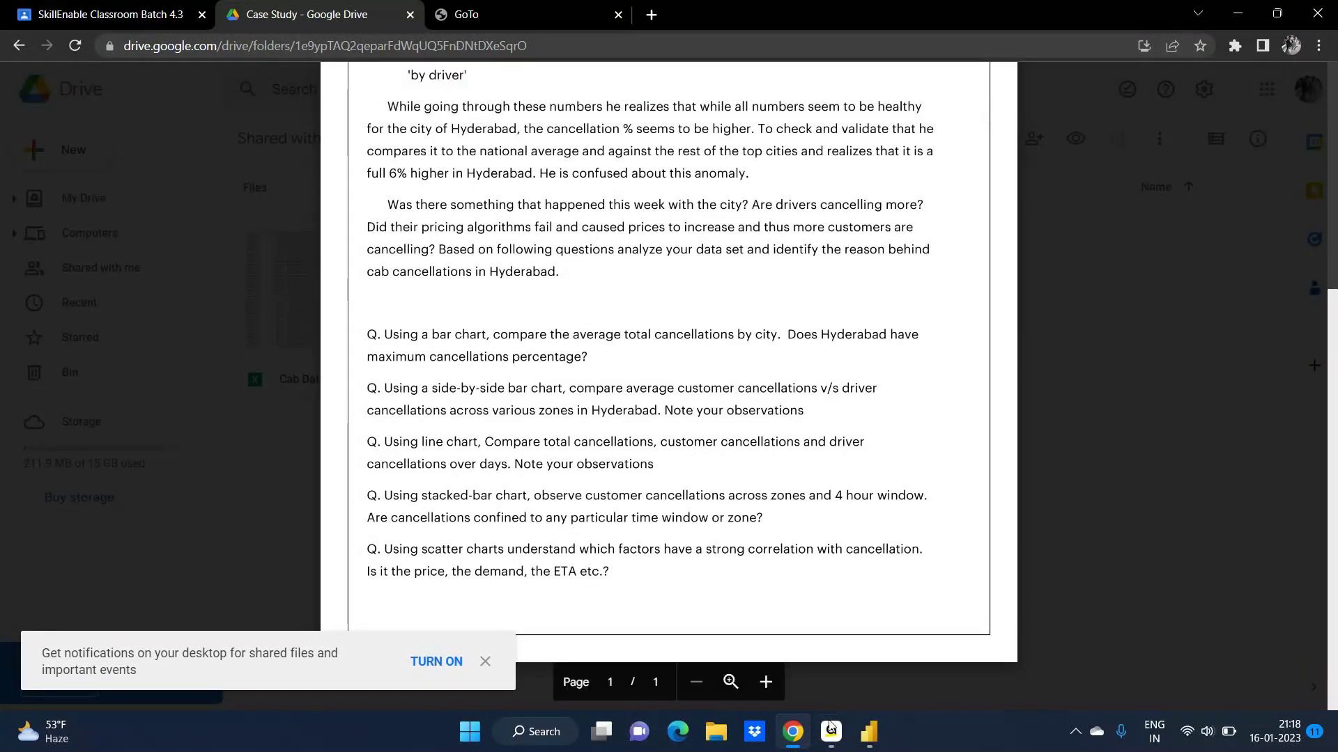
mouse_move(832, 740)
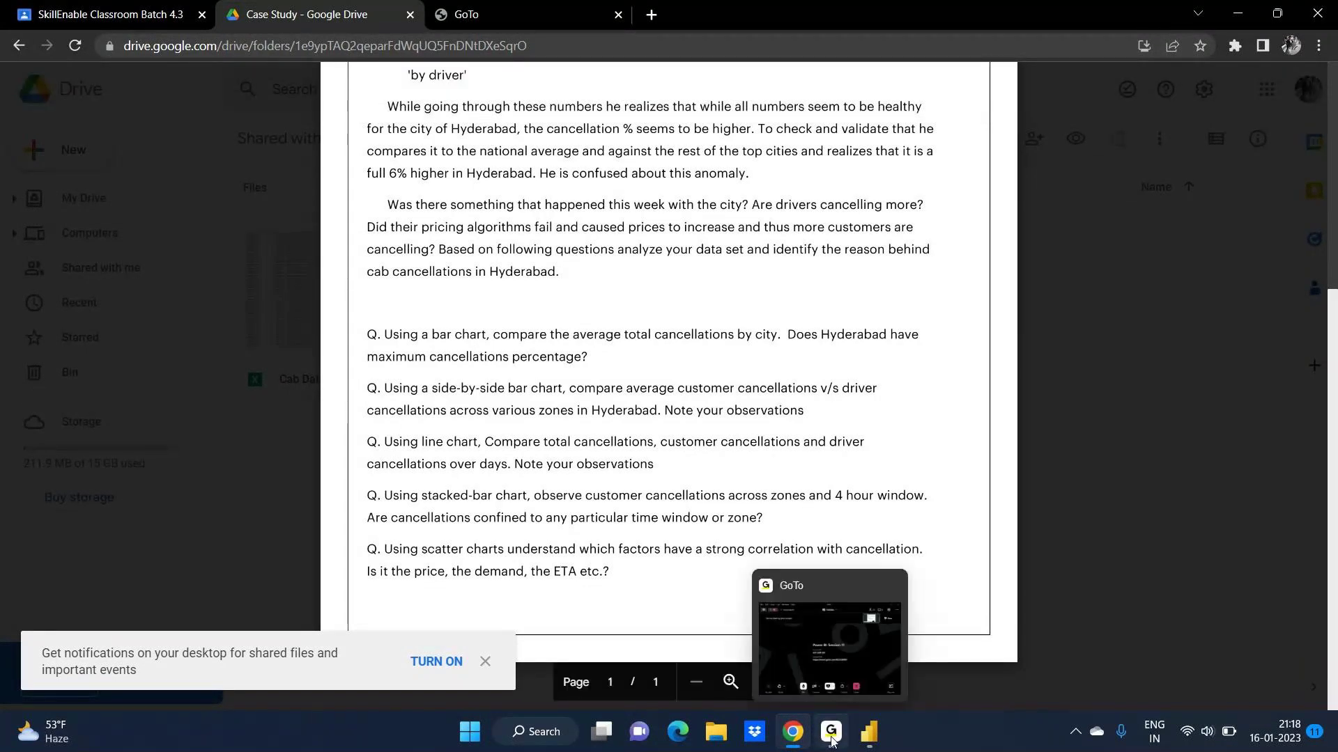
click(869, 745)
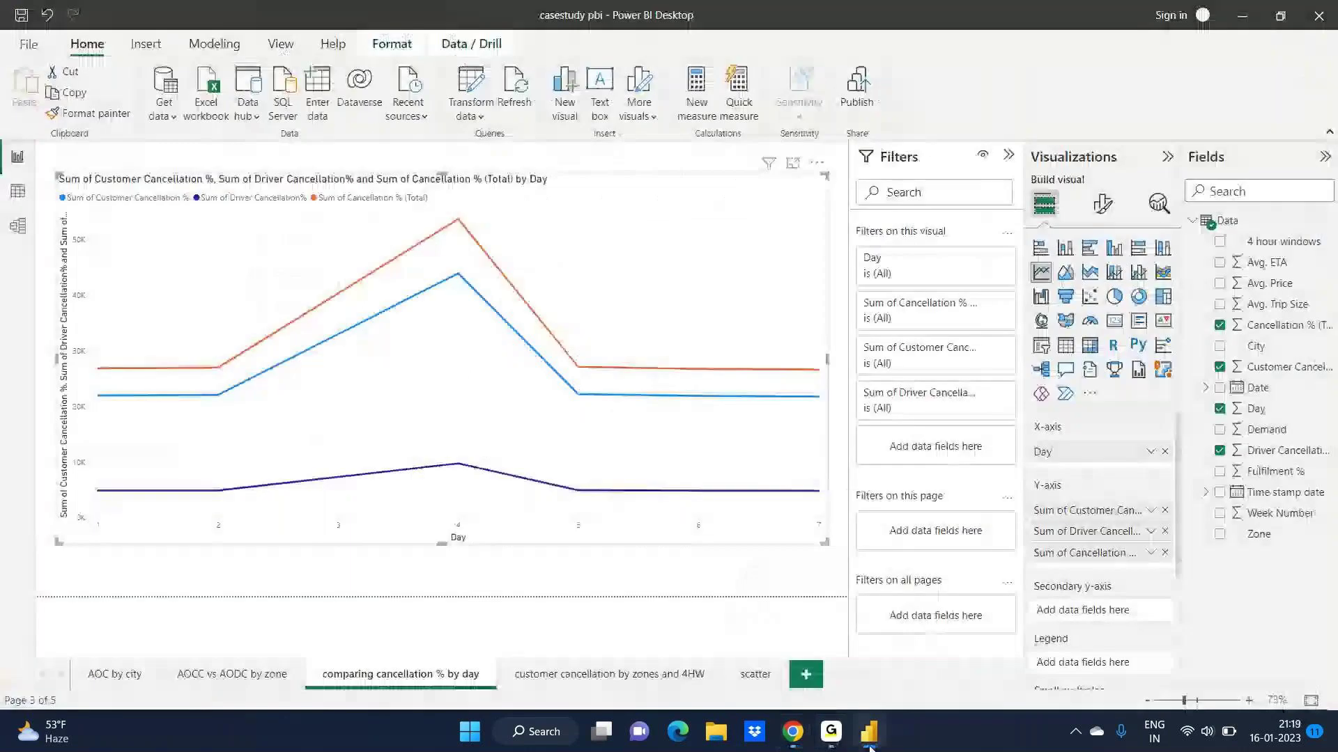
click(585, 675)
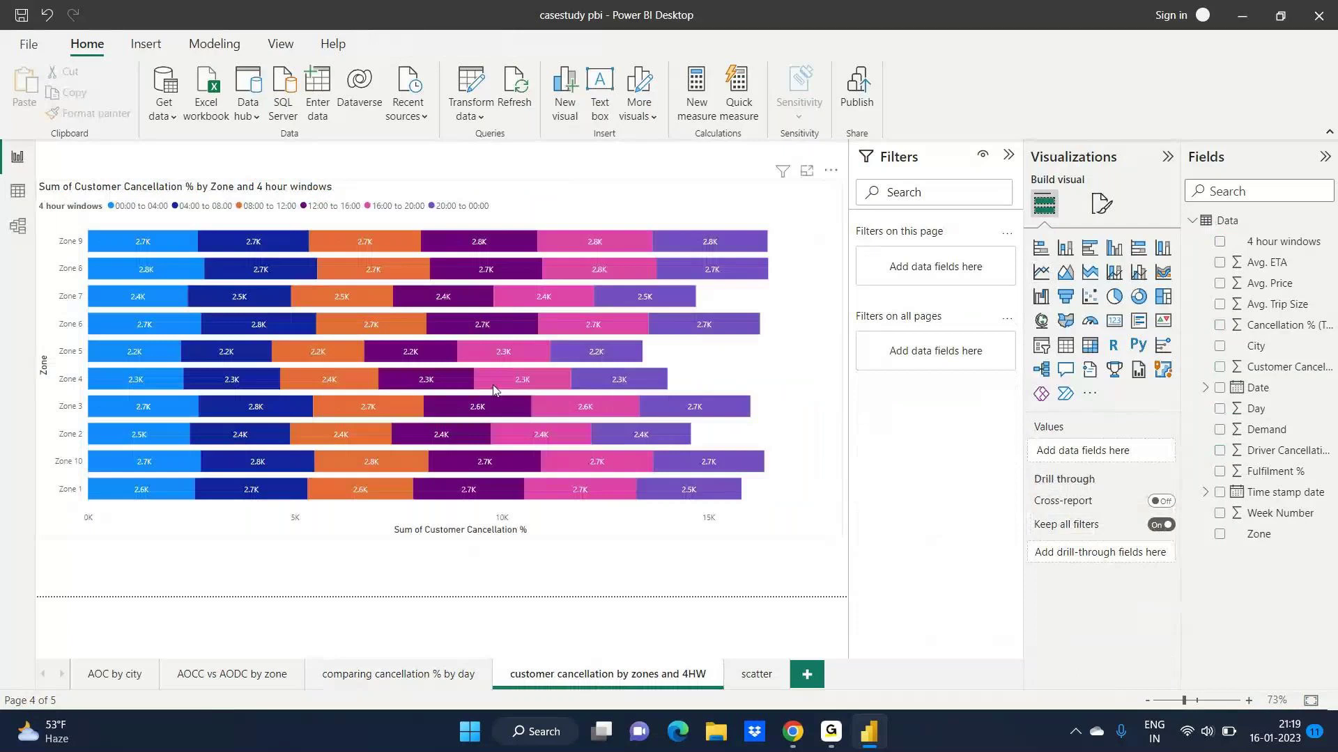
click(494, 388)
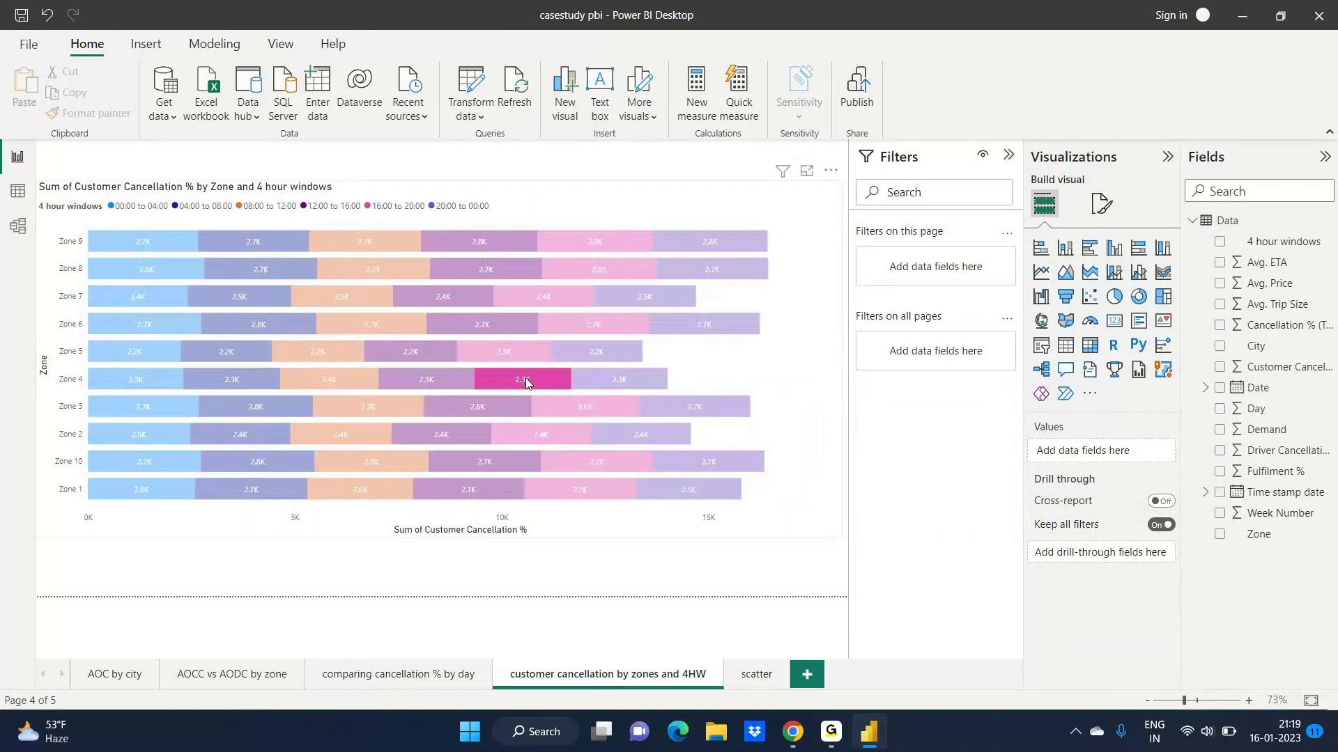
click(702, 372)
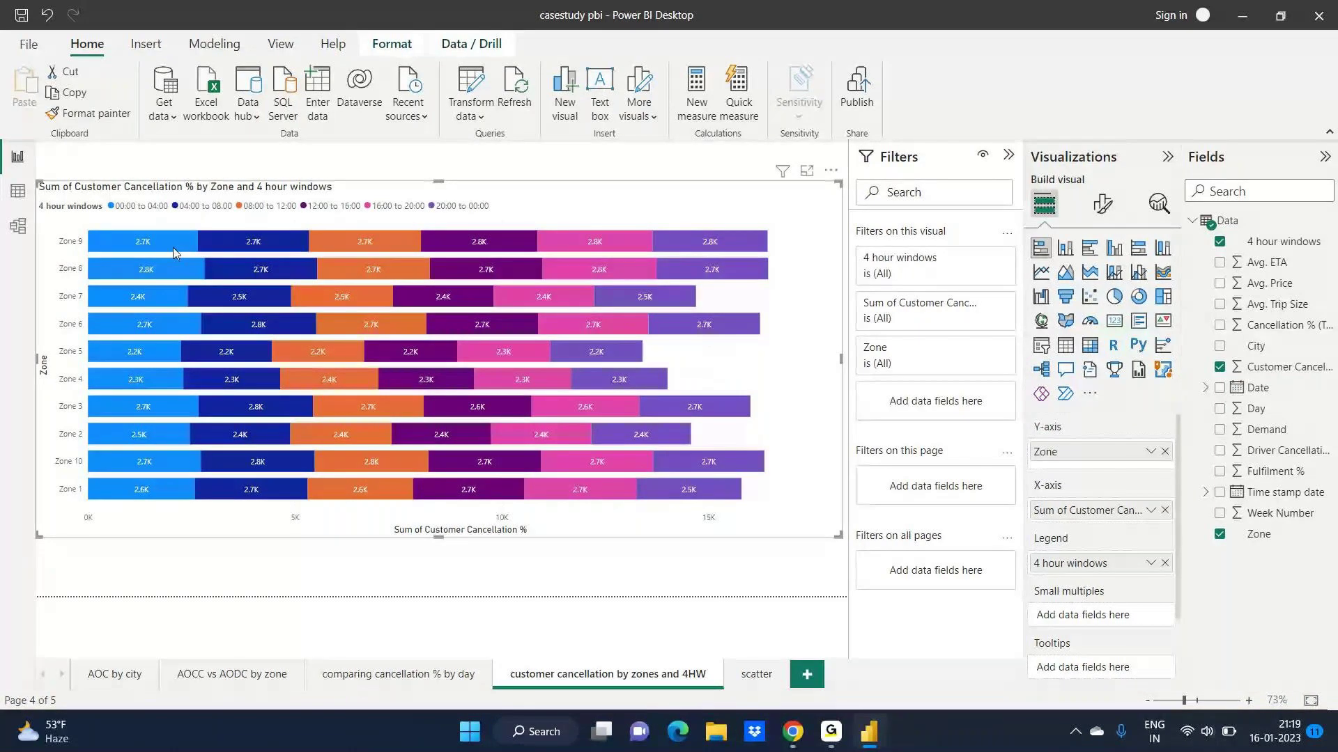
mouse_move(185, 252)
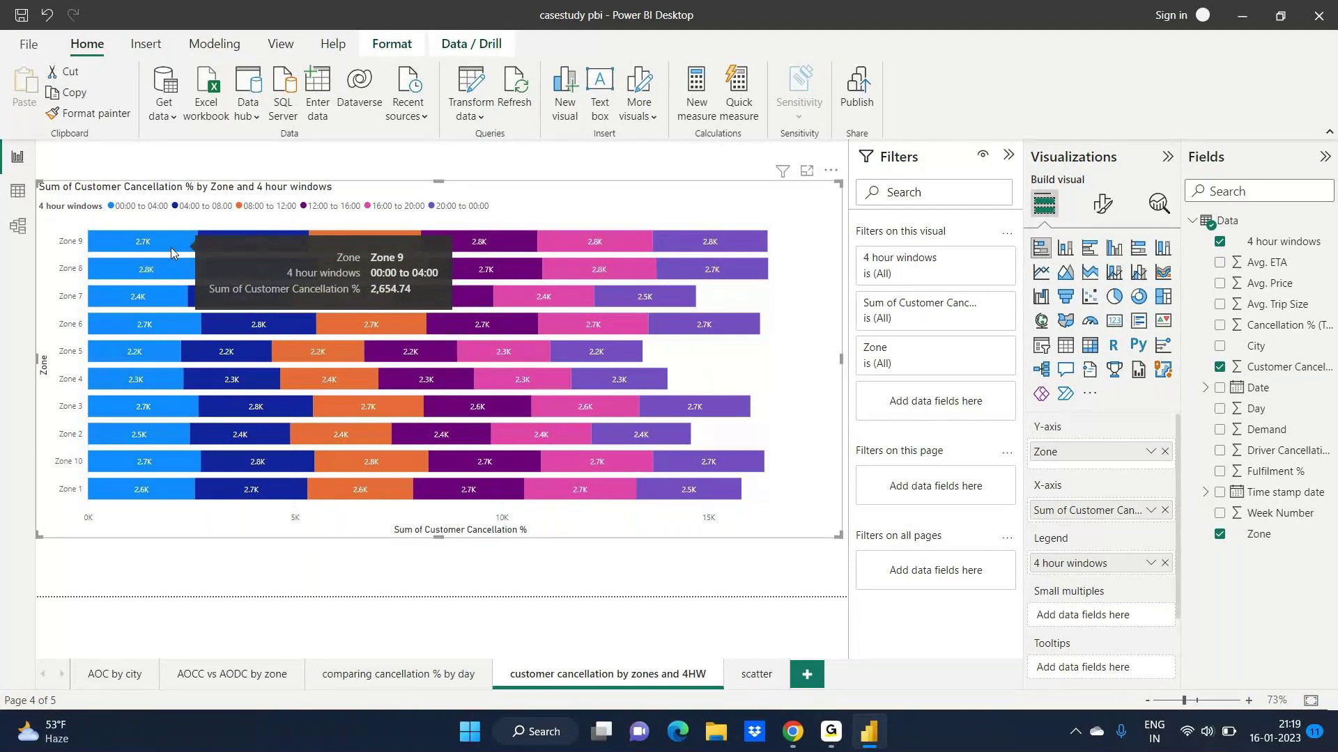
mouse_move(235, 245)
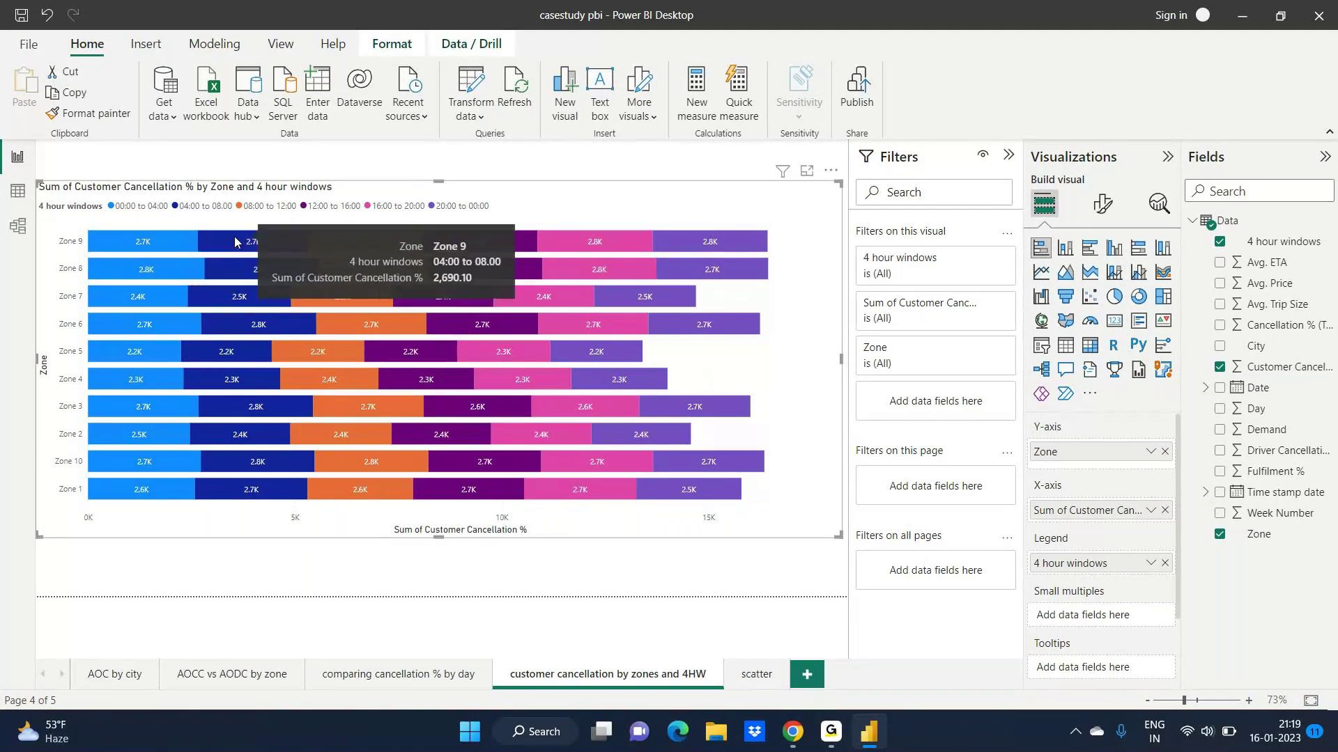
mouse_move(356, 247)
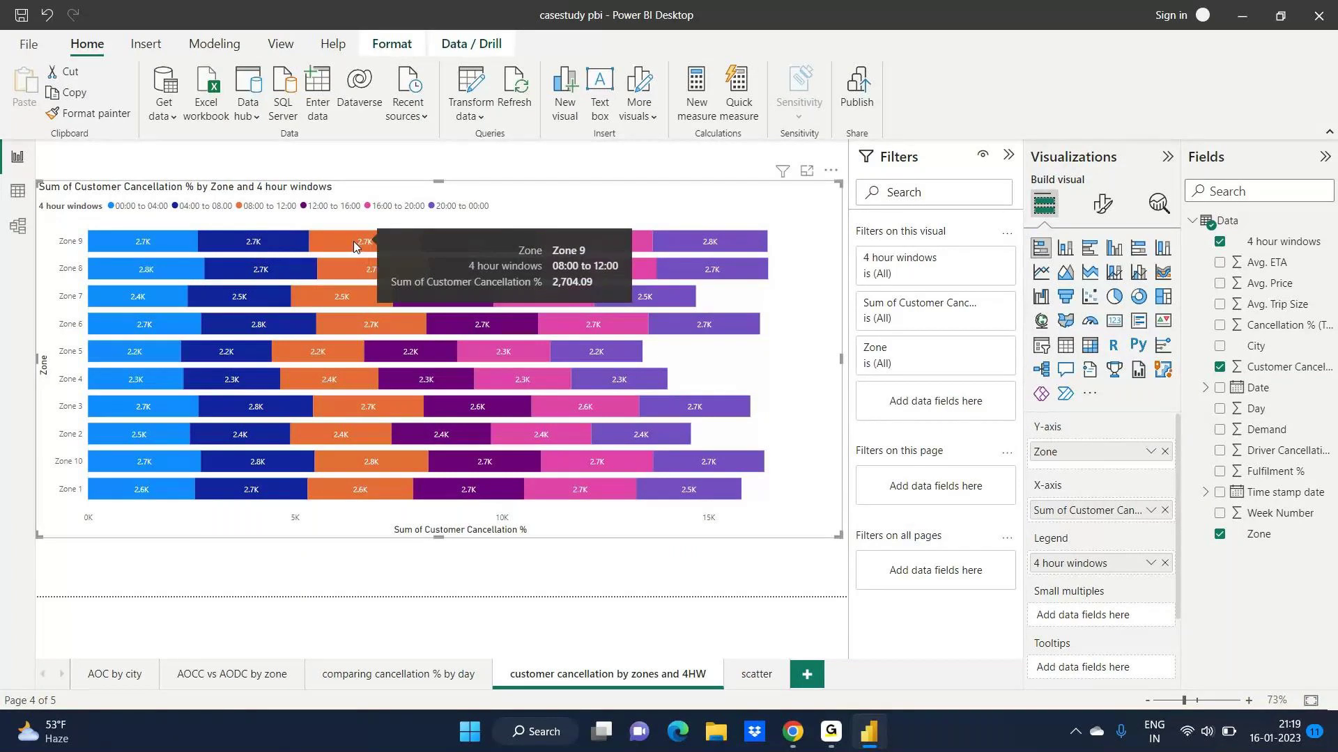
mouse_move(493, 247)
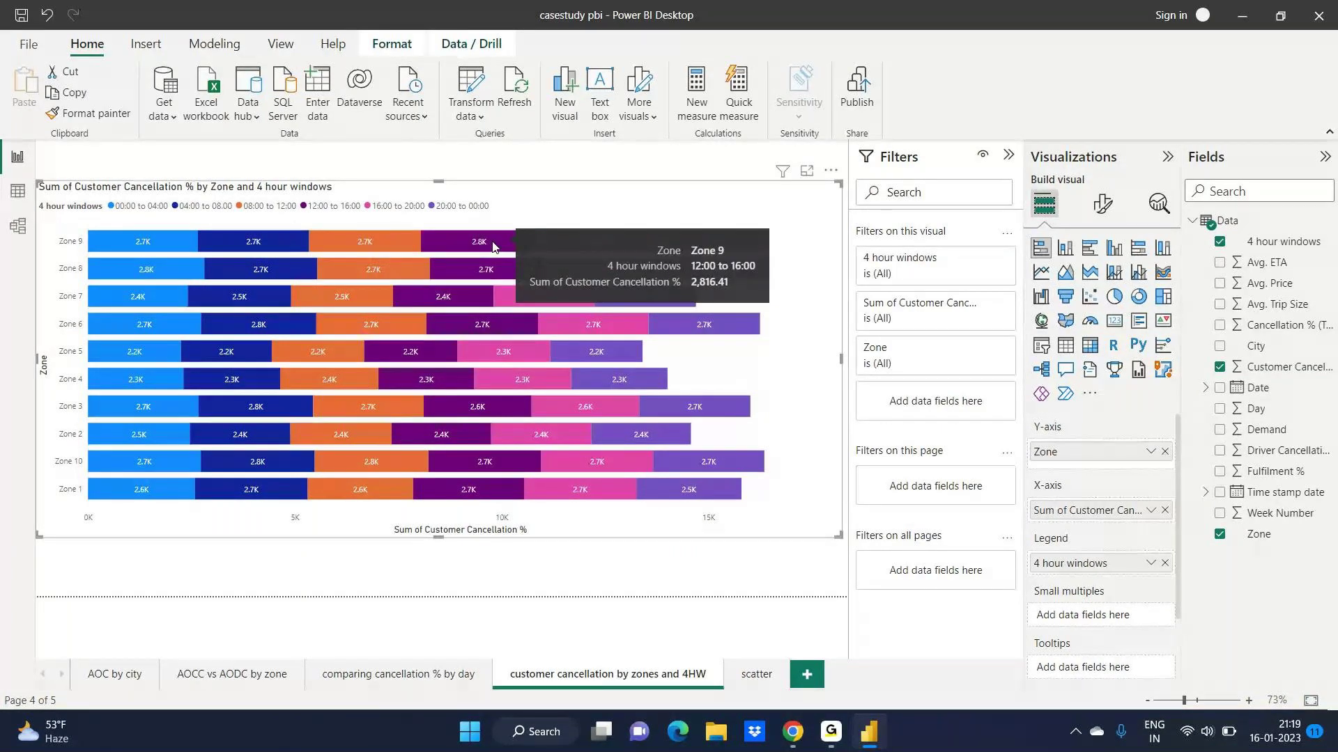
mouse_move(150, 276)
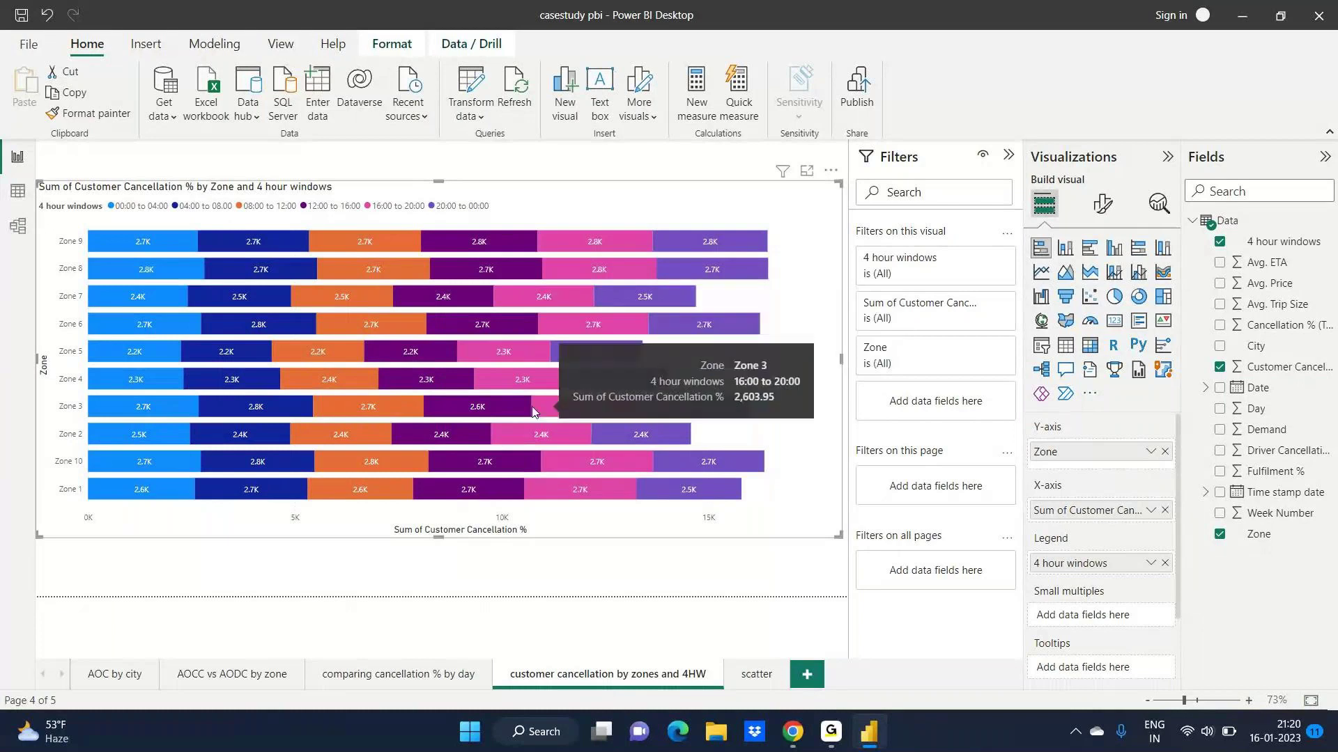
- Check the scatter chart question in the Chrome PDF, then examine the Cancellation % (Total) chart on Power BI's scatter page
click(793, 734)
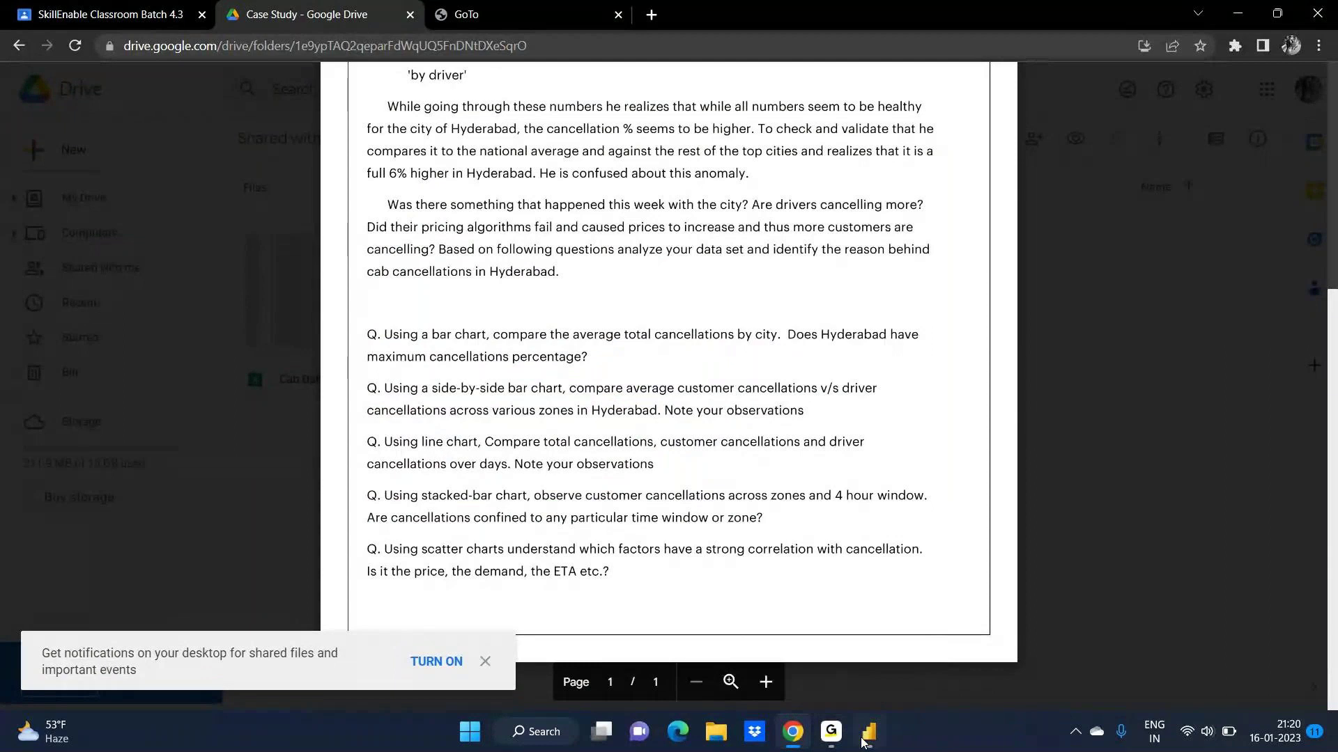
click(869, 732)
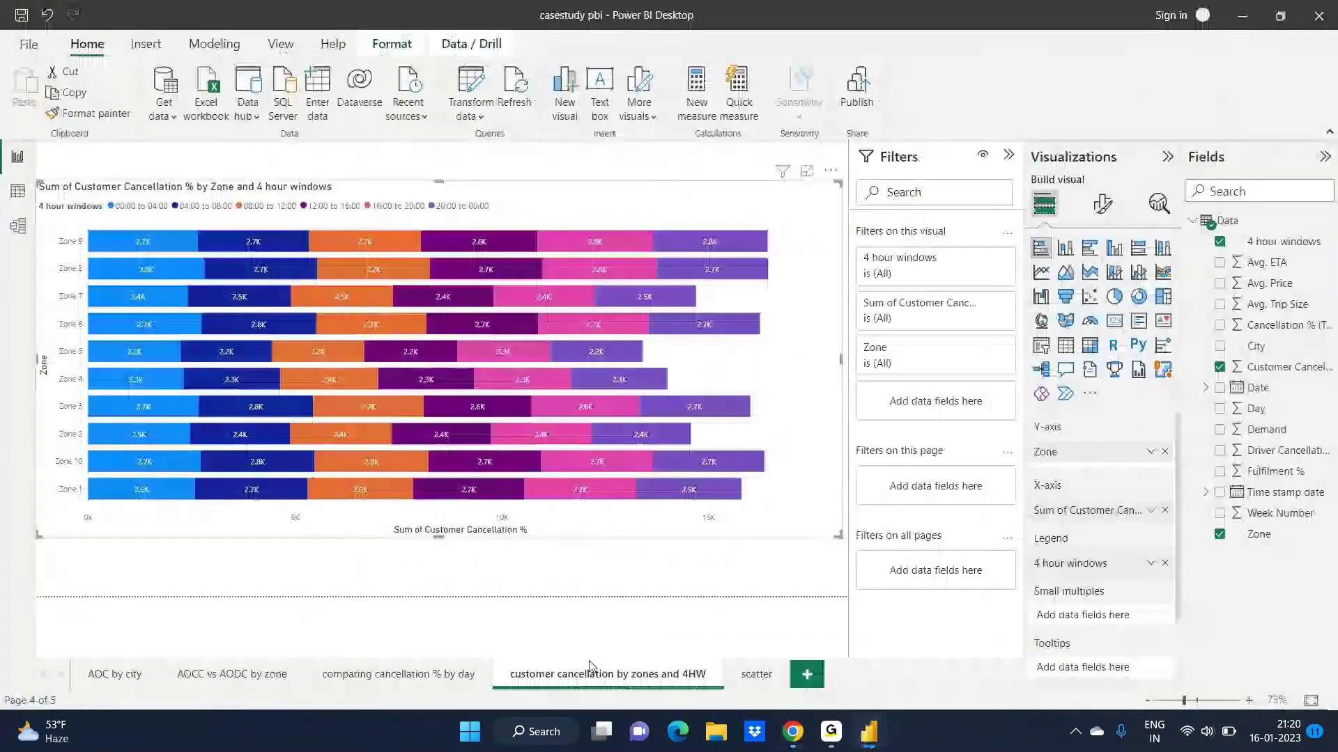
click(756, 674)
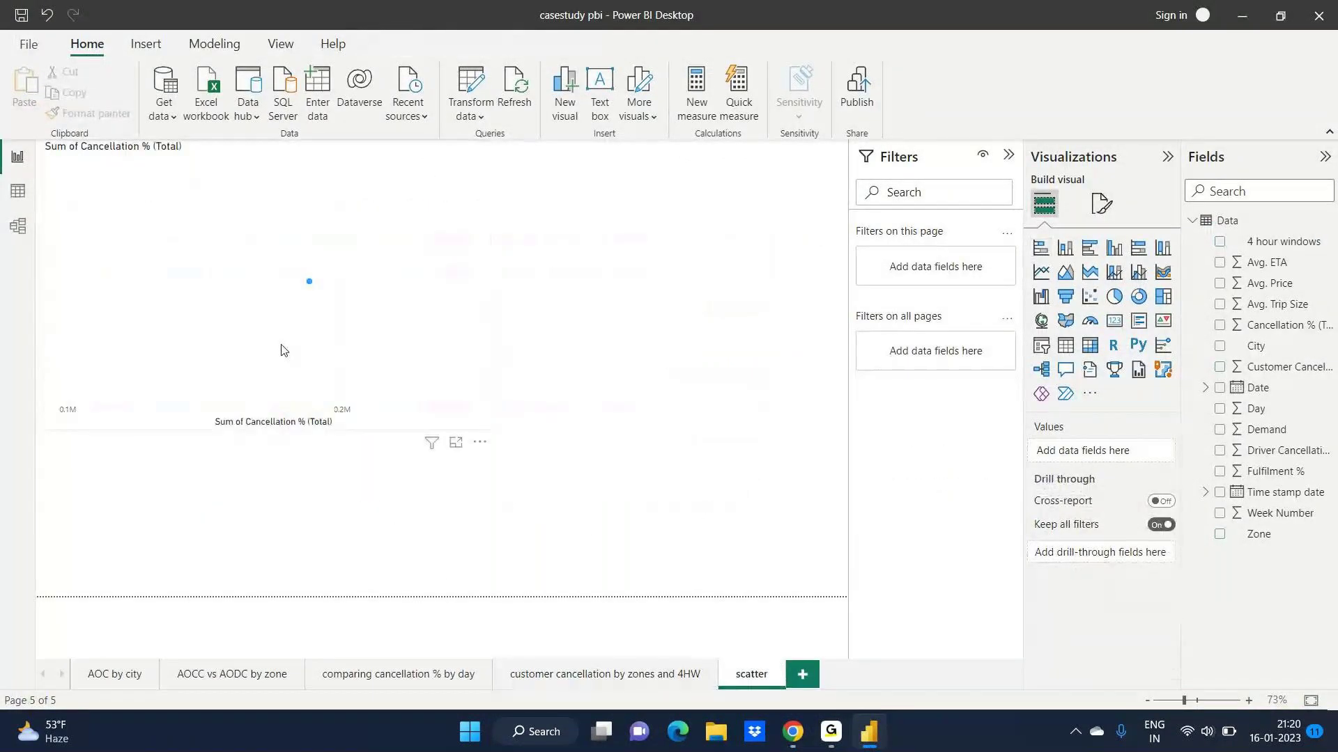
click(284, 350)
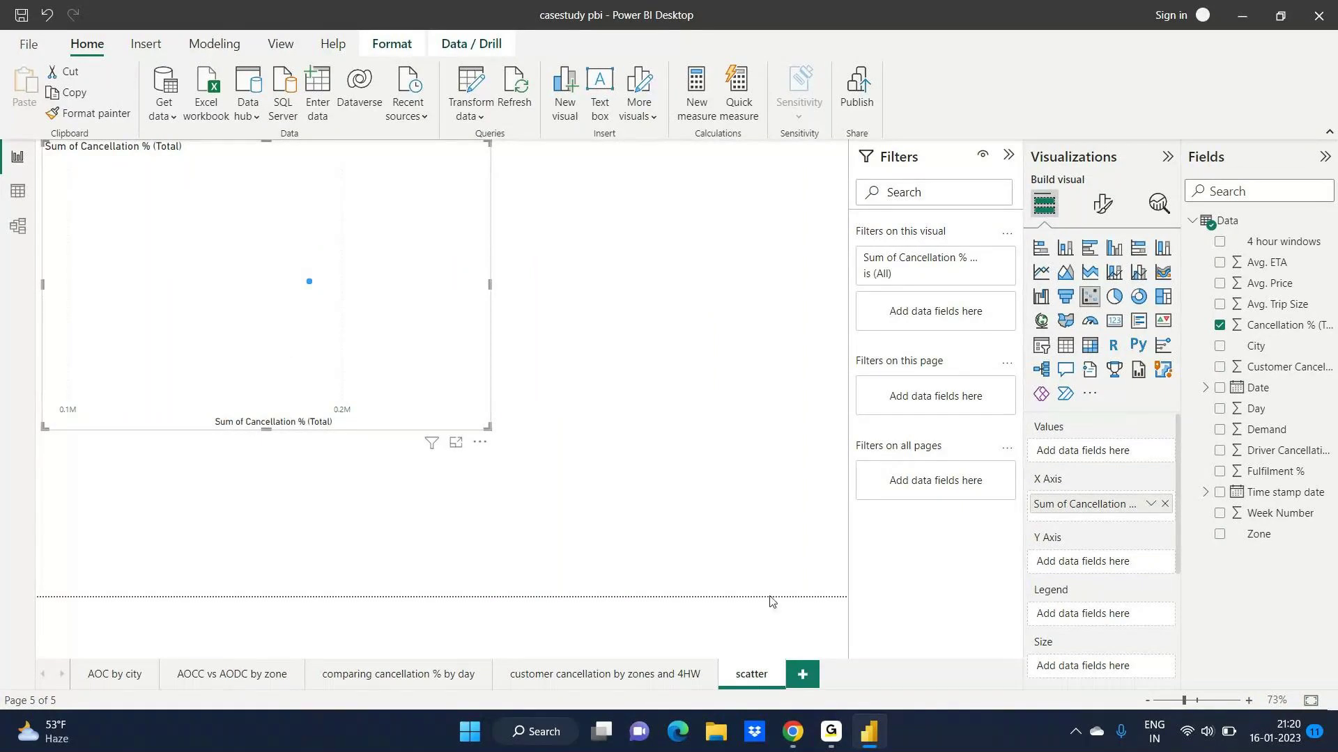
click(873, 738)
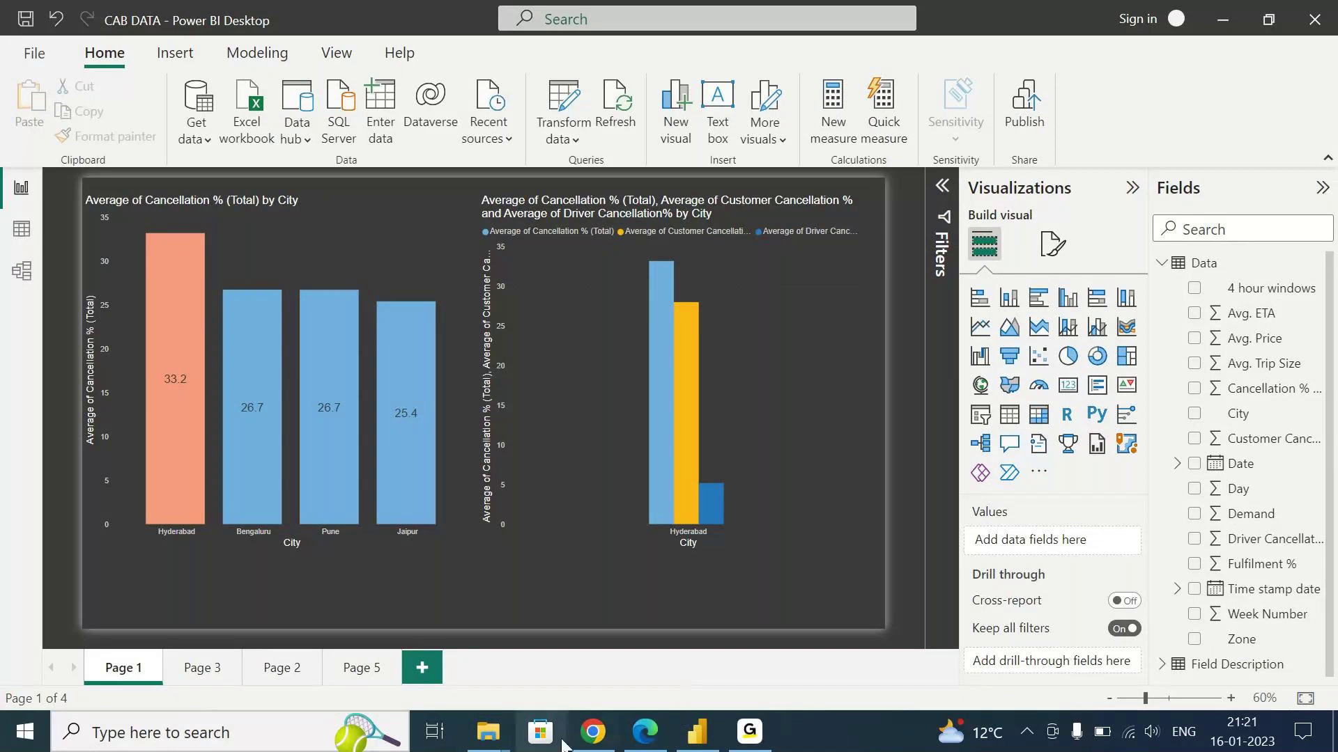
- Switch to Problem Description.pdf in Edge and read it from the introduction through the metric definitions and the Hyderabad cancellation anomaly
mouse_move(645, 732)
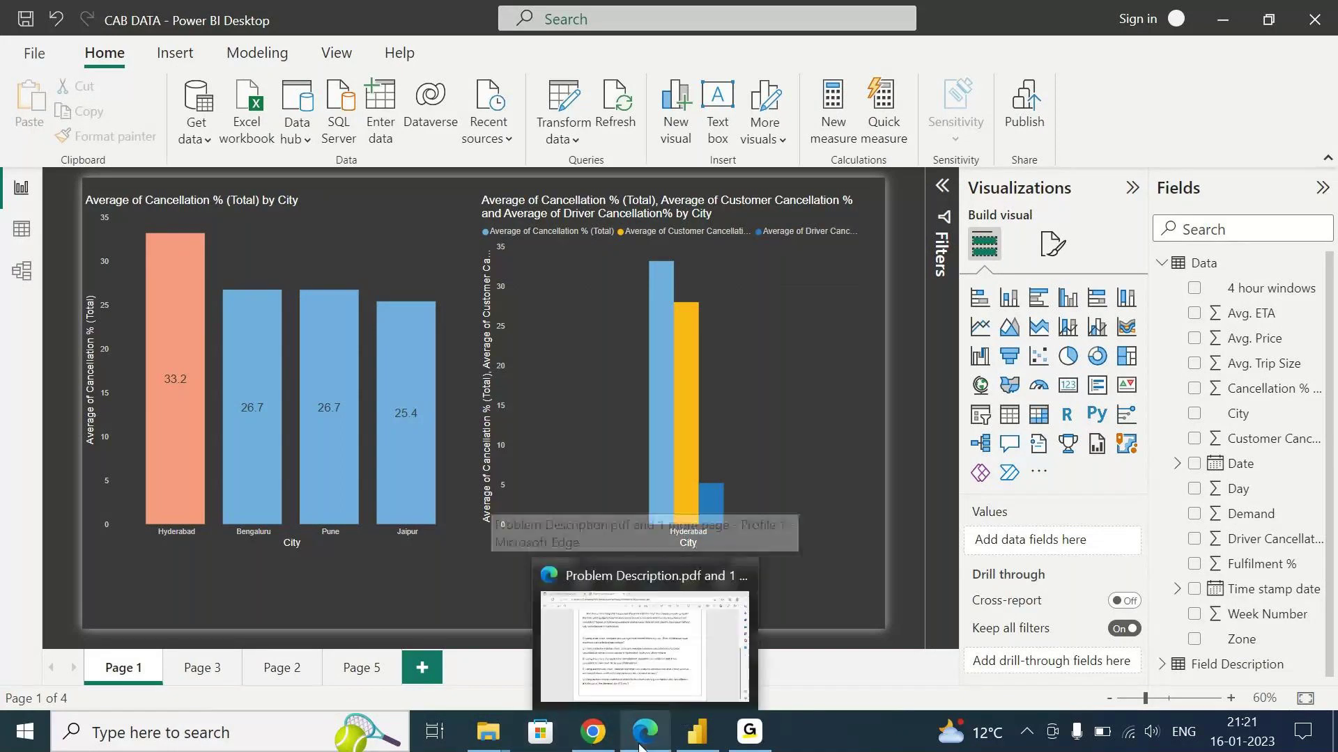
click(663, 689)
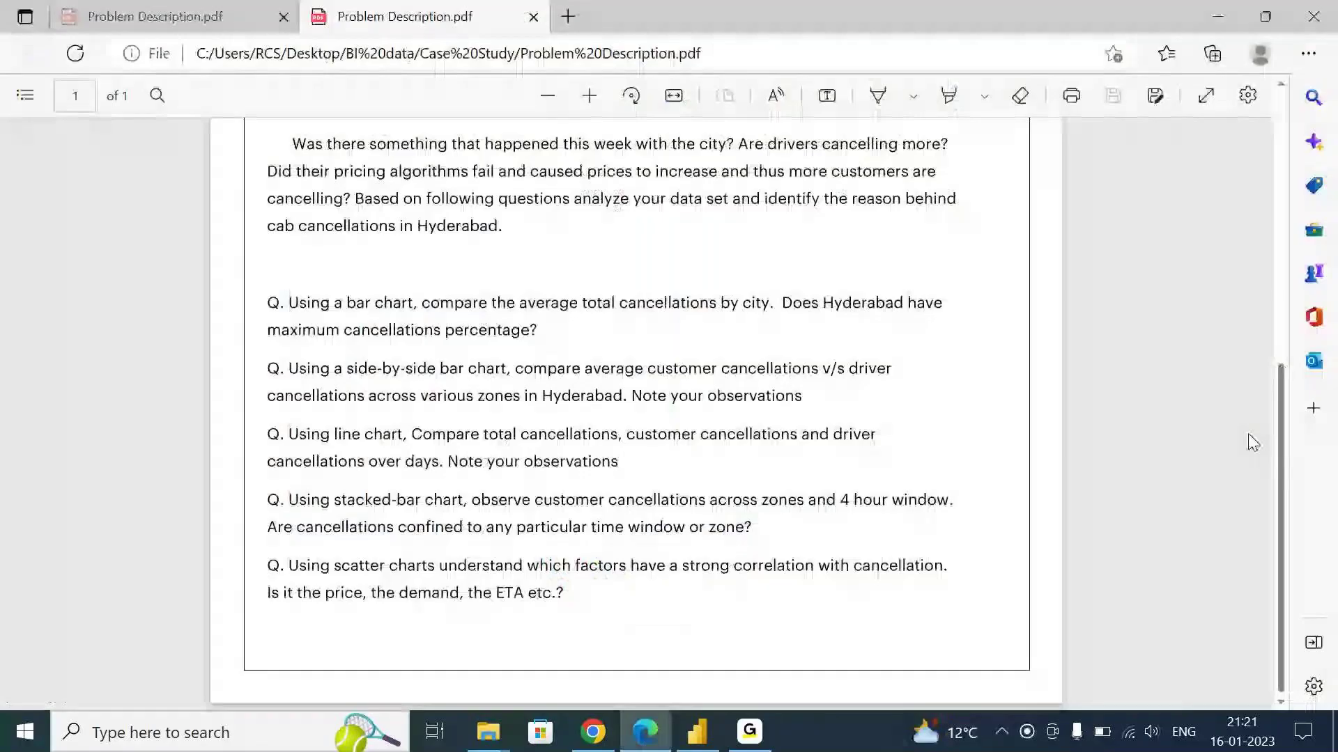
scroll(1252, 442, up, 6)
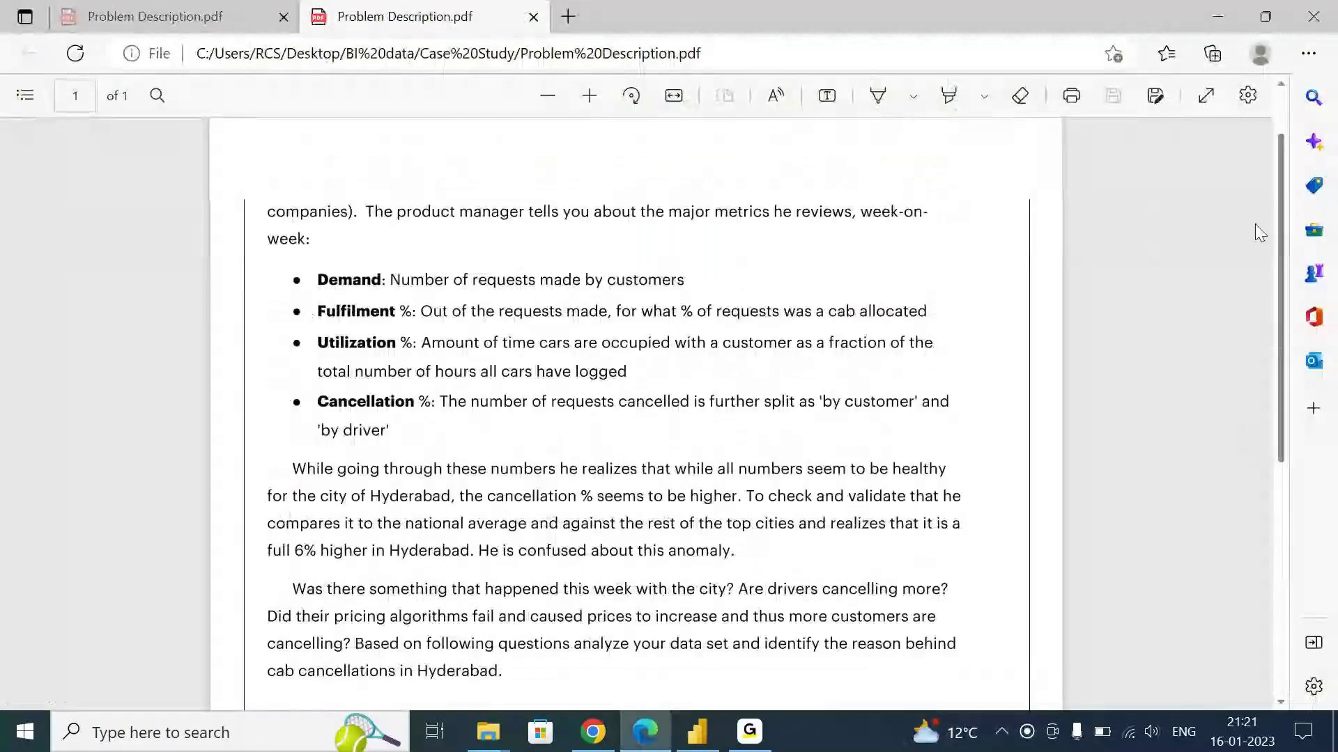
scroll(1255, 209, up, 2)
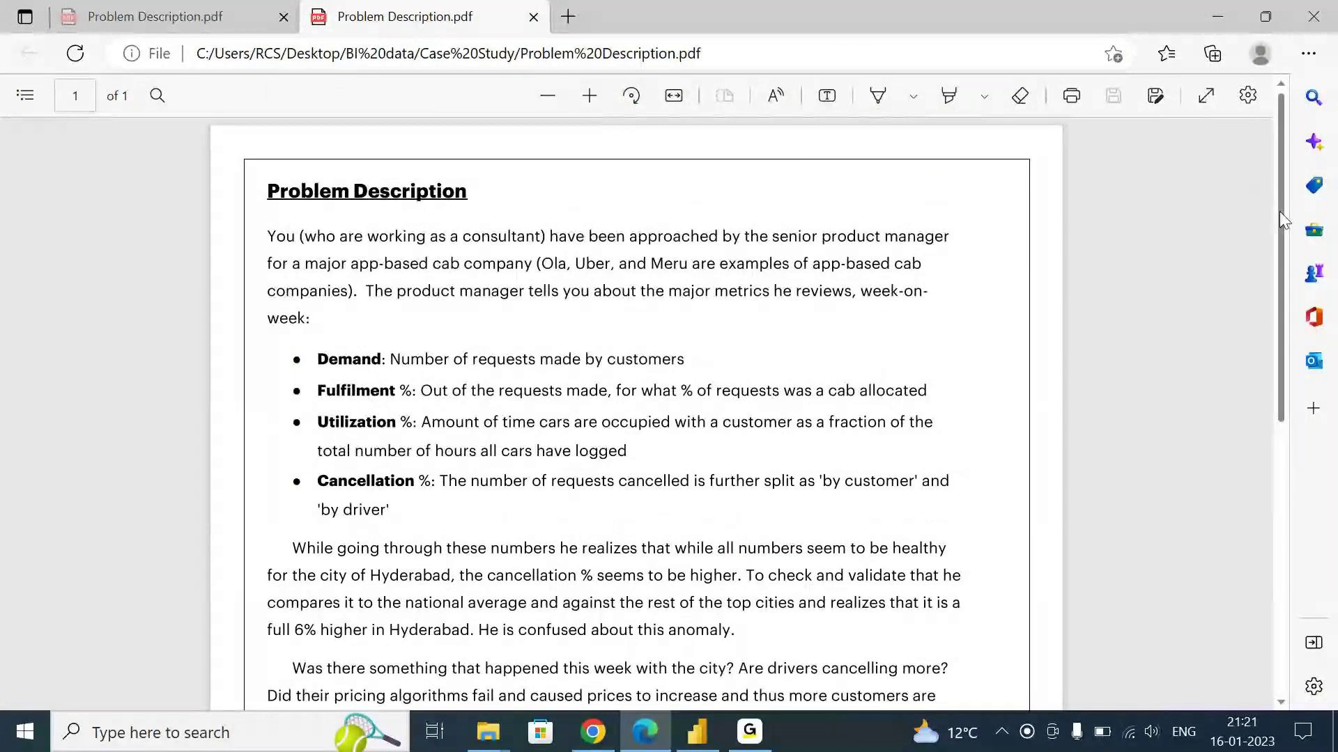
drag(1279, 211, 1281, 249)
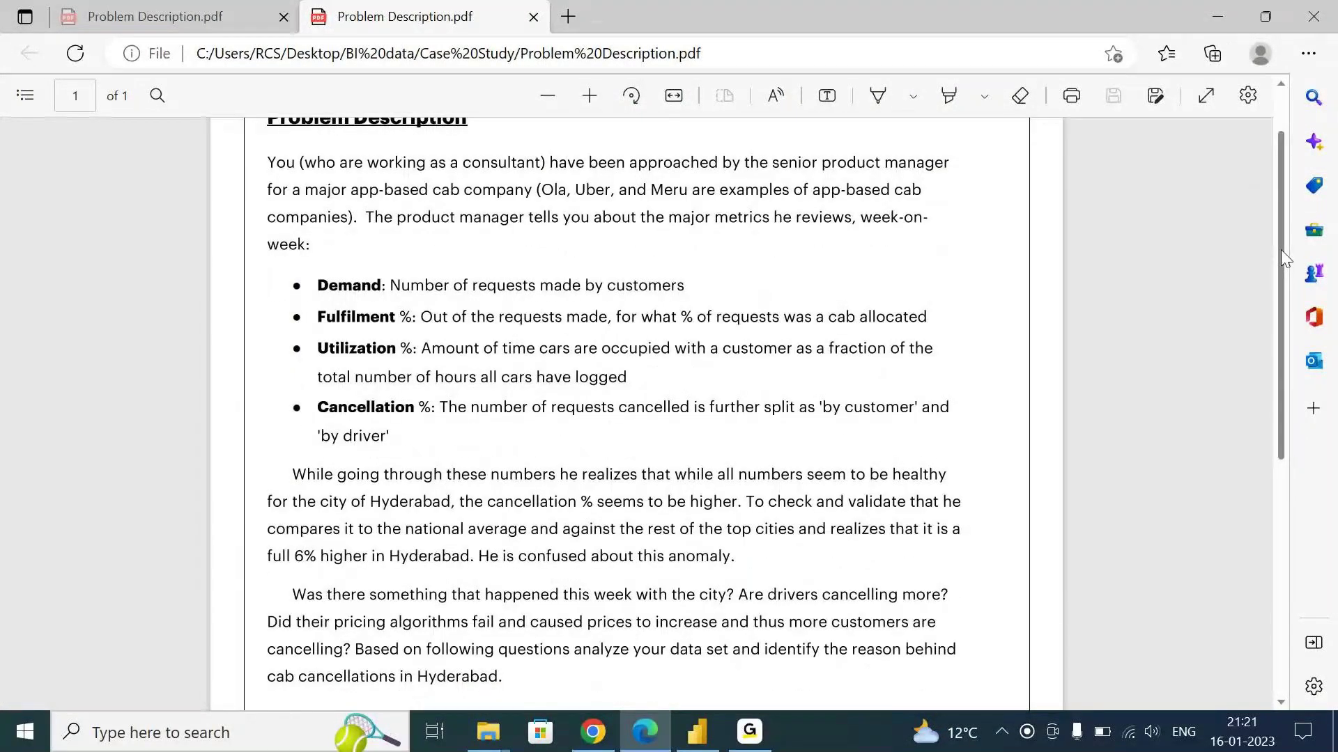
drag(1281, 249, 1284, 255)
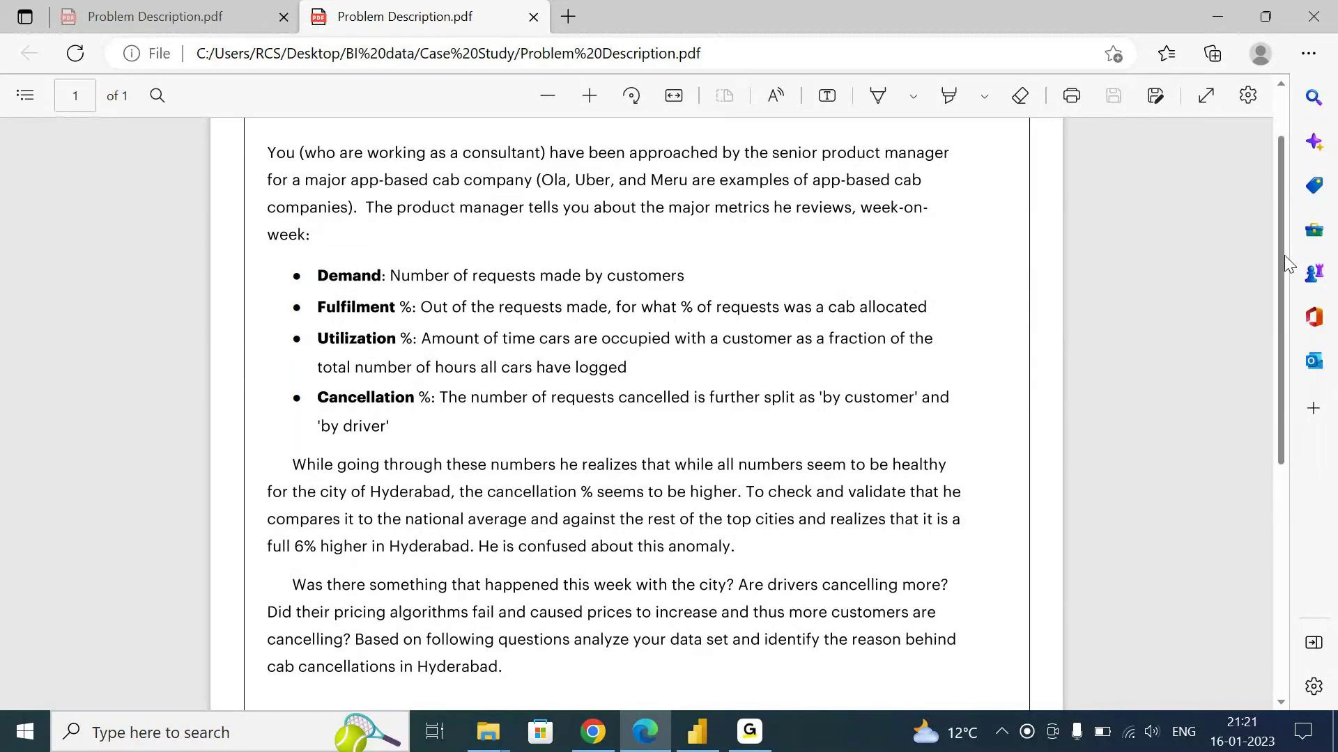
drag(1285, 255, 1284, 274)
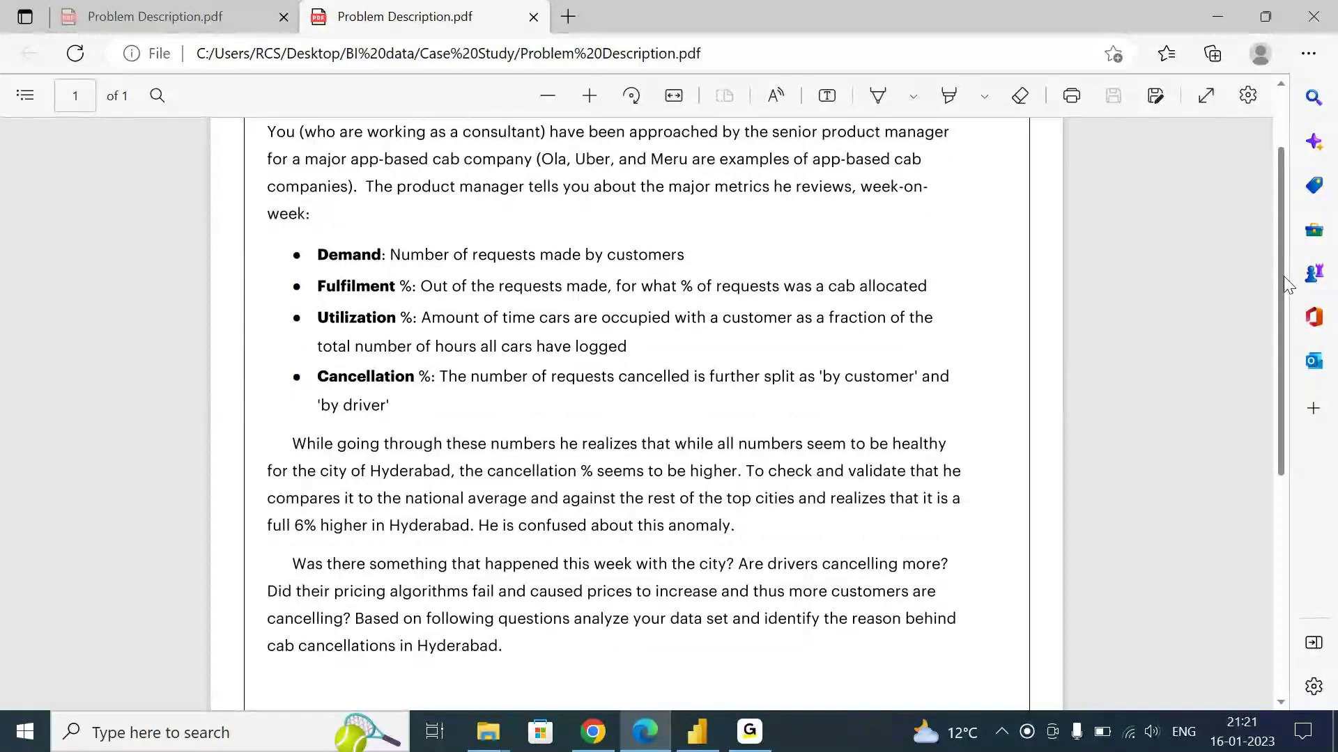
drag(1284, 276, 1278, 346)
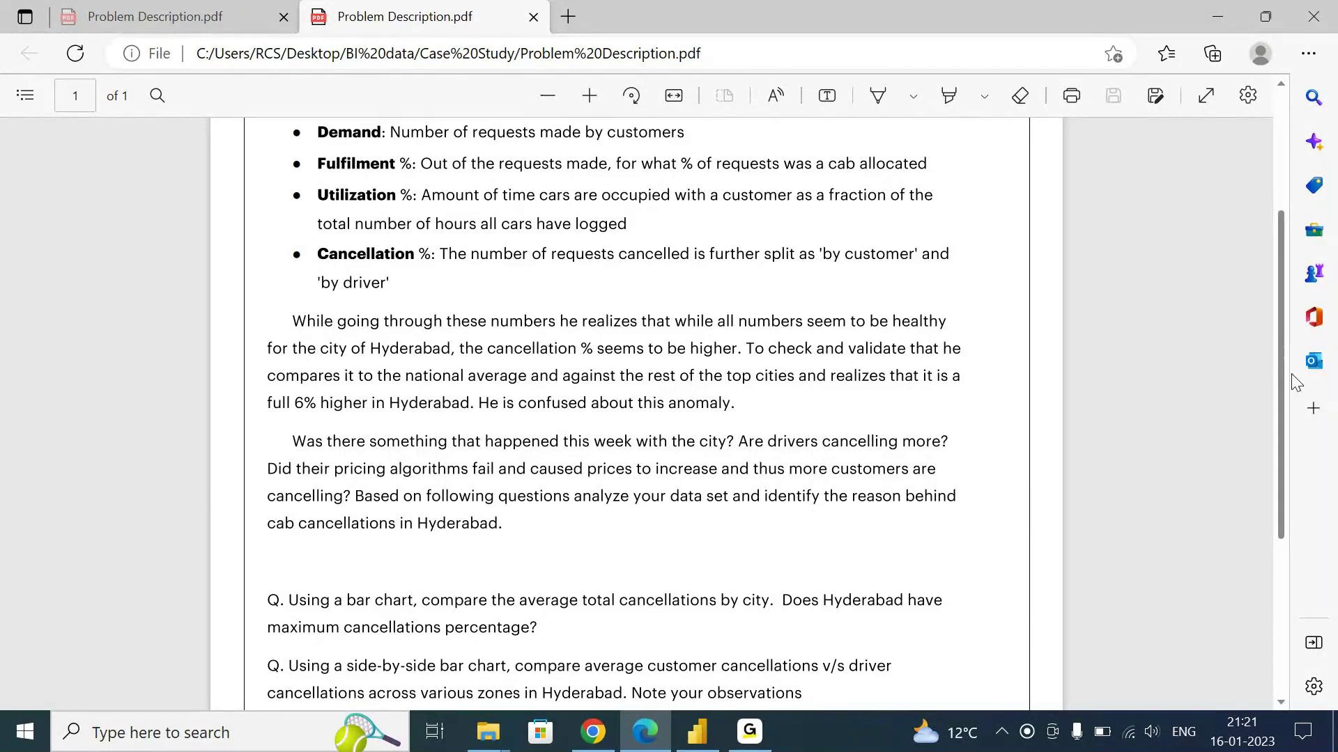
- Read the five chart questions at the end of the problem description, rereading the Hyderabad background paragraphs above them
drag(1281, 382, 1282, 428)
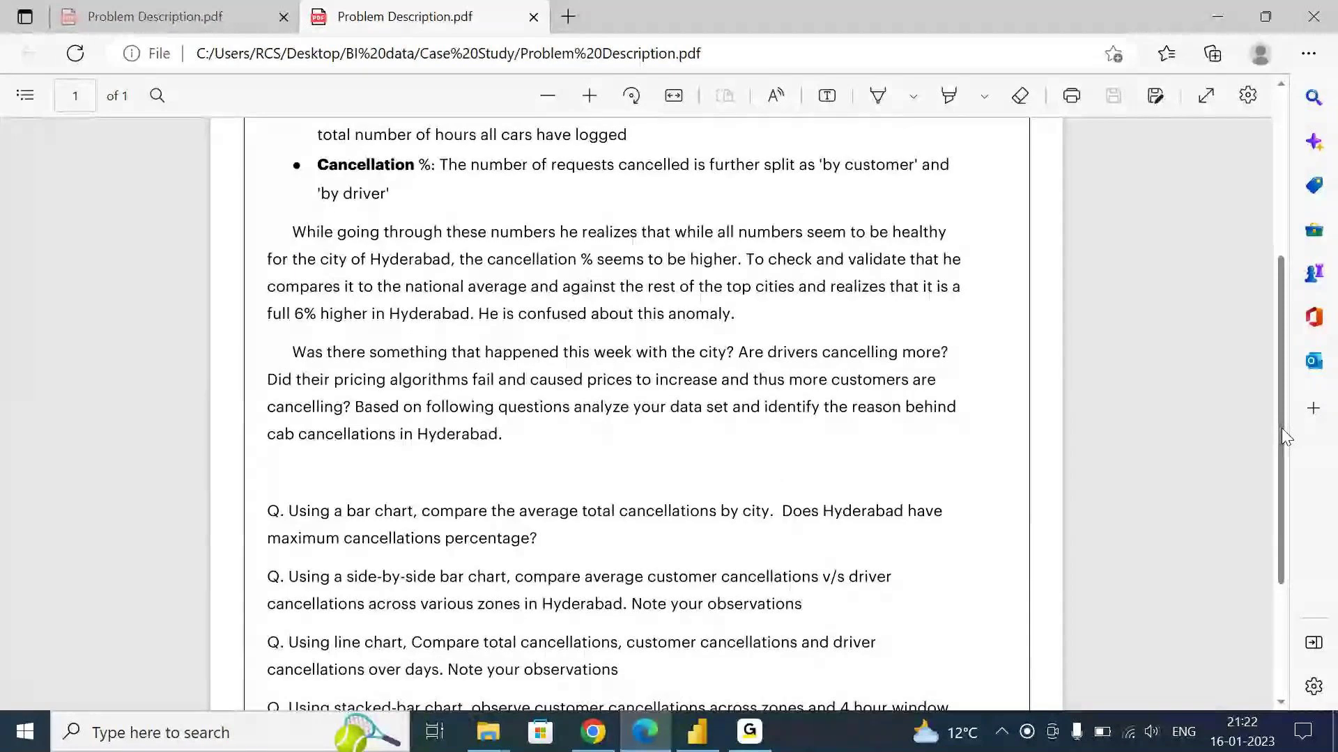
drag(1281, 428, 1276, 488)
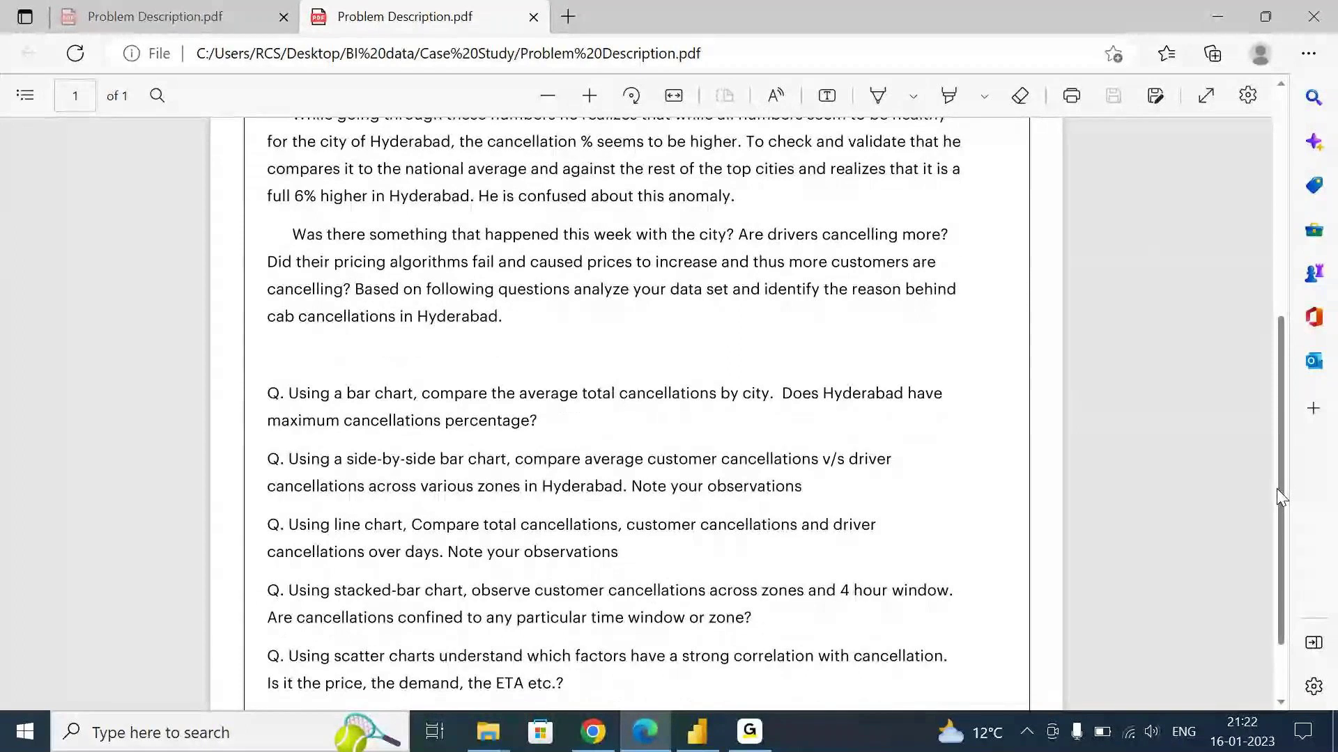
drag(1281, 502, 1286, 530)
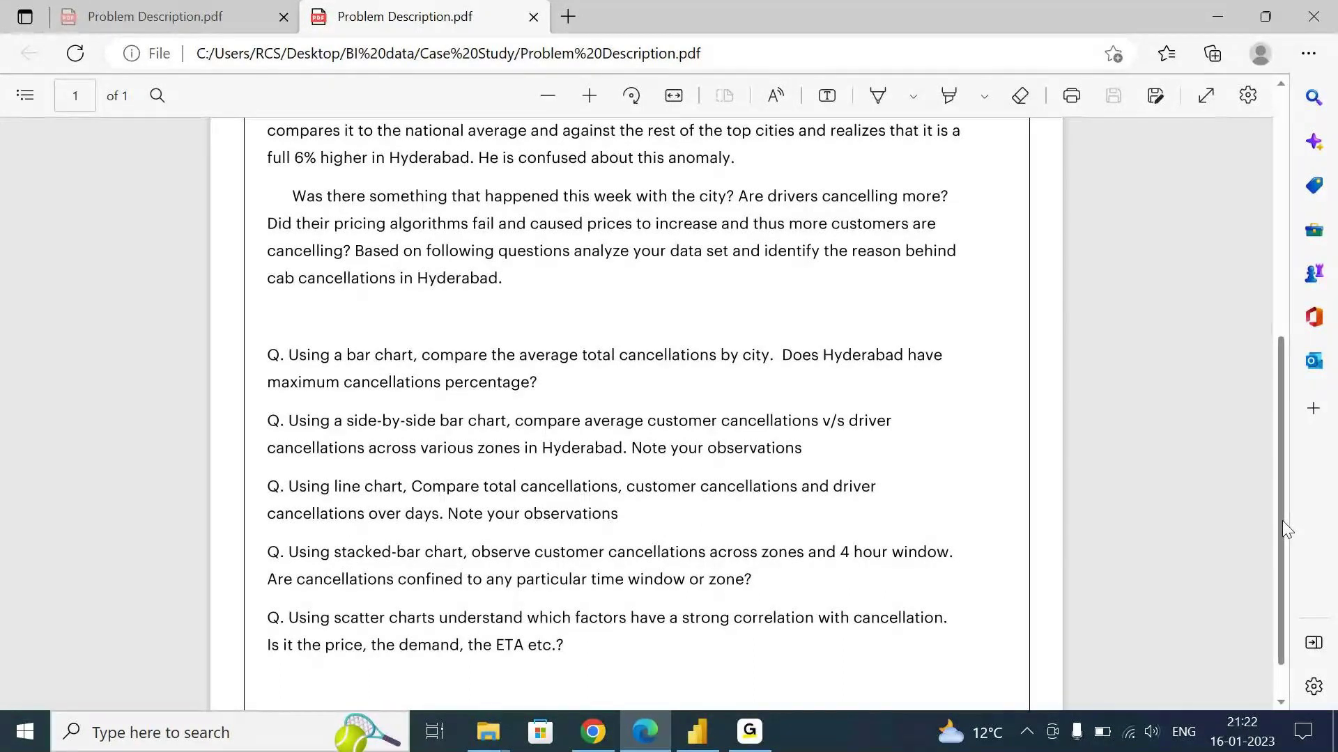
scroll(1282, 521, up, 1)
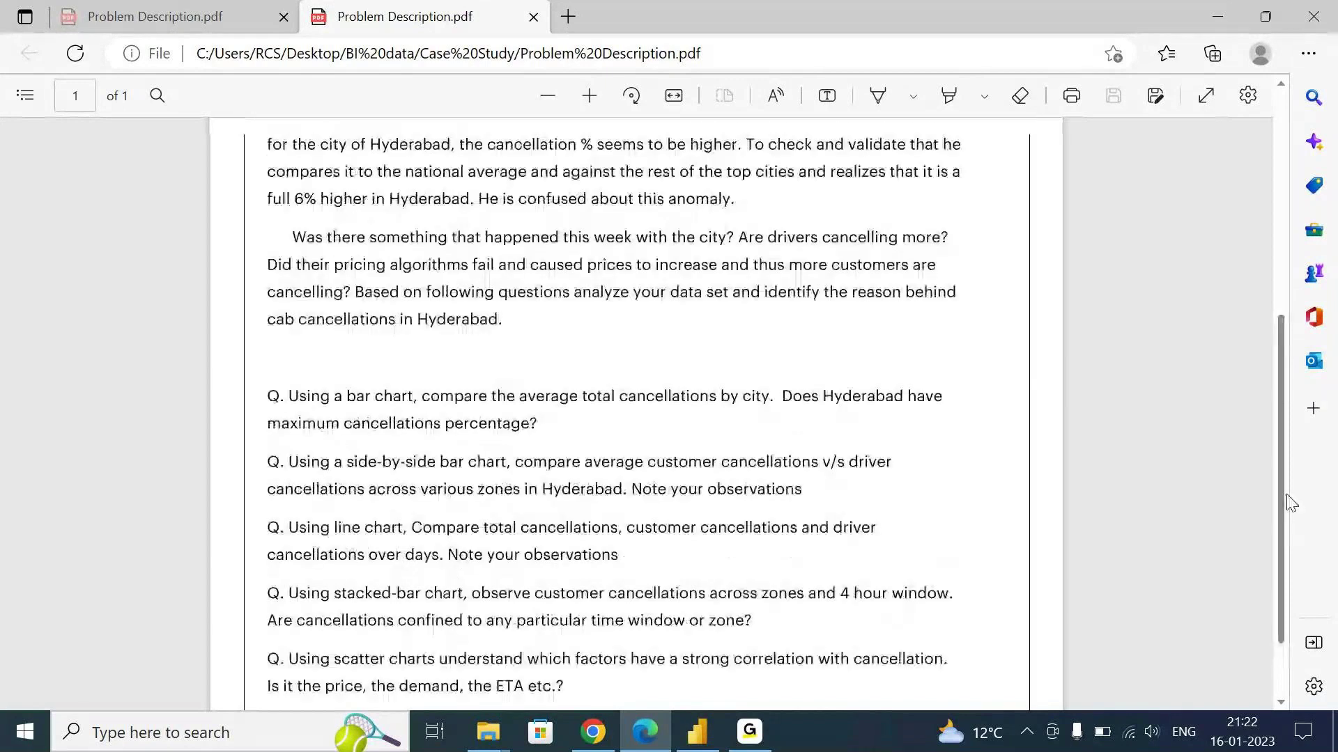
scroll(1289, 503, up, 1)
scroll(1293, 474, up, 1)
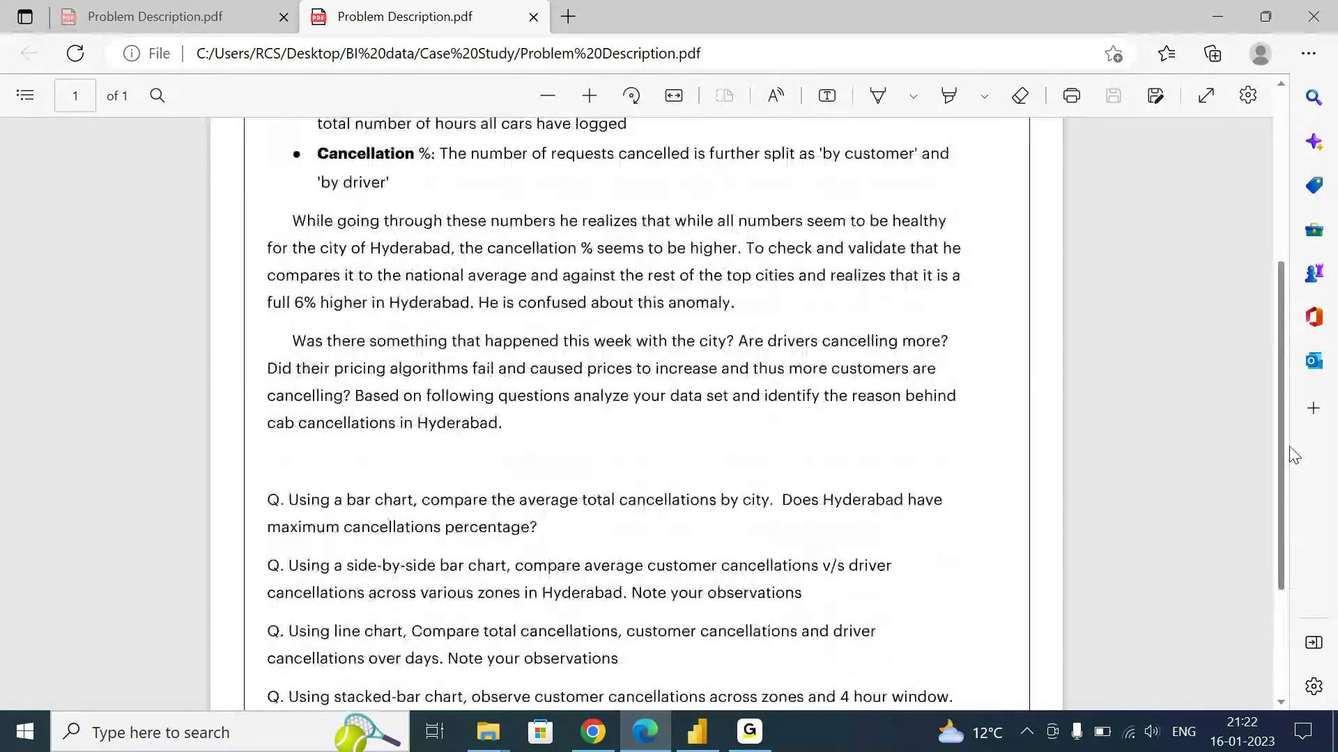
scroll(1293, 460, down, 1)
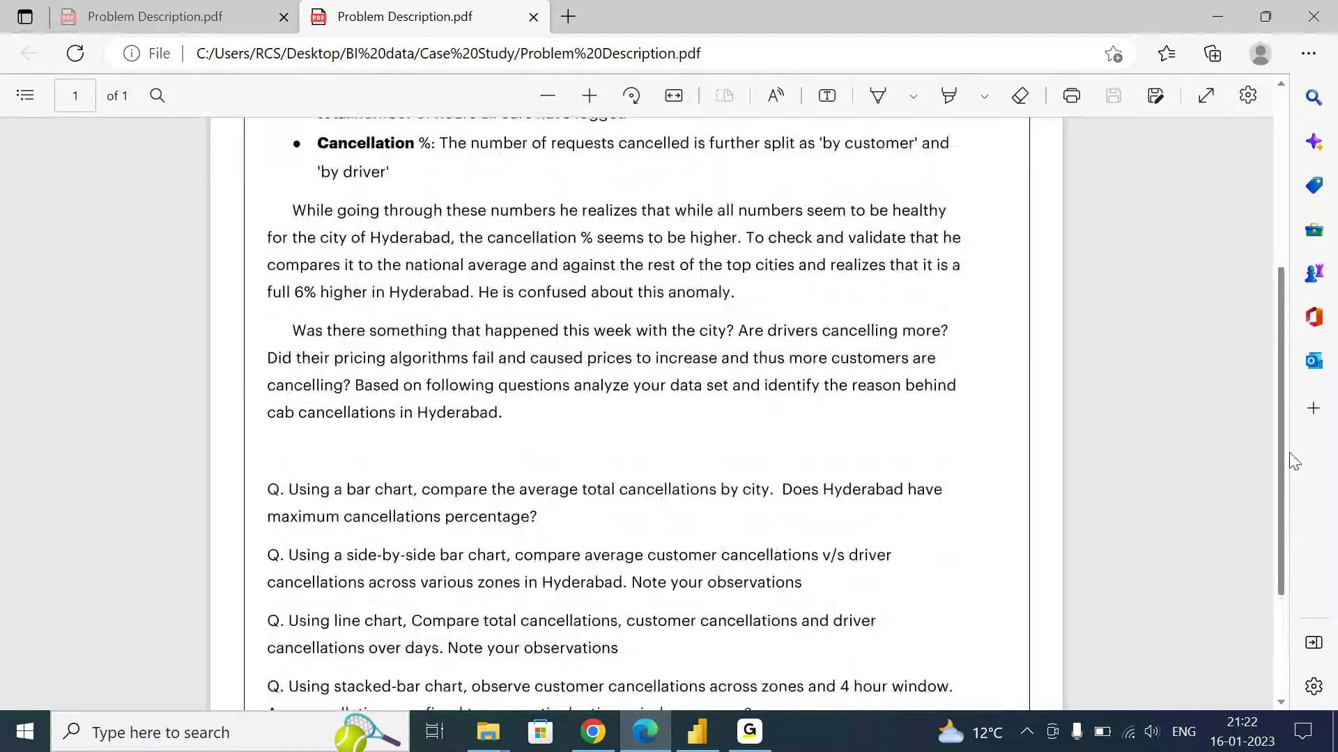
scroll(1294, 461, down, 1)
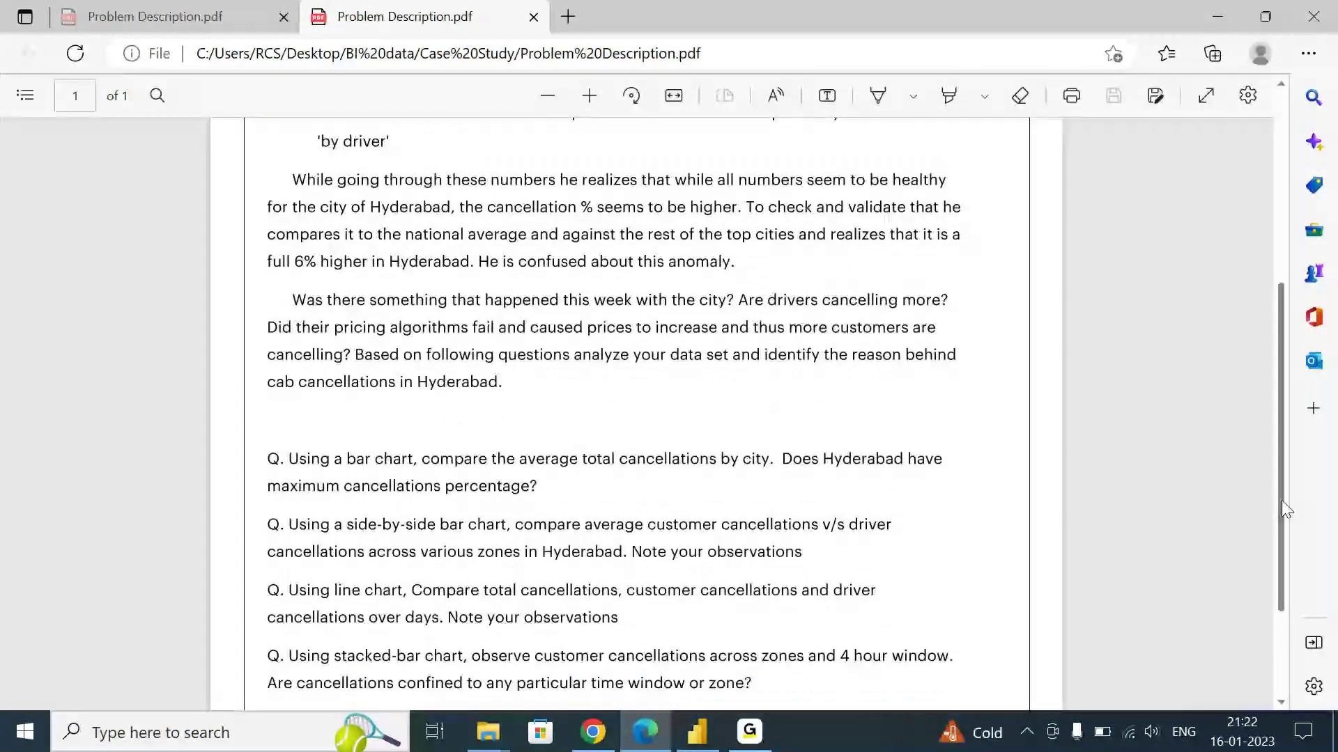
drag(1282, 502, 1275, 558)
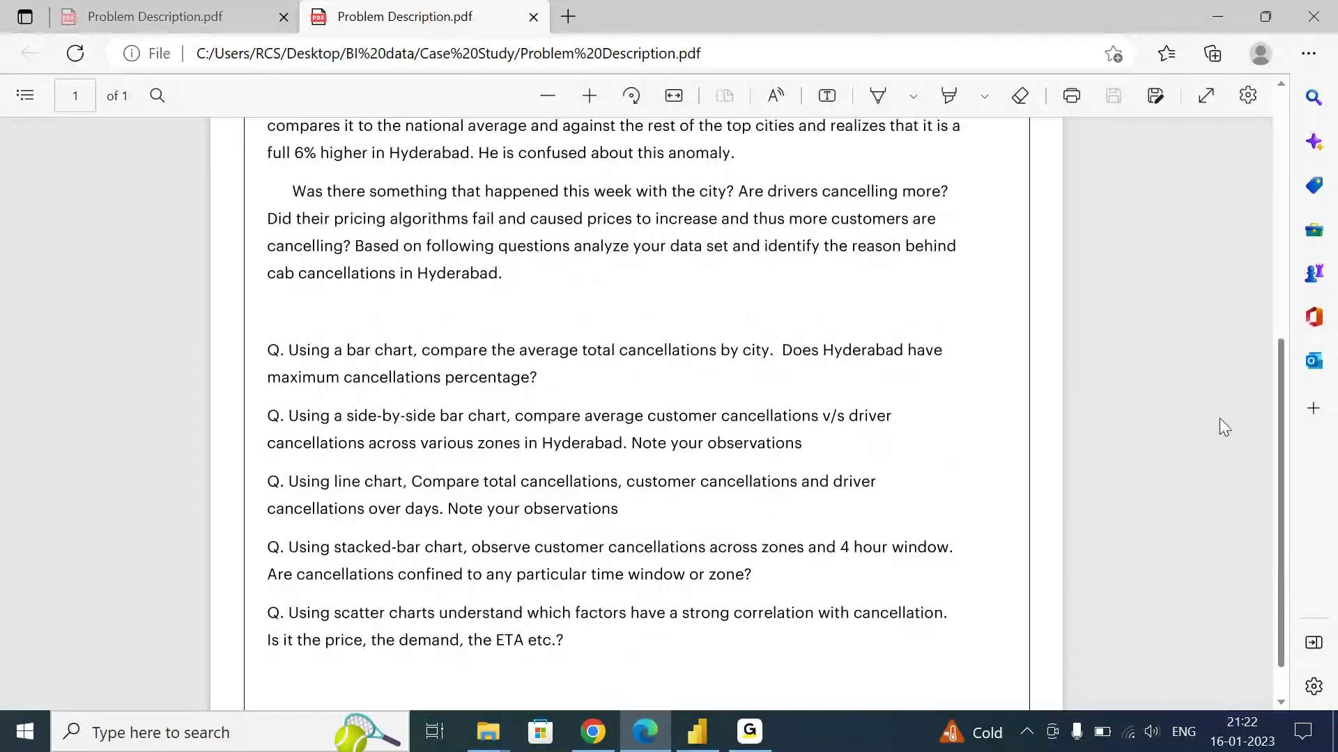
drag(1280, 462, 1281, 477)
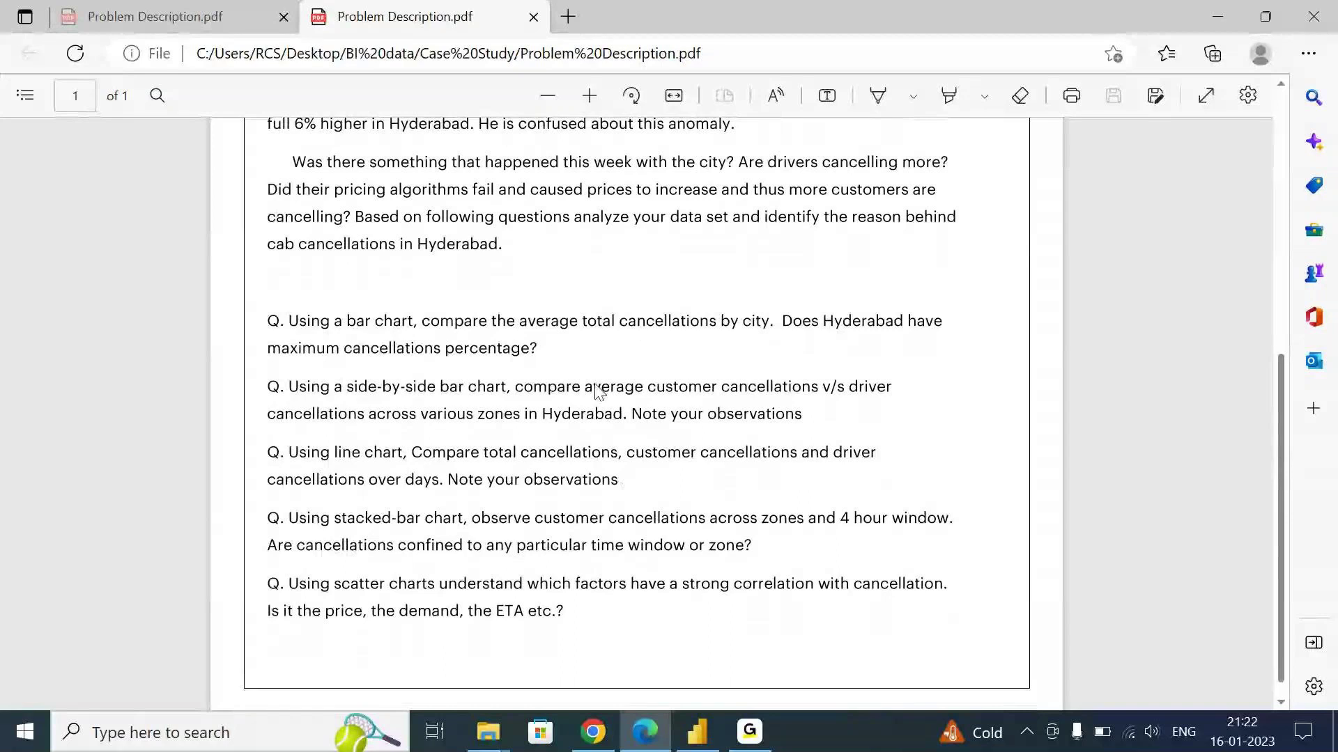
- Switch to the CAB DATA report in Power BI and select the average total cancellation by city chart on Page 1 for review
key(alt+Tab)
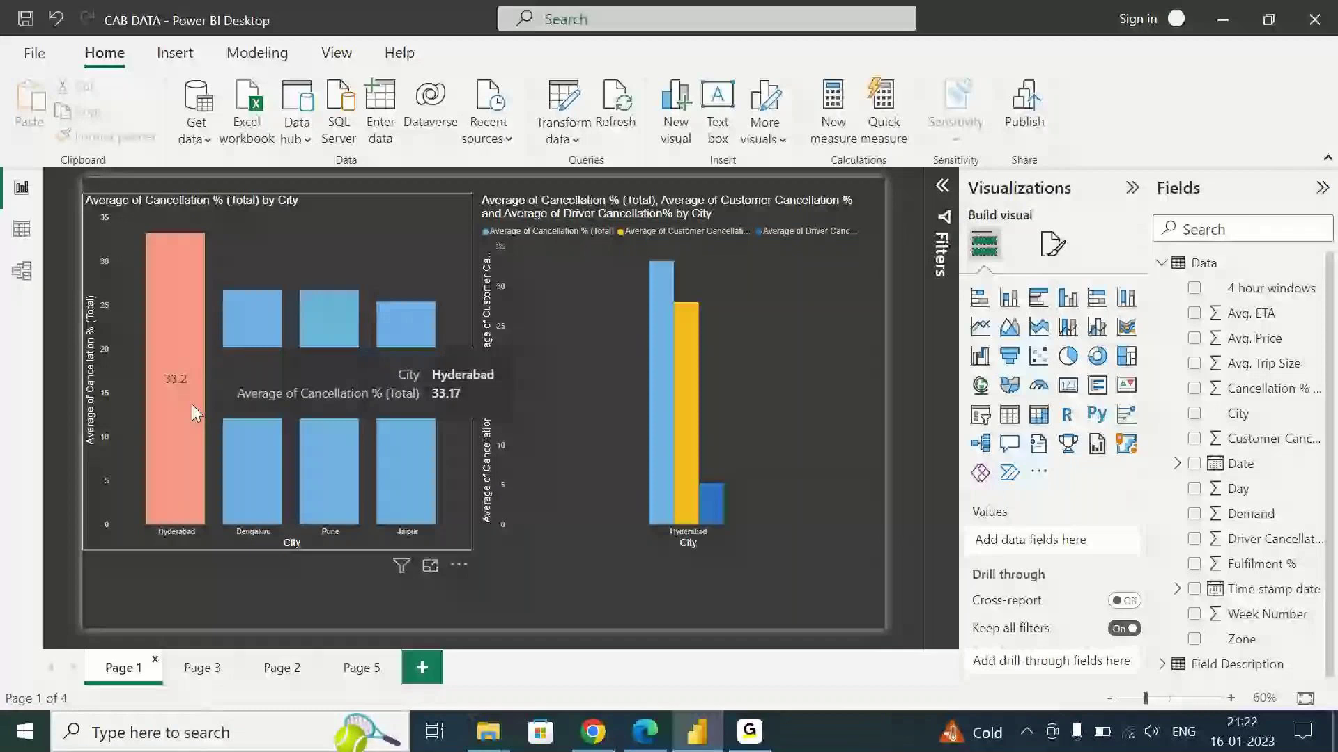
click(243, 538)
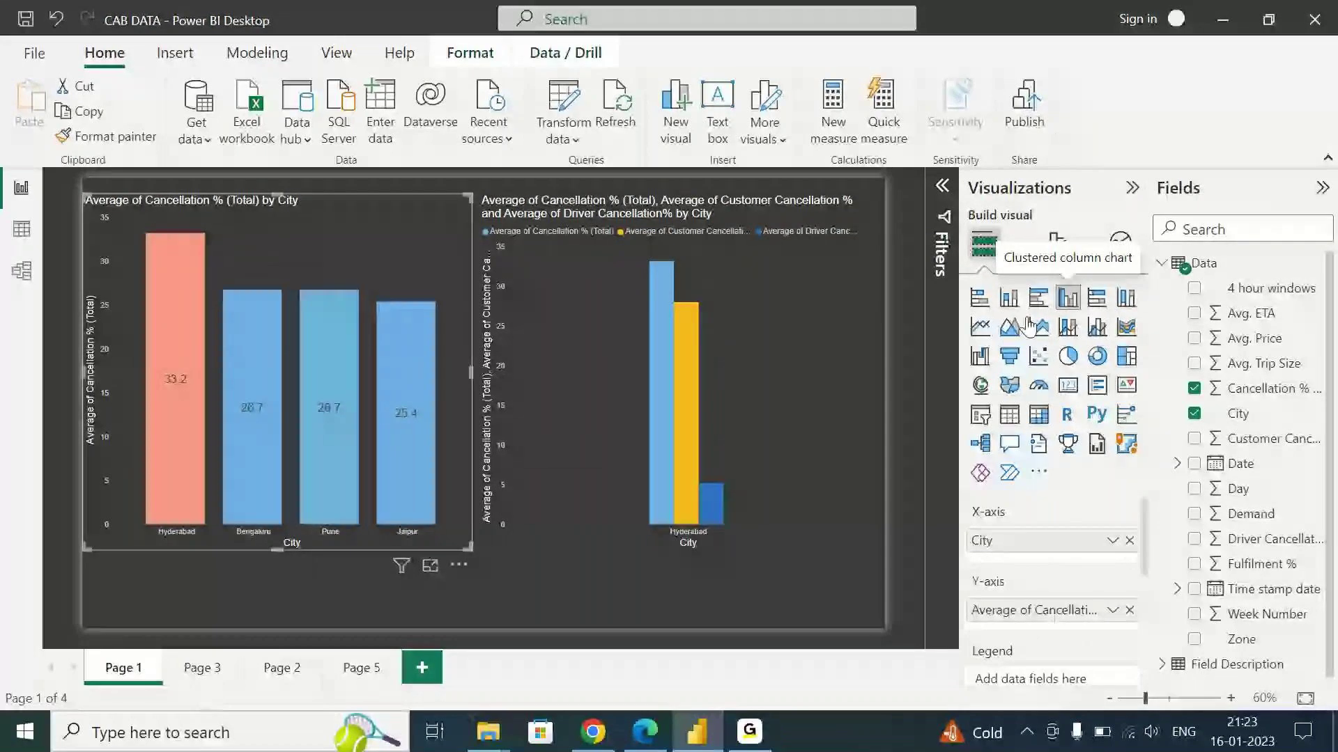
- Examine the customer and driver cancellation bars for Hyderabad in the side-by-side chart on Page 1
click(624, 616)
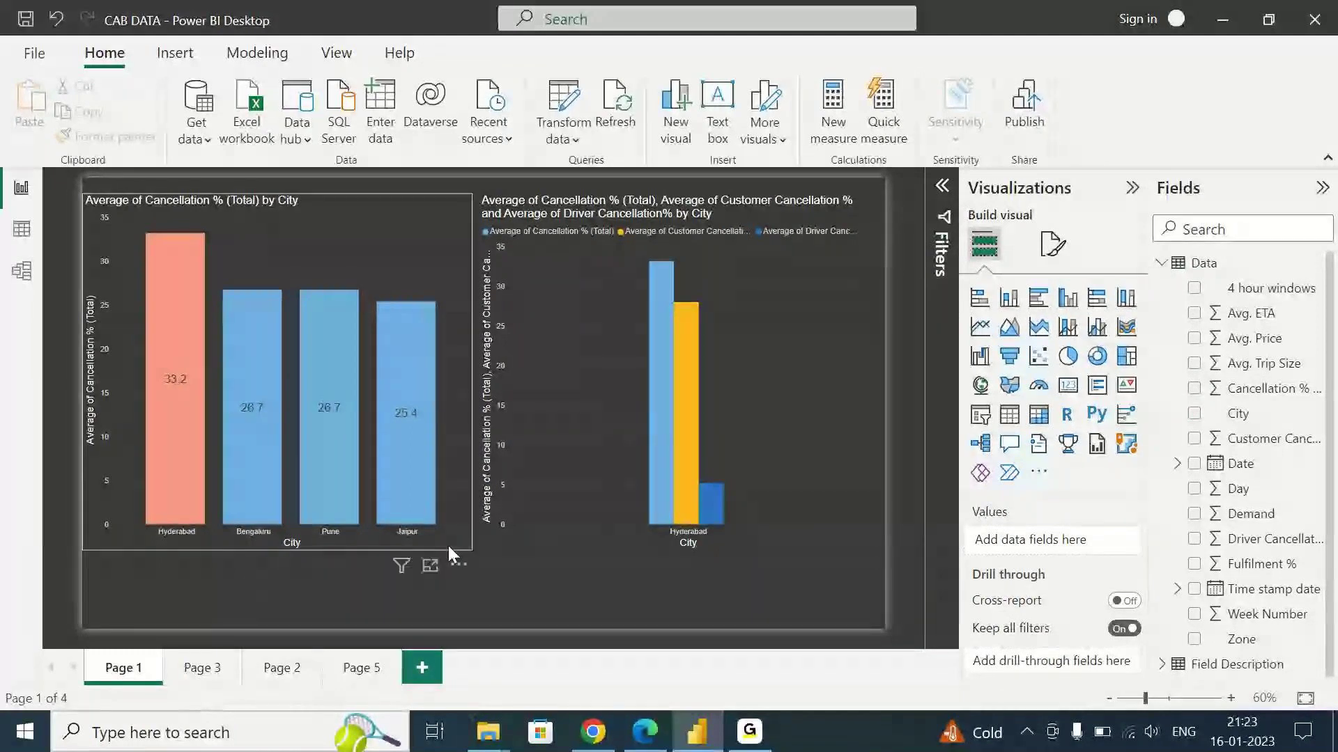
click(604, 551)
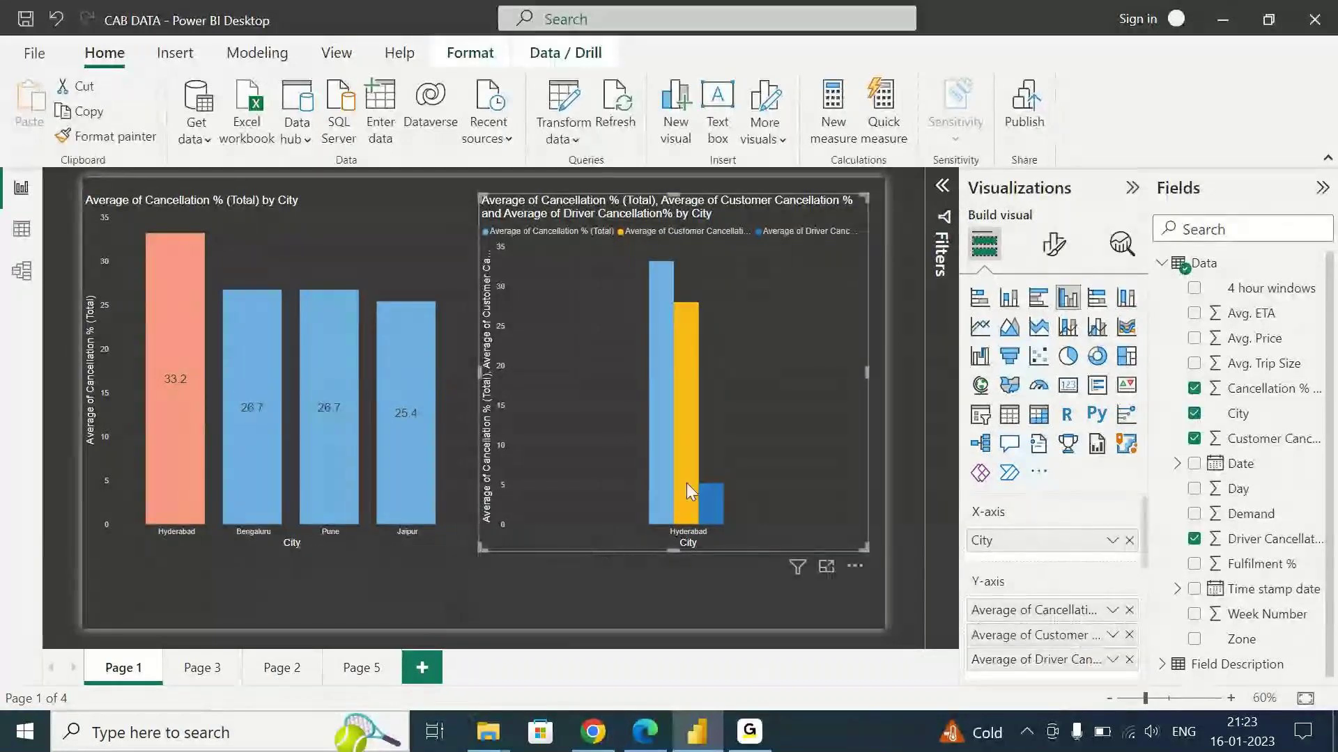
mouse_move(687, 483)
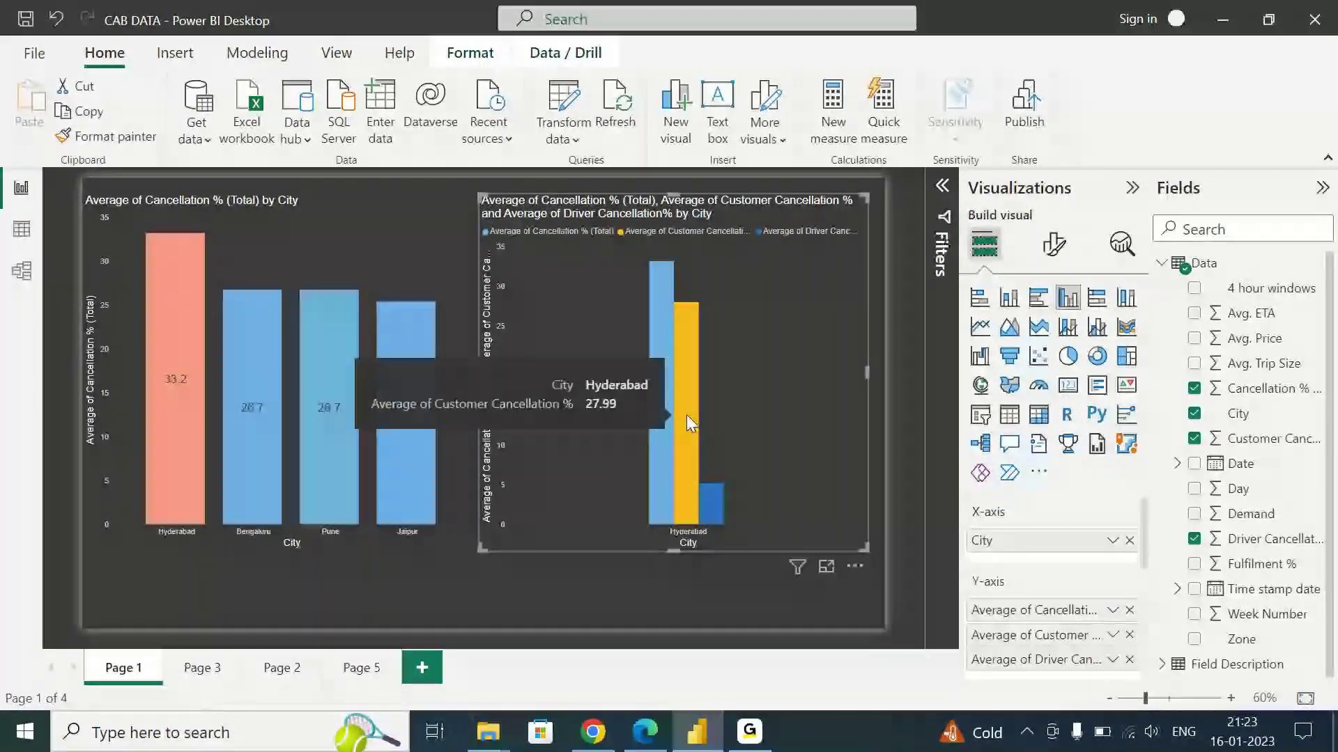
mouse_move(710, 504)
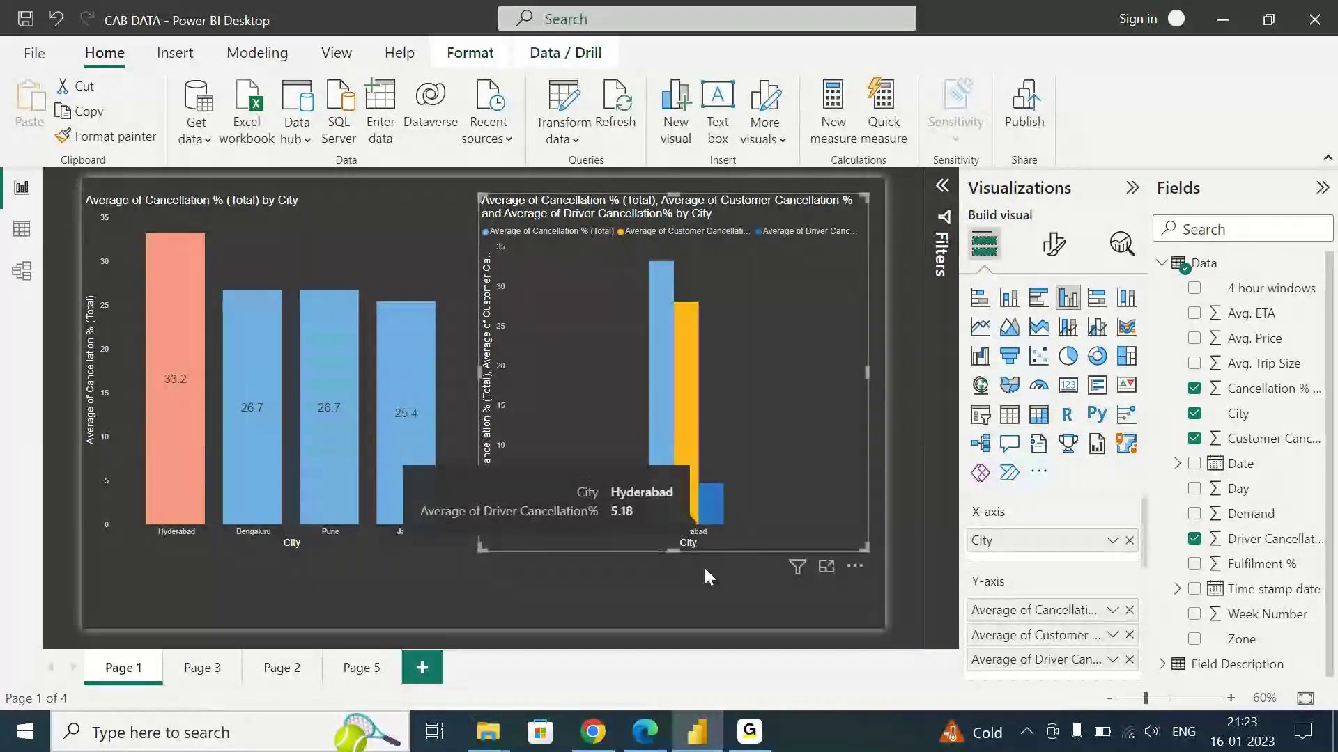
- Check the line chart question in the Edge PDF, then examine the customer and driver cancellation by day chart on Power BI's Page 2
click(638, 734)
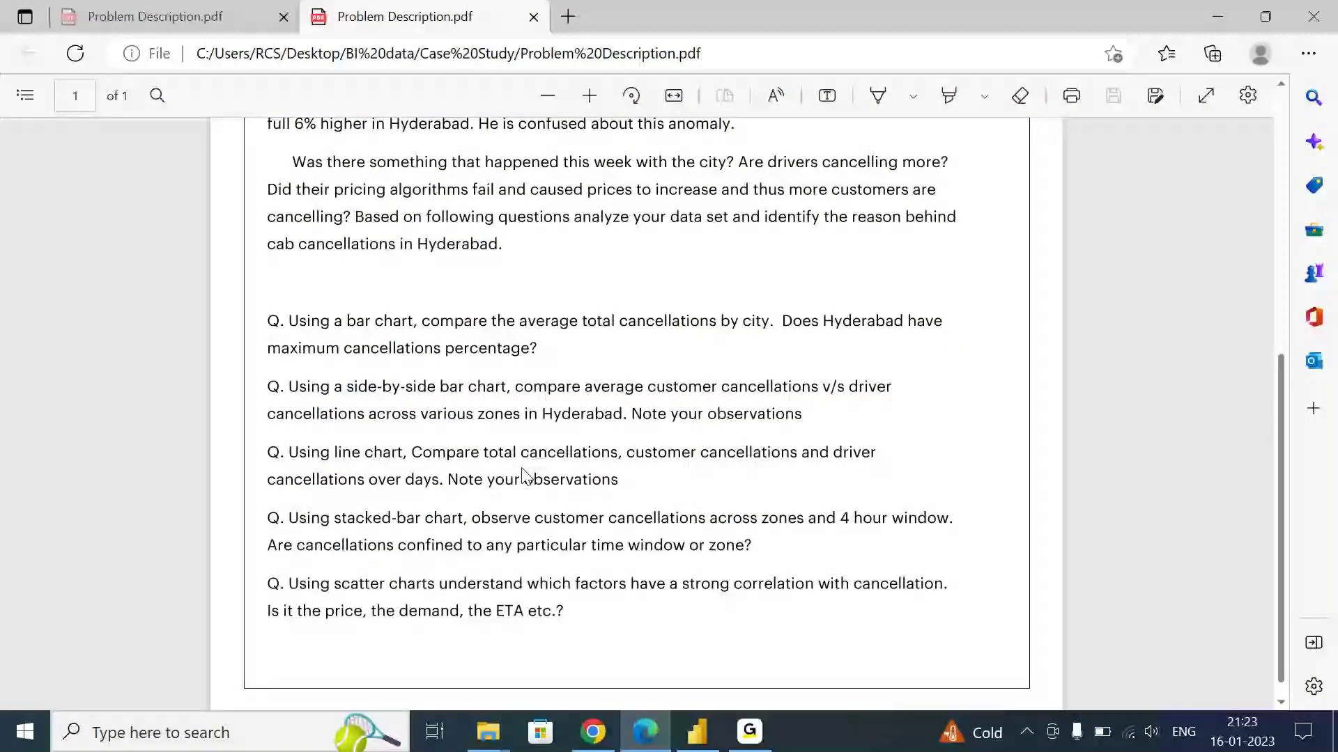
click(690, 737)
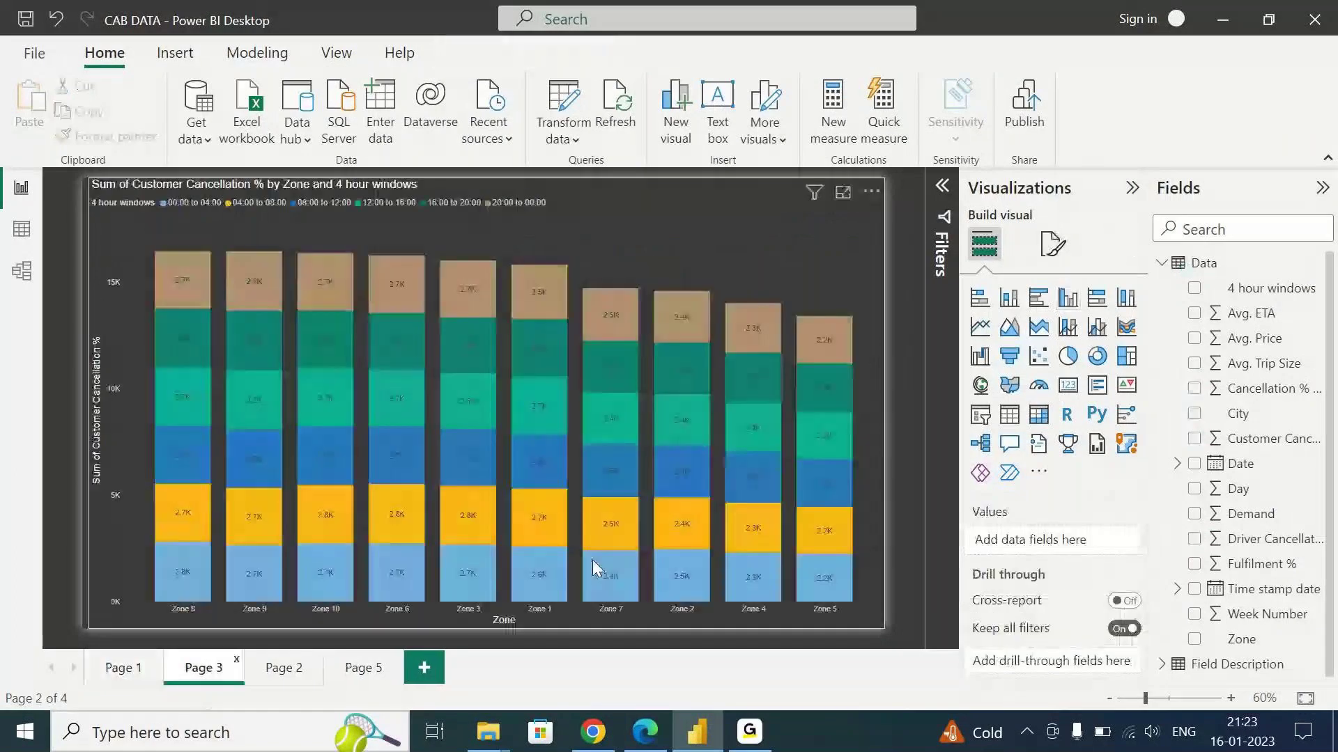
mouse_move(592, 559)
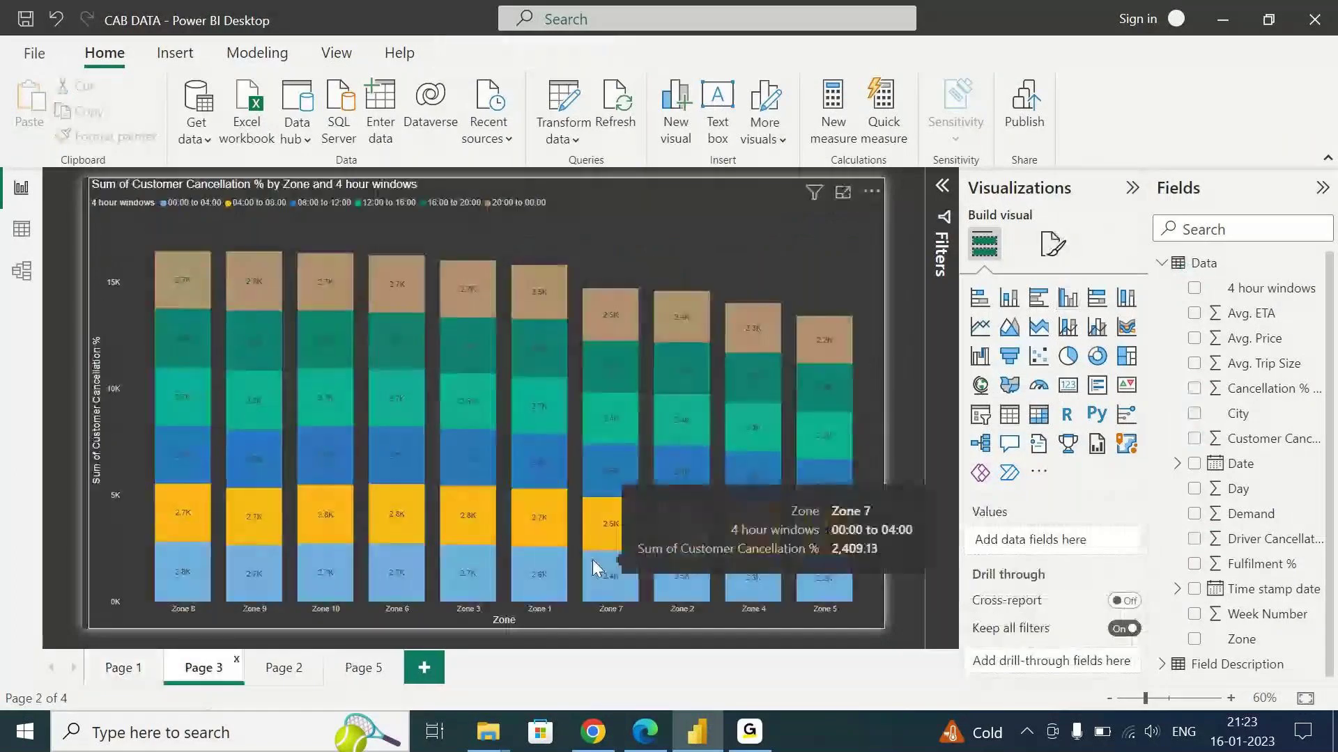
click(296, 669)
mouse_move(288, 502)
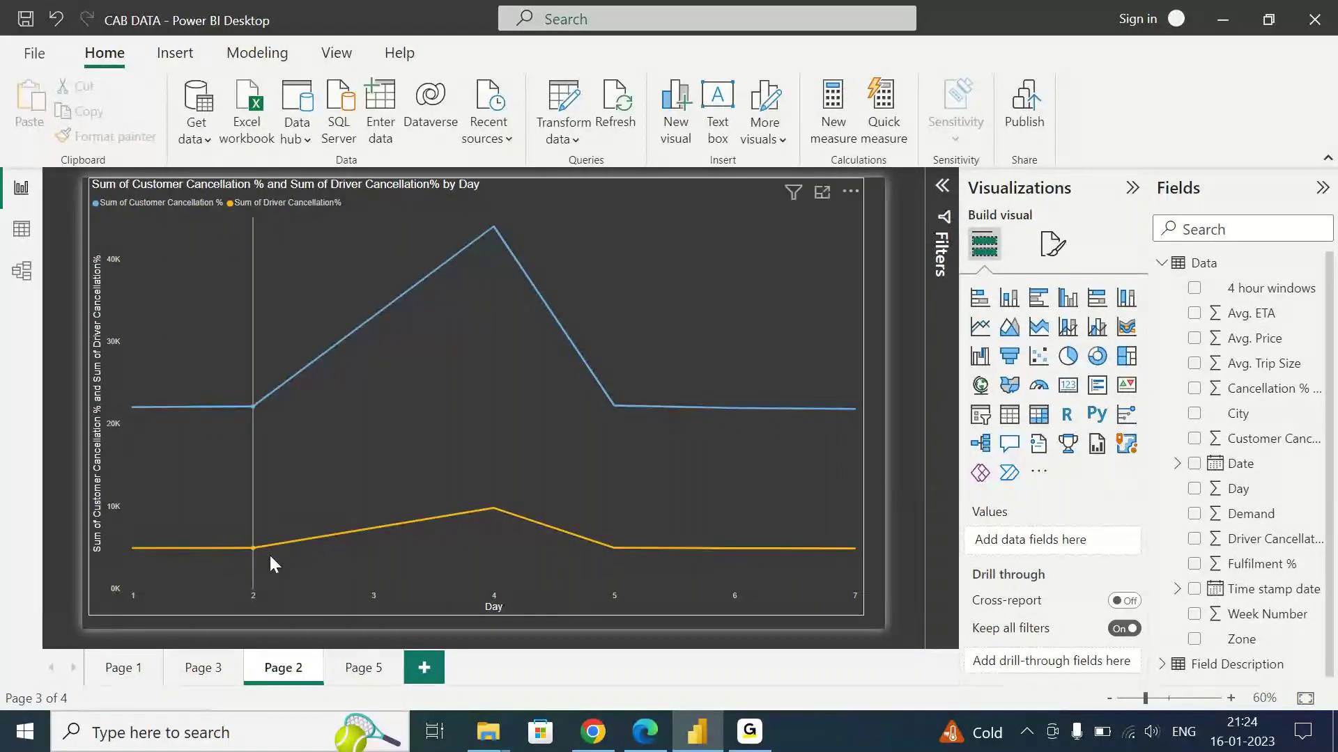
- Compare the zone and 4 hour window stacked chart on Page 3 with the stacked-bar question in the Edge PDF
click(215, 681)
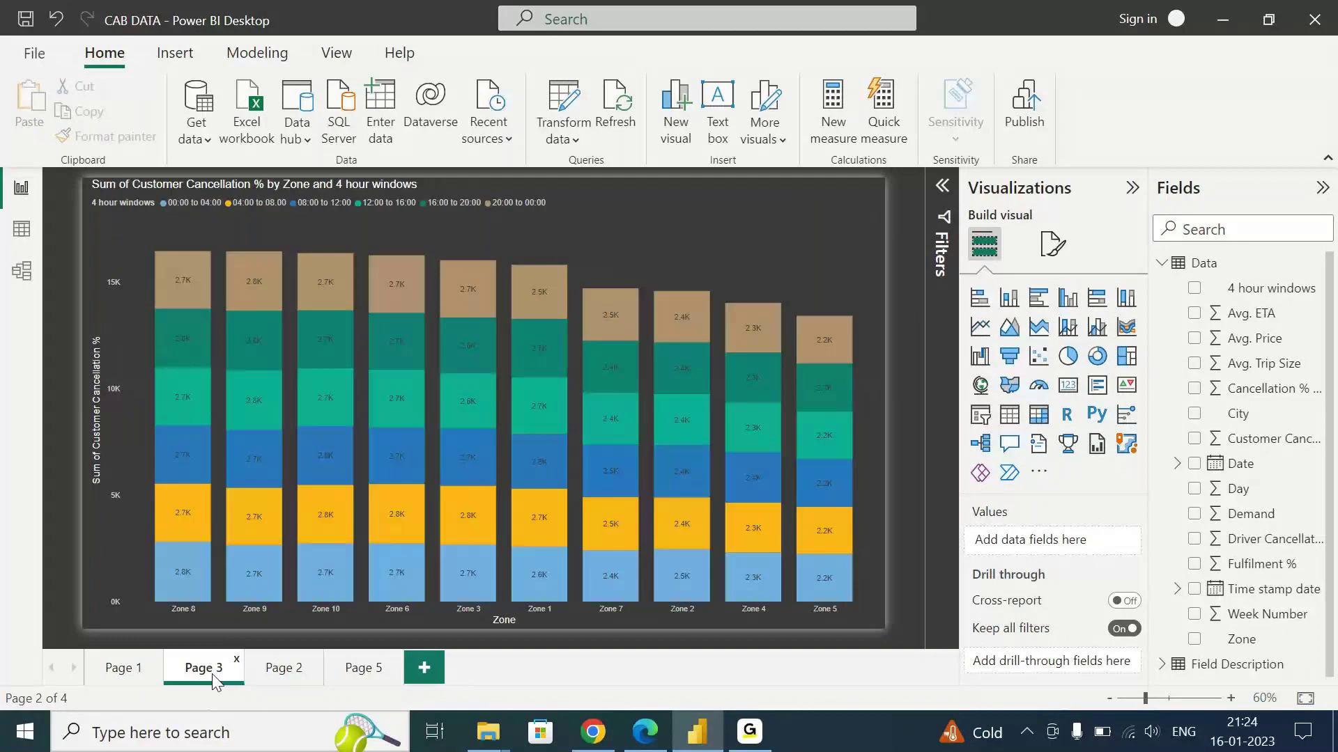
click(667, 742)
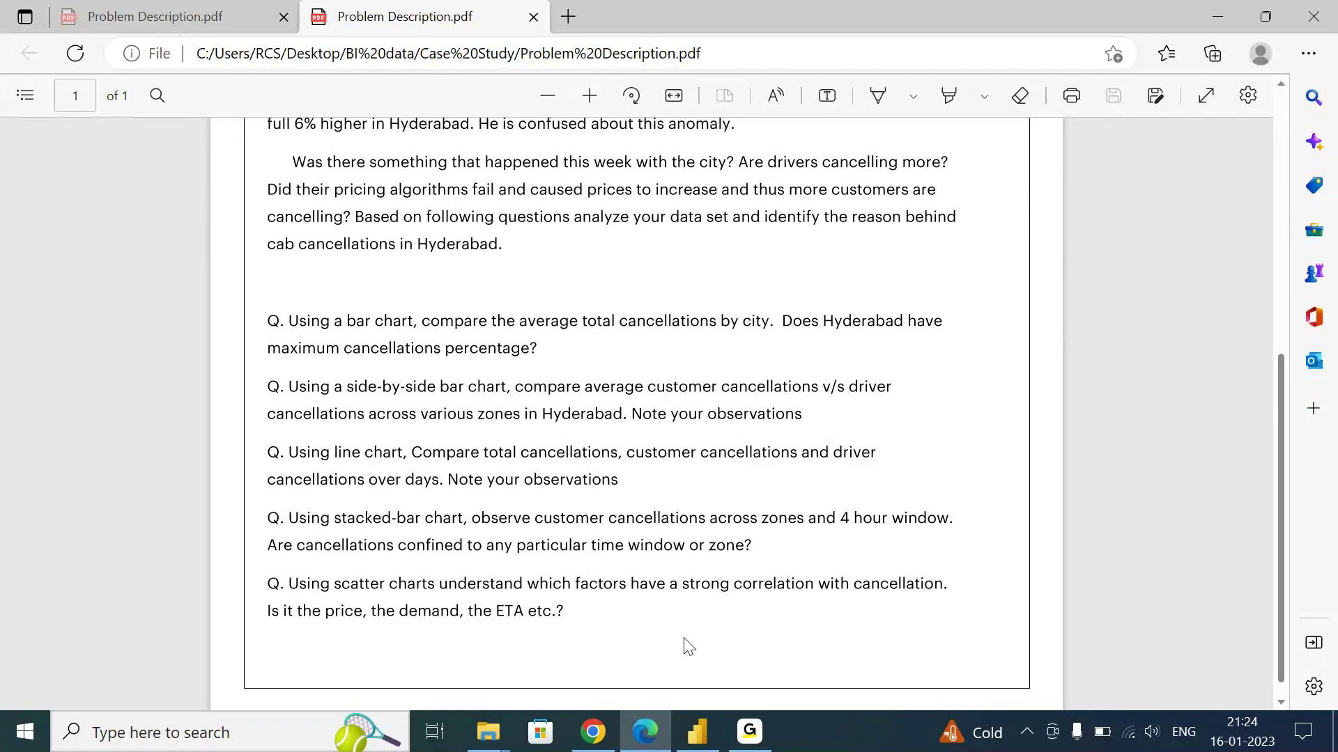
click(698, 743)
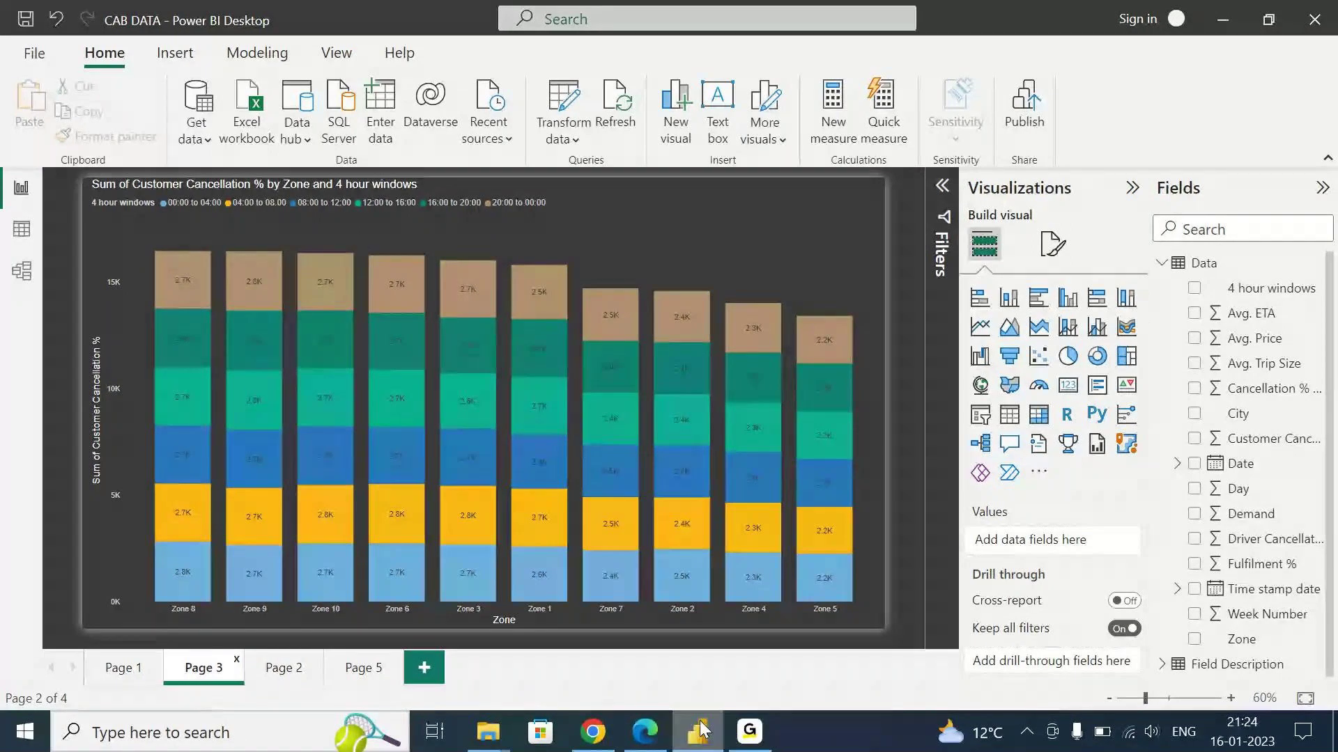
- Check the scatter chart question in the Edge PDF, then bring up the four scatter charts on Power BI's Page 5
click(646, 740)
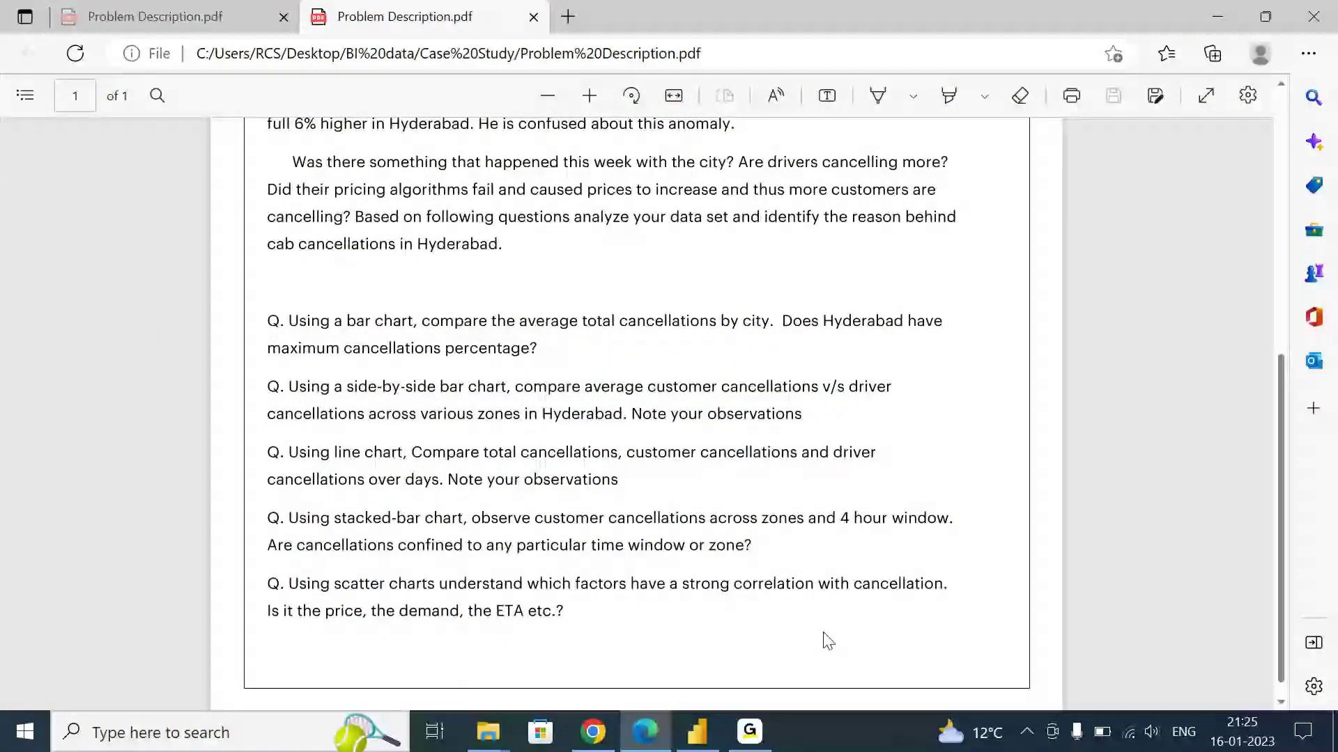
mouse_move(696, 731)
click(679, 673)
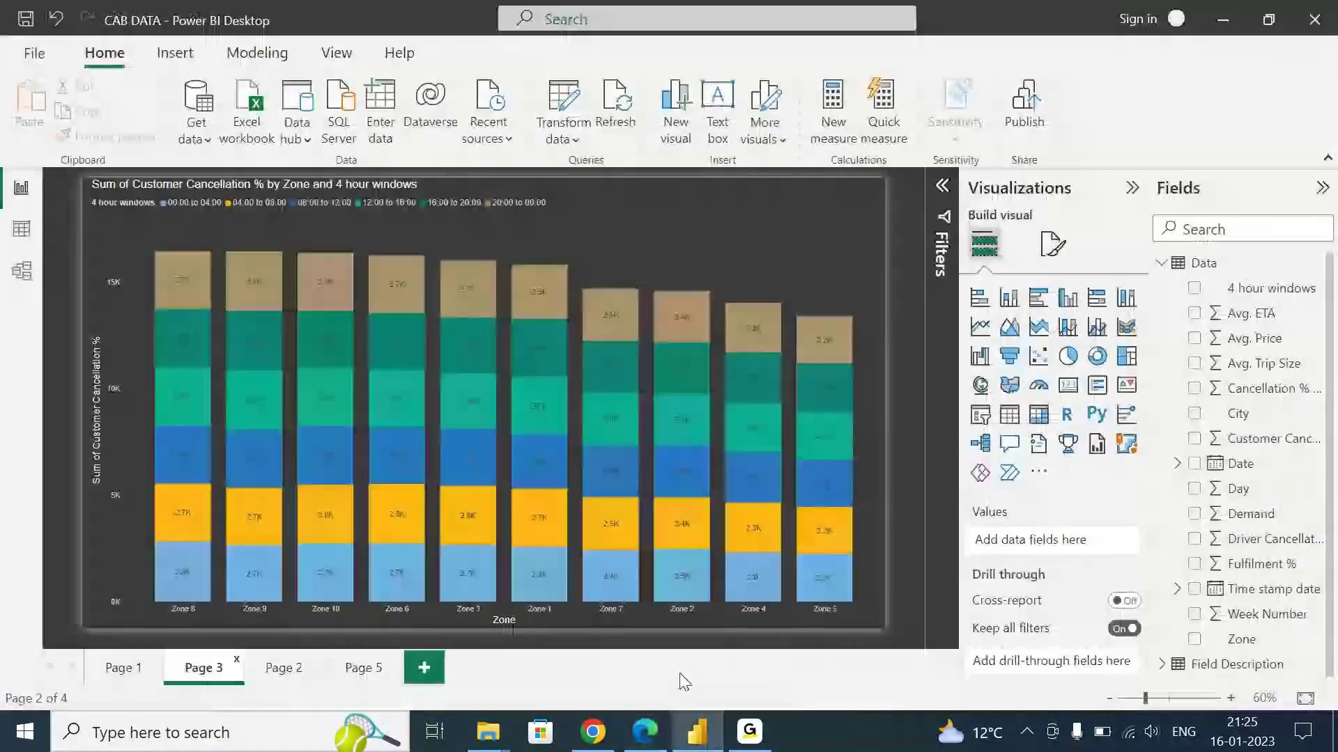
click(341, 670)
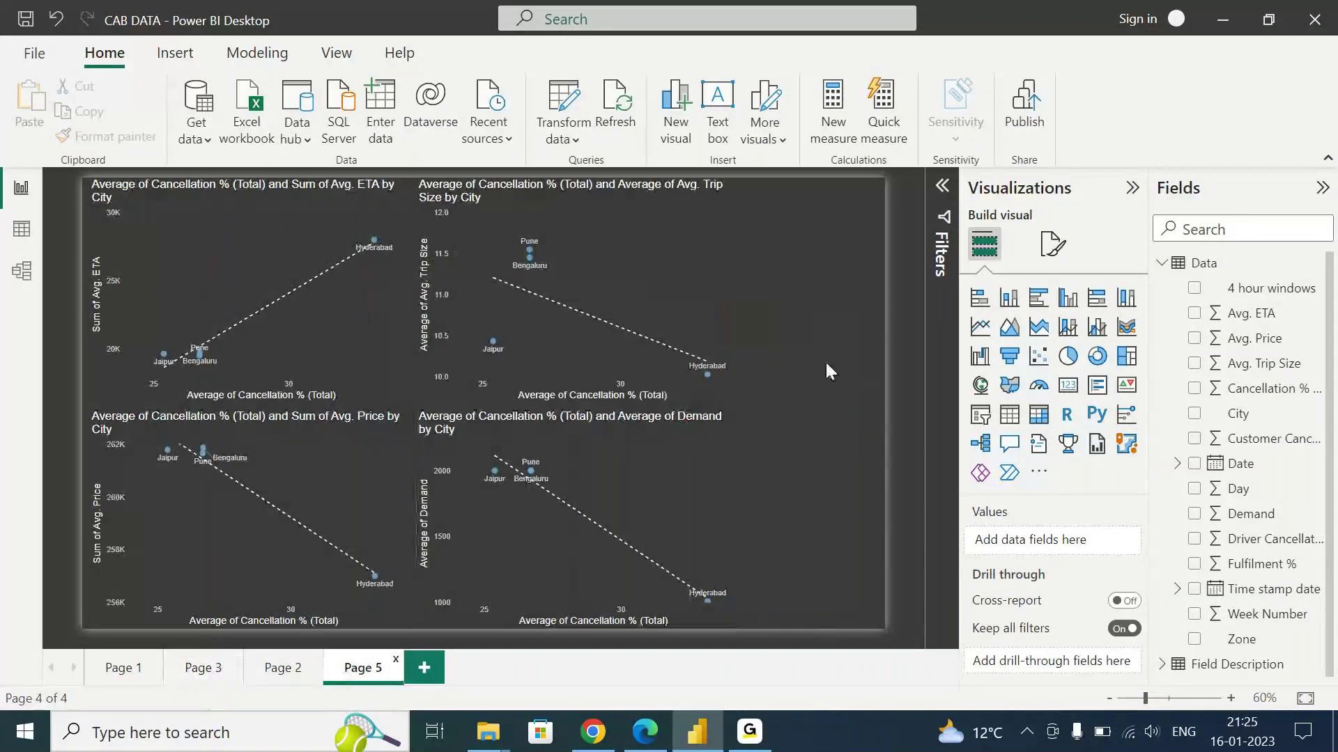
- Examine the trip size, price and ETA scatter charts, including the ETA chart's axis fields and its Y-axis summarization options
click(734, 307)
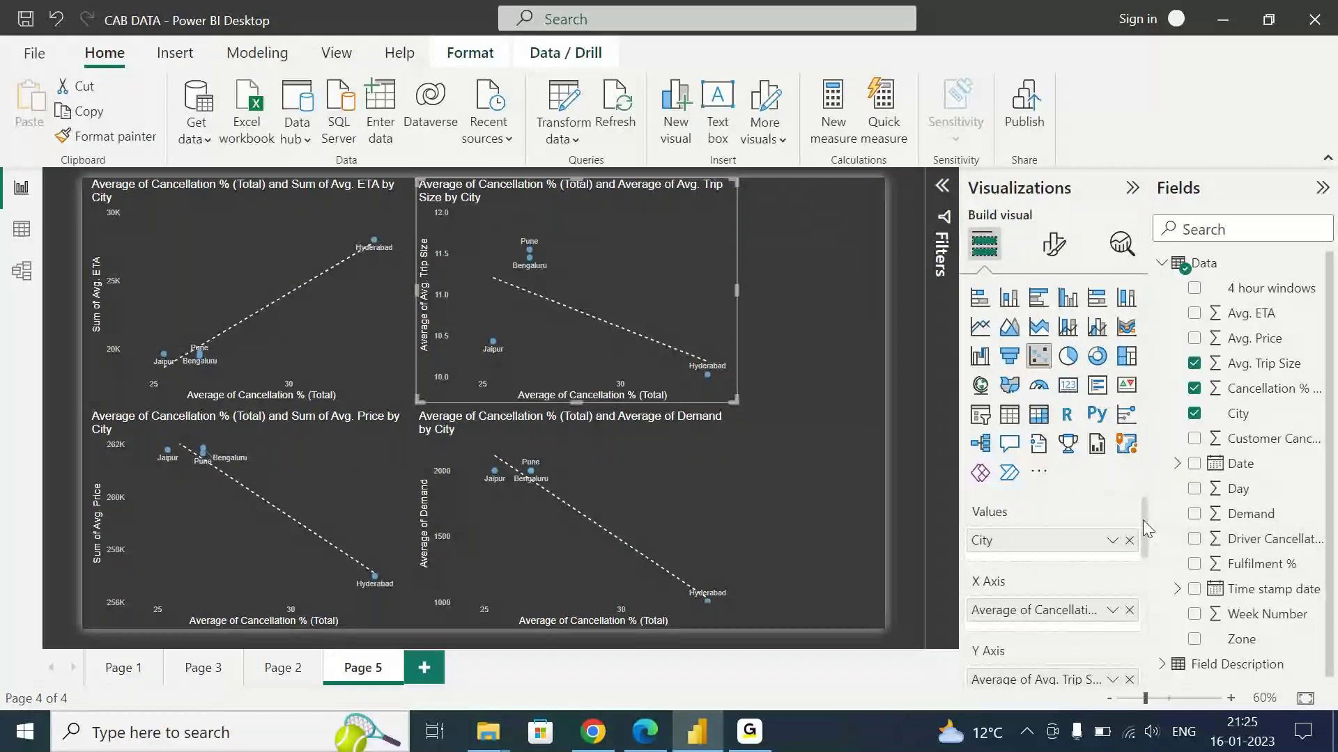
click(814, 516)
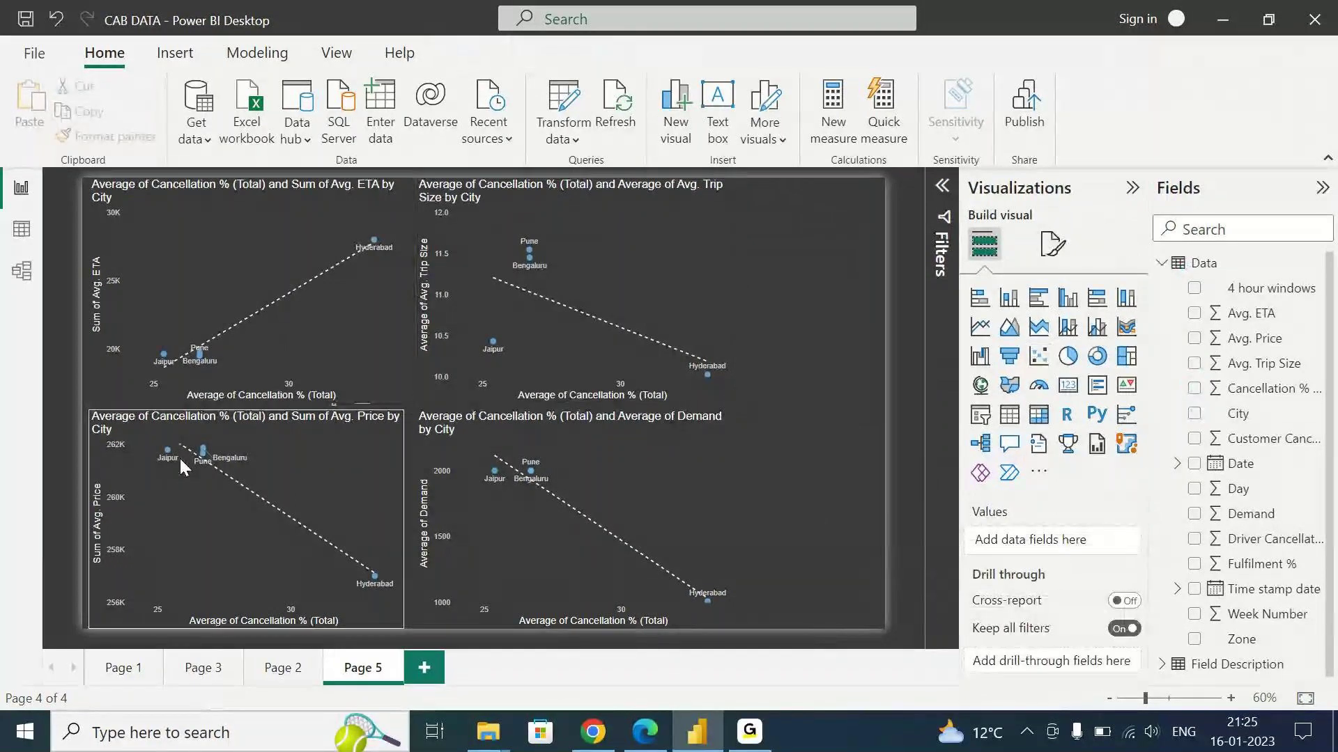
click(178, 457)
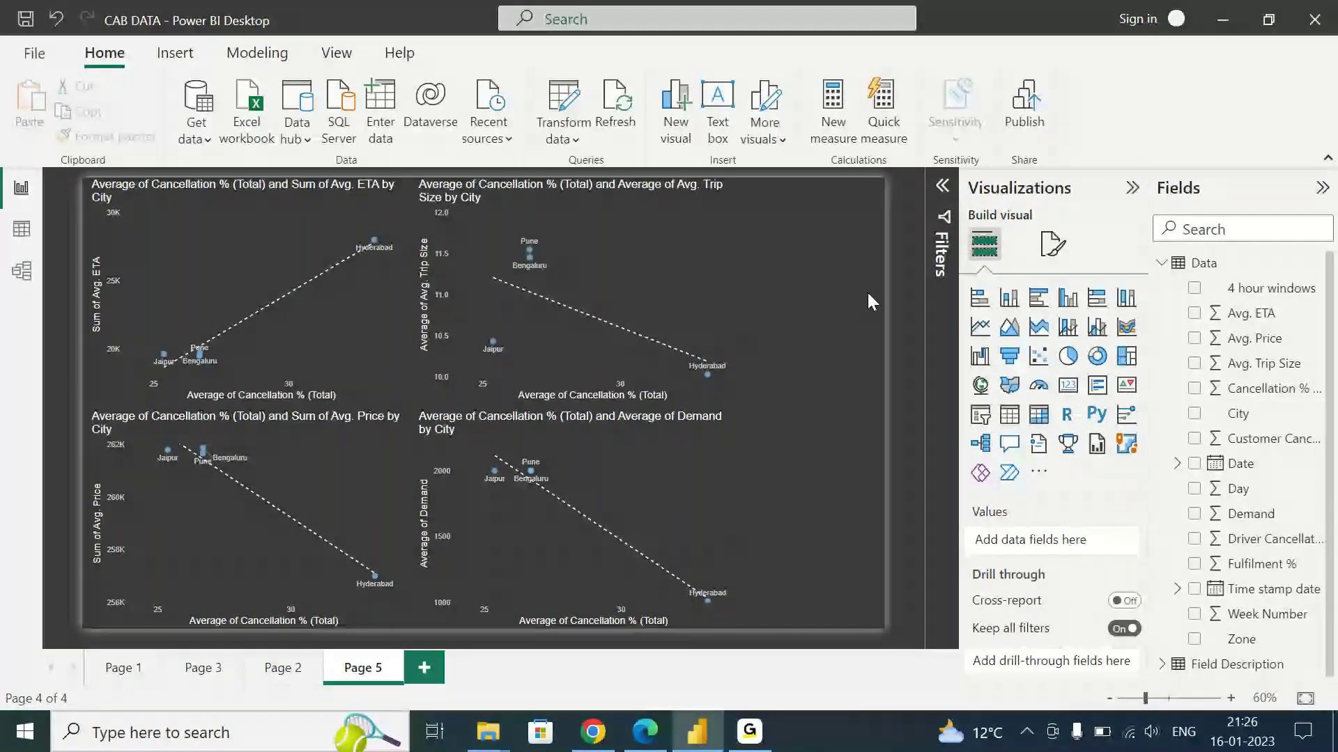
click(319, 360)
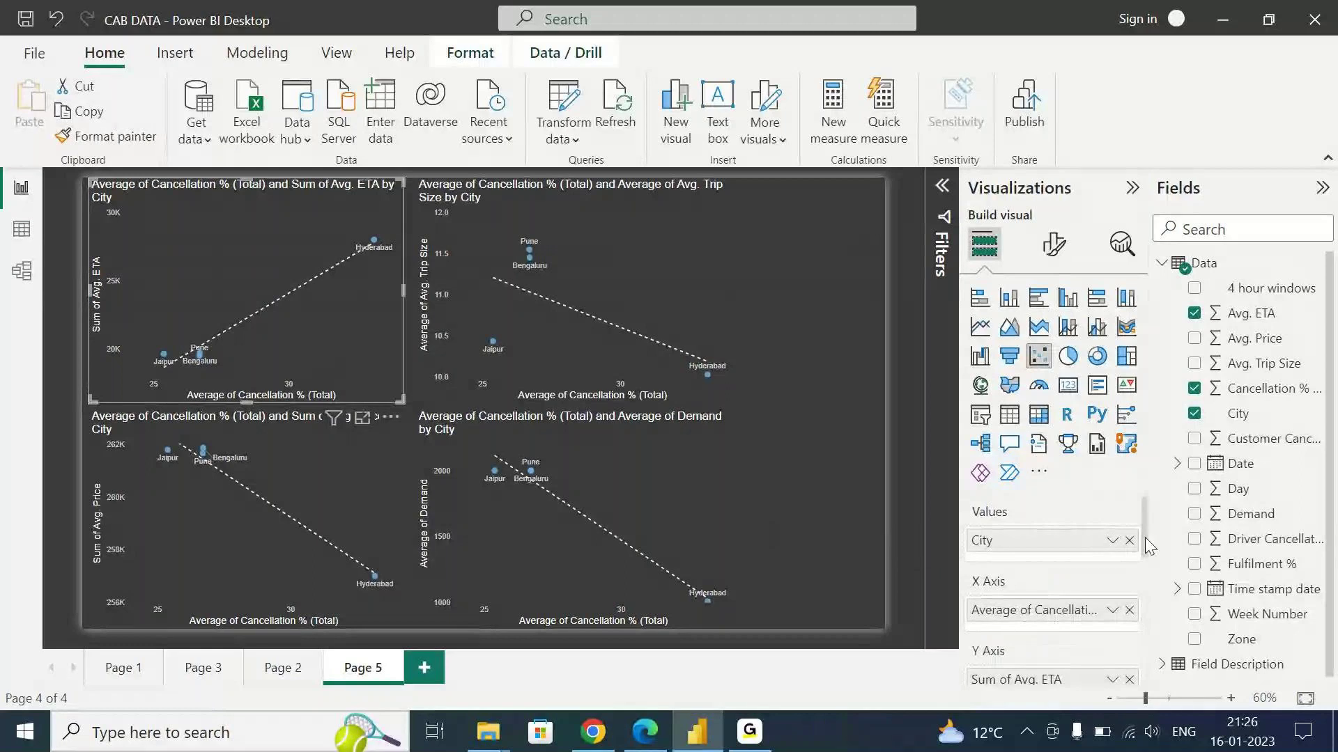
scroll(1146, 554, down, 2)
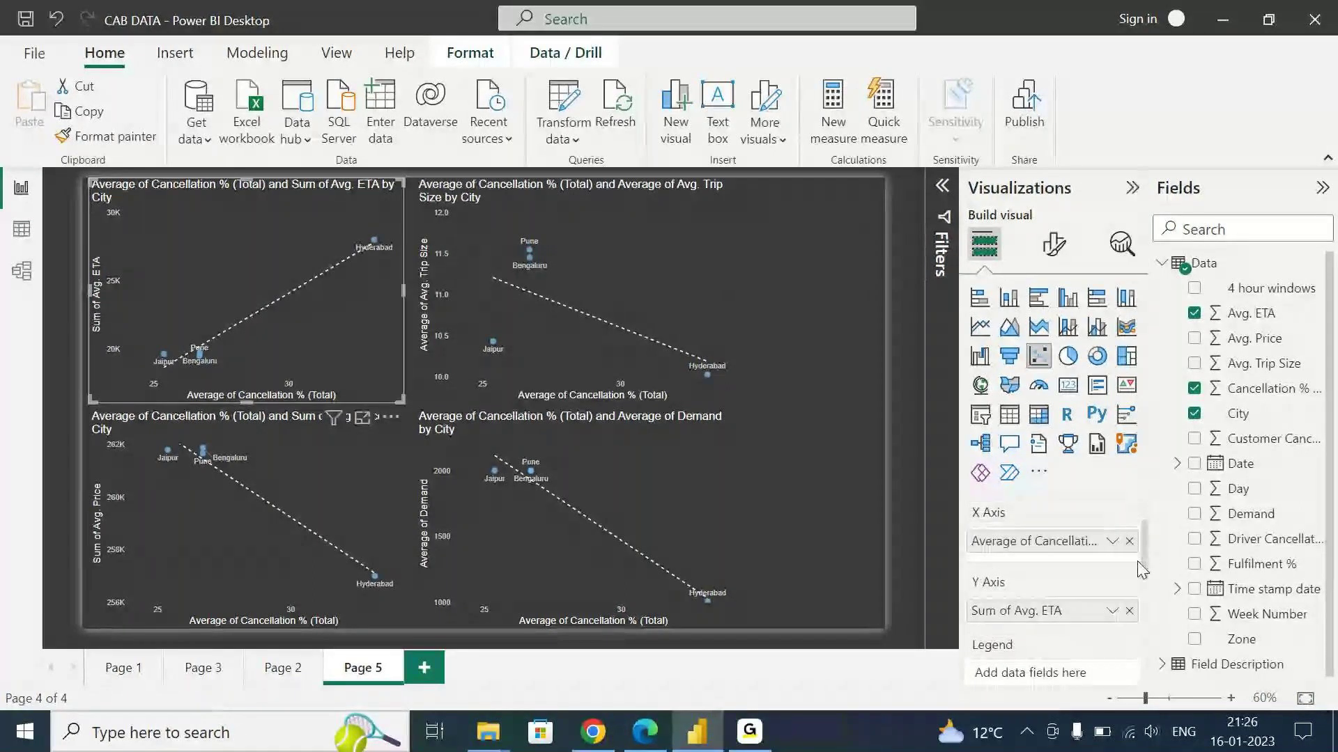
click(1112, 611)
click(935, 515)
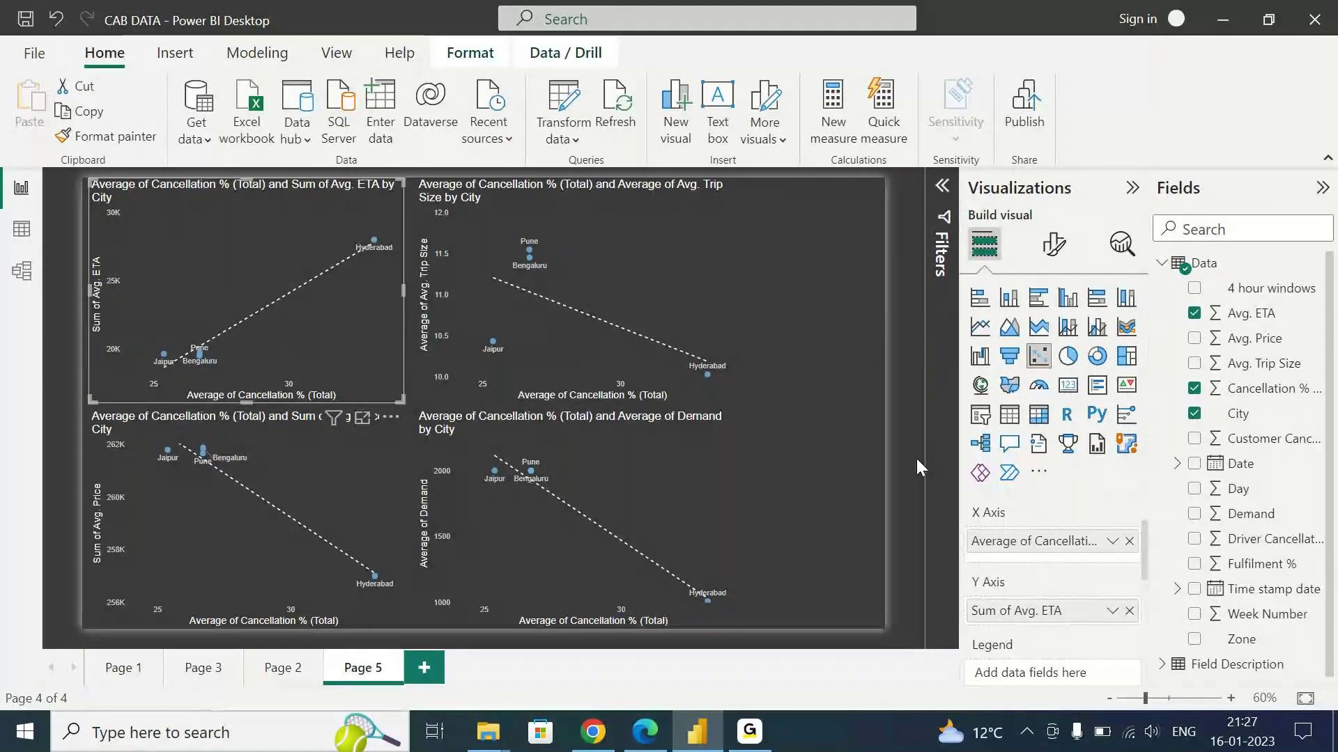
- Set the ETA scatter chart's X-axis Cancellation % (Total) to Don't summarize and remove City from the chart's Values
click(1112, 543)
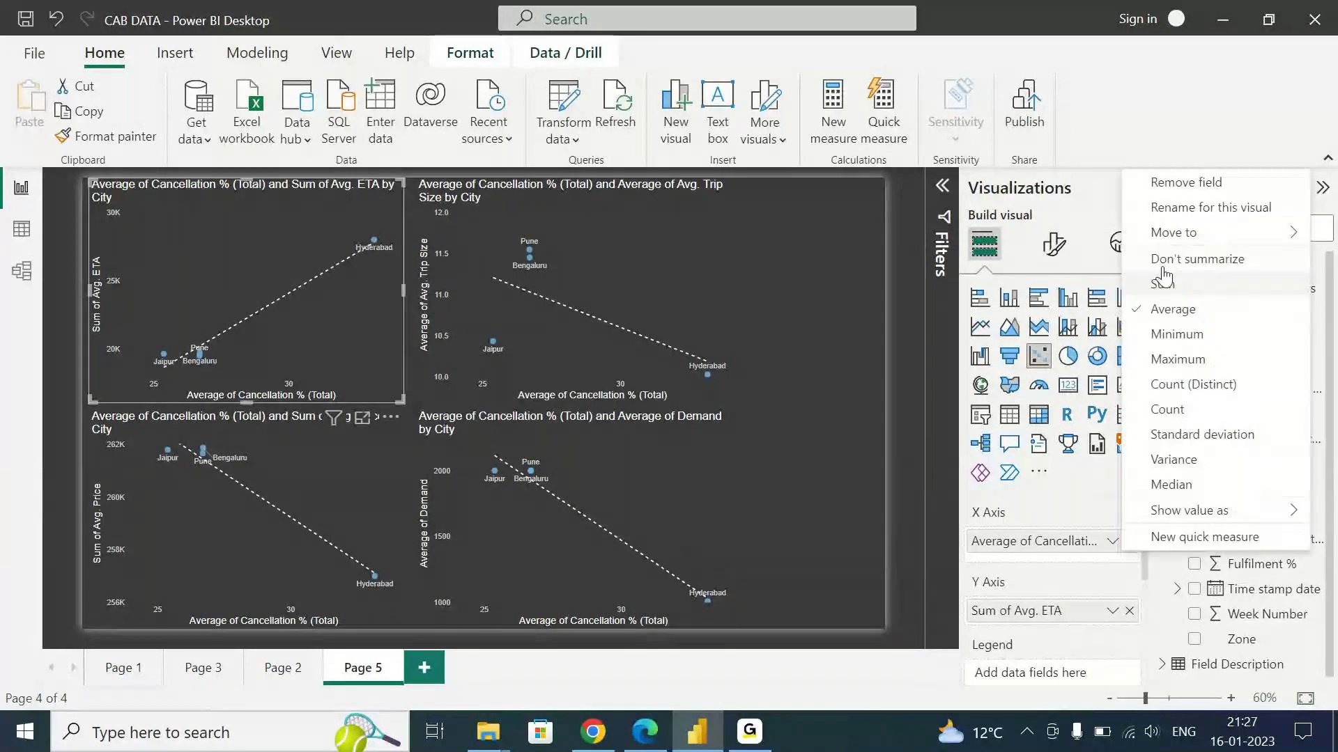
click(1163, 265)
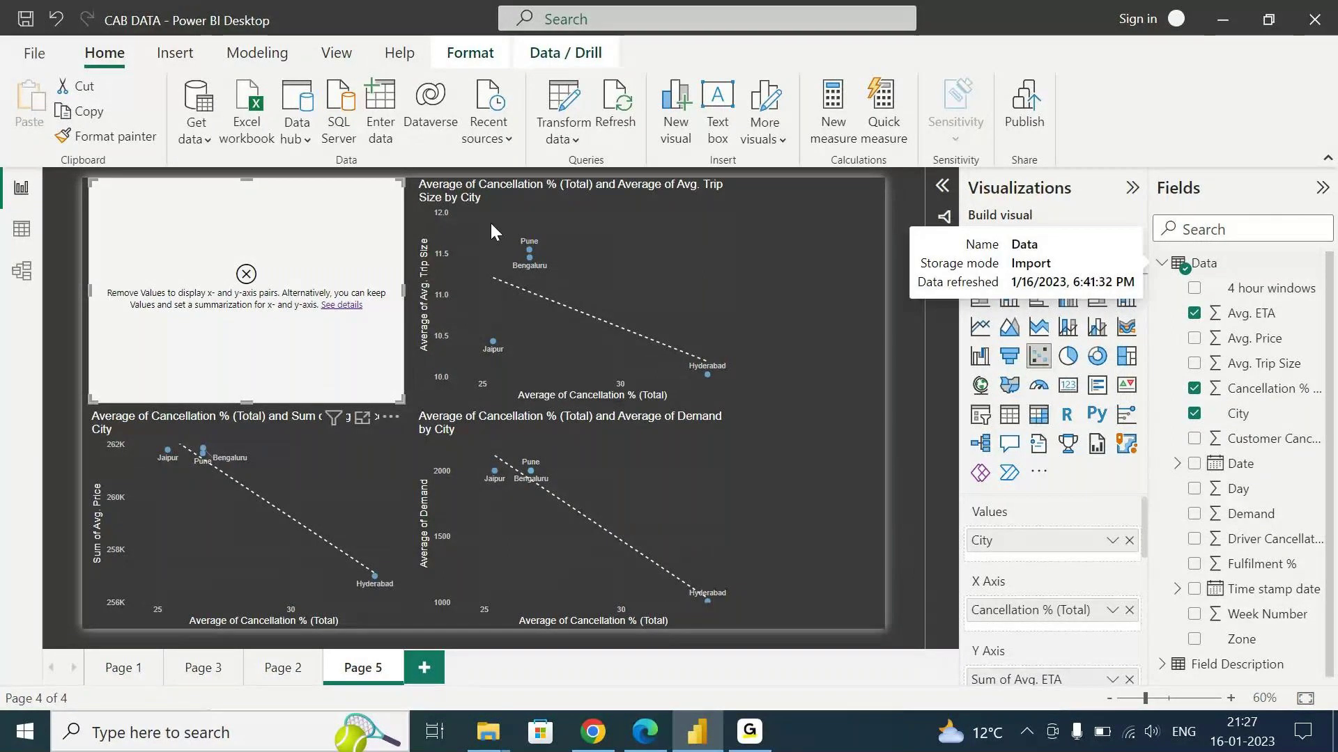
click(1112, 612)
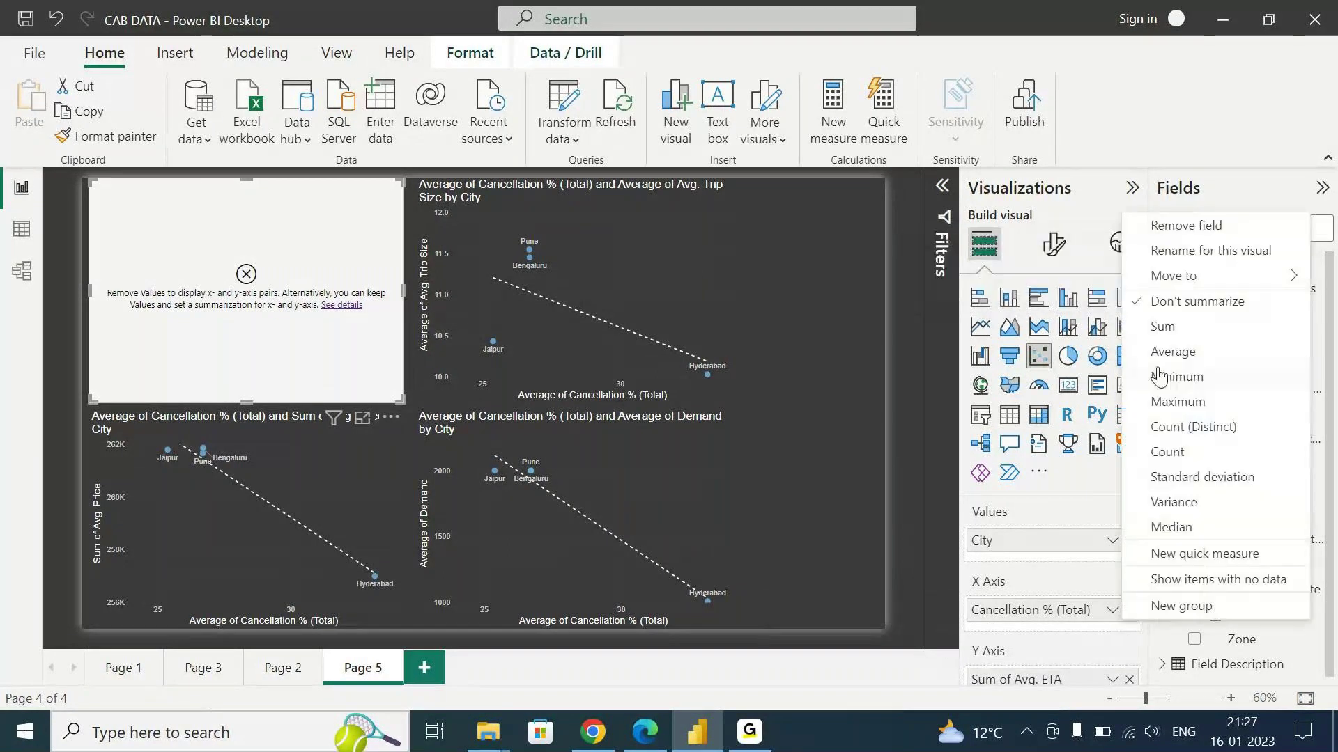
click(1132, 304)
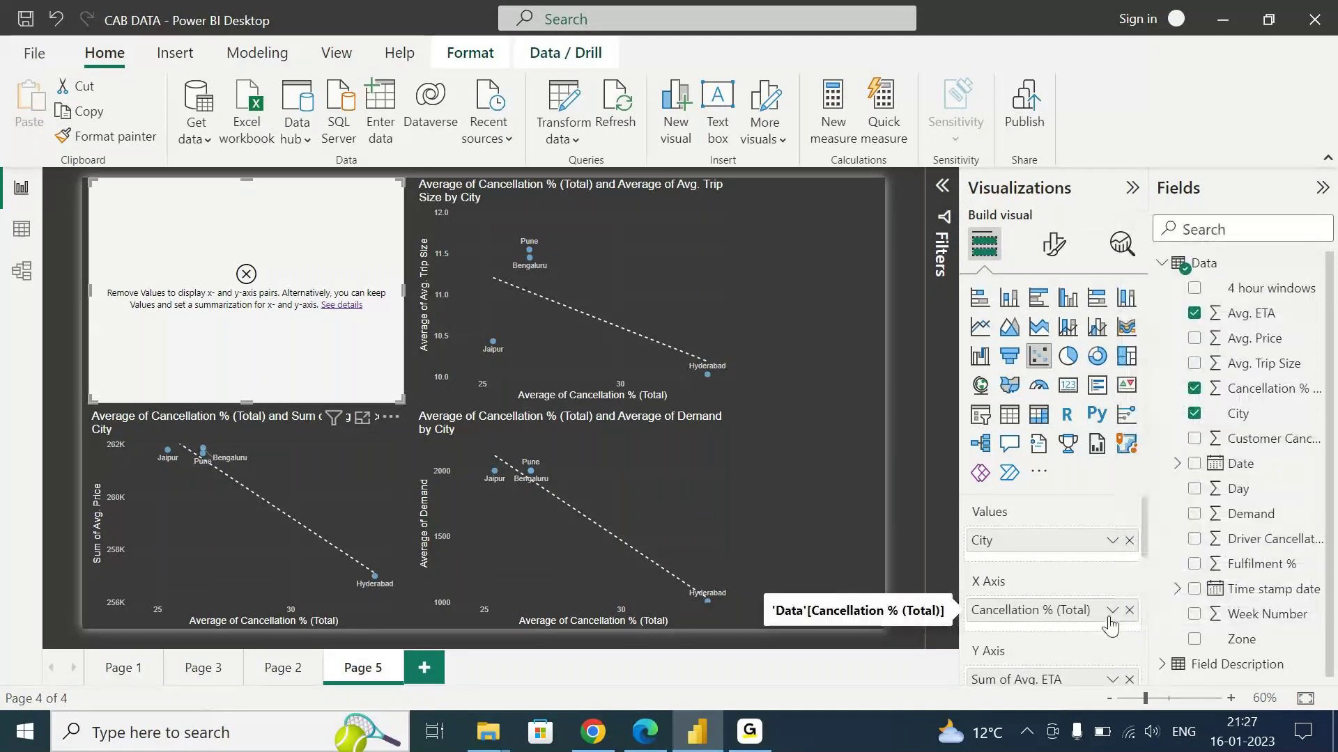
key(ctrl+z)
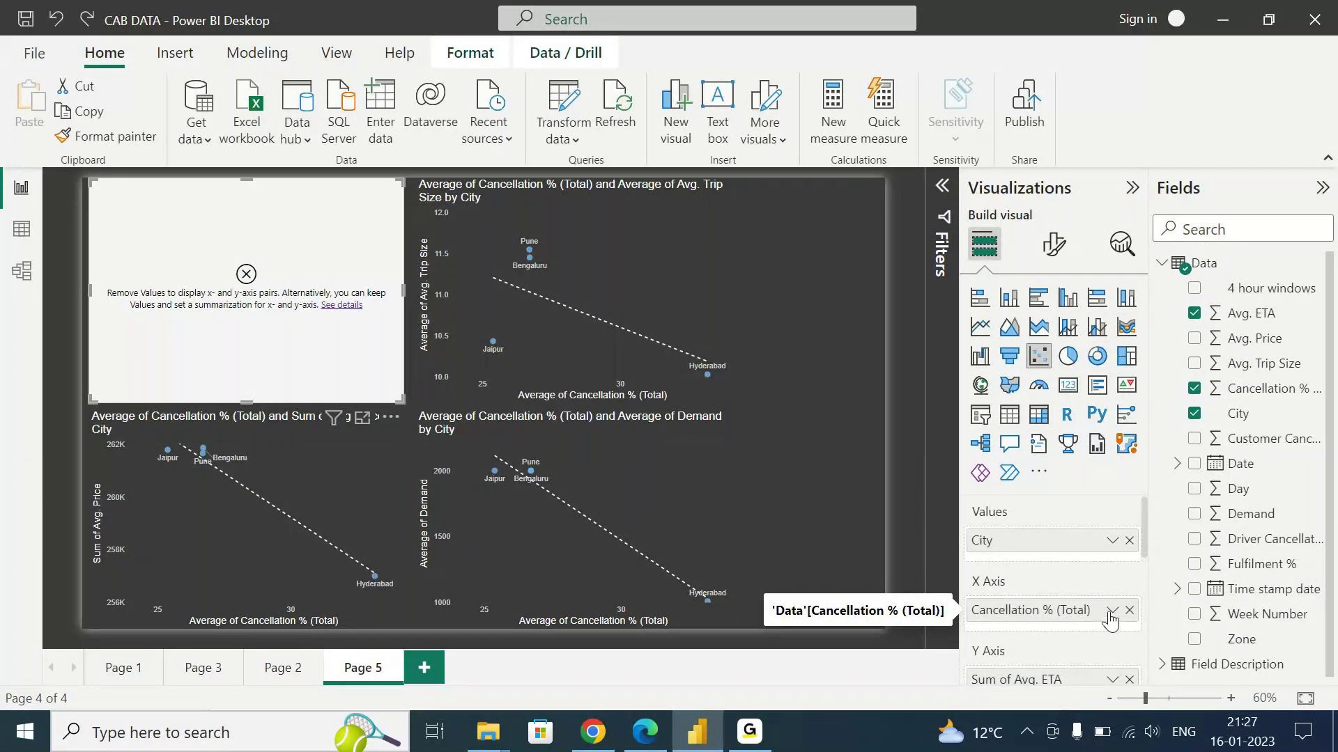
click(1129, 542)
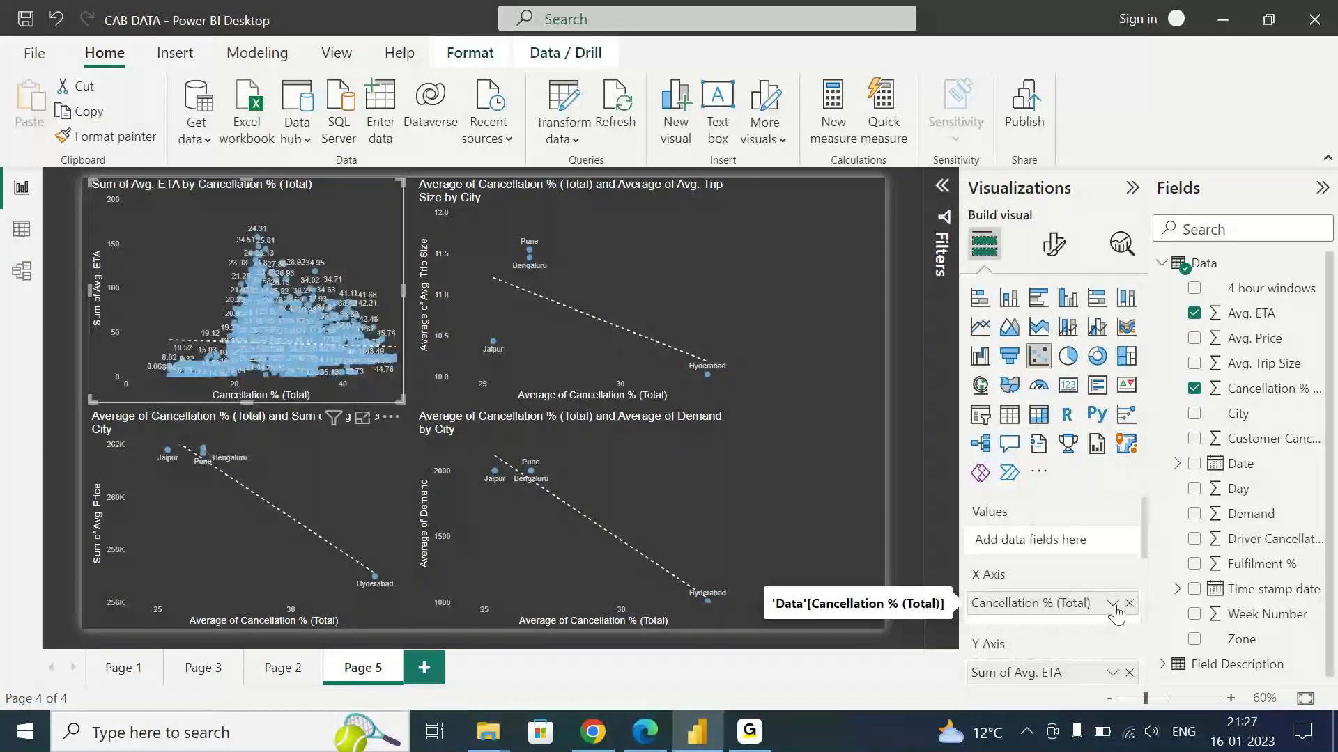
- Turn off the ETA scatter chart's category labels and add City as its legend
click(1054, 244)
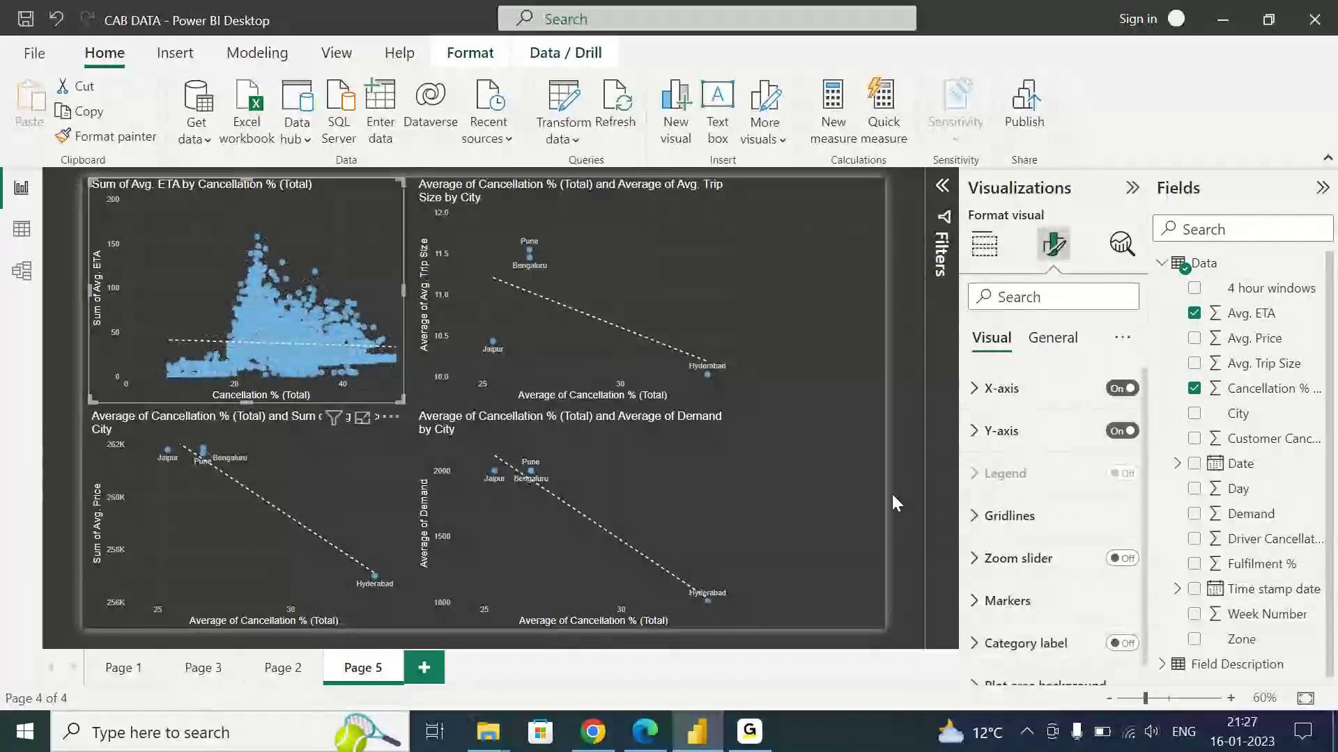
click(985, 246)
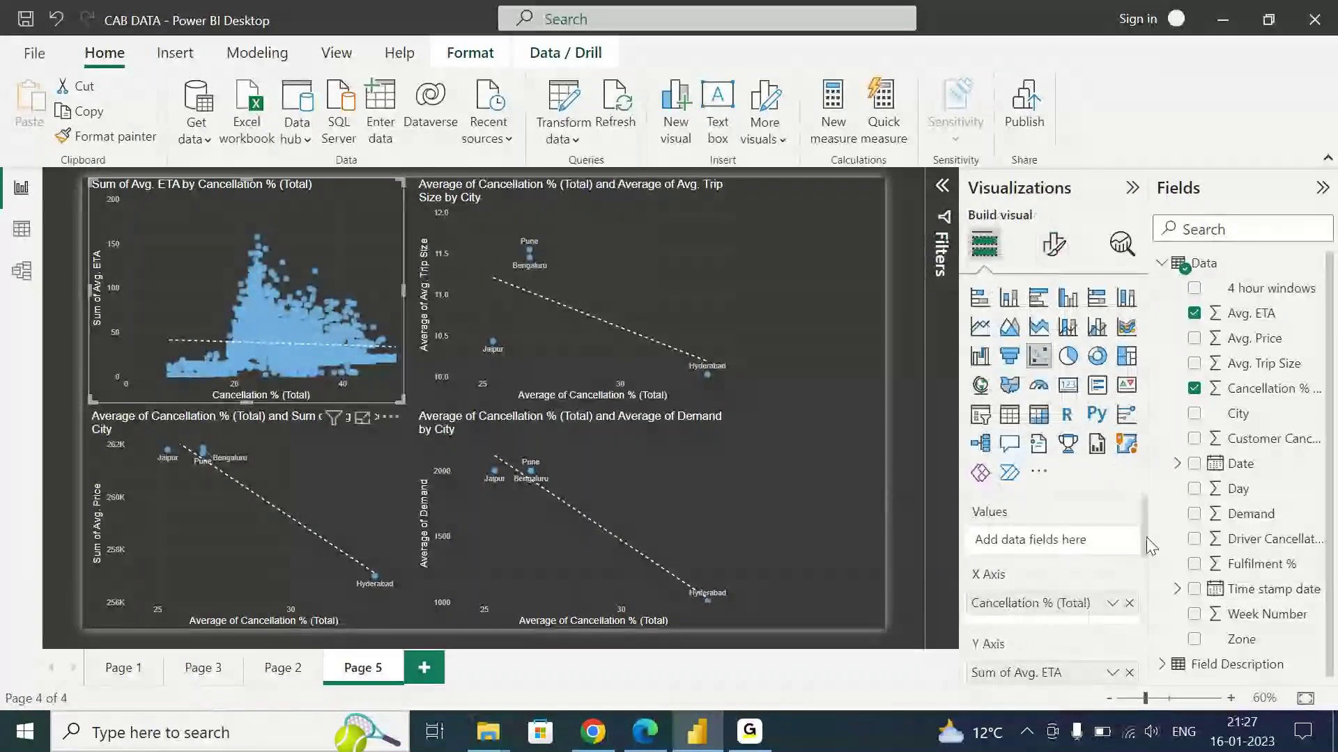
drag(1148, 546, 1151, 601)
drag(1206, 421, 1057, 580)
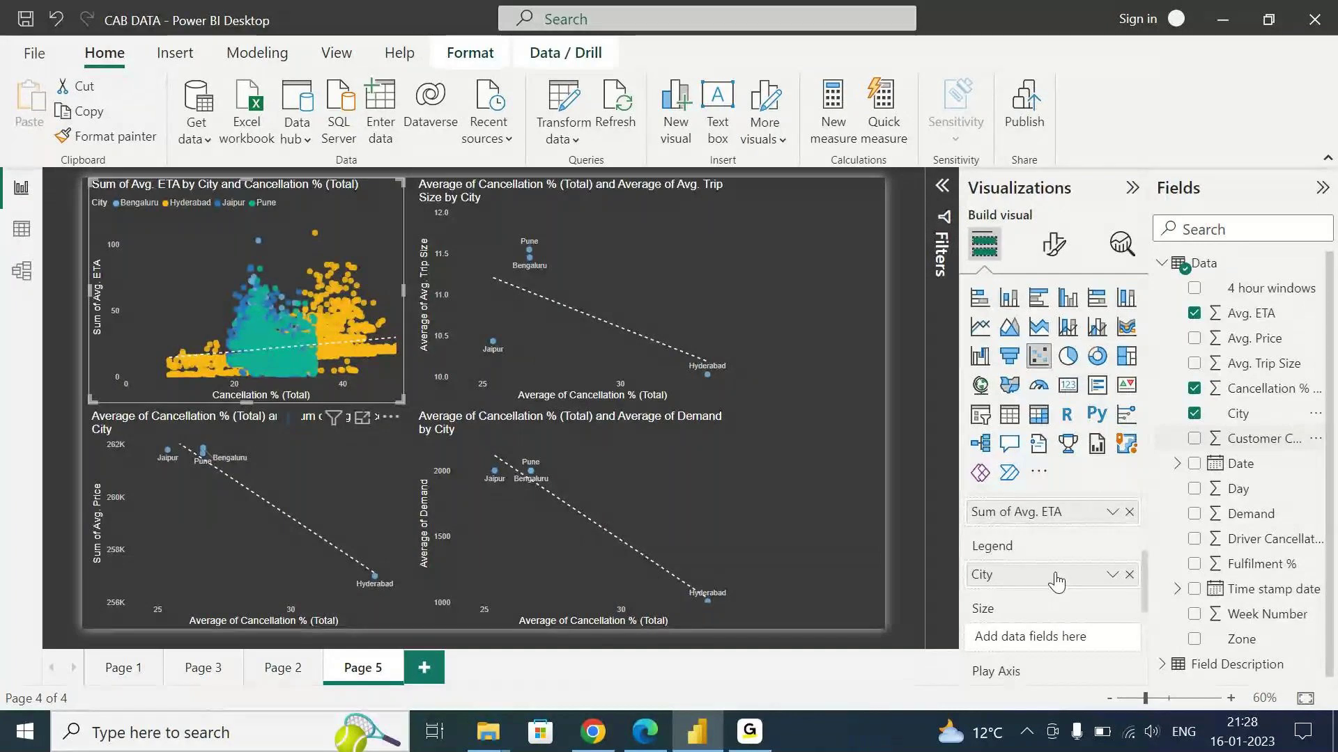
drag(1147, 599, 1147, 640)
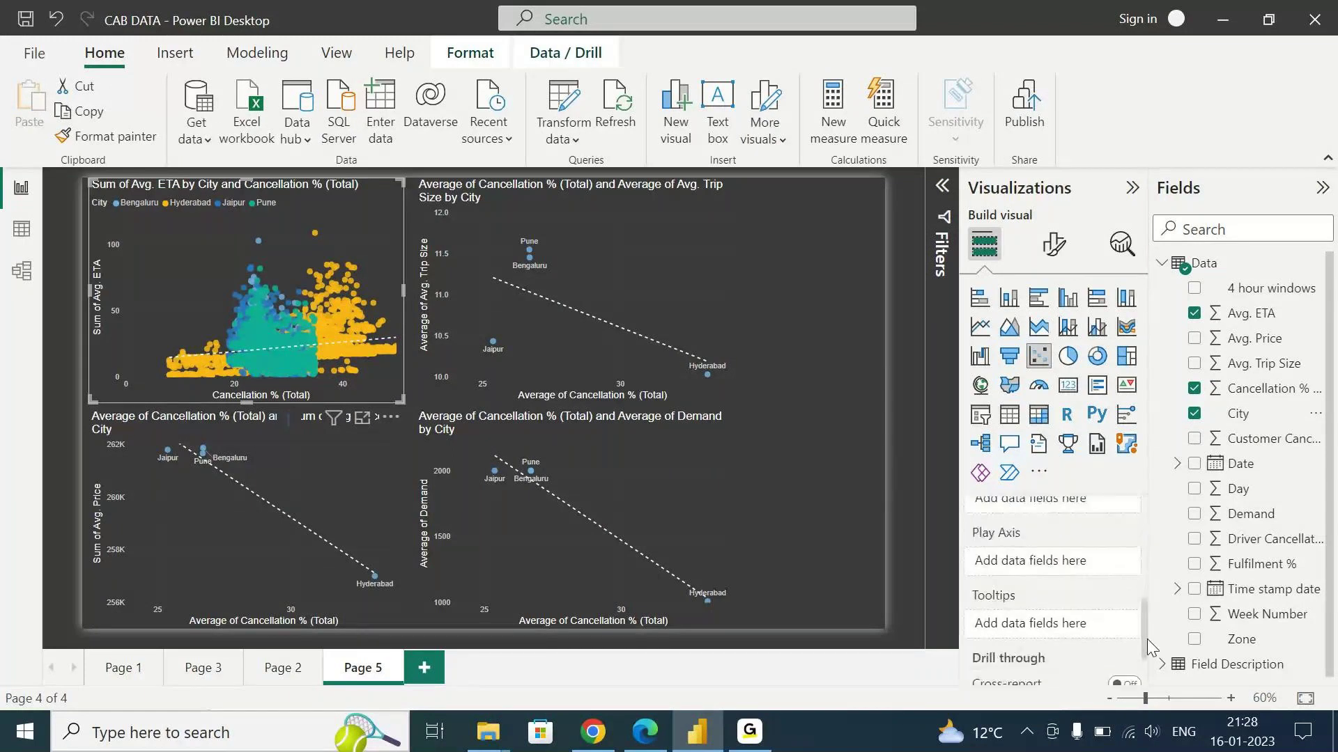
scroll(1146, 638, up, 5)
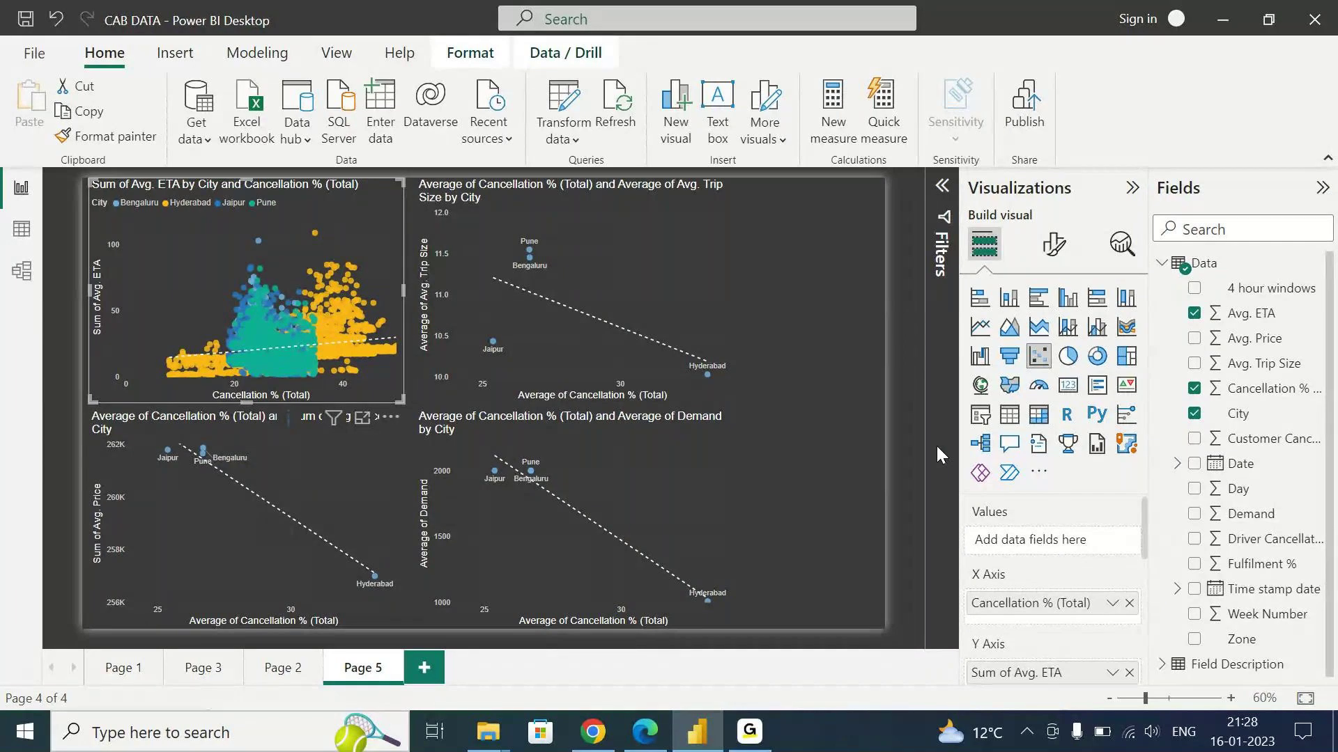
click(121, 669)
click(389, 674)
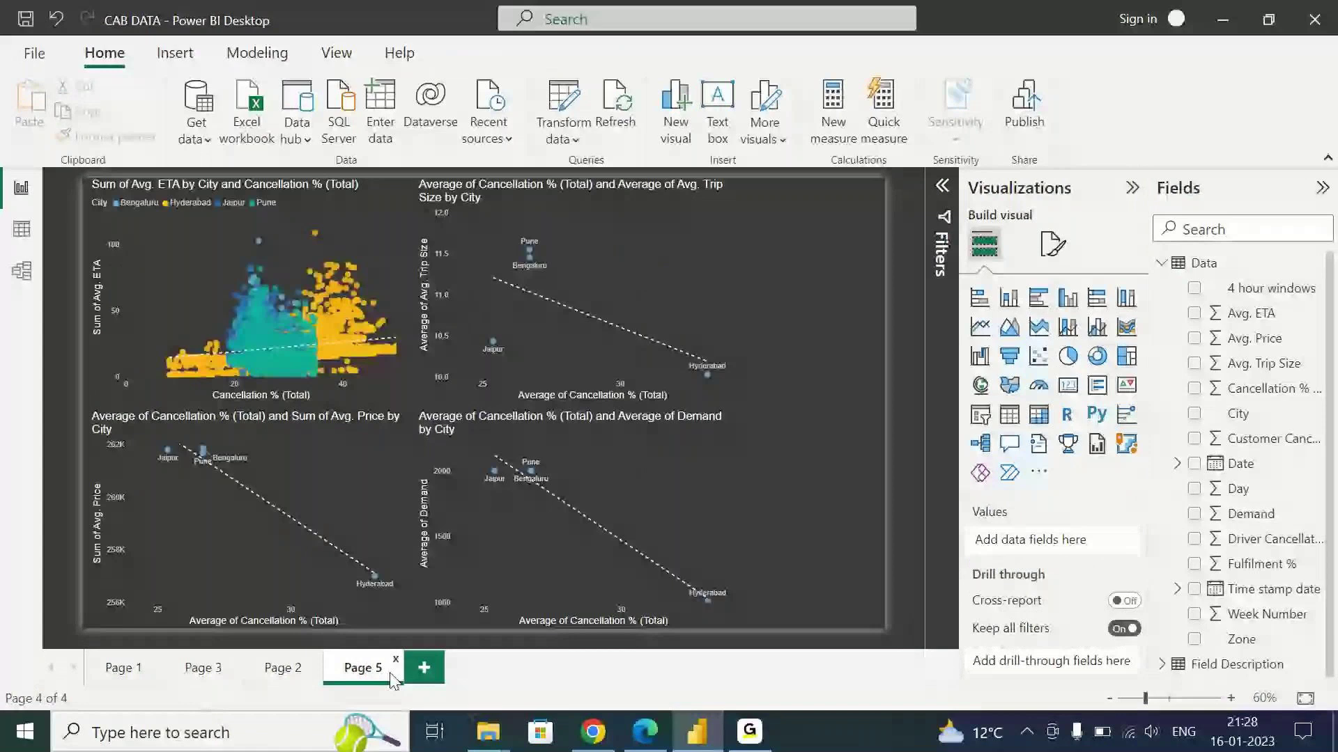
click(726, 691)
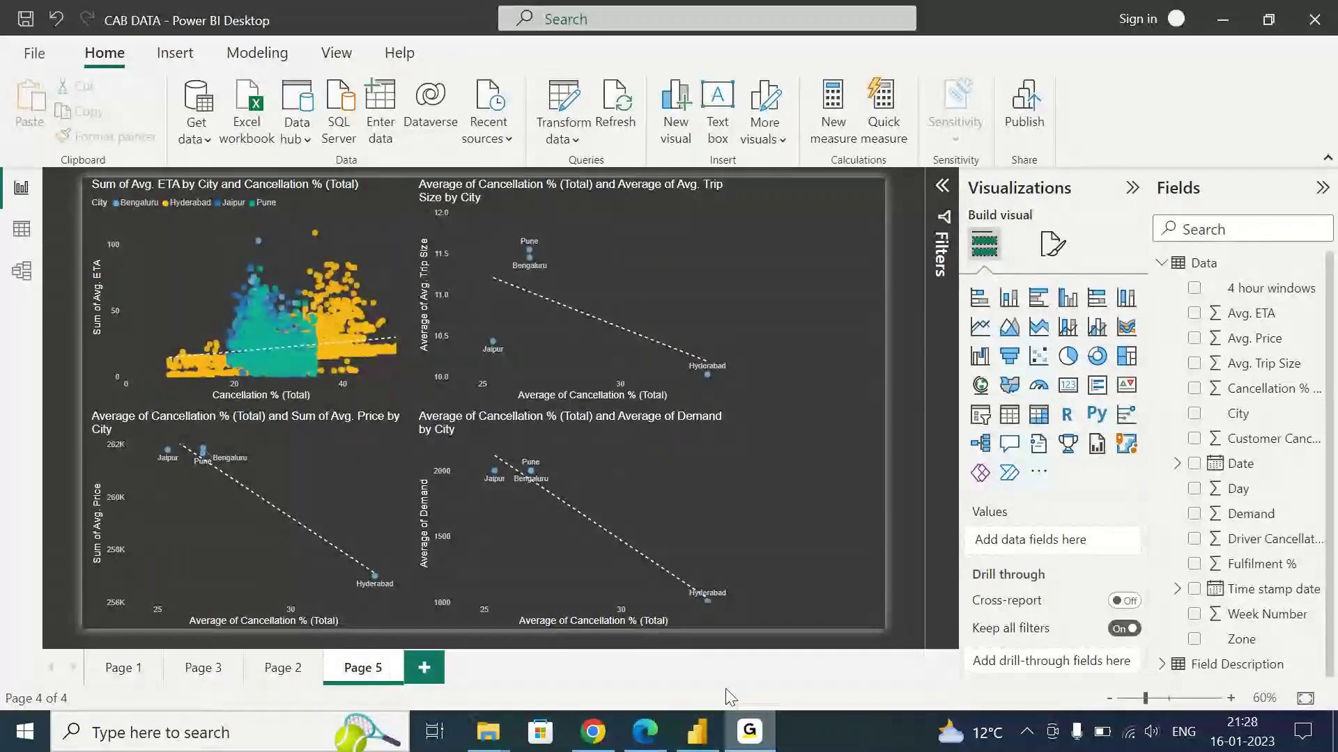
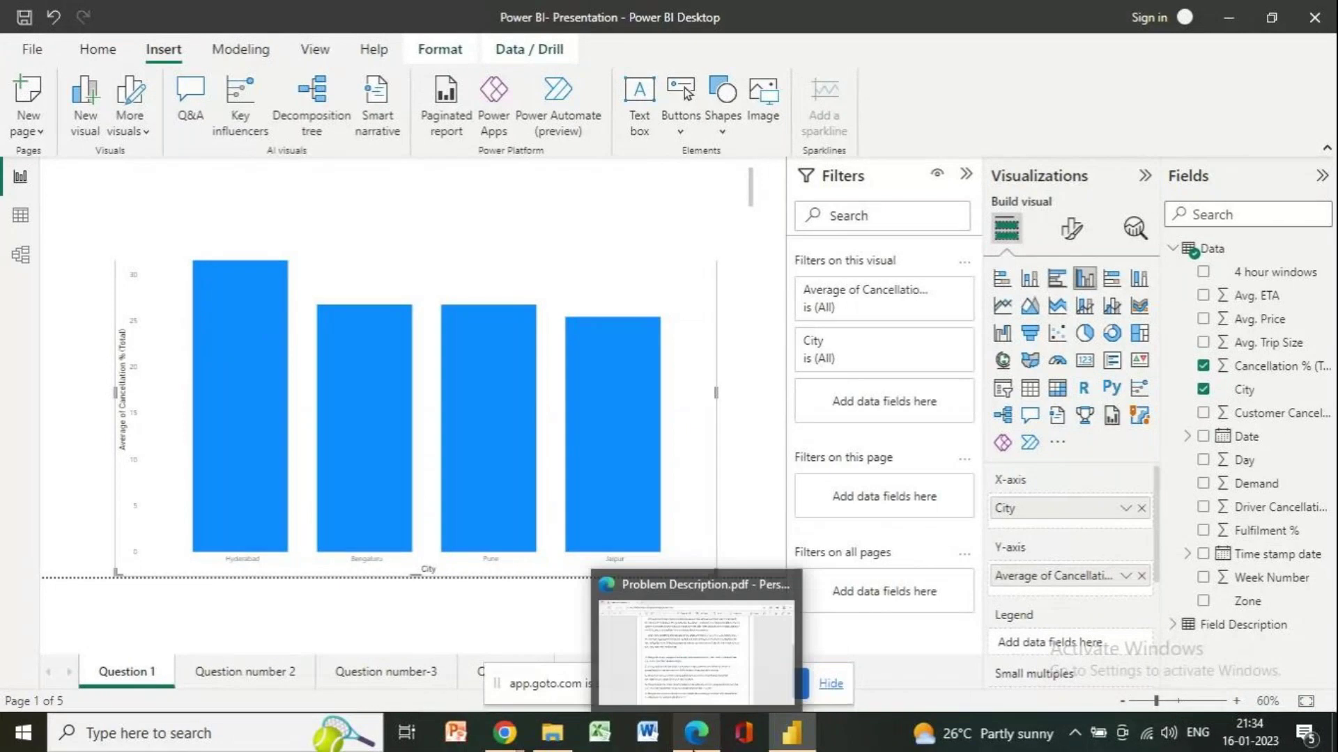
- Switch from the Power BI presentation report to Problem Description.pdf in Edge to read the Hyderabad background and chart questions
click(696, 648)
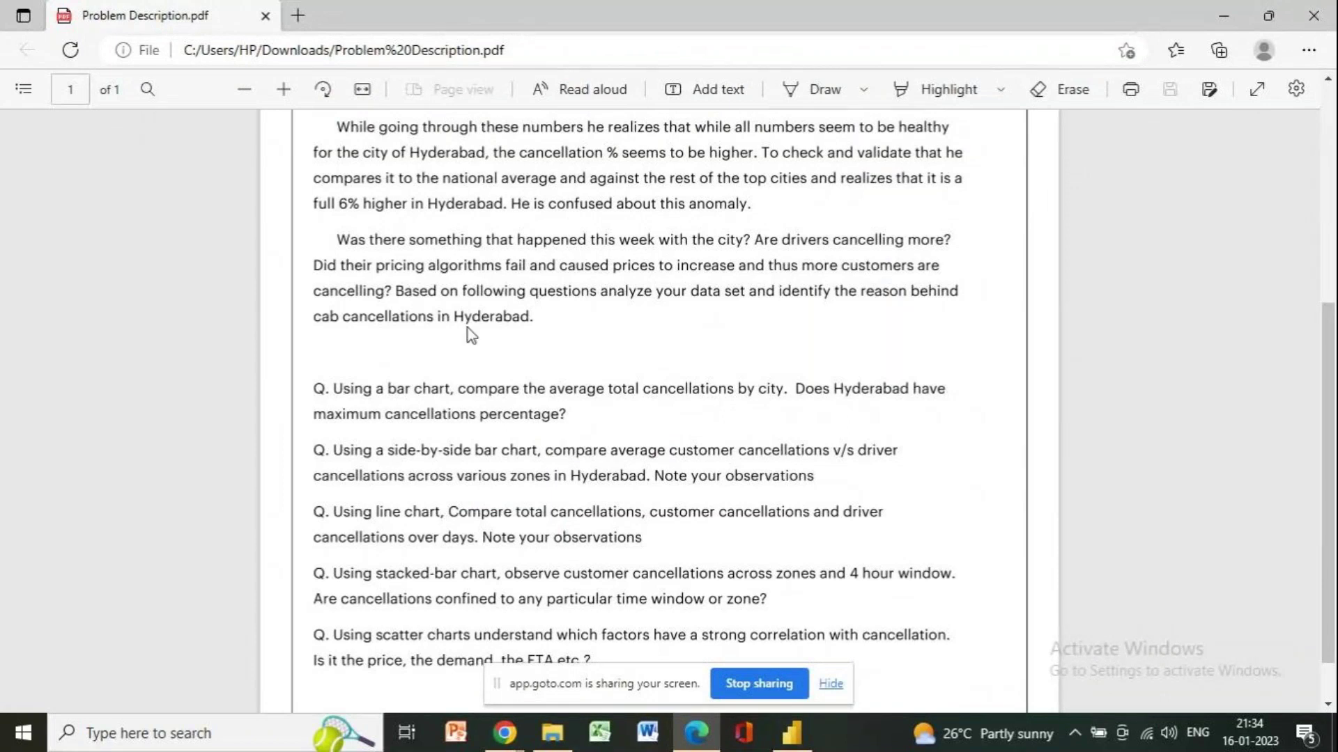
- Read the problem description's metric definitions, the Hyderabad cancellation background and the five chart questions
scroll(532, 383, up, 3)
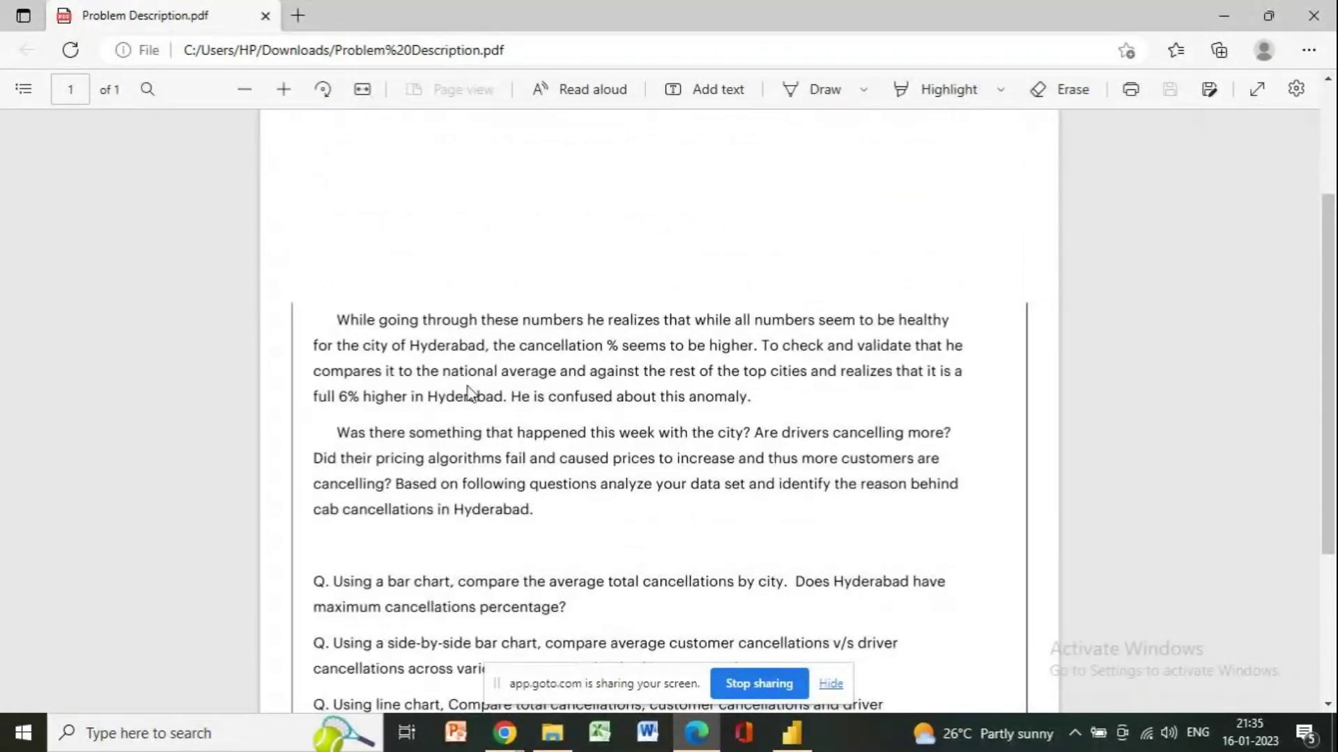
scroll(567, 286, up, 3)
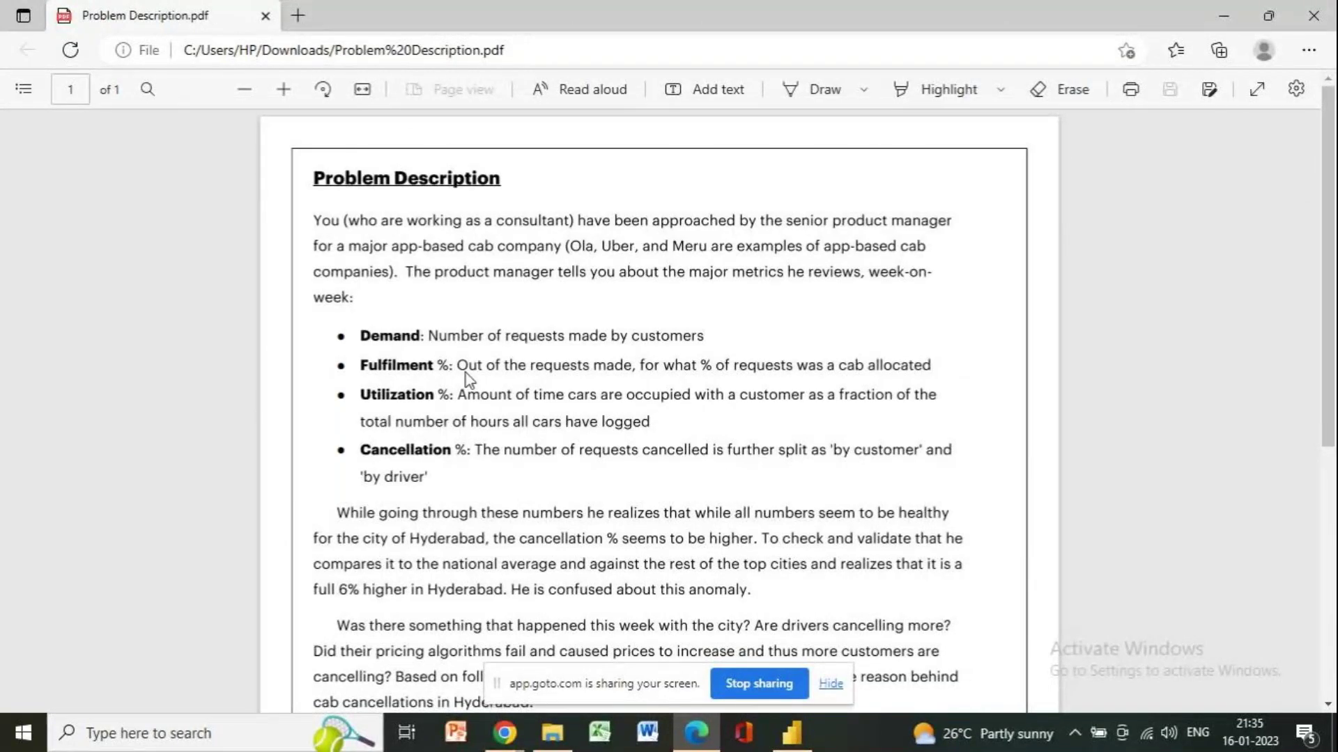
scroll(597, 473, down, 2)
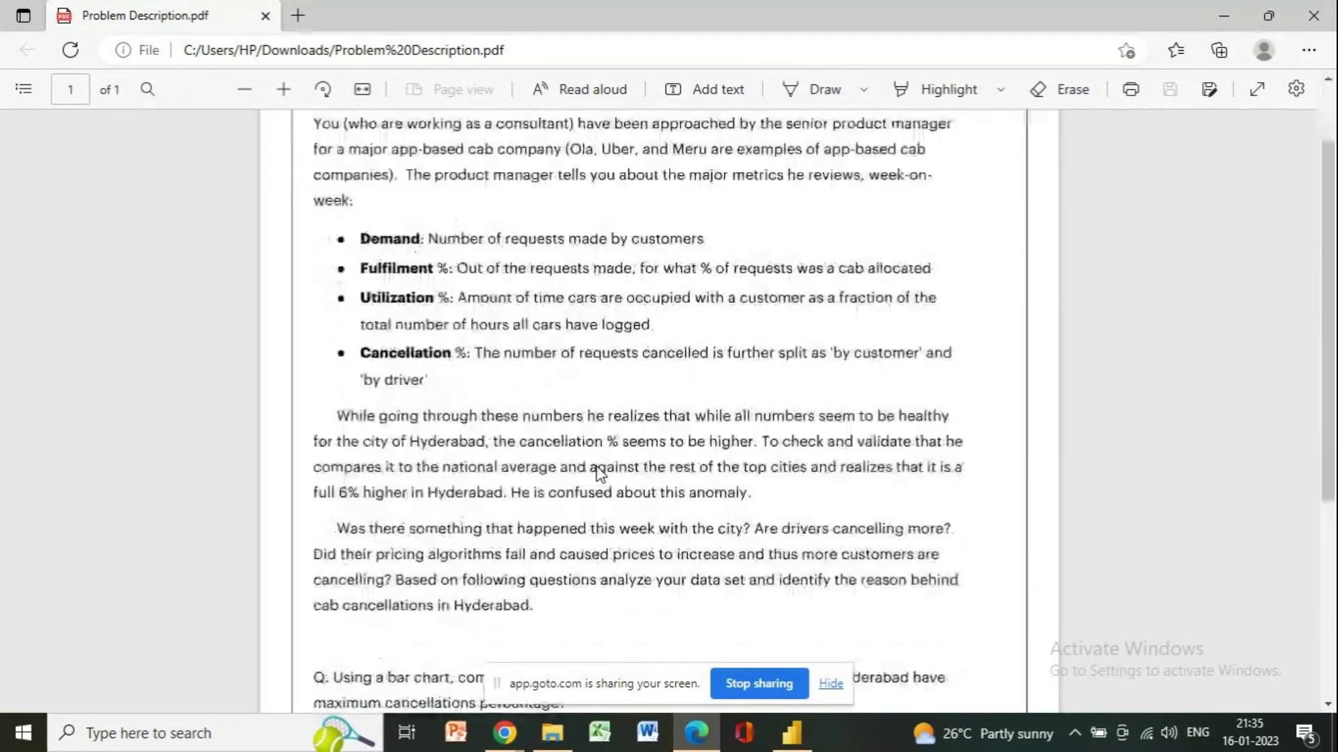
scroll(596, 468, down, 2)
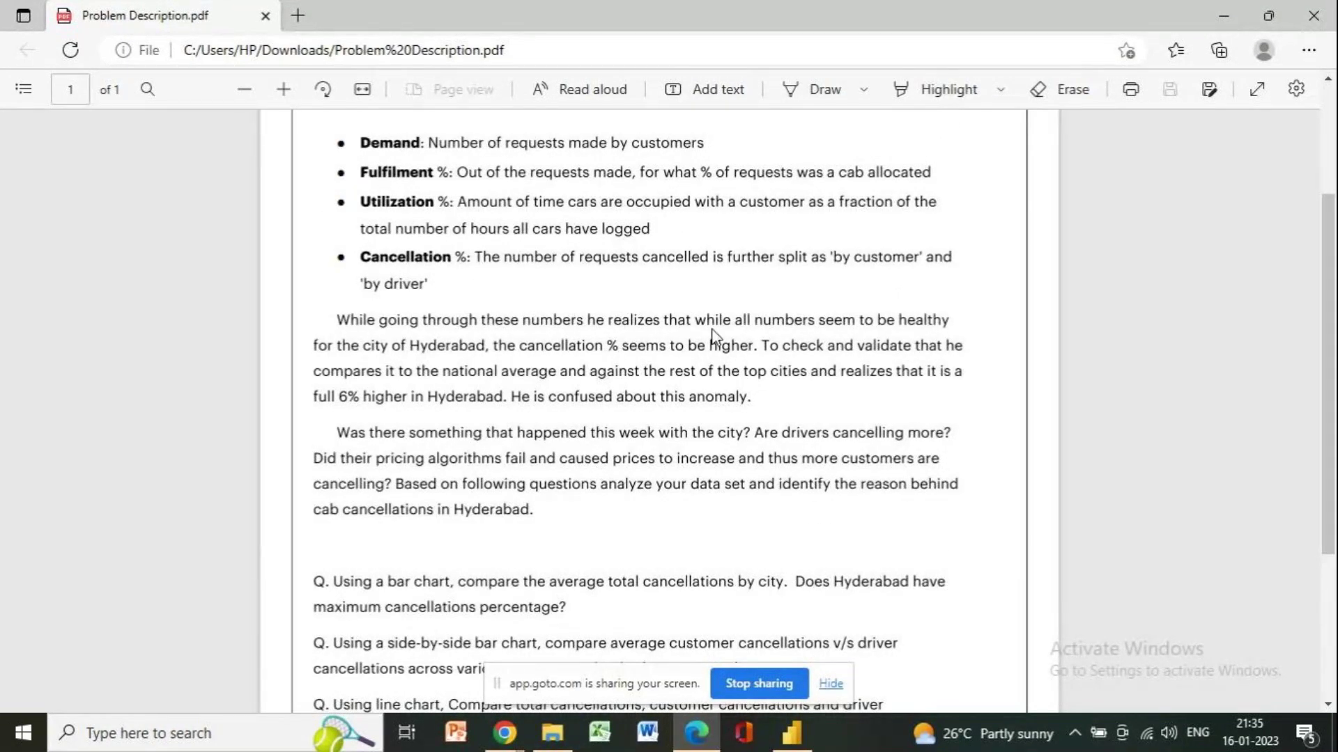
scroll(605, 255, up, 2)
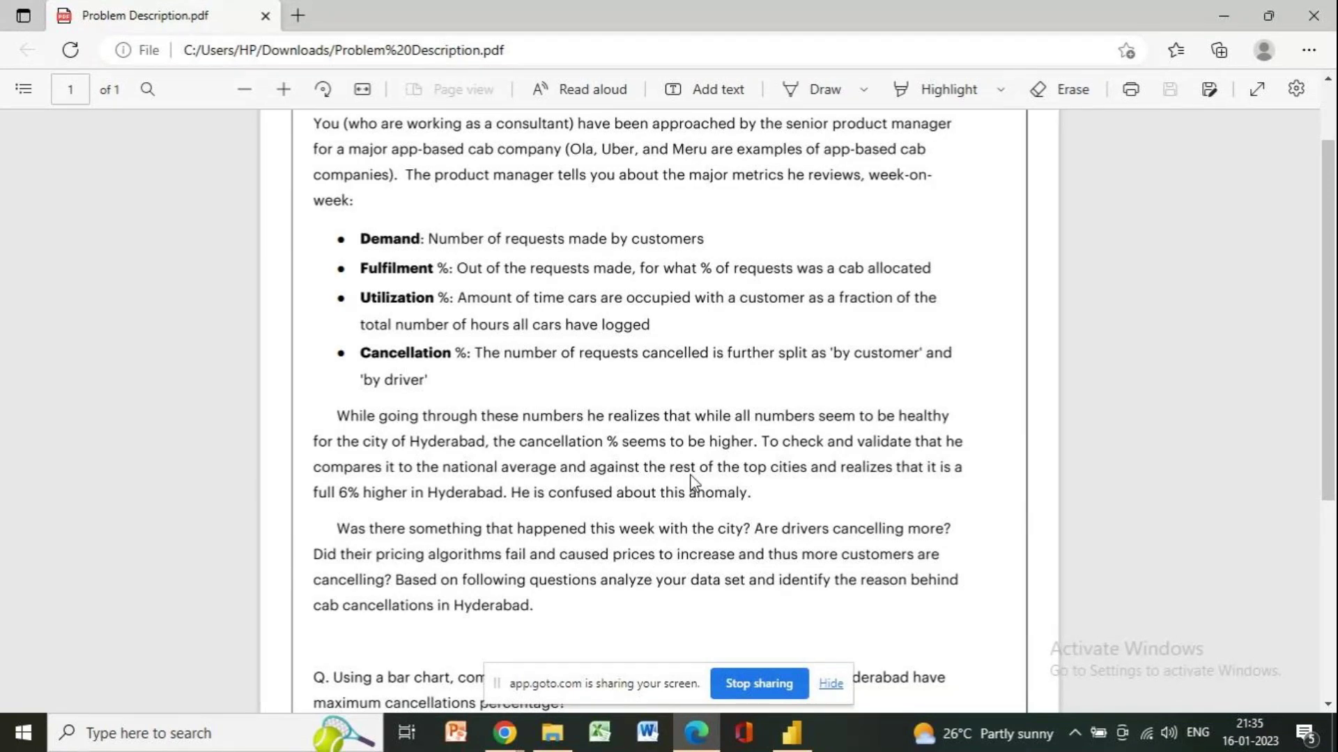
scroll(701, 477, down, 5)
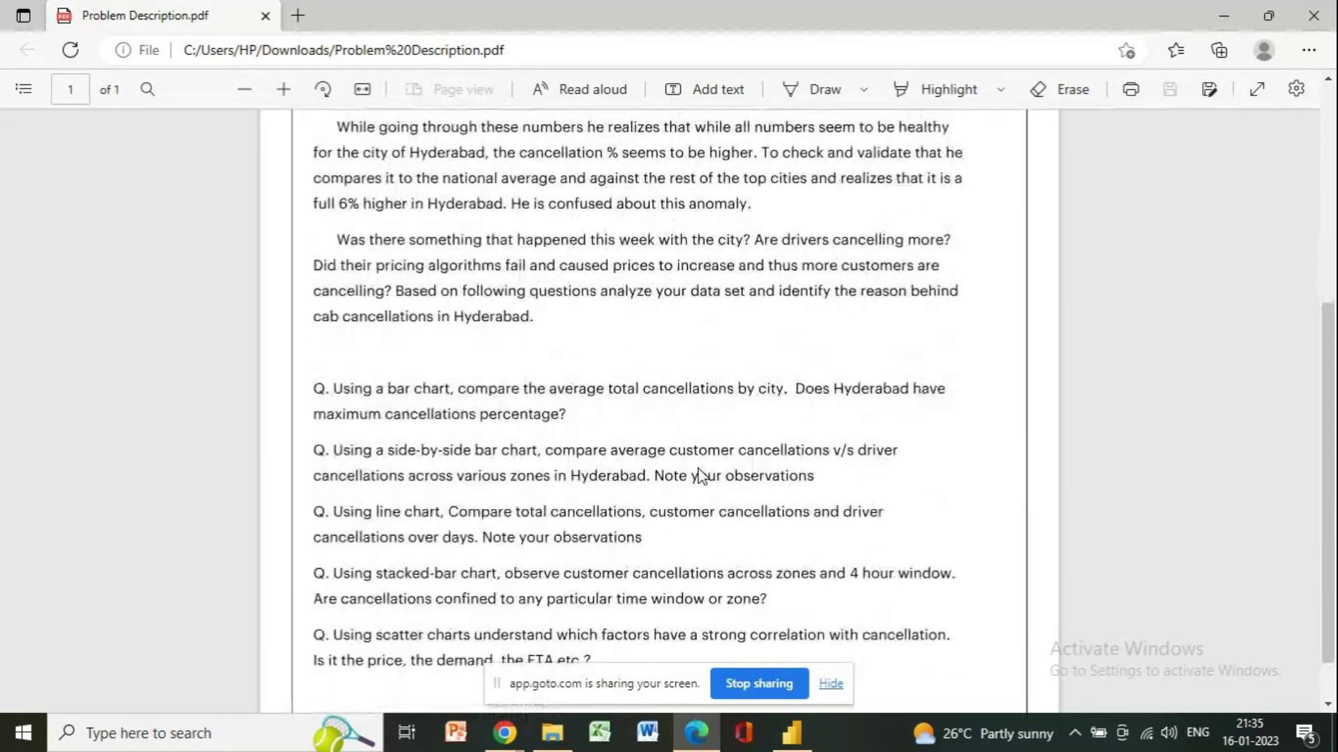
scroll(778, 486, down, 1)
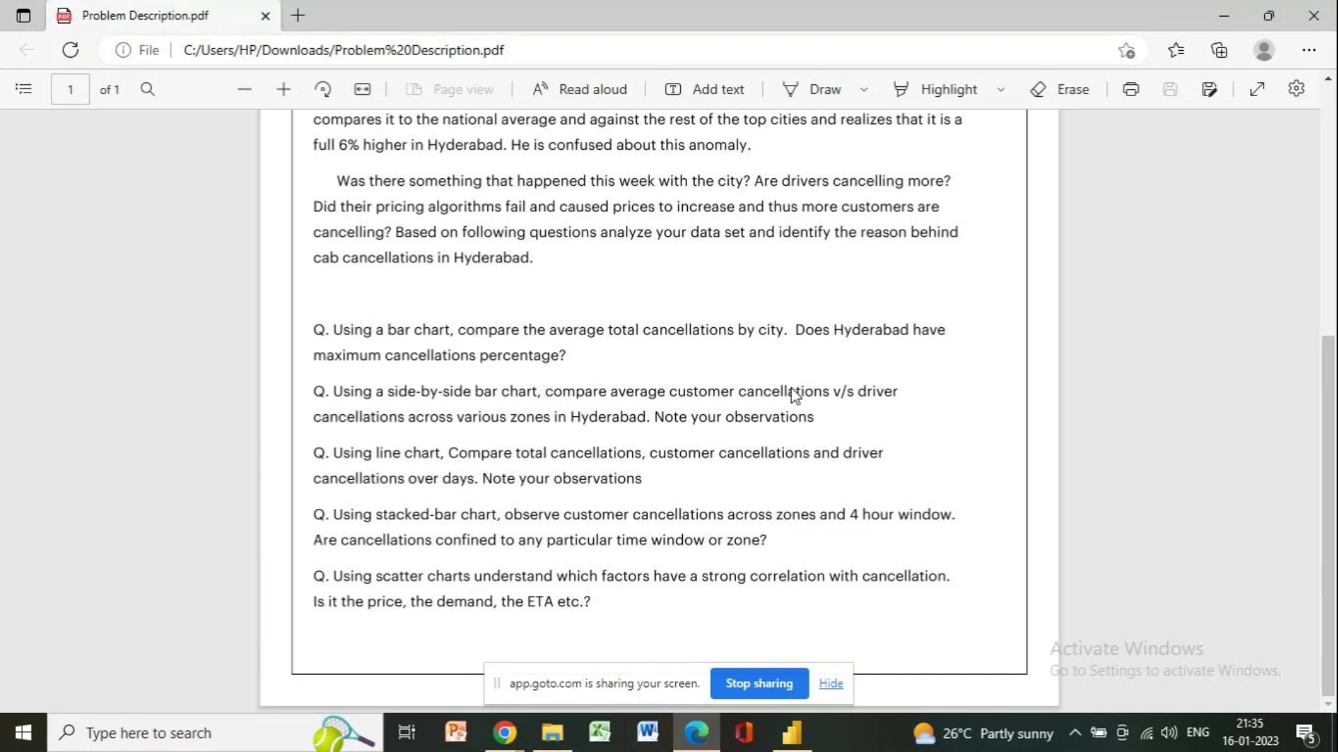
- Switch to the Power BI presentation report and check its city bar chart against the first question, inspecting Hyderabad's and Bengaluru's average total cancellation
click(791, 731)
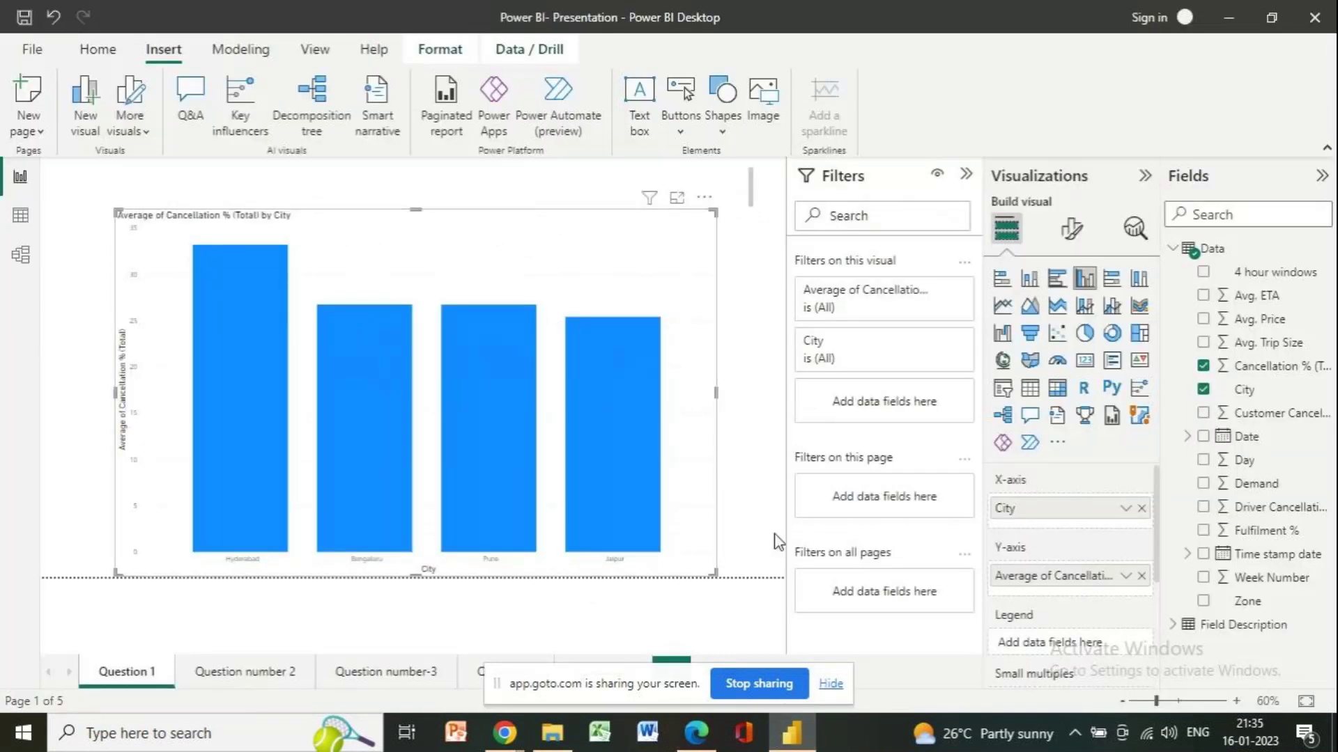
key(alt+Tab)
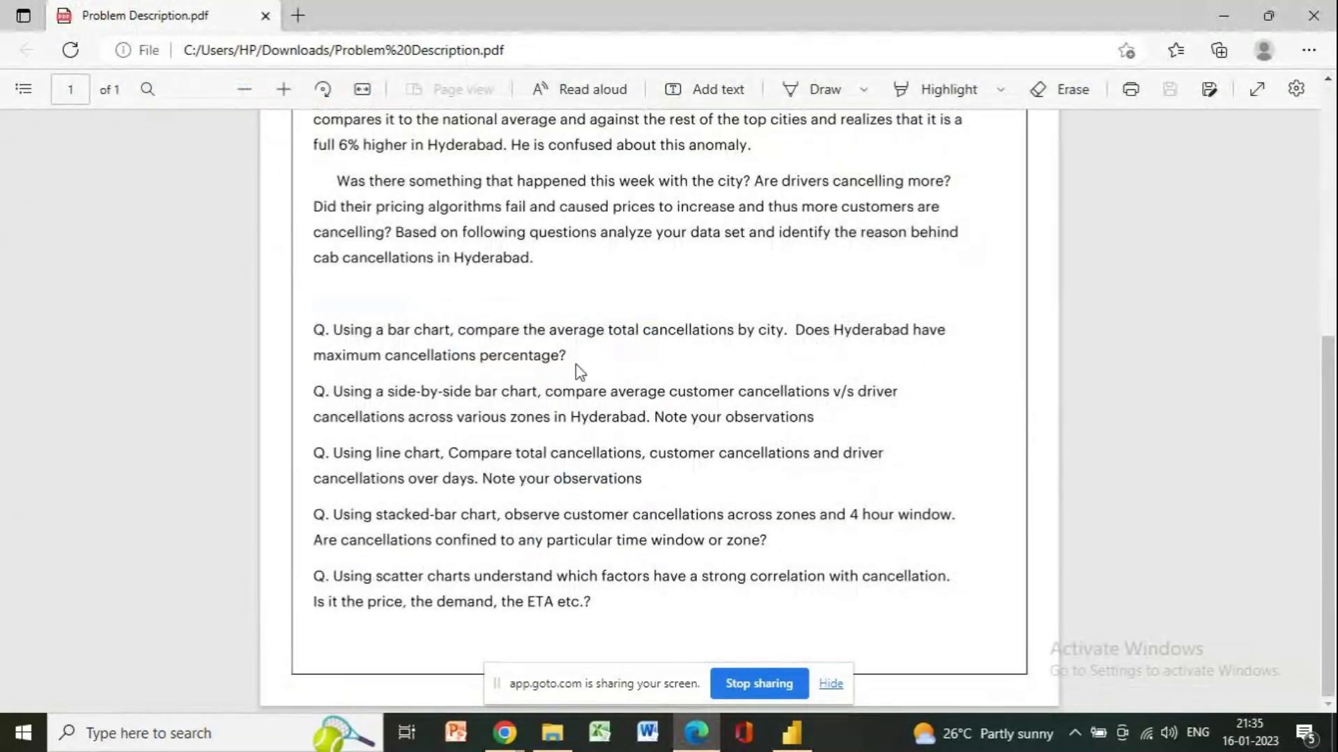
key(alt+Tab)
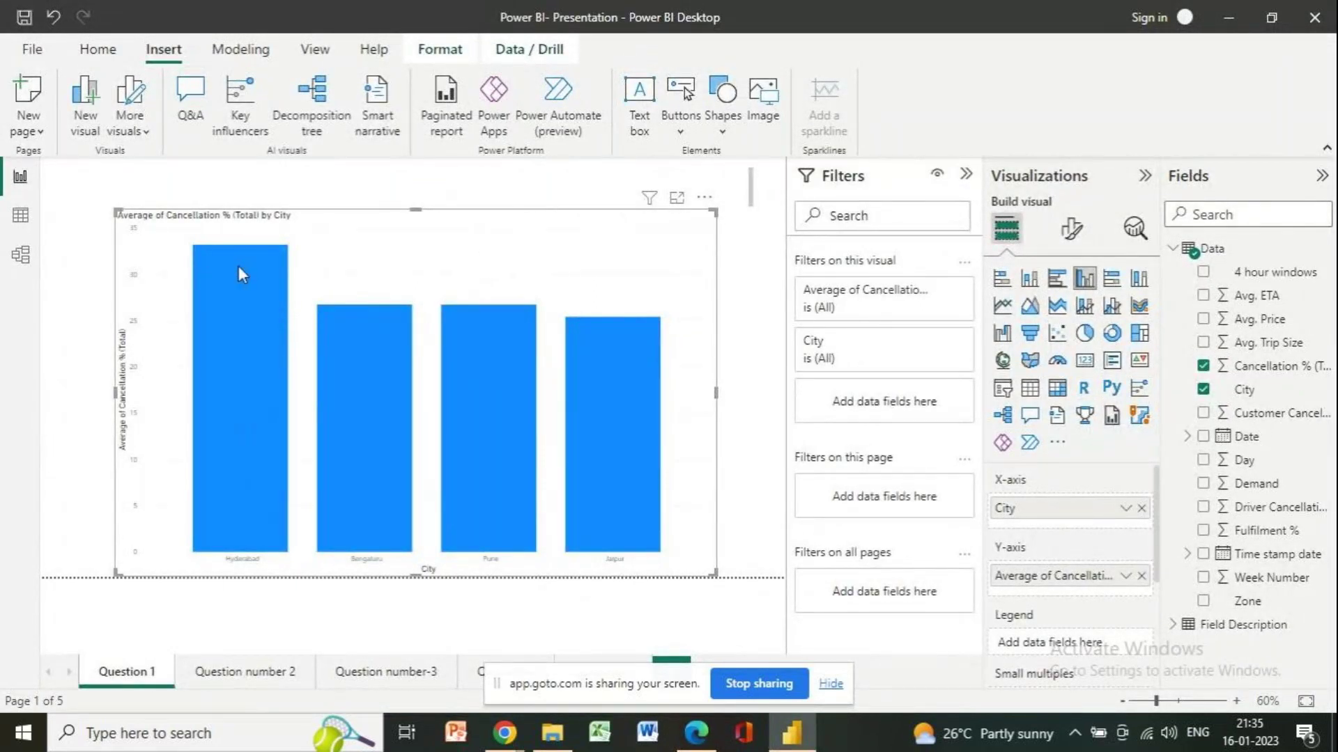
mouse_move(240, 273)
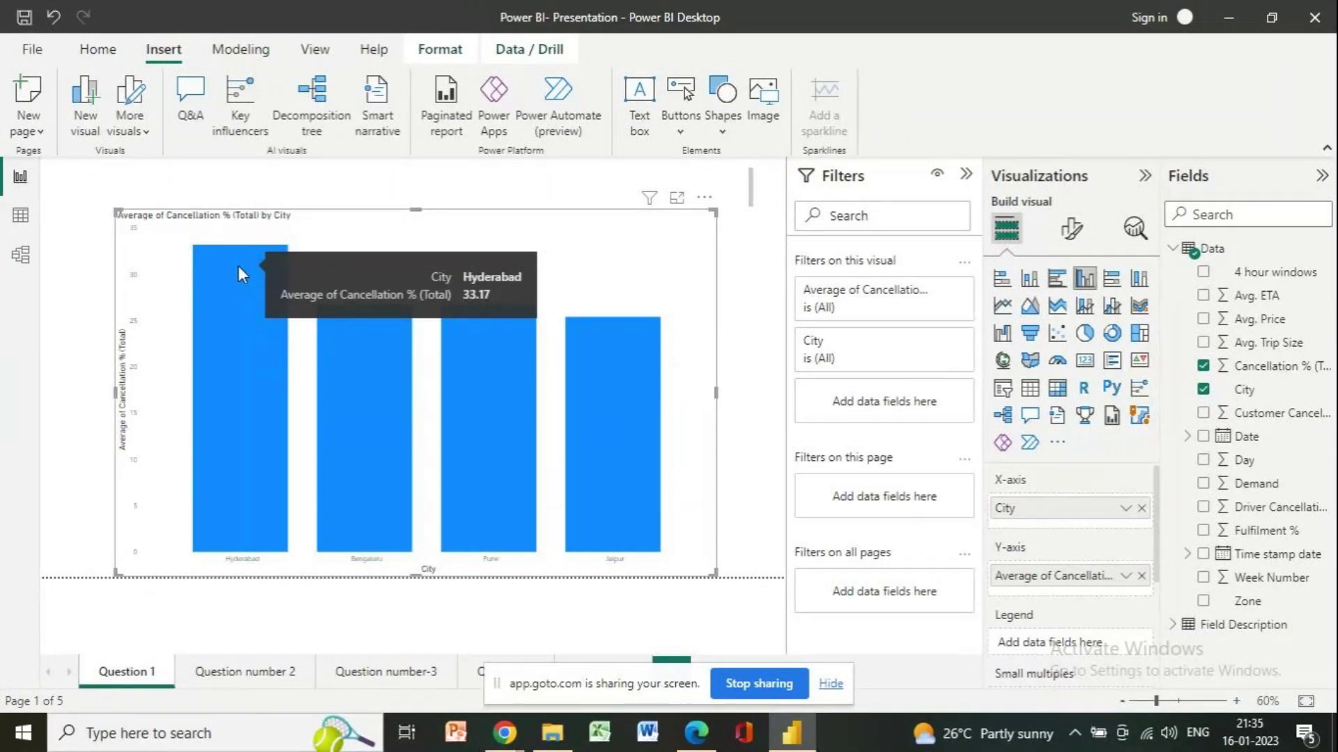
mouse_move(389, 408)
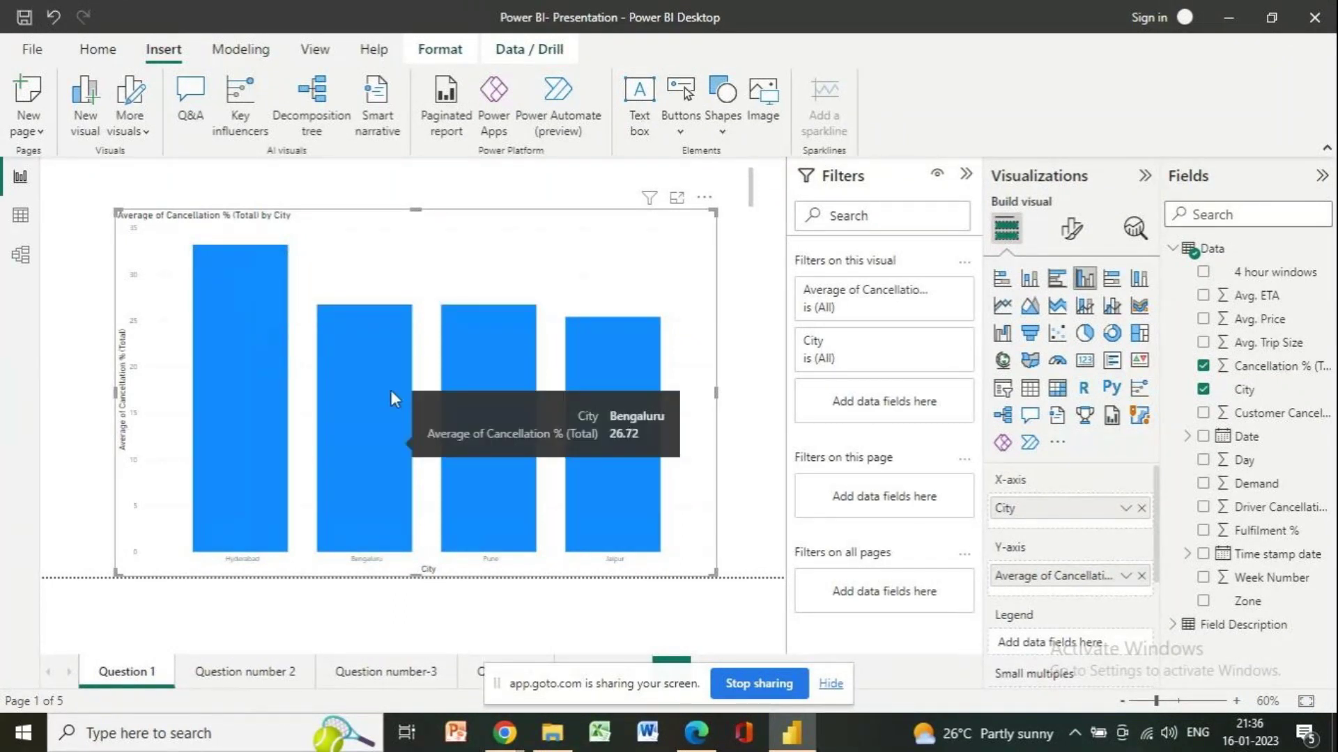
mouse_move(270, 311)
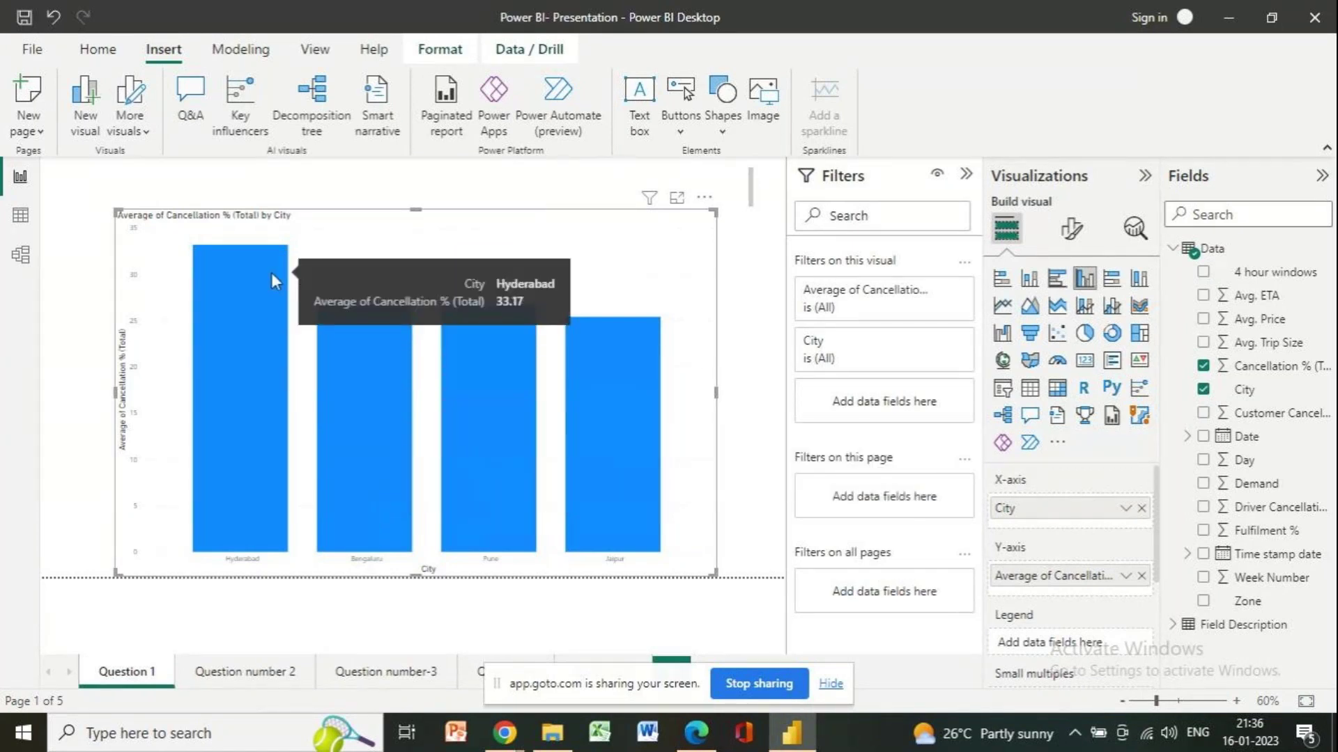
- Reread the second question in the PDF, then examine customer and driver cancellations for Zones 8 and 1 on the Question number 2 page
key(alt+Tab)
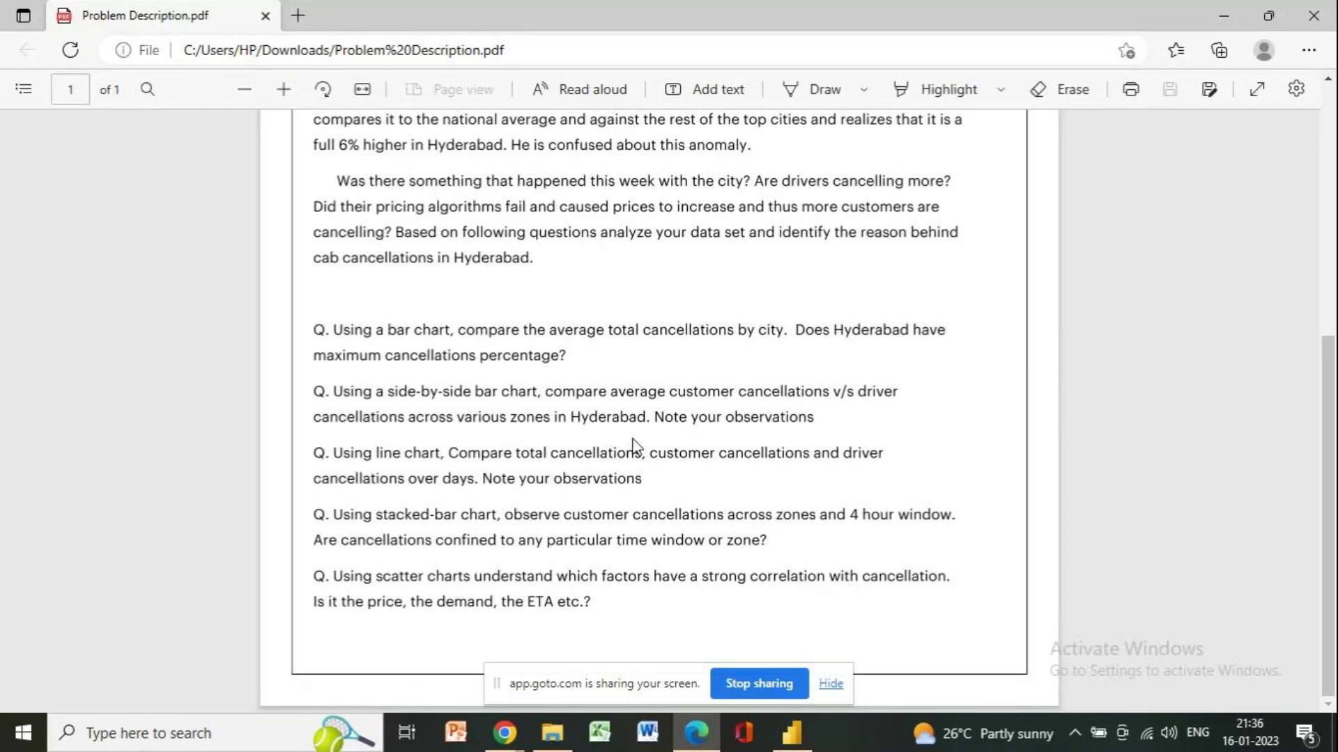
key(alt+Tab)
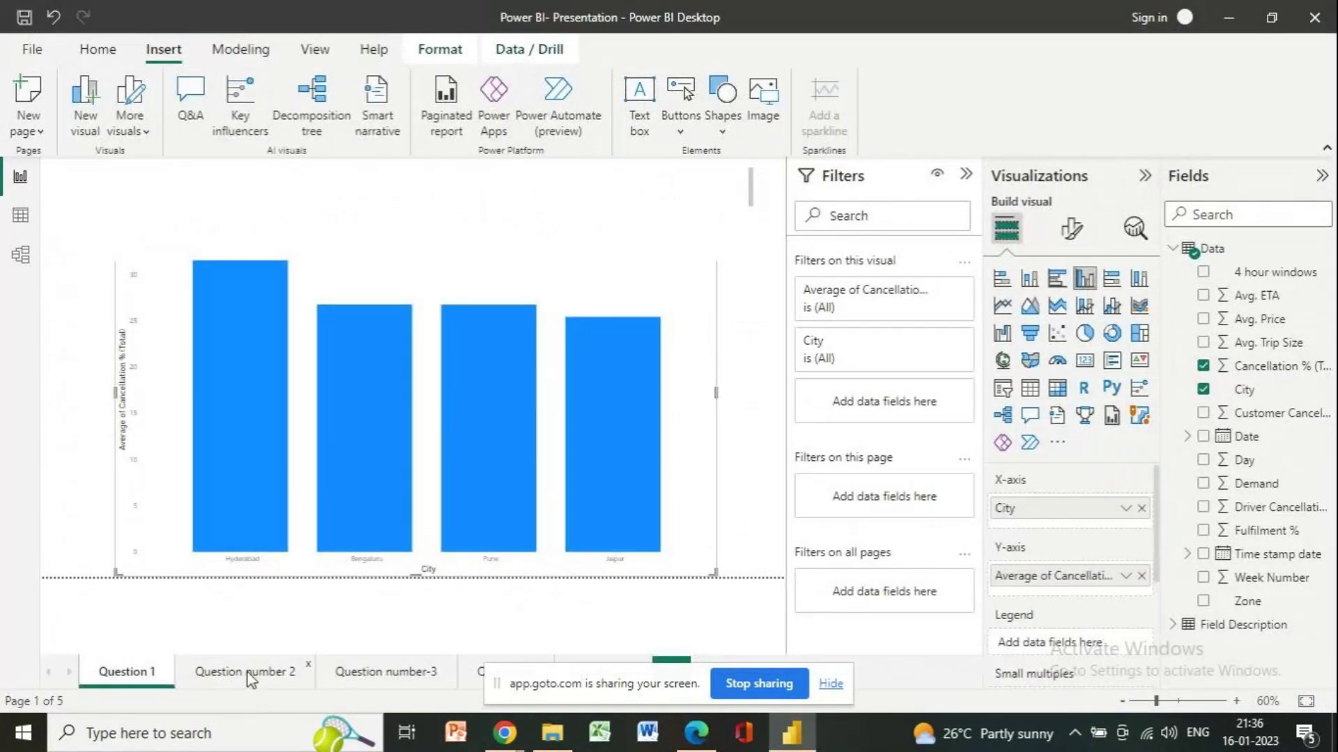
click(250, 677)
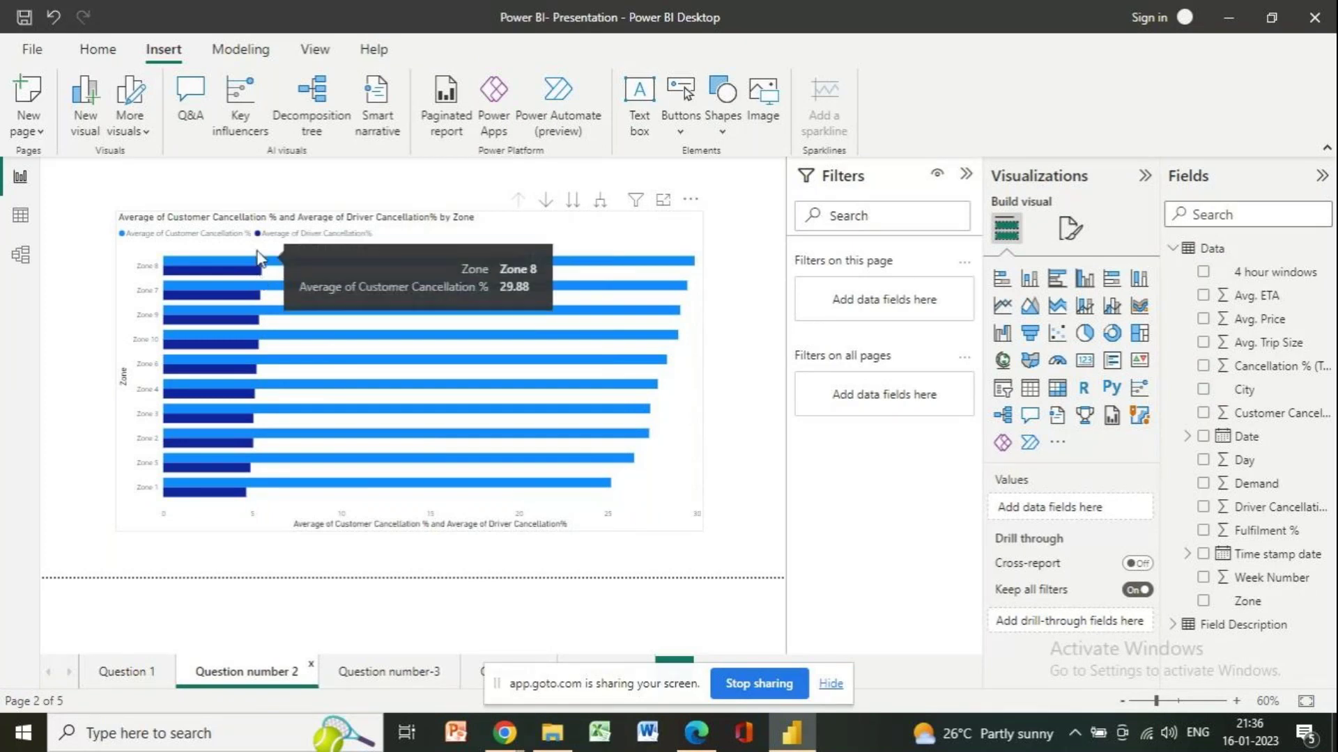
mouse_move(298, 271)
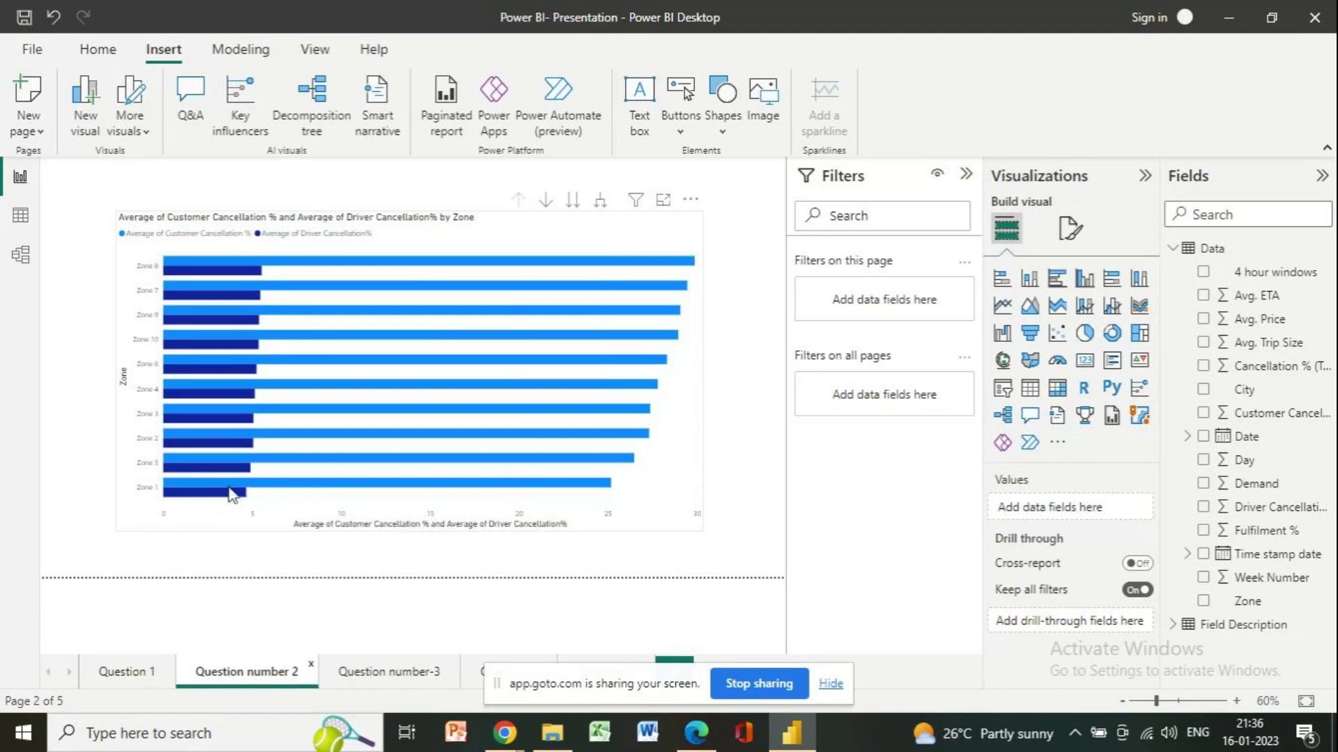
mouse_move(232, 494)
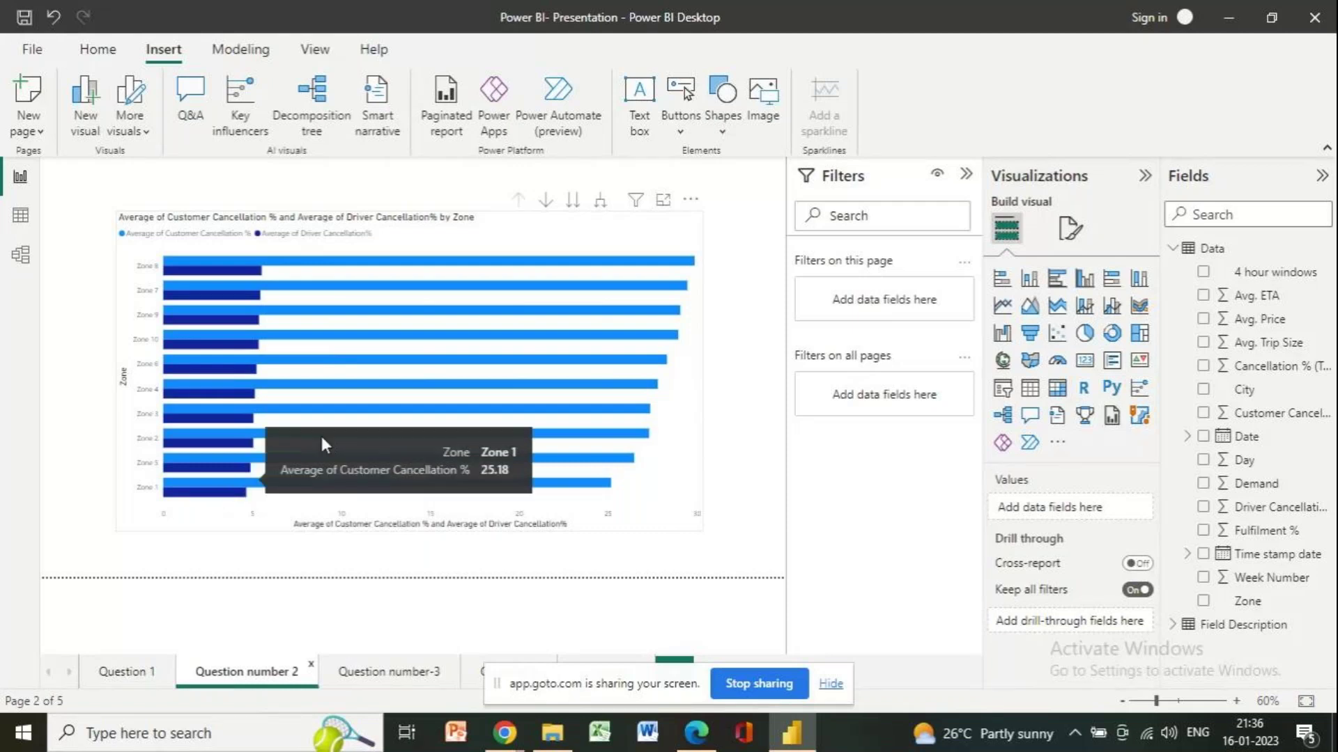
- Compare the Question number-3 page's line chart with the PDF's third question, examining customer, driver and total cancellations across the days
click(378, 671)
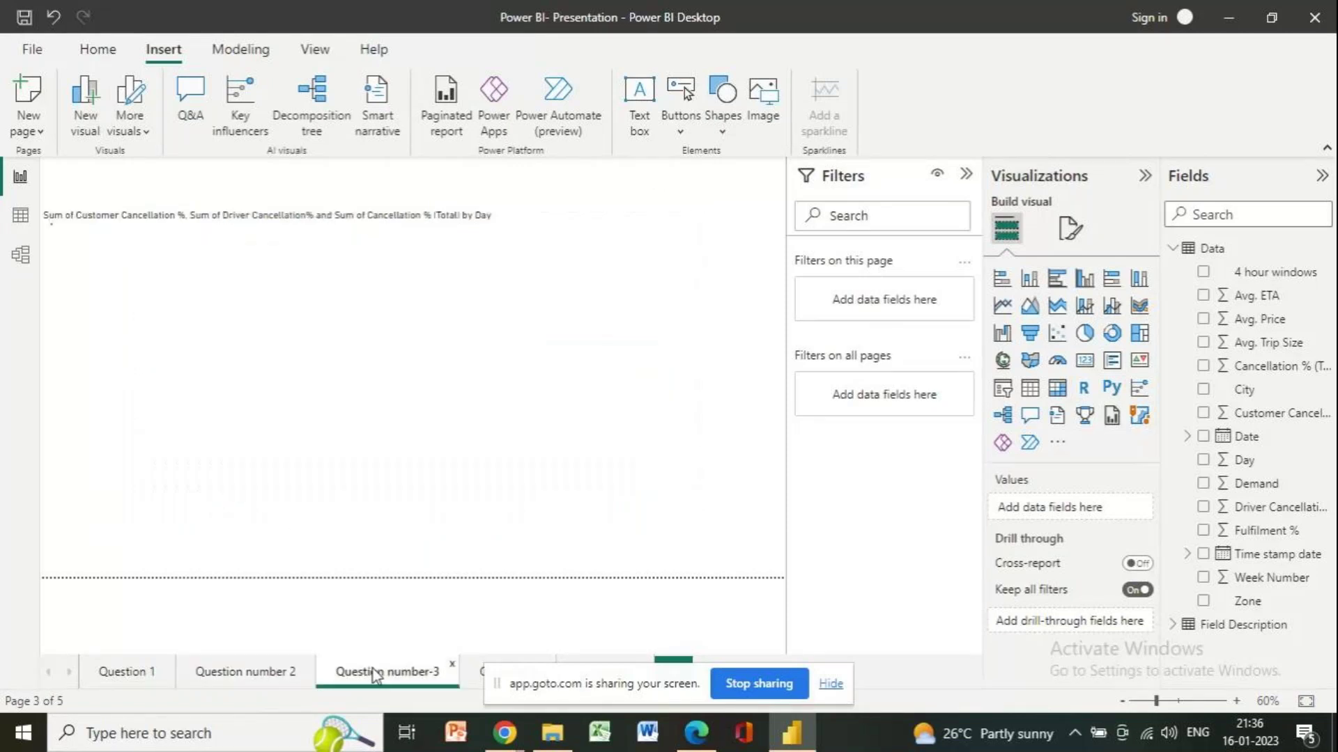
click(700, 731)
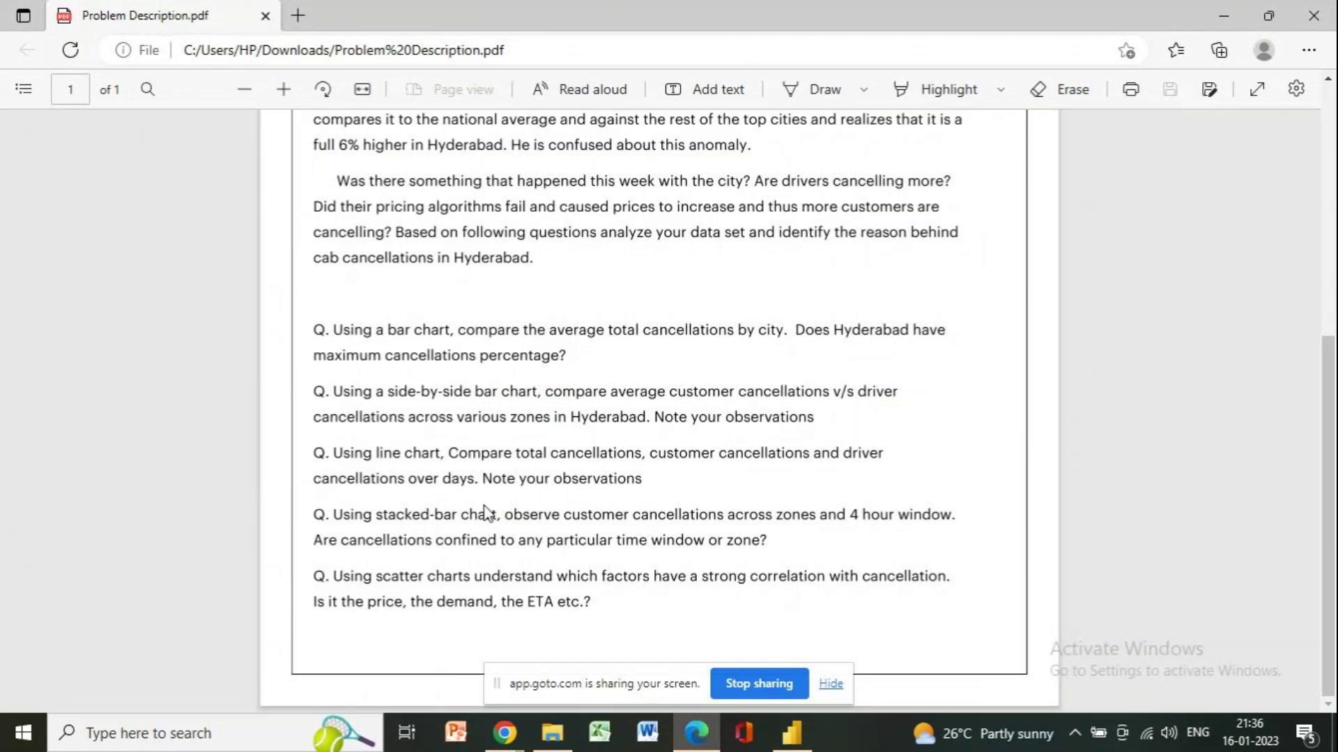
key(alt+Tab)
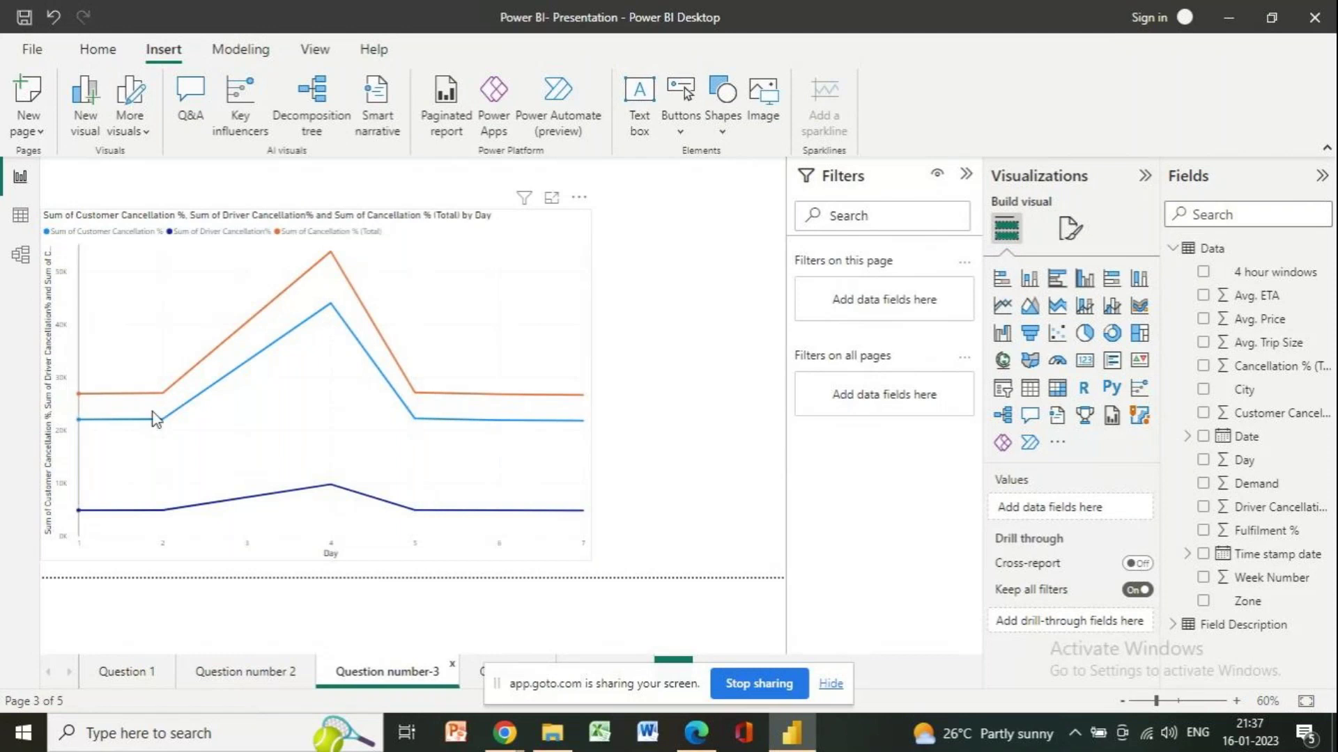
mouse_move(175, 479)
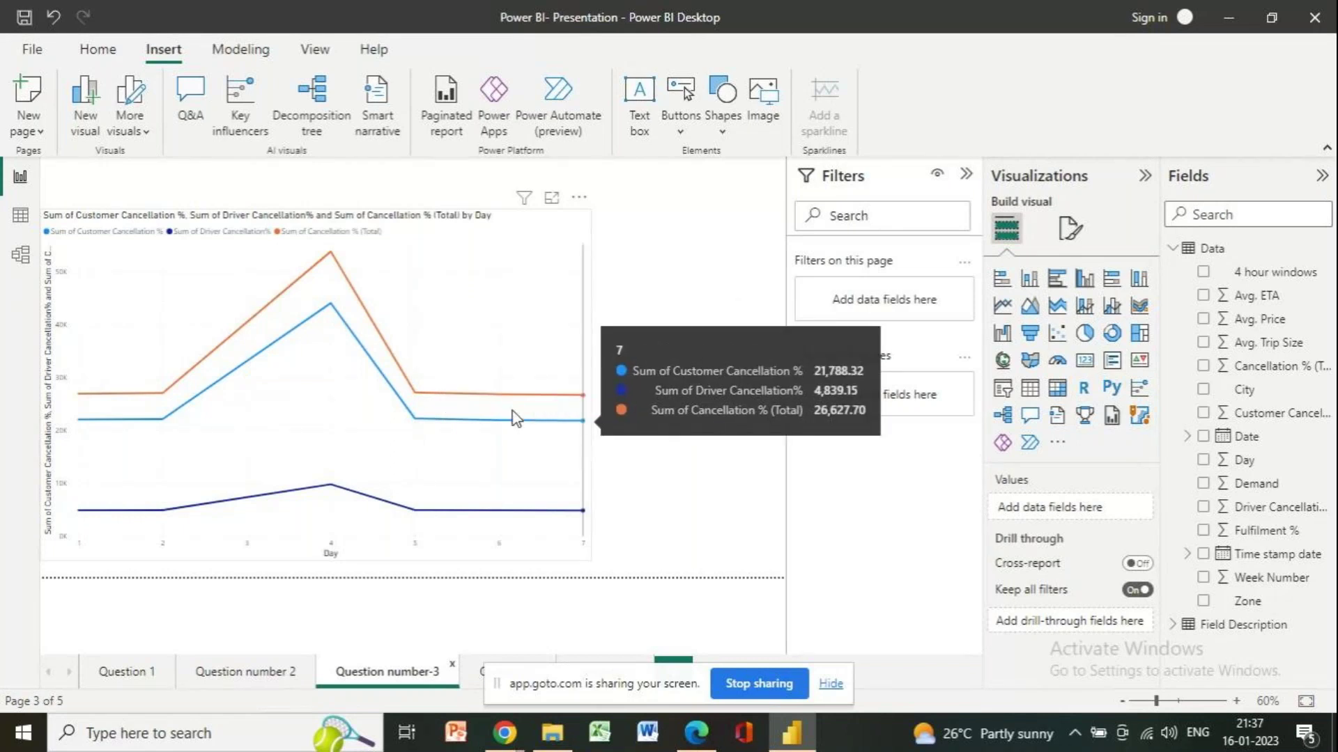
- Check the stacked bar chart of customer cancellations by 4 hour window and zone against the PDF's fourth question
click(475, 674)
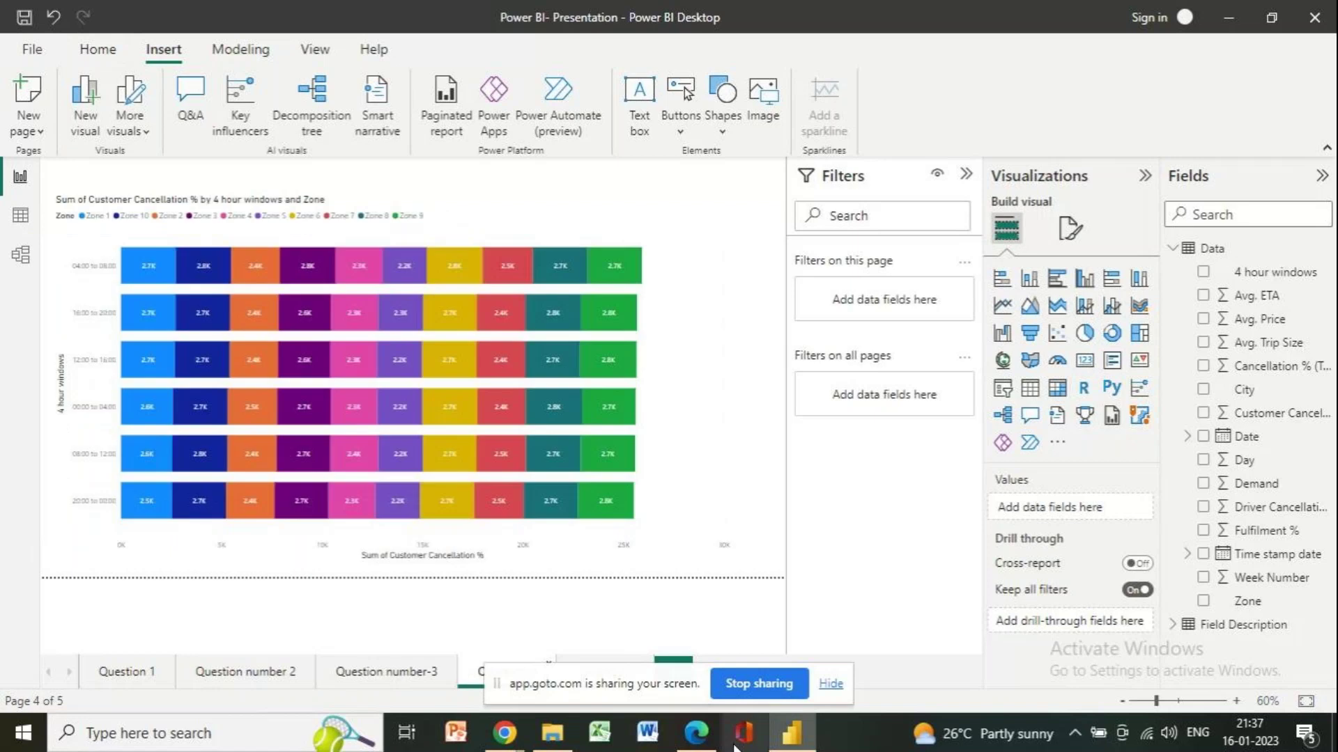
click(686, 743)
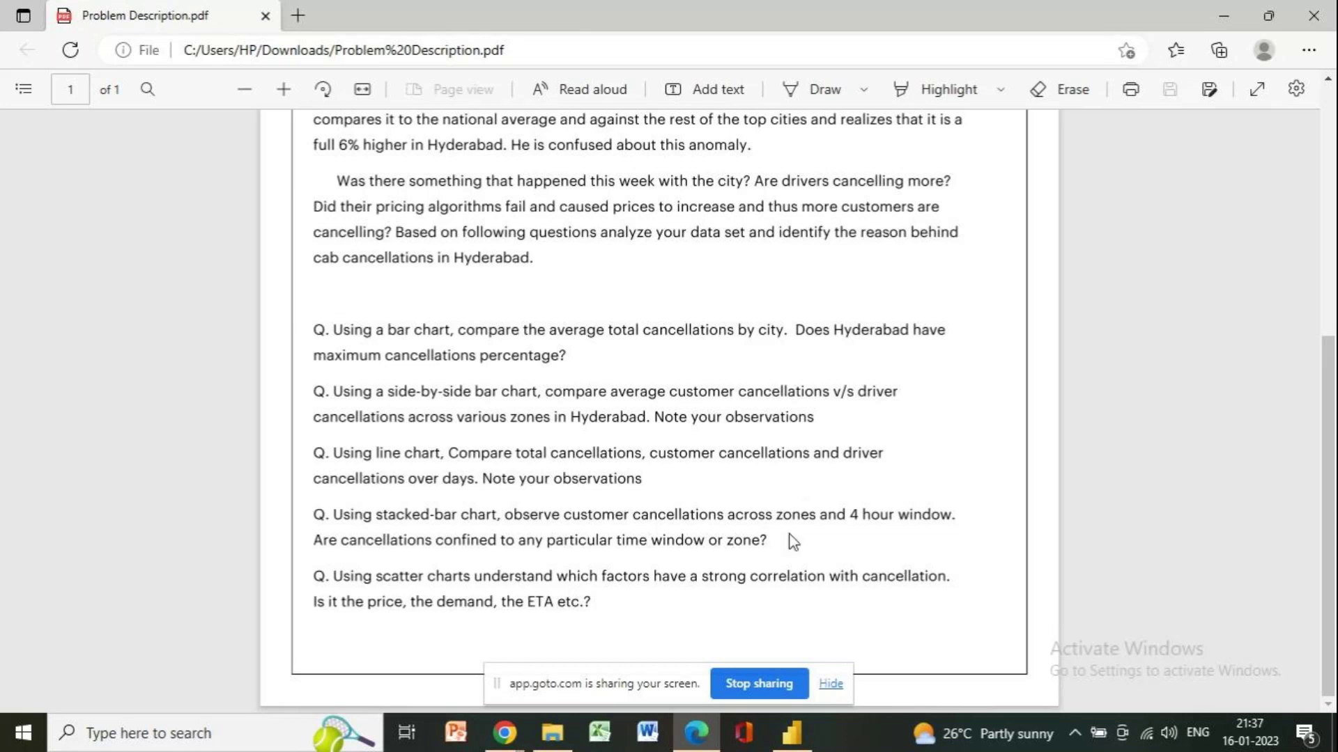
key(alt+Tab)
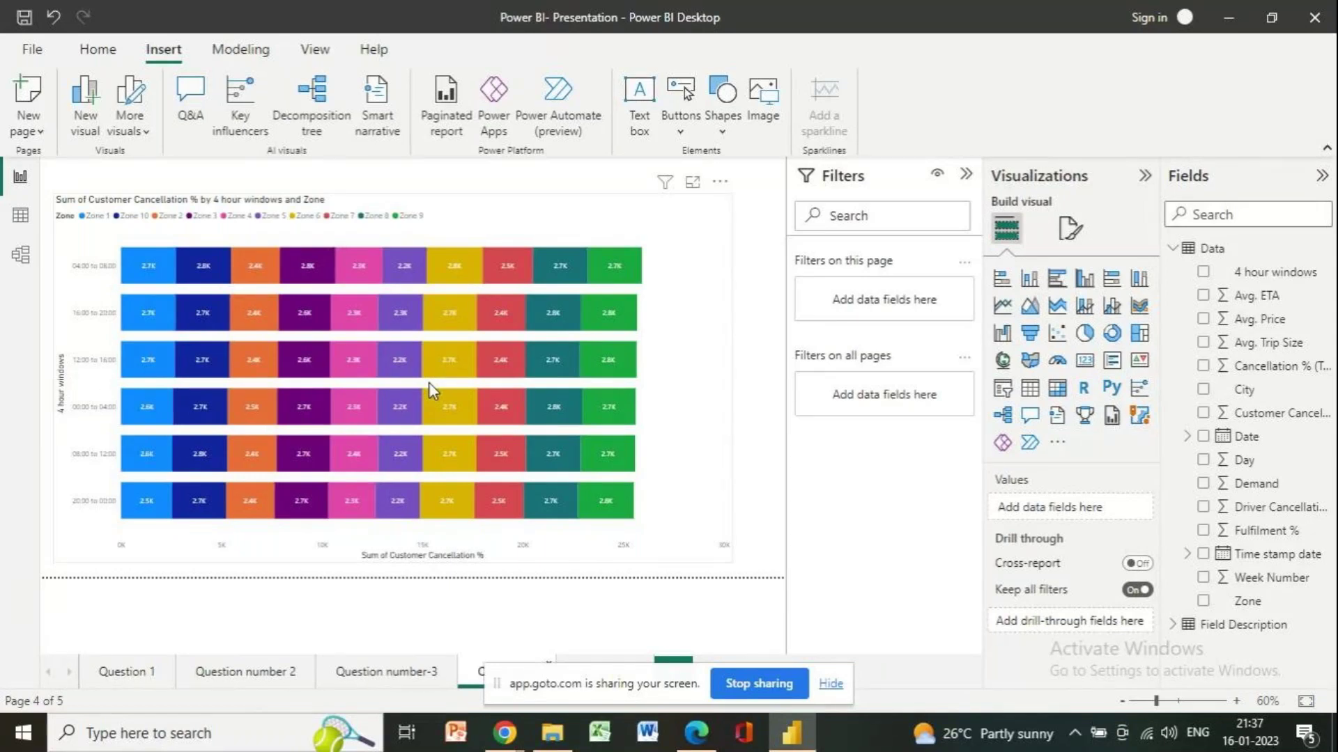
key(alt+Tab)
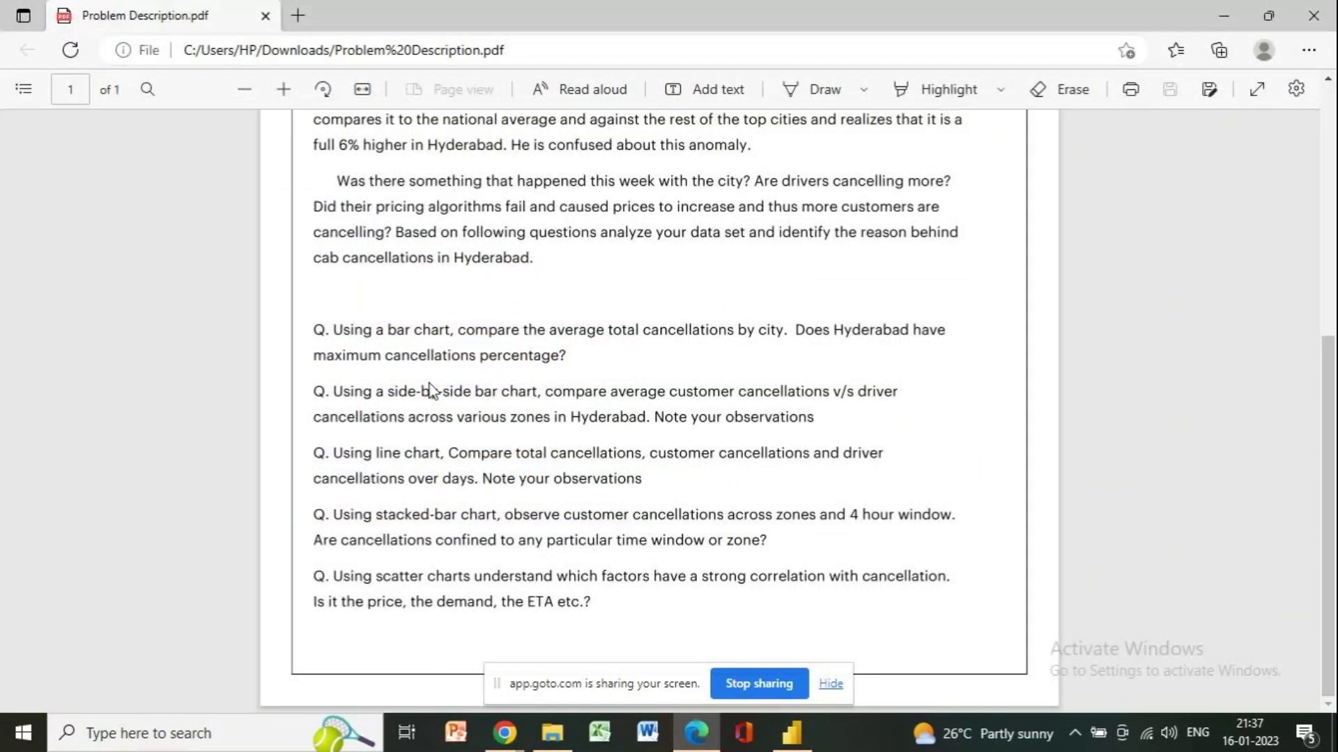
key(alt+Tab)
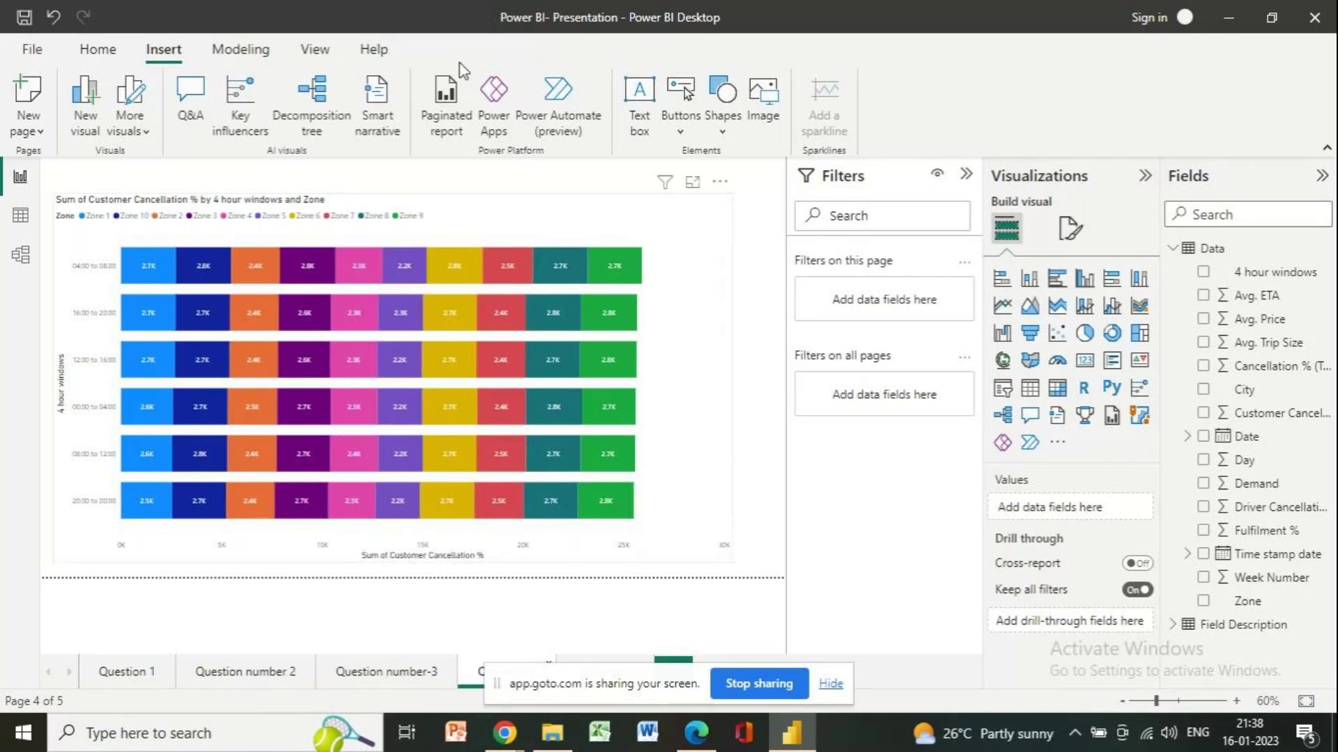
- Examine the price, ETA and demand scatter charts against the PDF's fifth question on correlation with cancellation, and stop sharing the screen
click(588, 661)
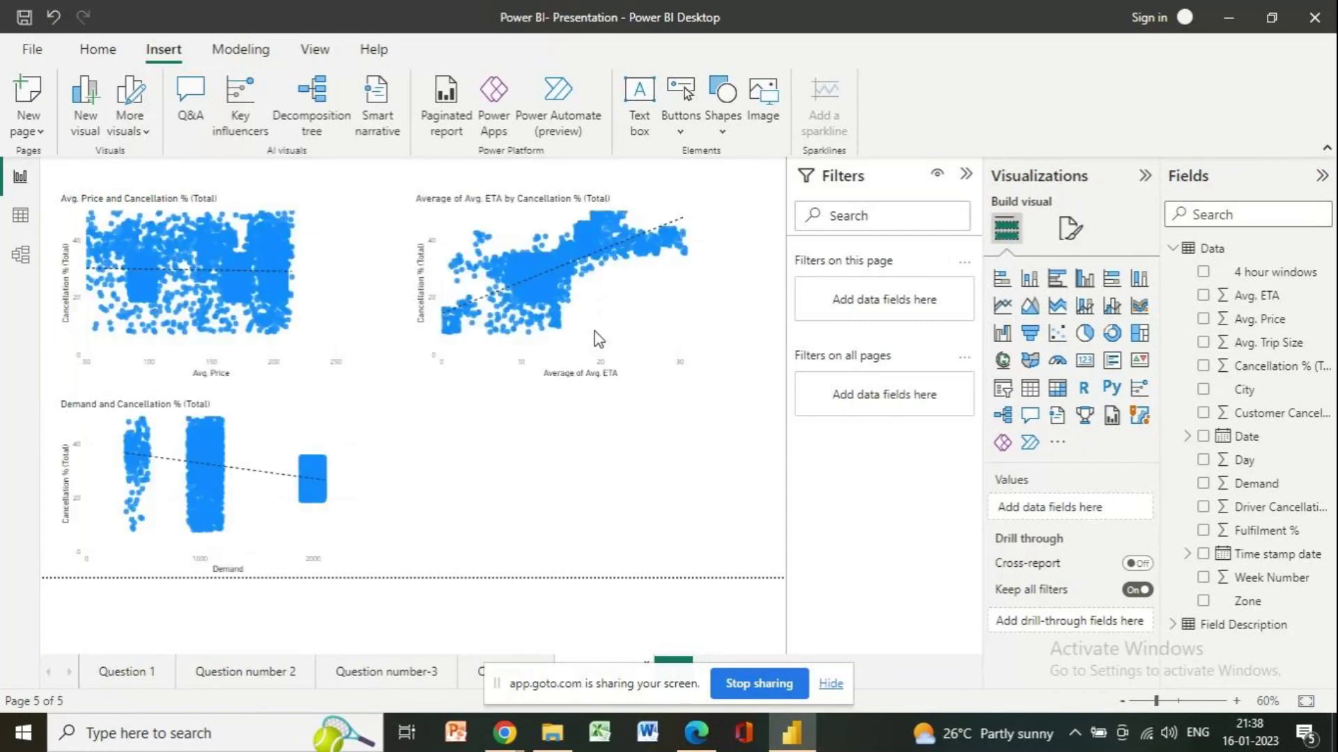
click(696, 733)
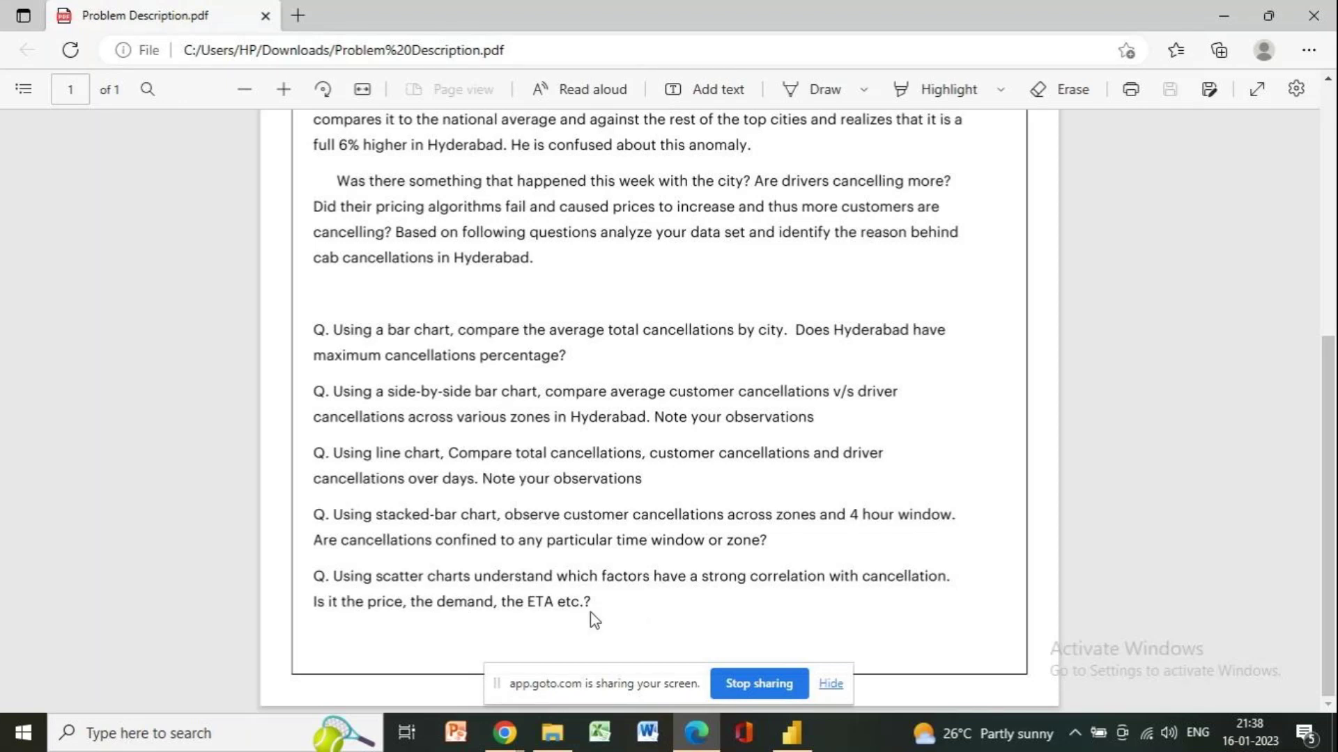
key(alt+Tab)
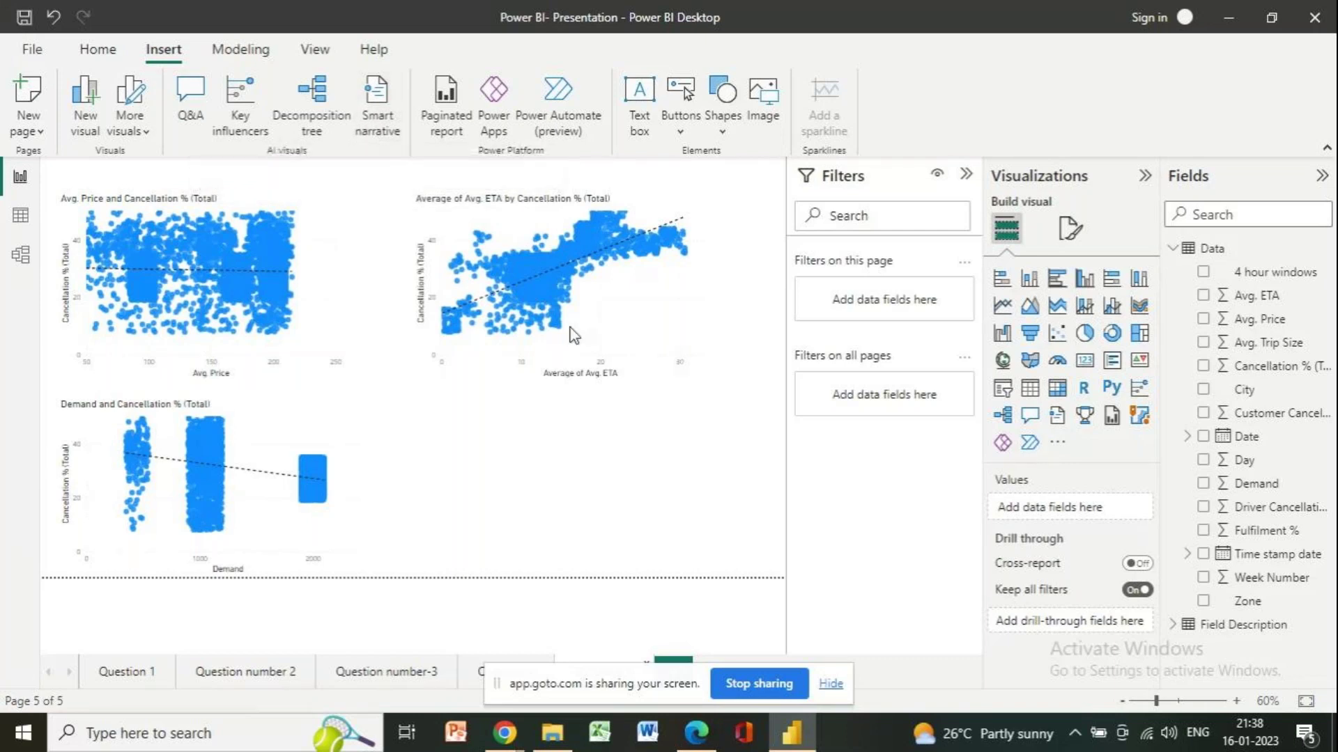
mouse_move(671, 273)
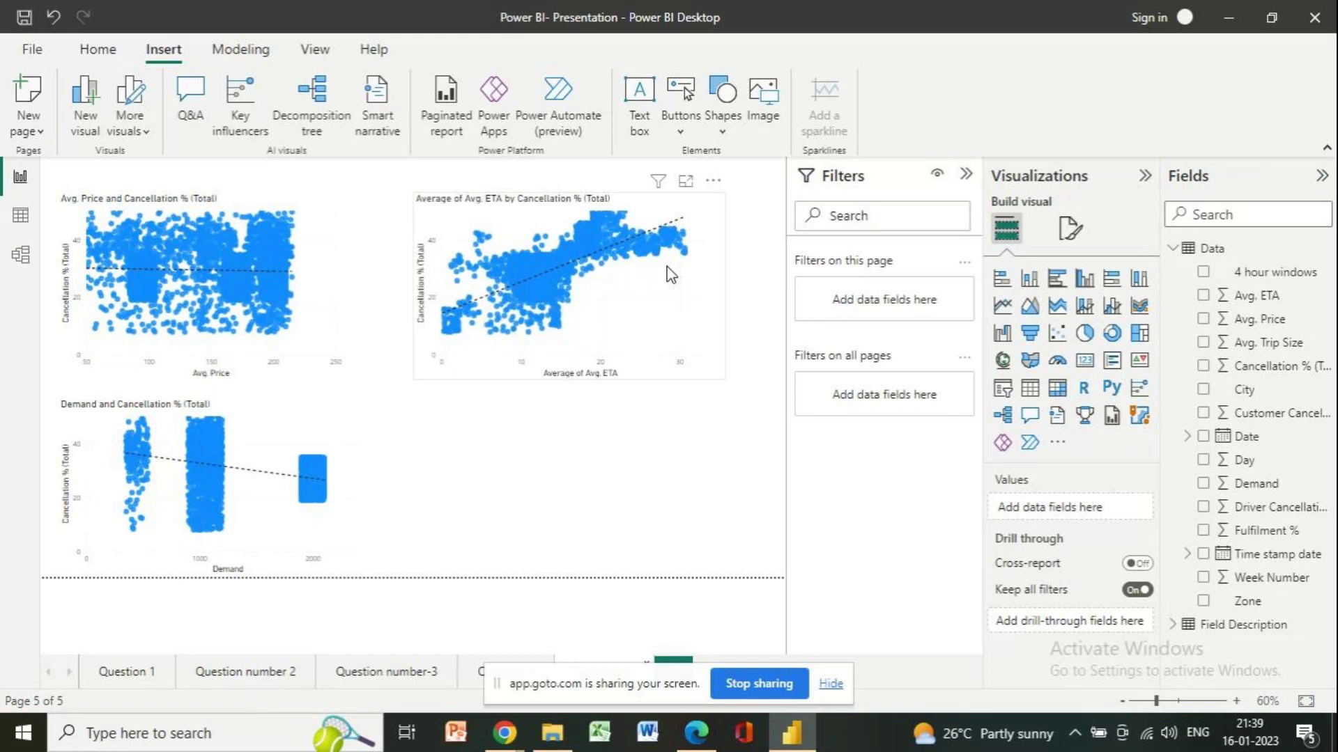
click(756, 684)
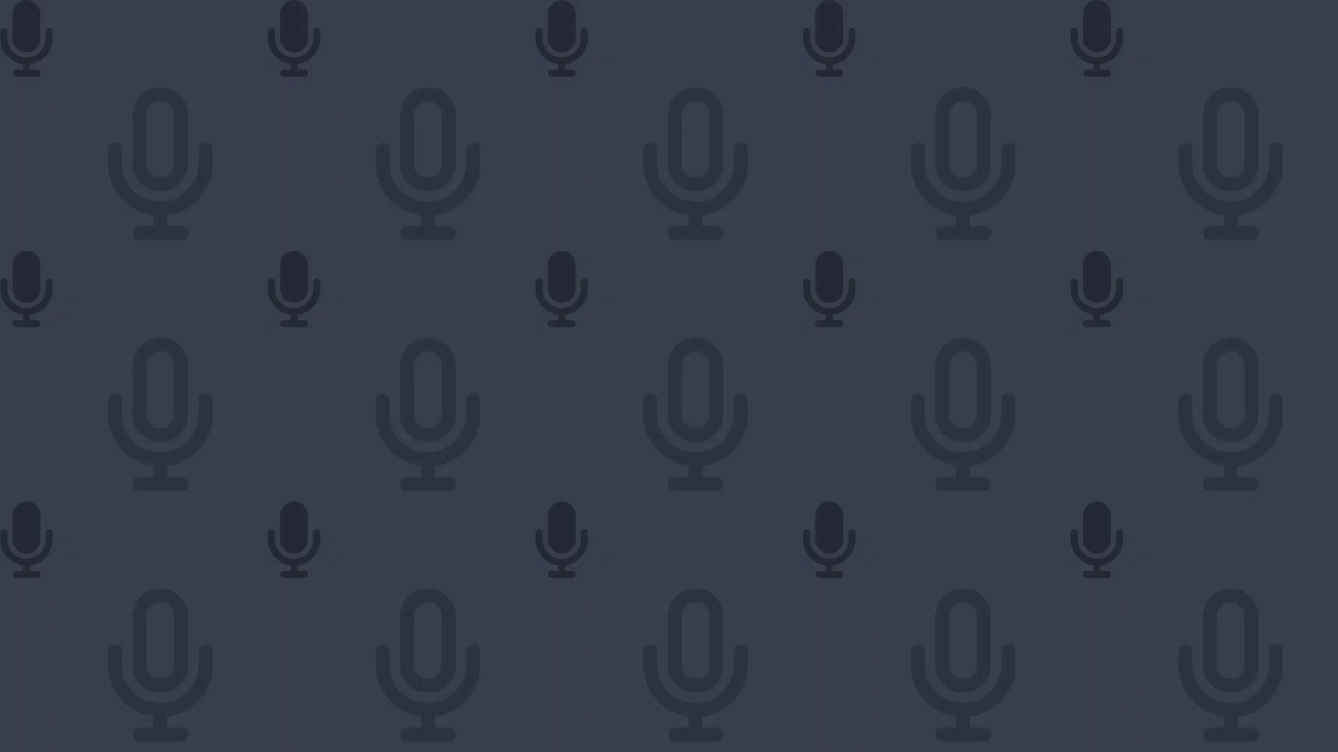
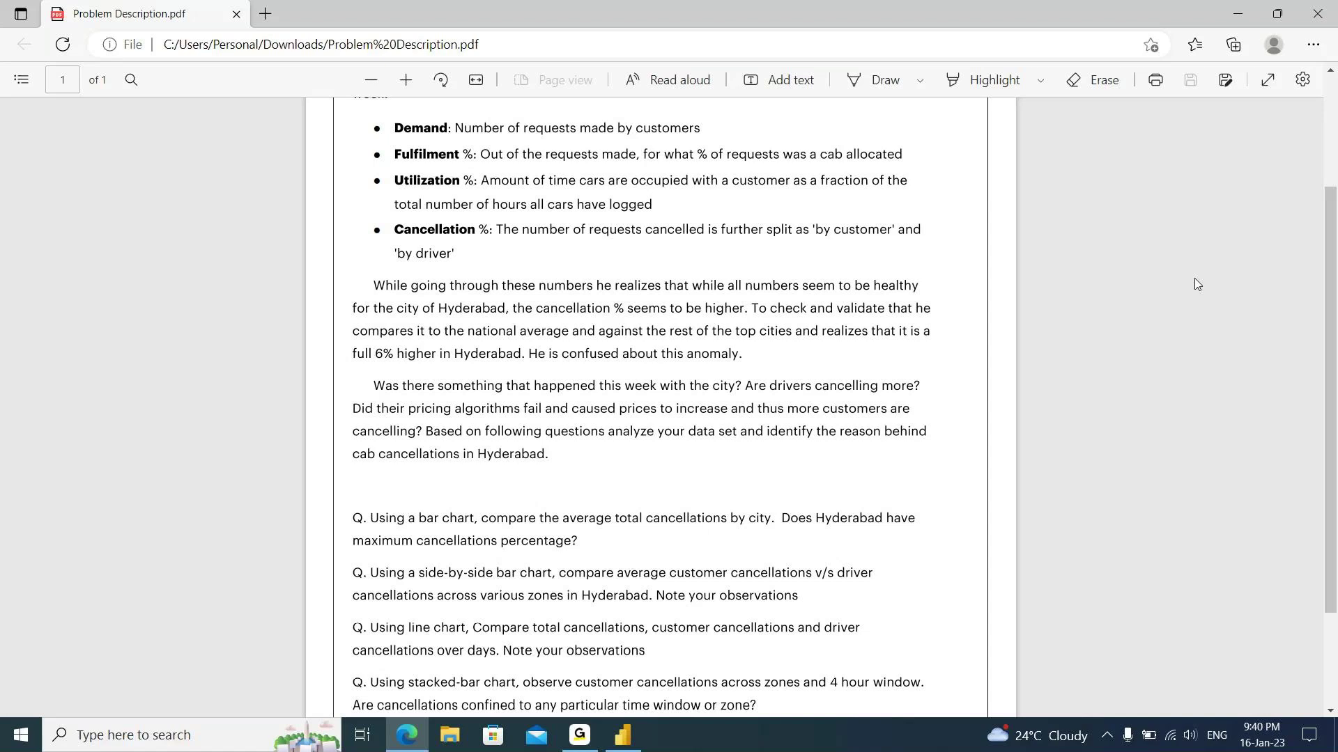
- Read all five chart questions in Problem Description.pdf and switch to the case study report in Power BI Desktop
drag(1327, 311, 1327, 402)
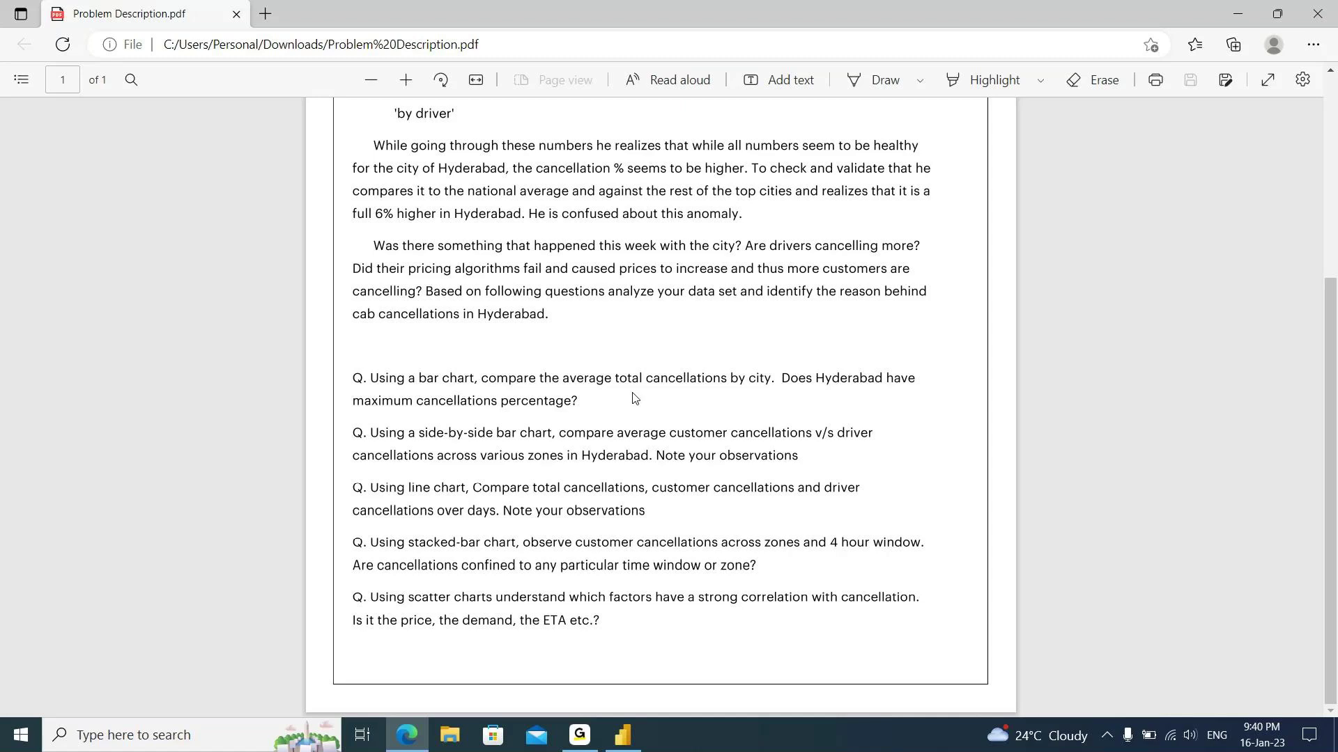
click(623, 735)
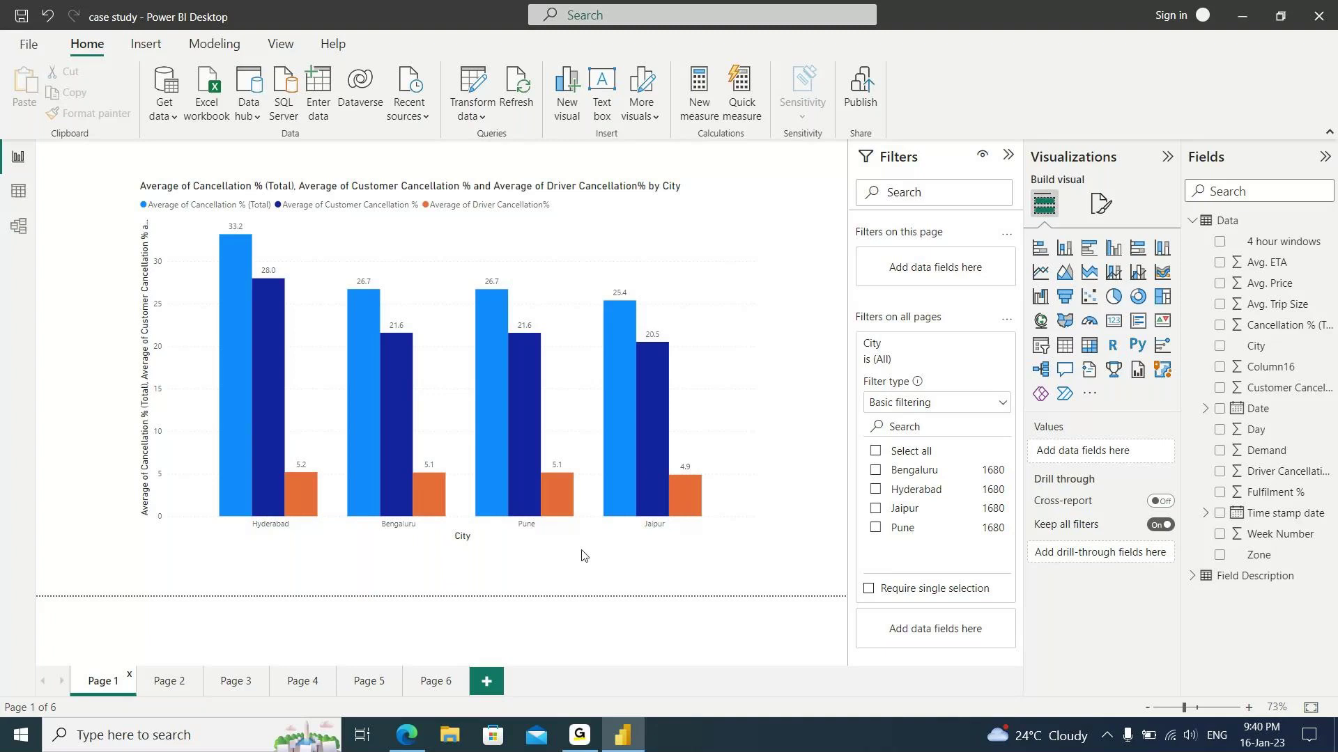
- Highlight Hyderabad in the average cancellation by city chart on Page 1 and reopen Problem Description.pdf to check the questions
click(238, 259)
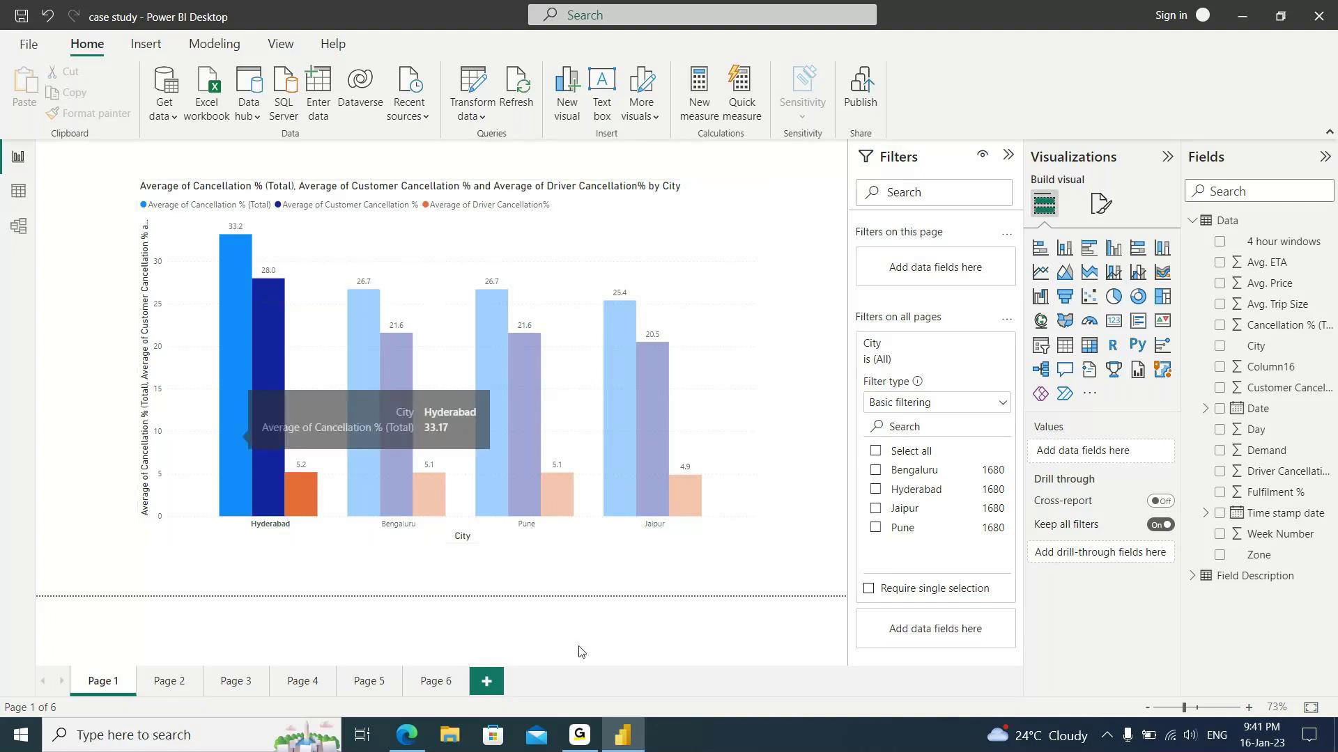
mouse_move(590, 732)
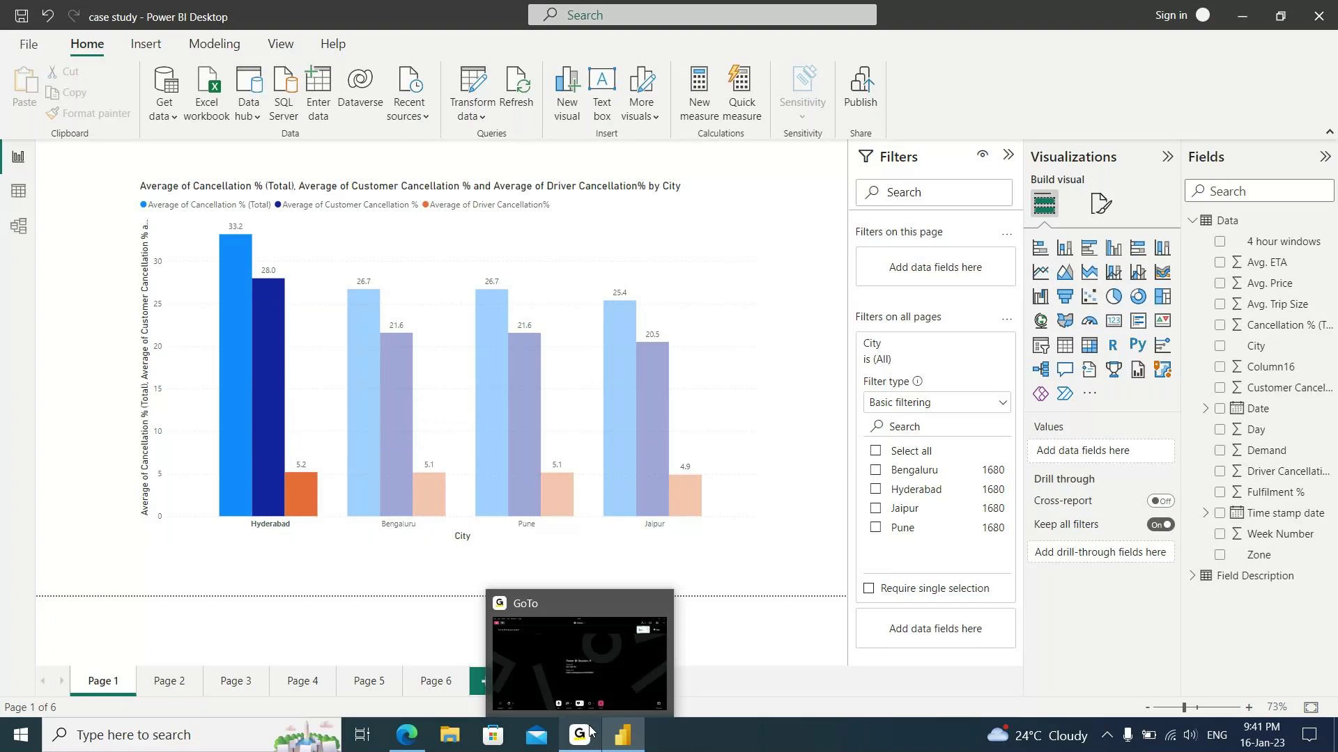
click(407, 735)
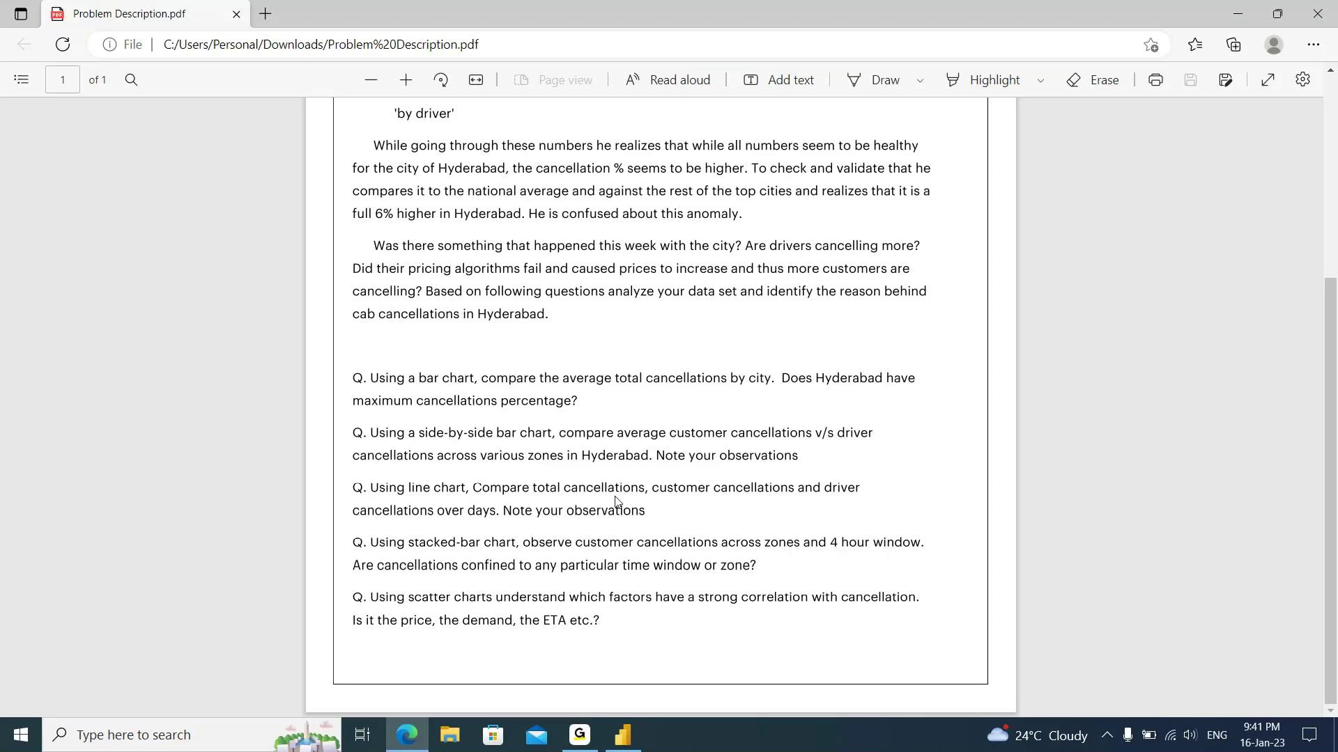
- Compare average customer and driver cancellation for Zone 8 on Page 2's zone chart, and go back to the PDF questions
key(alt+Tab)
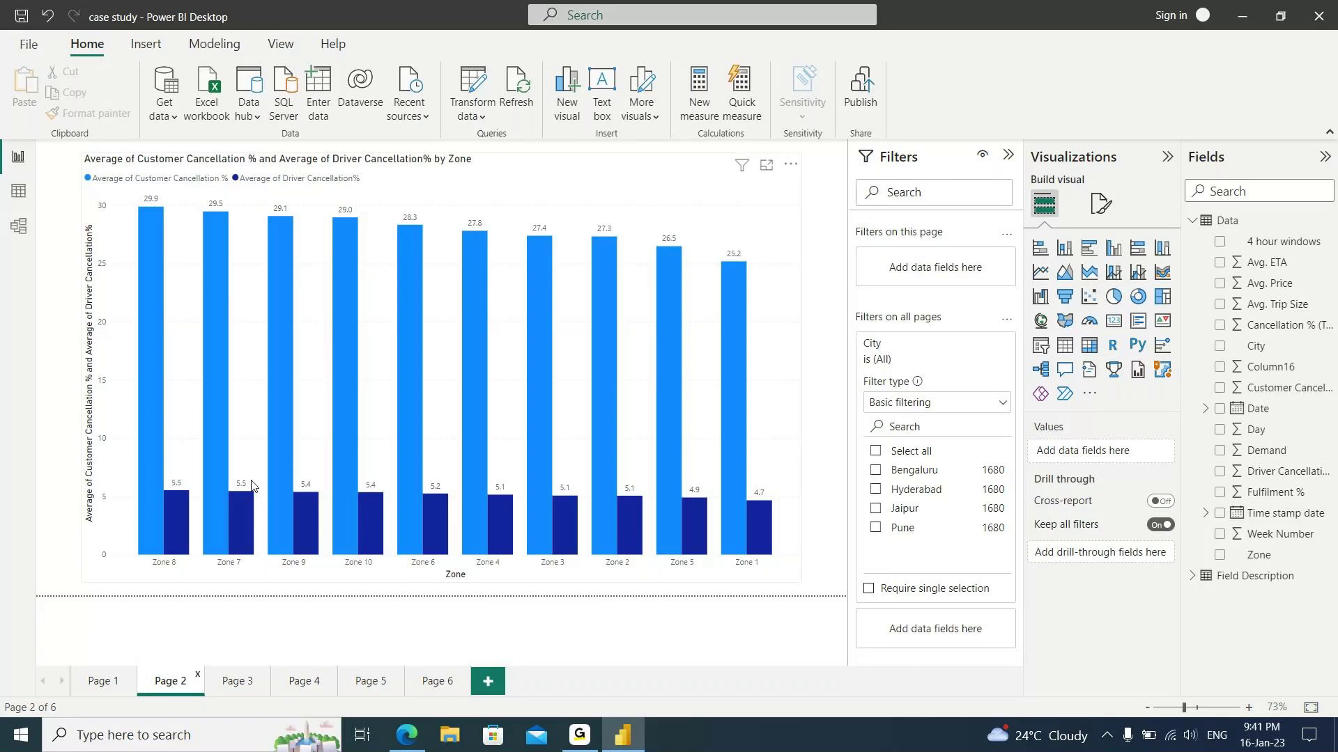
mouse_move(148, 279)
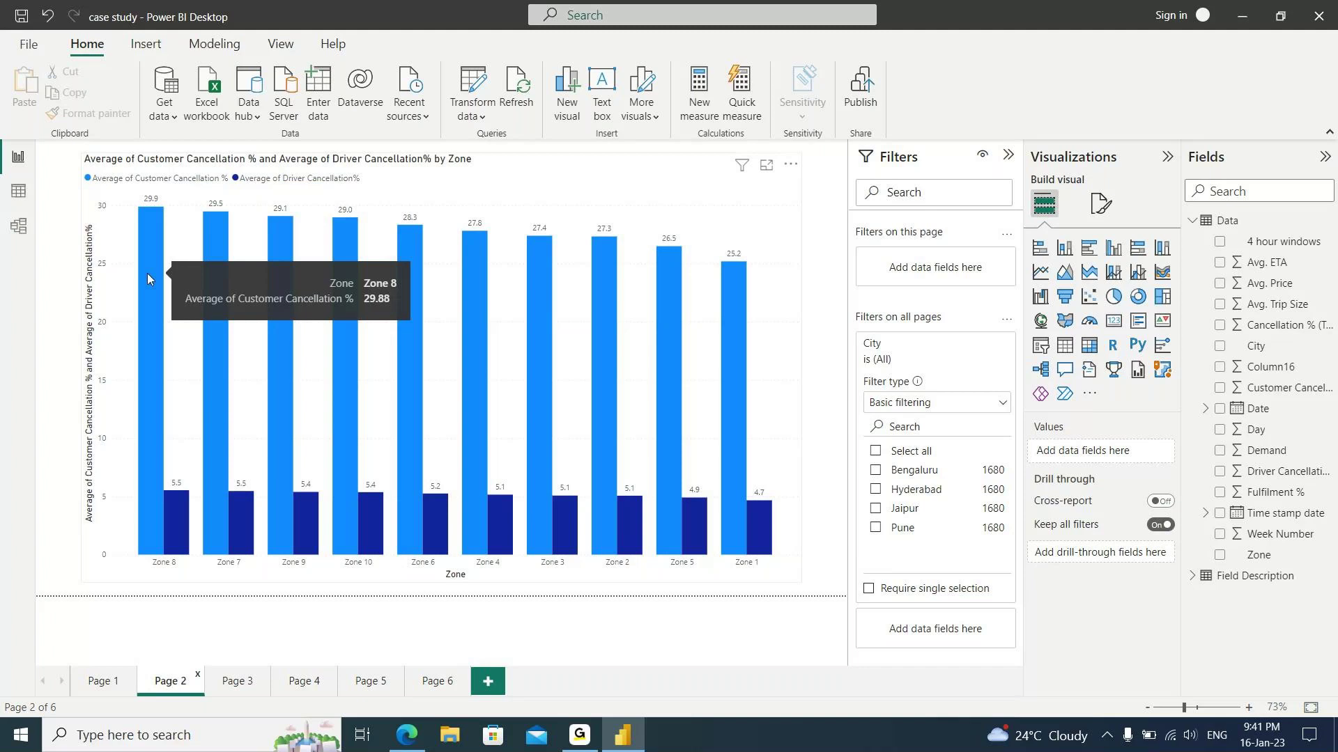
mouse_move(183, 532)
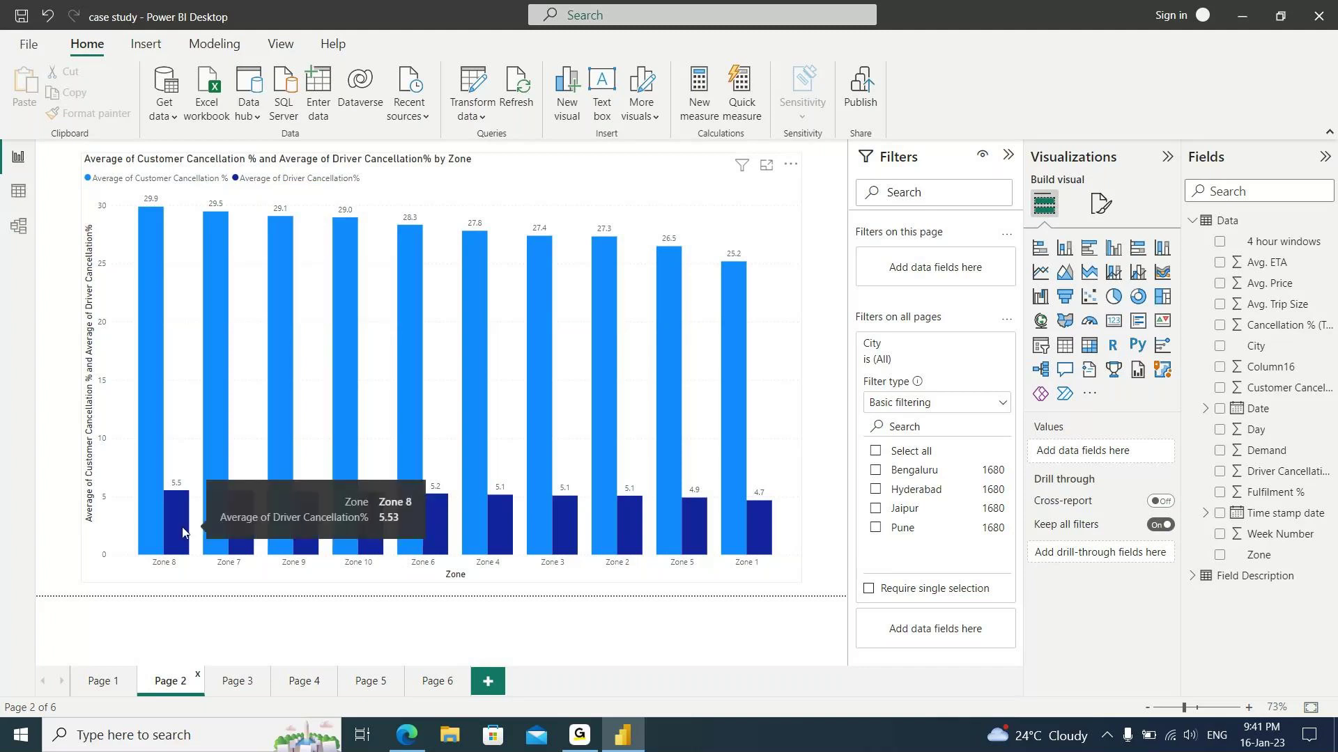
mouse_move(153, 383)
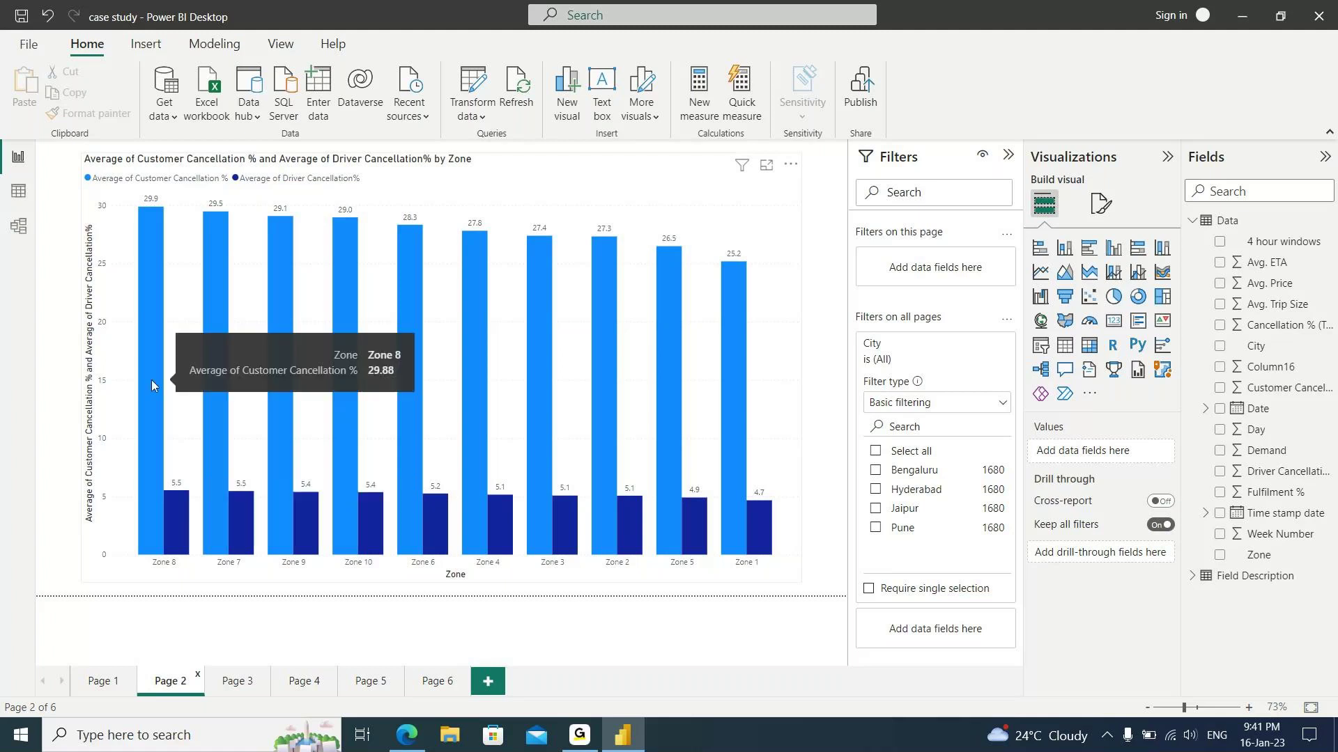
click(425, 737)
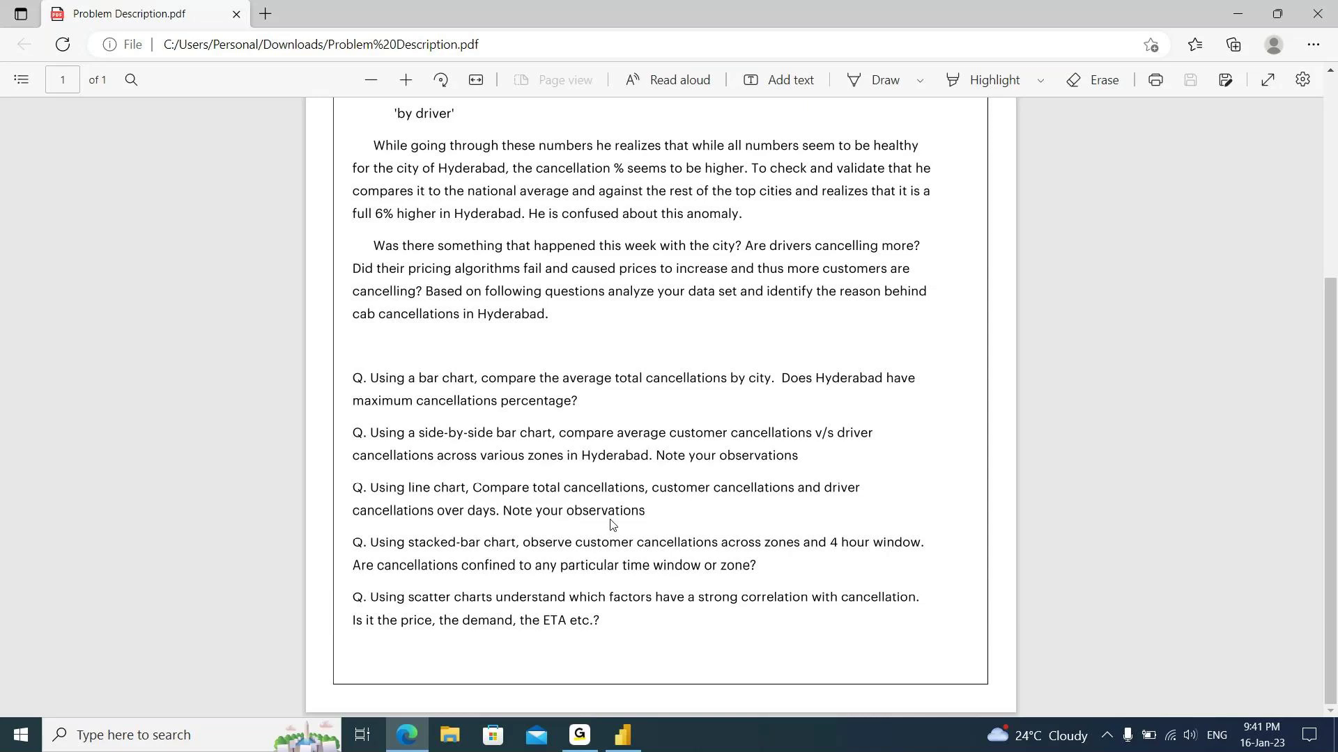
- Examine day 4 on Page 3's line chart of driver, customer and total cancellations, and return to Problem Description.pdf
key(alt+Tab)
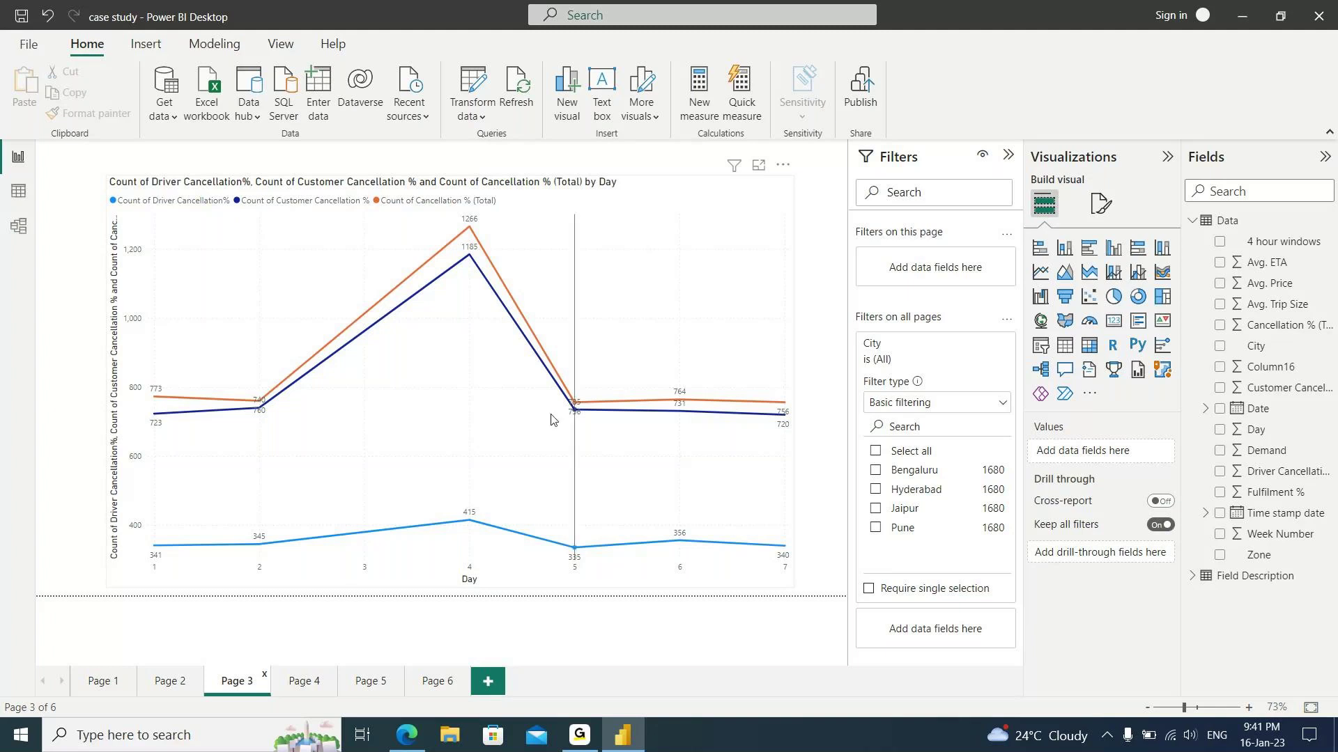
mouse_move(470, 234)
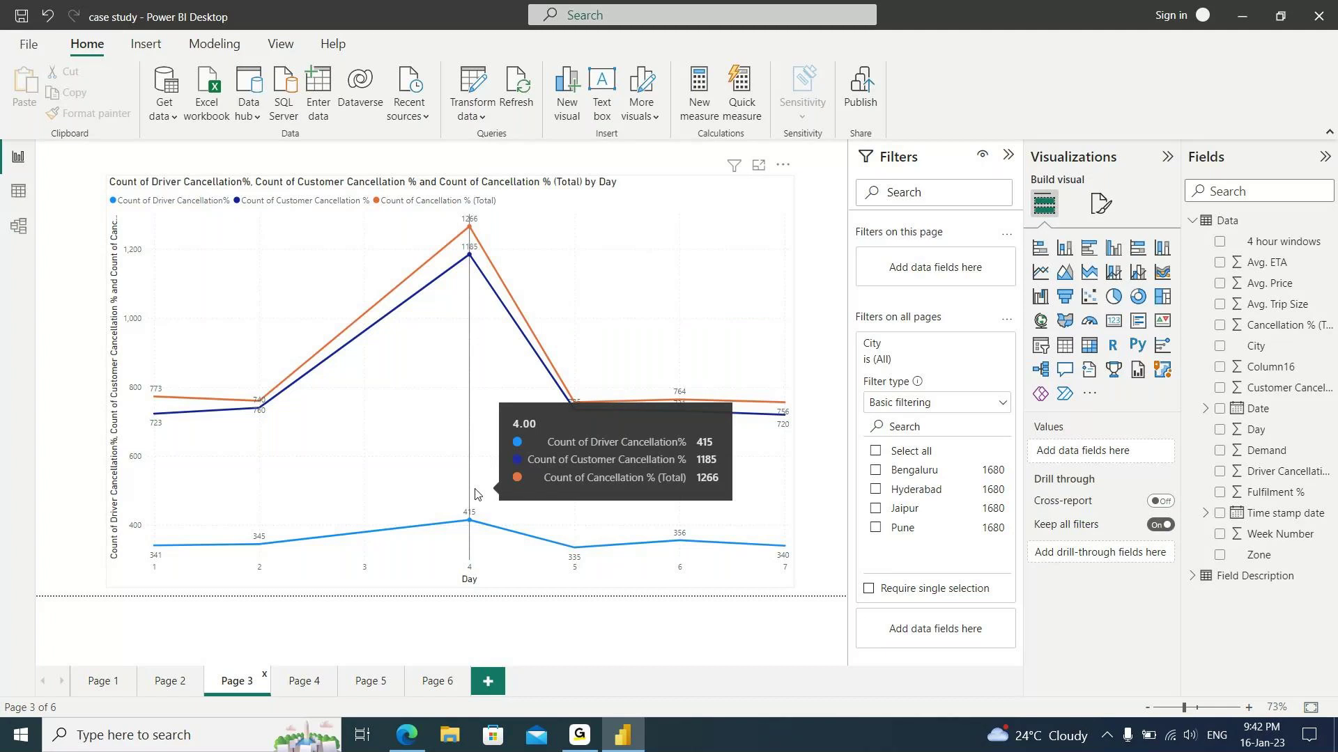
key(alt+Tab)
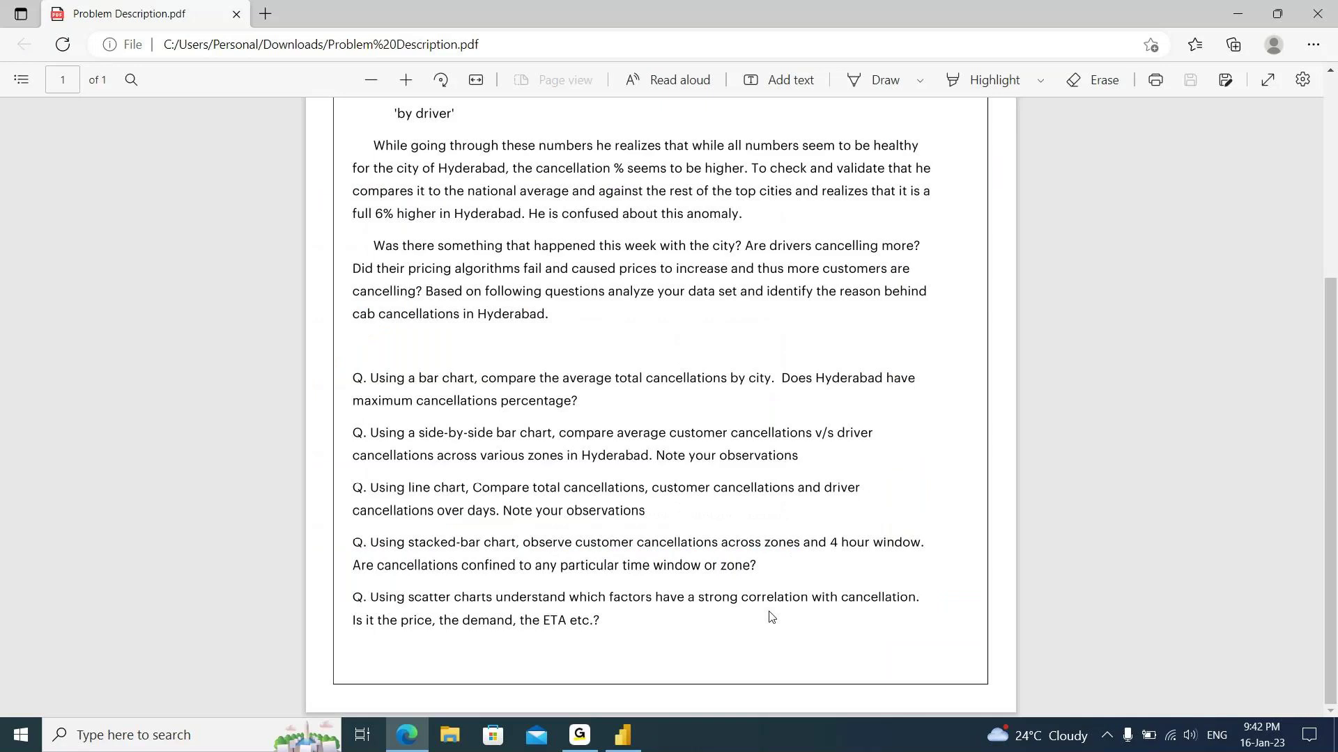
- Examine customer cancellation by zone and 4 hour window on Page 4's stacked bar chart, and return to the PDF's scatter chart question
key(alt+Tab)
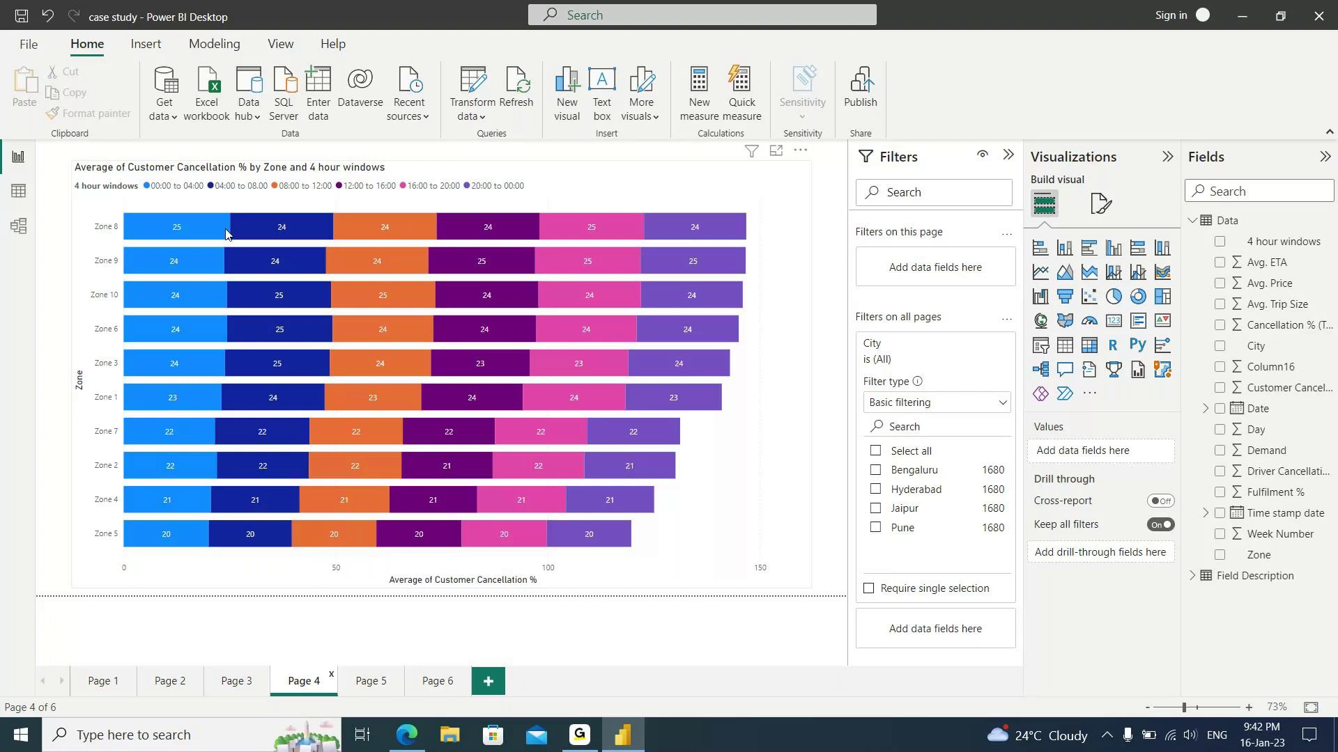
mouse_move(176, 233)
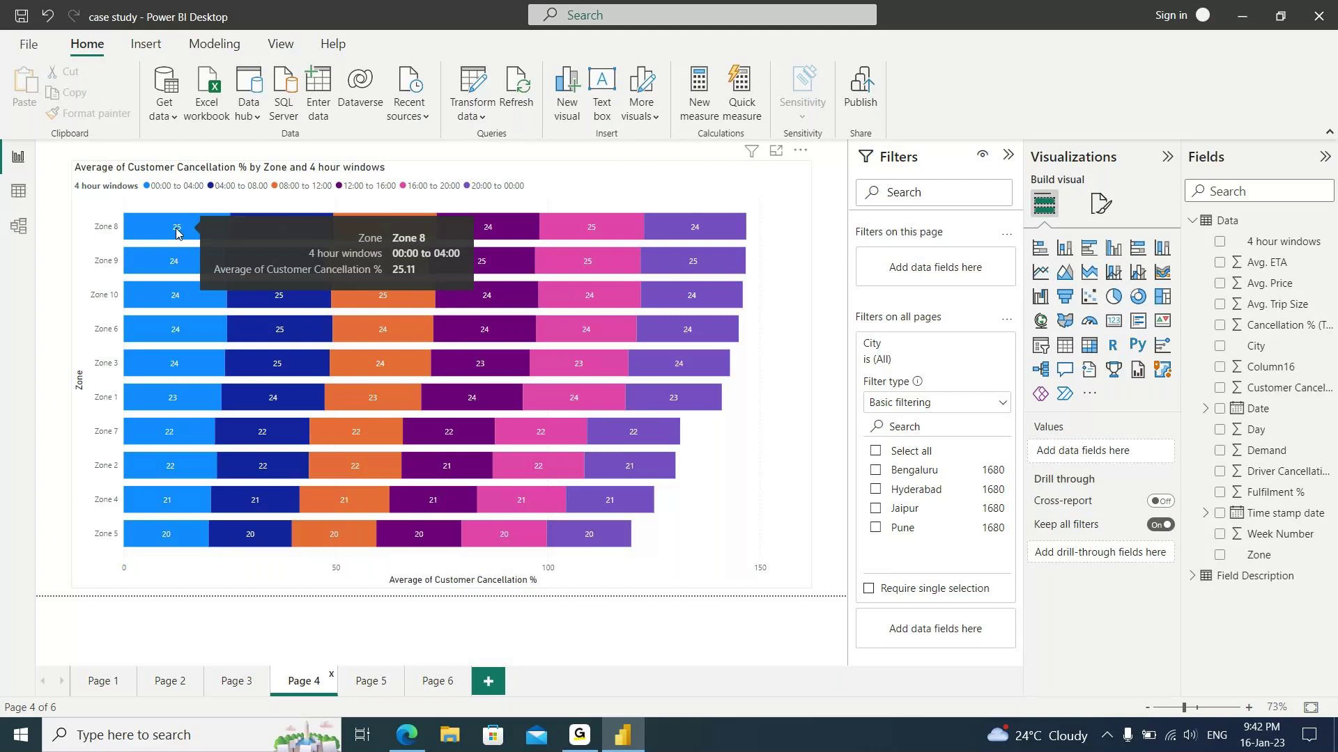
mouse_move(654, 228)
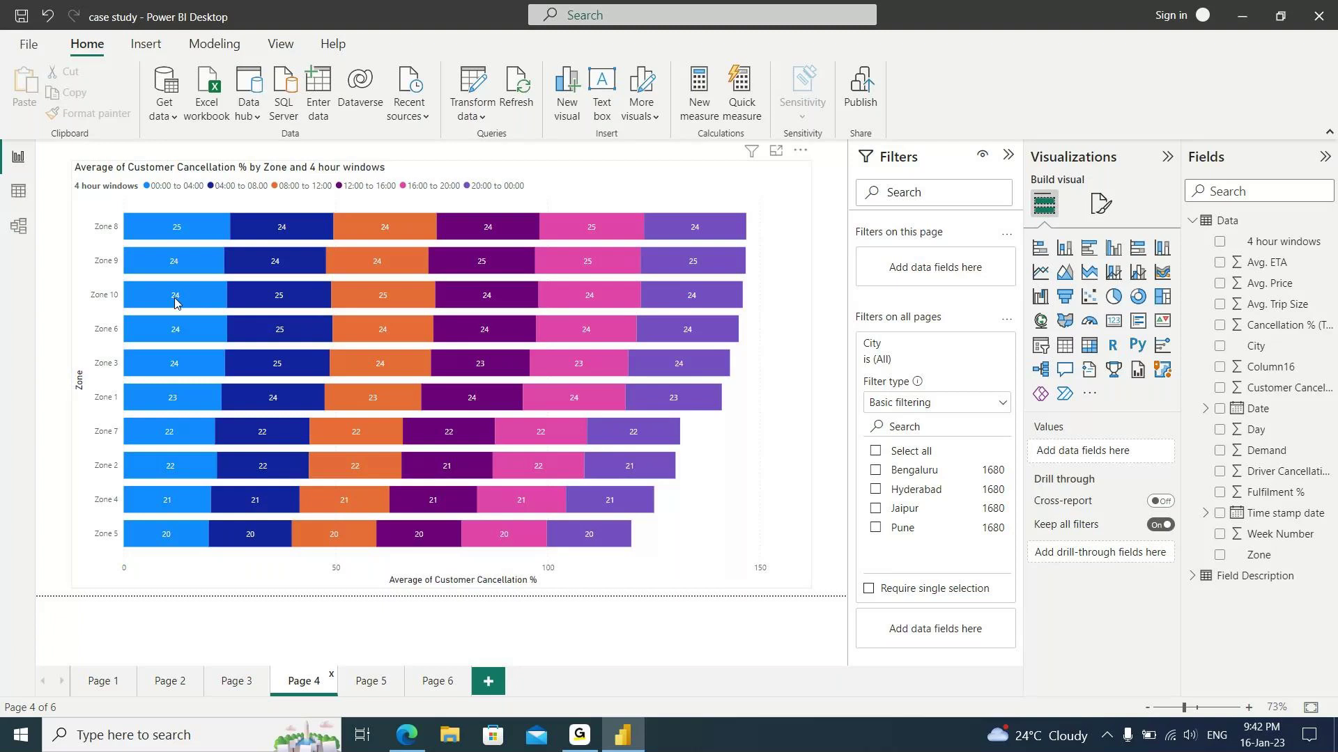
key(alt+Tab)
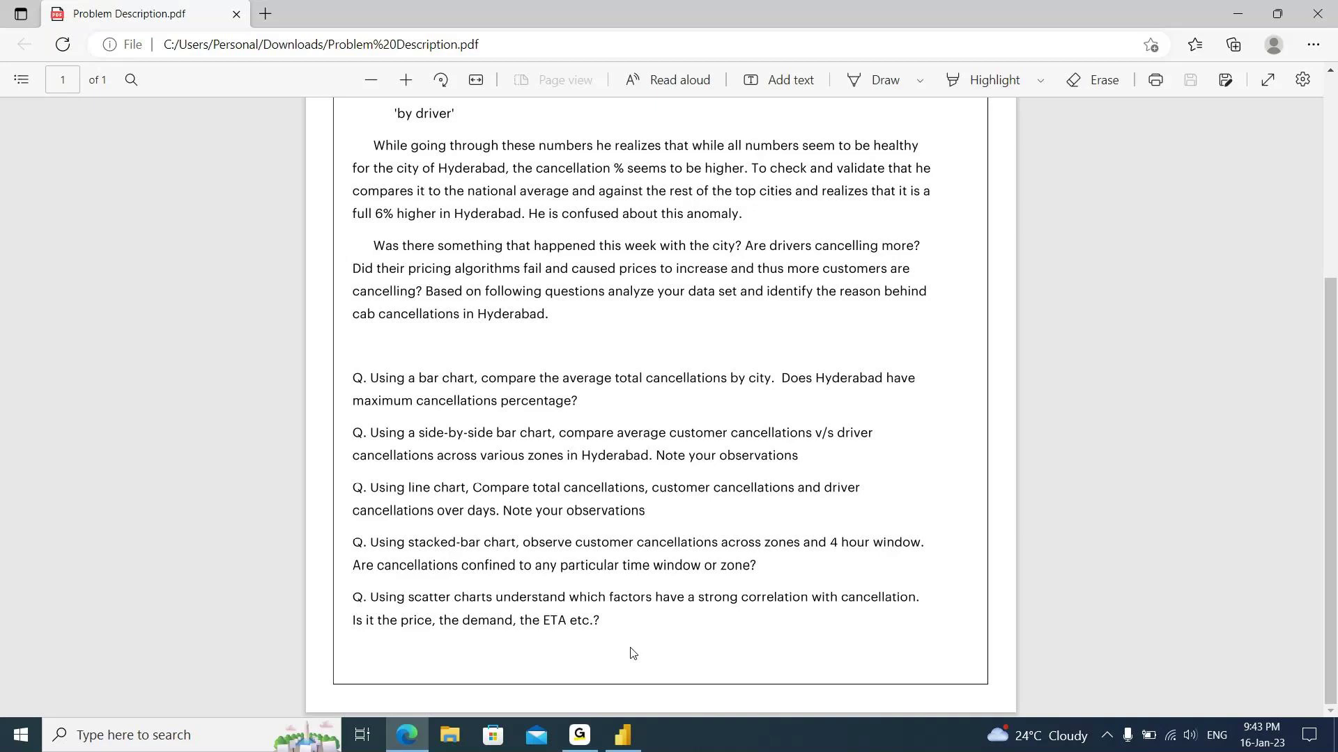
- Compare how average price, average ETA and demand correlate with total cancellation on Page 6's scatter charts
key(alt+Tab)
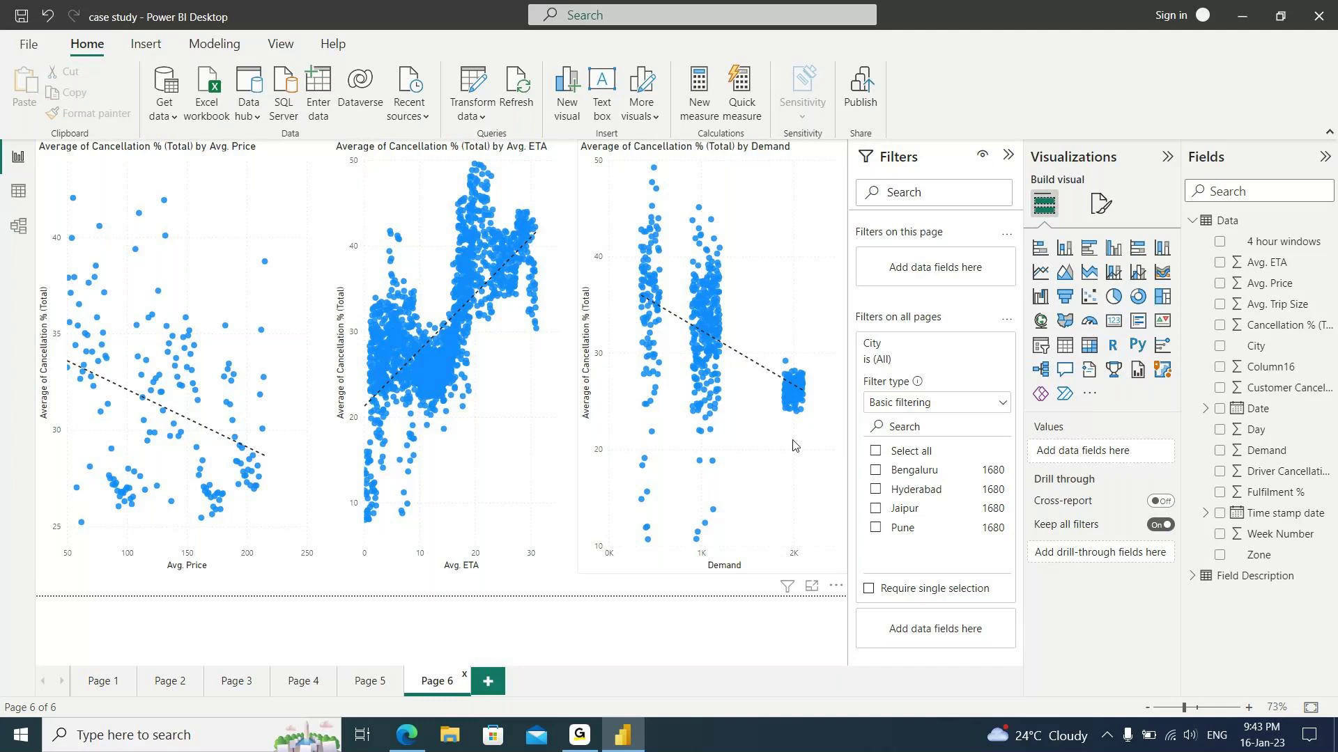
click(545, 519)
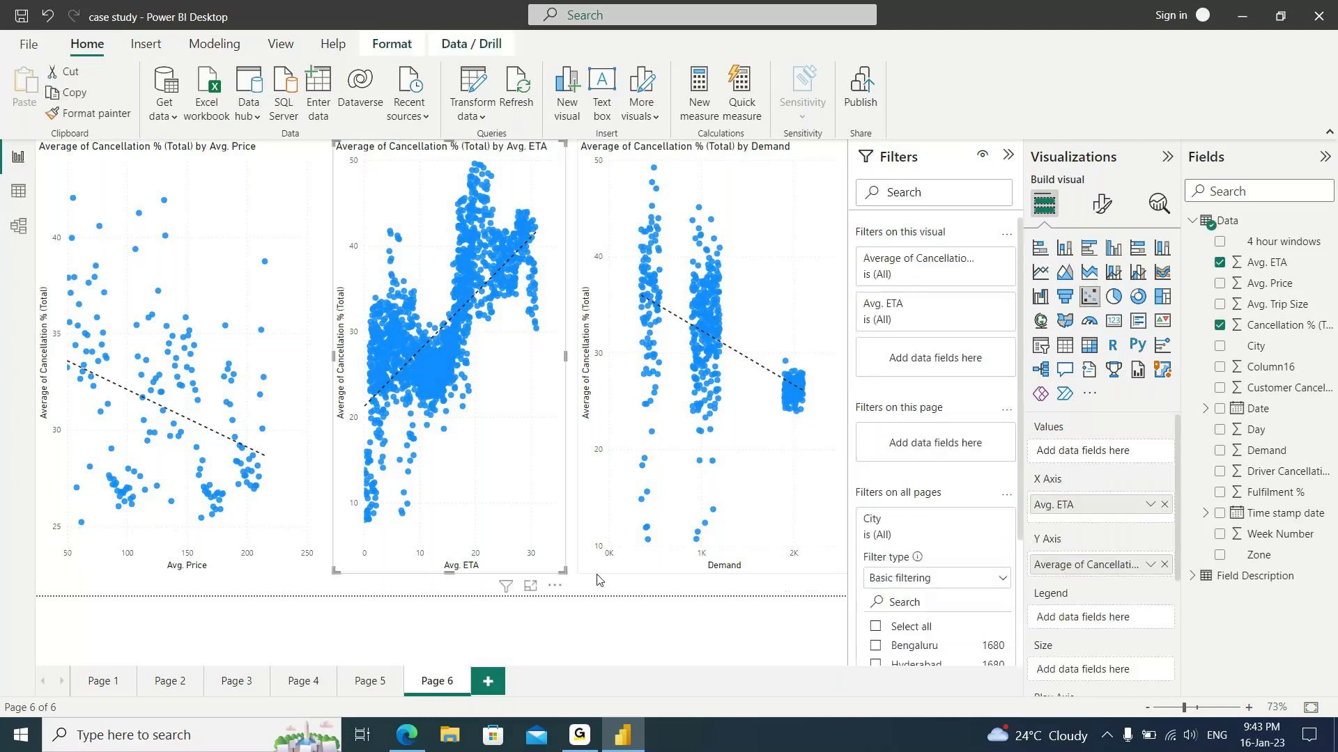
click(597, 580)
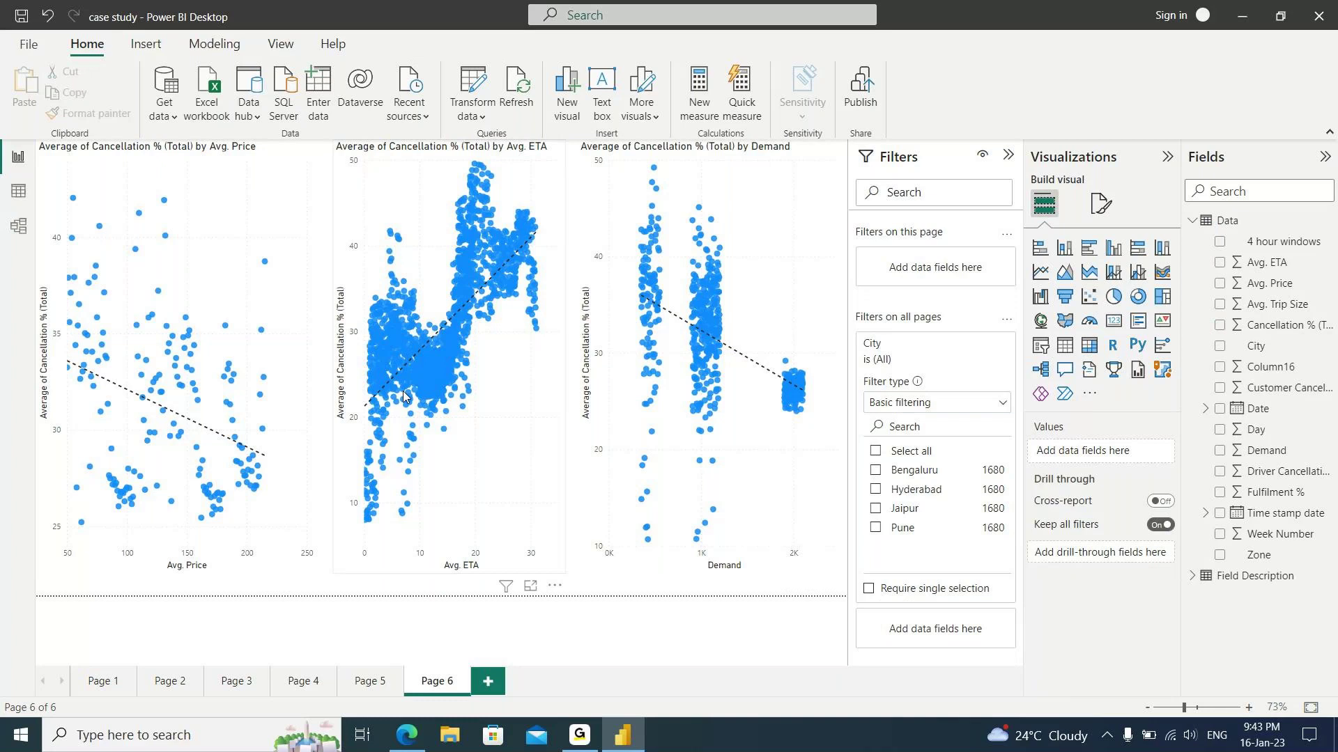
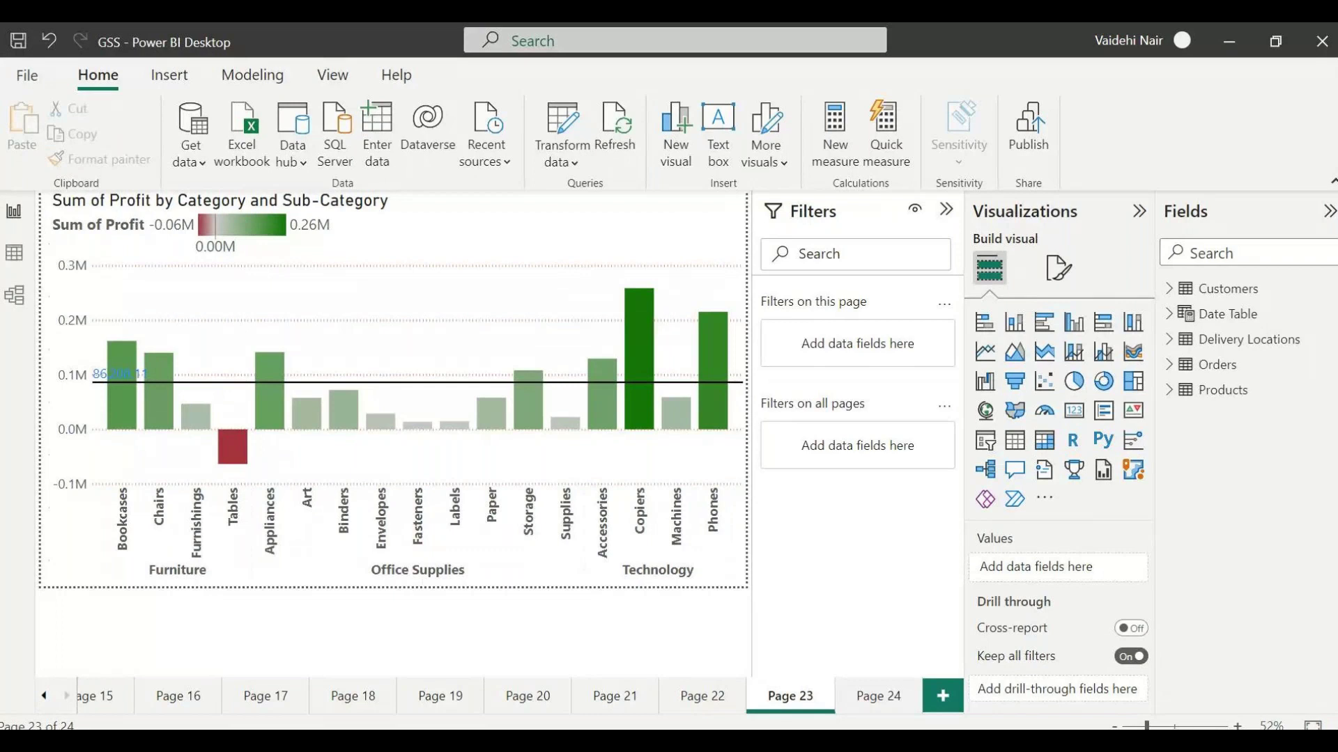
- Look through the Orders table's fields in the GSS report for its existing measures and calculated columns
click(1171, 365)
scroll(1271, 515, down, 3)
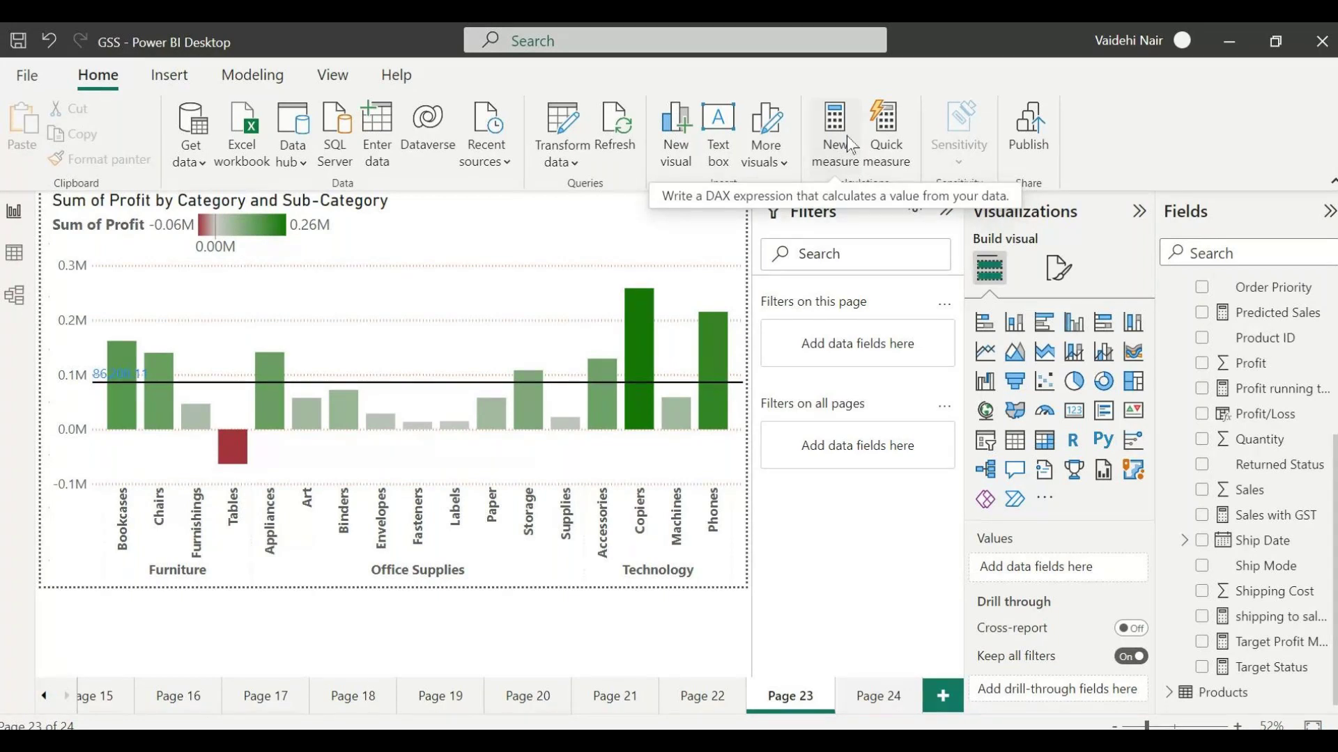
click(526, 587)
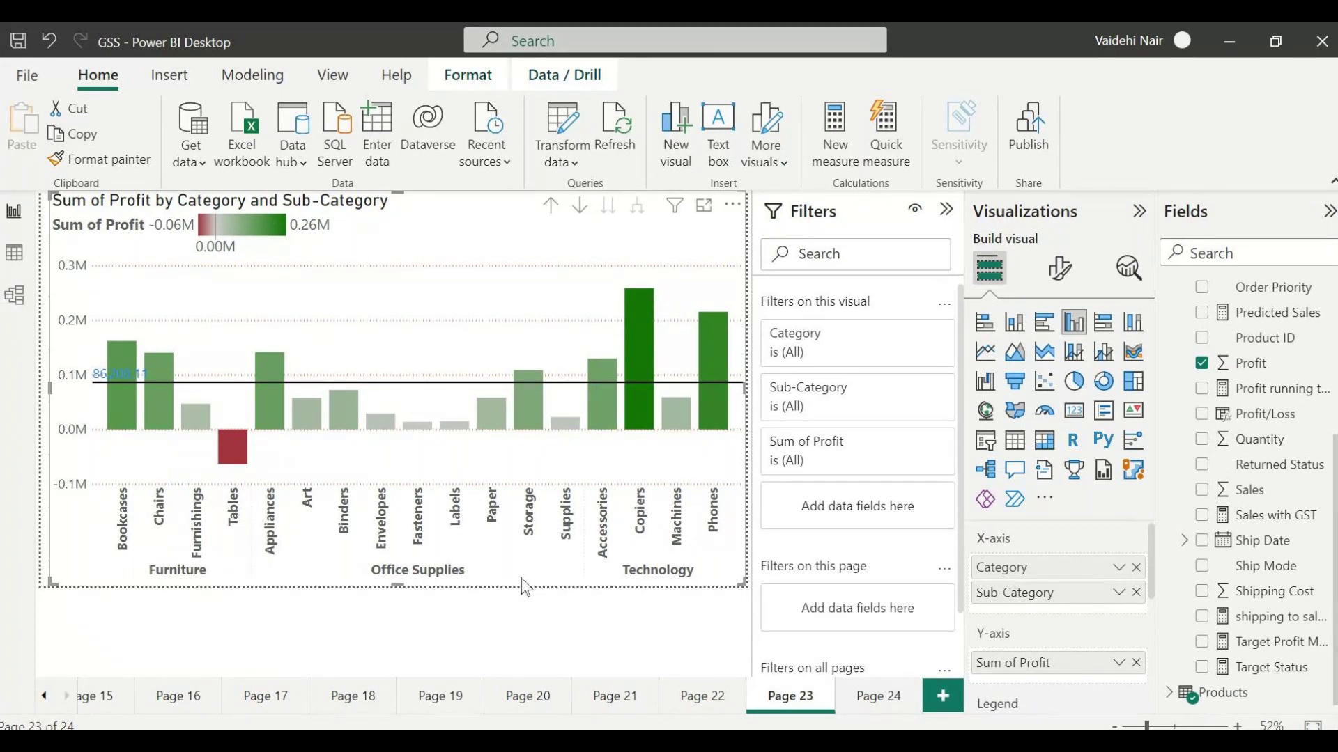
click(497, 614)
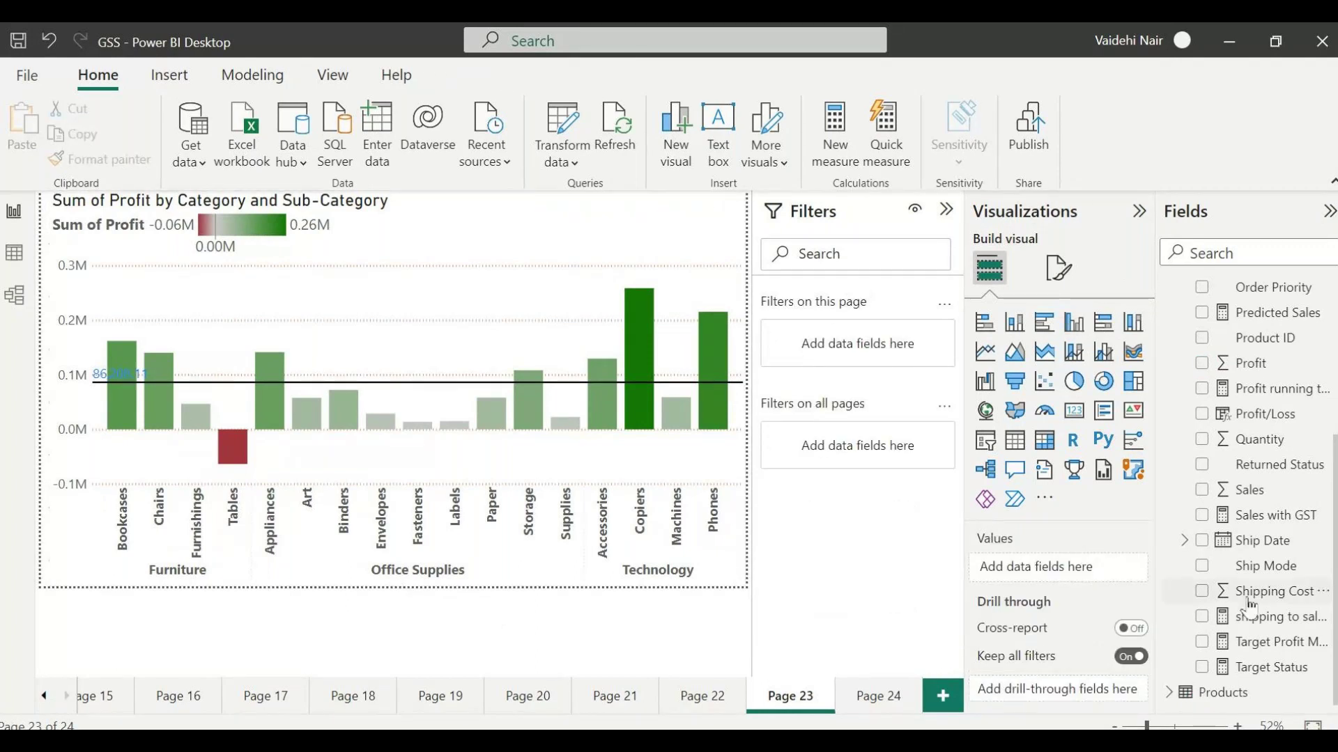
scroll(1250, 606, up, 5)
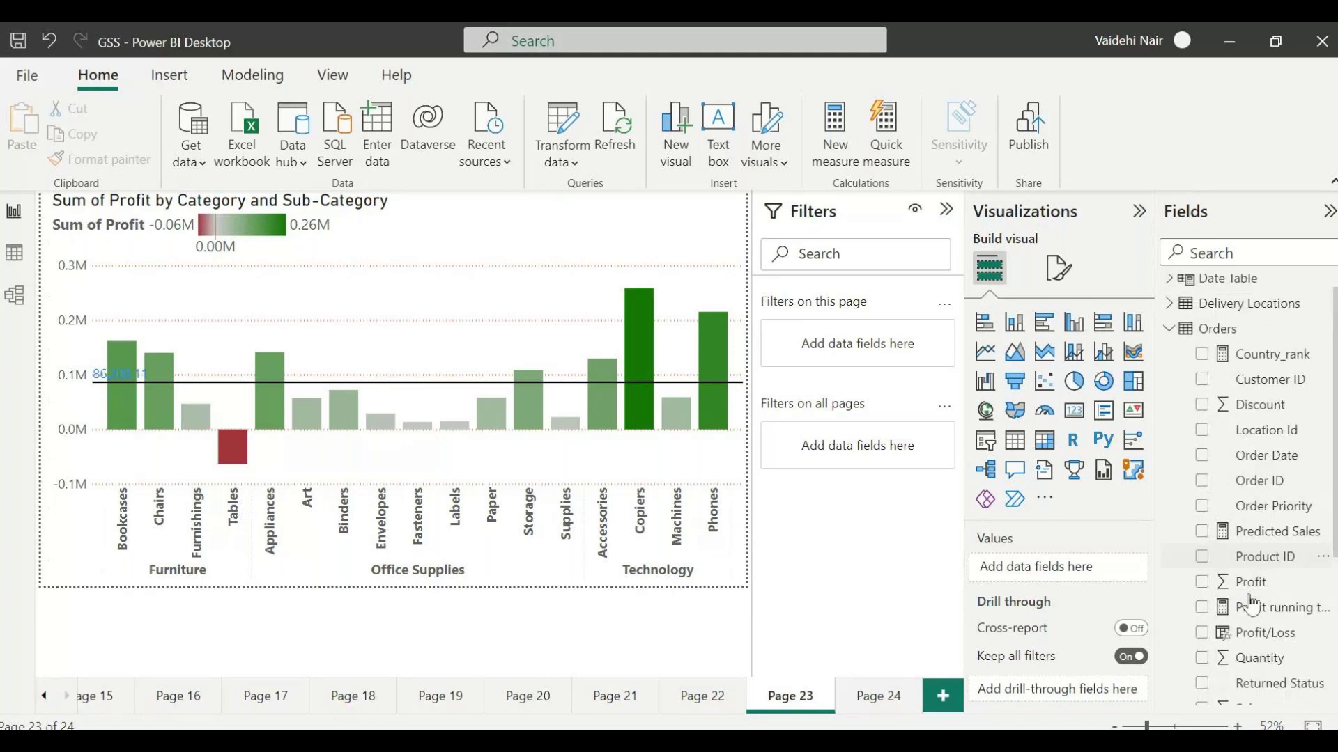
scroll(1252, 605, down, 3)
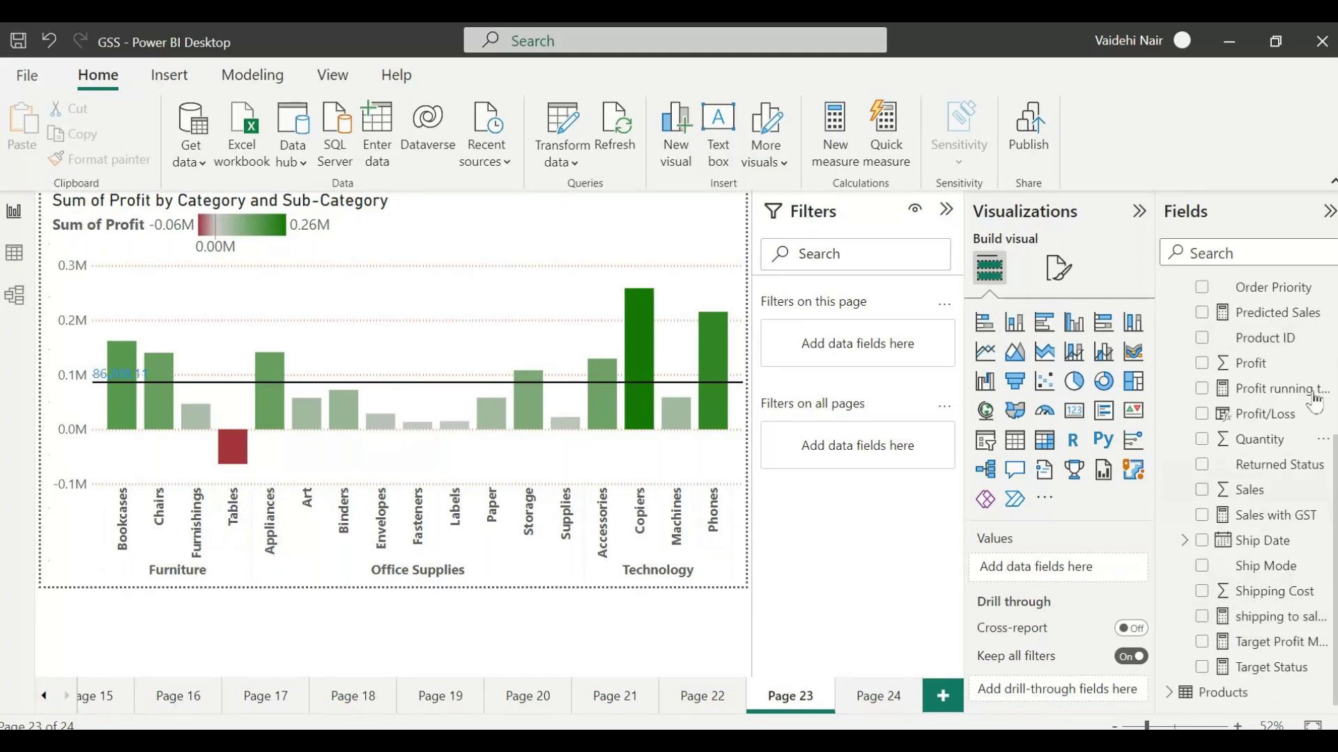
scroll(1290, 400, up, 2)
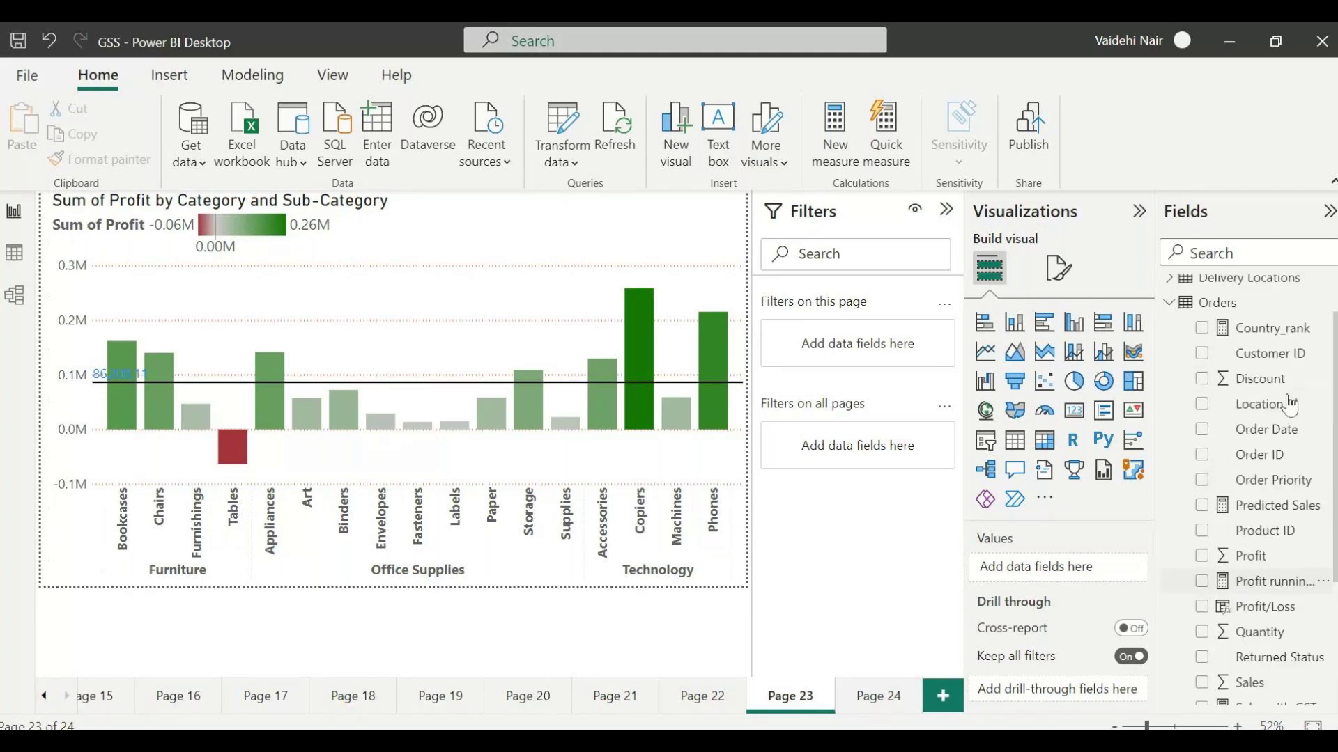
scroll(1289, 391, down, 2)
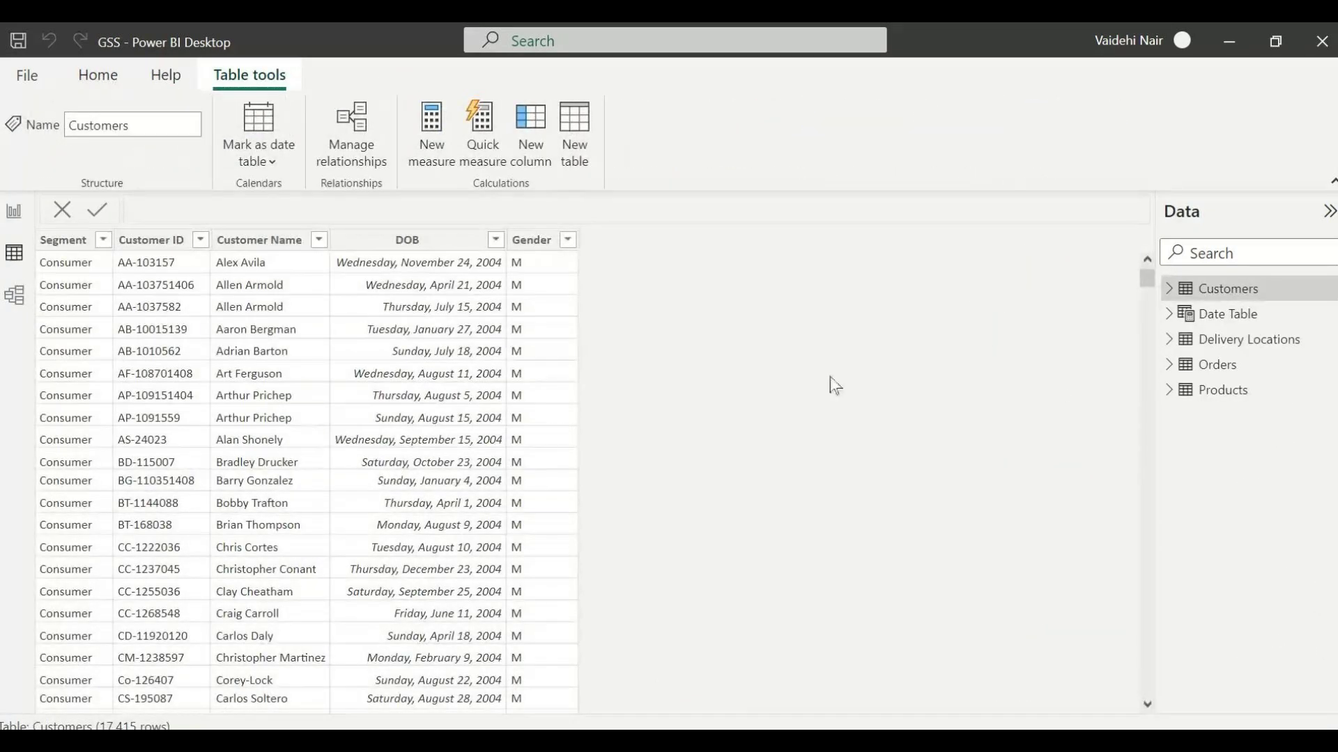
- Open the Orders table's data and display the formula behind its Profit/Loss column
click(1220, 365)
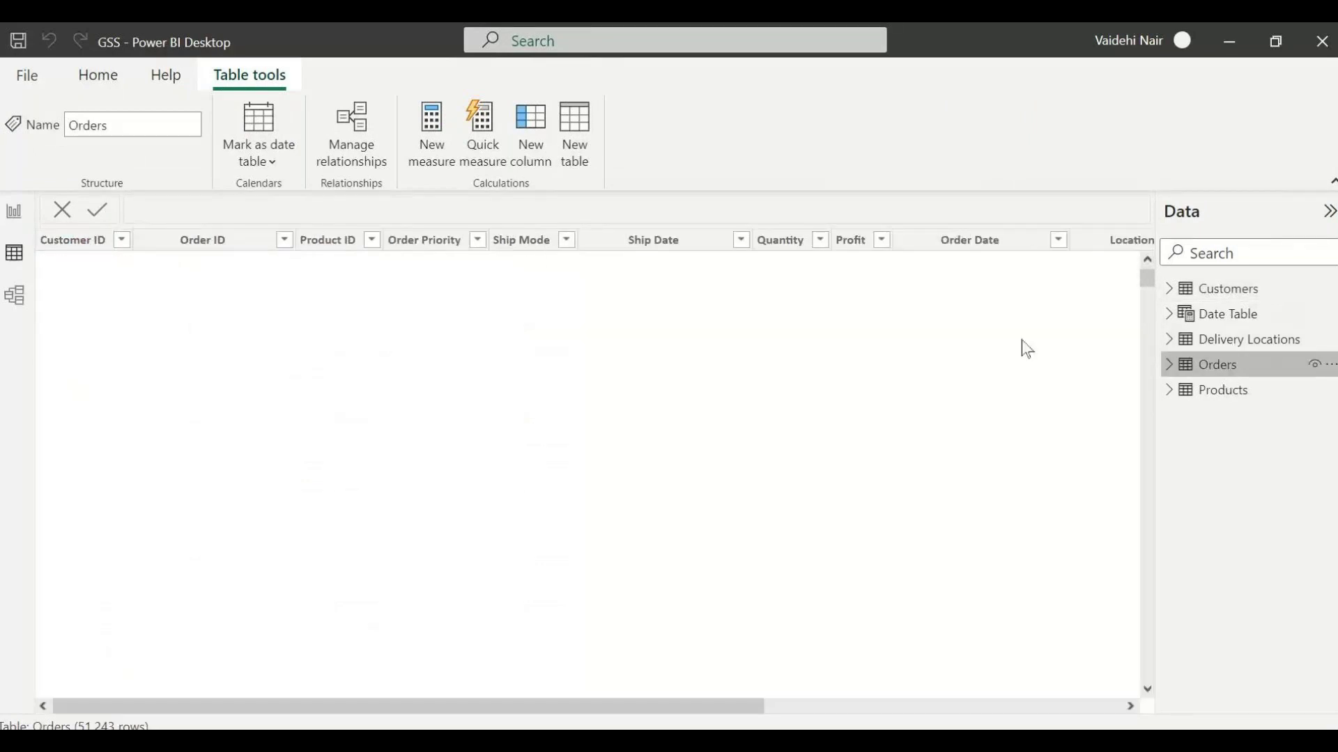
scroll(1024, 230, right, 5)
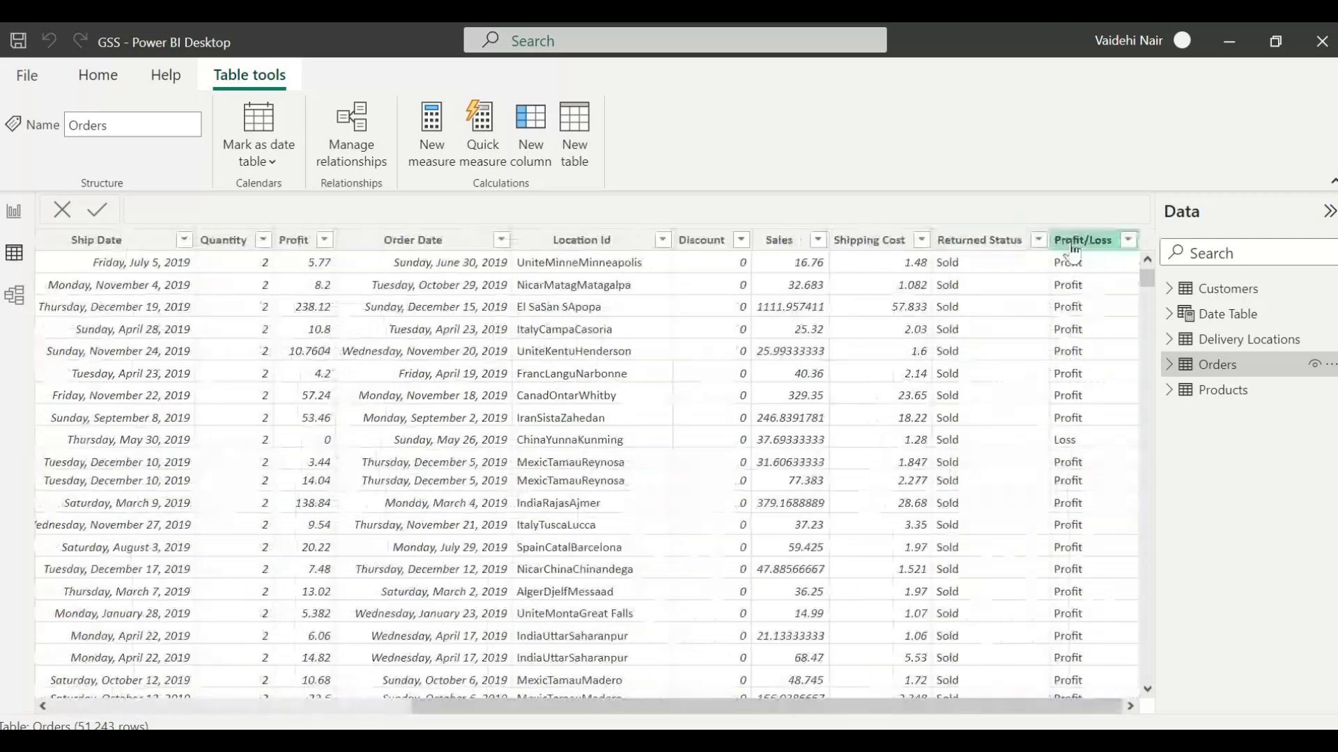
click(1075, 244)
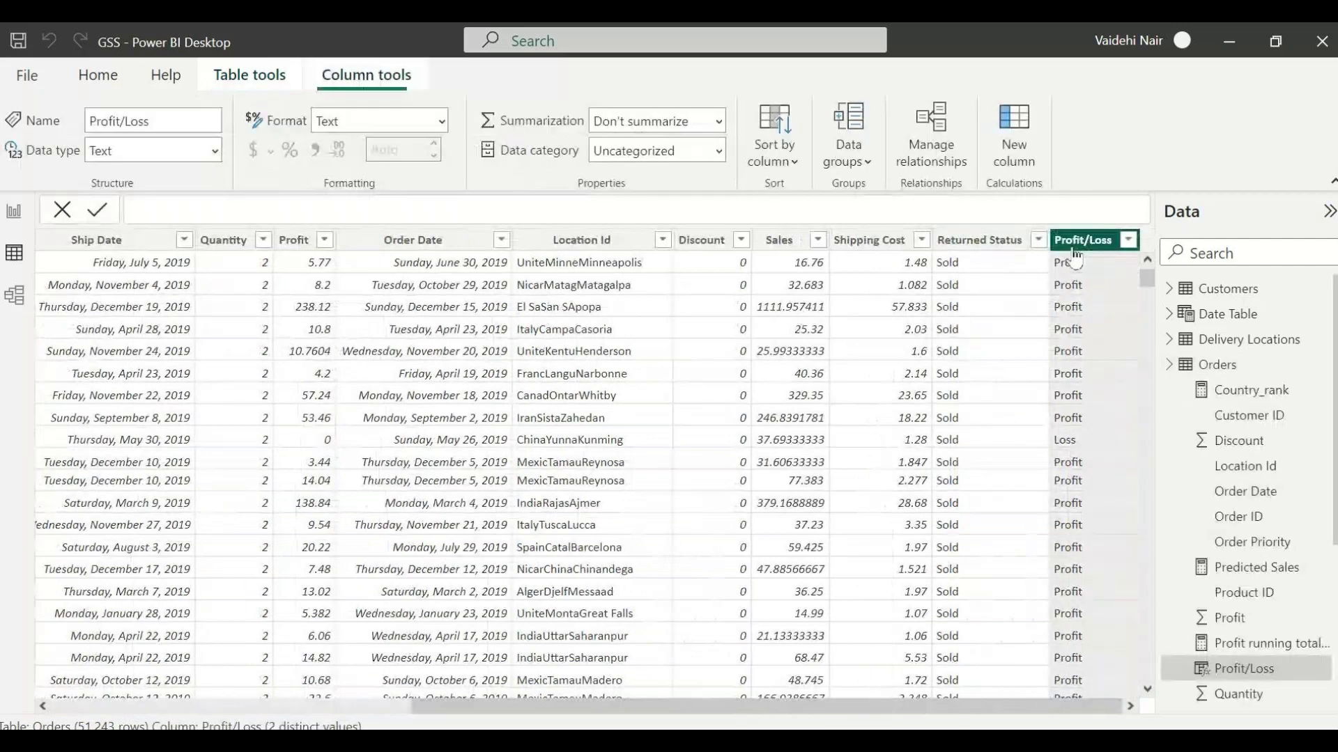
click(587, 210)
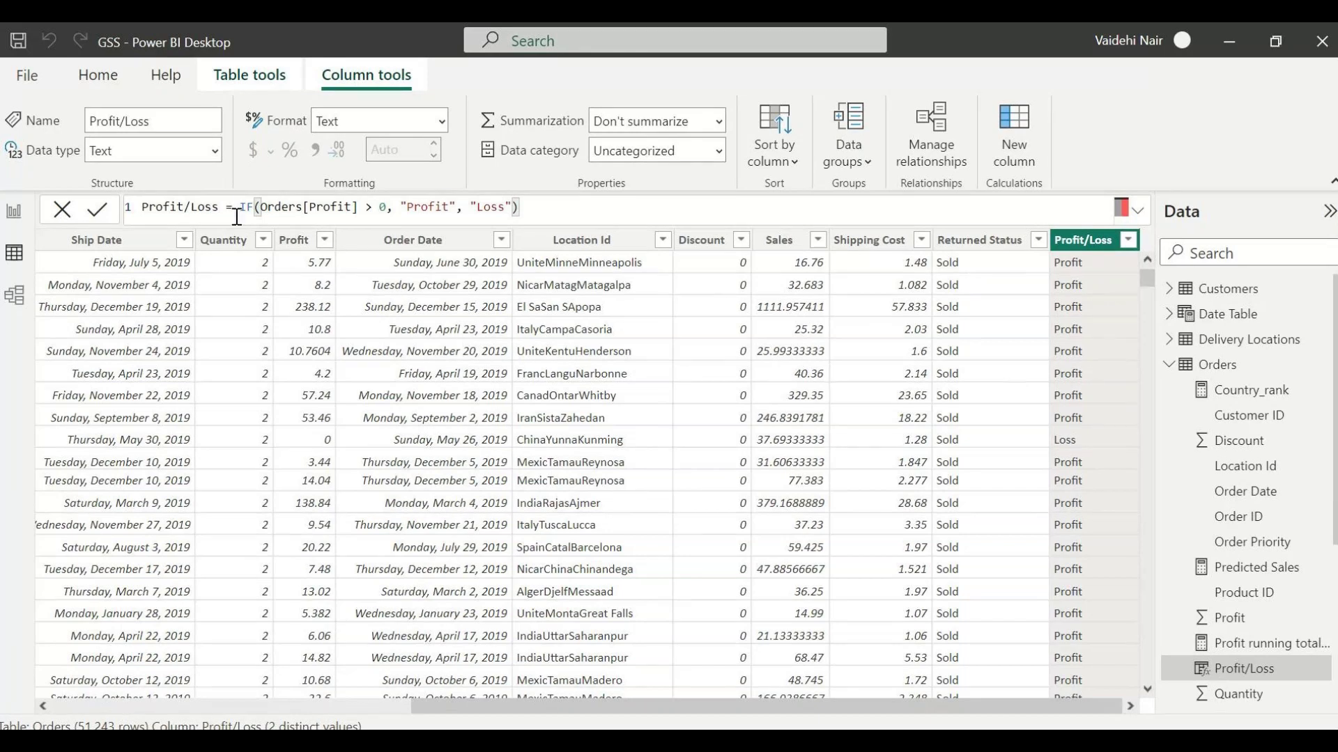
- Examine the Profit/Loss column's IF formula and its row values alongside the Returned Status column
drag(236, 217, 519, 209)
click(599, 208)
drag(519, 208, 143, 208)
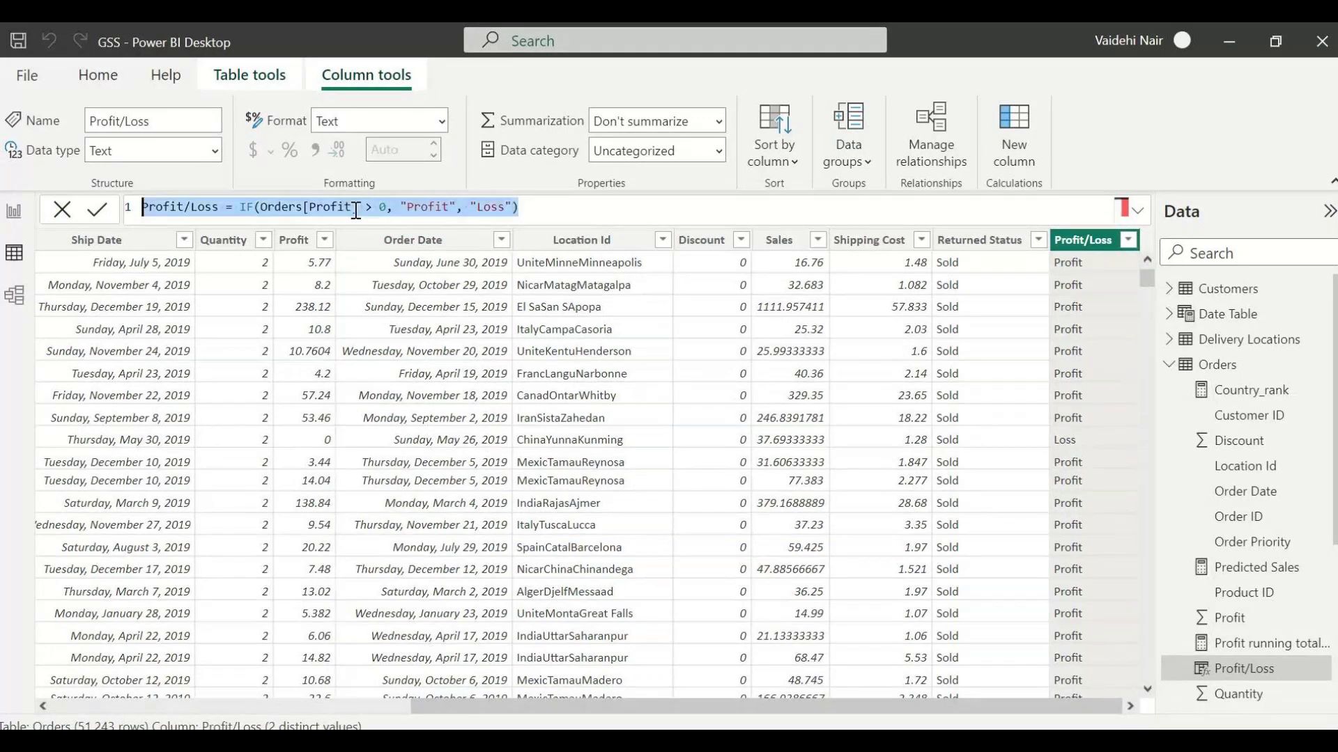
click(959, 328)
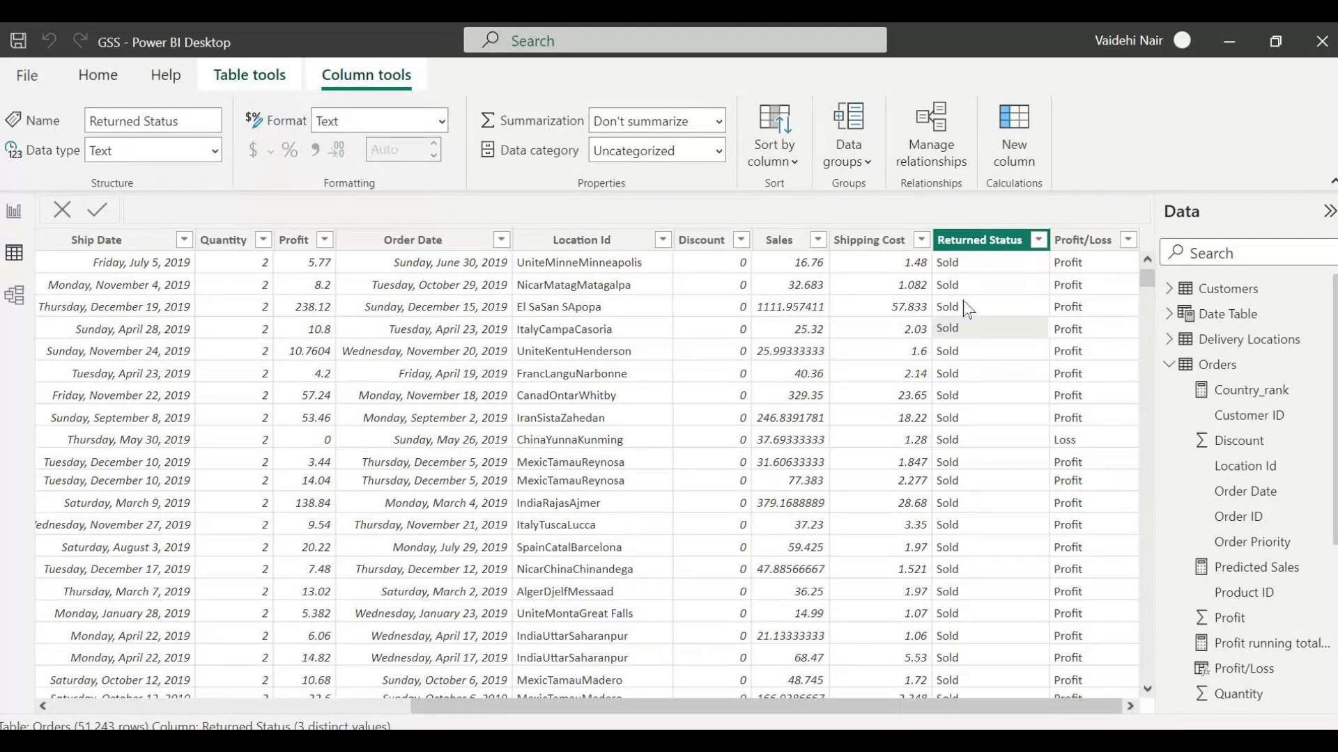
click(1075, 242)
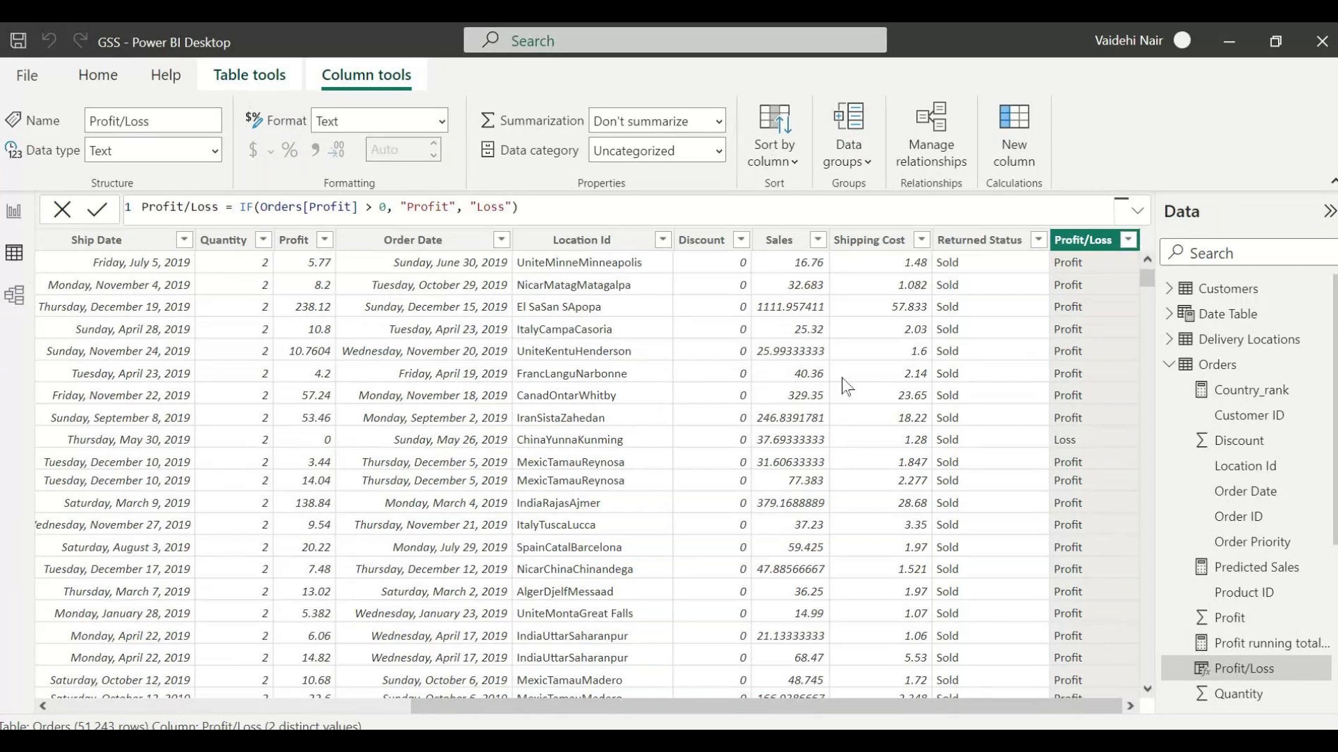
- Return to the report pages and go to Page 21 with the sales and profit by Order ID chart
click(14, 211)
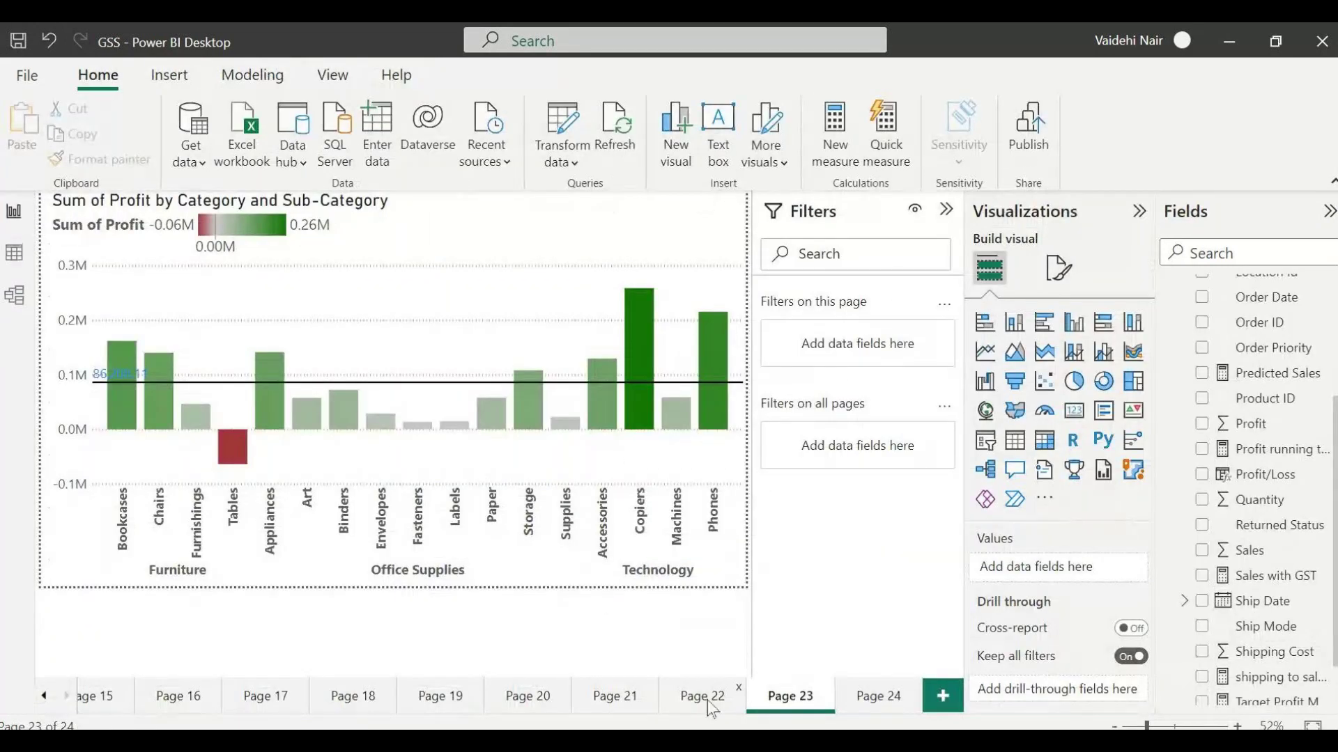
click(662, 699)
click(650, 702)
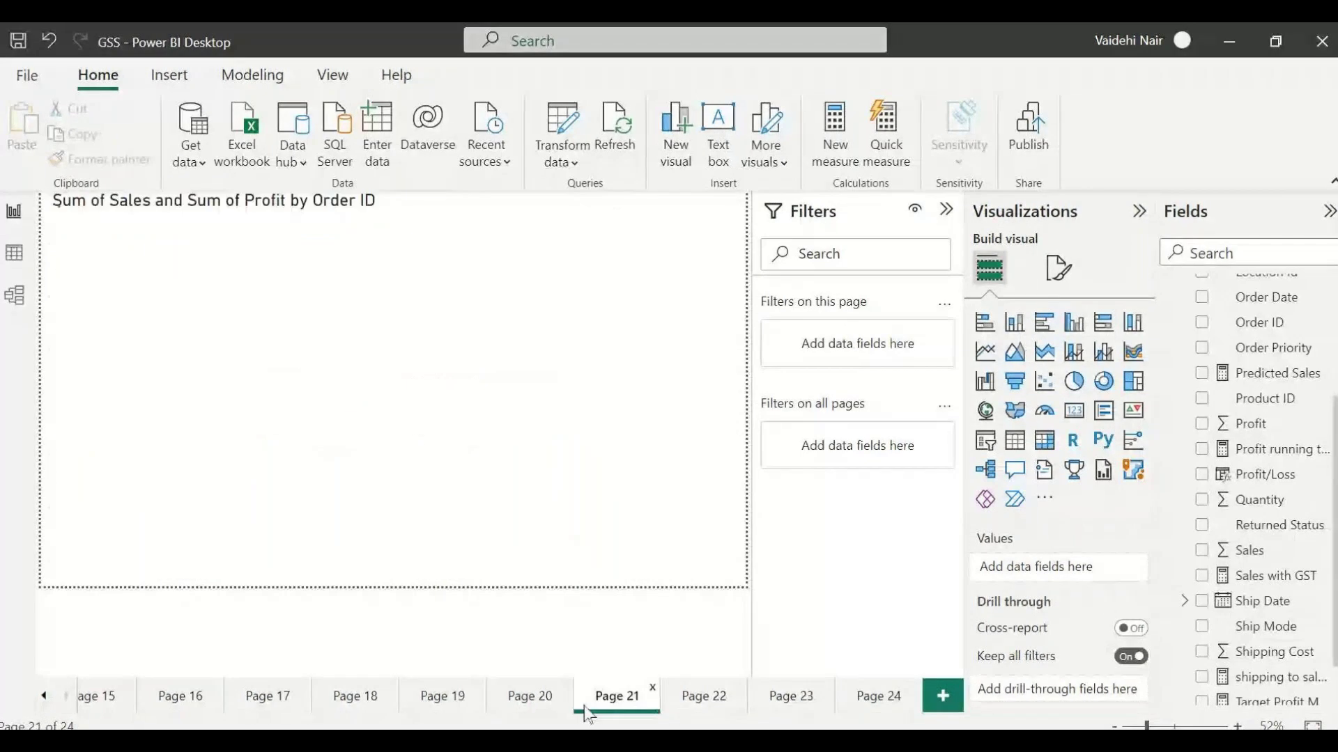
- Go to the Page 19 map of furniture profits by US state and open the program's options
click(519, 705)
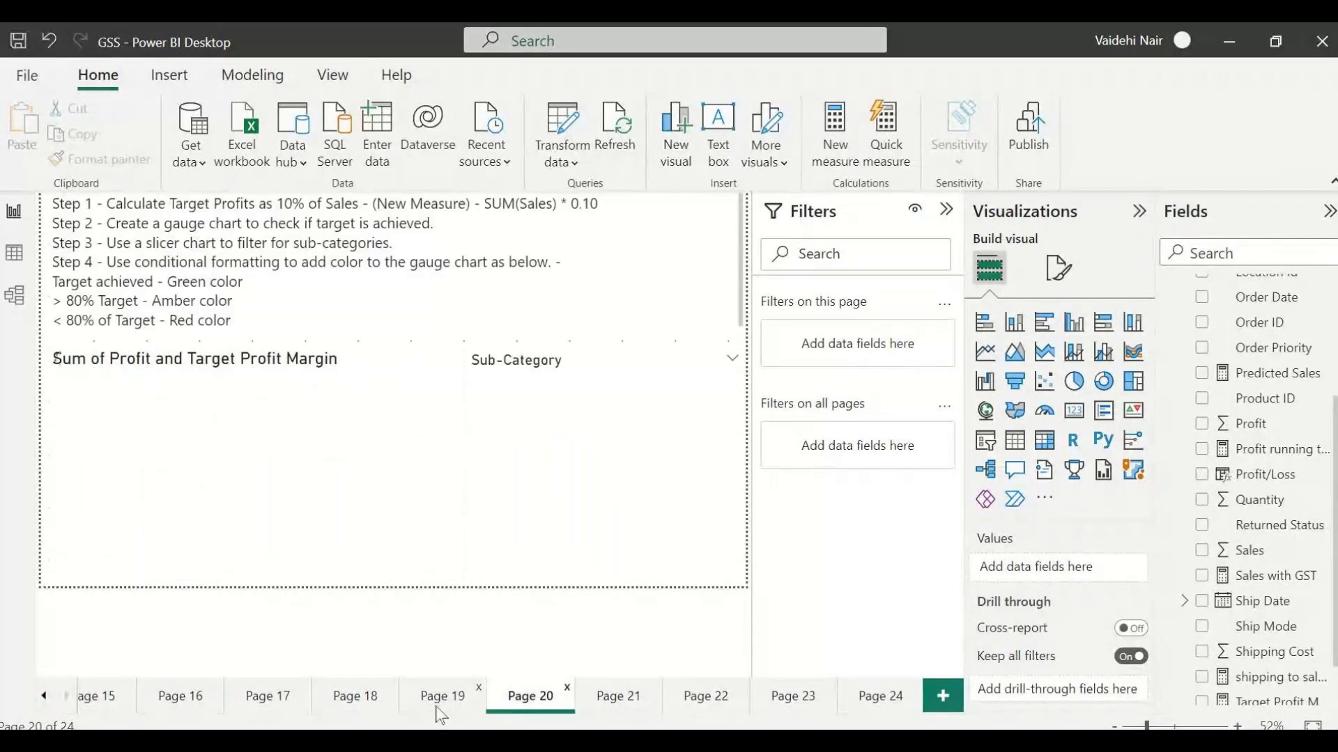
click(437, 708)
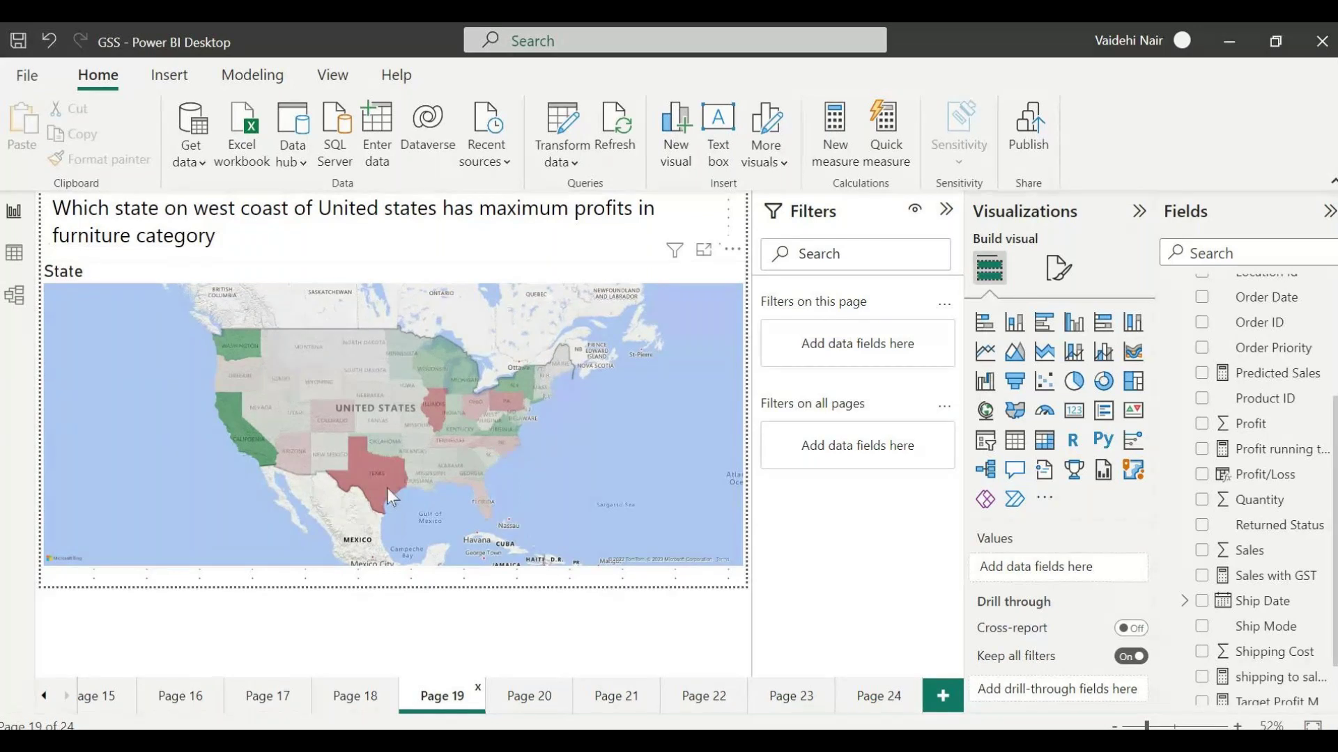
click(44, 81)
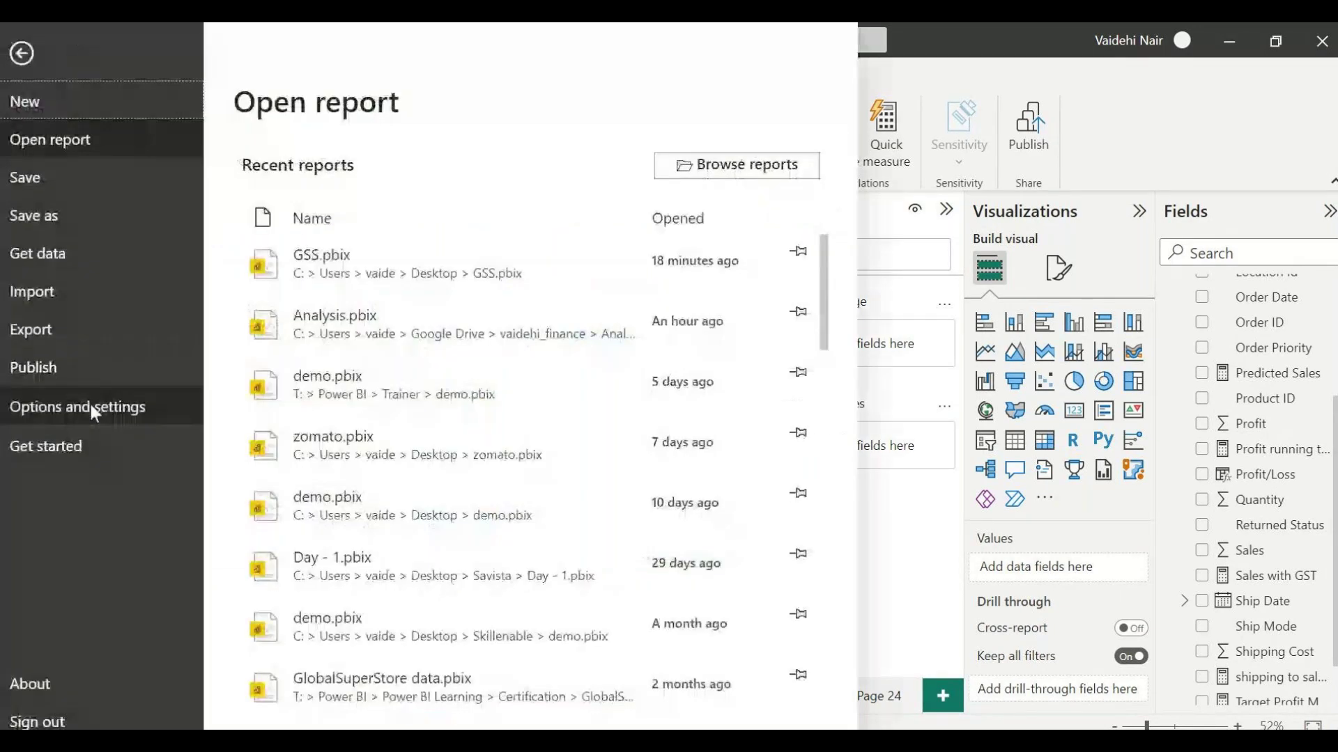
click(90, 405)
click(398, 169)
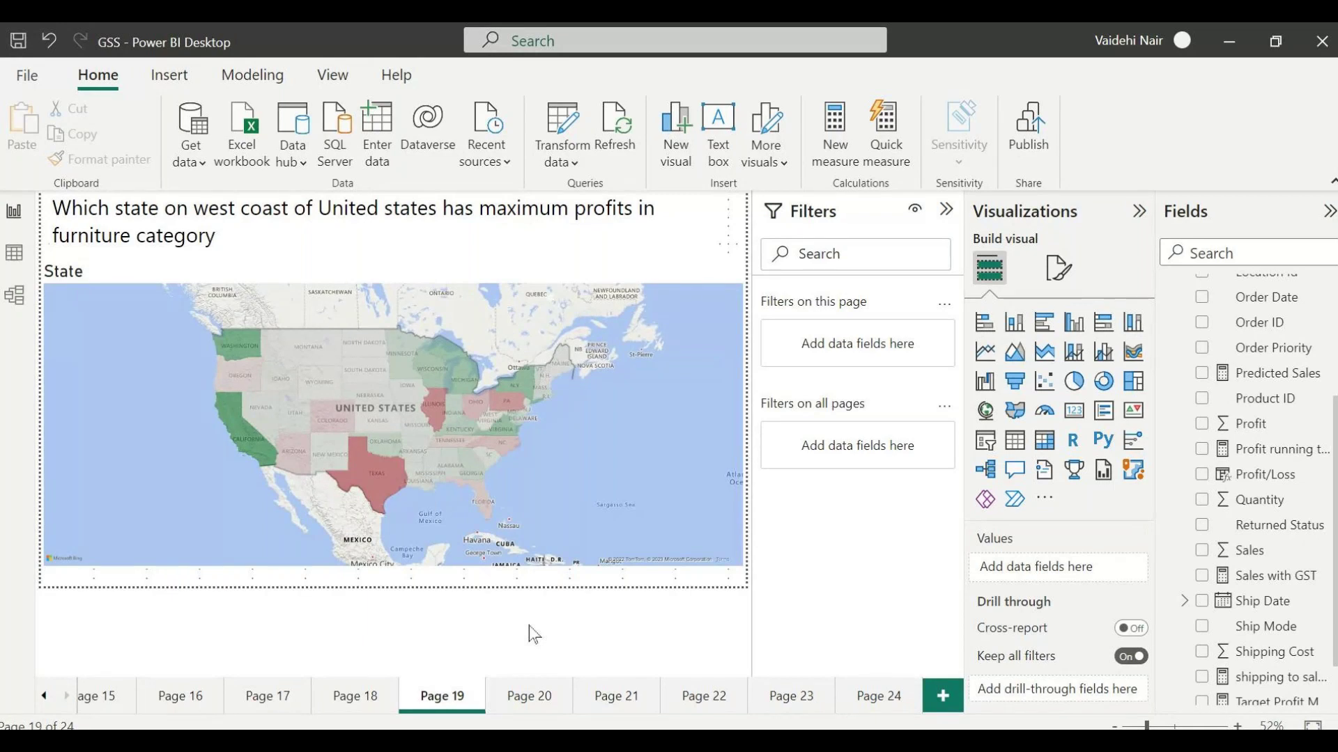
- Examine the state map's Category and Country filters and identify its dark green west coast state
click(627, 394)
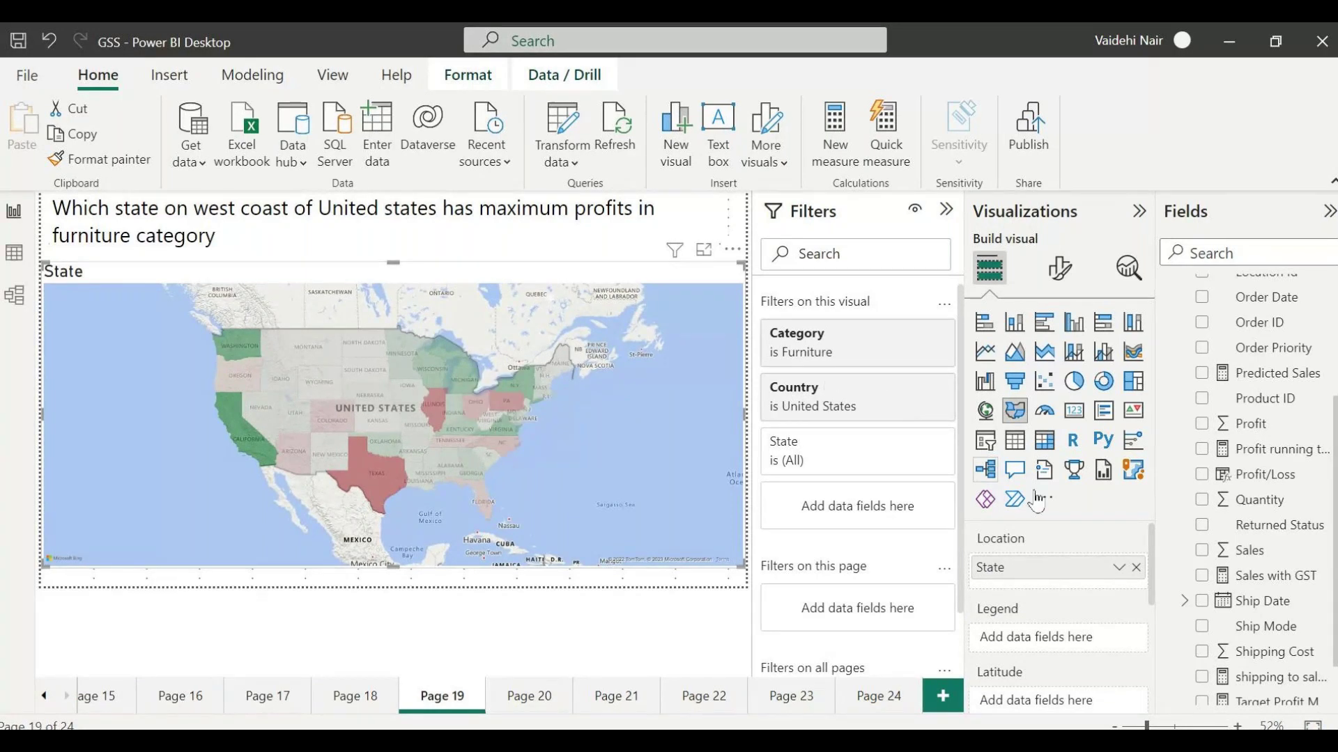
scroll(822, 499, down, 2)
scroll(822, 499, up, 2)
click(888, 335)
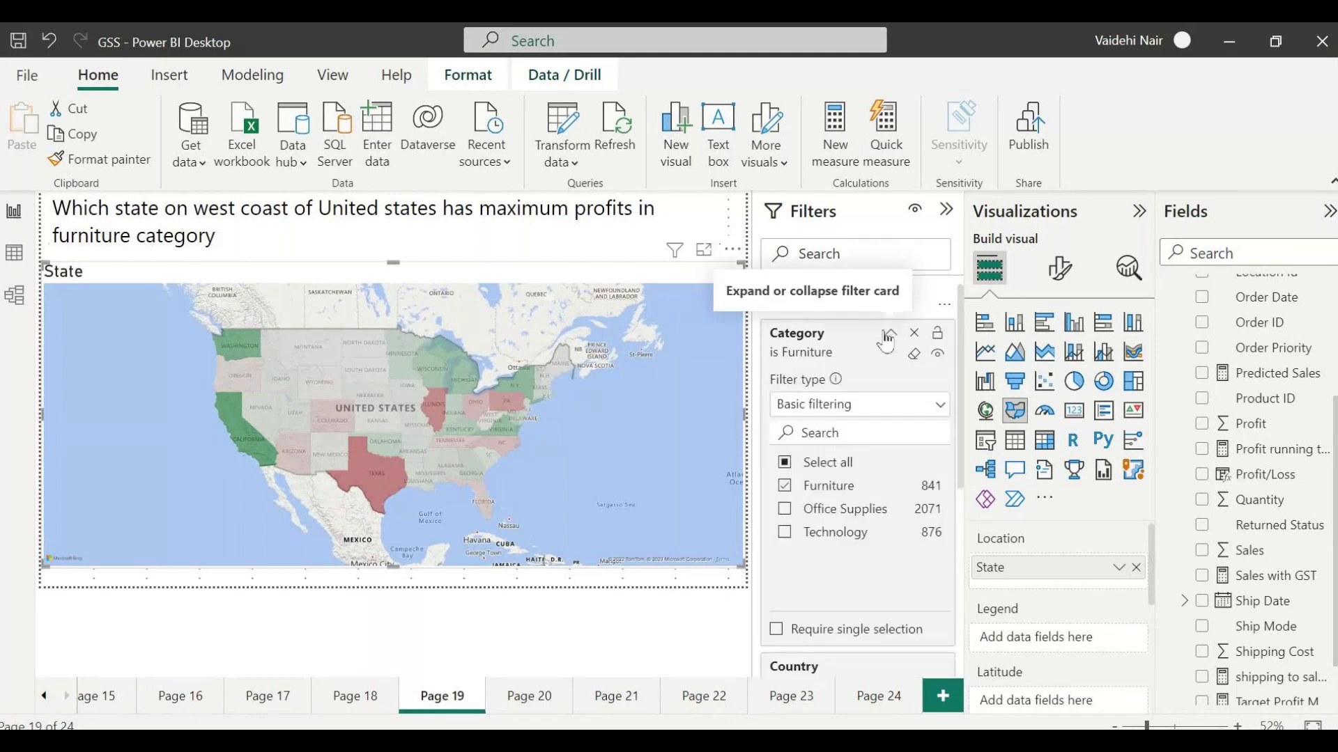
click(888, 335)
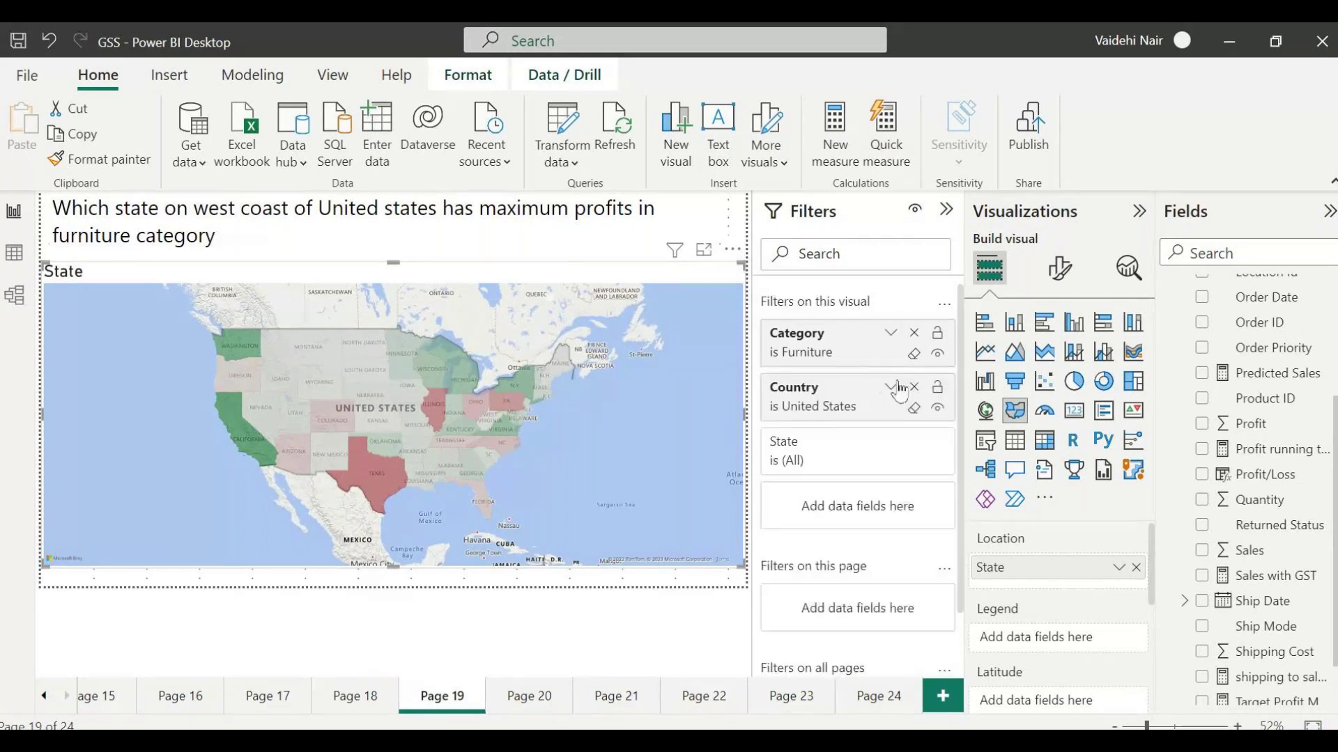
click(898, 389)
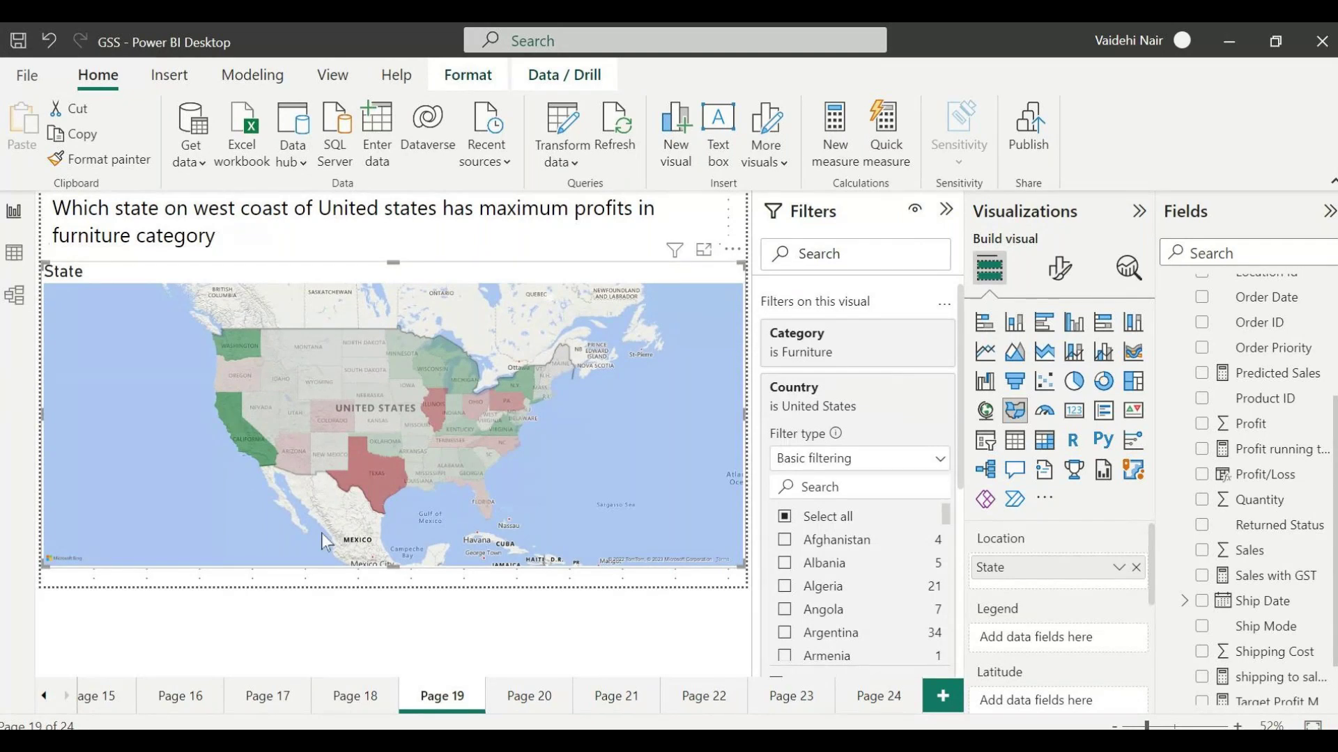
click(890, 388)
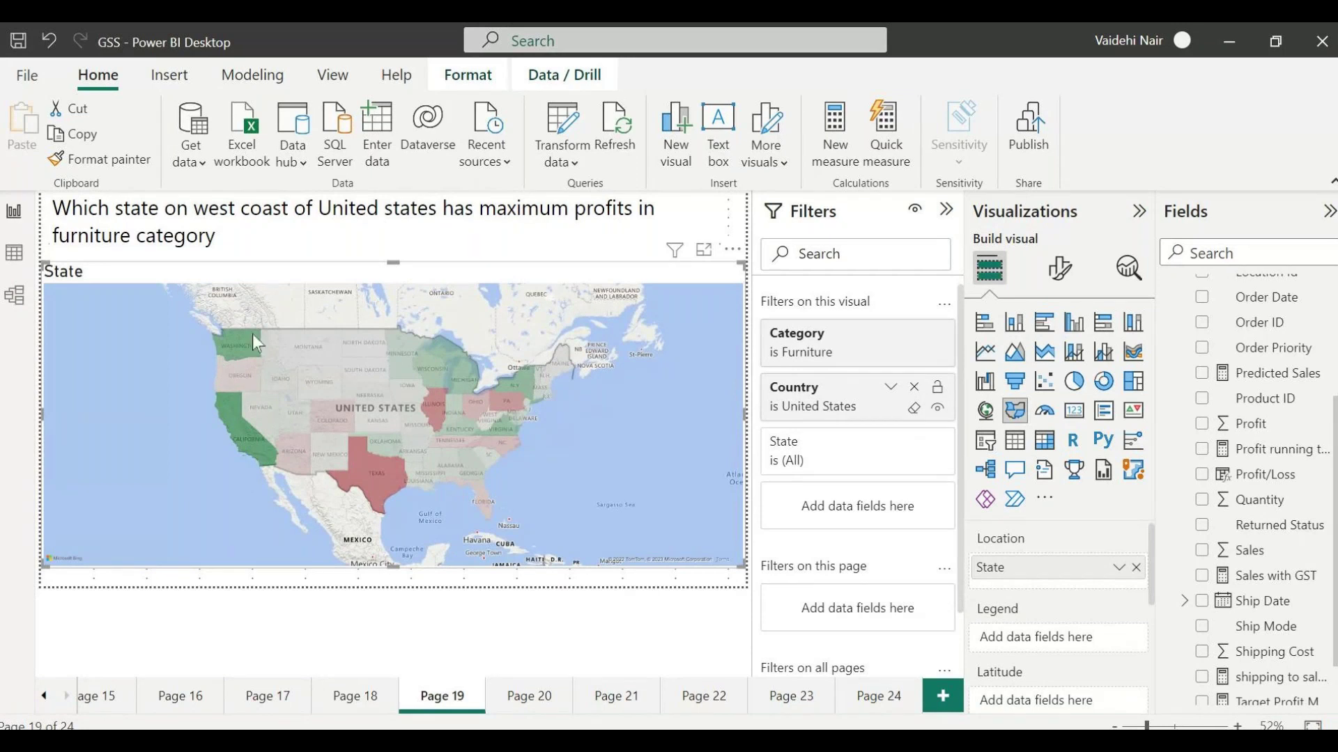
mouse_move(237, 424)
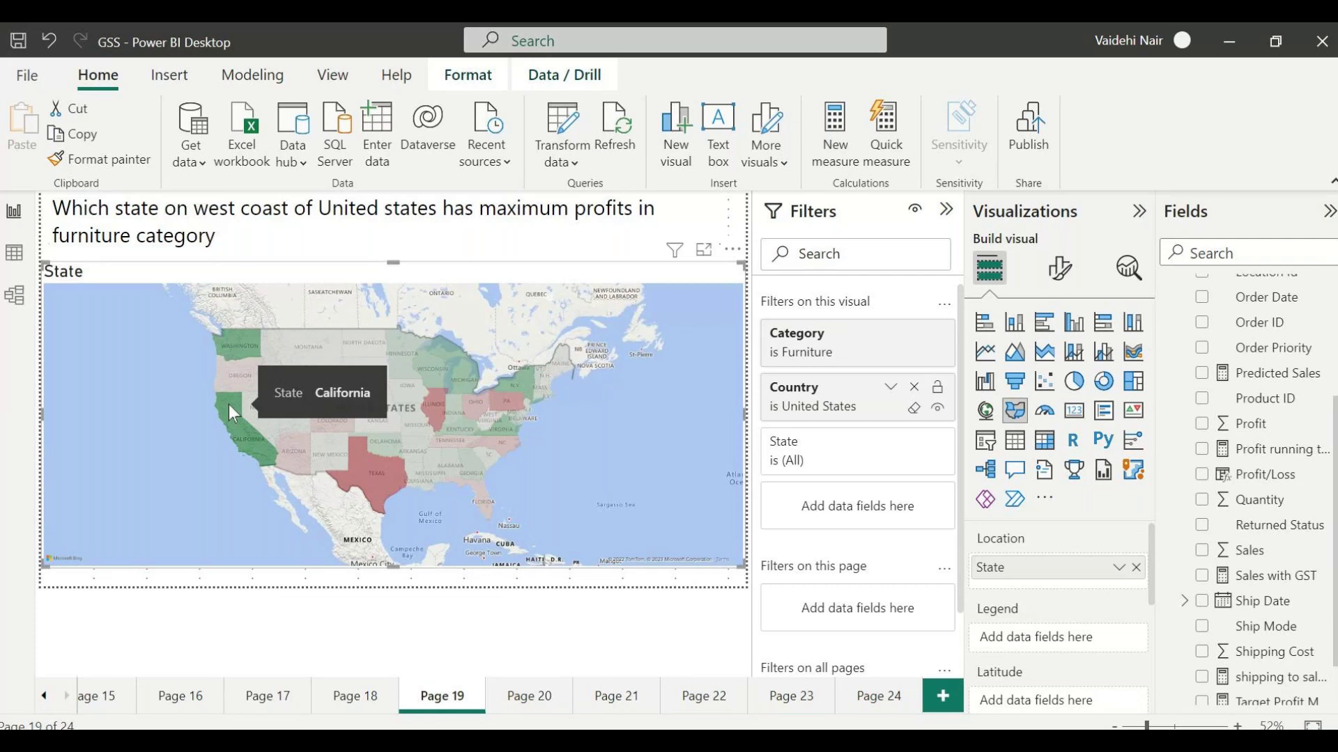
click(645, 615)
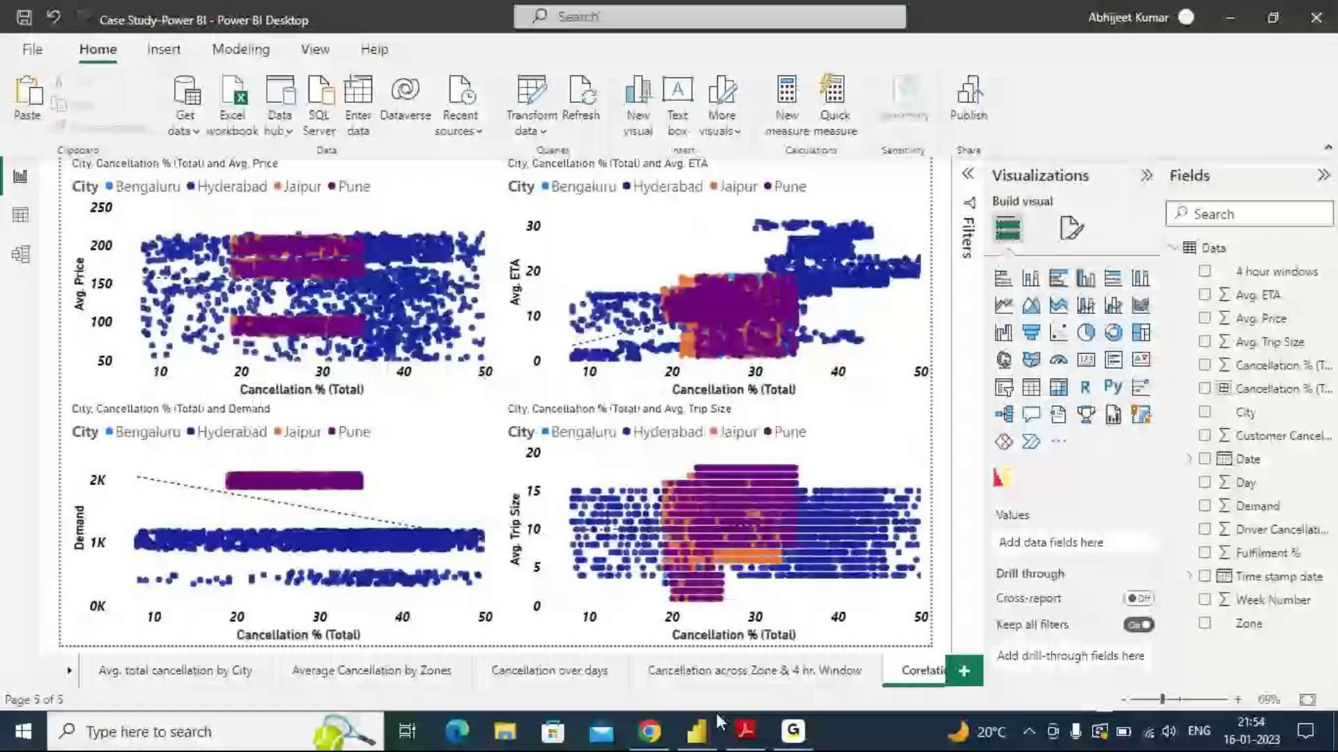
- Switch back to the GSS report and go to Page 23 with the profit by category and sub-category chart
click(795, 733)
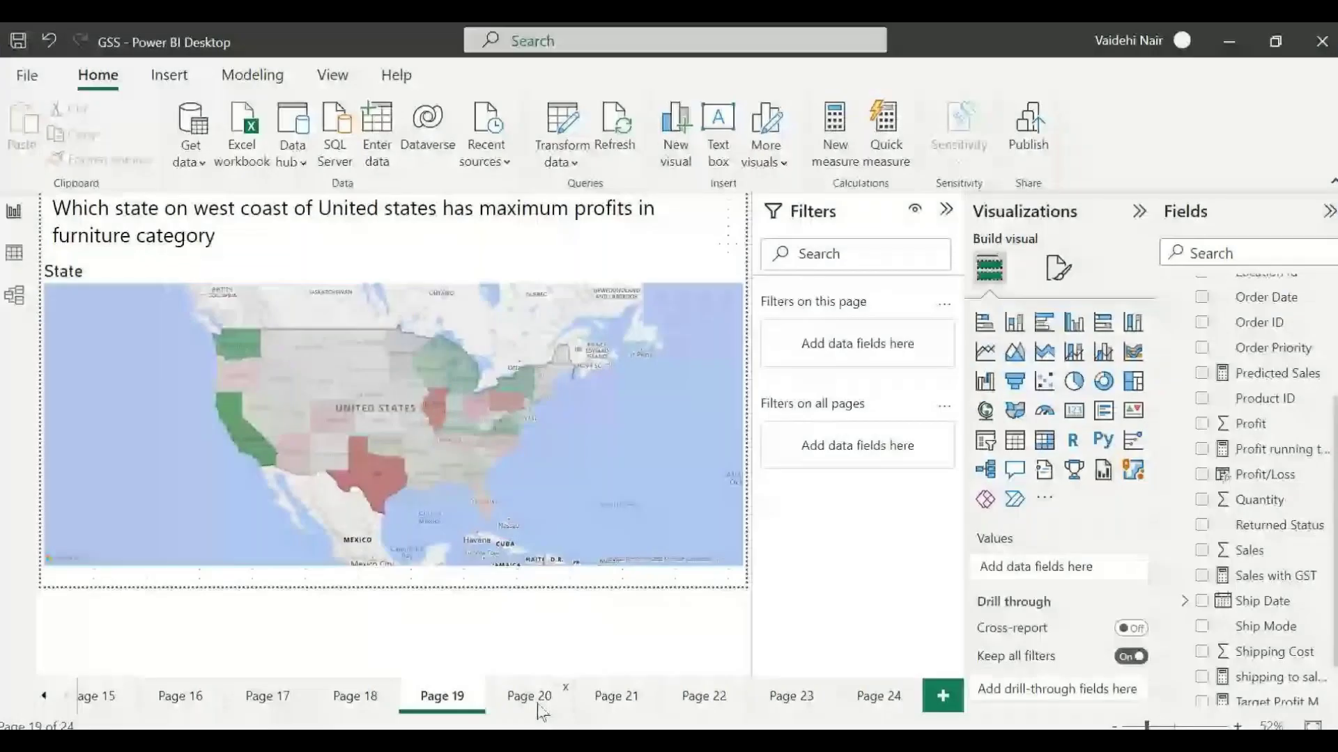
click(616, 697)
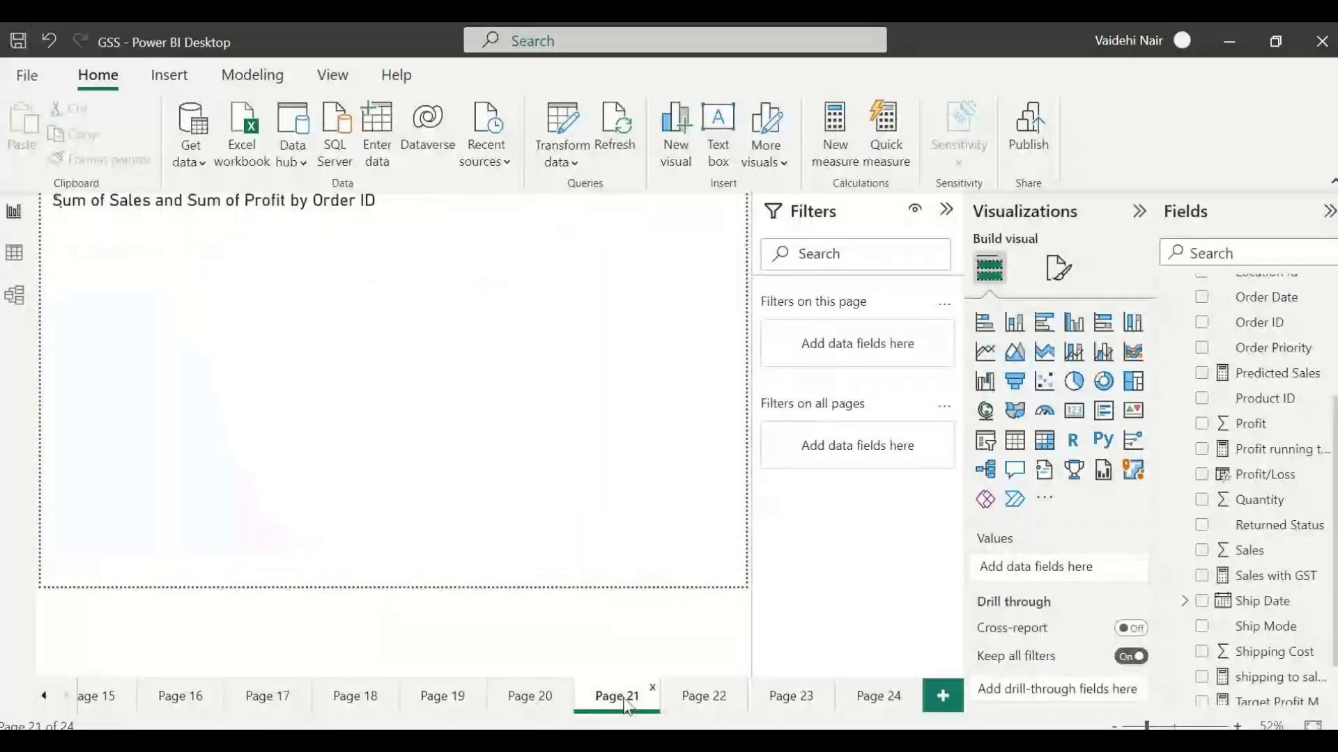
click(702, 696)
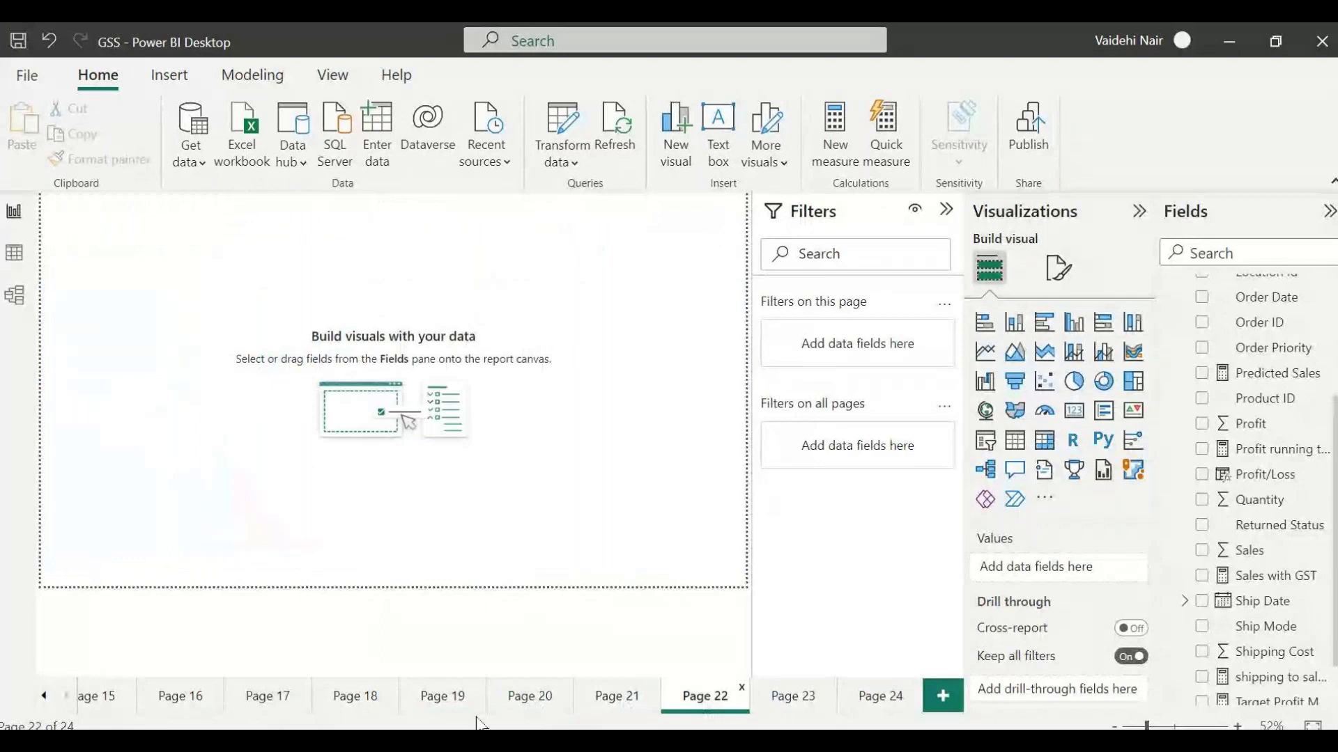
click(791, 695)
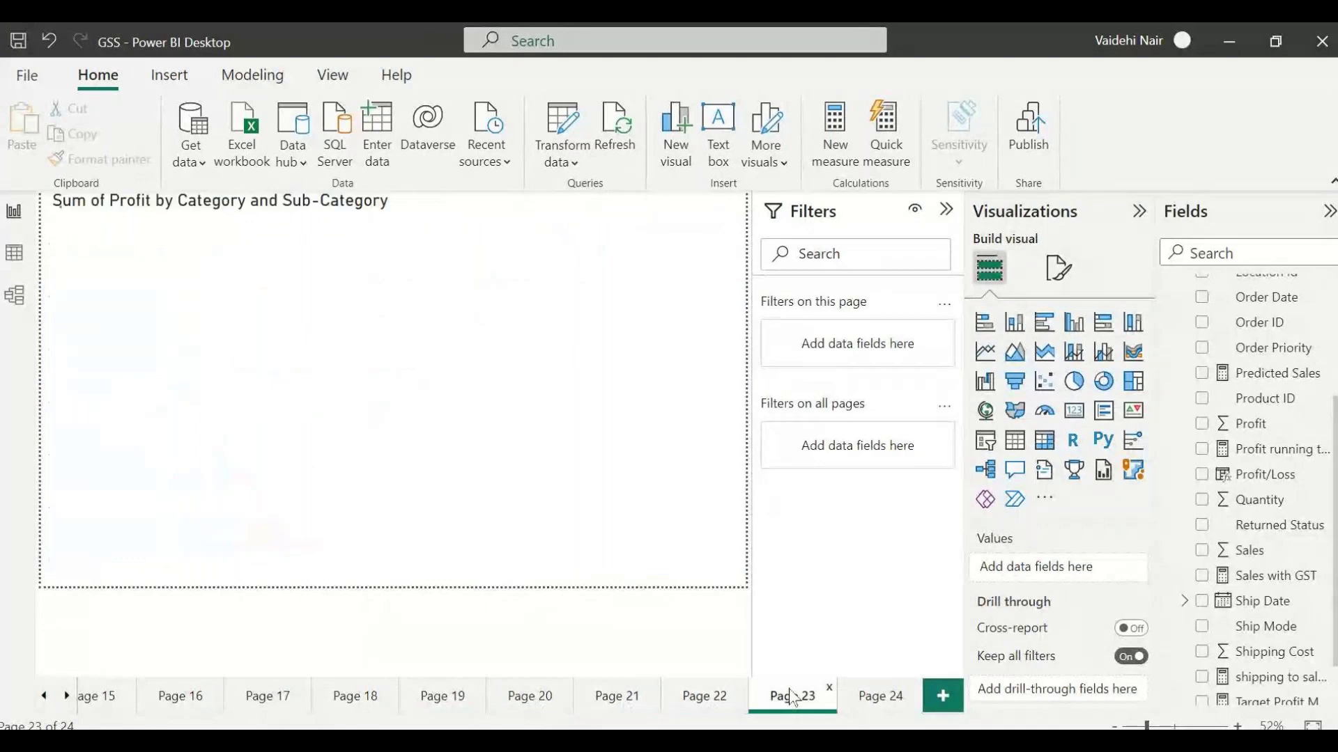
- Turn on Show all for the profit chart's column colors and look through the individual sub-category colors
click(1062, 277)
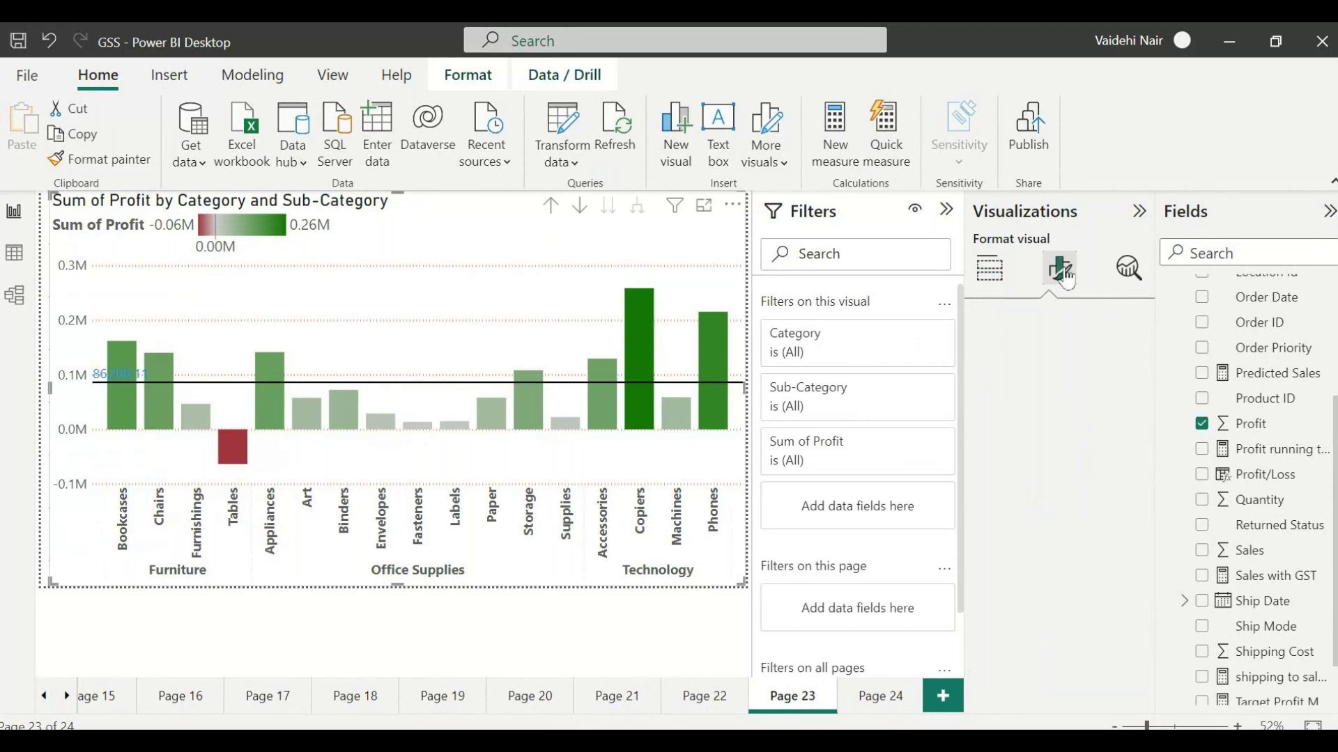
scroll(1048, 596, down, 1)
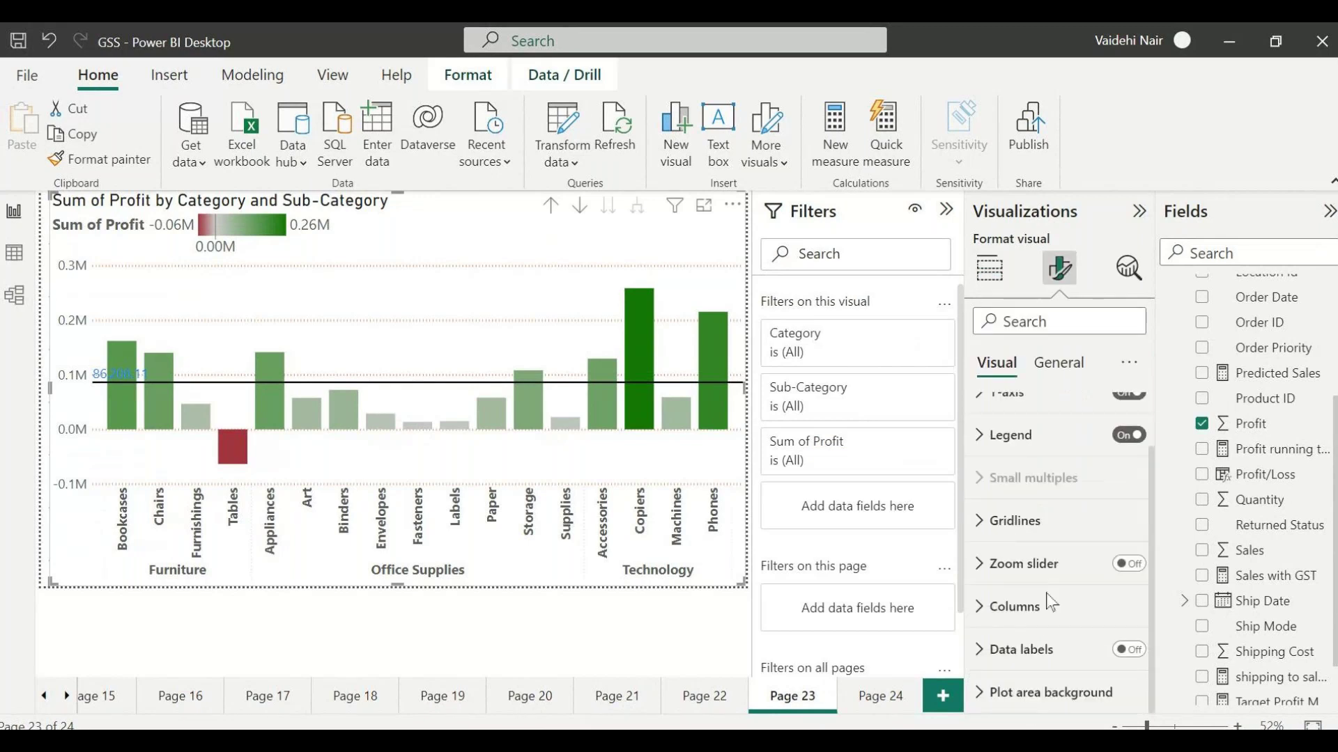
click(978, 613)
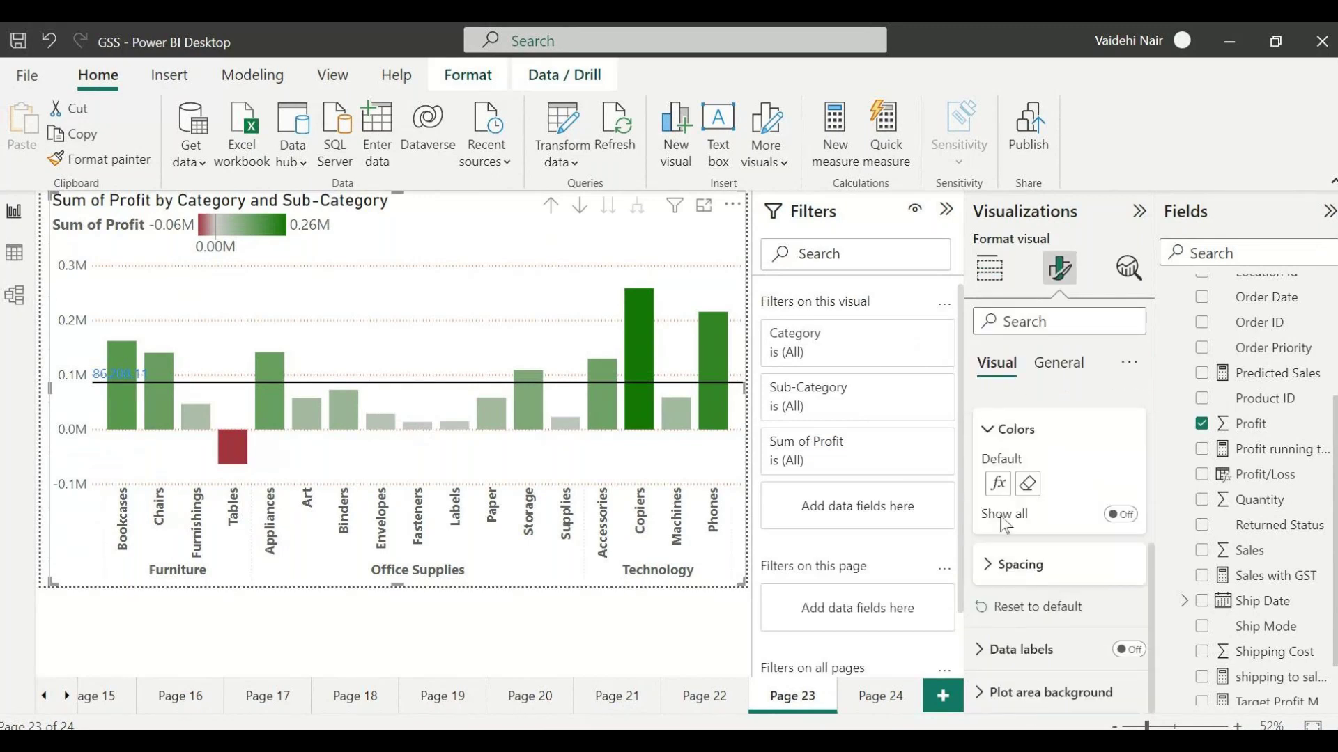
click(1126, 519)
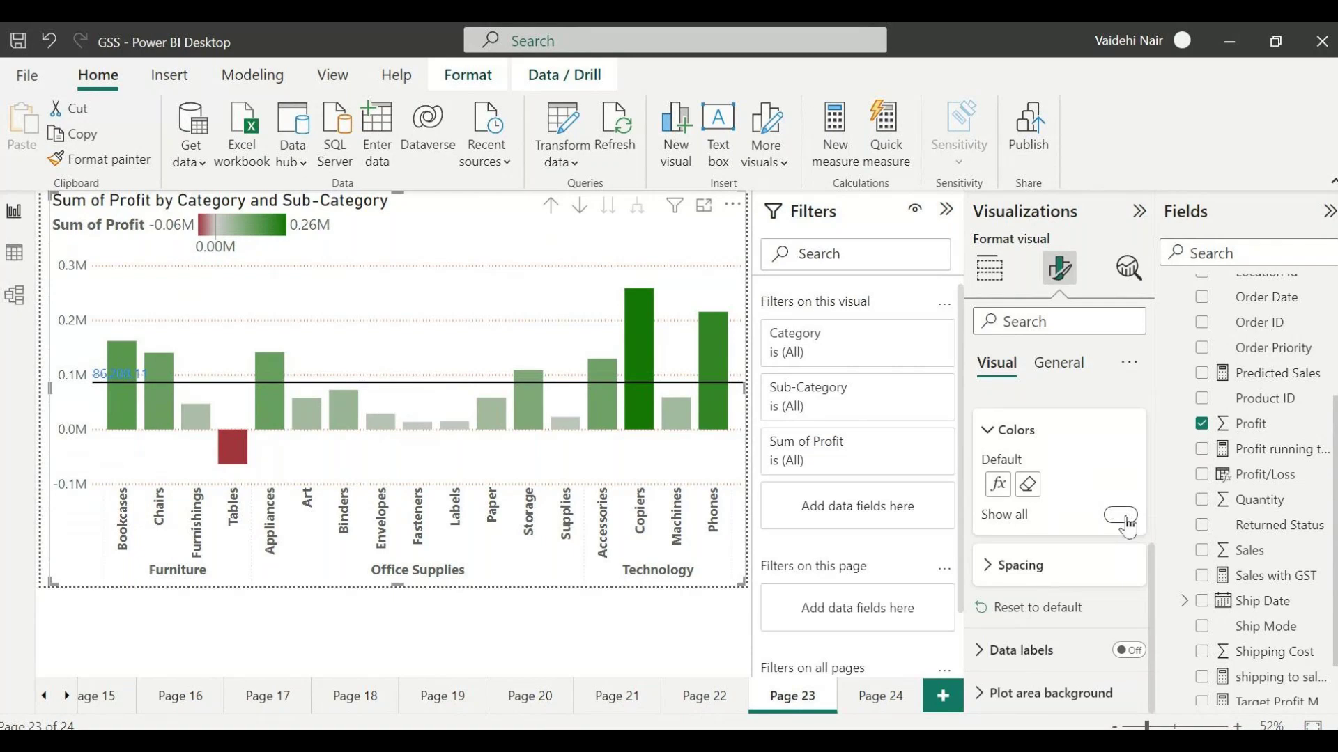
scroll(1085, 577, down, 5)
scroll(1085, 577, down, 3)
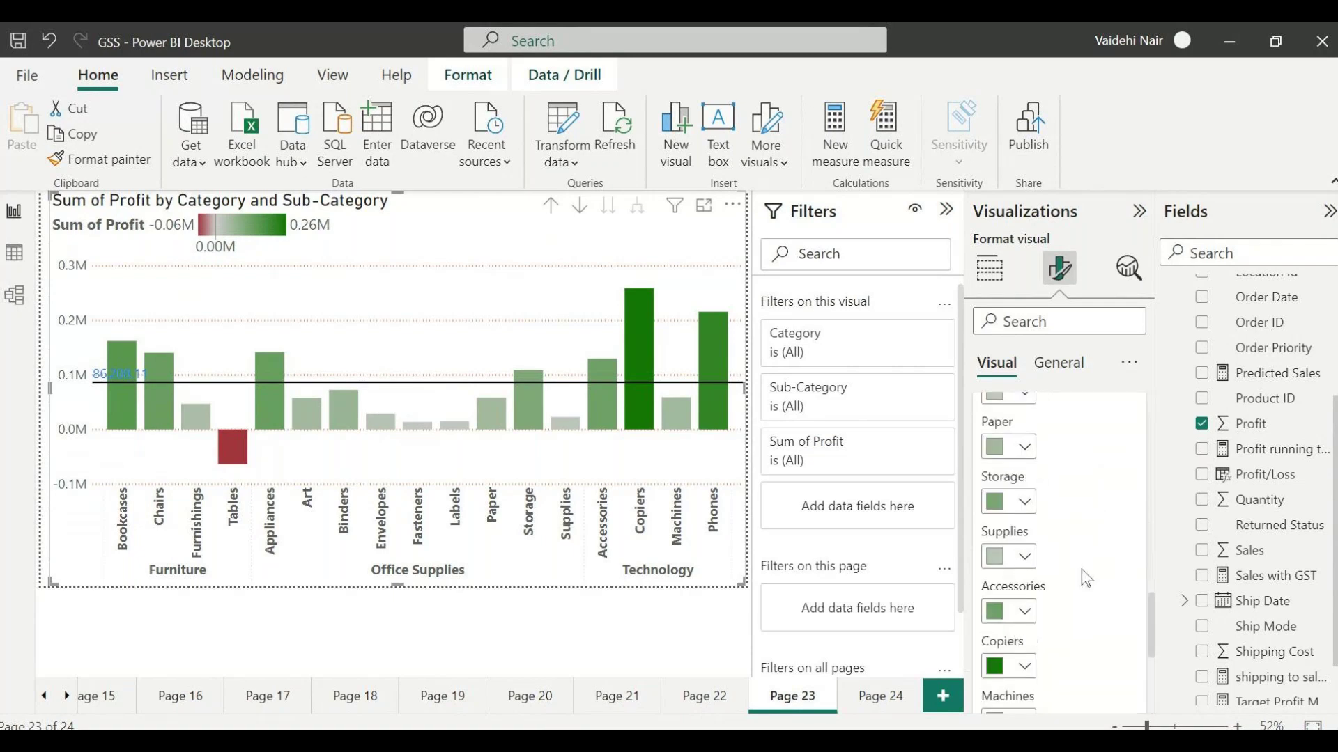
scroll(1084, 577, up, 10)
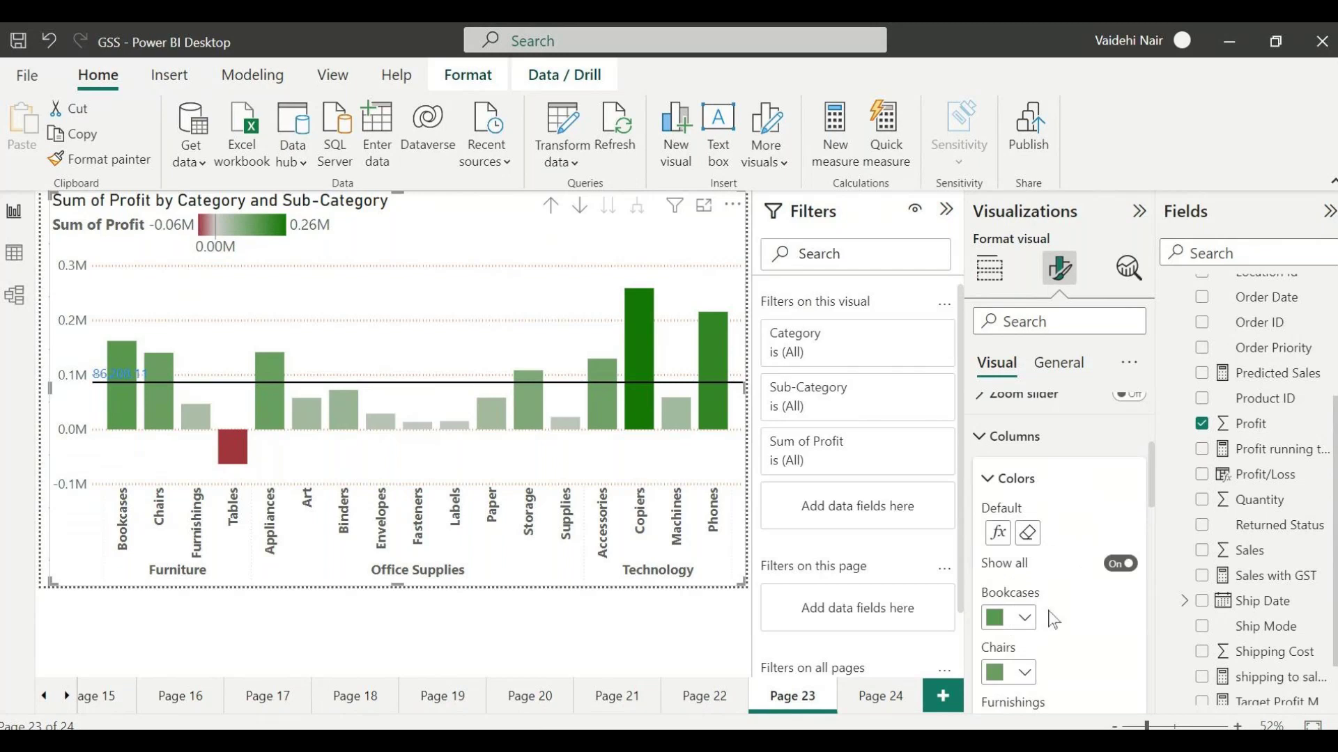
scroll(1053, 620, down, 2)
scroll(1046, 648, up, 3)
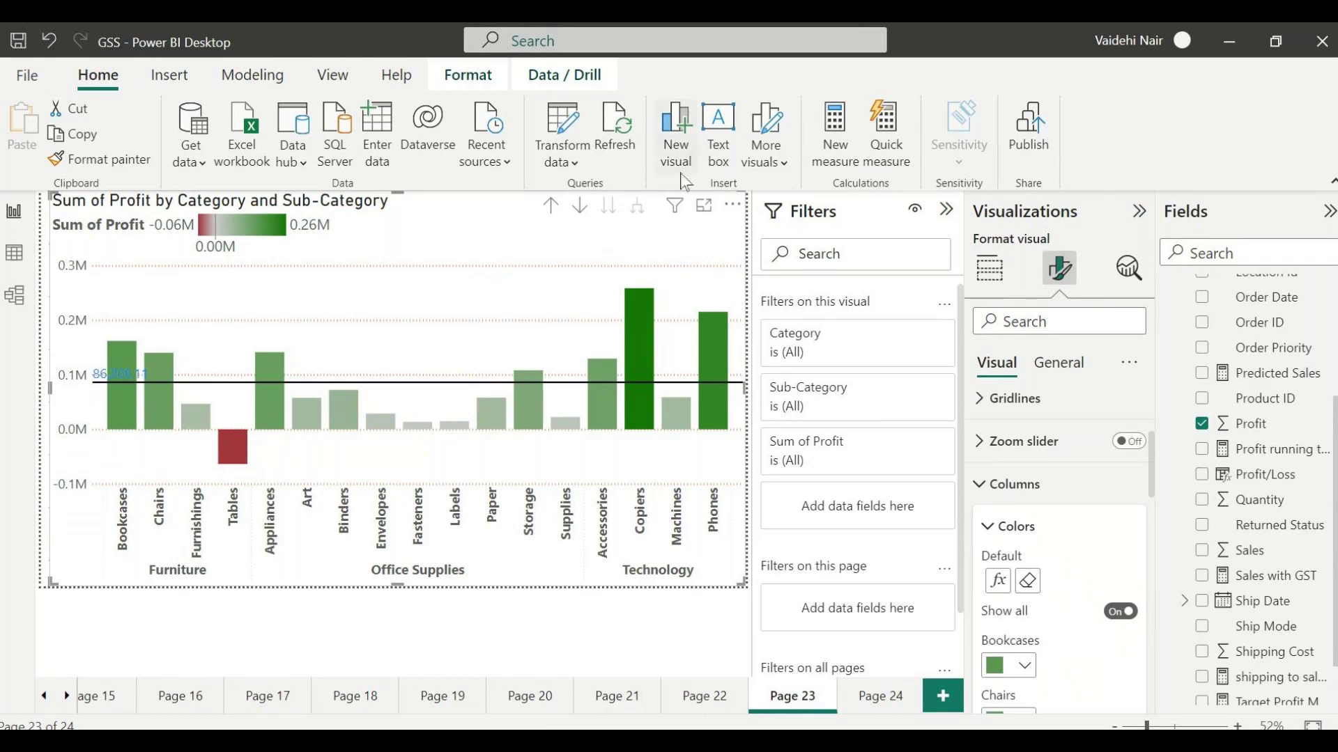
- Display the available options for inserting visuals and other elements into the report
click(779, 175)
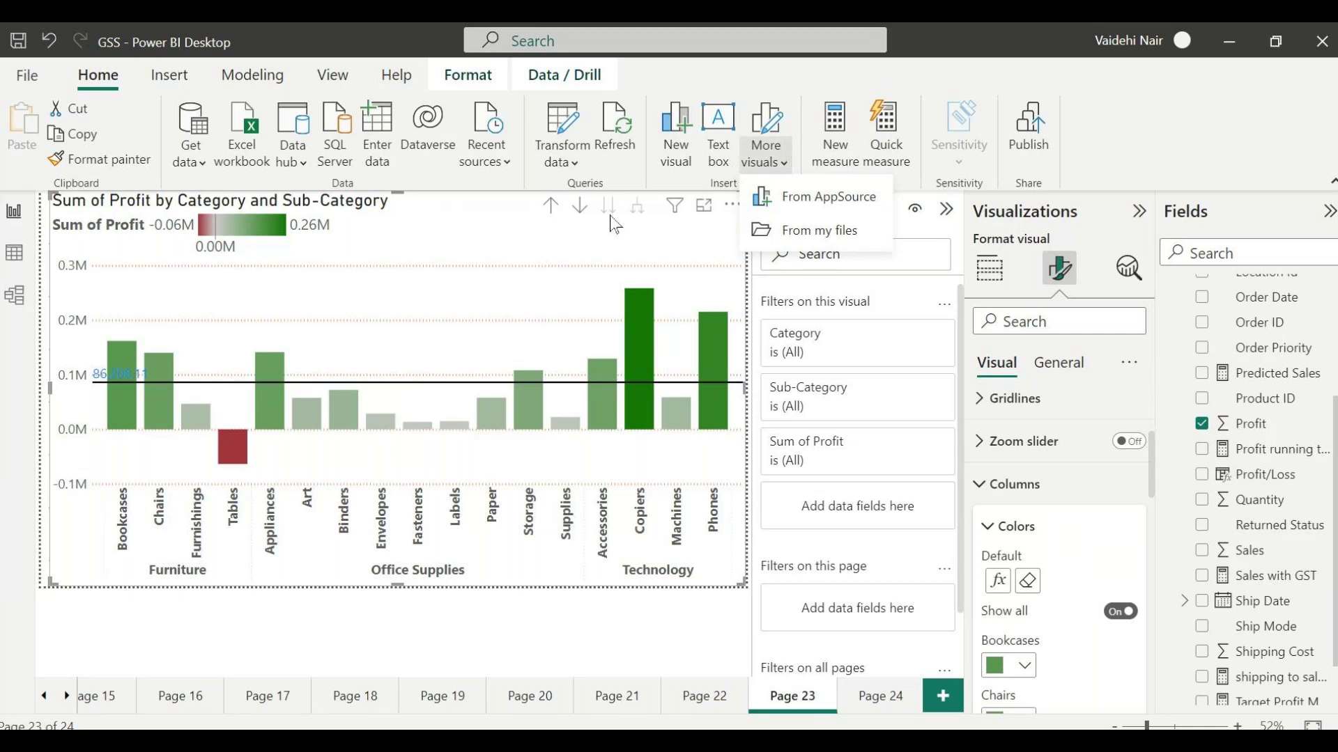
click(169, 75)
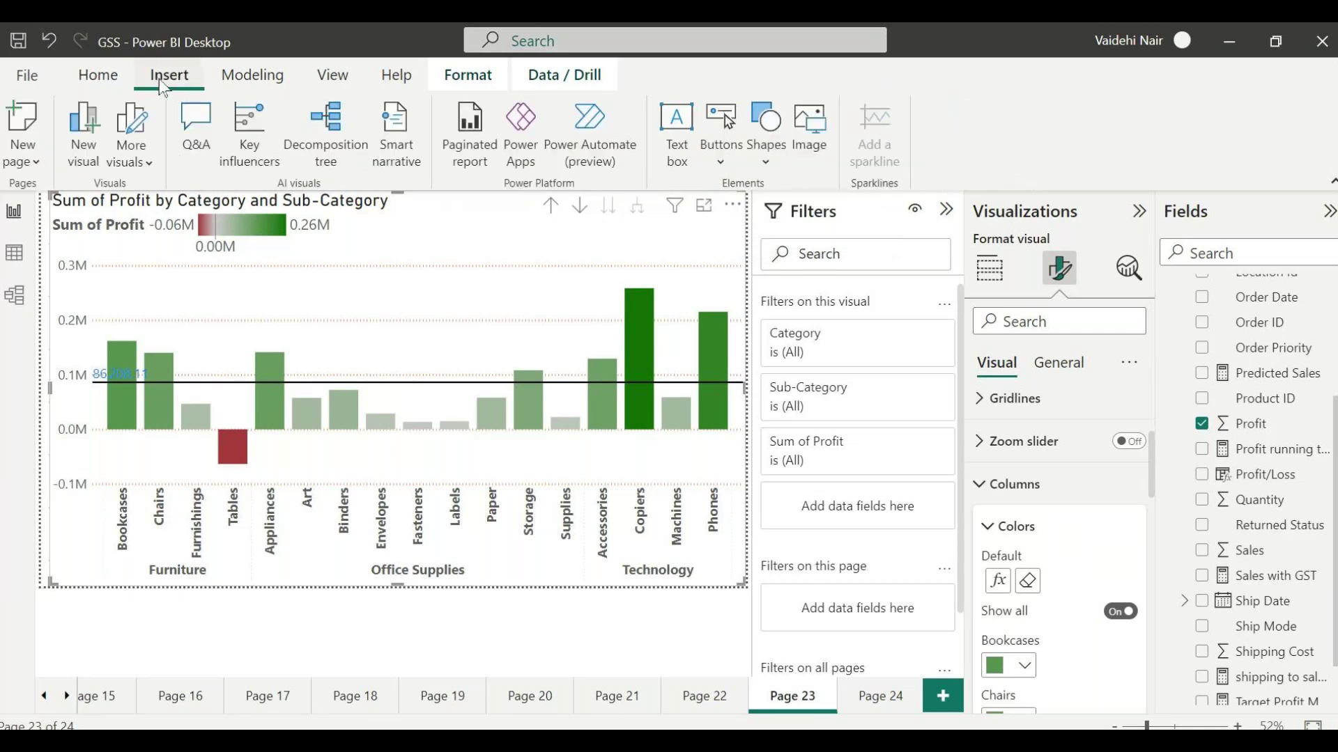